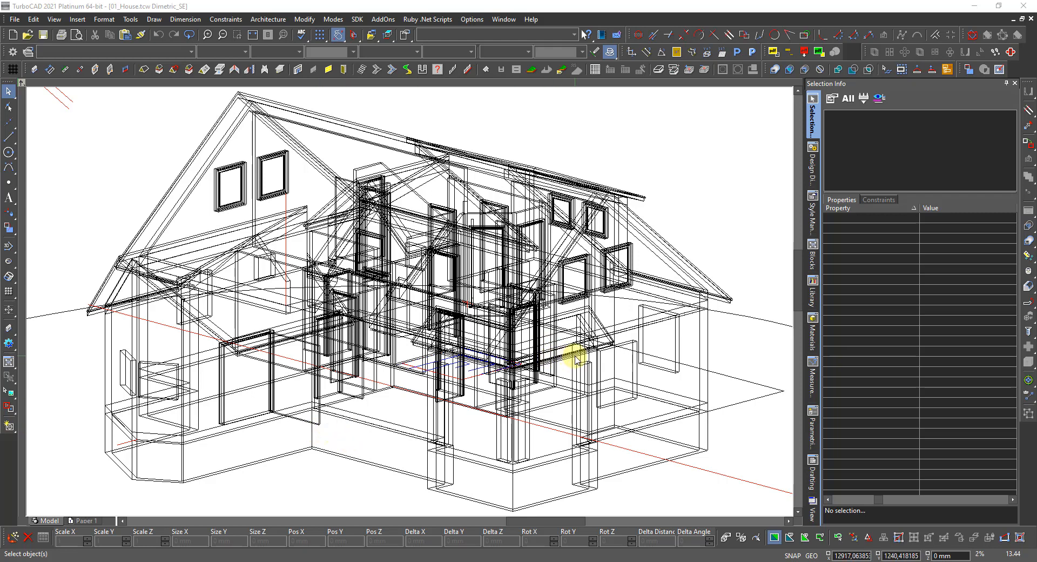
Hide the layers ExstWall_0, ExstWall_2, Roof_Rafters, Roof_Lekter, Roof_Tiles, IntWall_1 and IntWall_2.
{"action": "left_click", "coordinate": [813, 163]}
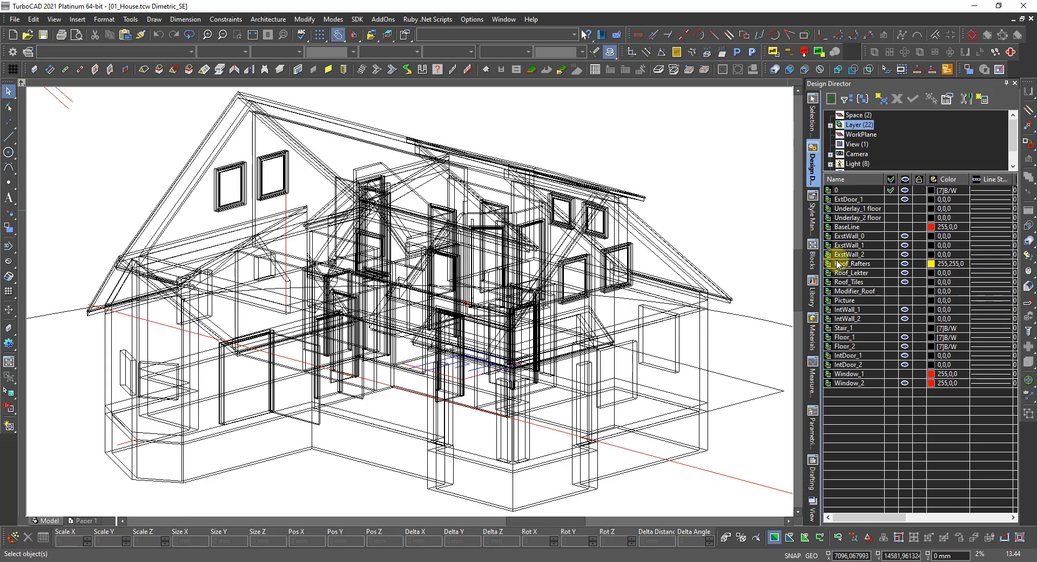
{"action": "left_click", "coordinate": [904, 246]}
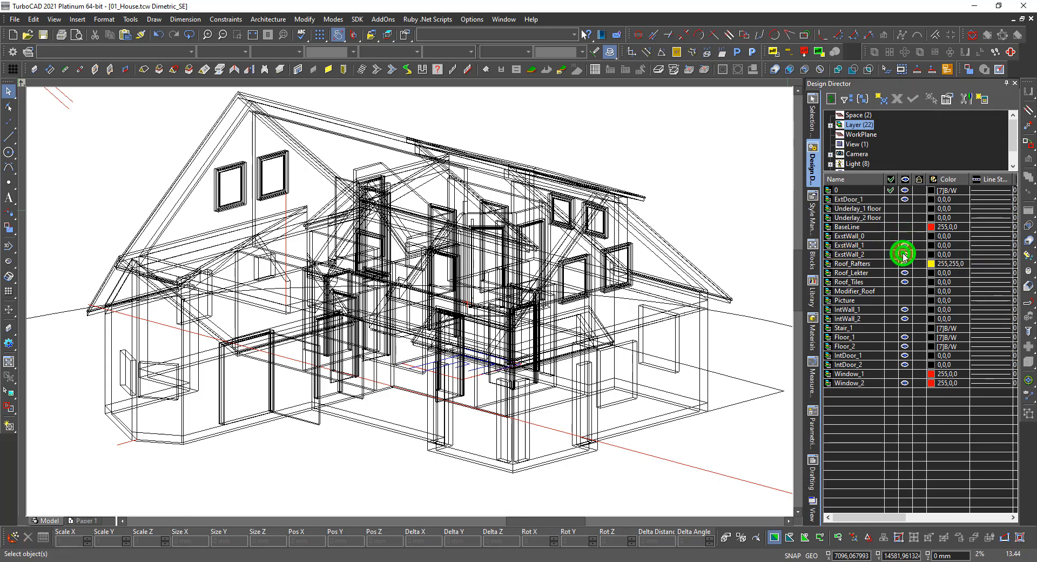
{"action": "left_click", "coordinate": [903, 264]}
{"action": "left_click", "coordinate": [905, 274]}
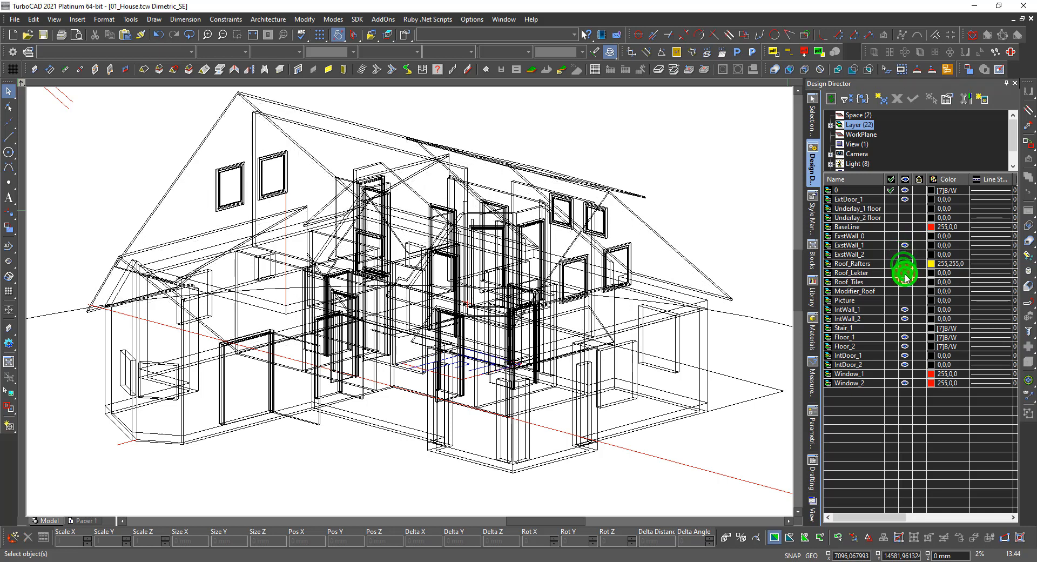
{"action": "left_click", "coordinate": [905, 319]}
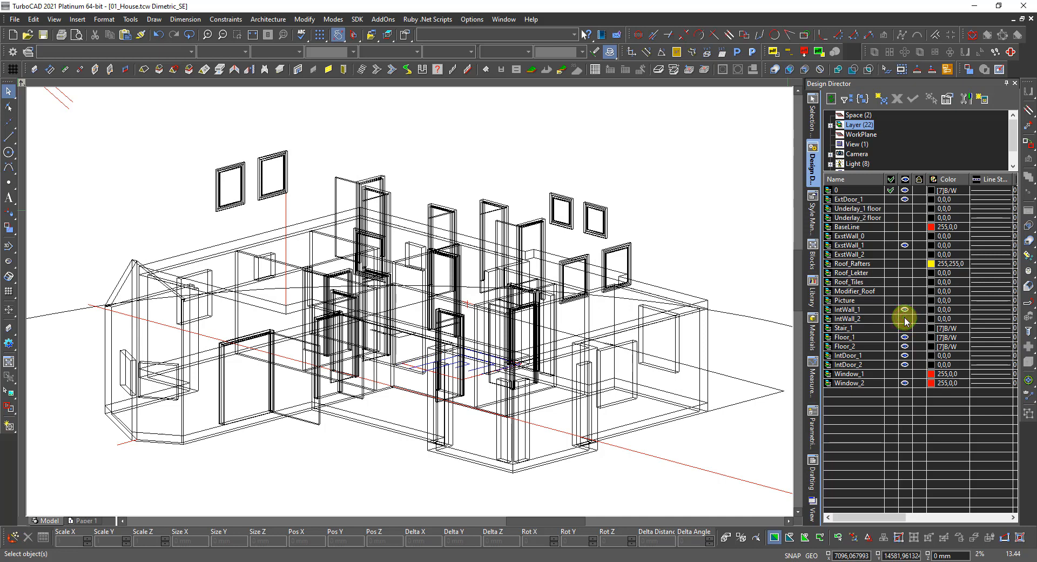
{"action": "left_click", "coordinate": [904, 310]}
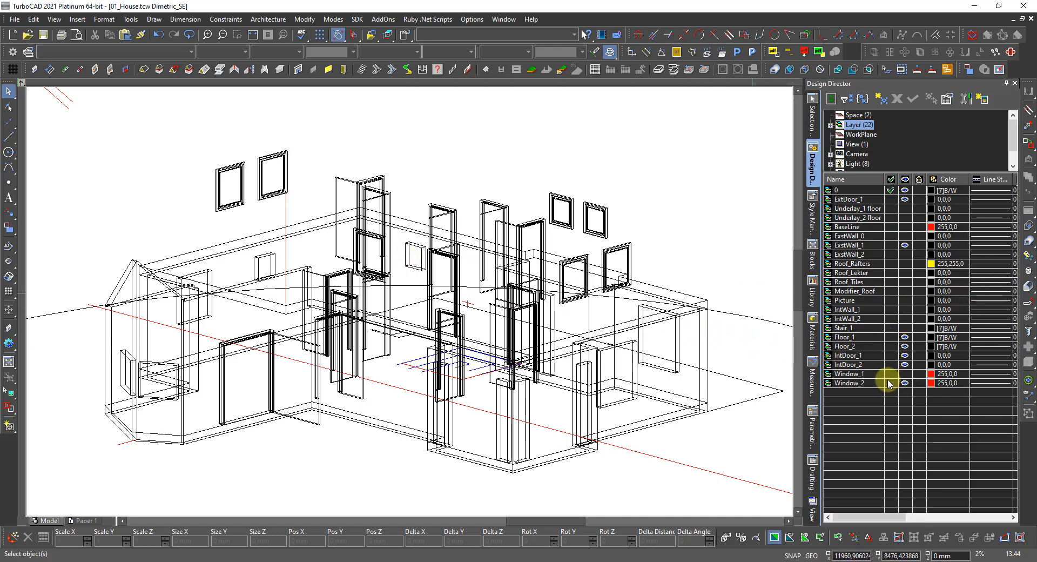
Hide the layers Window_2, Floor_2 and IntDoor_2, and show the layer Window_1.
{"action": "left_click", "coordinate": [905, 383]}
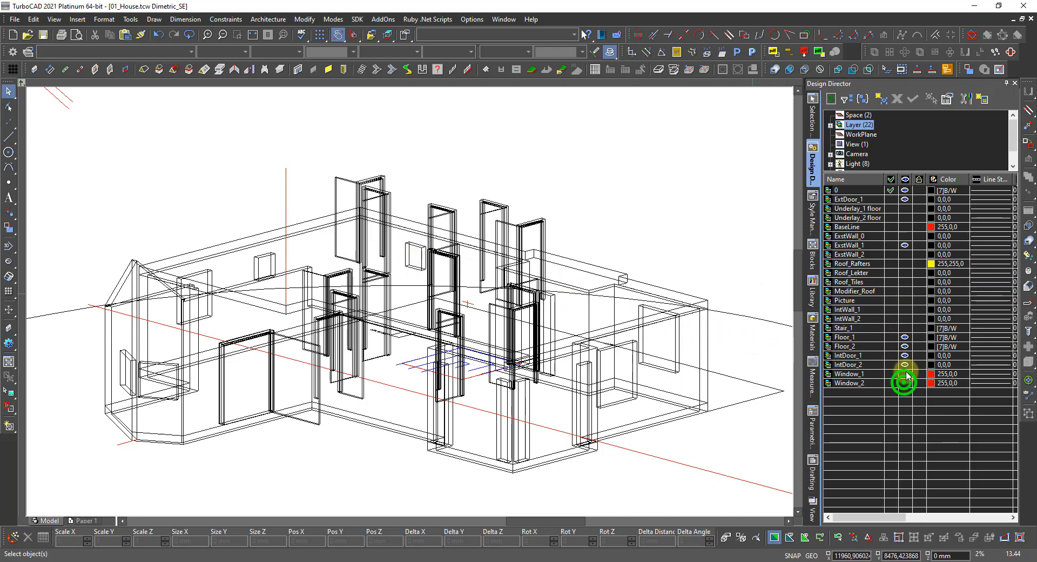
{"action": "left_click", "coordinate": [904, 374]}
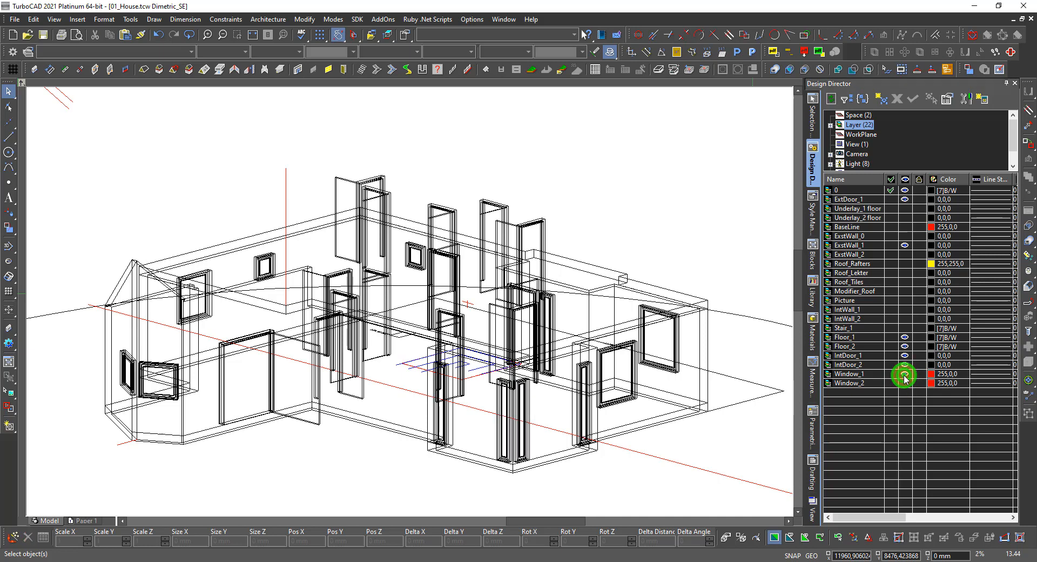
{"action": "left_click", "coordinate": [904, 346]}
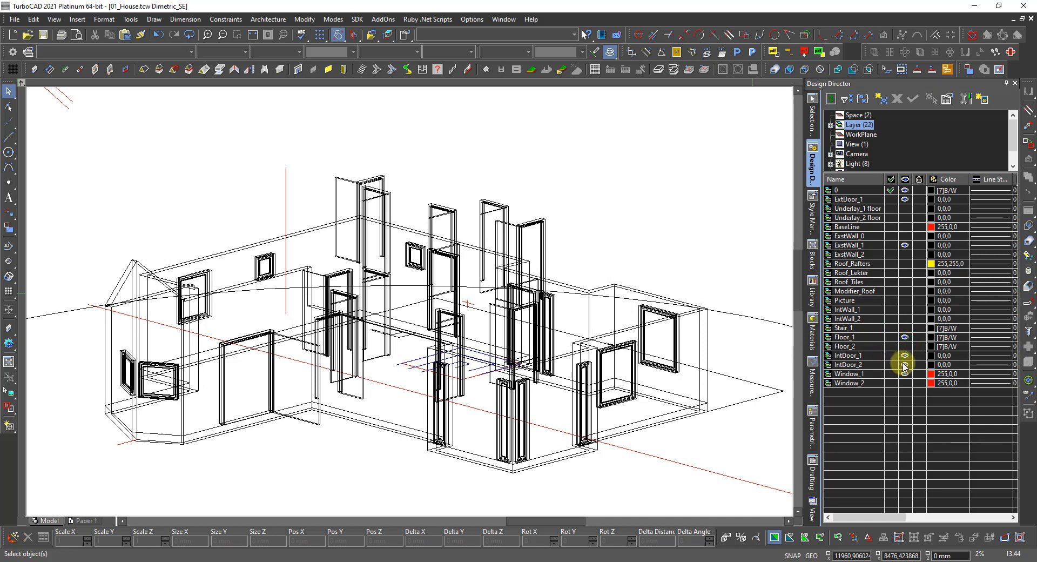
{"action": "left_click", "coordinate": [904, 364]}
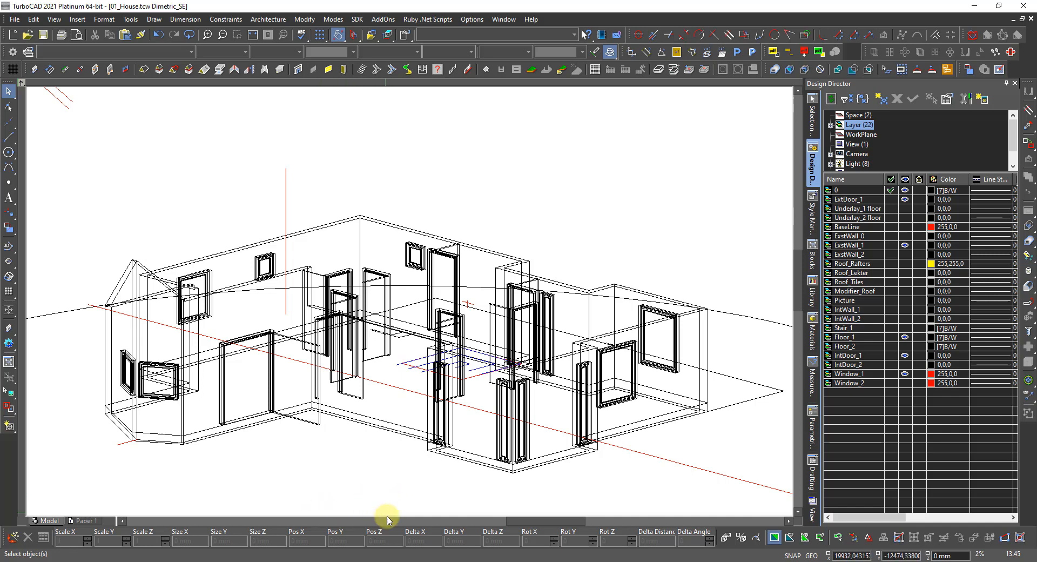
Set the workplane from the exterior wall at the front corner bay and switch to the plan view.
{"action": "right_click", "coordinate": [424, 482]}
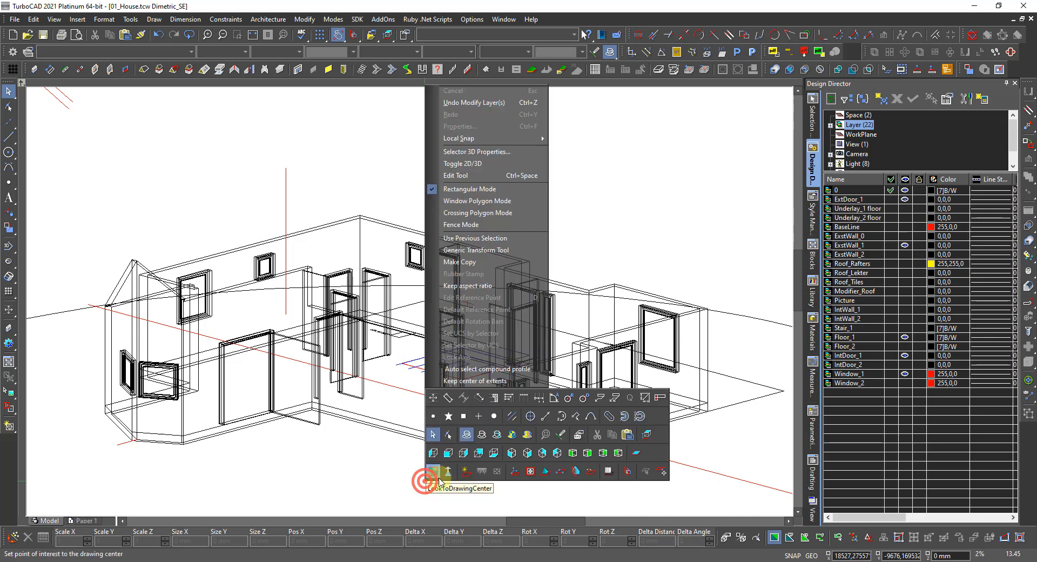
{"action": "left_click", "coordinate": [543, 472]}
{"action": "left_click", "coordinate": [466, 460]}
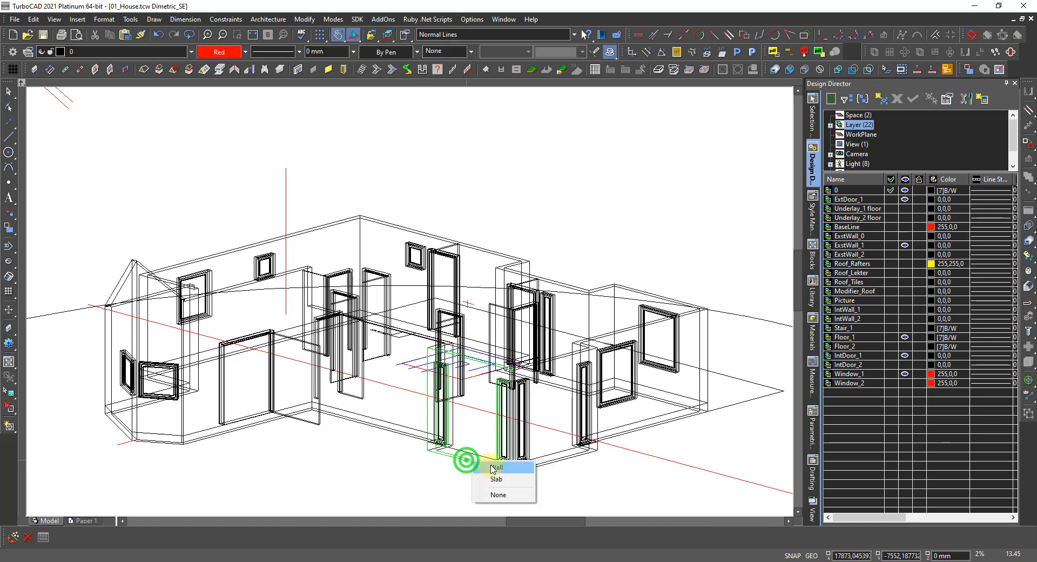
{"action": "left_click", "coordinate": [490, 464]}
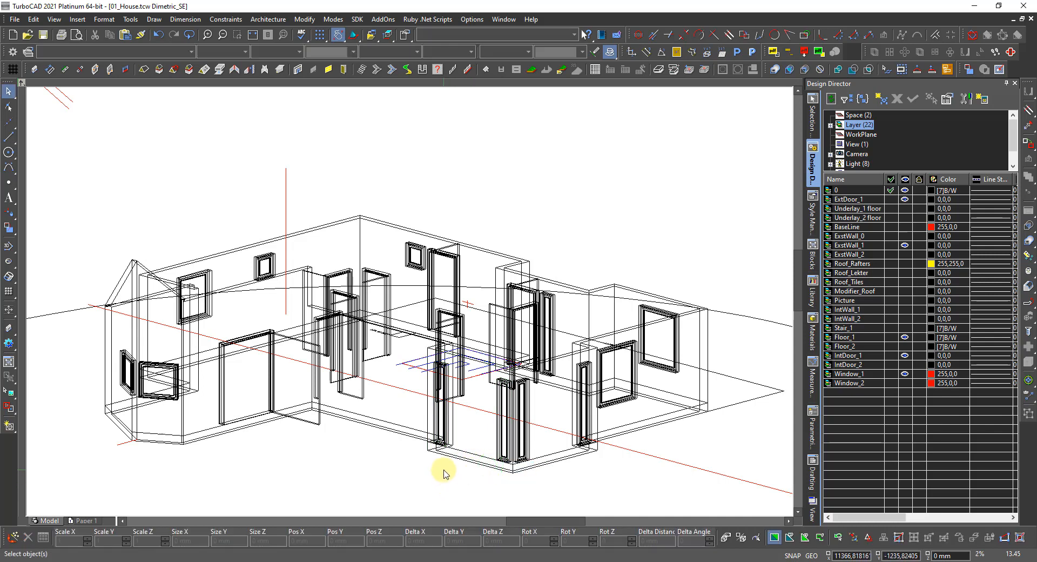
{"action": "right_click", "coordinate": [443, 473]}
{"action": "left_click", "coordinate": [665, 425]}
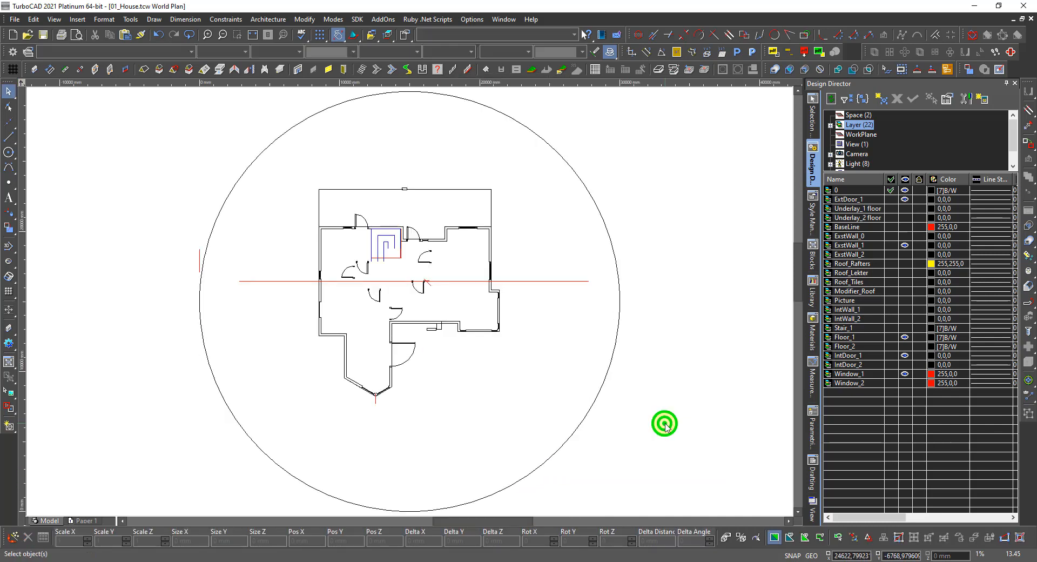
Hide the IntDoor_1 layer and delete the leftover dimension beside the outer wall near the bay.
{"action": "scroll", "coordinate": [479, 337], "scroll_direction": "up", "scroll_amount": 2}
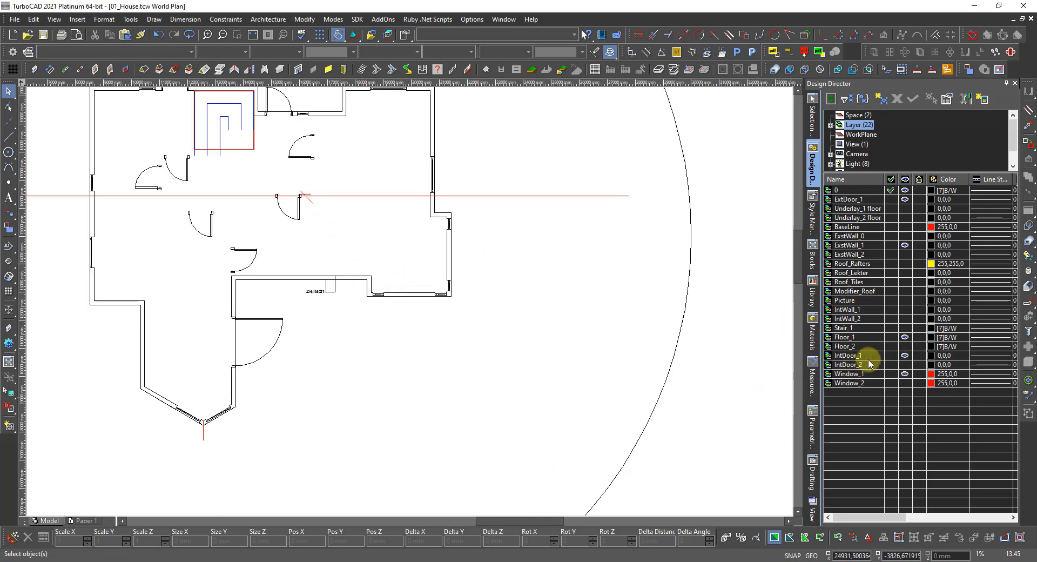
{"action": "left_click", "coordinate": [905, 356]}
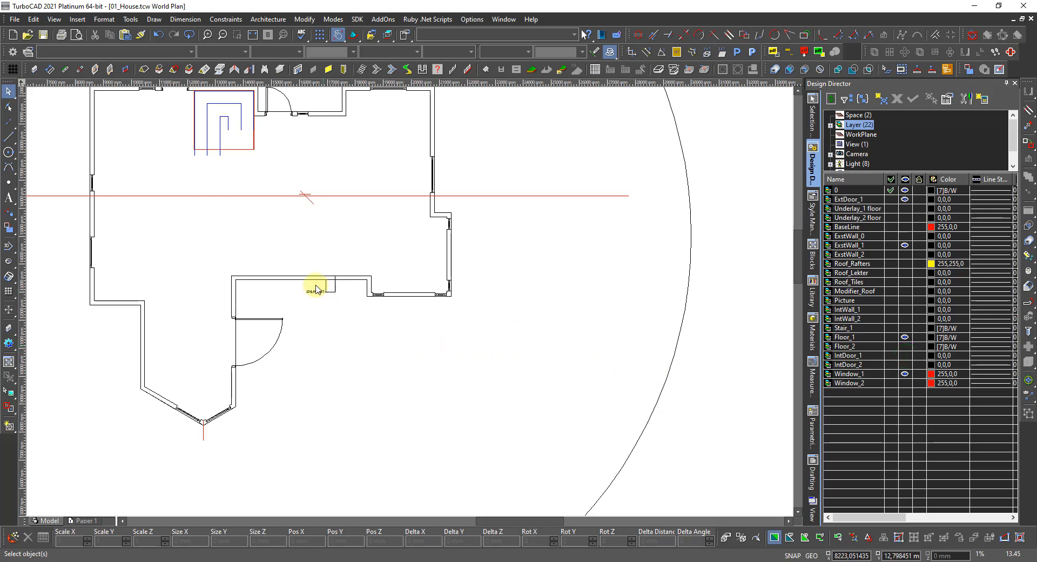
{"action": "scroll", "coordinate": [314, 290], "scroll_direction": "up", "scroll_amount": 2}
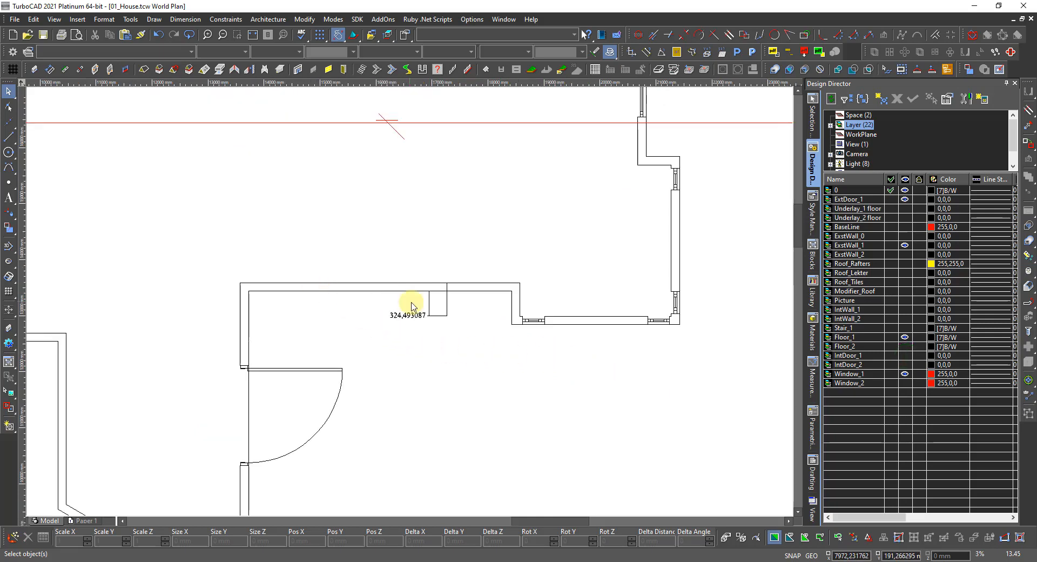
{"action": "left_click", "coordinate": [443, 315]}
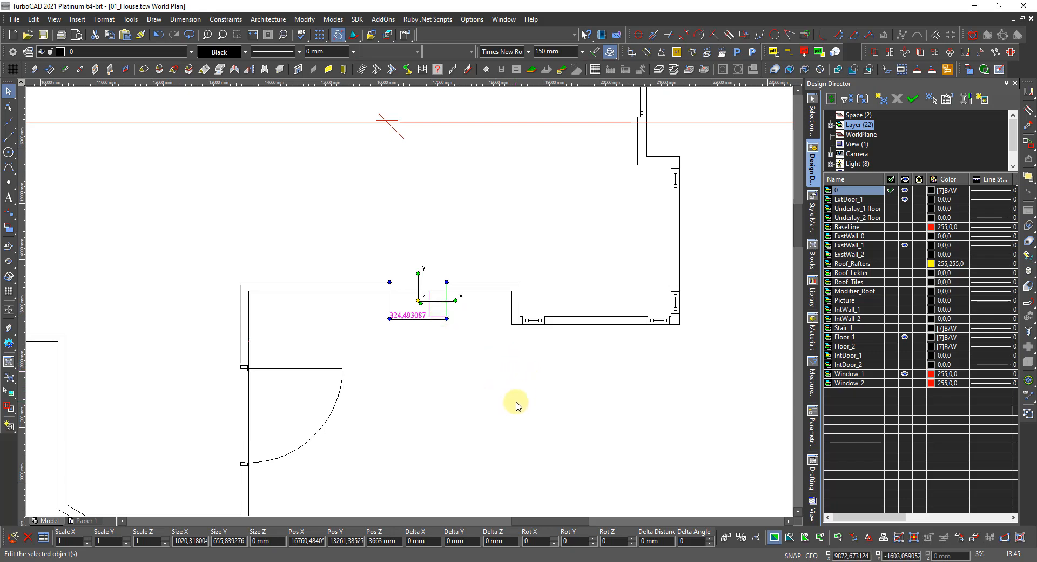
{"action": "key", "text": "Delete"}
{"action": "scroll", "coordinate": [416, 282], "scroll_direction": "down", "scroll_amount": 3}
{"action": "scroll", "coordinate": [409, 301], "scroll_direction": "up", "scroll_amount": 3}
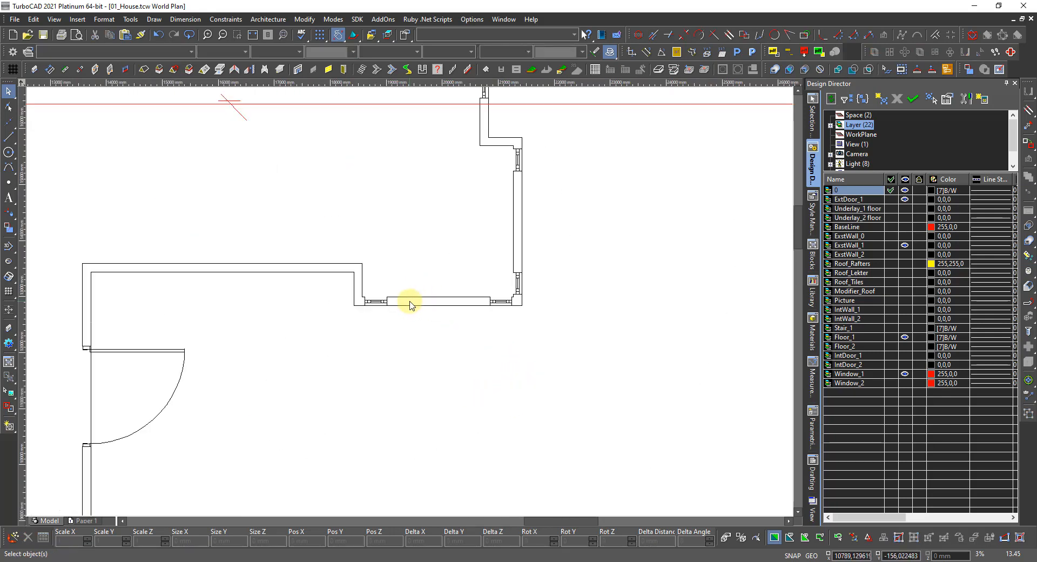
{"action": "scroll", "coordinate": [413, 299], "scroll_direction": "up", "scroll_amount": 1}
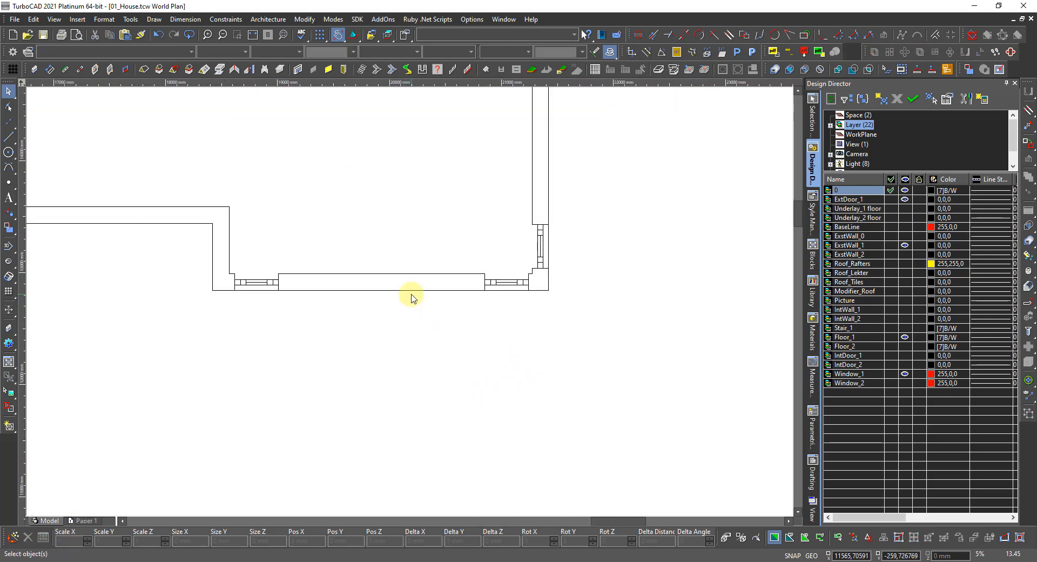
{"action": "right_click", "coordinate": [298, 316]}
{"action": "left_click", "coordinate": [342, 276]}
{"action": "right_click", "coordinate": [302, 321]}
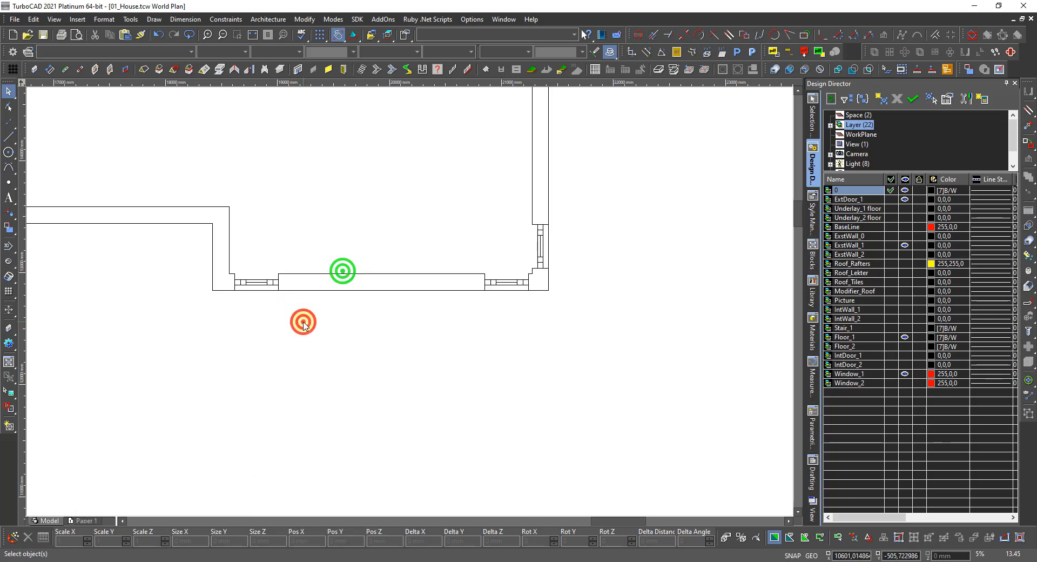
{"action": "left_click", "coordinate": [311, 238]}
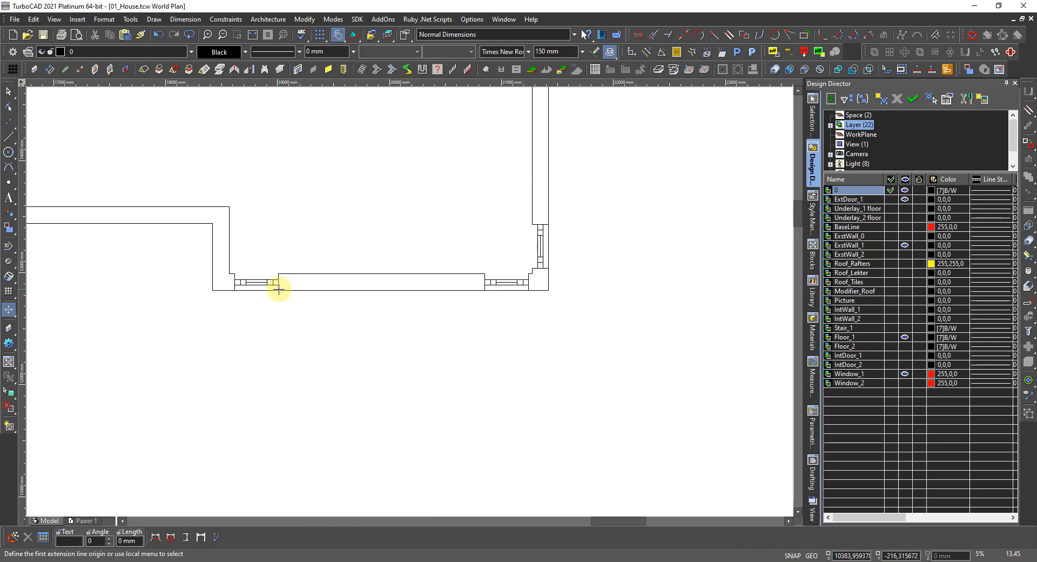
{"action": "left_click", "coordinate": [279, 289]}
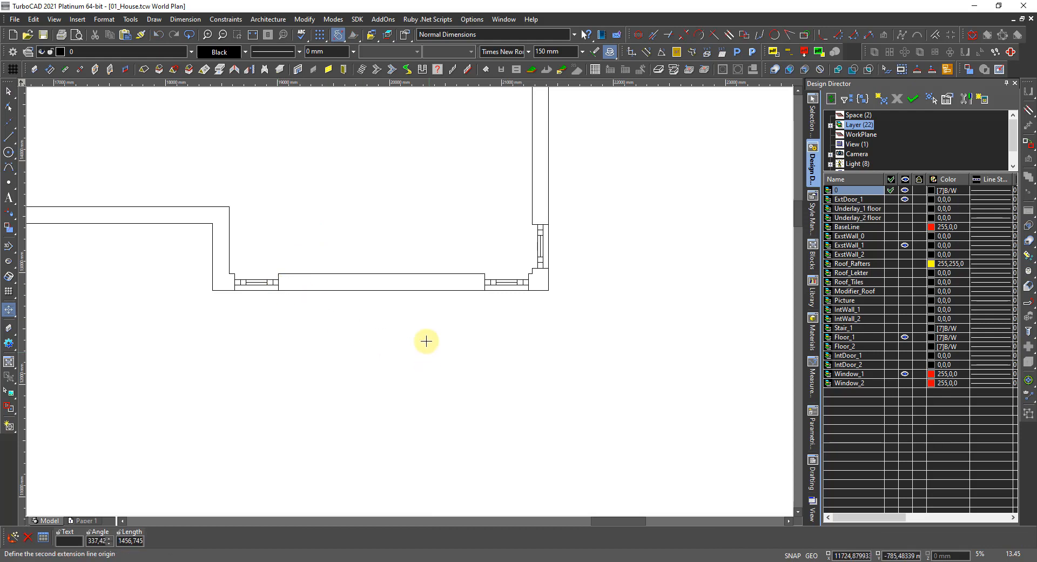
{"action": "key", "text": "Escape"}
Draw a rectangle about 1810 by 515 mm from the inner corner of the large bay window opening outward across the wall.
{"action": "left_click", "coordinate": [7, 141]}
{"action": "left_click", "coordinate": [7, 137]}
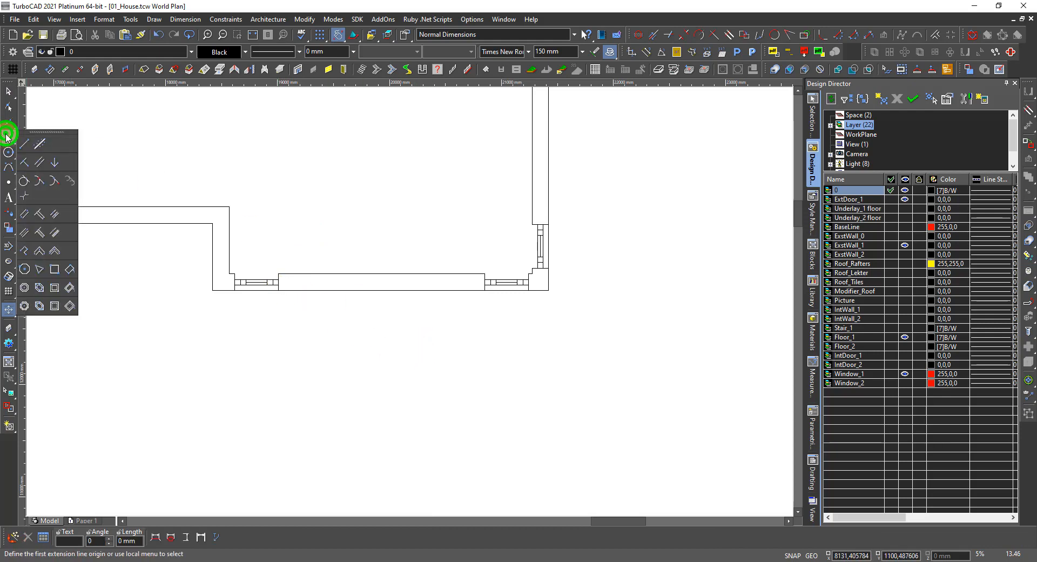
{"action": "left_click", "coordinate": [49, 269]}
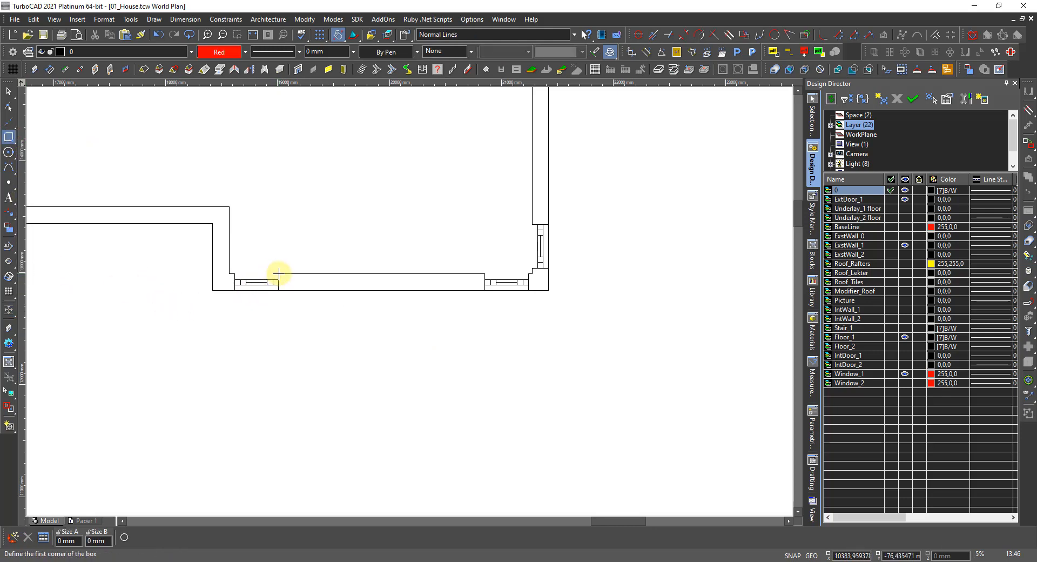
{"action": "left_click", "coordinate": [279, 273]}
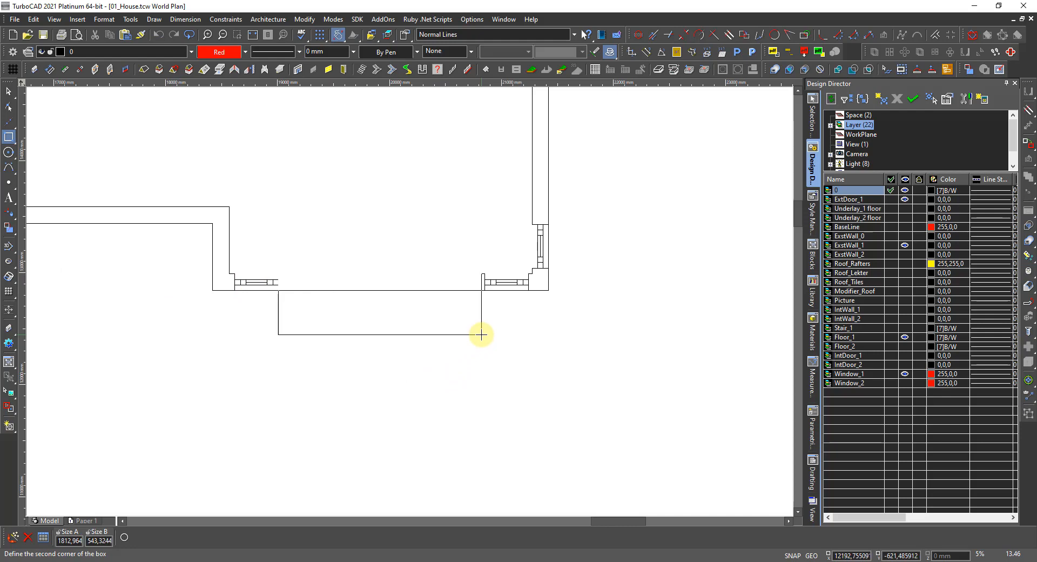
{"action": "left_click", "coordinate": [481, 334]}
{"action": "scroll", "coordinate": [491, 294], "scroll_direction": "up", "scroll_amount": 2}
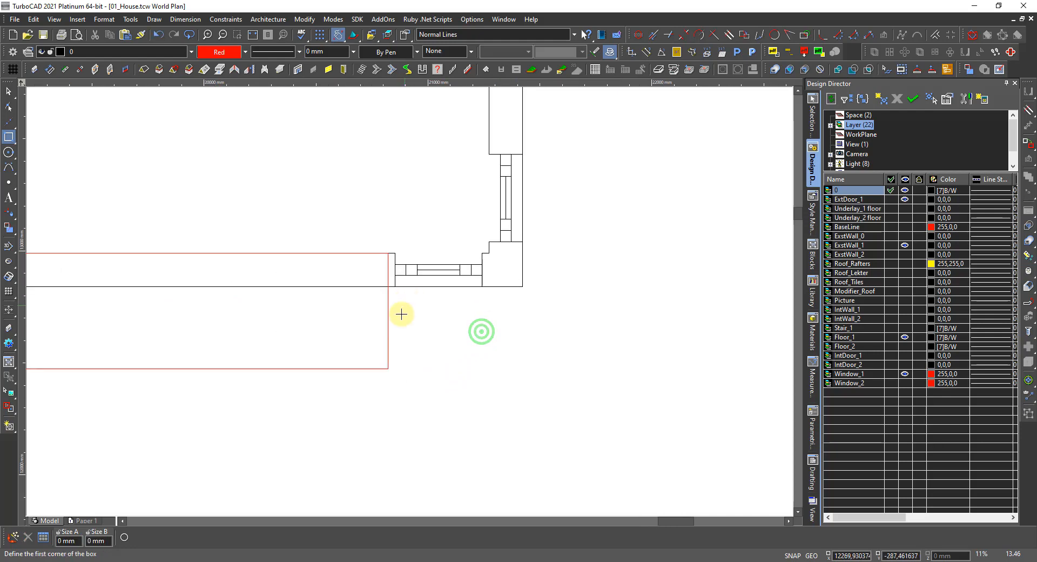
Stretch the rectangle's short side to the far edge of the bay window opening, making it about 1843 mm long.
{"action": "key", "text": "Escape"}
{"action": "left_click", "coordinate": [388, 323]}
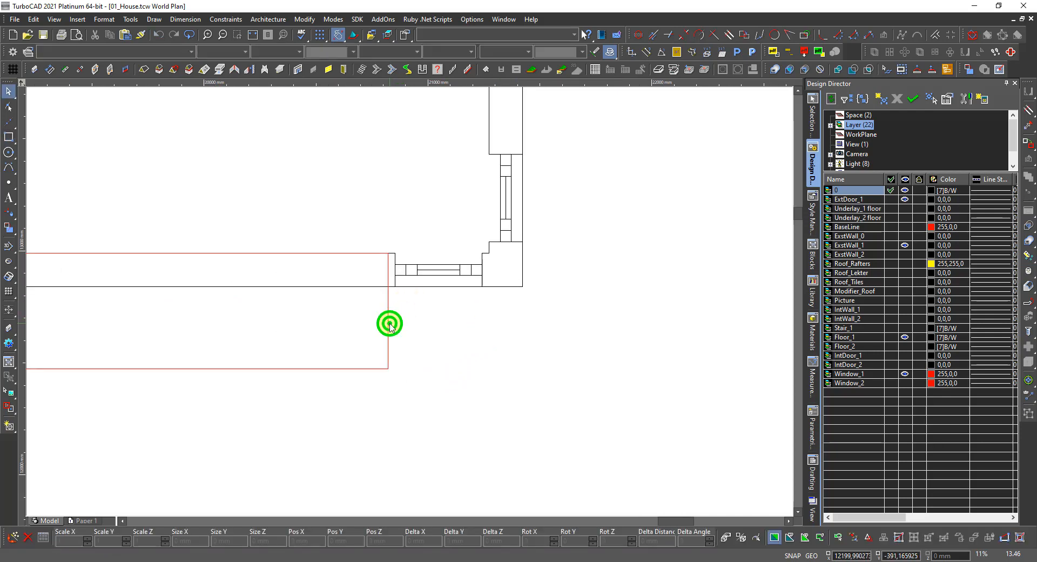
{"action": "left_click", "coordinate": [394, 284]}
{"action": "scroll", "coordinate": [297, 360], "scroll_direction": "down", "scroll_amount": 2}
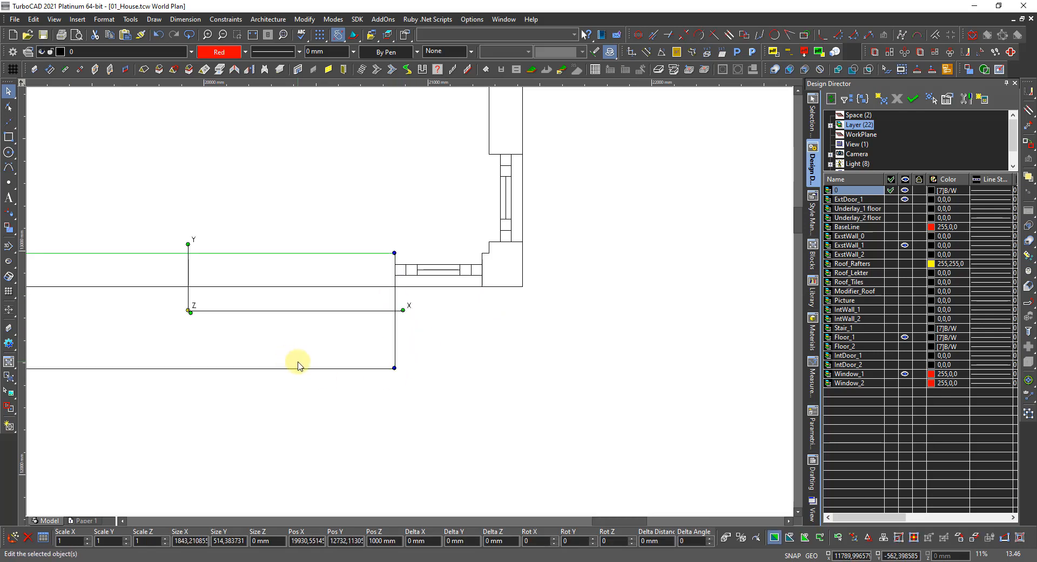
{"action": "scroll", "coordinate": [410, 300], "scroll_direction": "up", "scroll_amount": 2}
{"action": "key", "text": "Escape"}
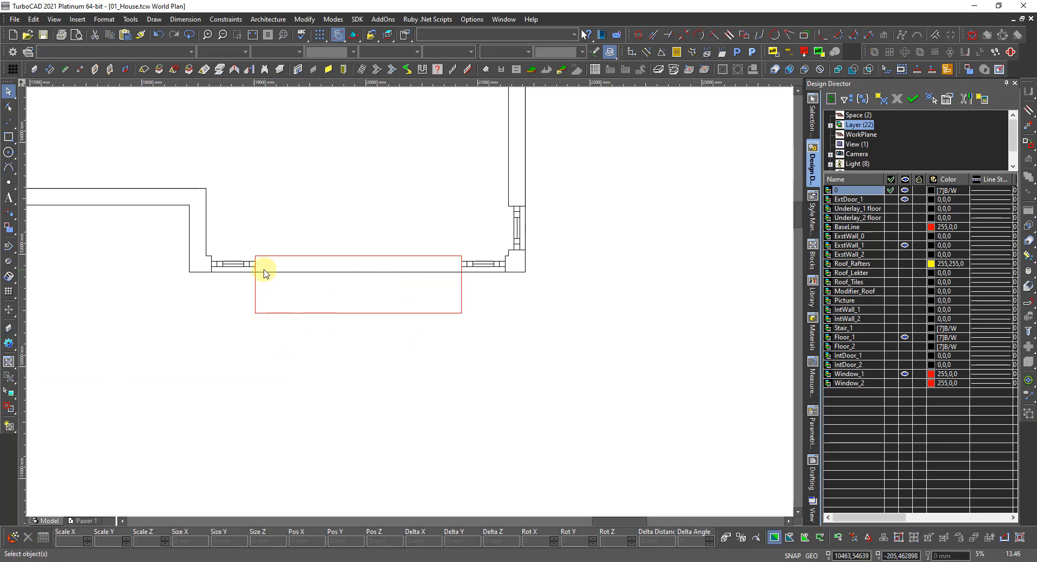
Show the Picture layer and examine the bay windows in the reference photo of the house.
{"action": "scroll", "coordinate": [409, 304], "scroll_direction": "up", "scroll_amount": 4}
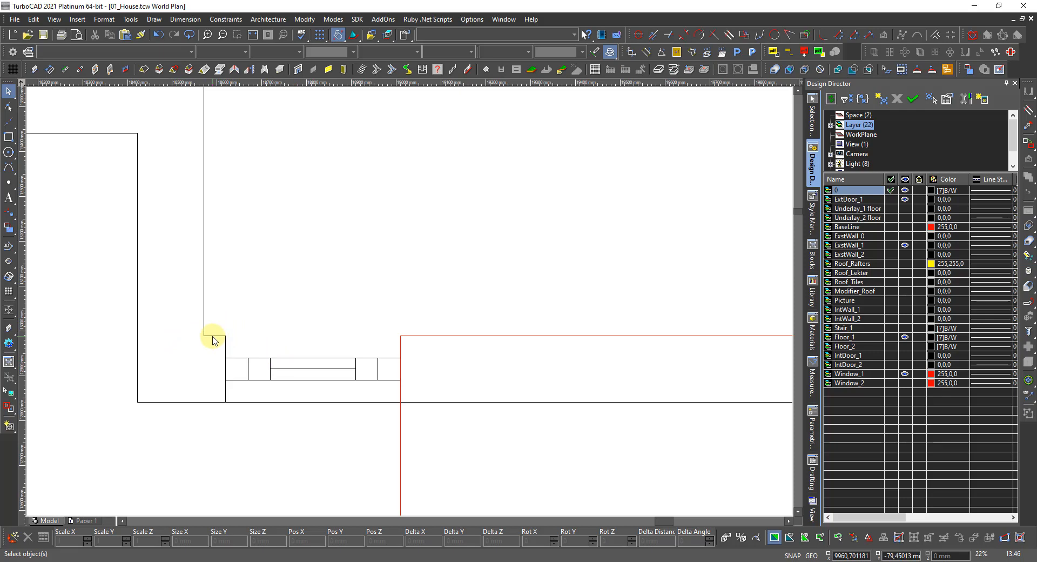
{"action": "scroll", "coordinate": [212, 340], "scroll_direction": "down", "scroll_amount": 5}
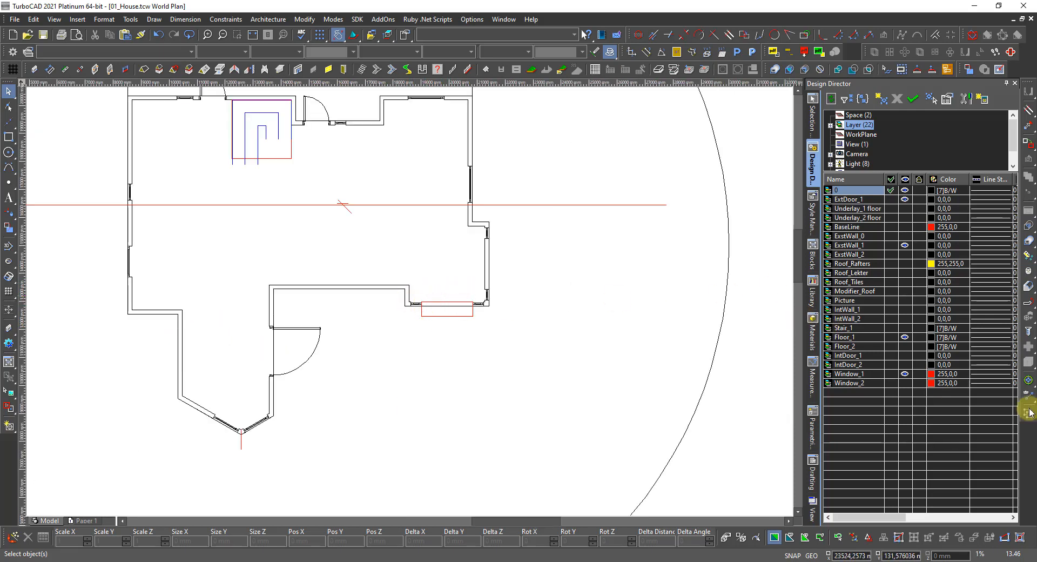
{"action": "left_click", "coordinate": [905, 300]}
{"action": "scroll", "coordinate": [405, 293], "scroll_direction": "down", "scroll_amount": 5}
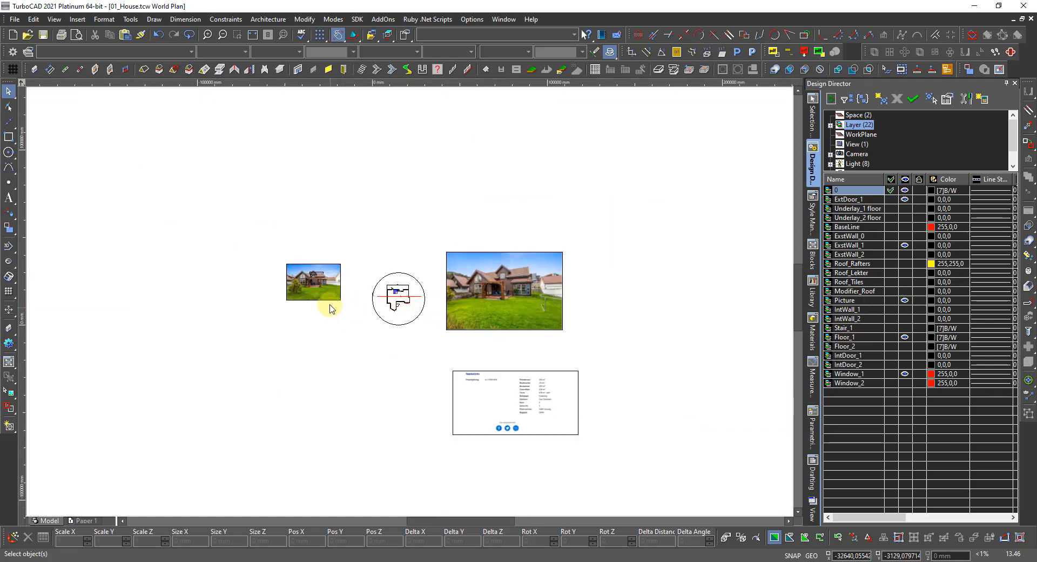
{"action": "scroll", "coordinate": [399, 286], "scroll_direction": "up", "scroll_amount": 5}
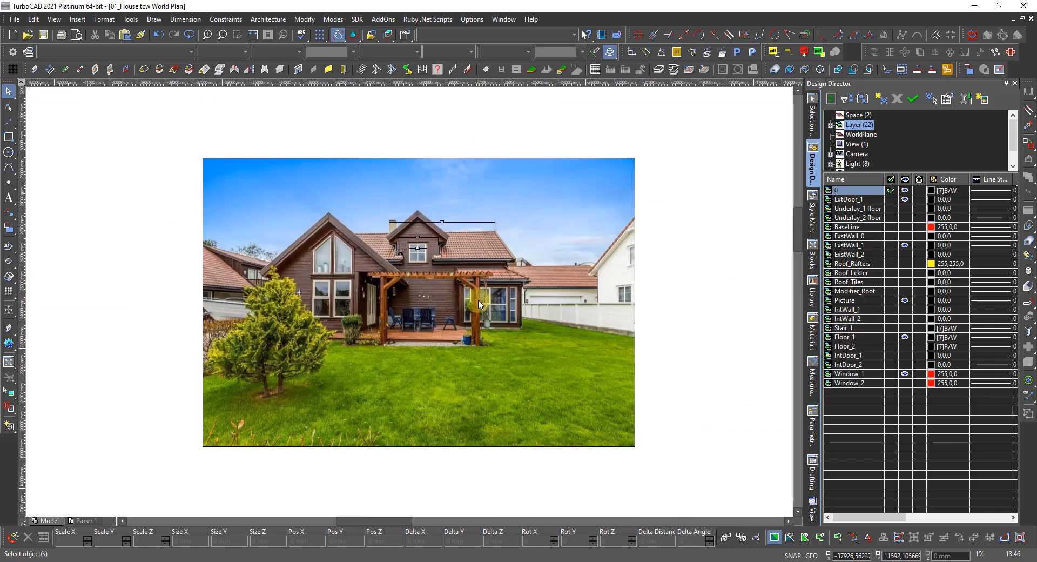
{"action": "scroll", "coordinate": [406, 310], "scroll_direction": "up", "scroll_amount": 3}
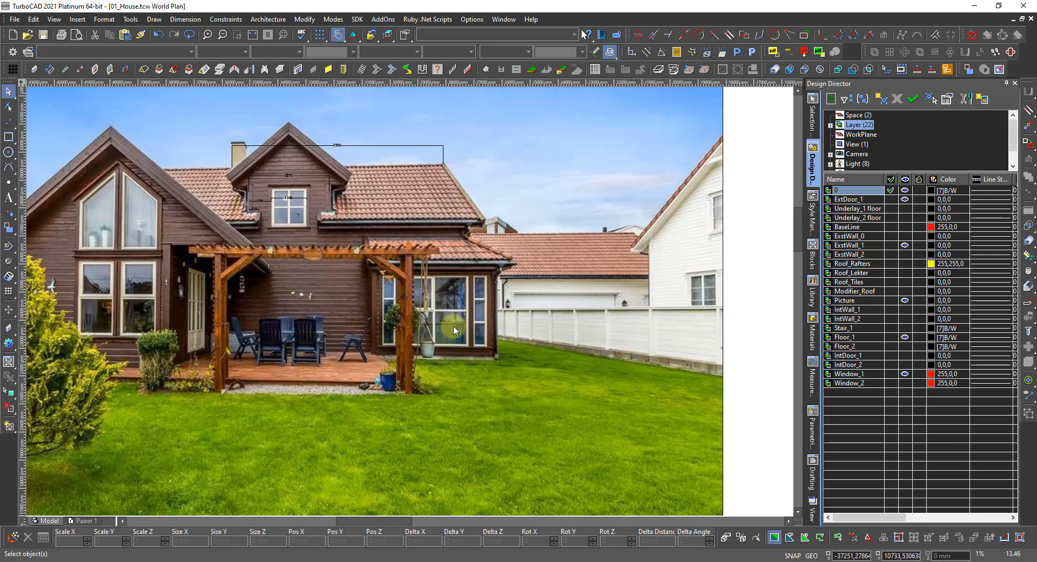
{"action": "scroll", "coordinate": [452, 322], "scroll_direction": "up", "scroll_amount": 3}
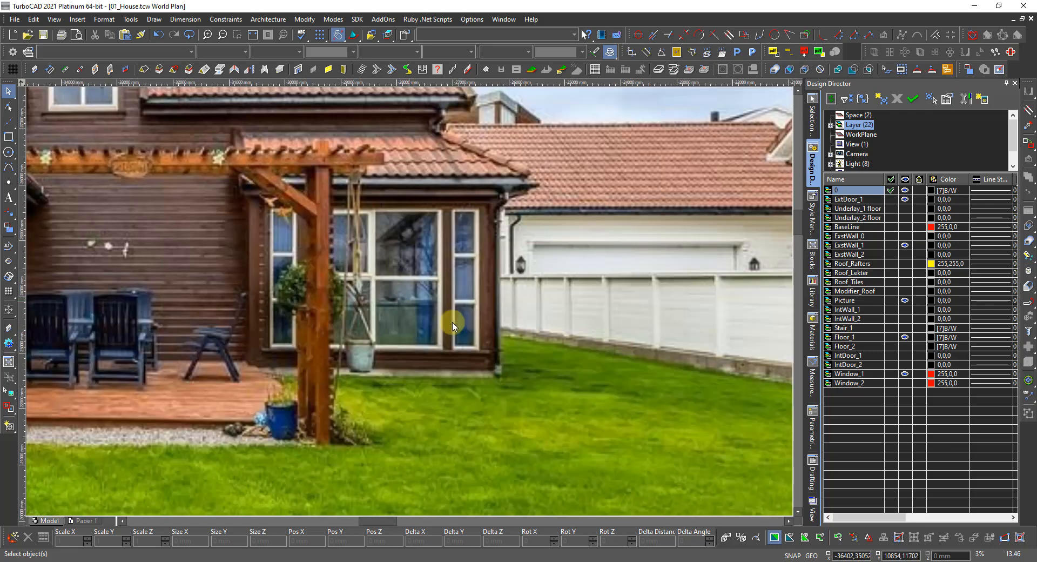
Add orthogonal dimensions across the wide window pane and the narrow side window of the bay in the reference photo.
{"action": "right_click", "coordinate": [412, 296]}
{"action": "left_click", "coordinate": [421, 206]}
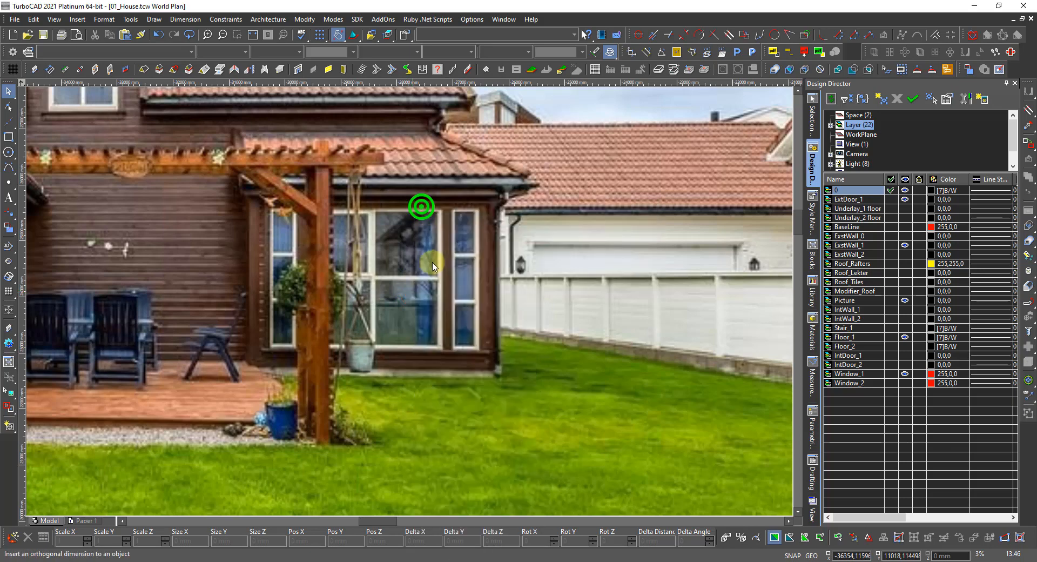
{"action": "left_click", "coordinate": [373, 277]}
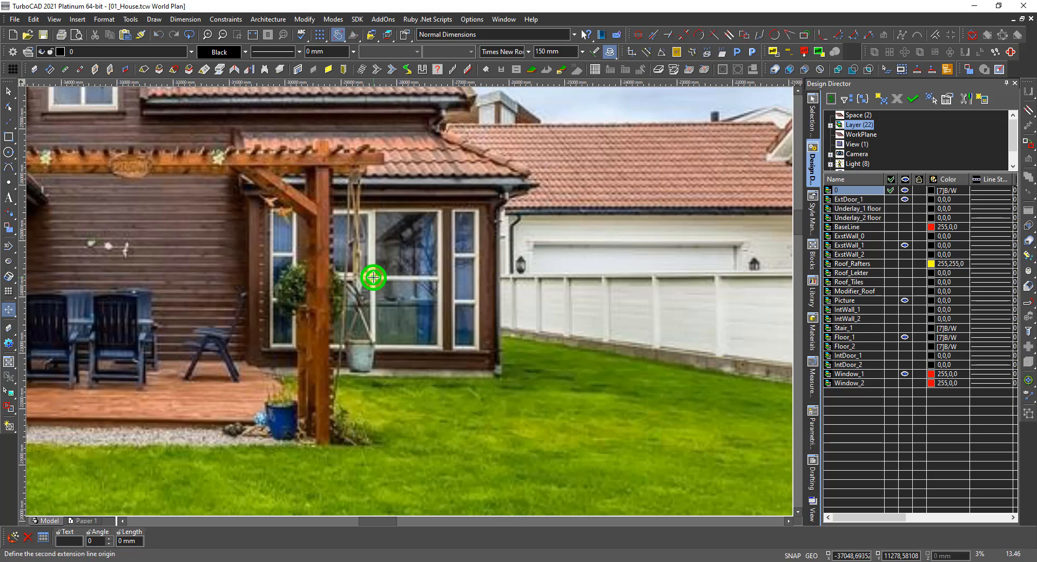
{"action": "left_click", "coordinate": [442, 278]}
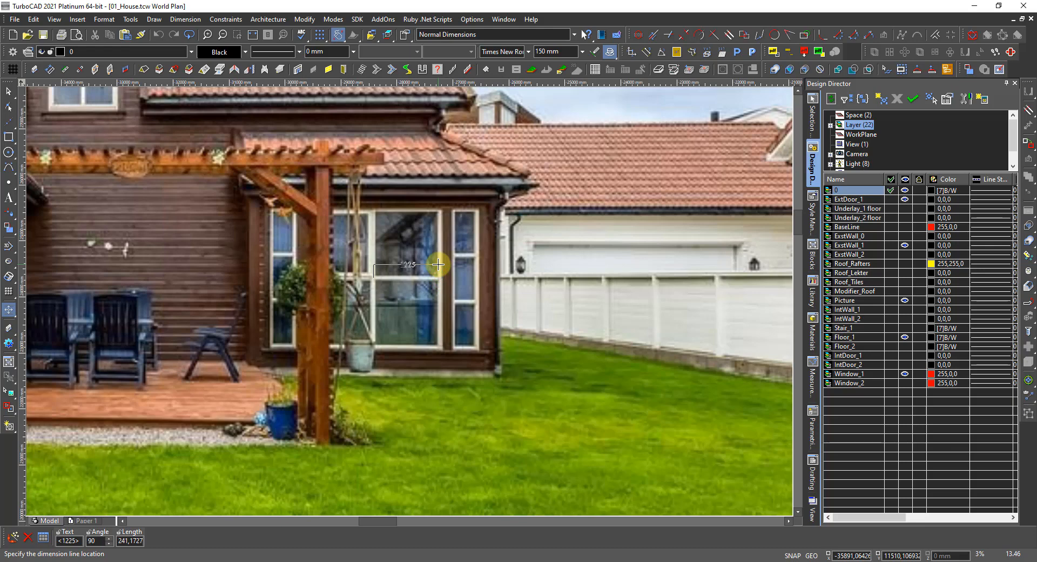
{"action": "left_click", "coordinate": [437, 264]}
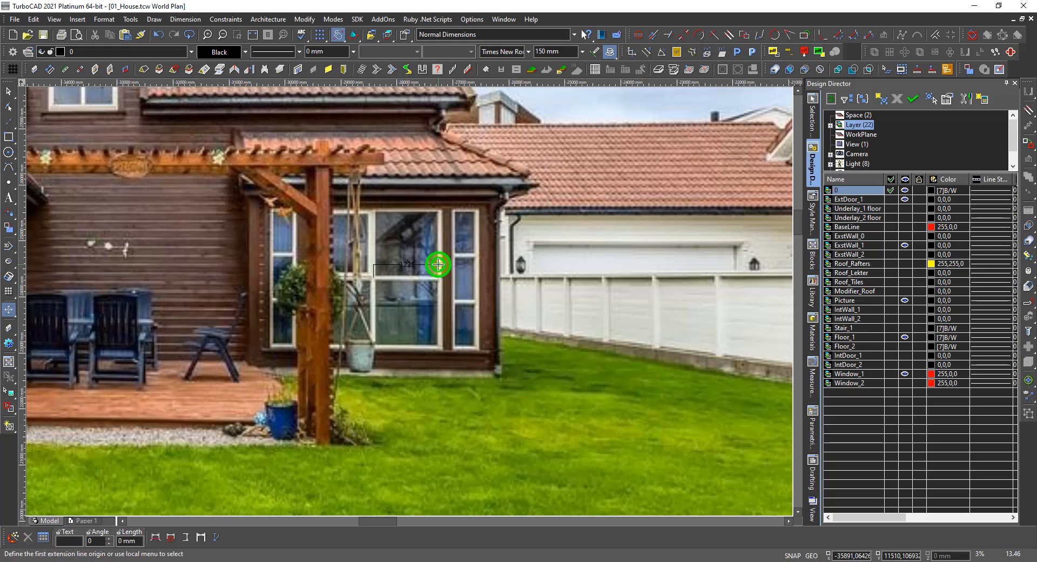
{"action": "left_click", "coordinate": [452, 290]}
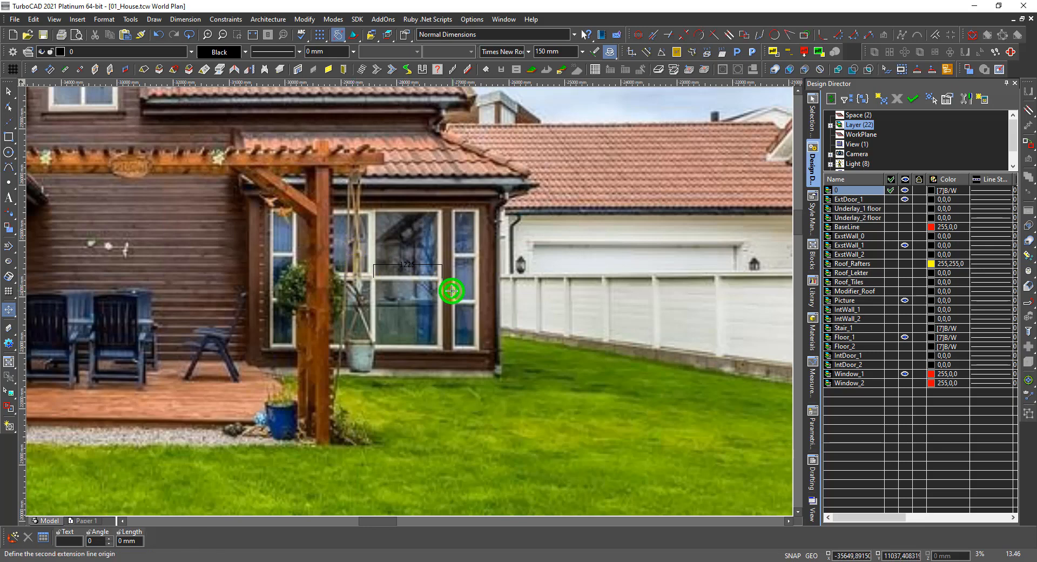
{"action": "left_click", "coordinate": [479, 289]}
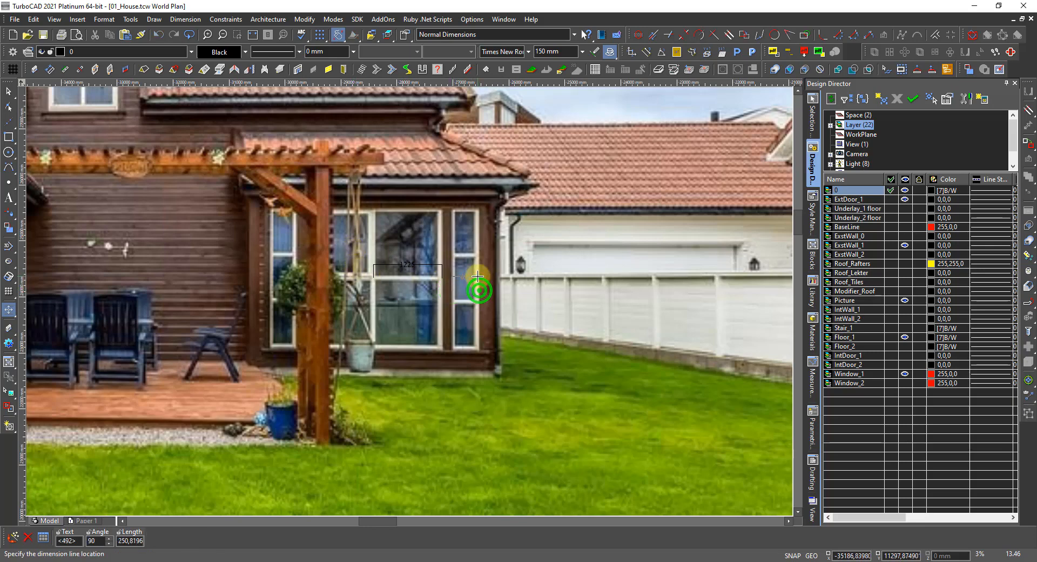
{"action": "left_click", "coordinate": [478, 276]}
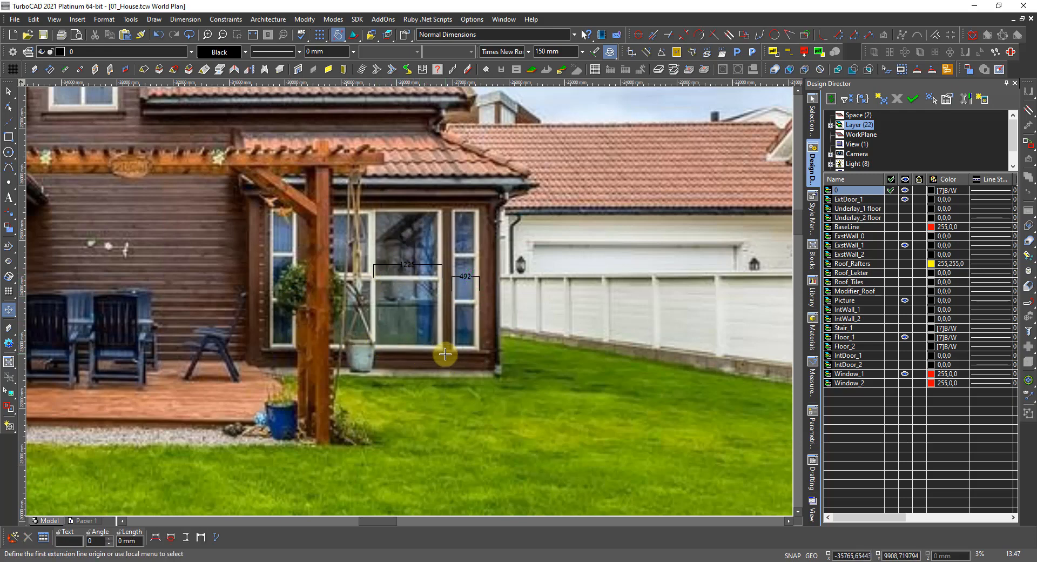
Examine the bay window frames and corner post in the reference photo, the gable windows, and the bay windows in the plan.
{"action": "scroll", "coordinate": [447, 343], "scroll_direction": "up", "scroll_amount": 3}
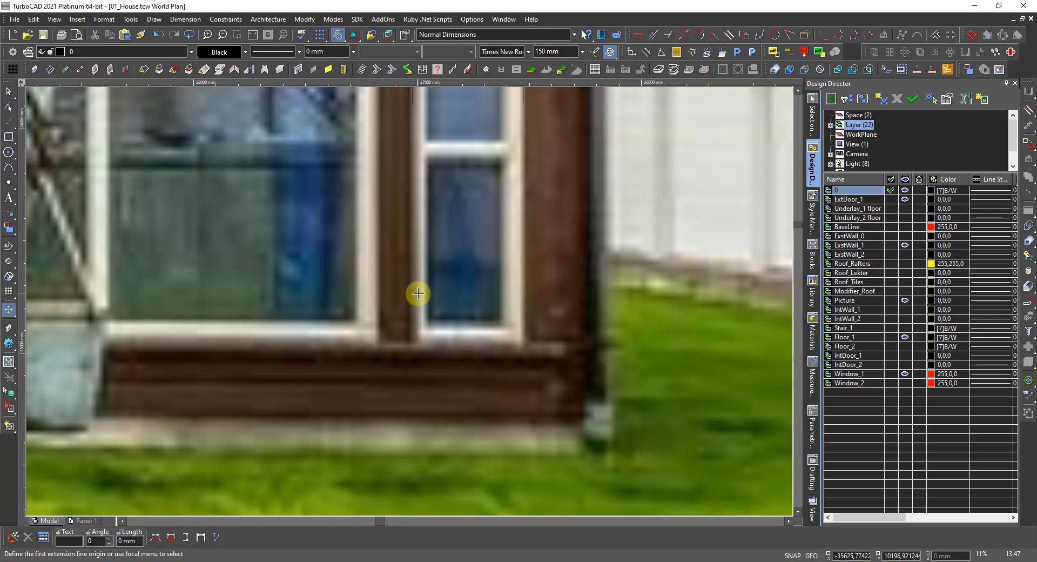
{"action": "scroll", "coordinate": [400, 297], "scroll_direction": "down", "scroll_amount": 3}
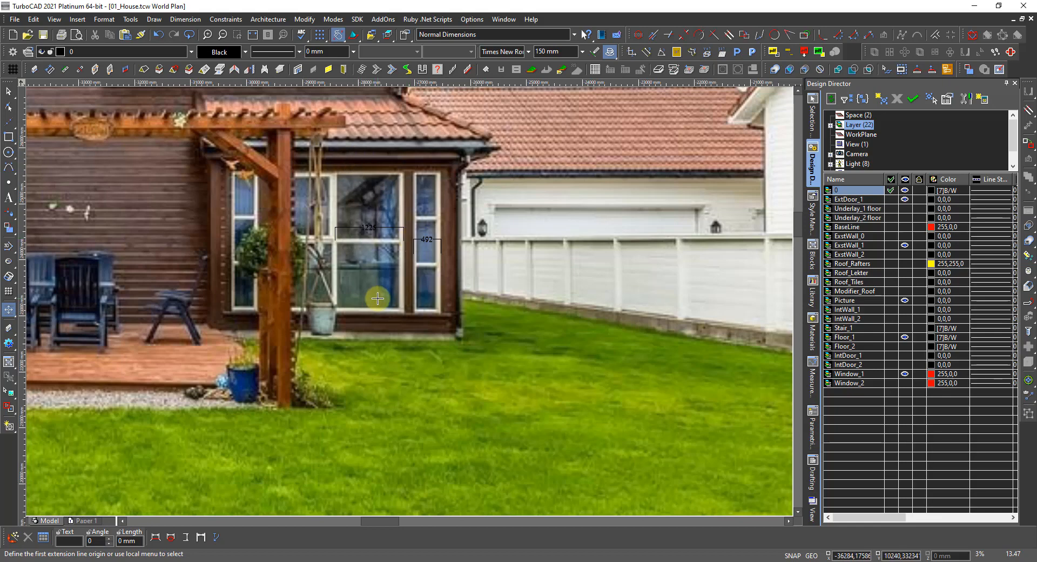
{"action": "scroll", "coordinate": [377, 298], "scroll_direction": "down", "scroll_amount": 4}
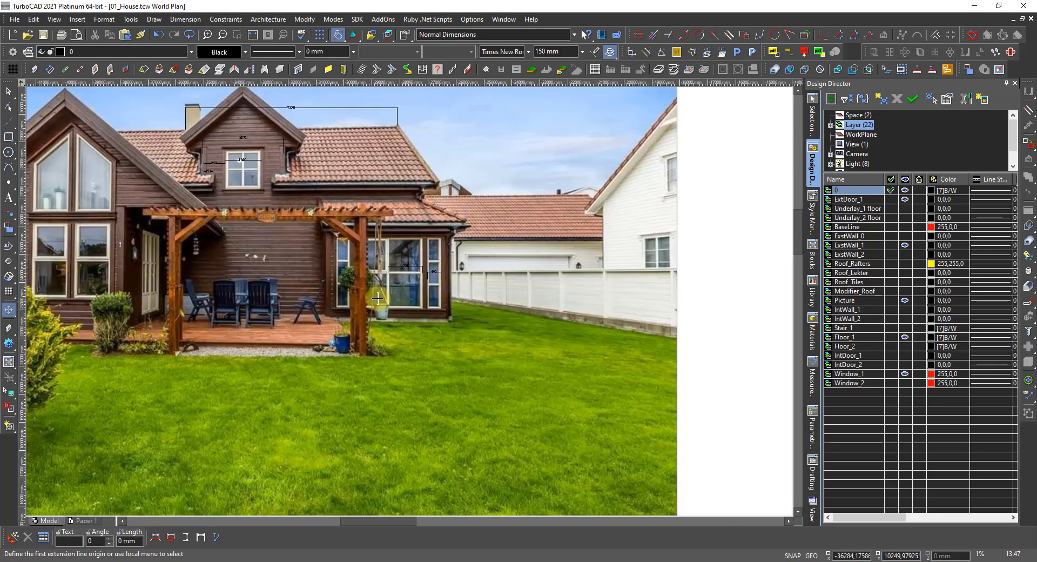
{"action": "scroll", "coordinate": [264, 290], "scroll_direction": "up", "scroll_amount": 2}
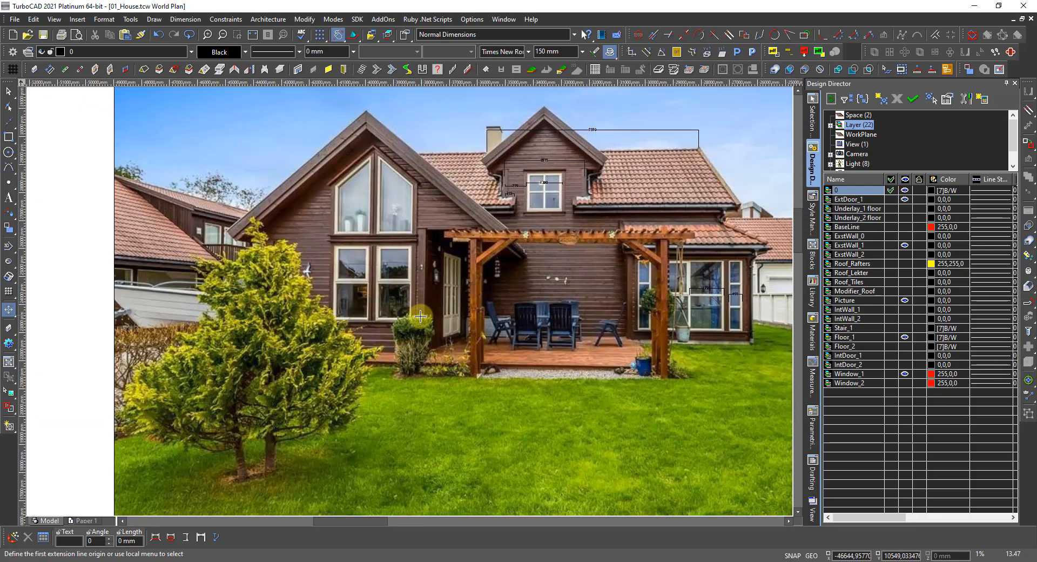
{"action": "scroll", "coordinate": [414, 301], "scroll_direction": "up", "scroll_amount": 3}
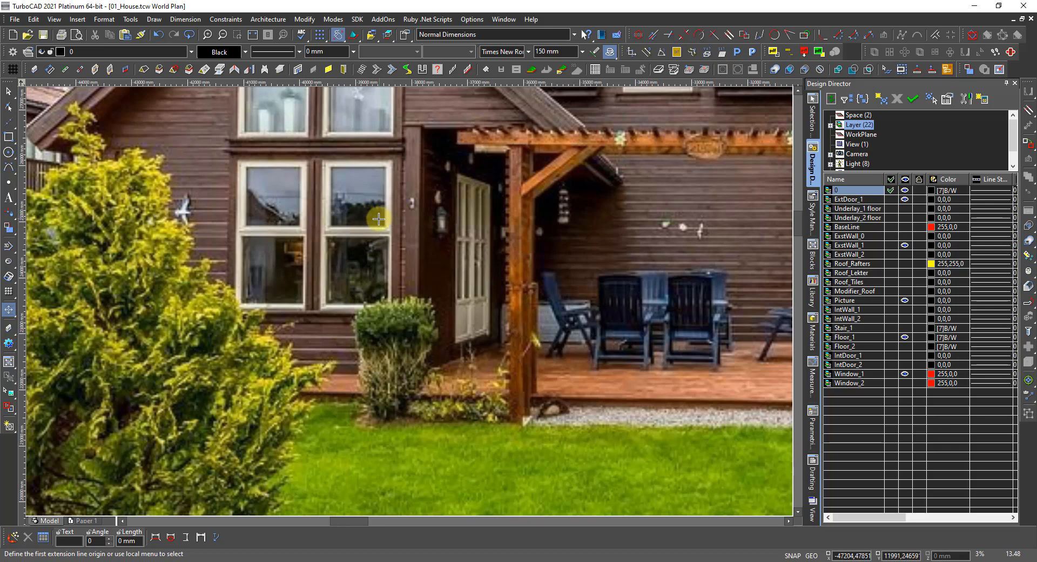
{"action": "scroll", "coordinate": [378, 219], "scroll_direction": "down", "scroll_amount": 5}
{"action": "scroll", "coordinate": [441, 297], "scroll_direction": "up", "scroll_amount": 5}
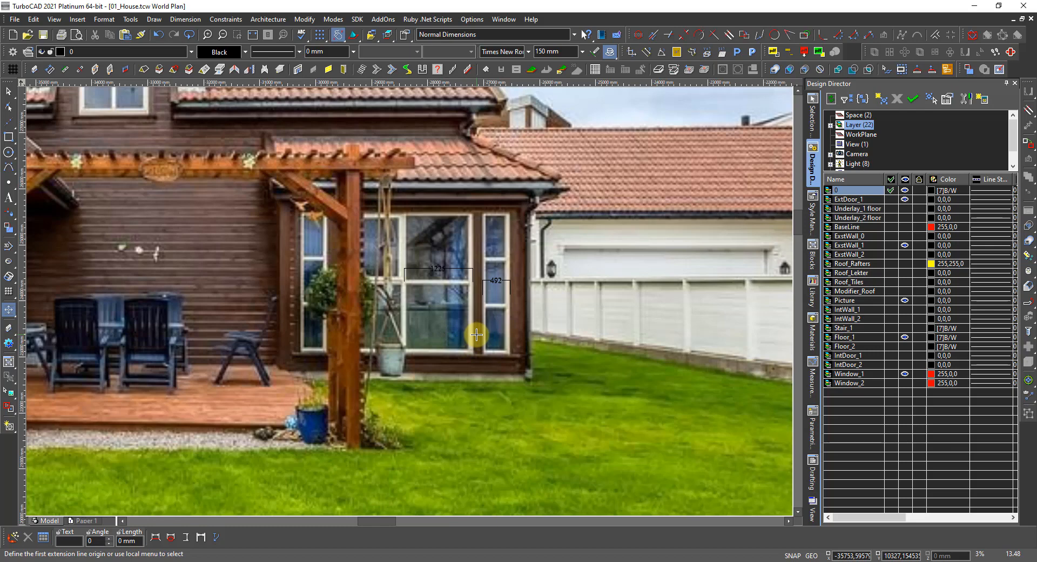
{"action": "scroll", "coordinate": [476, 335], "scroll_direction": "down", "scroll_amount": 4}
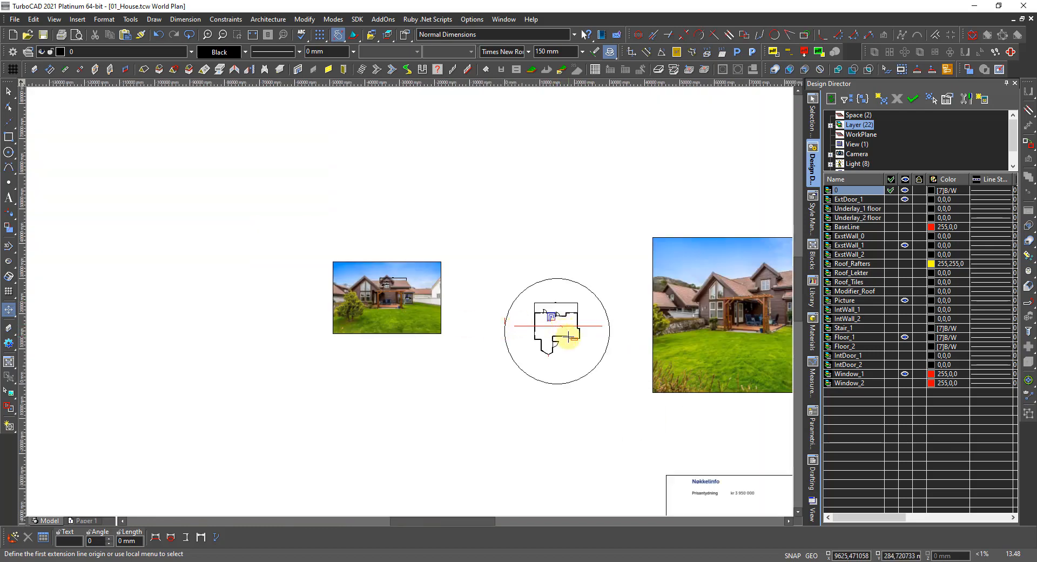
{"action": "scroll", "coordinate": [571, 340], "scroll_direction": "up", "scroll_amount": 1}
{"action": "scroll", "coordinate": [426, 300], "scroll_direction": "up", "scroll_amount": 1}
{"action": "scroll", "coordinate": [397, 297], "scroll_direction": "up", "scroll_amount": 1}
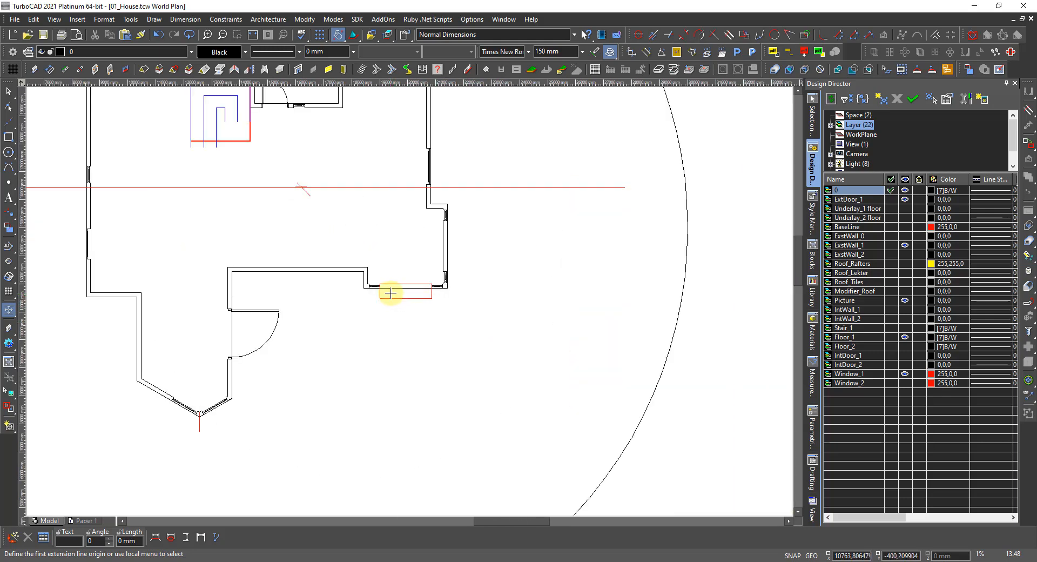
{"action": "scroll", "coordinate": [394, 296], "scroll_direction": "down", "scroll_amount": 3}
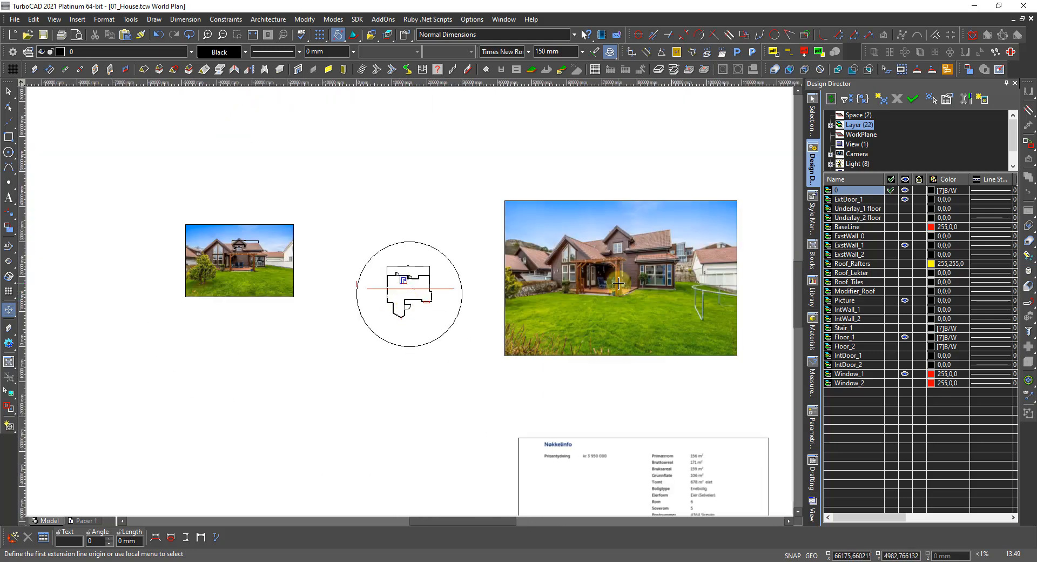
Show the Underlay_1 floor layer and examine the wall ends and posts around the bay windows in the floor plan image.
{"action": "left_click", "coordinate": [905, 208]}
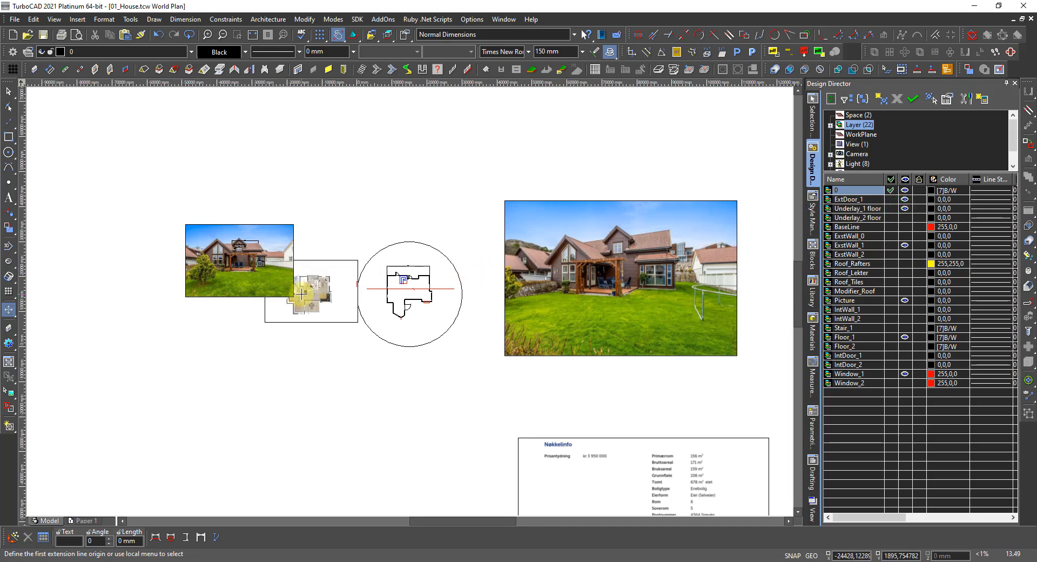
{"action": "scroll", "coordinate": [454, 316], "scroll_direction": "up", "scroll_amount": 2}
{"action": "scroll", "coordinate": [455, 317], "scroll_direction": "up", "scroll_amount": 2}
{"action": "scroll", "coordinate": [405, 289], "scroll_direction": "up", "scroll_amount": 3}
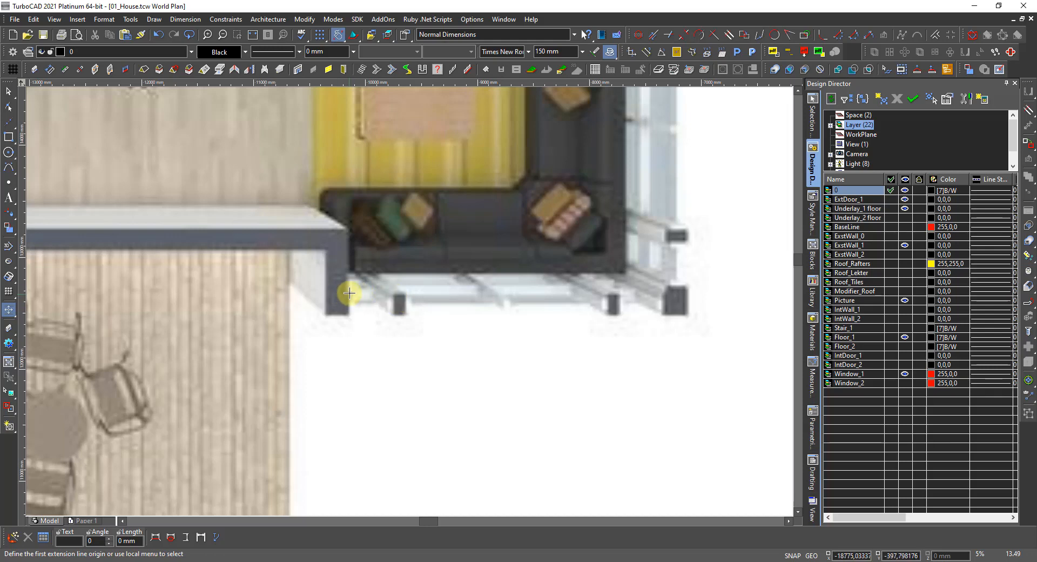
{"action": "scroll", "coordinate": [348, 293], "scroll_direction": "down", "scroll_amount": 2}
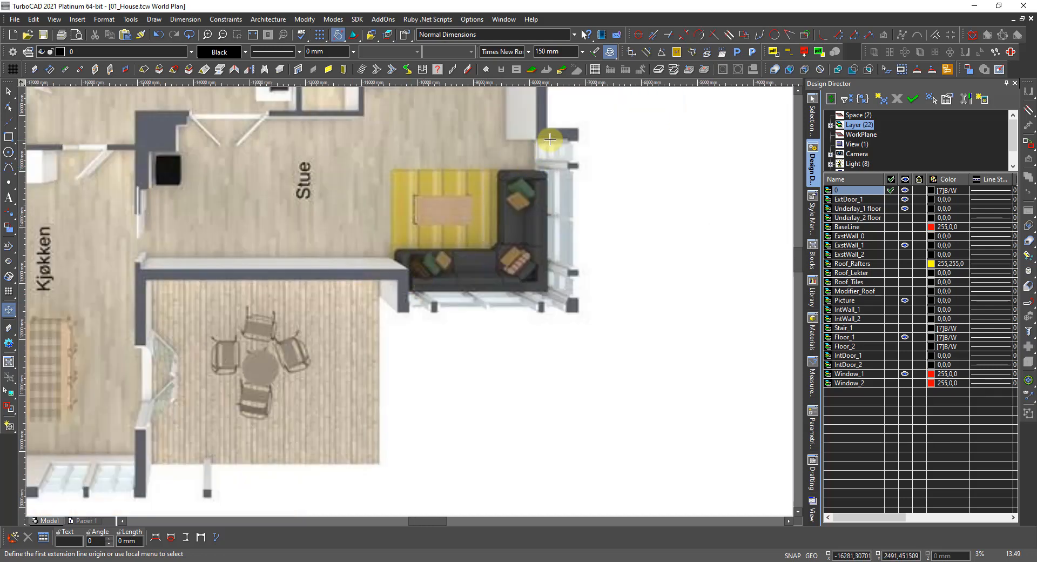
{"action": "scroll", "coordinate": [569, 137], "scroll_direction": "up", "scroll_amount": 4}
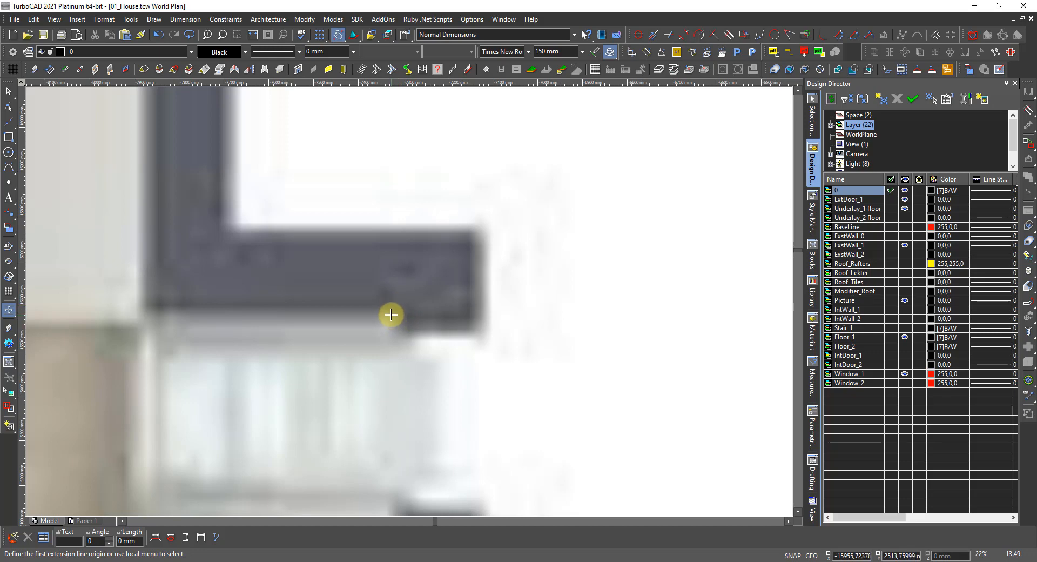
{"action": "scroll", "coordinate": [391, 314], "scroll_direction": "down", "scroll_amount": 3}
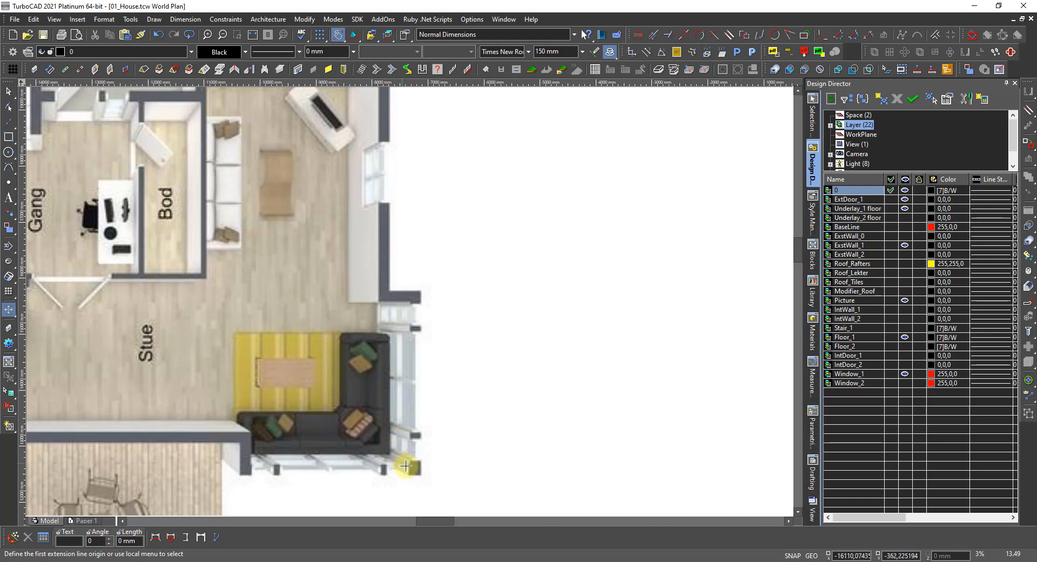
{"action": "scroll", "coordinate": [409, 301], "scroll_direction": "up", "scroll_amount": 2}
{"action": "scroll", "coordinate": [389, 299], "scroll_direction": "down", "scroll_amount": 3}
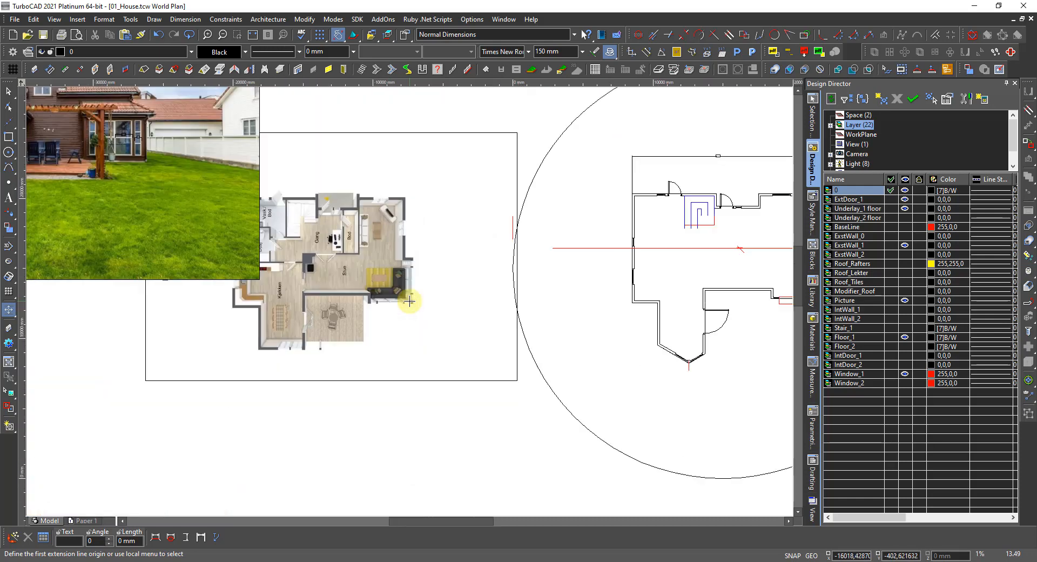
{"action": "scroll", "coordinate": [422, 297], "scroll_direction": "down", "scroll_amount": 2}
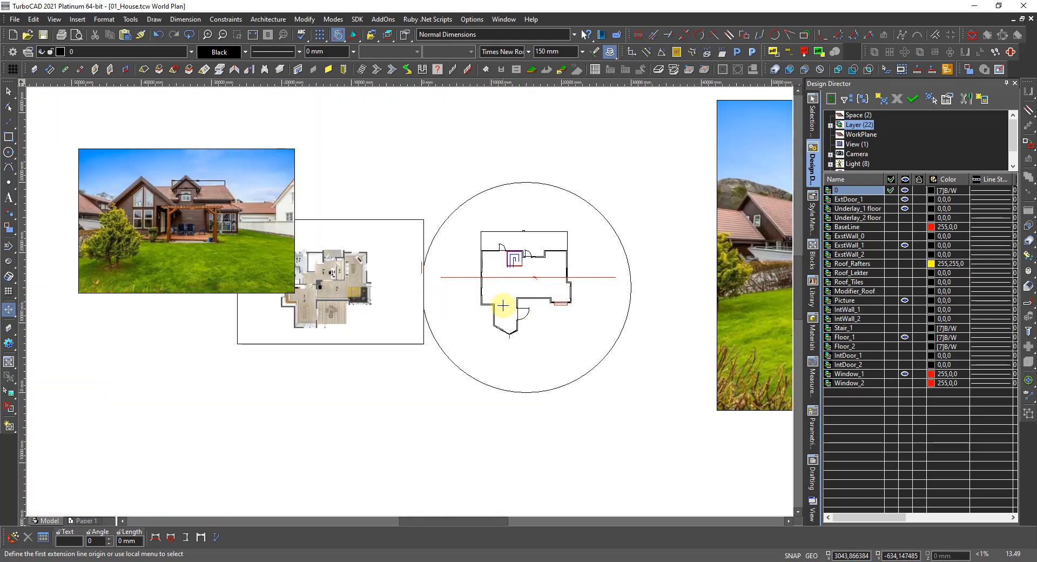
Set Offset 1 to 167 mm for the narrow bay window next to the inner wall corner.
{"action": "scroll", "coordinate": [410, 300], "scroll_direction": "up", "scroll_amount": 2}
{"action": "scroll", "coordinate": [409, 301], "scroll_direction": "up", "scroll_amount": 6}
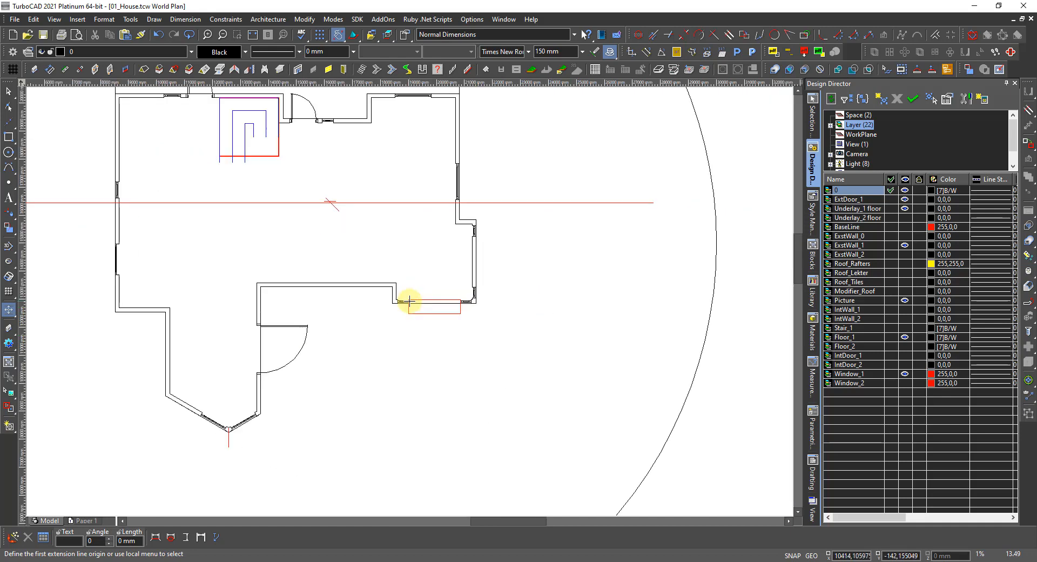
{"action": "scroll", "coordinate": [373, 297], "scroll_direction": "up", "scroll_amount": 2}
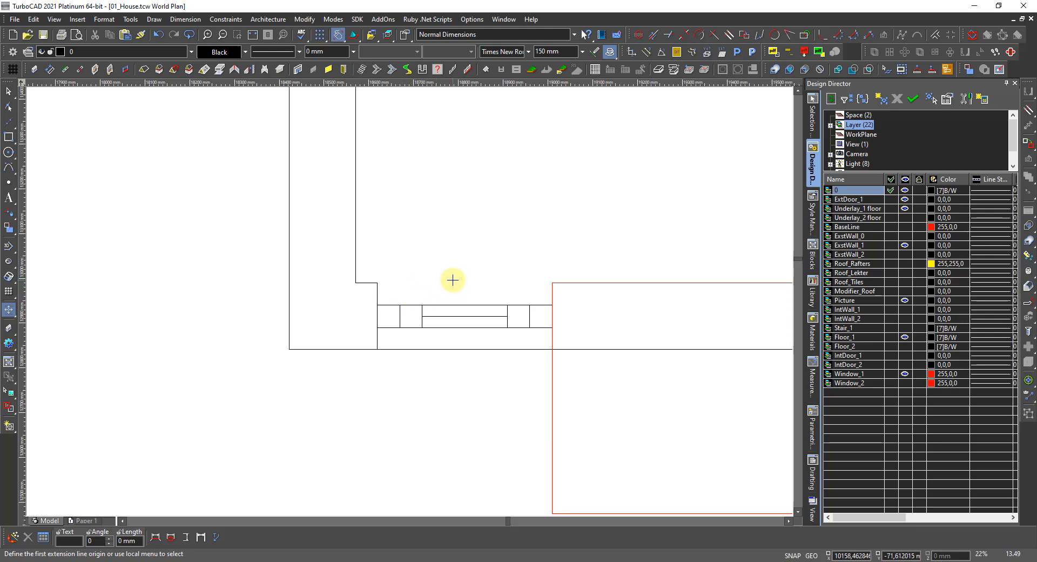
{"action": "key", "text": "Escape"}
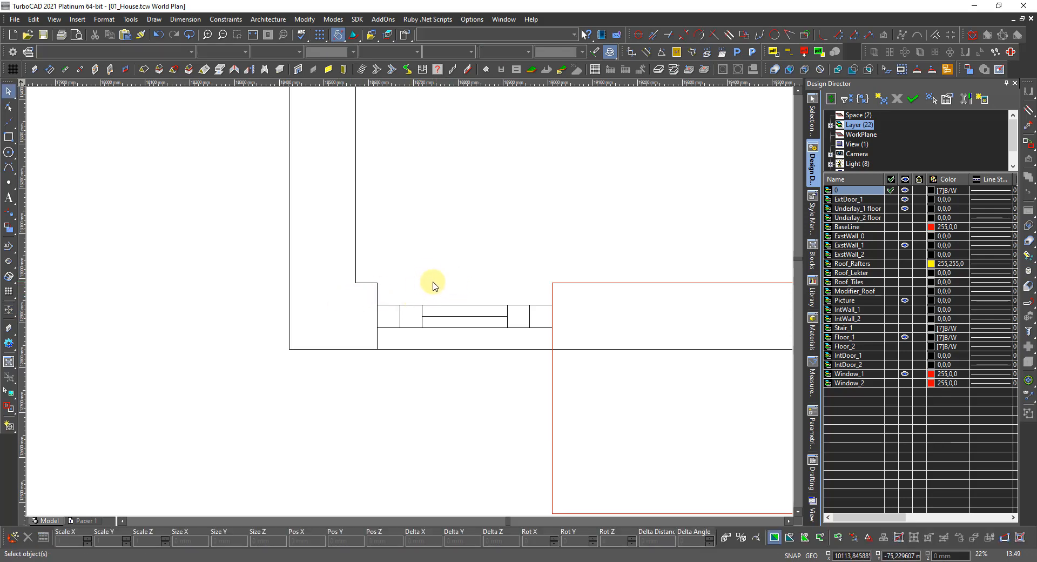
{"action": "right_click", "coordinate": [439, 279]}
{"action": "left_click", "coordinate": [457, 235]}
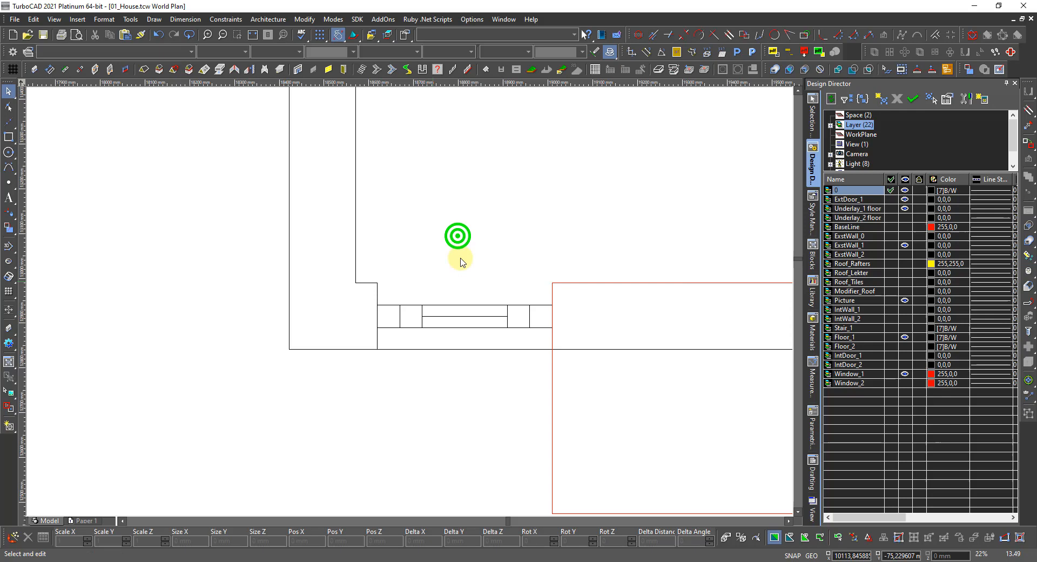
{"action": "left_click", "coordinate": [424, 320]}
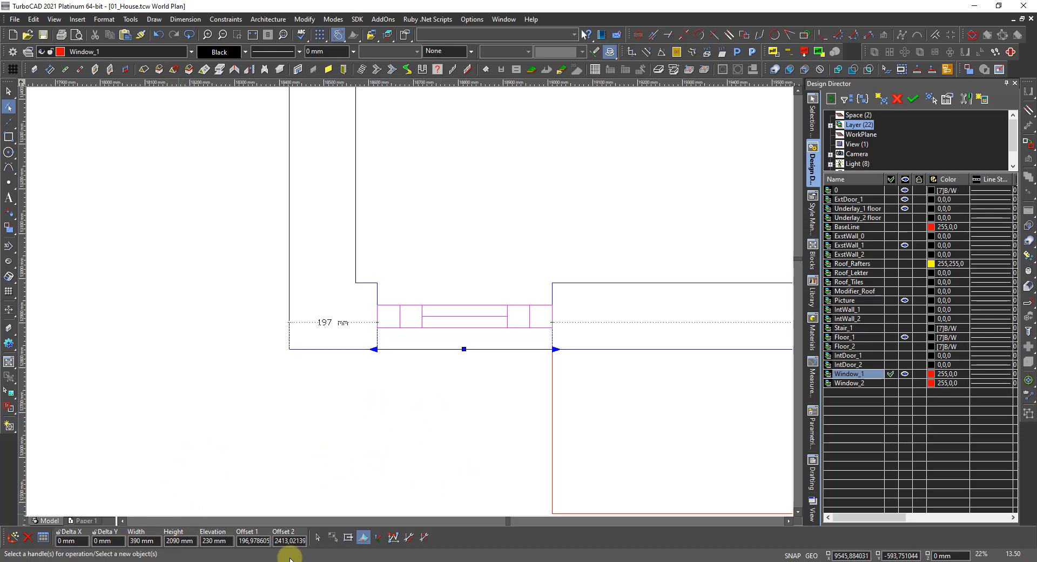
{"action": "left_click", "coordinate": [229, 540]}
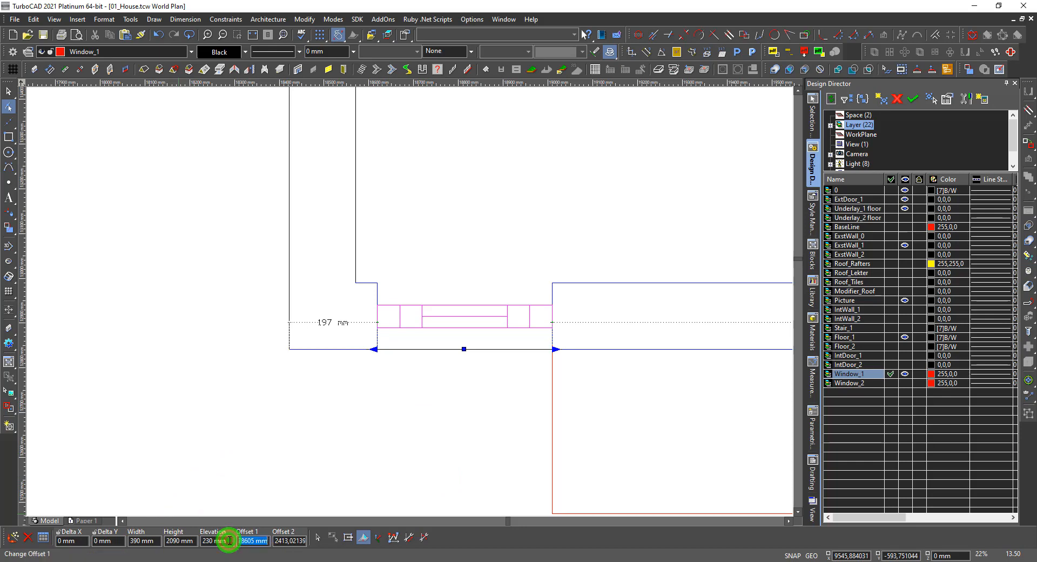
{"action": "type", "text": "167"}
{"action": "key", "text": "Return"}
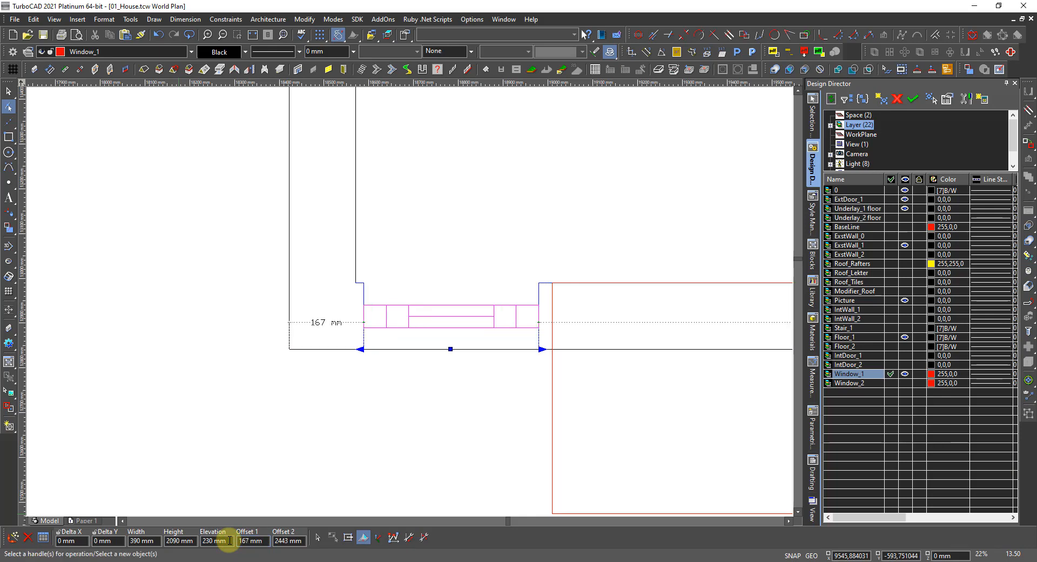
Set Offset 2 to 167 mm for the narrow window at the opposite end of the same bay wall.
{"action": "scroll", "coordinate": [257, 526], "scroll_direction": "down", "scroll_amount": 3}
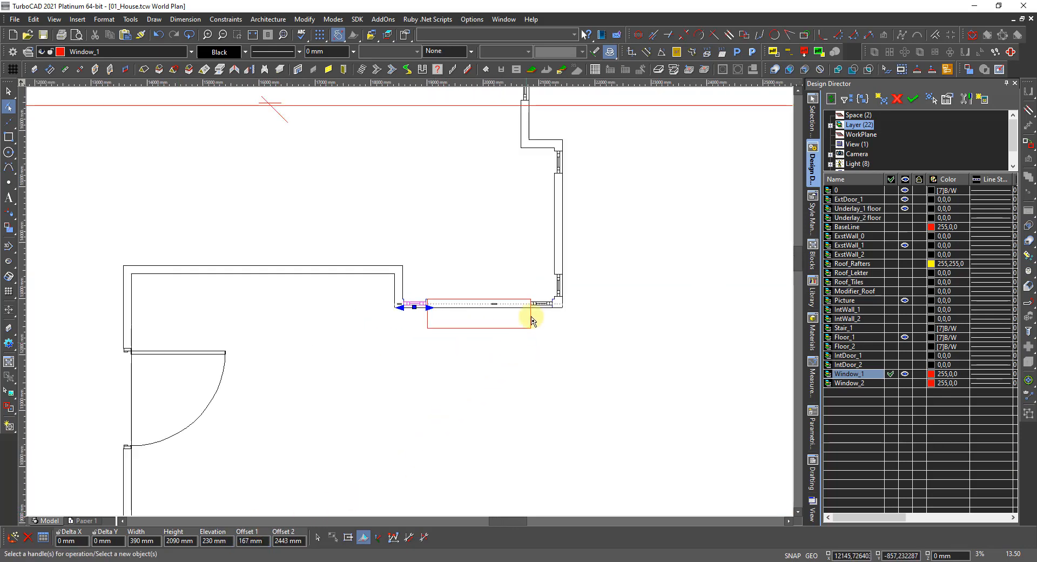
{"action": "scroll", "coordinate": [532, 320], "scroll_direction": "up", "scroll_amount": 3}
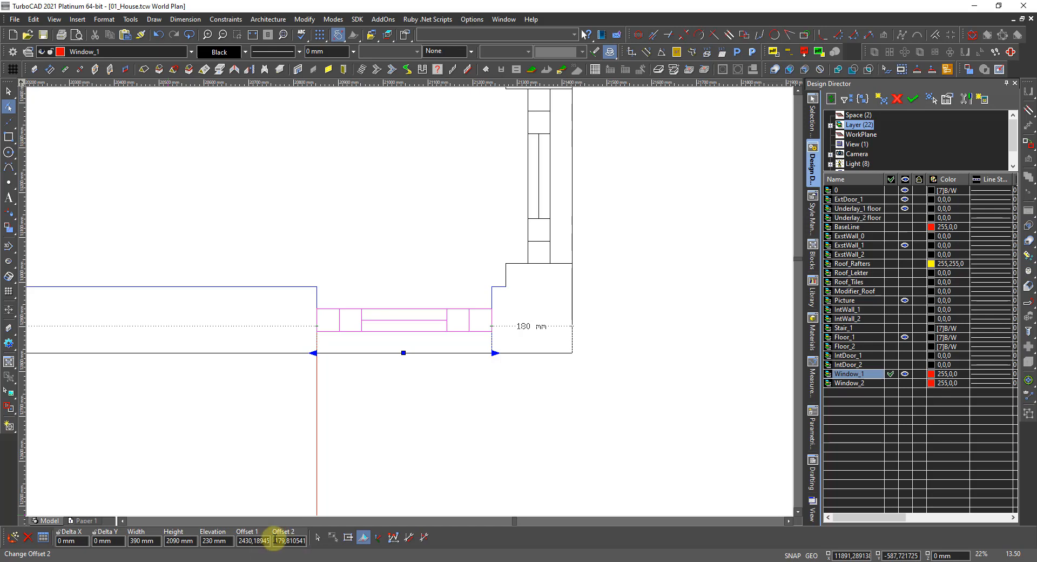
{"action": "left_click", "coordinate": [275, 540]}
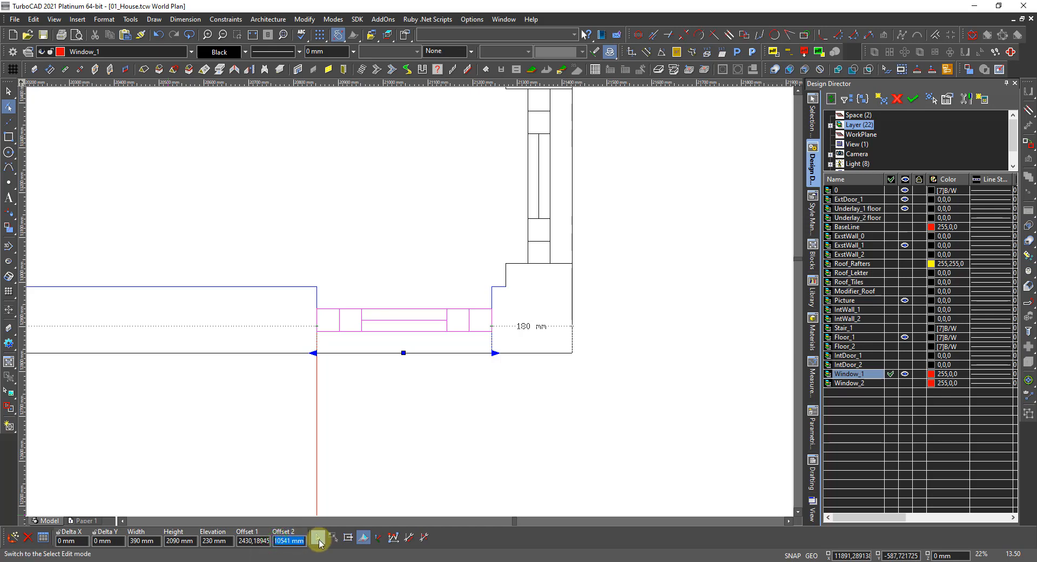
{"action": "type", "text": "167"}
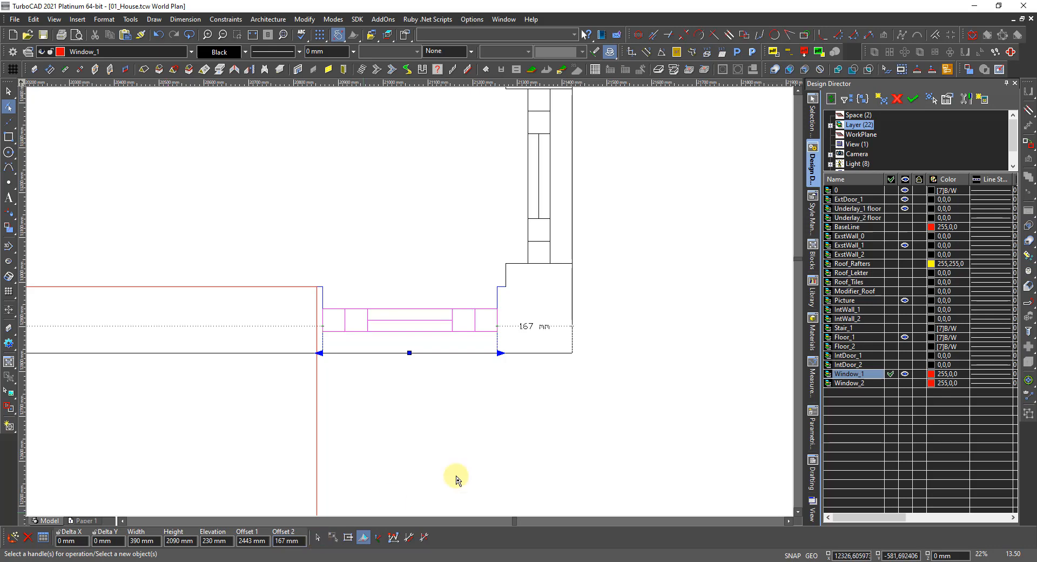
Set Offset 1 to 167 mm for the narrow window in the adjoining side wall next to the bay's outer corner.
{"action": "left_click", "coordinate": [538, 217]}
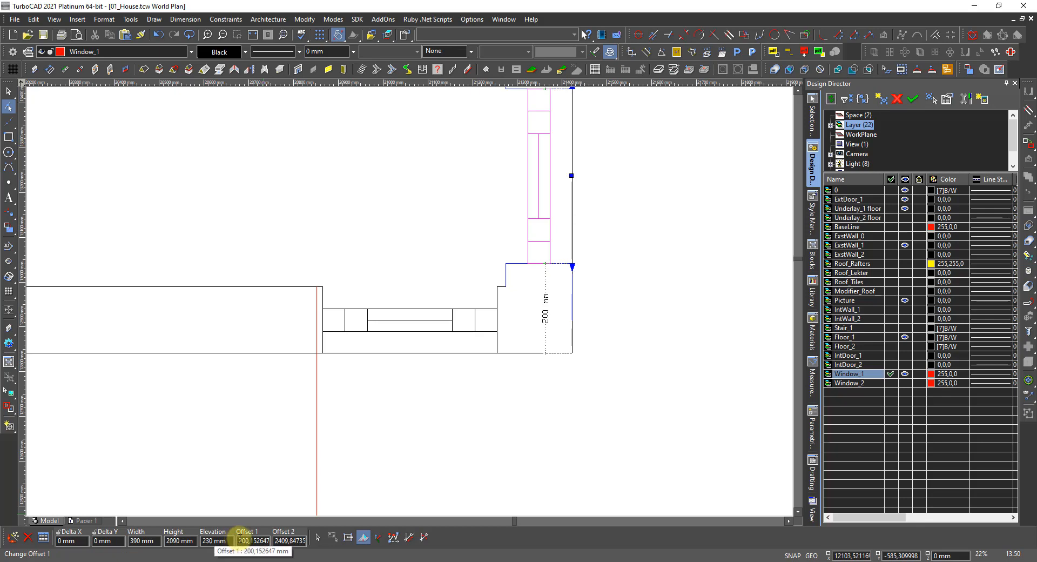
{"action": "left_click_drag", "start_coordinate": [239, 540], "coordinate": [274, 537]}
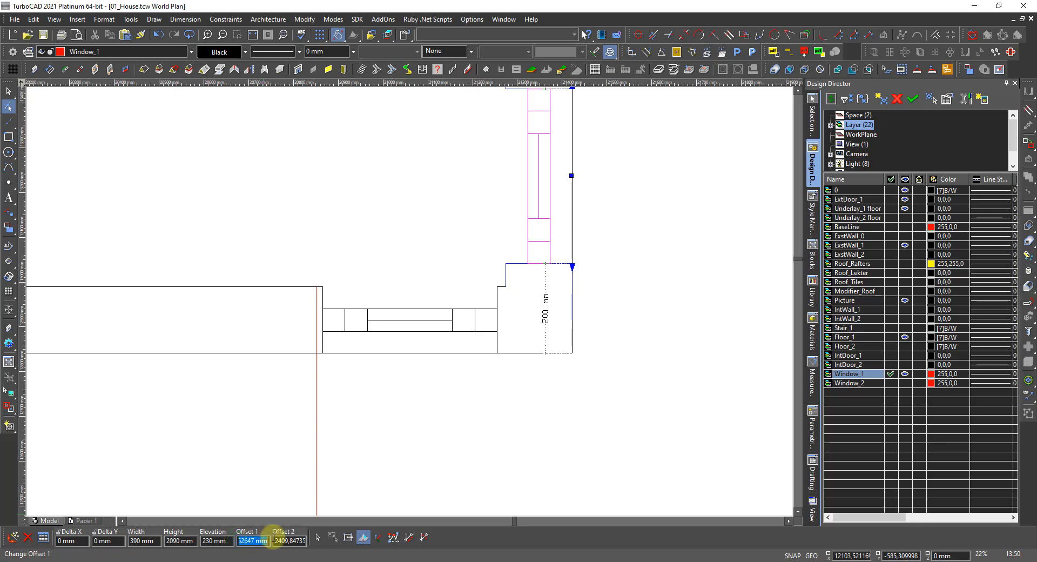
{"action": "type", "text": "167"}
{"action": "key", "text": "Return"}
Set Offset 2 to 167 mm for the narrow window at the far end of the bay's side wall.
{"action": "scroll", "coordinate": [415, 293], "scroll_direction": "down", "scroll_amount": 5}
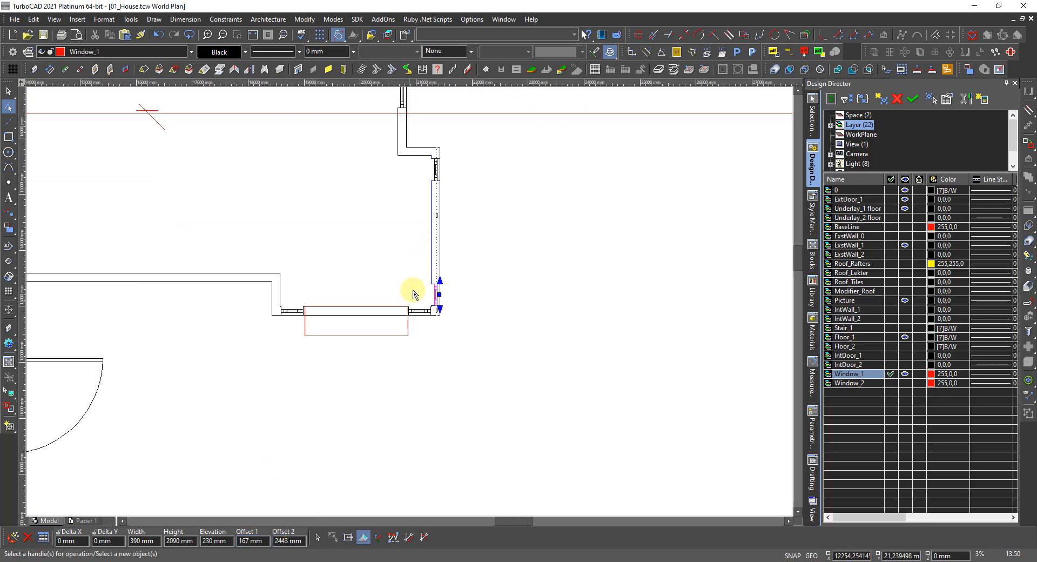
{"action": "scroll", "coordinate": [436, 169], "scroll_direction": "up", "scroll_amount": 6}
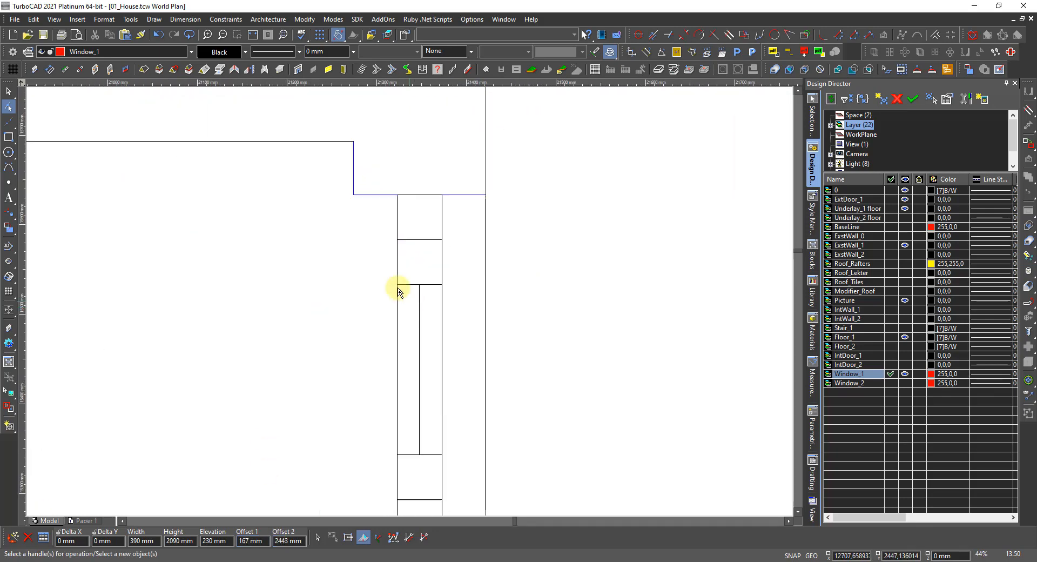
{"action": "left_click", "coordinate": [412, 289]}
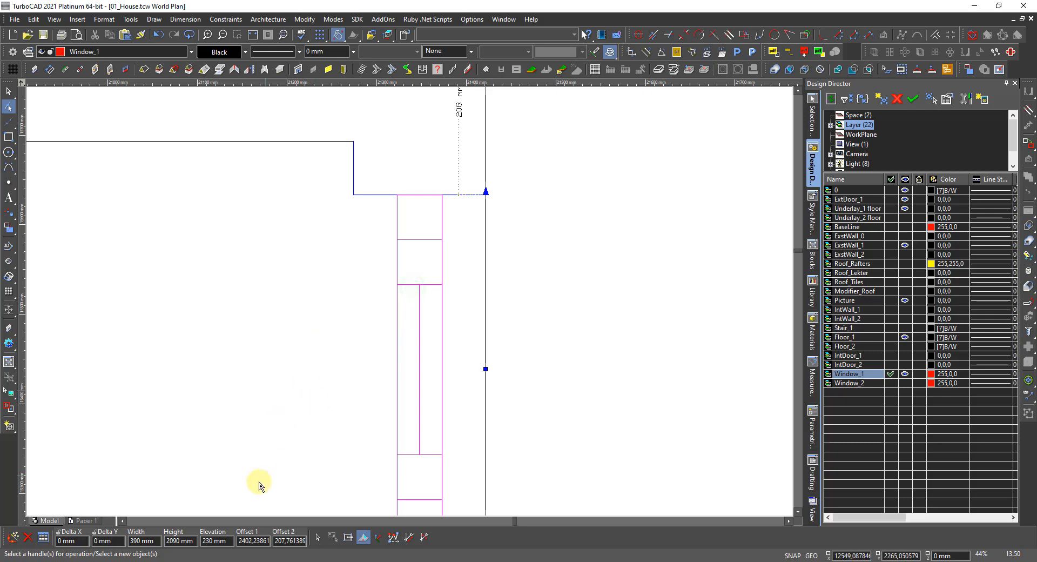
{"action": "double_click", "coordinate": [276, 540]}
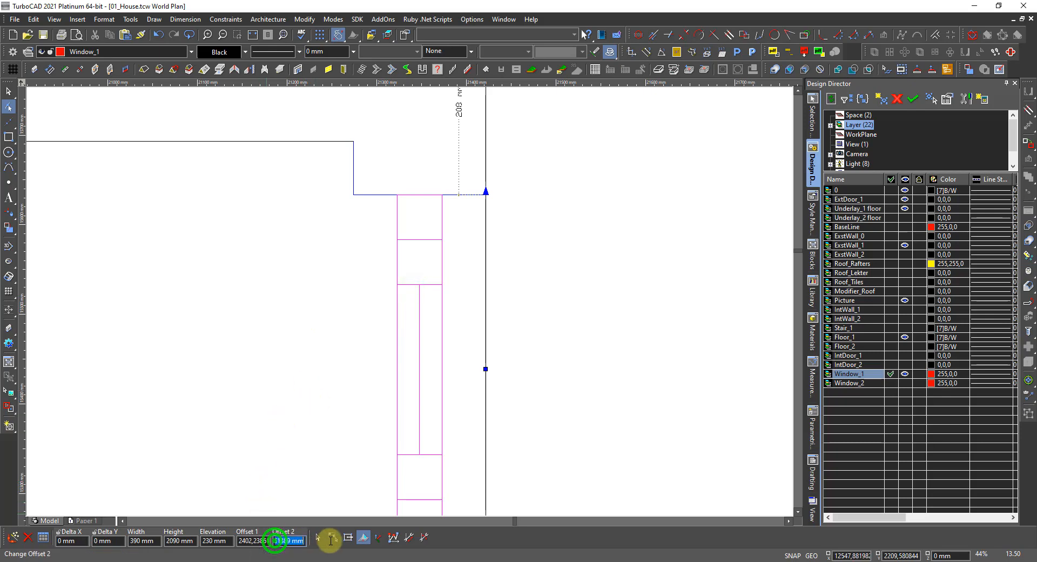
{"action": "type", "text": "167"}
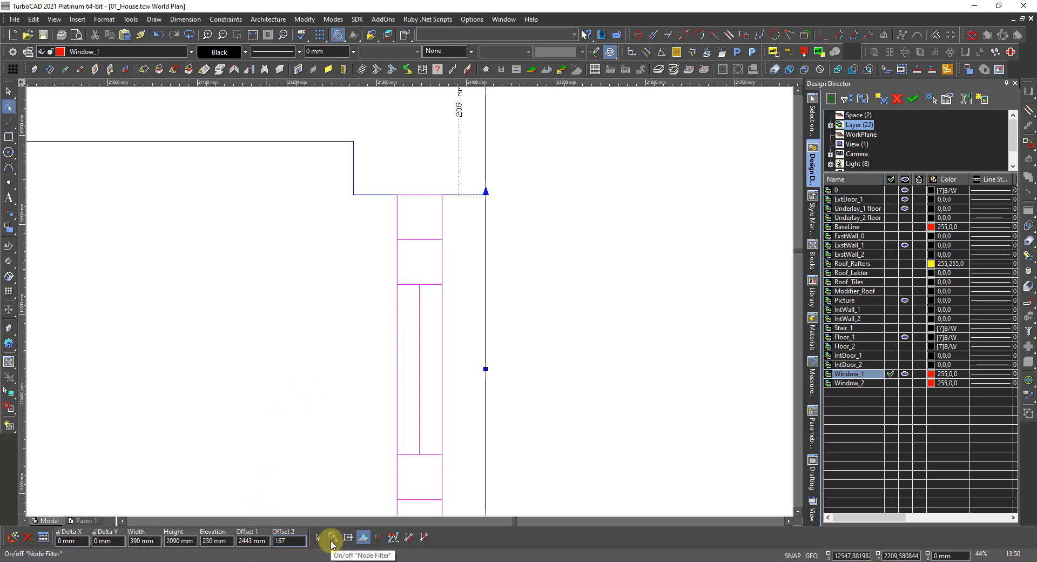
{"action": "key", "text": "Return"}
Measure the gap between the narrow window's opening edge and the end of the large red rectangle with an orthogonal dimension.
{"action": "scroll", "coordinate": [158, 557], "scroll_direction": "down", "scroll_amount": 2}
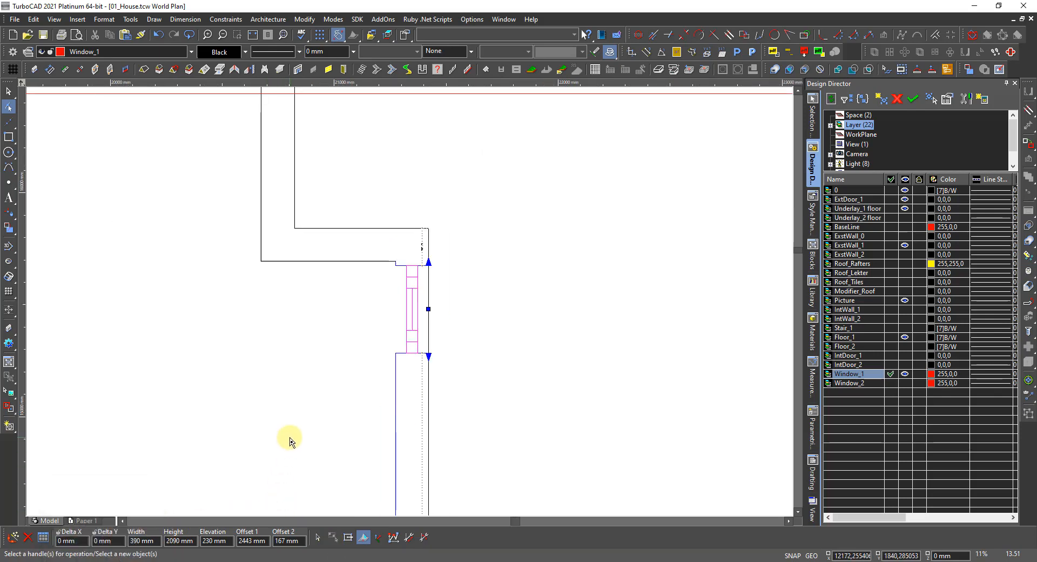
{"action": "scroll", "coordinate": [389, 384], "scroll_direction": "down", "scroll_amount": 2}
{"action": "scroll", "coordinate": [399, 319], "scroll_direction": "up", "scroll_amount": 1}
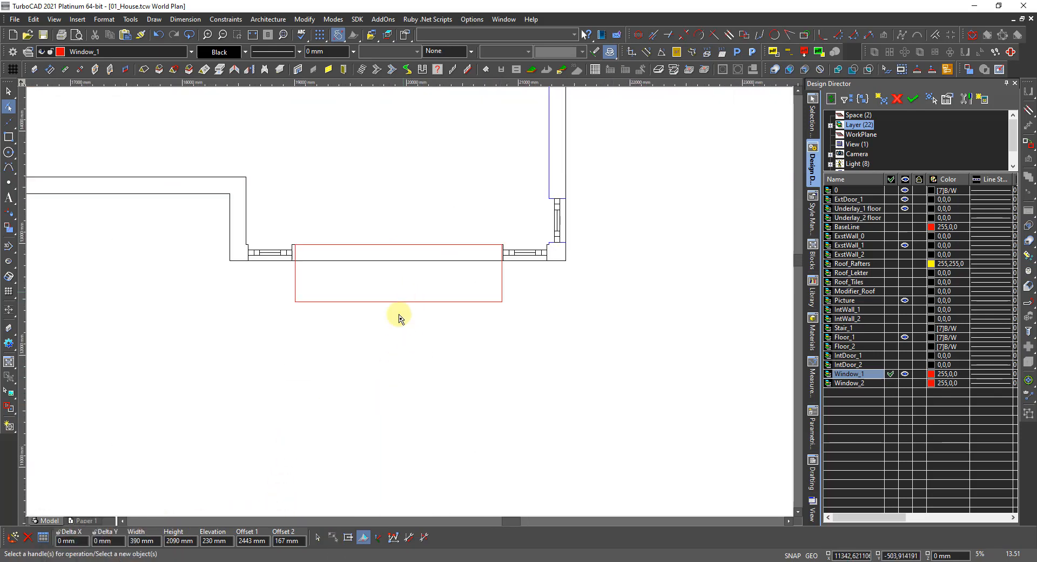
{"action": "key", "text": "space"}
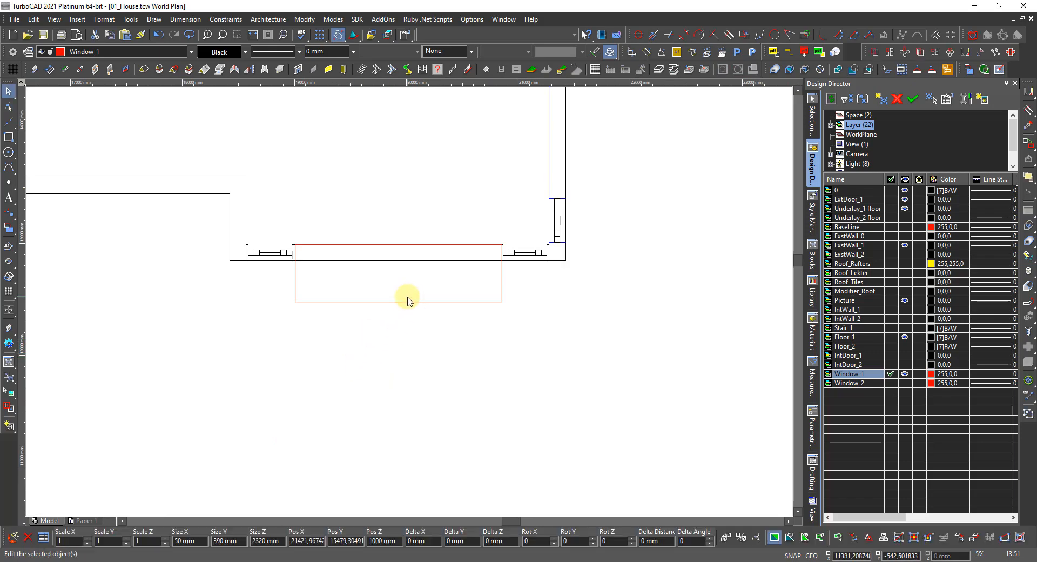
{"action": "left_click", "coordinate": [408, 301]}
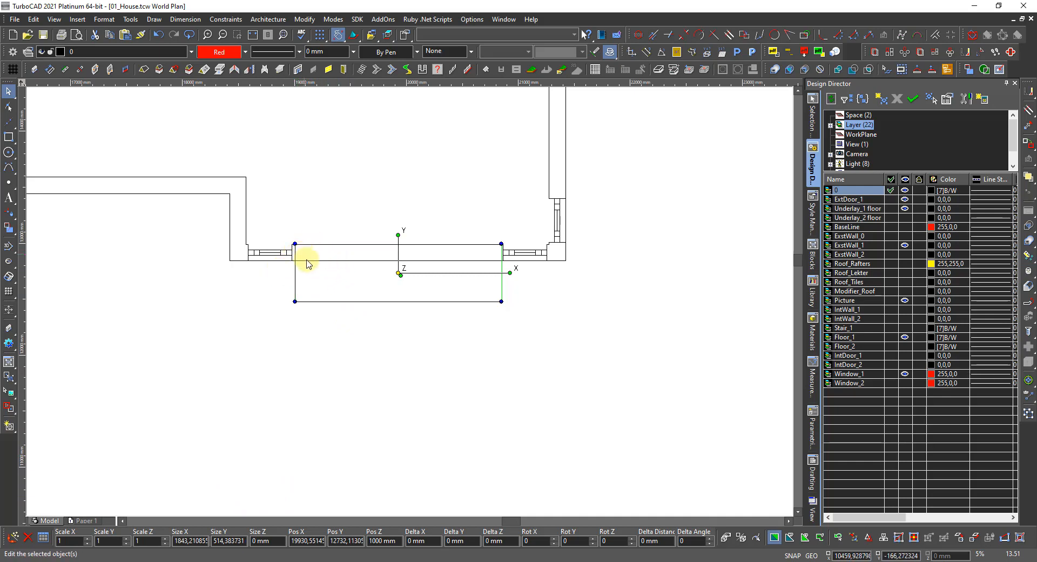
{"action": "scroll", "coordinate": [300, 258], "scroll_direction": "up", "scroll_amount": 4}
{"action": "left_click", "coordinate": [329, 348]}
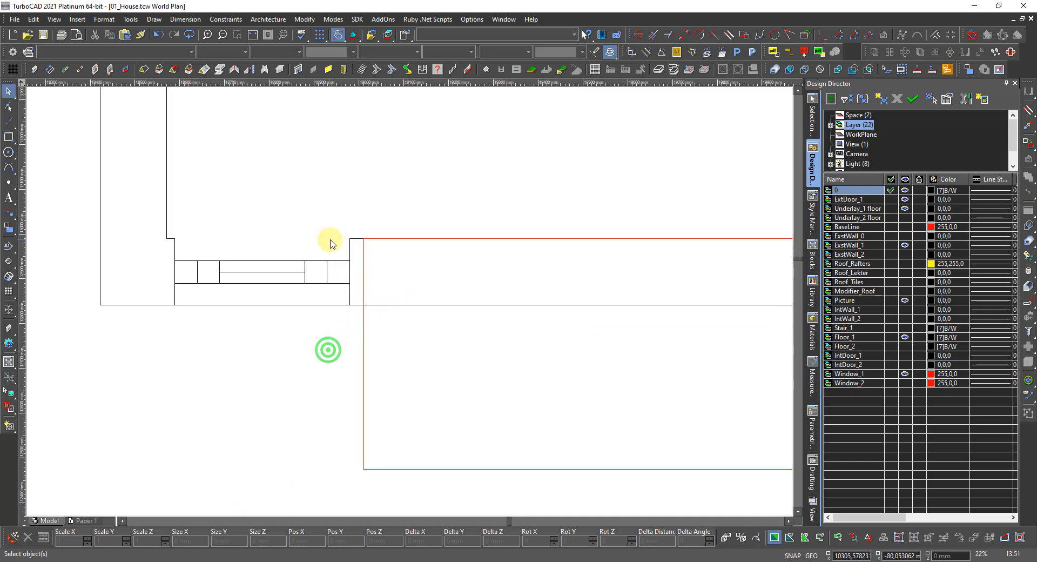
{"action": "scroll", "coordinate": [324, 232], "scroll_direction": "up", "scroll_amount": 4}
{"action": "right_click", "coordinate": [412, 295]}
{"action": "left_click", "coordinate": [422, 213]}
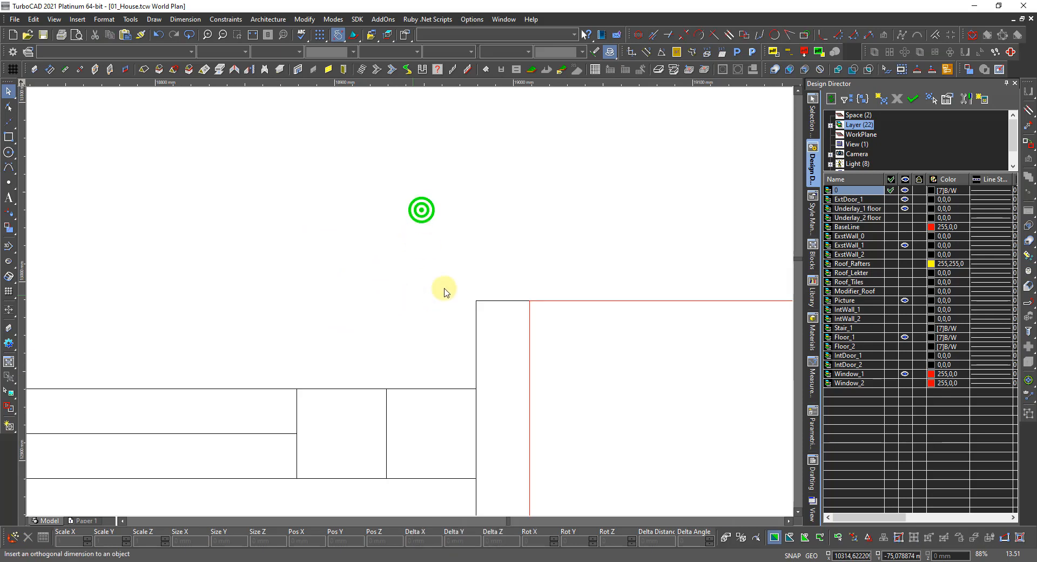
{"action": "left_click", "coordinate": [475, 301]}
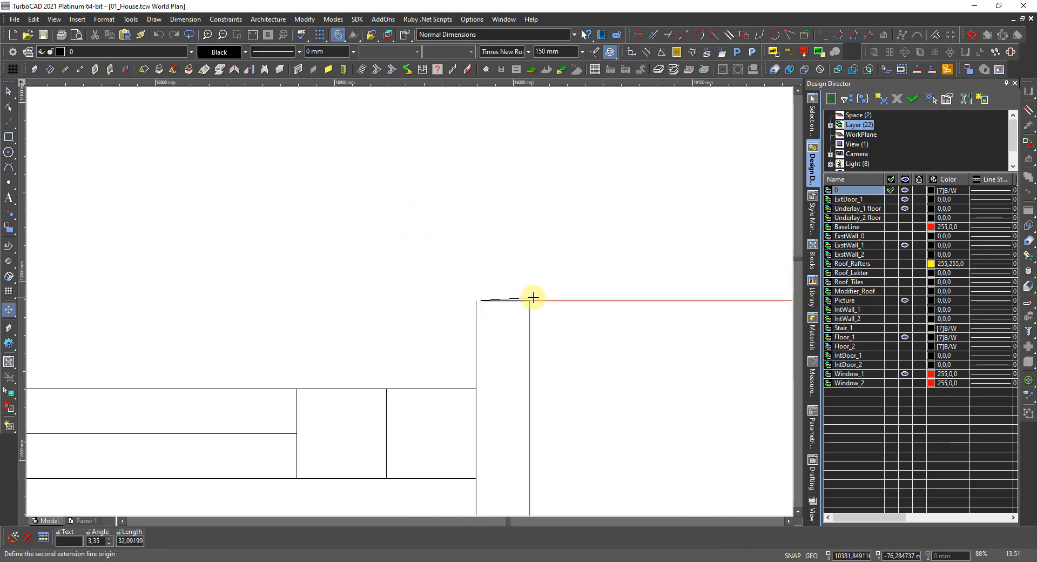
{"action": "left_click", "coordinate": [529, 301]}
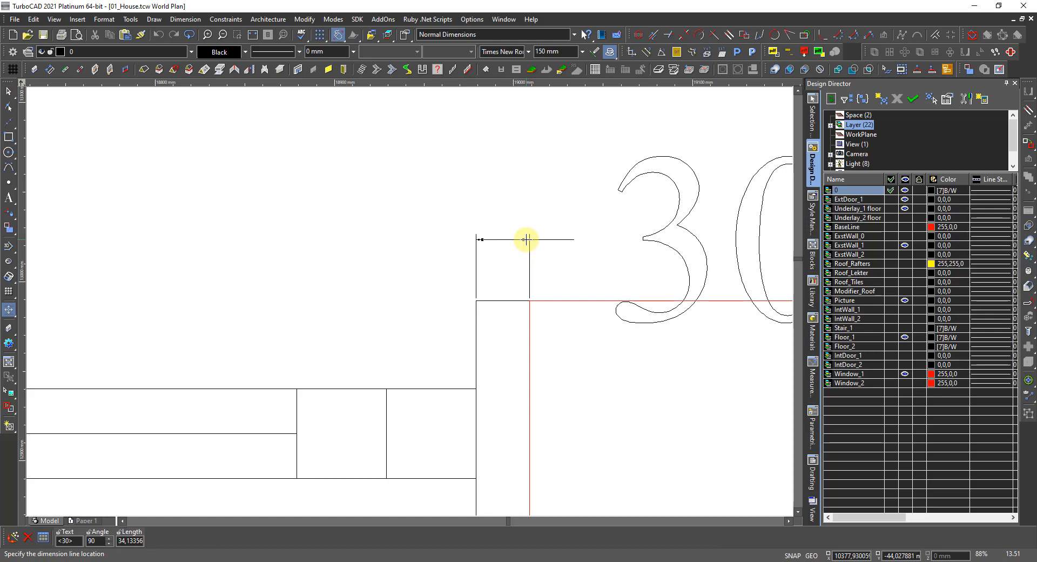
{"action": "scroll", "coordinate": [527, 239], "scroll_direction": "down", "scroll_amount": 3}
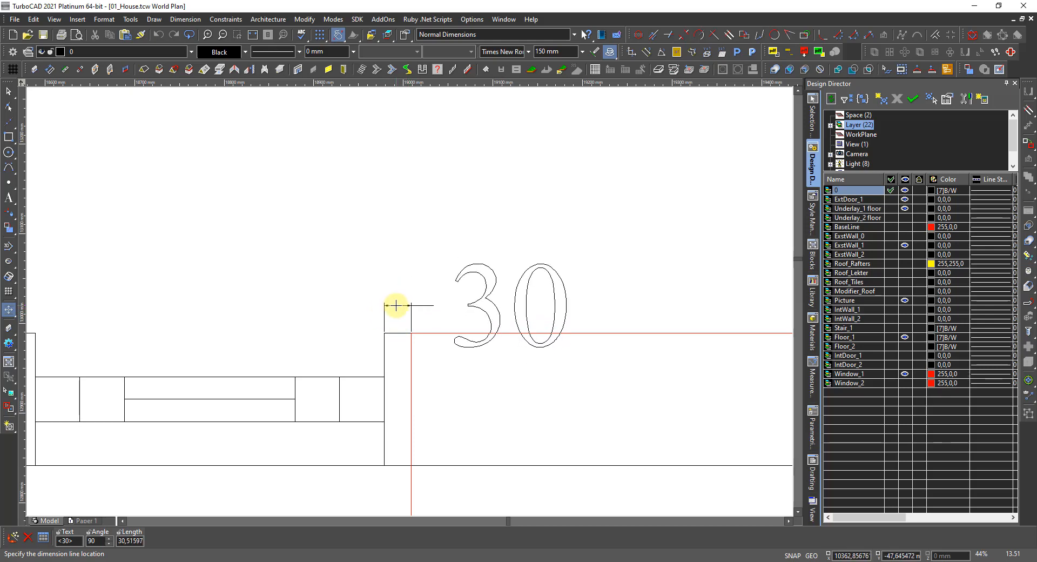
{"action": "key", "text": "Escape"}
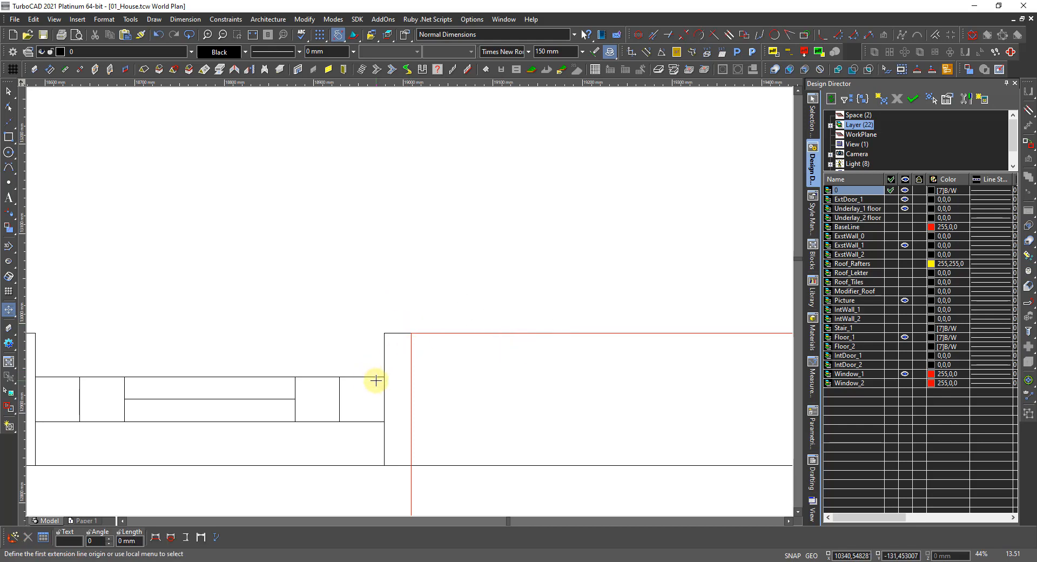
{"action": "left_click", "coordinate": [12, 140]}
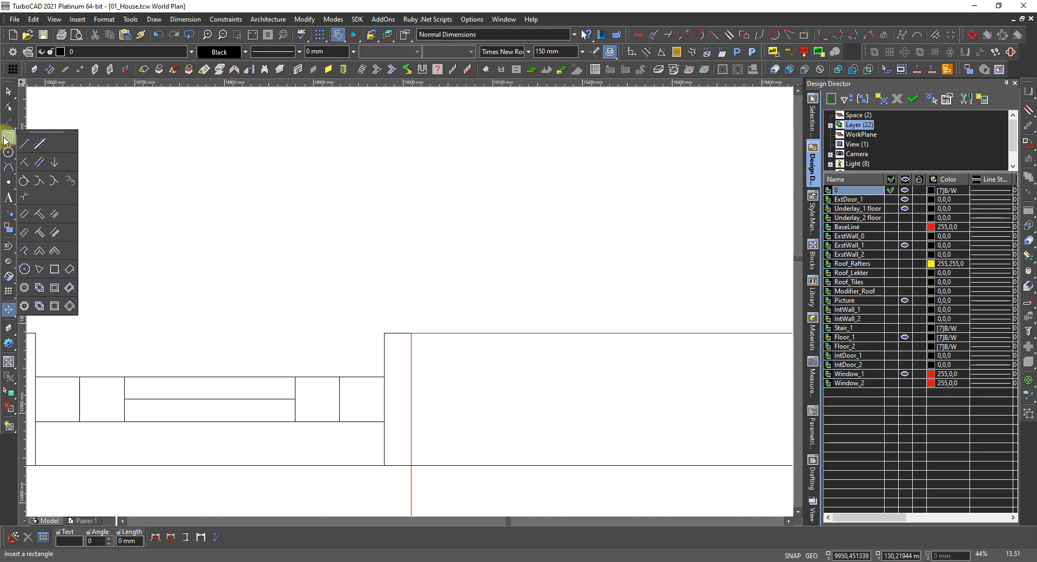
{"action": "left_click", "coordinate": [7, 135]}
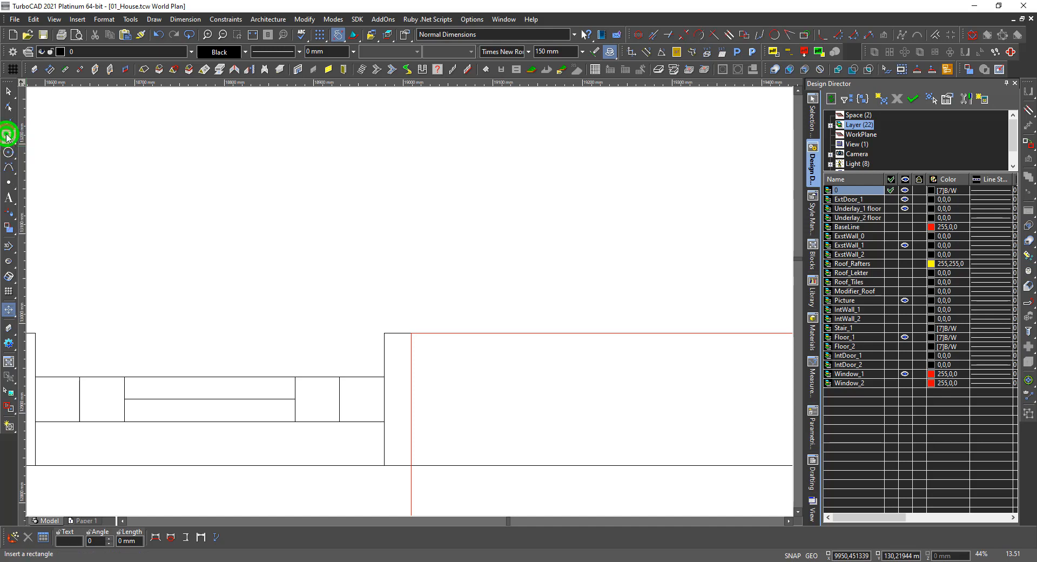
{"action": "left_click", "coordinate": [385, 334]}
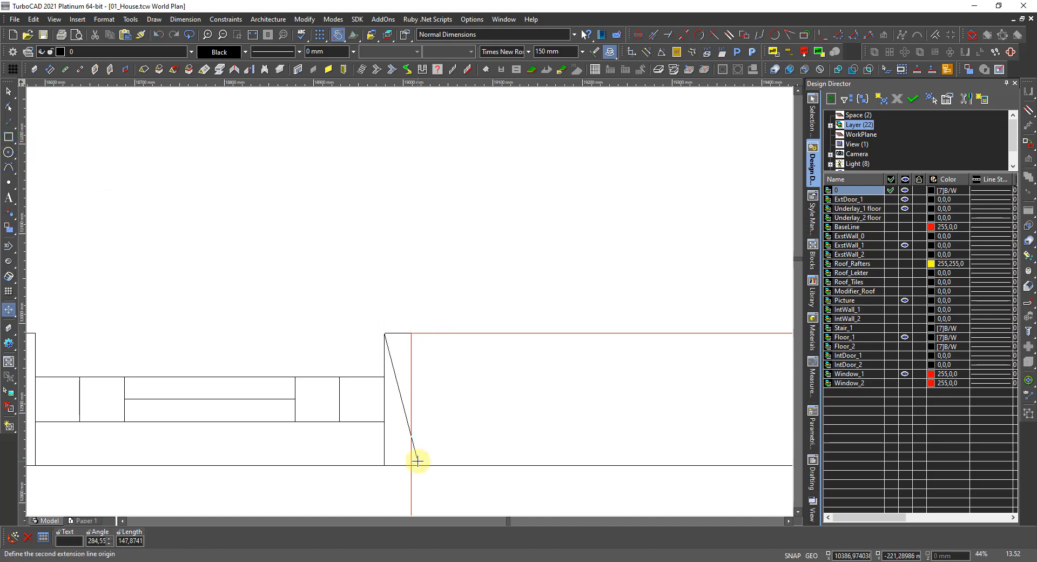
{"action": "key", "text": "Escape"}
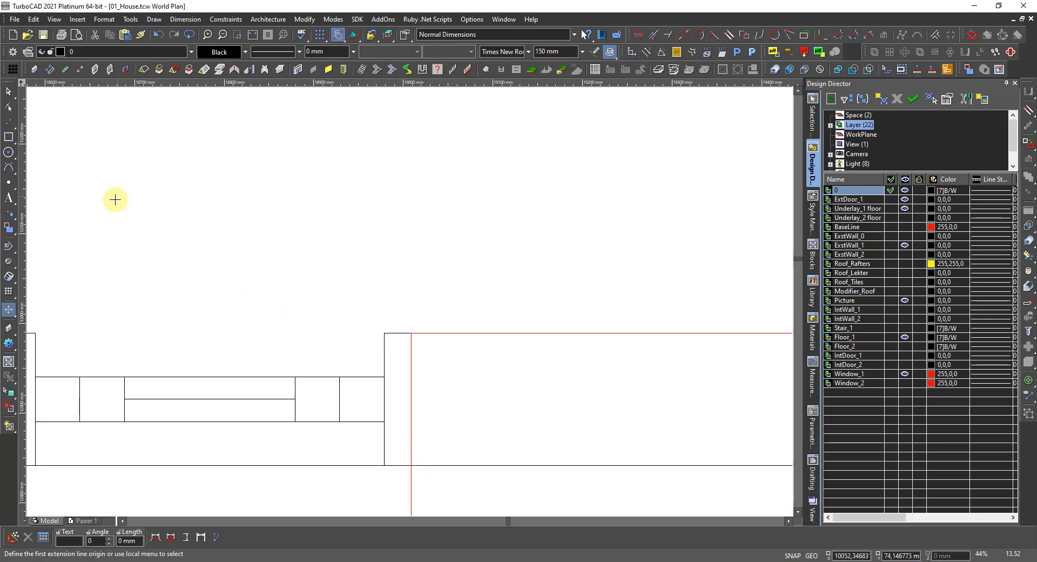
{"action": "left_click", "coordinate": [9, 135]}
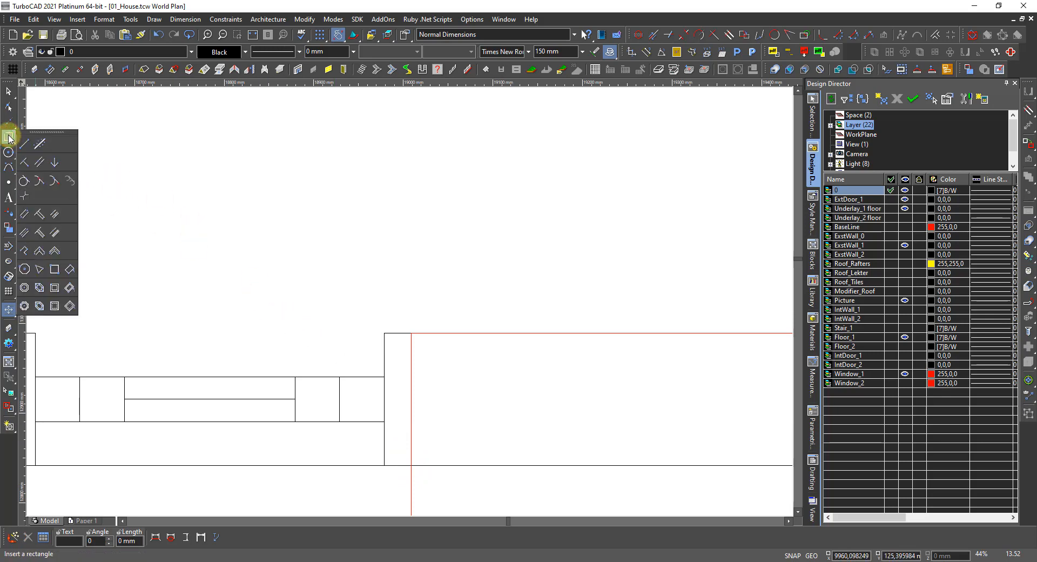
{"action": "left_click", "coordinate": [8, 139]}
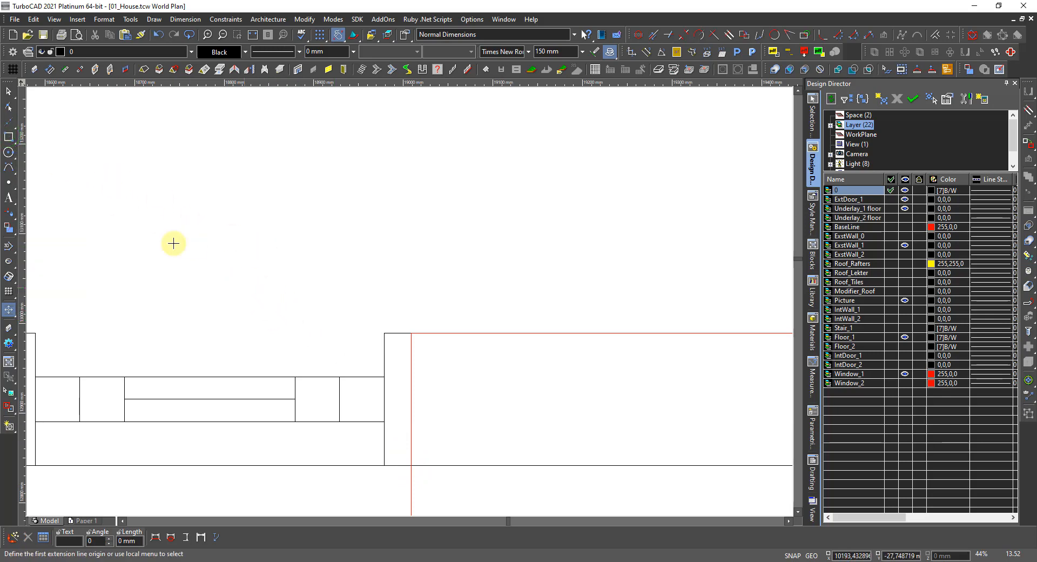
Draw a rectangle 66 mm wide and about 187 mm deep from the large opening's inside corner beside the narrow window near the inner wall corner.
{"action": "left_click", "coordinate": [8, 136]}
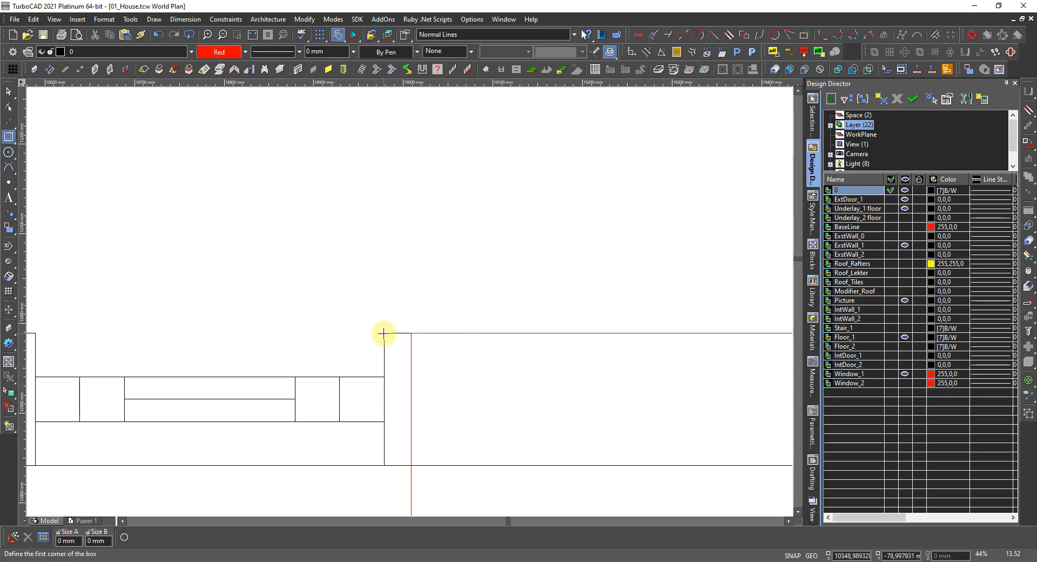
{"action": "left_click", "coordinate": [384, 333]}
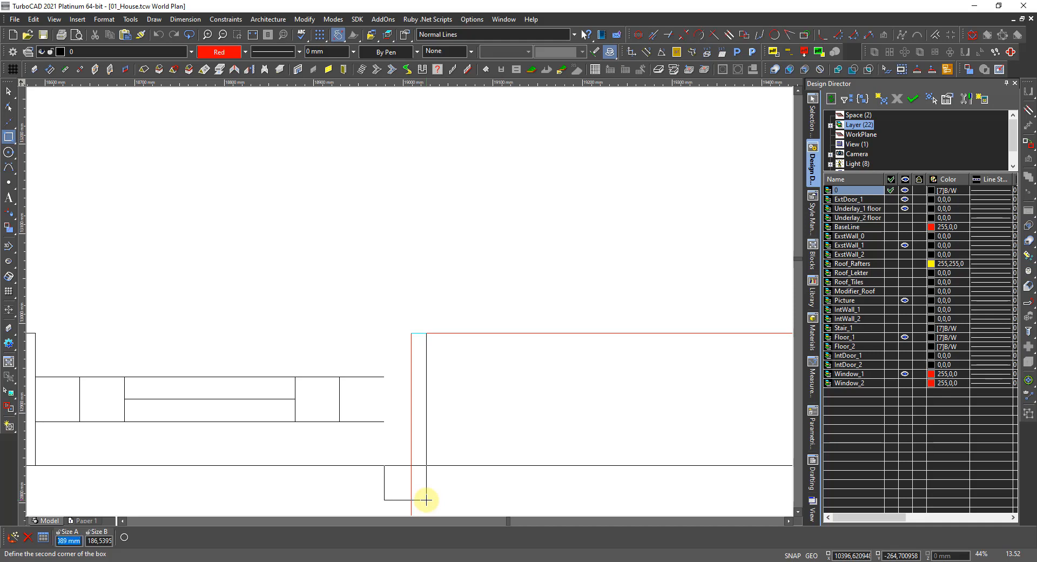
{"action": "type", "text": "66"}
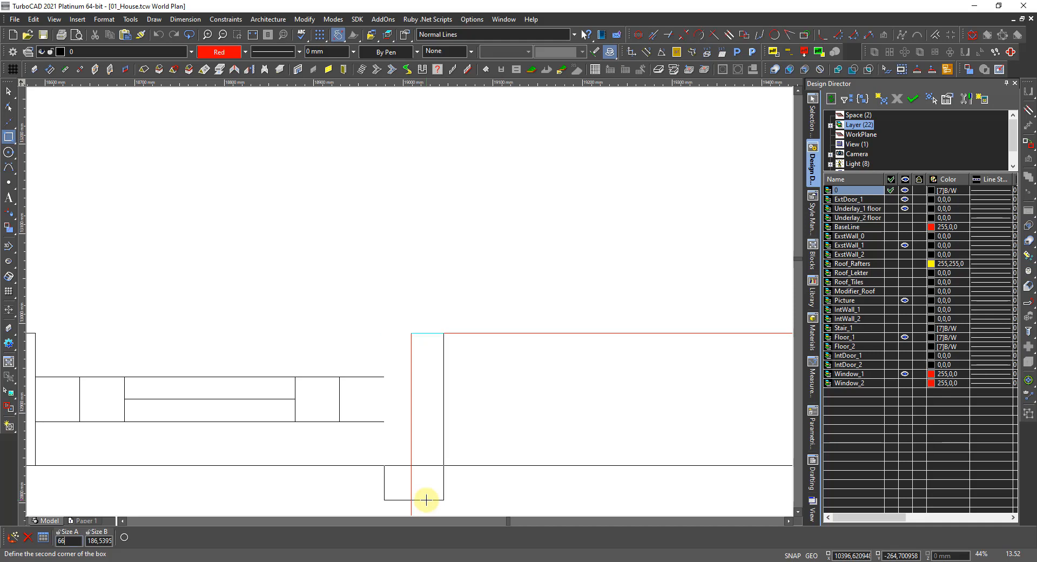
{"action": "key", "text": "Return"}
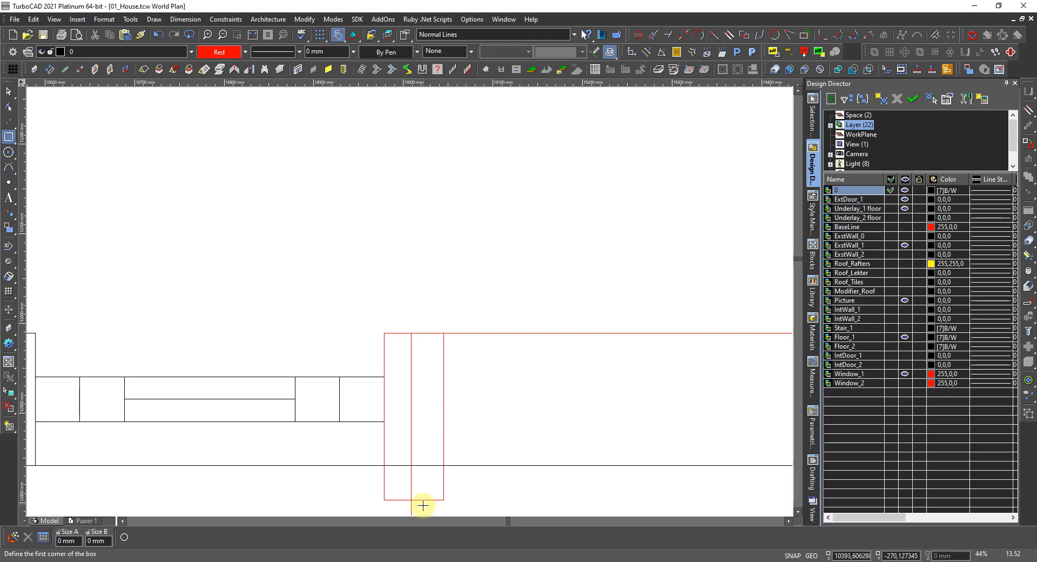
Draw a rectangle 66 mm wide and about 279 mm deep from the large opening's inside corner at the outer-corner end.
{"action": "scroll", "coordinate": [410, 293], "scroll_direction": "down", "scroll_amount": 1}
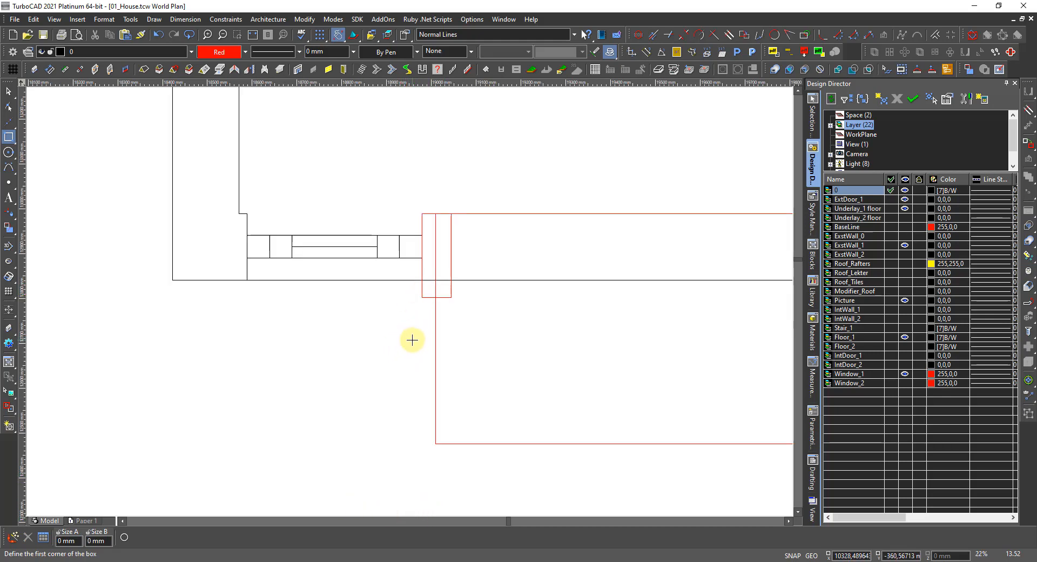
{"action": "scroll", "coordinate": [412, 340], "scroll_direction": "down", "scroll_amount": 2}
{"action": "scroll", "coordinate": [432, 301], "scroll_direction": "up", "scroll_amount": 2}
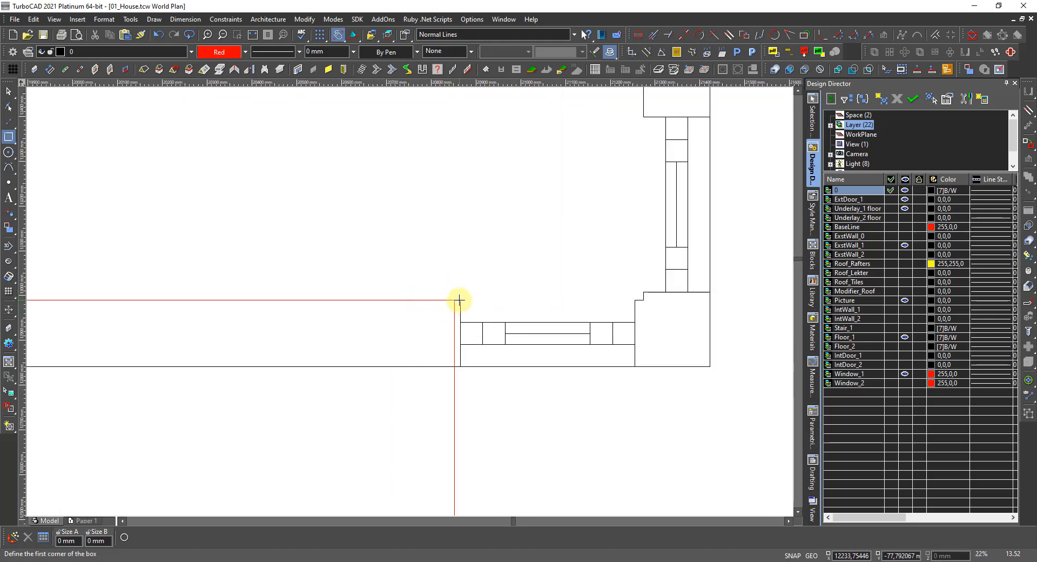
{"action": "left_click", "coordinate": [459, 301]}
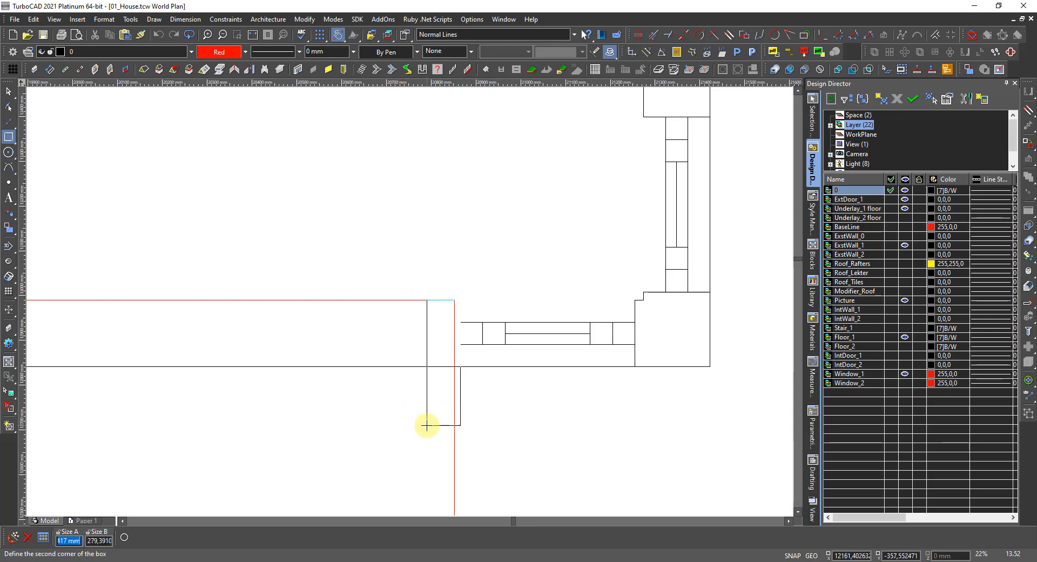
{"action": "type", "text": "66"}
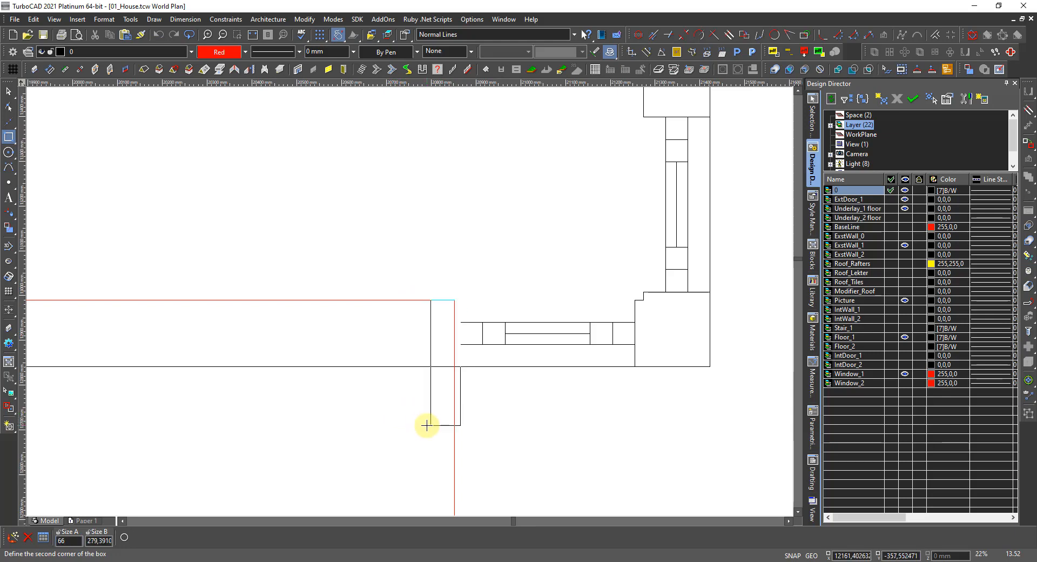
{"action": "key", "text": "Return"}
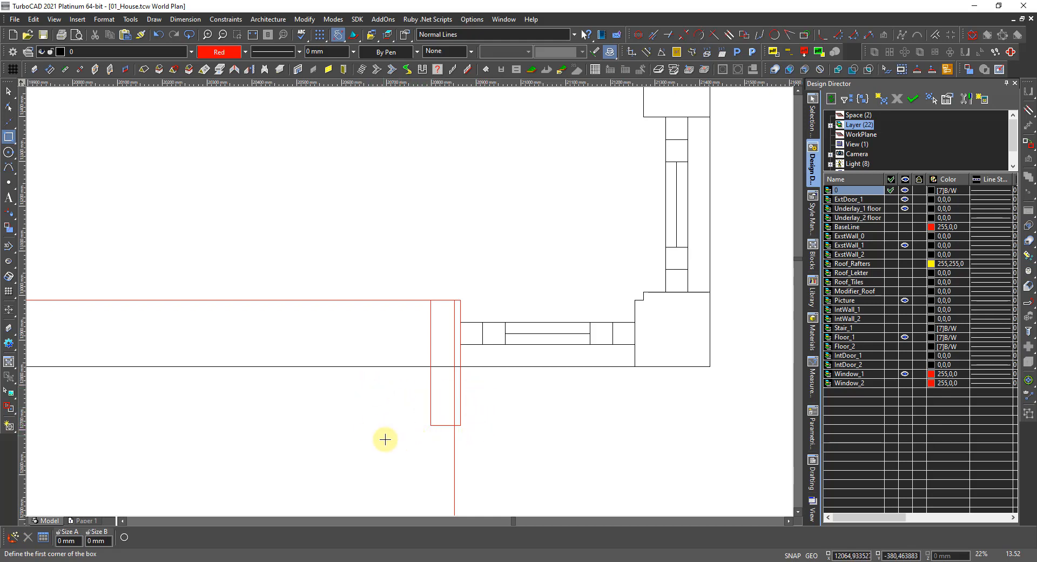
{"action": "key", "text": "Escape"}
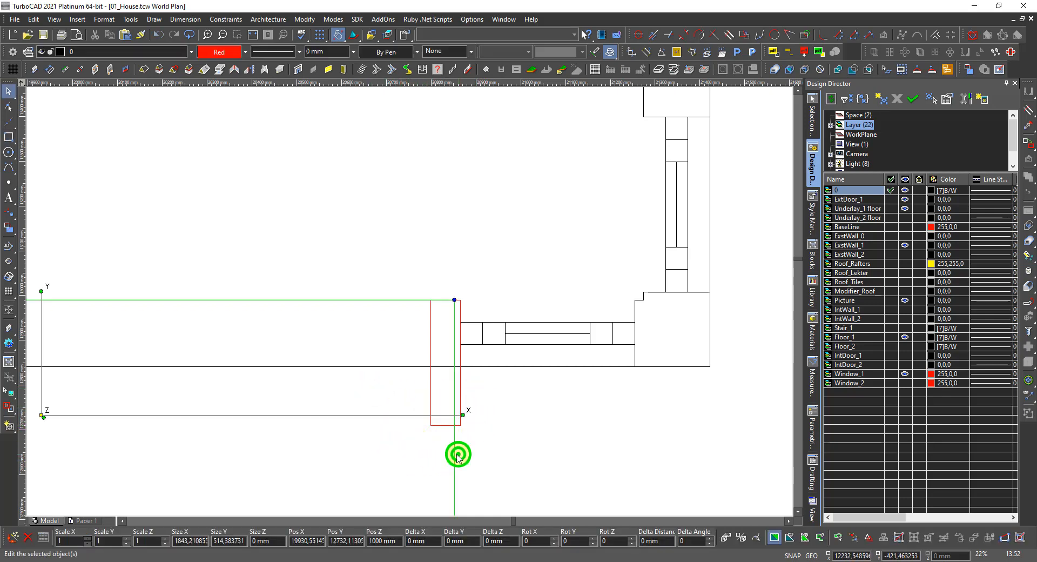
Shorten the large red rectangle at both ends so it spans only between the inner edges of the two 66 mm posts.
{"action": "left_click", "coordinate": [456, 454]}
{"action": "left_click_drag", "start_coordinate": [456, 445], "coordinate": [429, 415]}
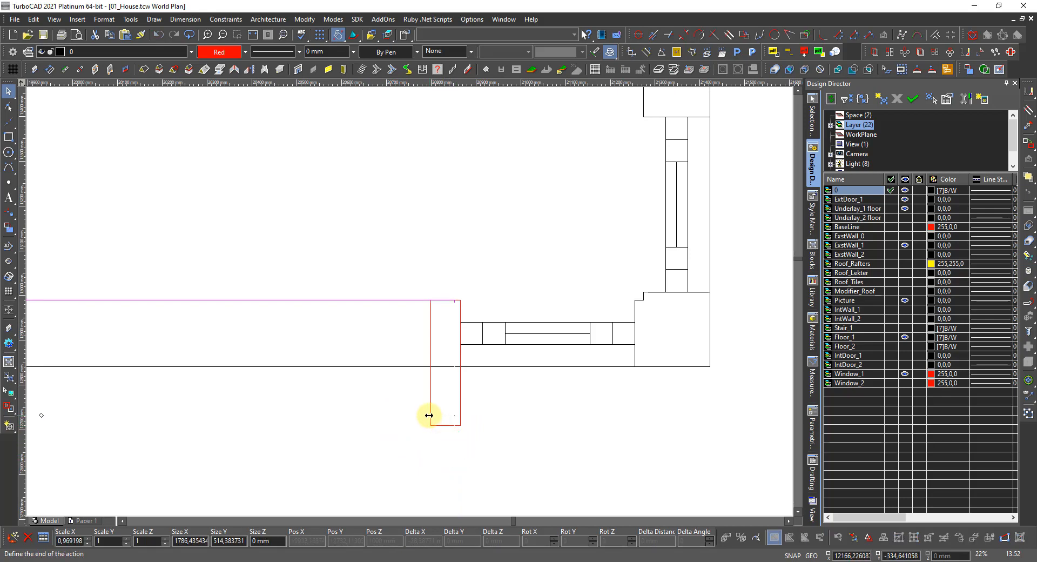
{"action": "left_click", "coordinate": [429, 414]}
{"action": "scroll", "coordinate": [363, 420], "scroll_direction": "down", "scroll_amount": 3}
{"action": "middle_click_drag", "start_coordinate": [363, 419], "coordinate": [413, 304]}
{"action": "scroll", "coordinate": [314, 303], "scroll_direction": "up", "scroll_amount": 2}
{"action": "middle_click_drag", "start_coordinate": [314, 303], "coordinate": [407, 301]}
{"action": "scroll", "coordinate": [411, 298], "scroll_direction": "up", "scroll_amount": 1}
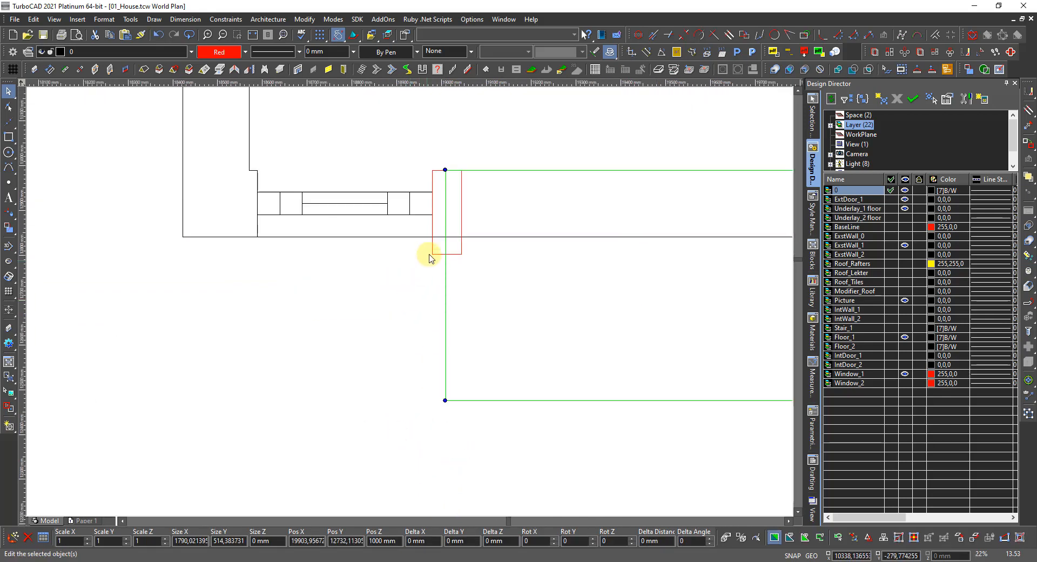
{"action": "left_click_drag", "start_coordinate": [446, 230], "coordinate": [462, 229]}
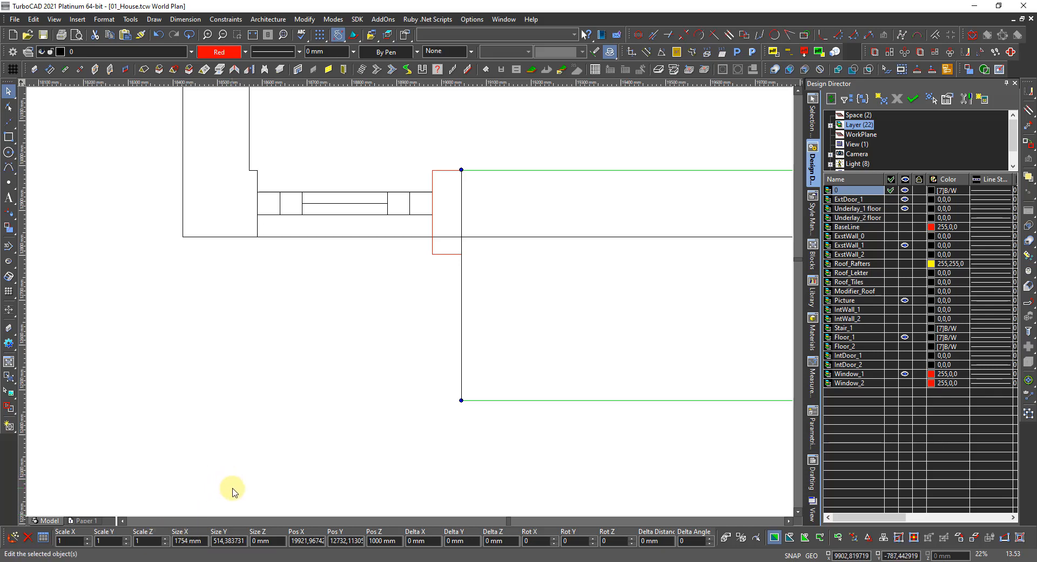
Set the Size X of the large red rectangle between the posts to 1690 mm.
{"action": "scroll", "coordinate": [384, 308], "scroll_direction": "down", "scroll_amount": 6}
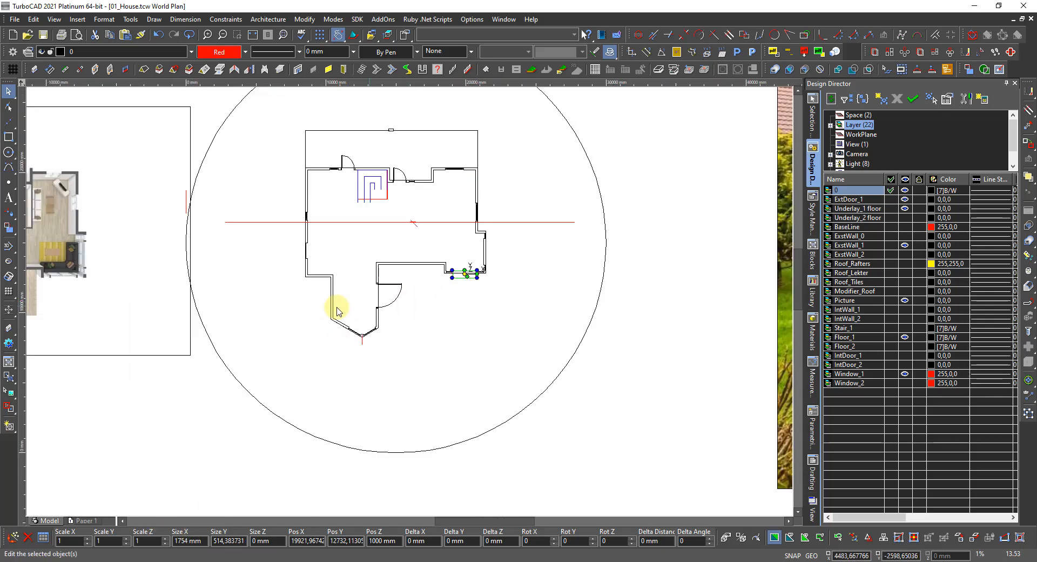
{"action": "scroll", "coordinate": [348, 294], "scroll_direction": "down", "scroll_amount": 2}
{"action": "scroll", "coordinate": [232, 224], "scroll_direction": "up", "scroll_amount": 6}
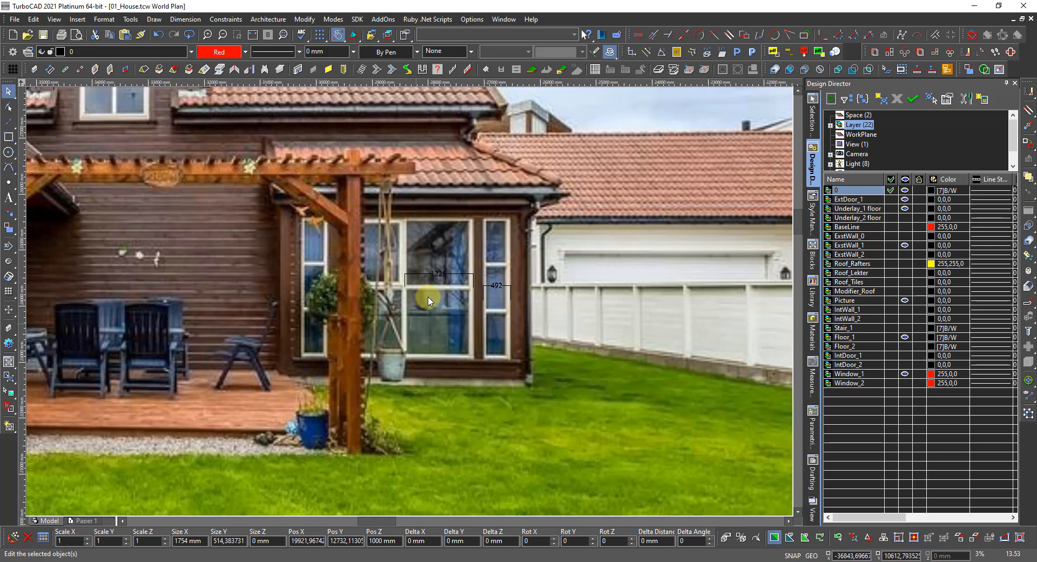
{"action": "scroll", "coordinate": [442, 335], "scroll_direction": "down", "scroll_amount": 6}
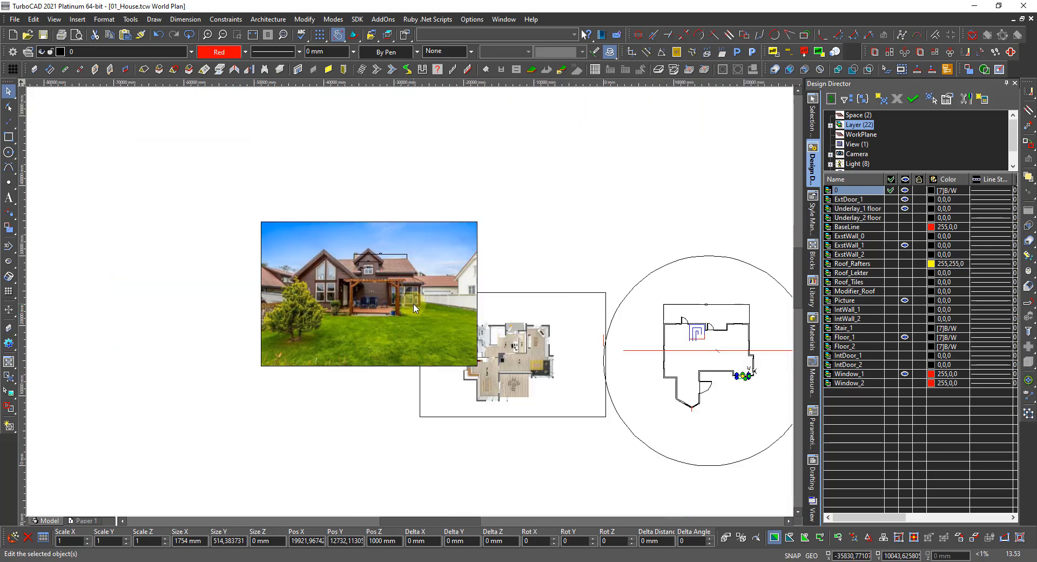
{"action": "scroll", "coordinate": [748, 374], "scroll_direction": "up", "scroll_amount": 6}
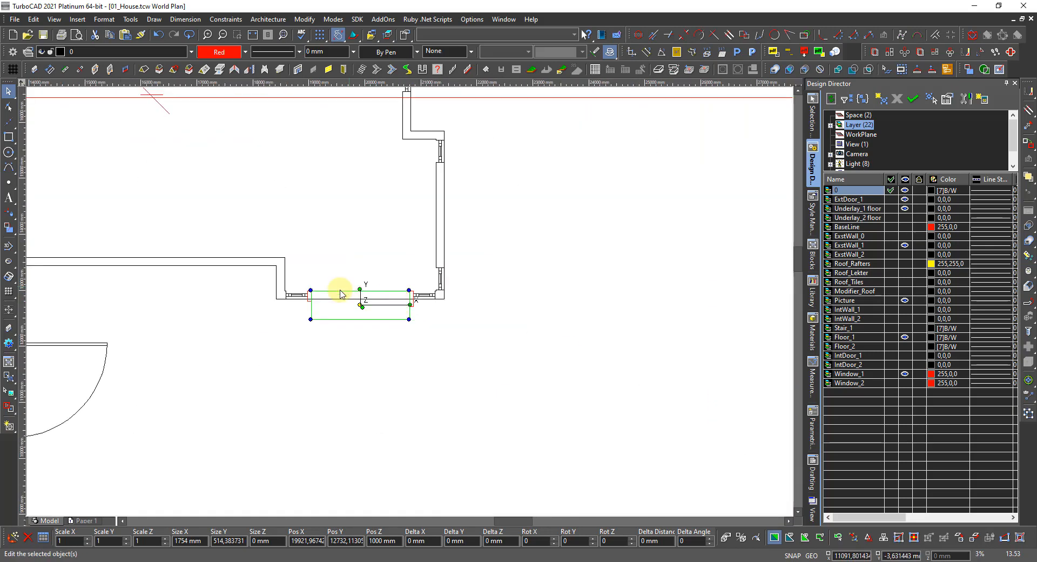
{"action": "scroll", "coordinate": [359, 298], "scroll_direction": "up", "scroll_amount": 3}
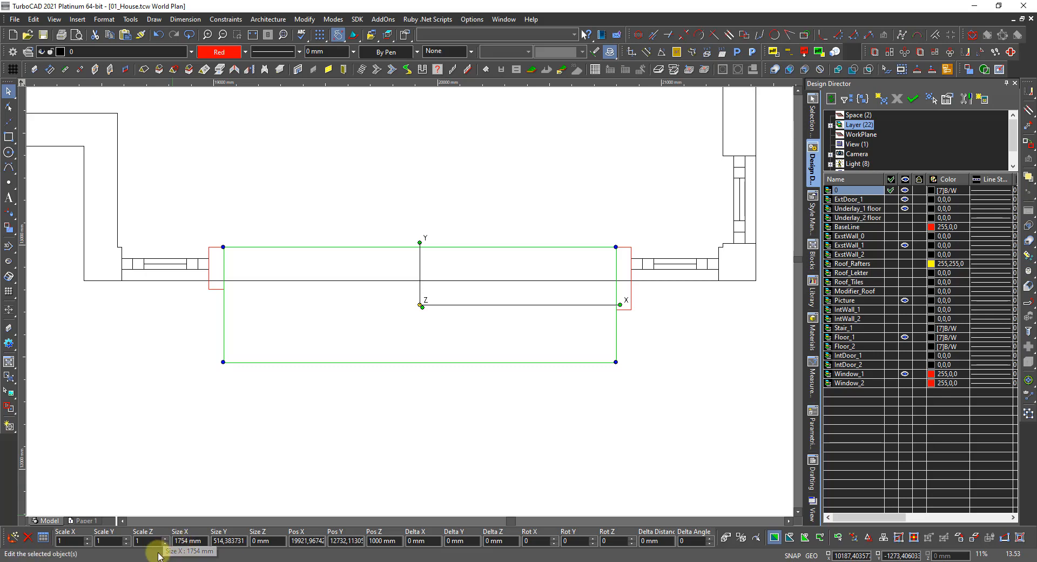
{"action": "left_click", "coordinate": [186, 540]}
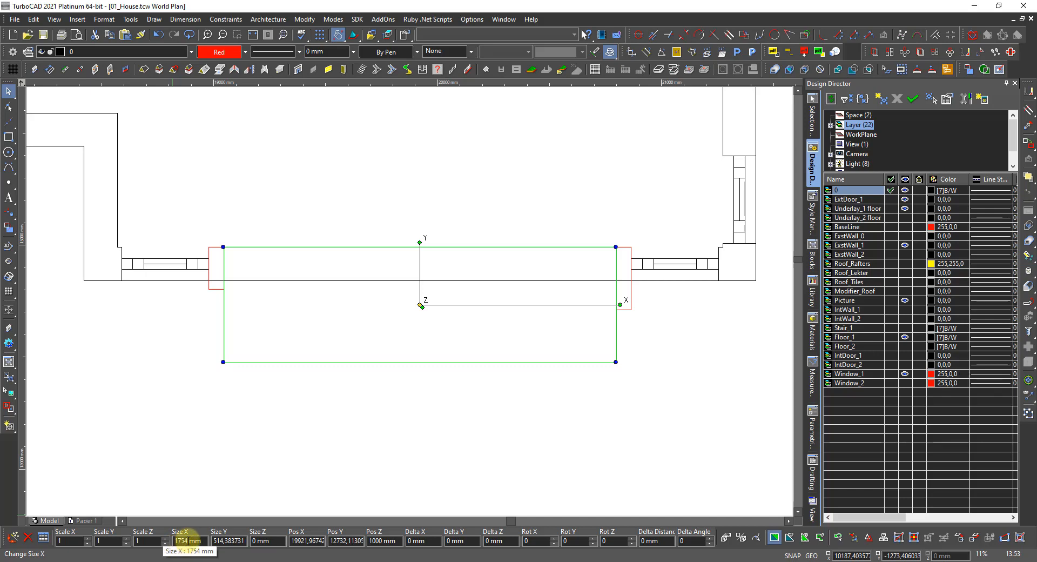
{"action": "left_click", "coordinate": [189, 541]}
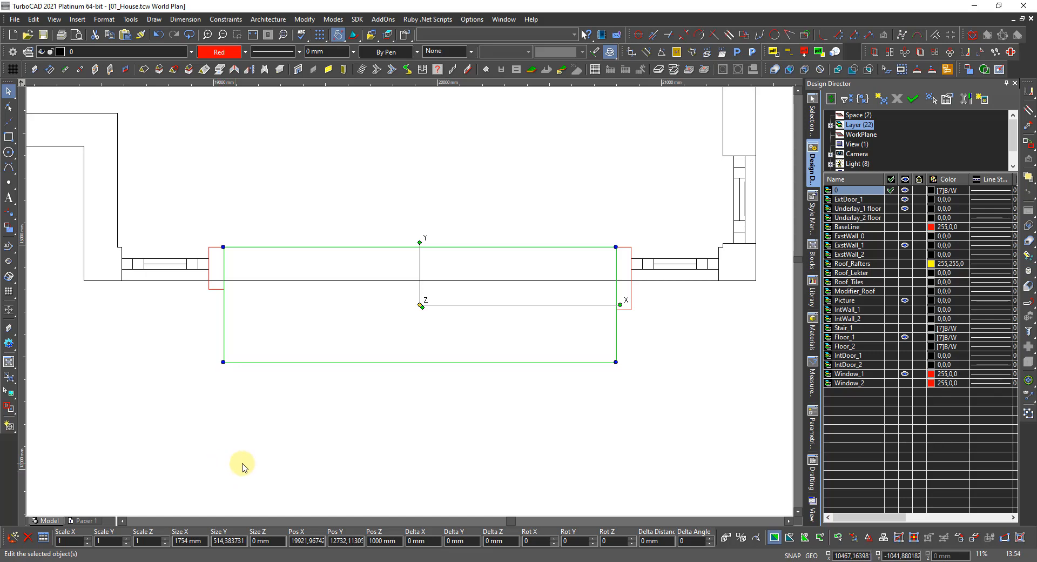
{"action": "left_click", "coordinate": [319, 542]}
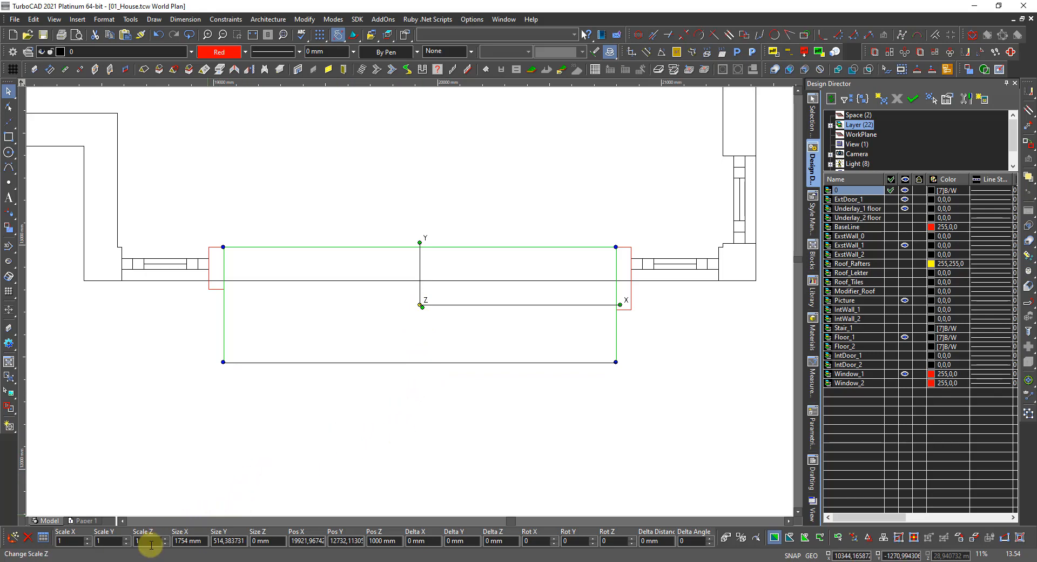
{"action": "key", "text": "Tab"}
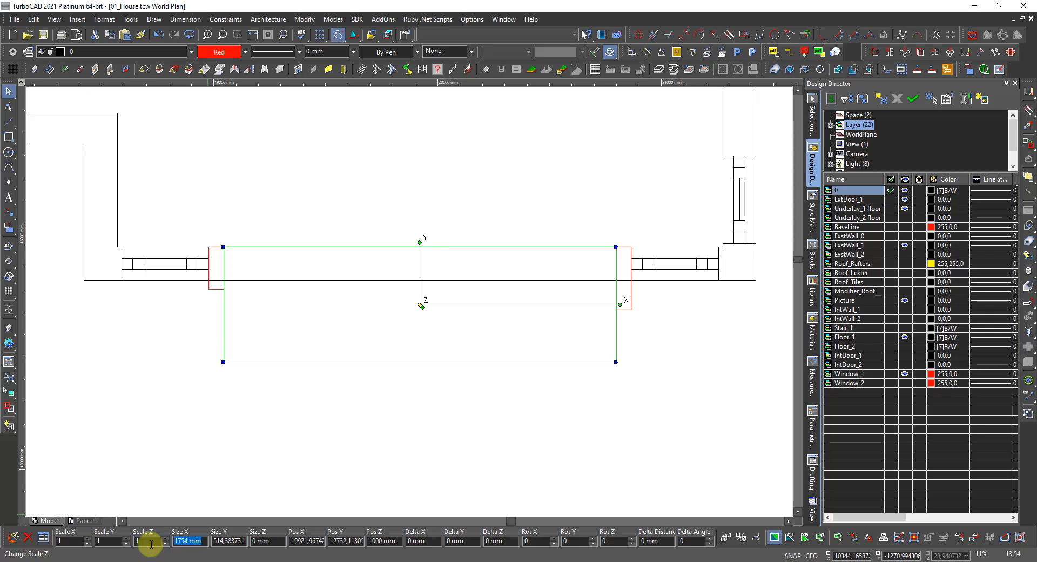
{"action": "type", "text": "1690"}
{"action": "key", "text": "Return"}
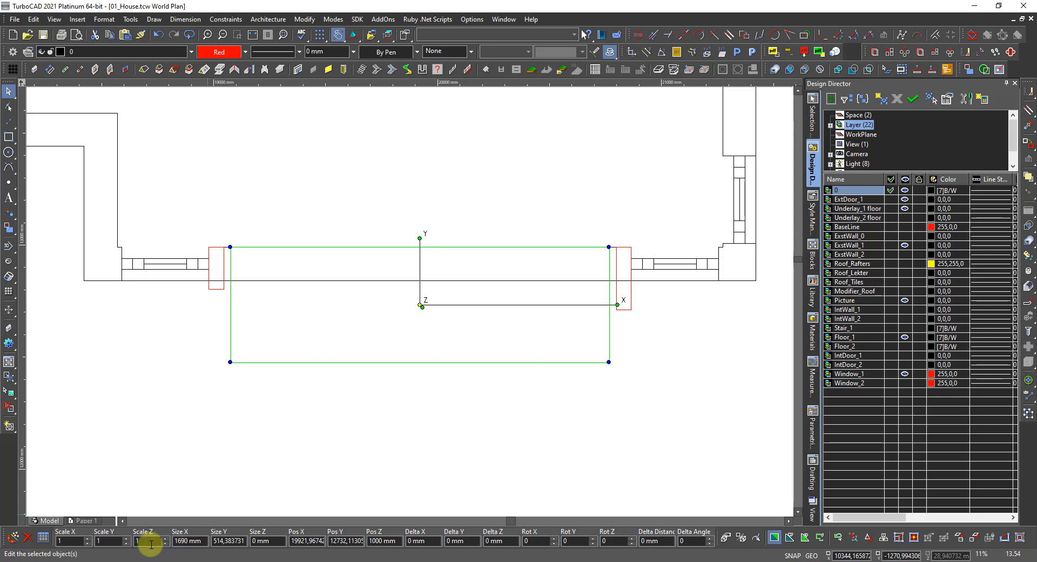
{"action": "left_click", "coordinate": [162, 312]}
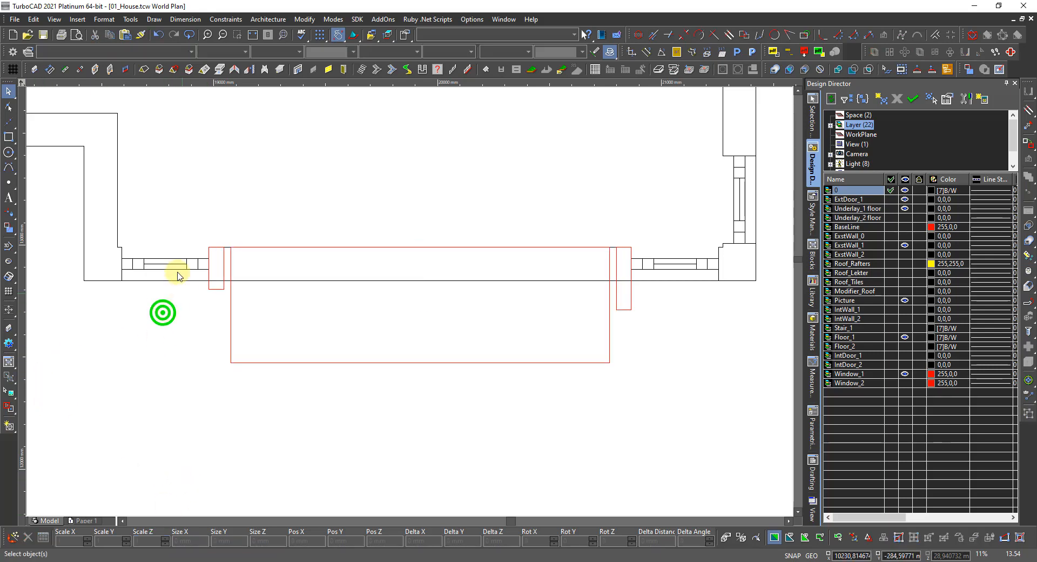
Measure the gap between the post near the inner wall corner and the large rectangle's edge with an orthogonal dimension.
{"action": "scroll", "coordinate": [195, 255], "scroll_direction": "up", "scroll_amount": 2}
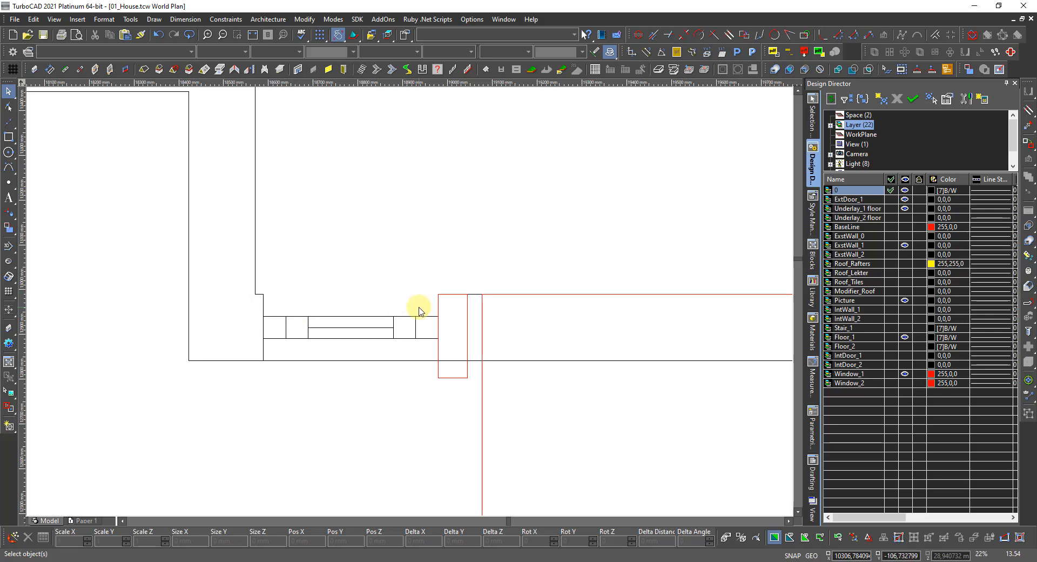
{"action": "right_click", "coordinate": [455, 277]}
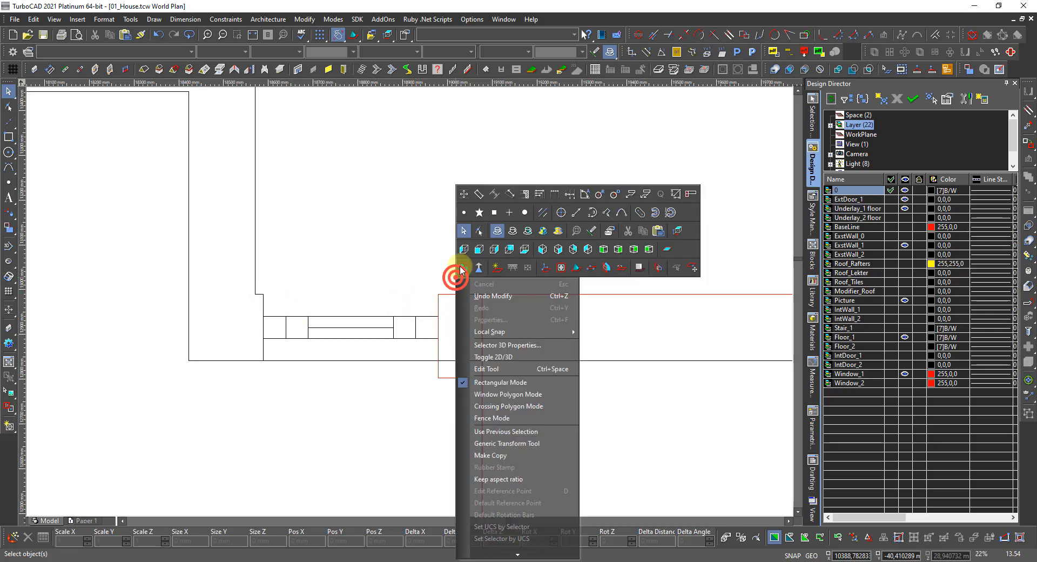
{"action": "left_click", "coordinate": [463, 190]}
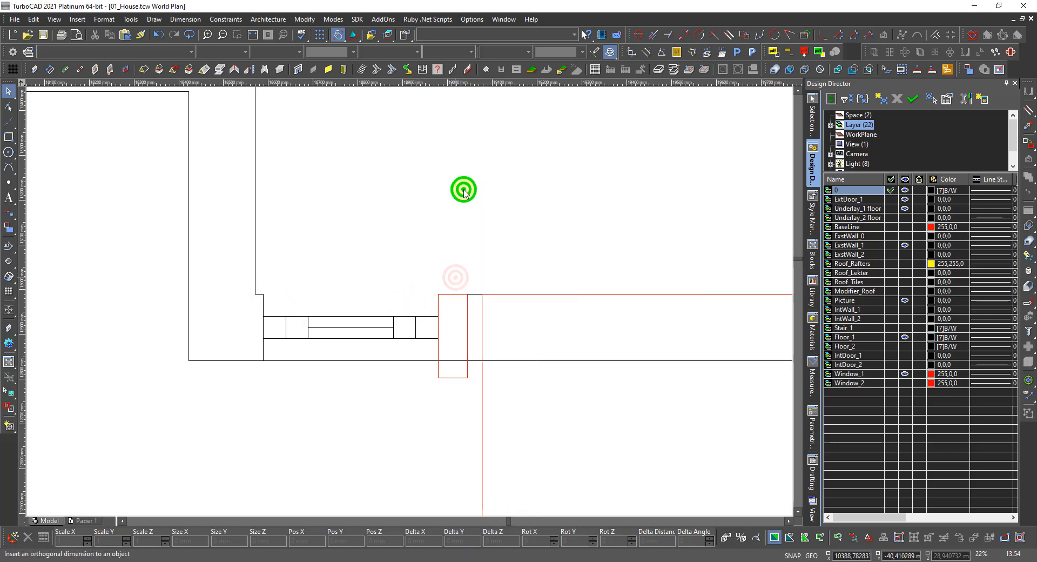
{"action": "left_click", "coordinate": [467, 294]}
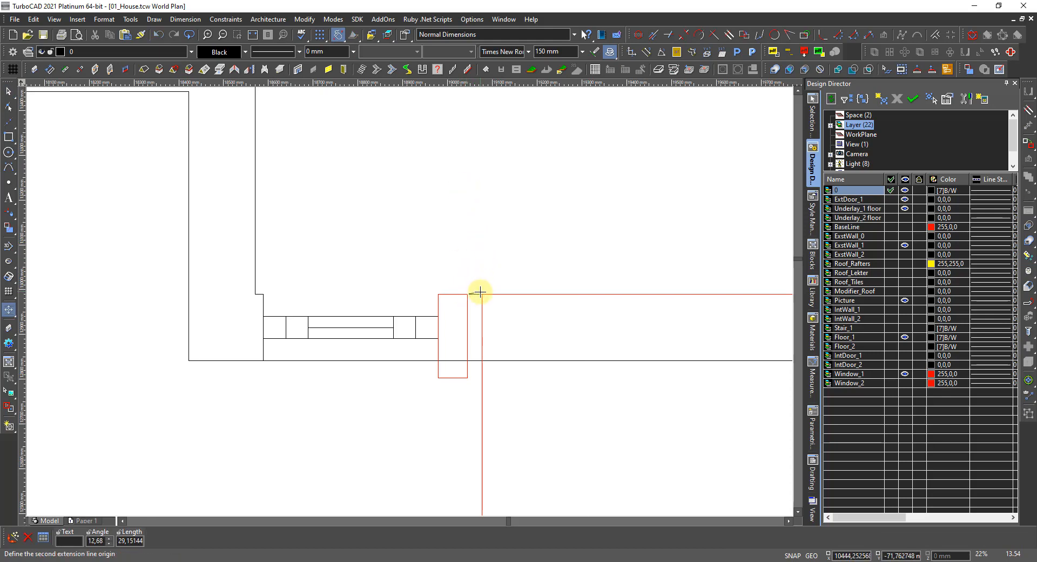
{"action": "left_click", "coordinate": [481, 294]}
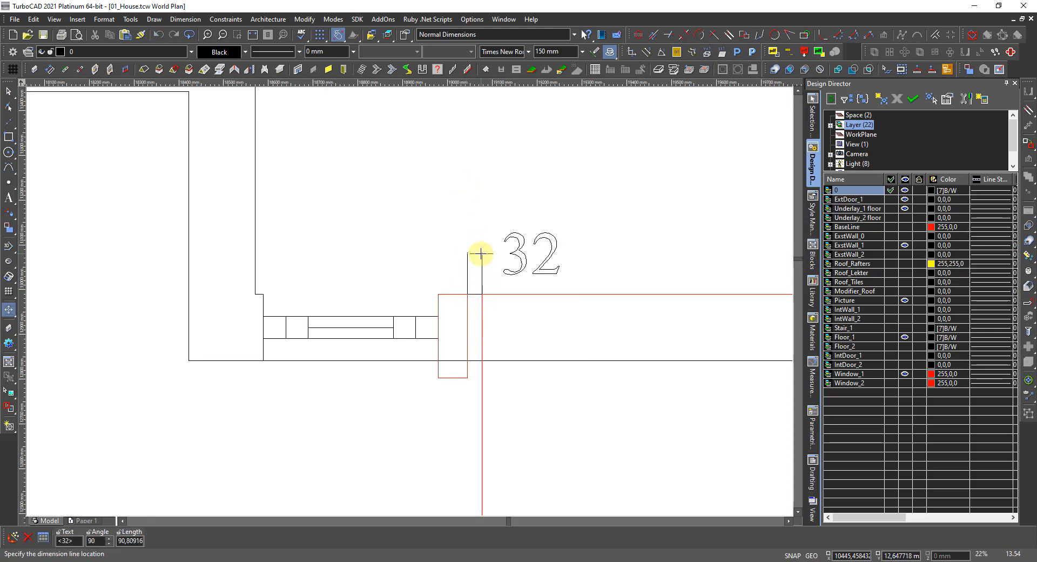
{"action": "key", "text": "Escape"}
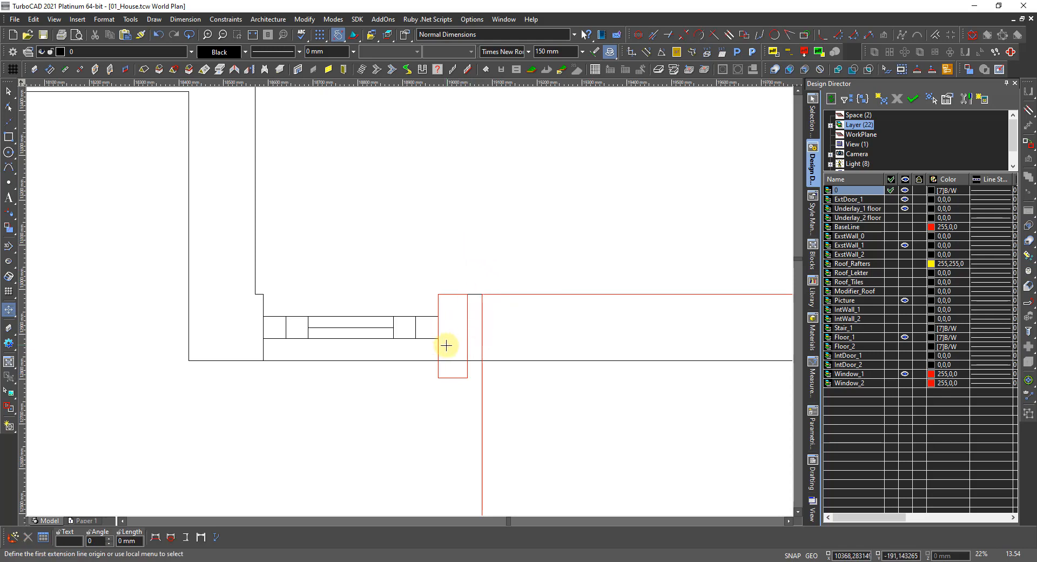
{"action": "key", "text": "Escape"}
Move the narrow window near the inner wall corner together with its post by a Delta X of 32 mm.
{"action": "left_click", "coordinate": [413, 318]}
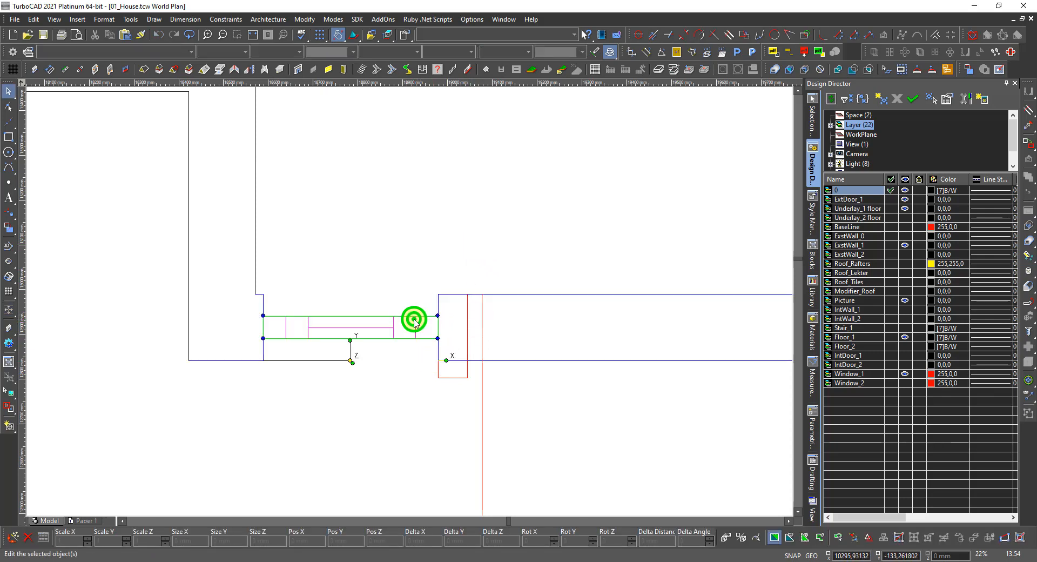
{"action": "left_click", "coordinate": [458, 377], "text": "shift"}
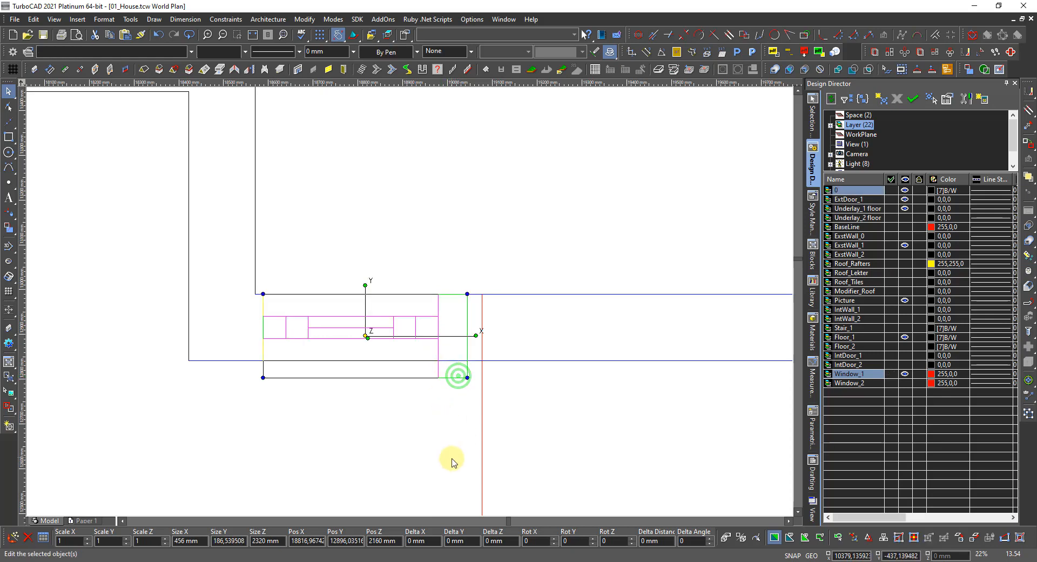
{"action": "left_click", "coordinate": [430, 540]}
{"action": "type", "text": "32"}
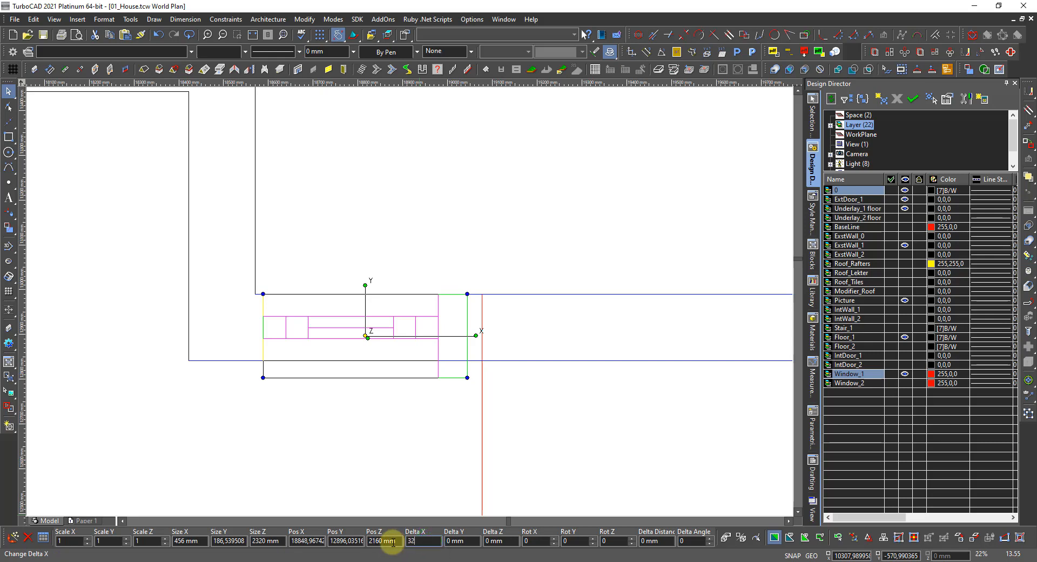
{"action": "key", "text": "Return"}
{"action": "left_click", "coordinate": [301, 480]}
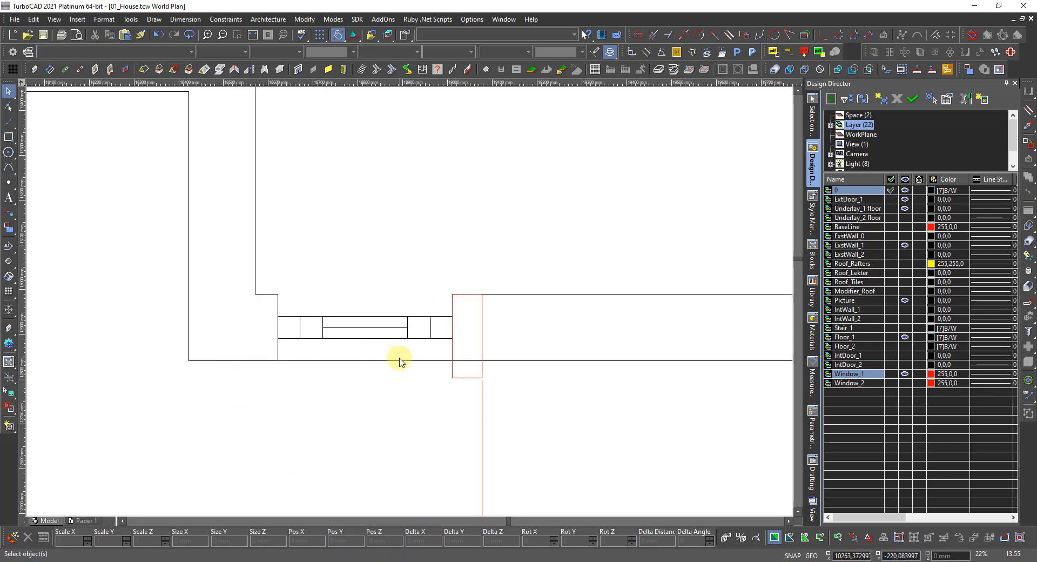
Move the front wall's narrow window at the outer-corner end together with its post by a Delta X of -32 mm.
{"action": "scroll", "coordinate": [493, 317], "scroll_direction": "down", "scroll_amount": 3}
{"action": "scroll", "coordinate": [528, 295], "scroll_direction": "up", "scroll_amount": 2}
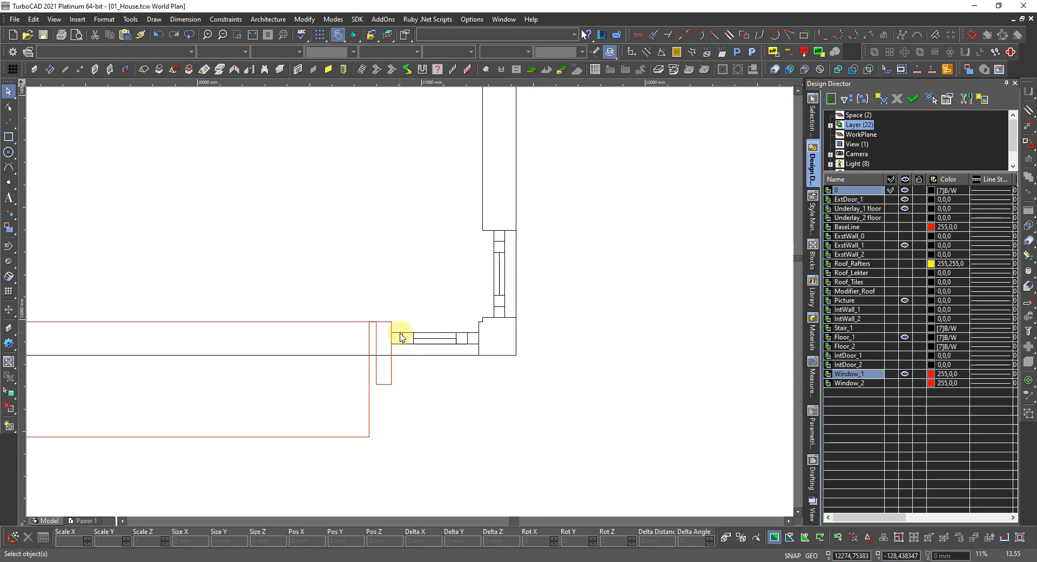
{"action": "scroll", "coordinate": [398, 335], "scroll_direction": "up", "scroll_amount": 1}
{"action": "left_click", "coordinate": [431, 317]}
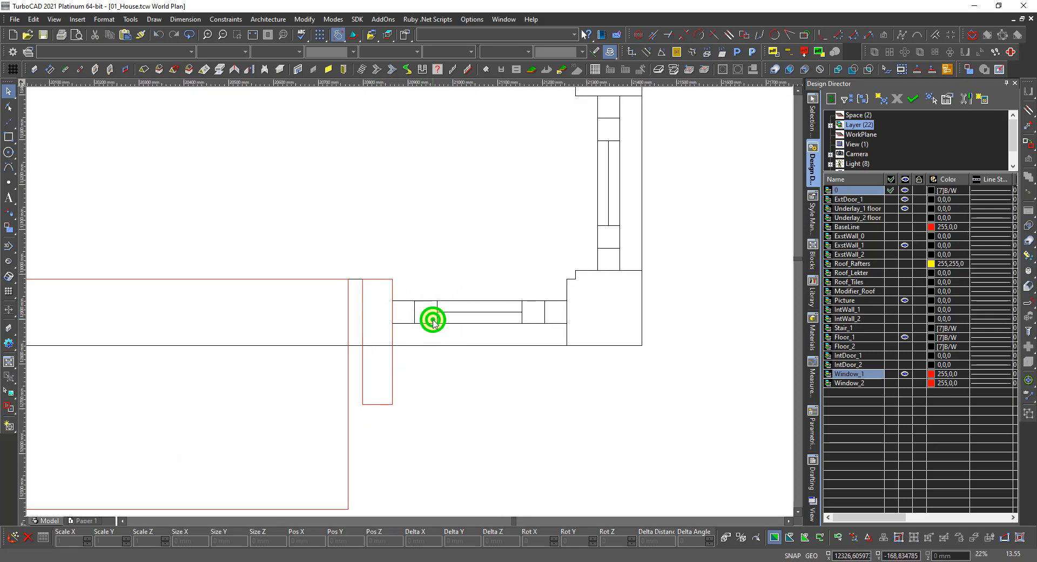
{"action": "left_click", "coordinate": [379, 404], "text": "shift"}
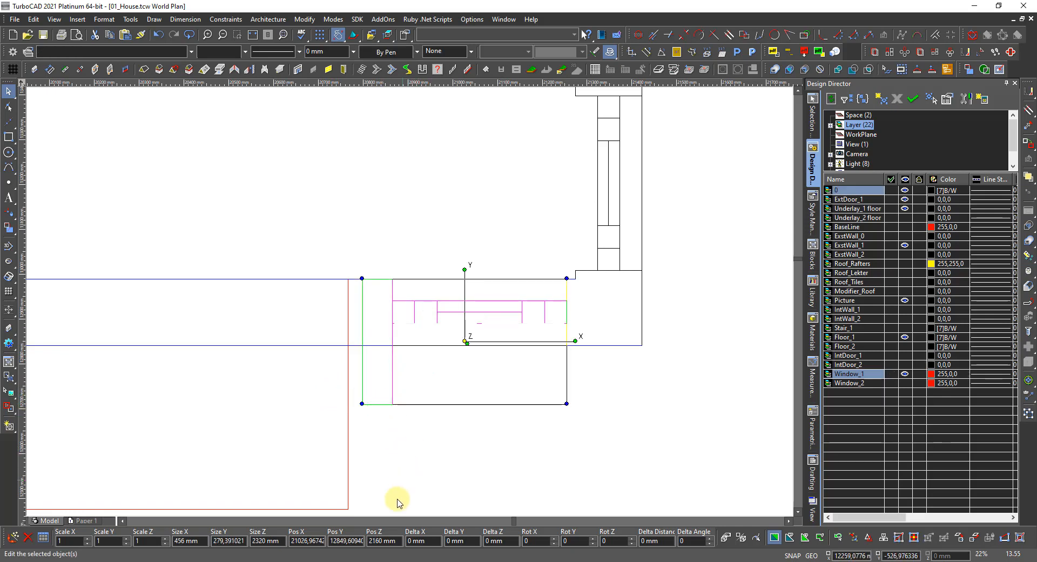
{"action": "left_click", "coordinate": [430, 540]}
{"action": "type", "text": "-32"}
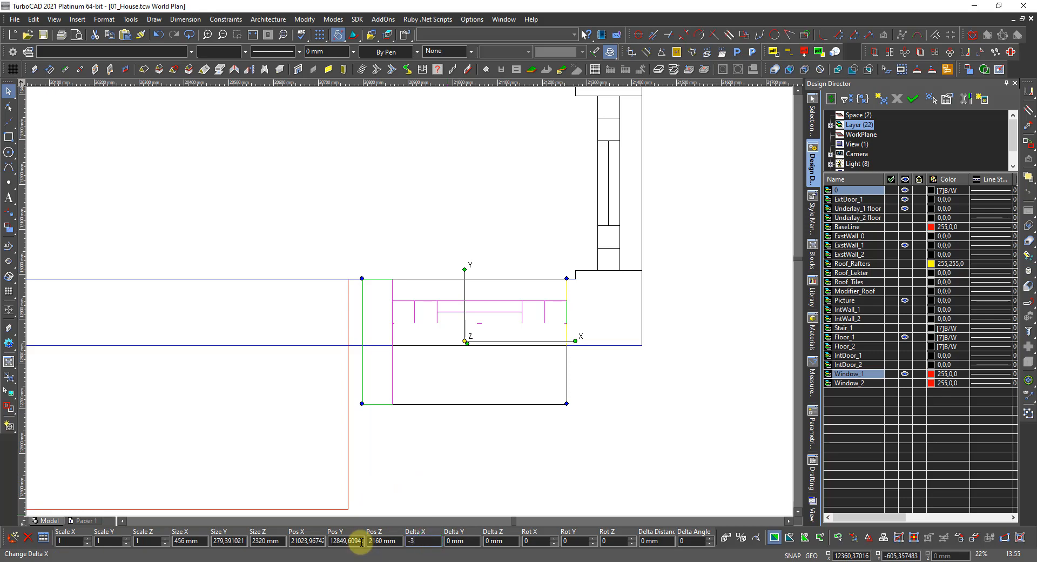
{"action": "key", "text": "Return"}
{"action": "key", "text": "Escape"}
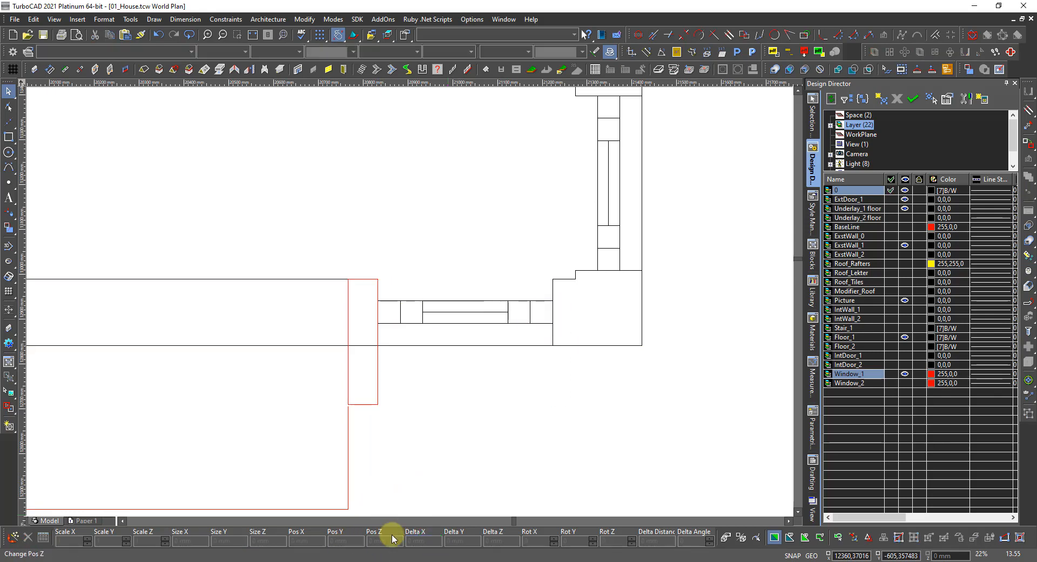
Move the side wall's narrow window nearest the outer corner by a Delta Y of 32 mm.
{"action": "scroll", "coordinate": [503, 495], "scroll_direction": "down", "scroll_amount": 2}
{"action": "scroll", "coordinate": [435, 228], "scroll_direction": "up", "scroll_amount": 2}
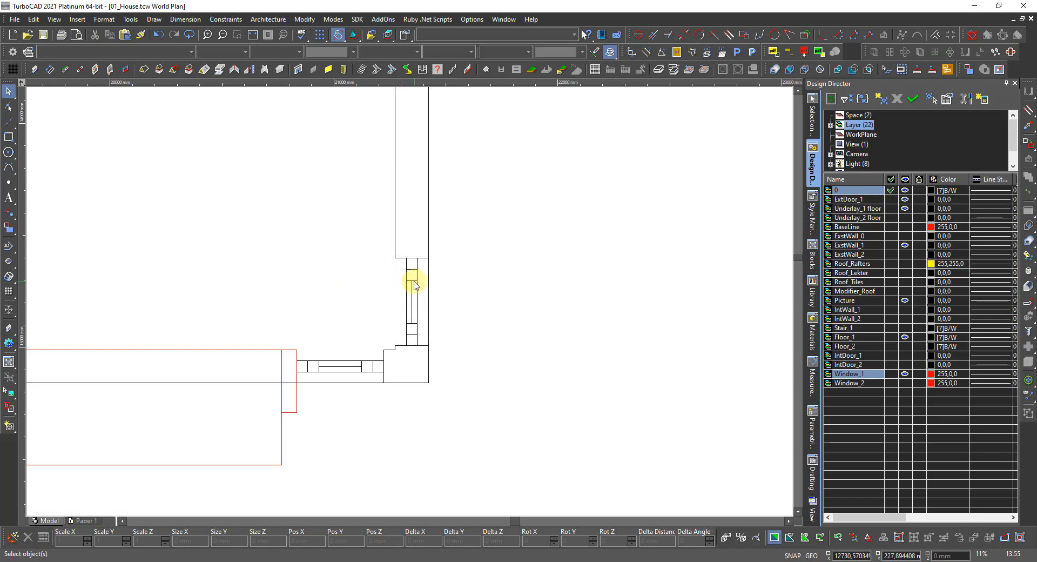
{"action": "left_click", "coordinate": [413, 281]}
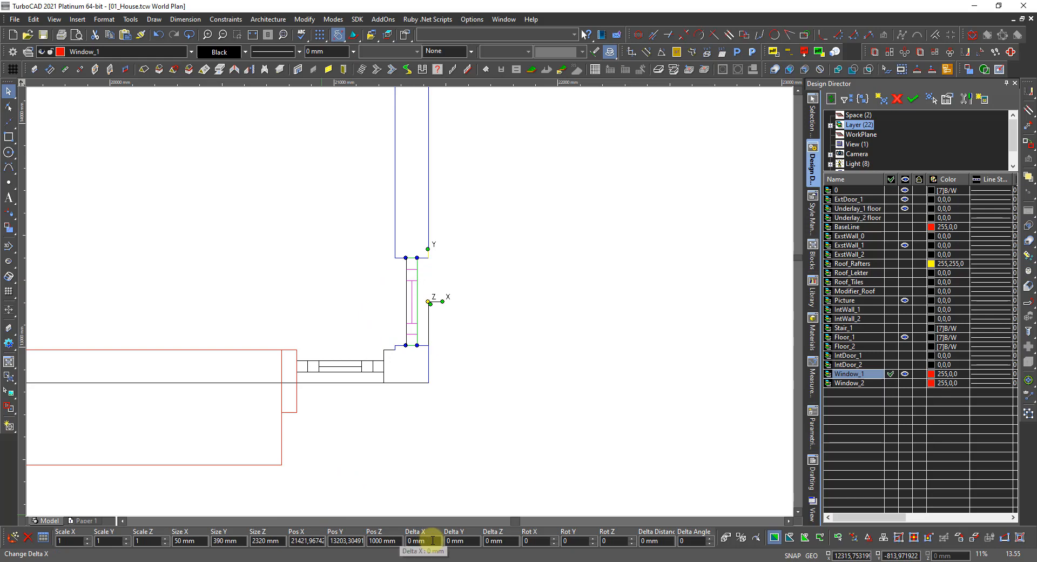
{"action": "left_click", "coordinate": [470, 539]}
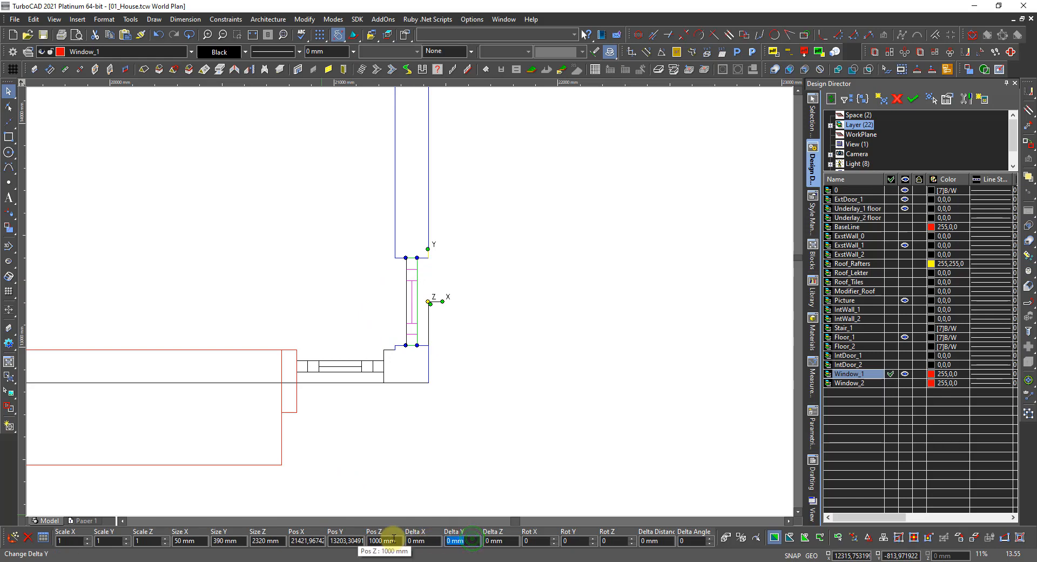
Move the side wall's narrow window nearest the inner corner by a Delta Y of -32 mm.
{"action": "scroll", "coordinate": [411, 304], "scroll_direction": "down", "scroll_amount": 4}
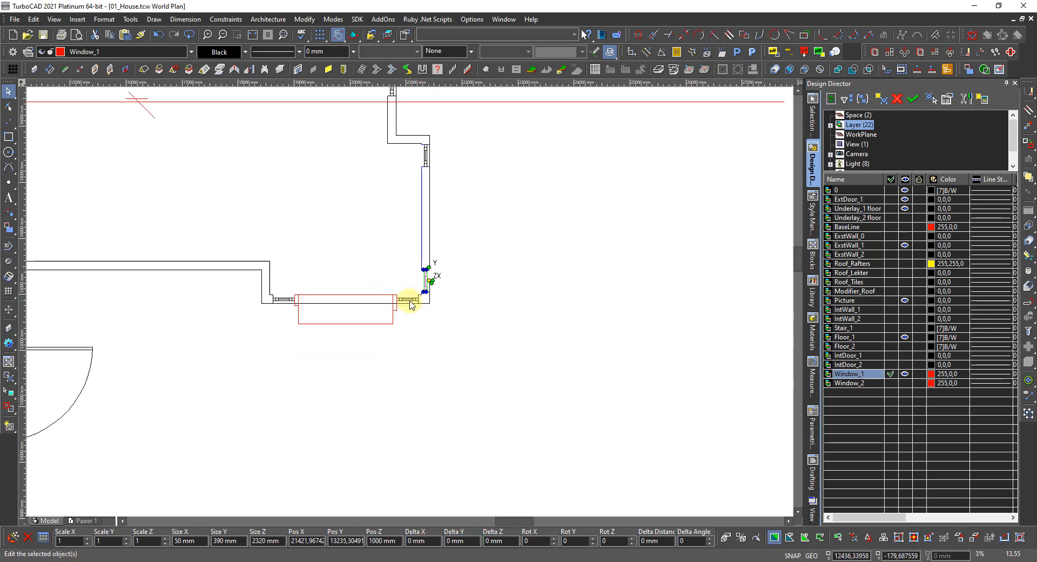
{"action": "scroll", "coordinate": [427, 165], "scroll_direction": "up", "scroll_amount": 6}
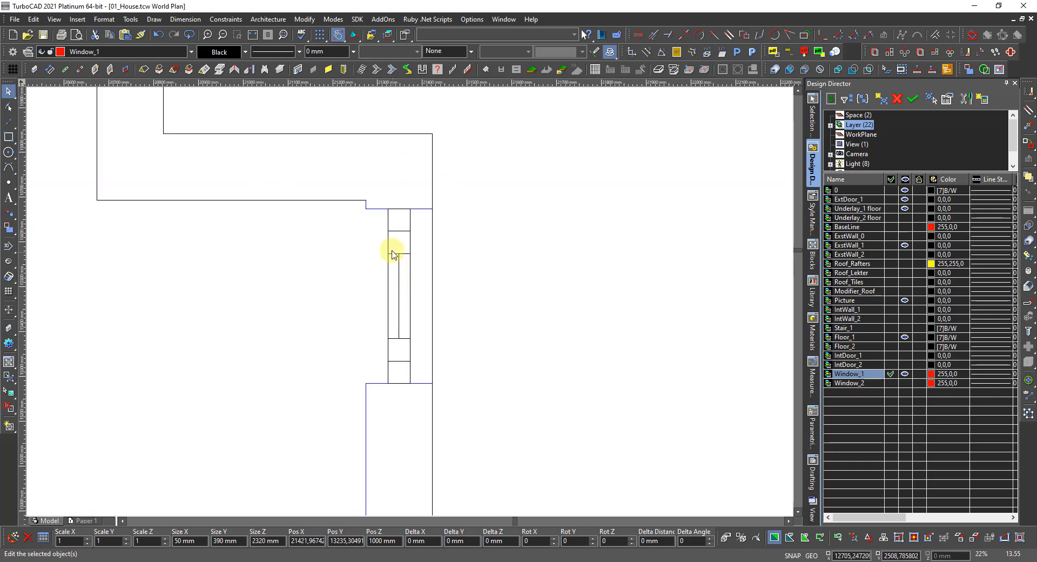
{"action": "left_click", "coordinate": [392, 255]}
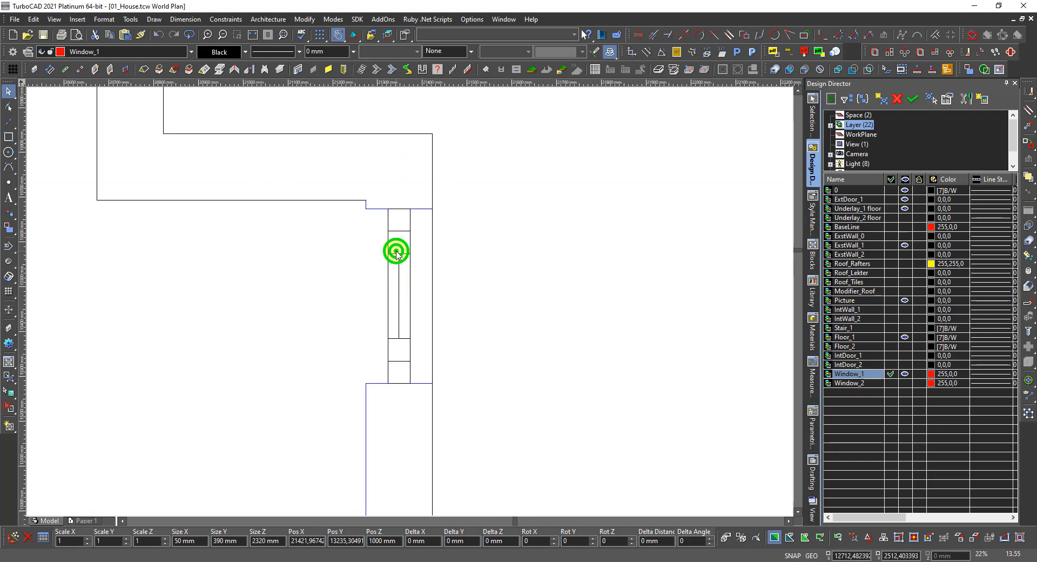
{"action": "left_click", "coordinate": [466, 540]}
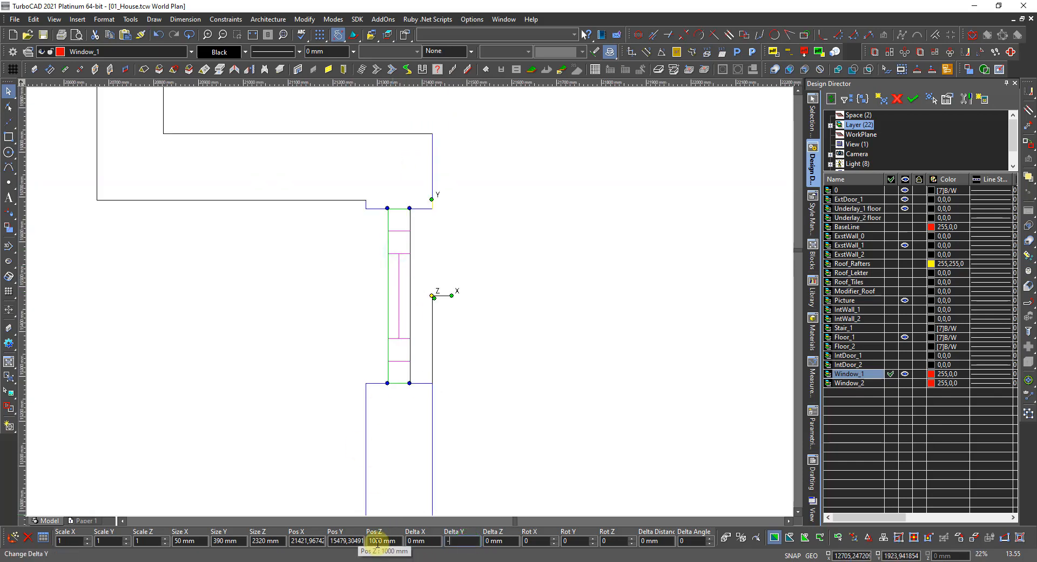
{"action": "type", "text": "-32"}
{"action": "key", "text": "Return"}
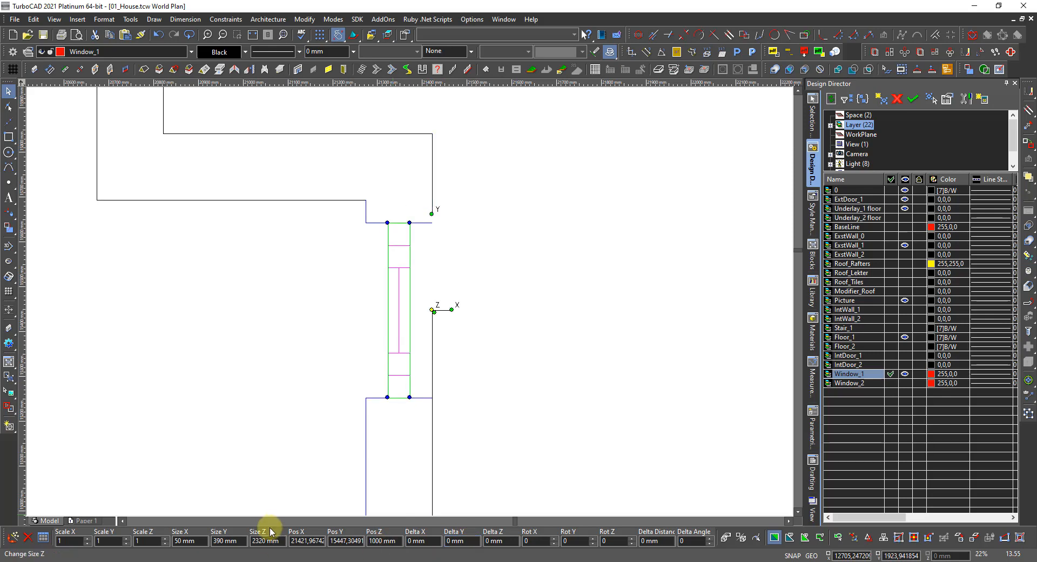
{"action": "scroll", "coordinate": [271, 528], "scroll_direction": "down", "scroll_amount": 4}
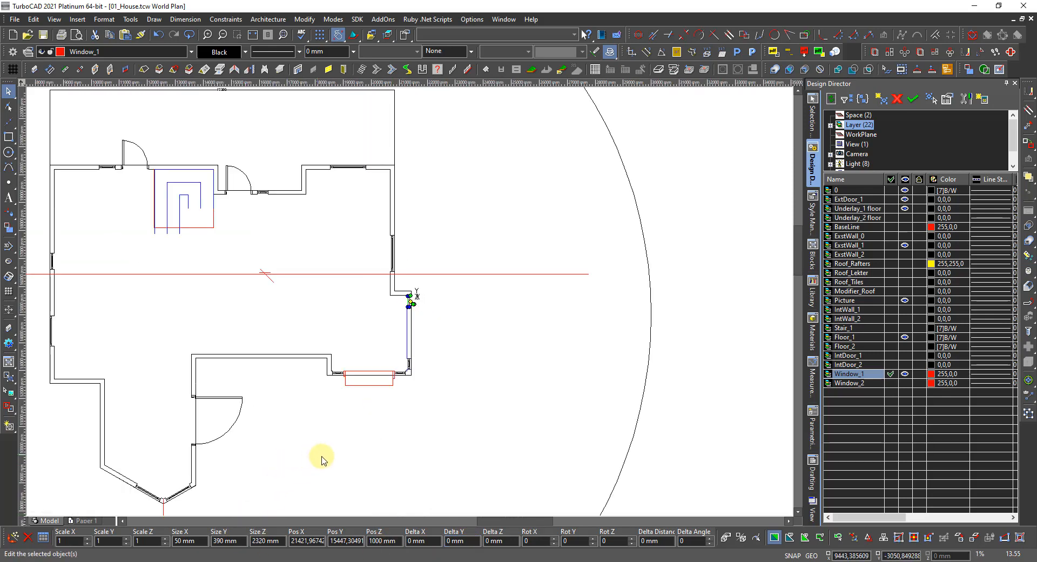
{"action": "scroll", "coordinate": [378, 369], "scroll_direction": "up", "scroll_amount": 3}
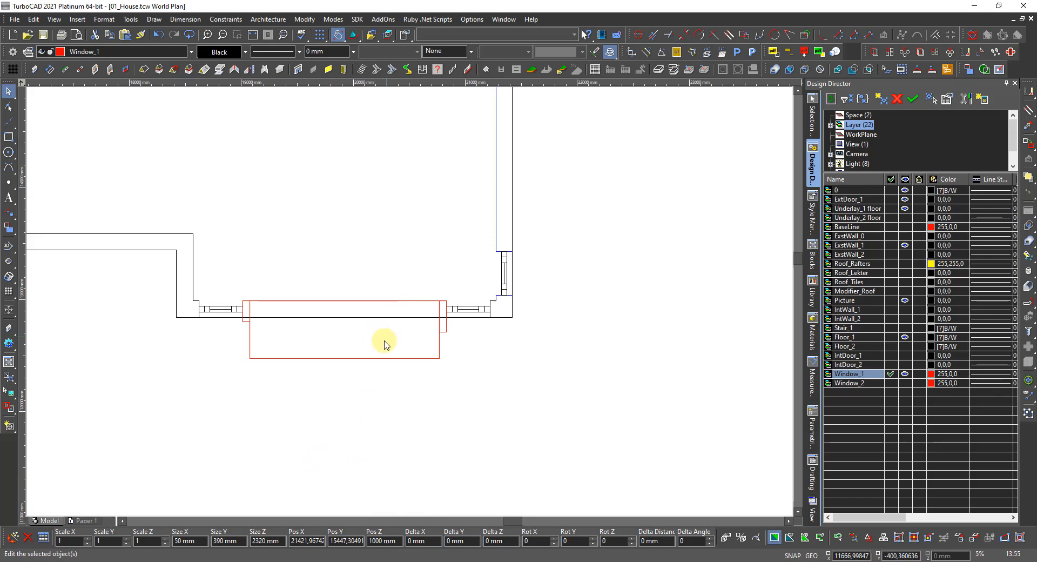
{"action": "scroll", "coordinate": [372, 362], "scroll_direction": "down", "scroll_amount": 1}
{"action": "scroll", "coordinate": [395, 301], "scroll_direction": "up", "scroll_amount": 1}
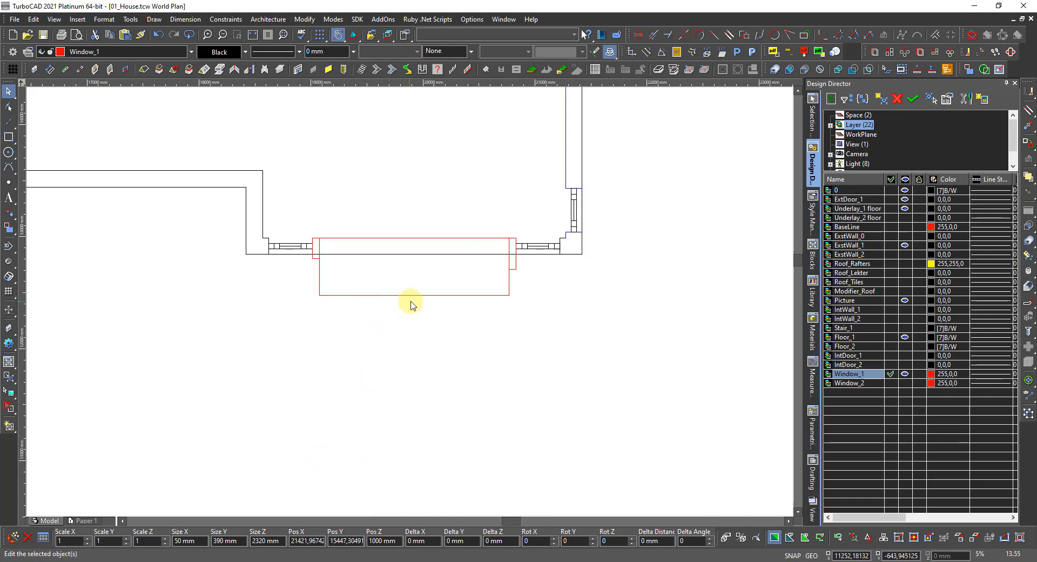
{"action": "scroll", "coordinate": [426, 290], "scroll_direction": "down", "scroll_amount": 2}
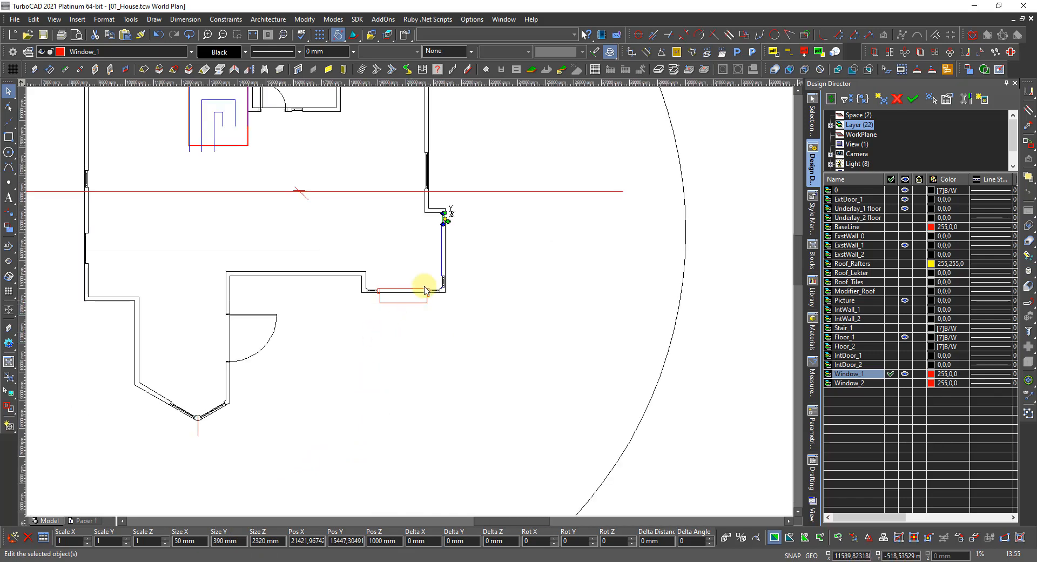
{"action": "left_click", "coordinate": [436, 253]}
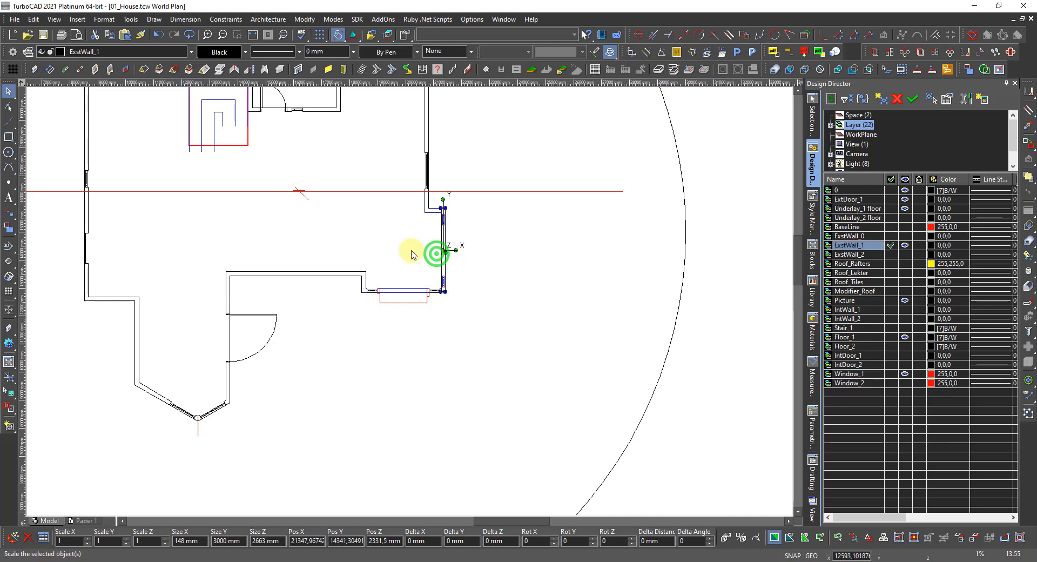
{"action": "left_click", "coordinate": [392, 248]}
Draw a rectangle about 579 mm wide and 1690 mm long across the bay's side wall between its two narrow windows.
{"action": "scroll", "coordinate": [446, 262], "scroll_direction": "up", "scroll_amount": 1}
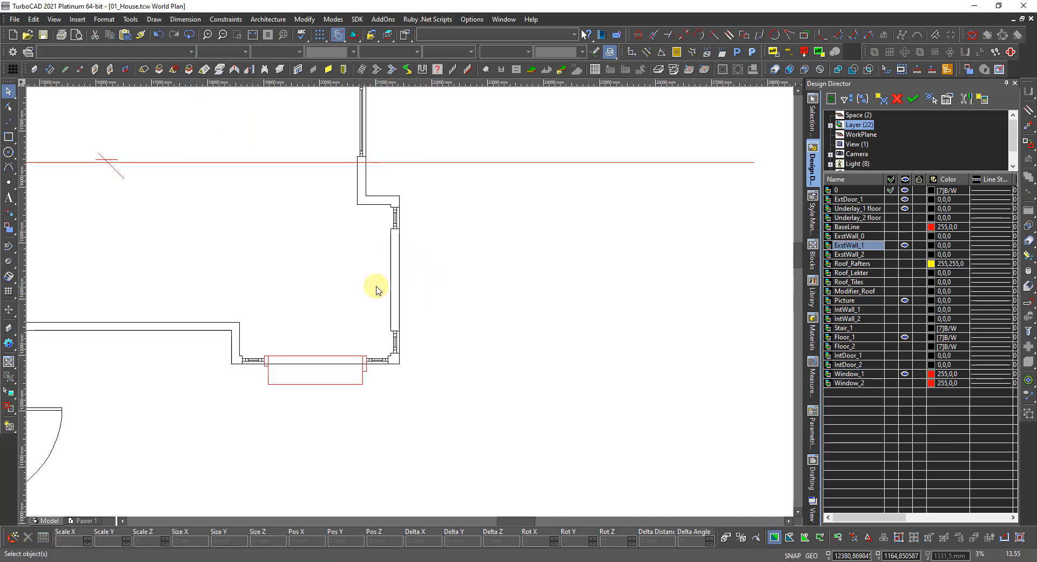
{"action": "left_click", "coordinate": [7, 140]}
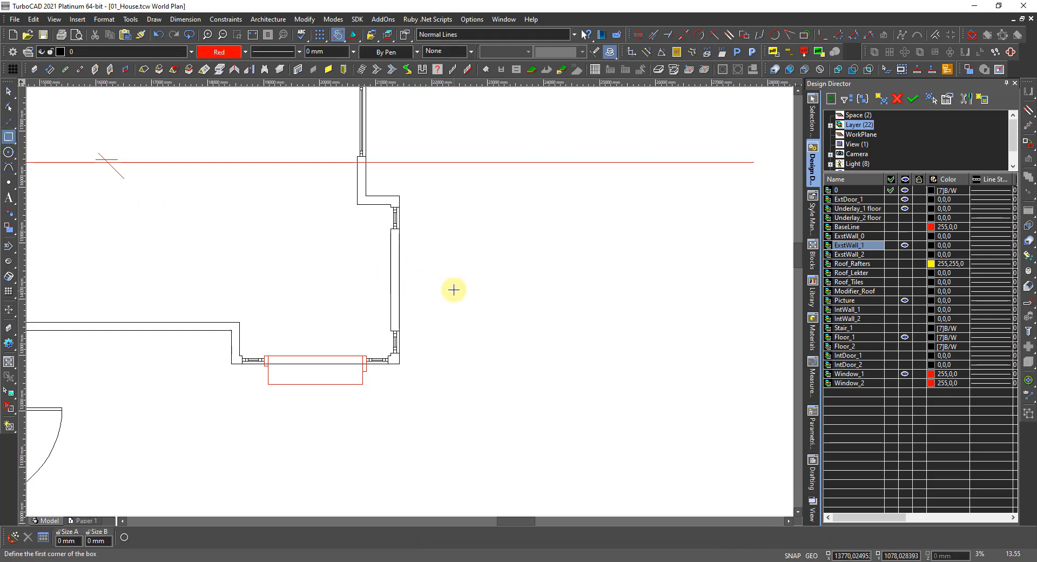
{"action": "left_click", "coordinate": [384, 229]}
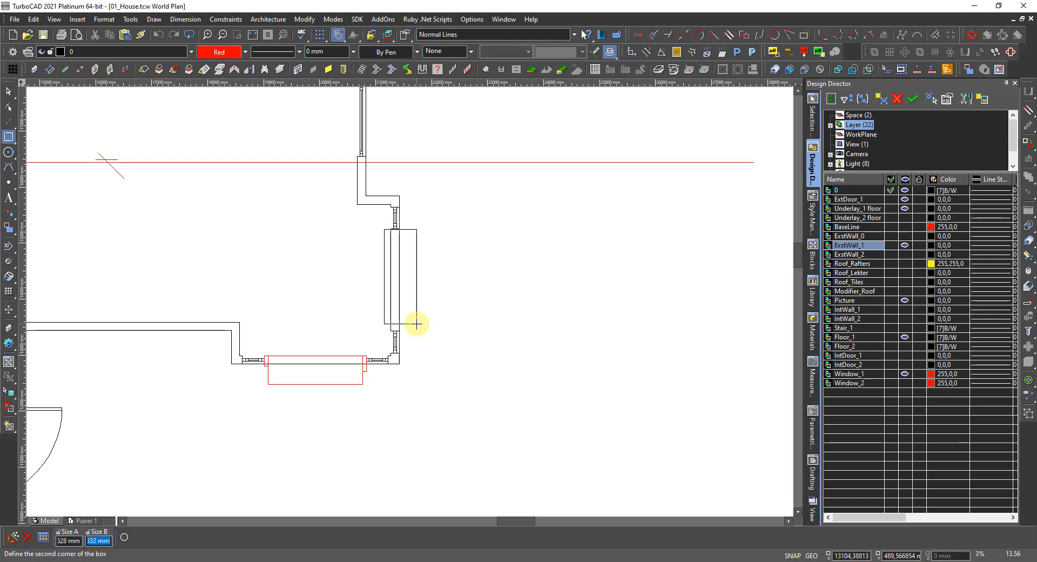
{"action": "left_click", "coordinate": [417, 323]}
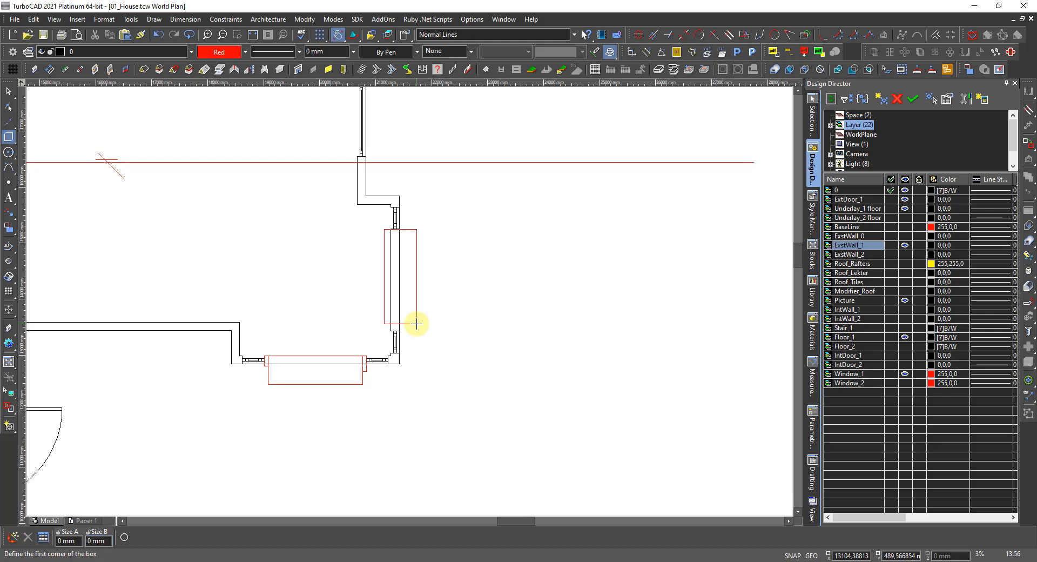
{"action": "key", "text": "space"}
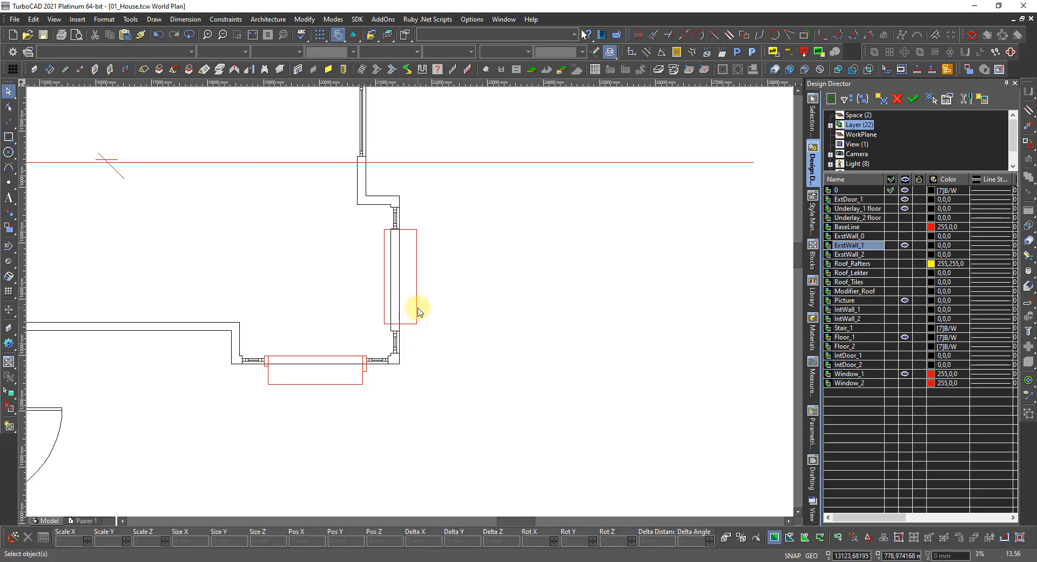
Move the new rectangle along the side wall so it sits centred in the gap between the two narrow windows.
{"action": "left_click", "coordinate": [416, 311]}
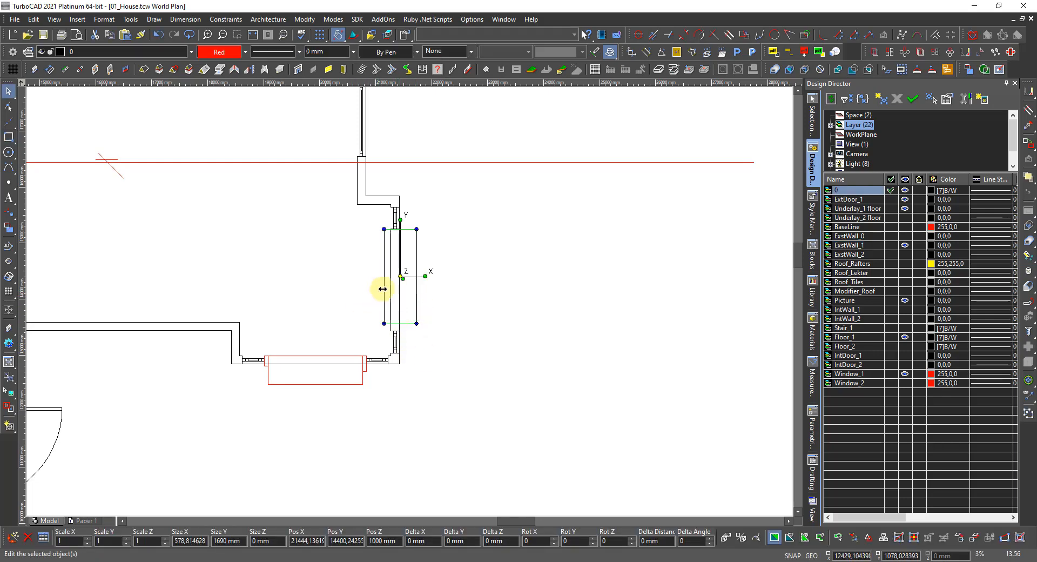
{"action": "left_click", "coordinate": [400, 276]}
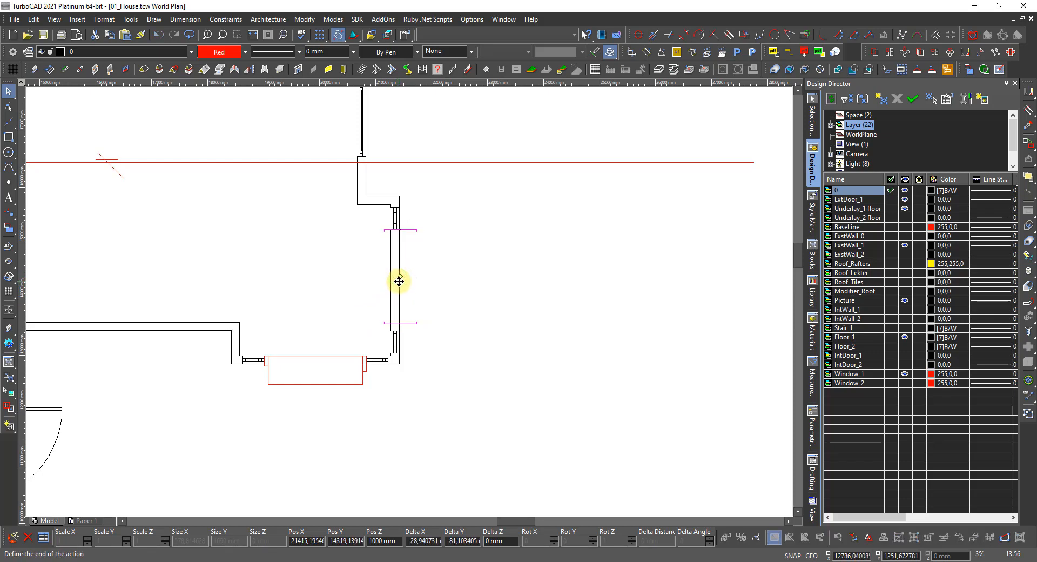
{"action": "left_click", "coordinate": [400, 282]}
{"action": "left_click", "coordinate": [444, 364]}
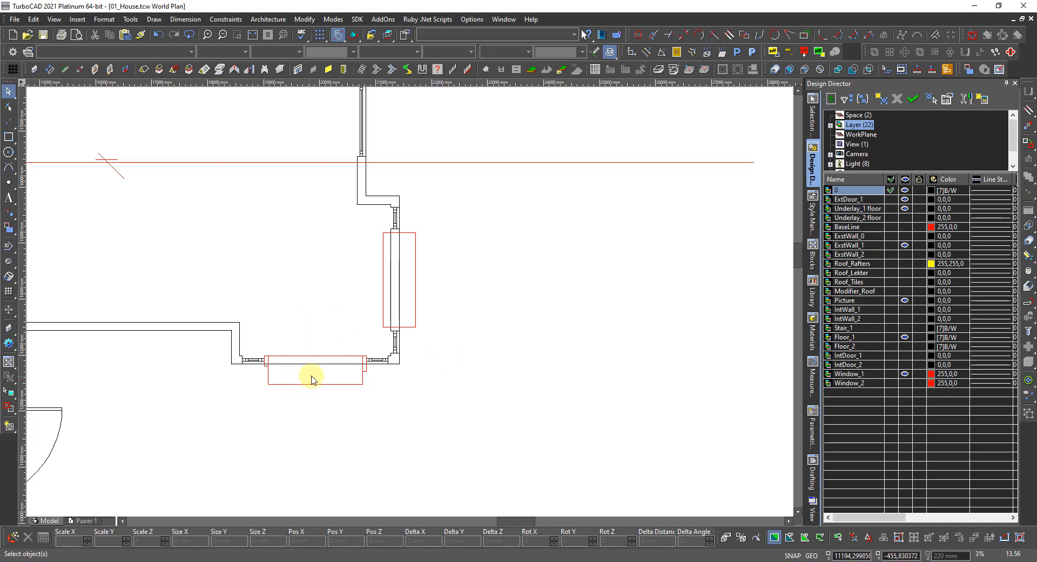
Switch to the Calculator and compute 1690 ÷ 2 + 25.
{"action": "scroll", "coordinate": [312, 377], "scroll_direction": "up", "scroll_amount": 2}
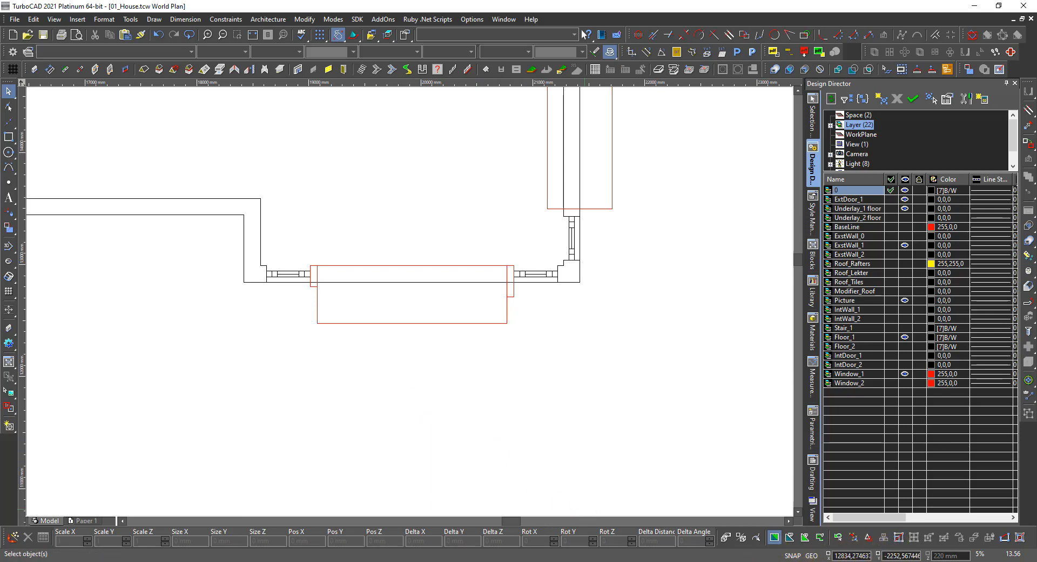
{"action": "left_click", "coordinate": [599, 561]}
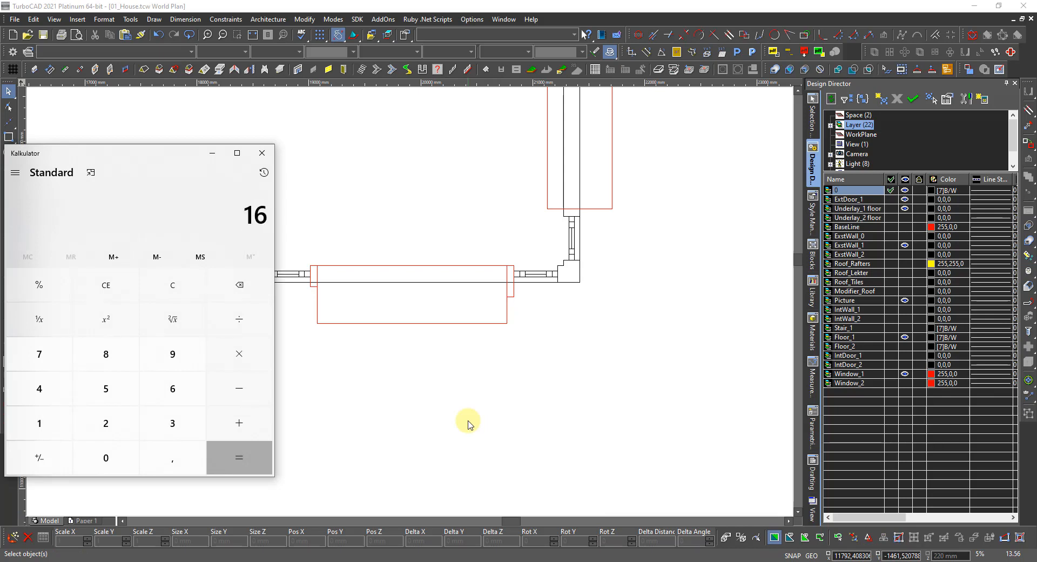
{"action": "type", "text": "0"}
{"action": "key", "text": "slash"}
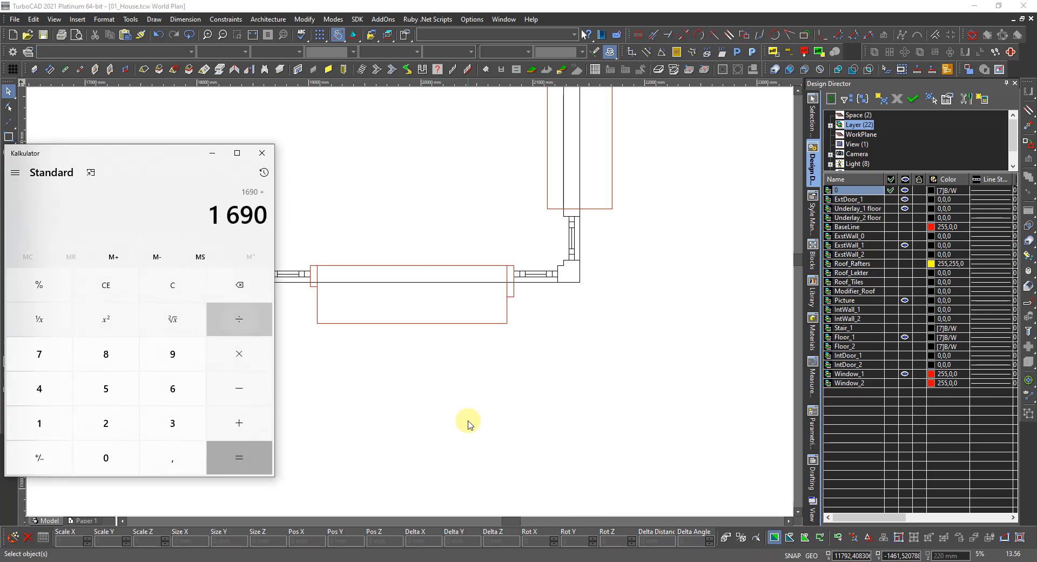
{"action": "type", "text": "2"}
{"action": "key", "text": "Return"}
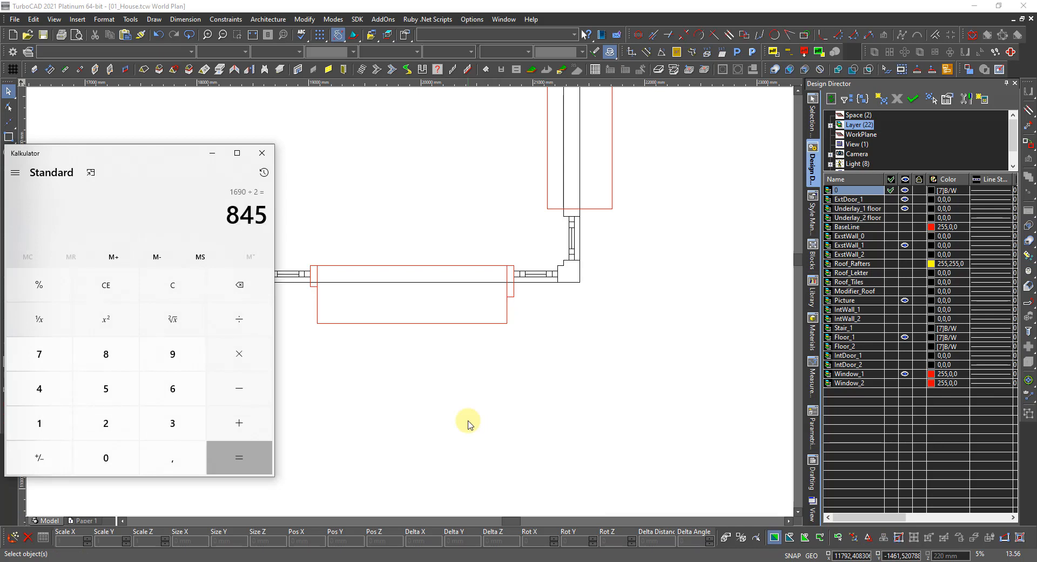
{"action": "type", "text": "25"}
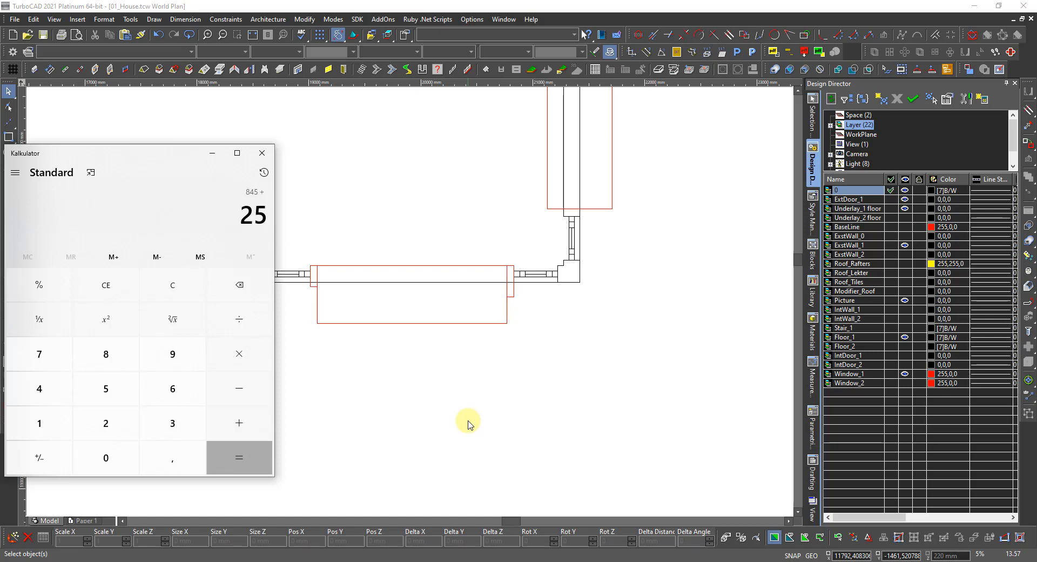
{"action": "key", "text": "Return"}
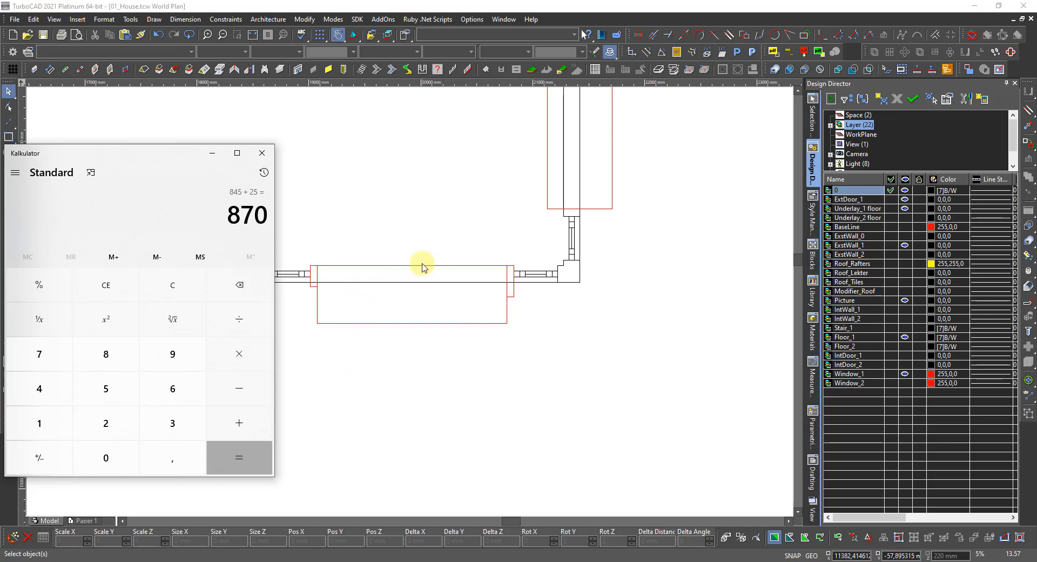
Switch back to TurboCAD, select the bay's four narrow windows together and set their height to 1990 mm.
{"action": "left_click", "coordinate": [381, 401]}
{"action": "left_click", "coordinate": [296, 276]}
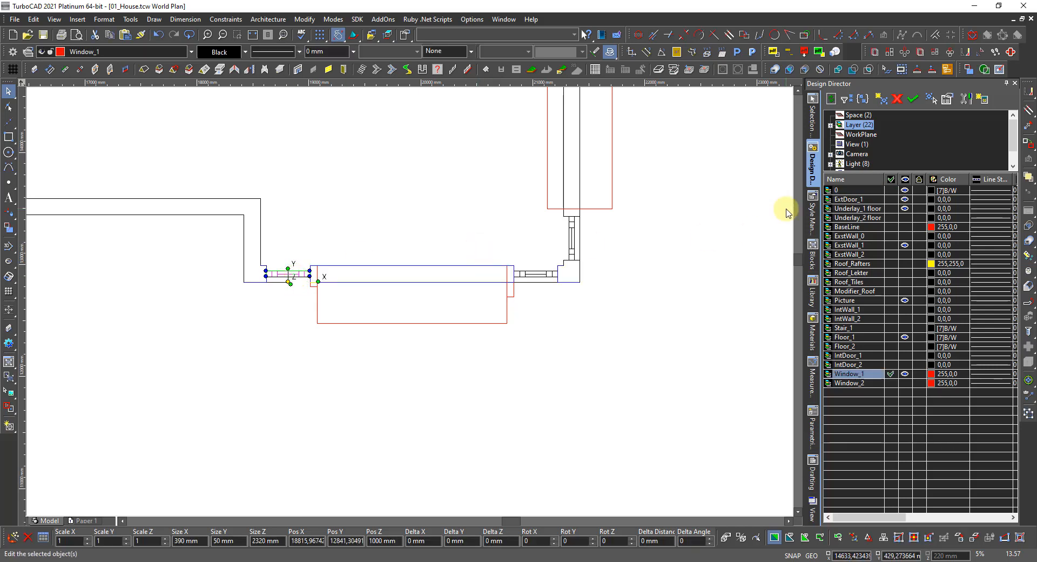
{"action": "left_click", "coordinate": [815, 117]}
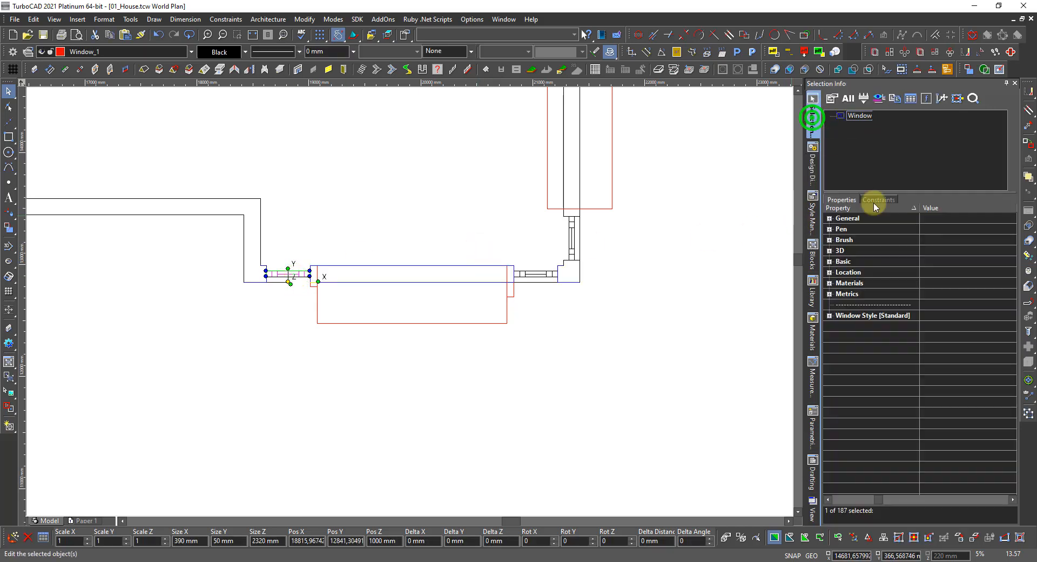
{"action": "left_click", "coordinate": [829, 261]}
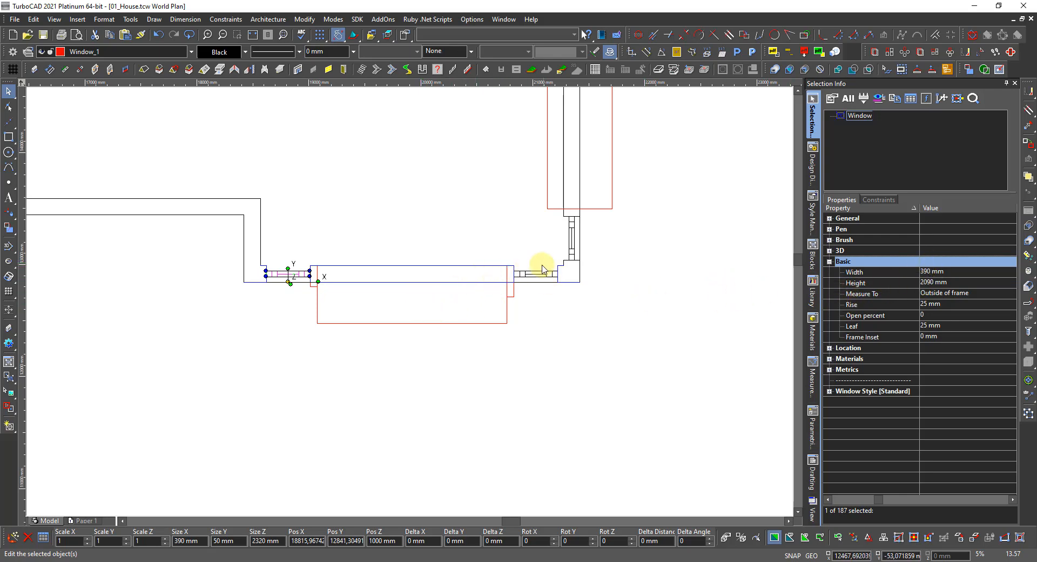
{"action": "left_click", "coordinate": [540, 271], "text": "shift"}
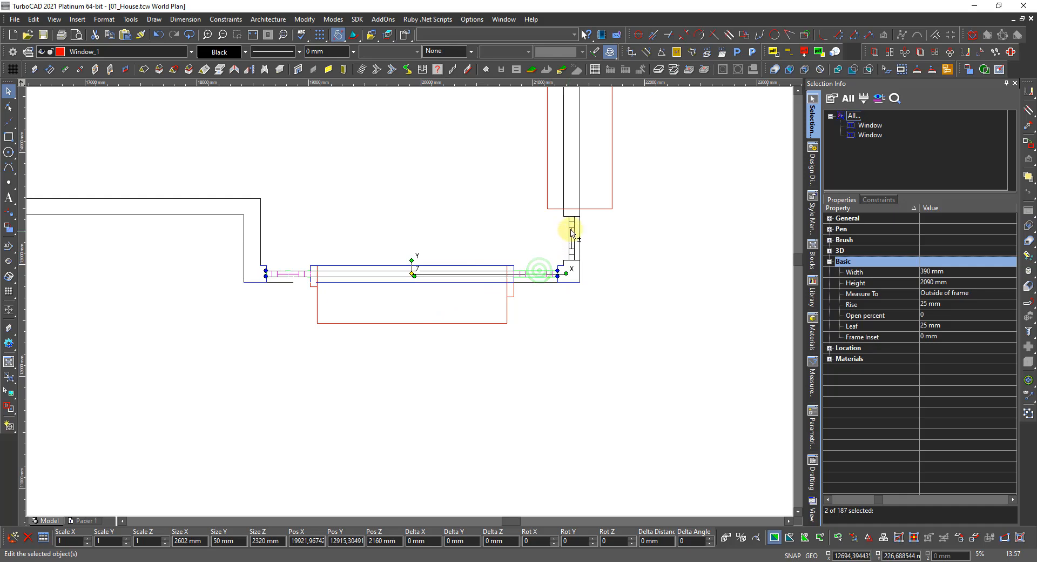
{"action": "left_click", "coordinate": [570, 229], "text": "shift"}
{"action": "scroll", "coordinate": [407, 300], "scroll_direction": "down", "scroll_amount": 4}
{"action": "scroll", "coordinate": [407, 297], "scroll_direction": "up", "scroll_amount": 4}
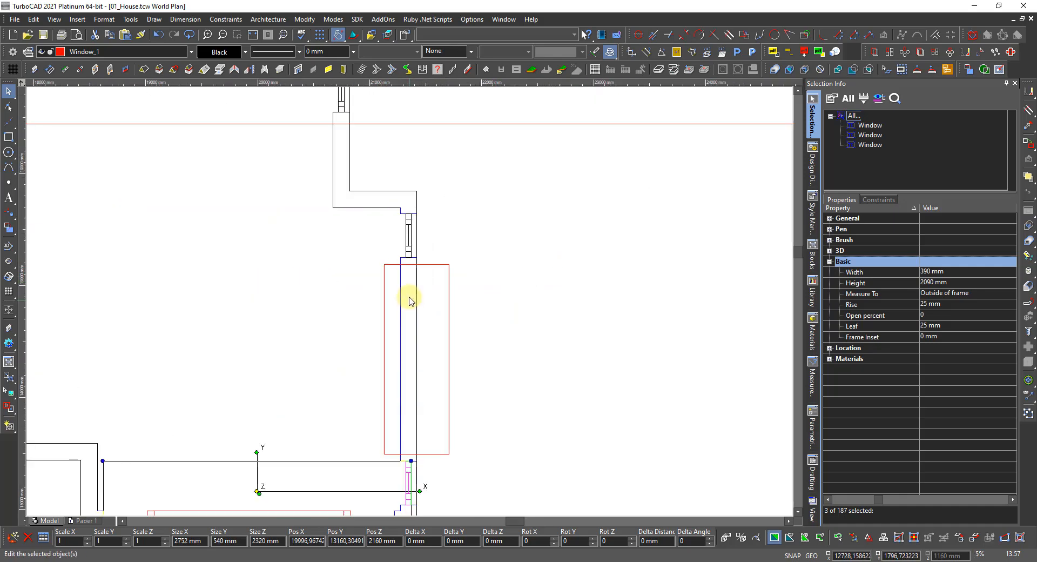
{"action": "left_click", "coordinate": [408, 233], "text": "shift"}
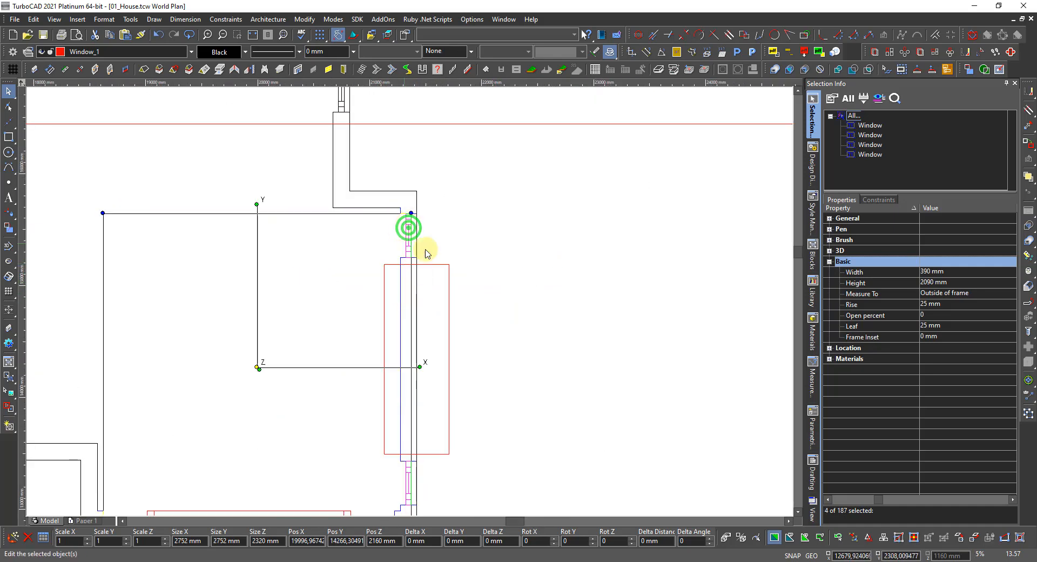
{"action": "left_click", "coordinate": [952, 282]}
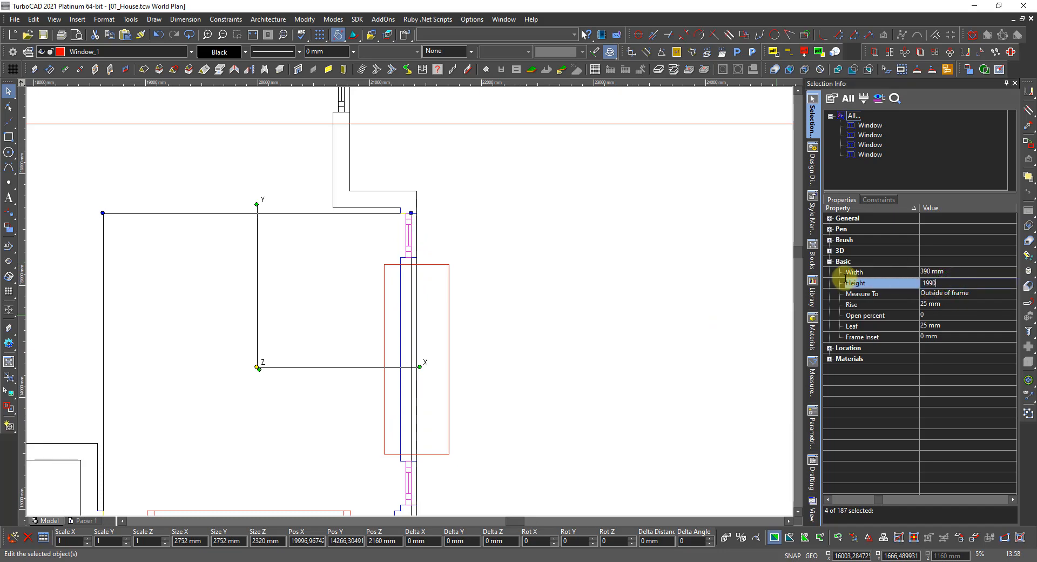
{"action": "key", "text": "Return"}
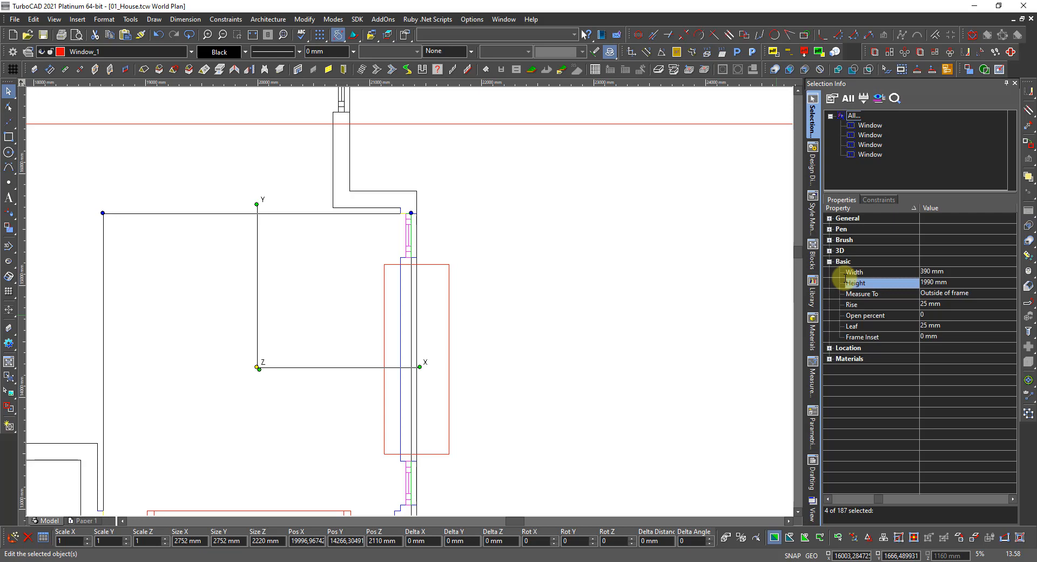
Set the head height of the four selected narrow windows to 2320 mm.
{"action": "left_click", "coordinate": [829, 348]}
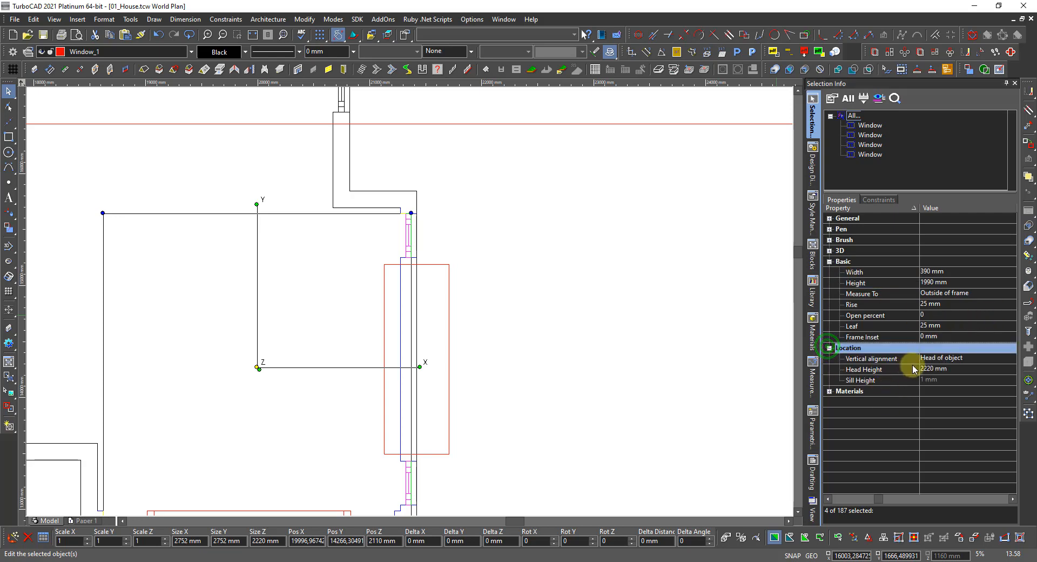
{"action": "left_click", "coordinate": [930, 370]}
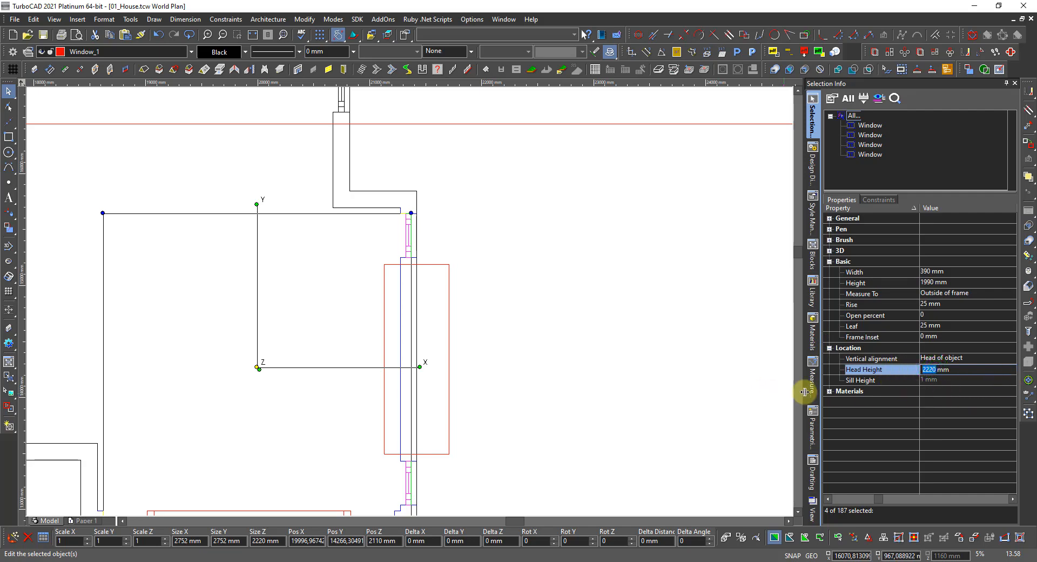
{"action": "key", "text": "Return"}
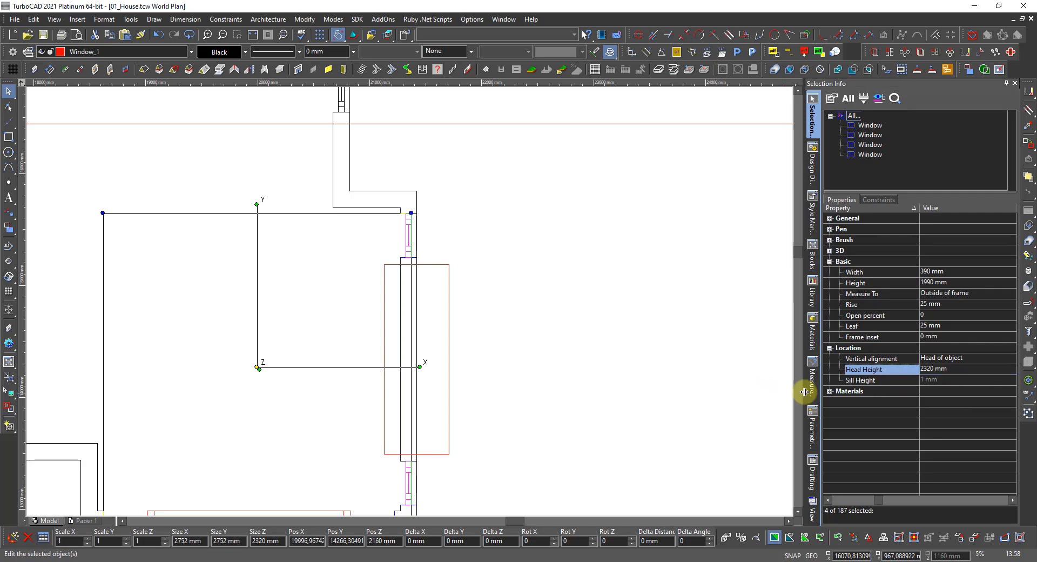
Deselect the narrow windows, switch to the Calculator and compute 1990 ÷ 2 + 25.
{"action": "scroll", "coordinate": [405, 308], "scroll_direction": "down", "scroll_amount": 1}
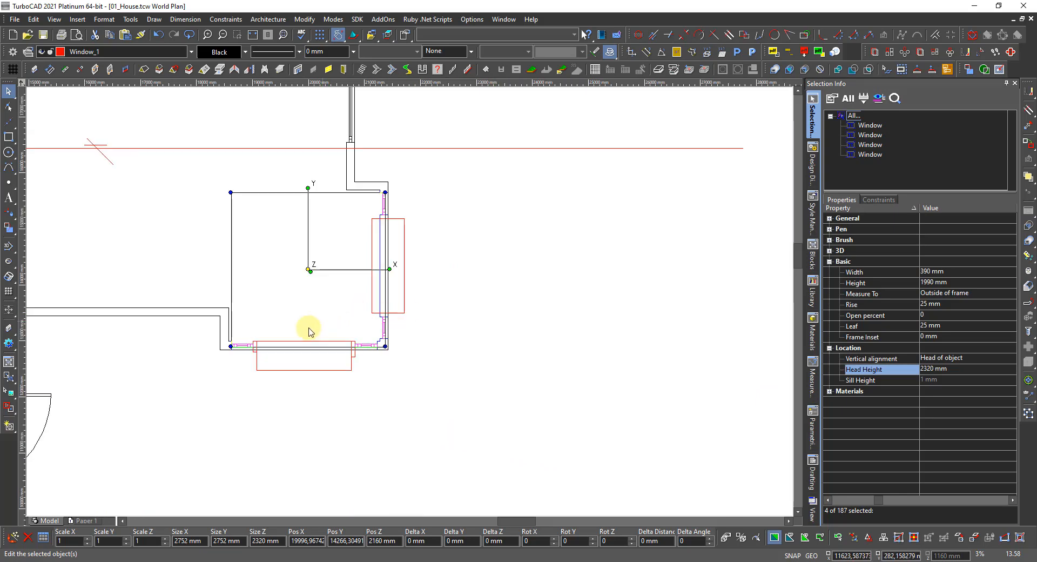
{"action": "scroll", "coordinate": [295, 331], "scroll_direction": "up", "scroll_amount": 1}
{"action": "left_click", "coordinate": [408, 297]}
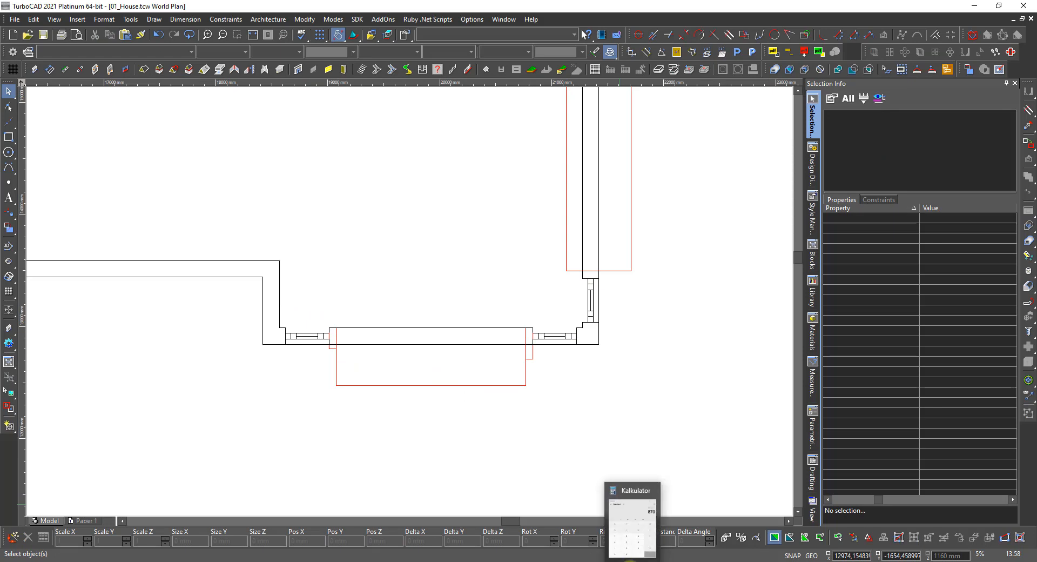
{"action": "left_click", "coordinate": [630, 560]}
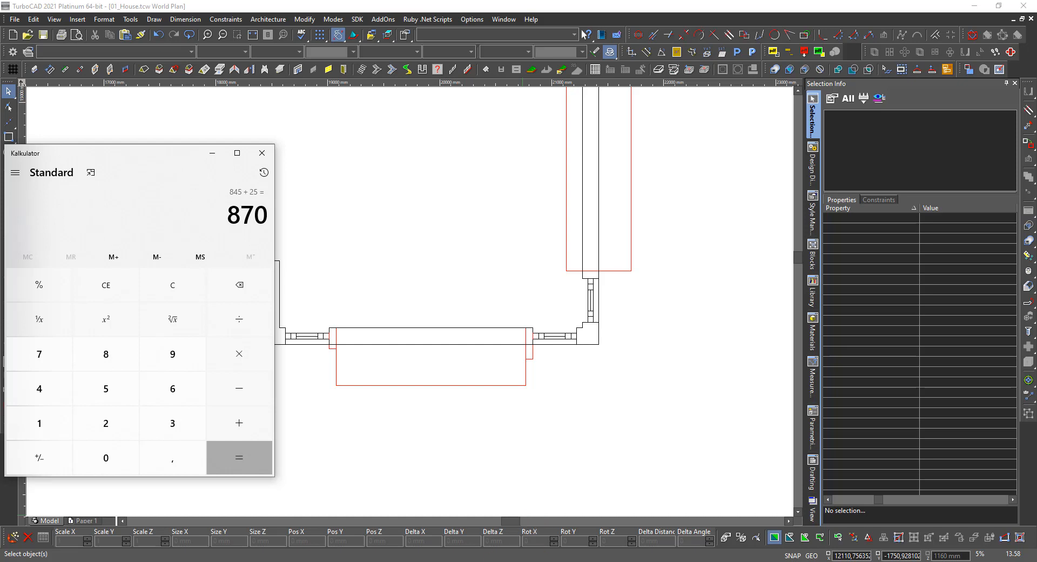
{"action": "key", "text": "Escape"}
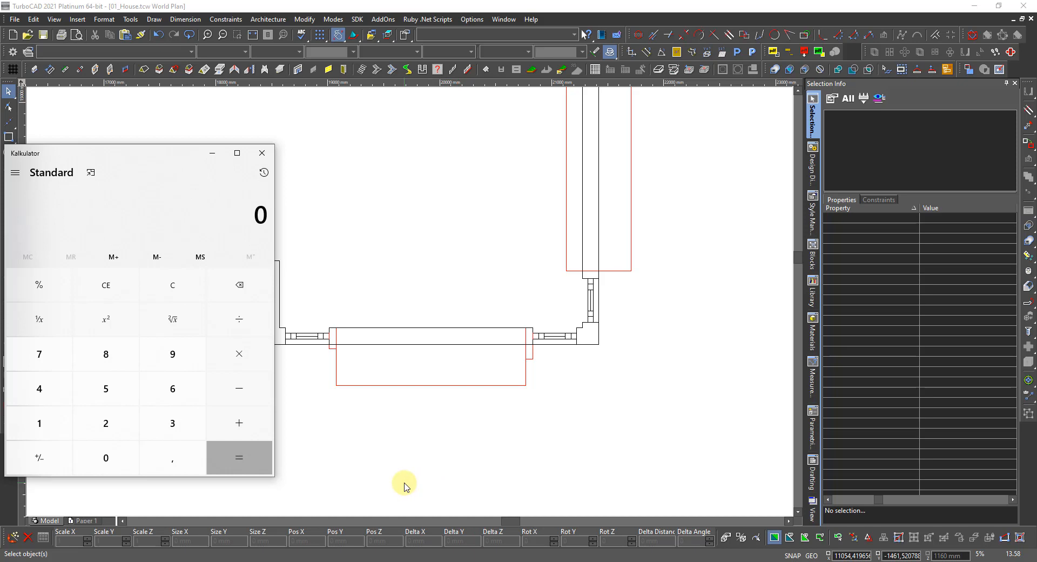
{"action": "type", "text": "1 990"}
{"action": "type", "text": "2"}
{"action": "key", "text": "Return"}
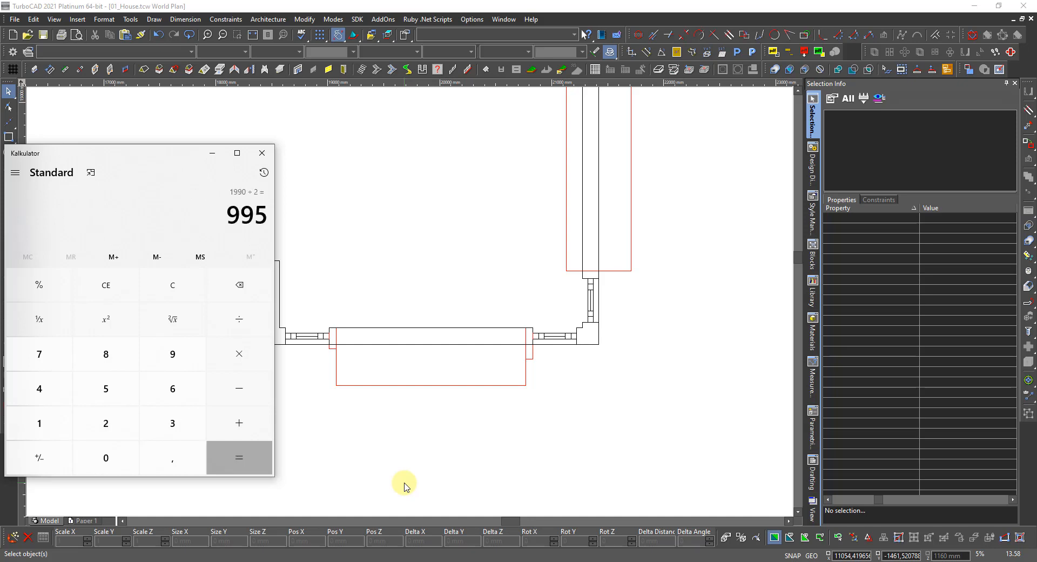
{"action": "type", "text": "+25"}
{"action": "key", "text": "Return"}
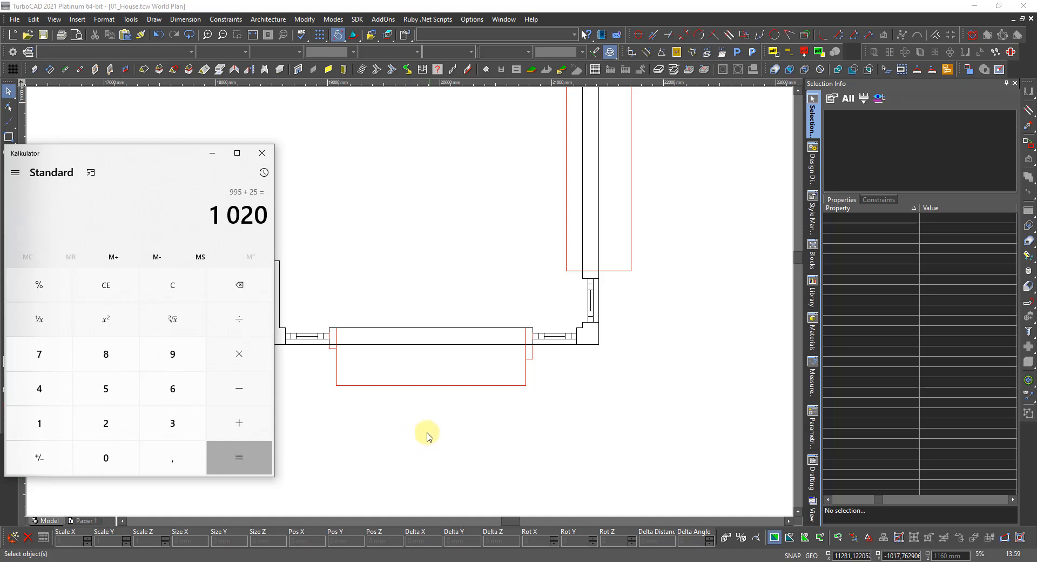
Switch back to TurboCAD and configure a new window insertion with width 870 mm, height 1020 mm and head height 2320 mm.
{"action": "left_click", "coordinate": [392, 430]}
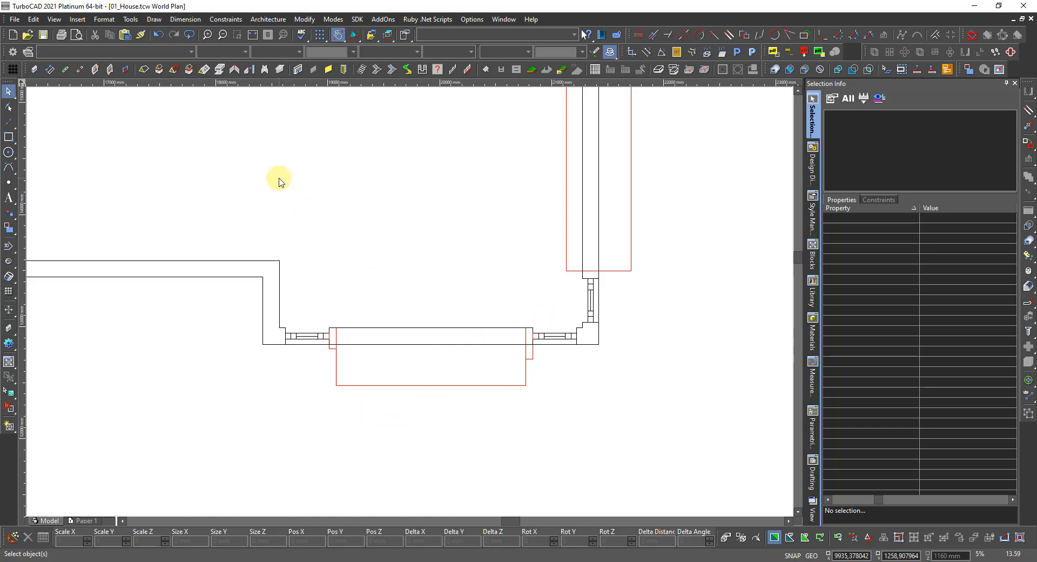
{"action": "left_click", "coordinate": [328, 69]}
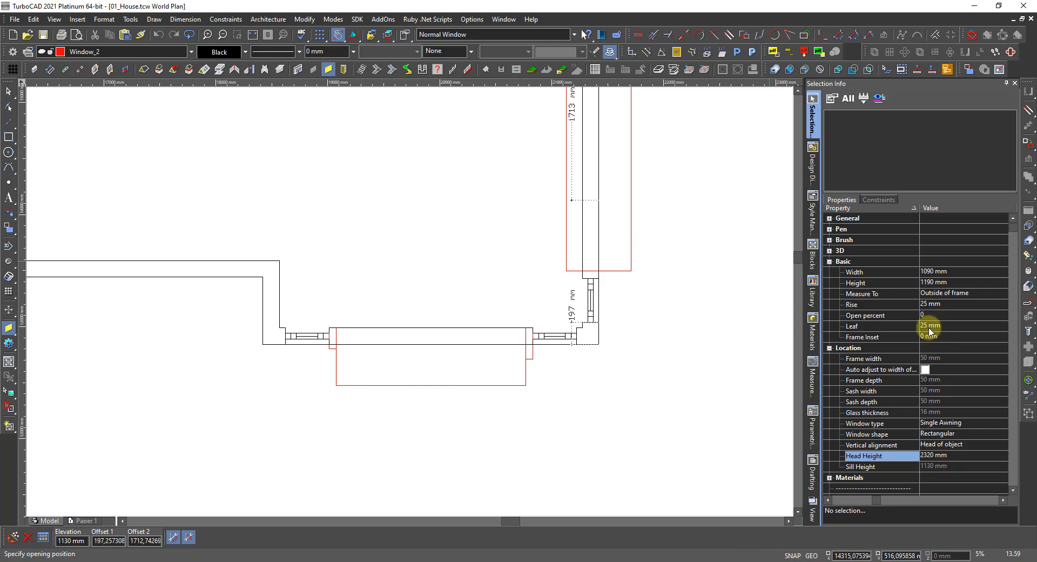
{"action": "left_click", "coordinate": [933, 271]}
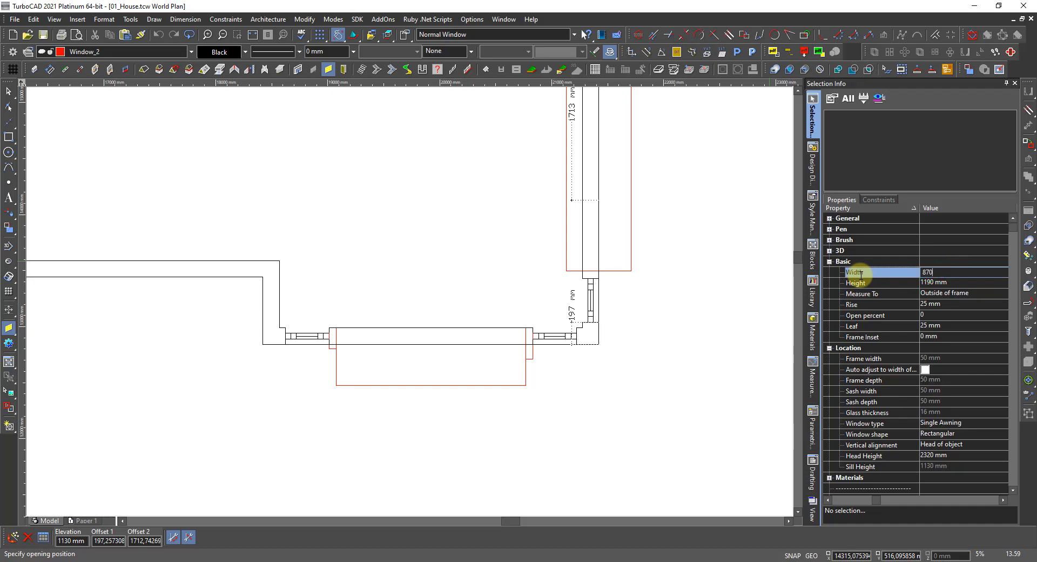
{"action": "left_click", "coordinate": [934, 282]}
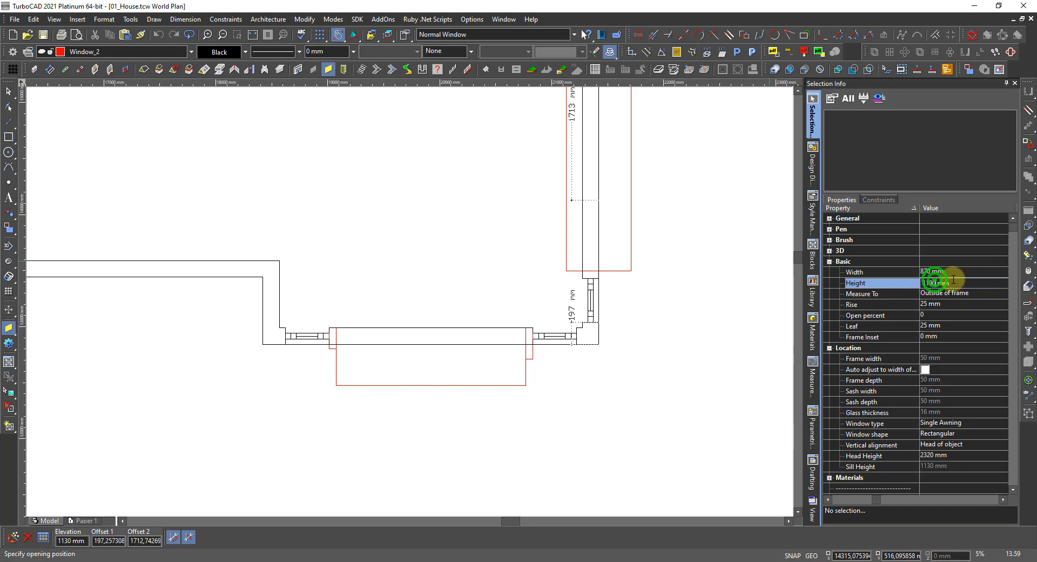
{"action": "double_click", "coordinate": [951, 282]}
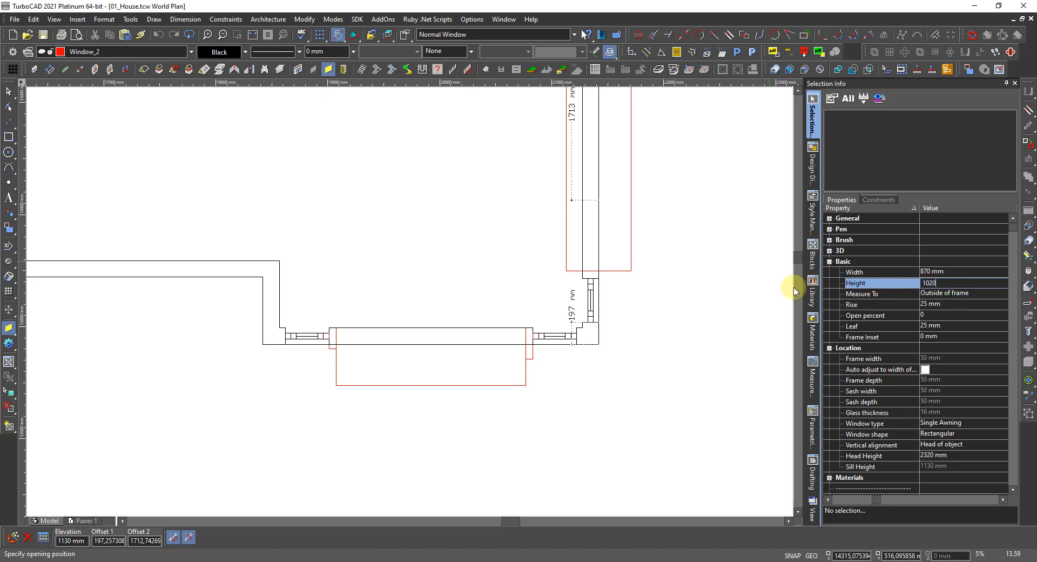
{"action": "type", "text": "1020"}
{"action": "key", "text": "Return"}
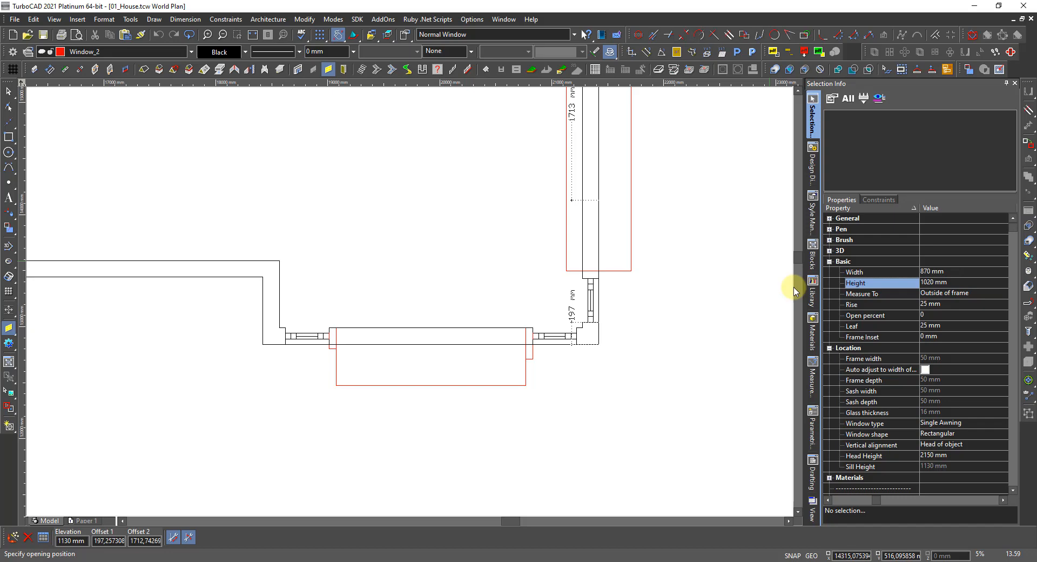
{"action": "left_click", "coordinate": [936, 457]}
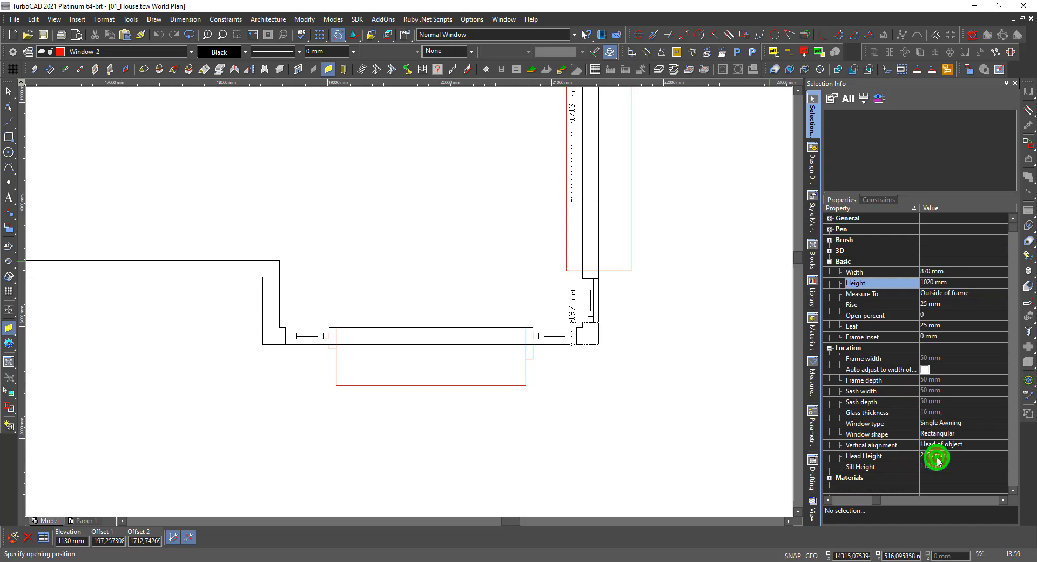
{"action": "left_click_drag", "start_coordinate": [955, 456], "coordinate": [863, 455]}
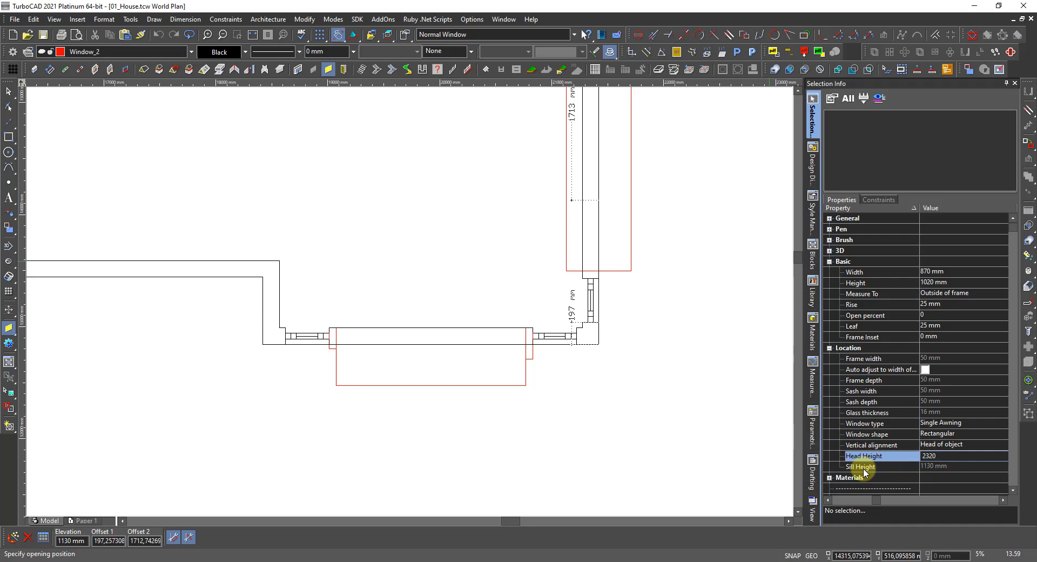
{"action": "key", "text": "Return"}
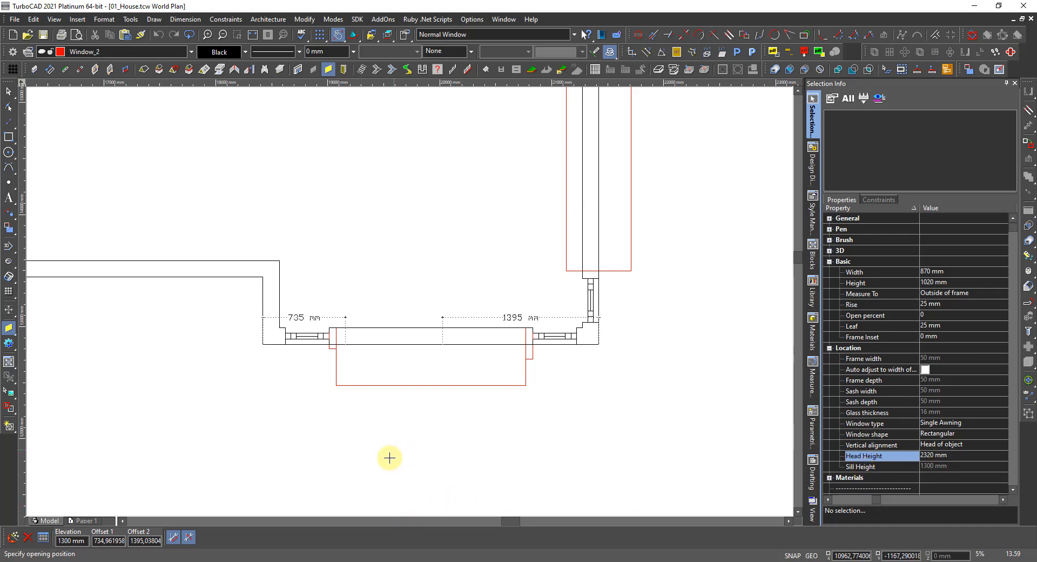
Try to insert the 870 × 1020 mm window in the bay's front wall between the two narrow windows.
{"action": "left_click", "coordinate": [432, 388]}
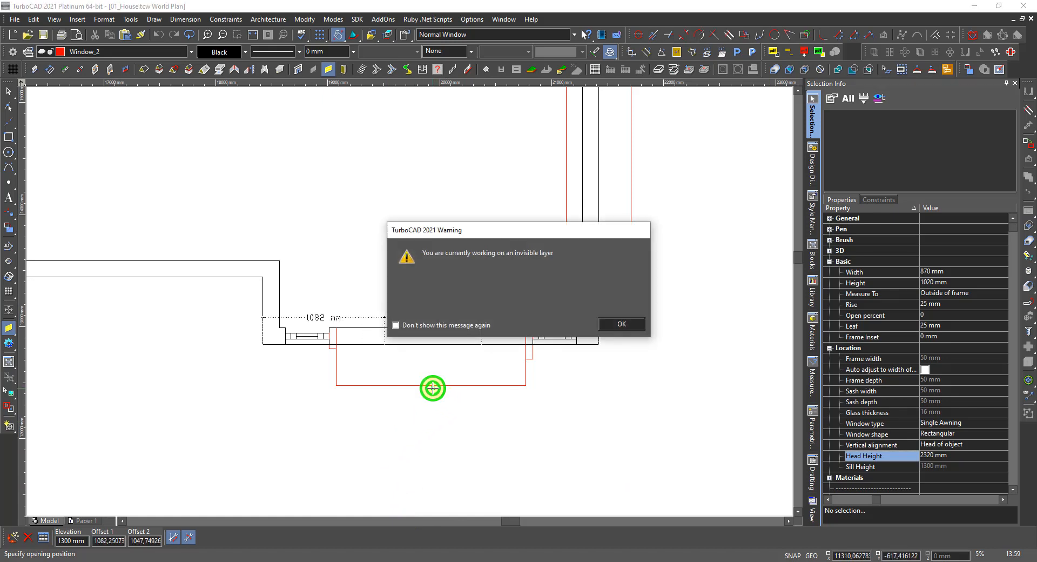
{"action": "left_click", "coordinate": [620, 324]}
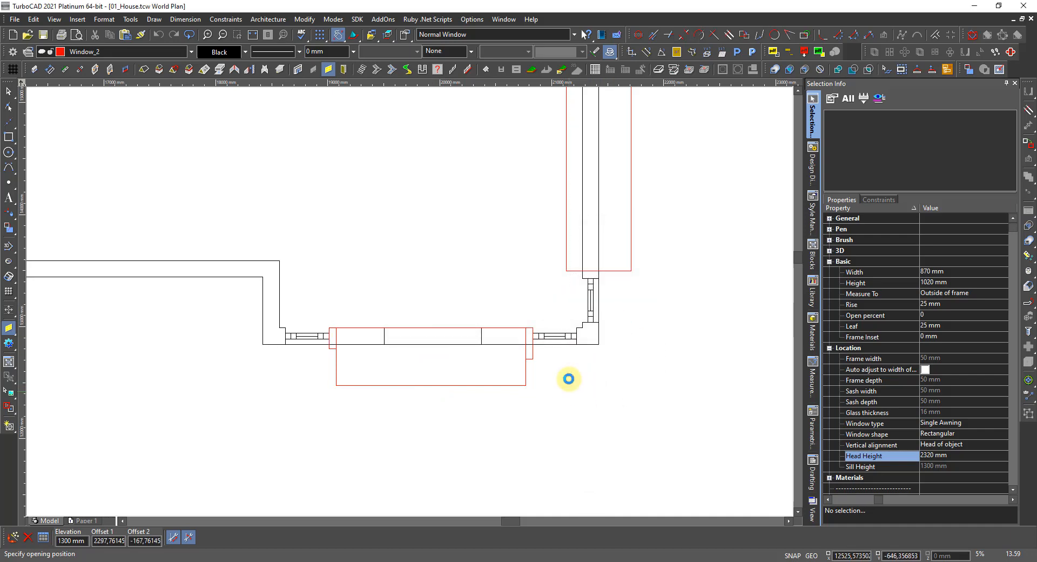
{"action": "key", "text": "Escape"}
{"action": "key", "text": "space"}
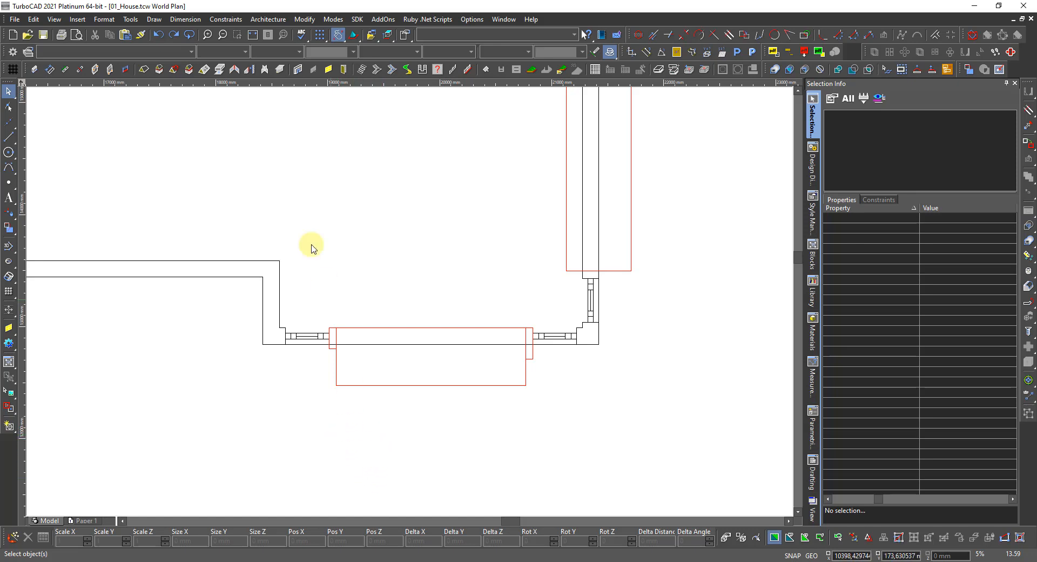
Draw a vertical line about 911 mm long from the front red rectangle's upper-left corner, extending down past its lower edge.
{"action": "left_click", "coordinate": [10, 139]}
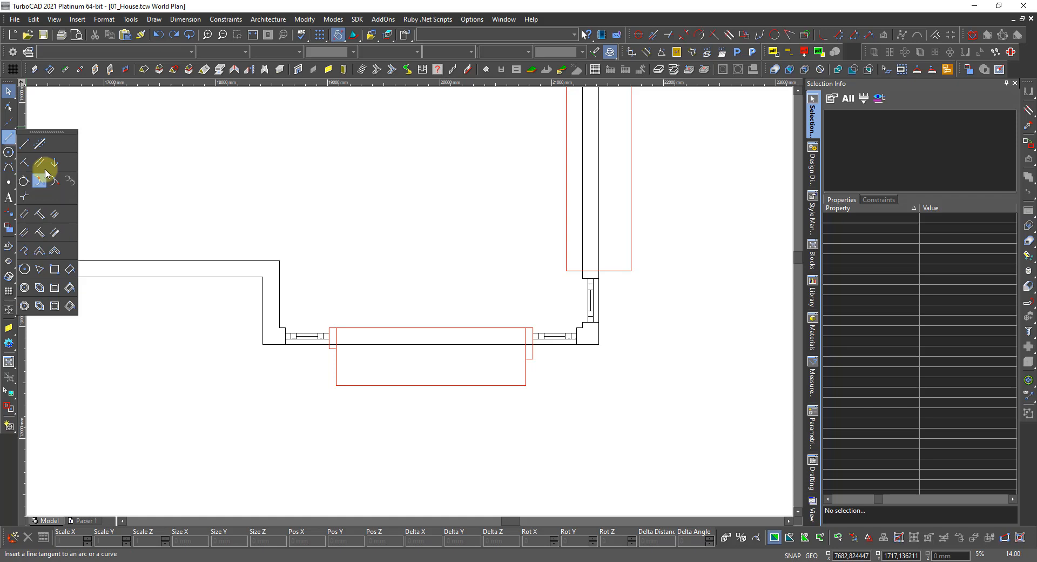
{"action": "left_click", "coordinate": [25, 143]}
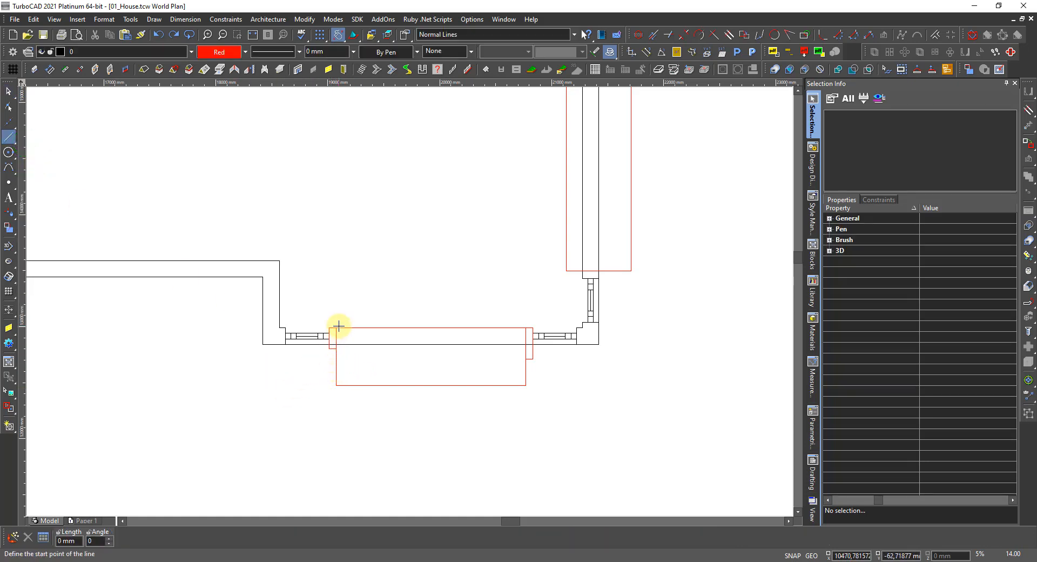
{"action": "left_click", "coordinate": [337, 327]}
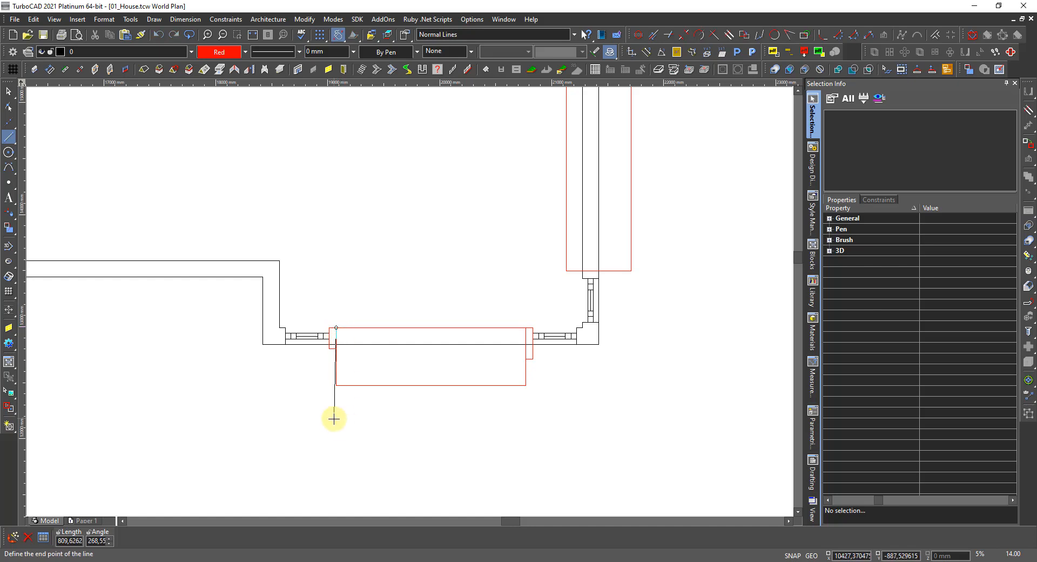
{"action": "left_click", "coordinate": [336, 429]}
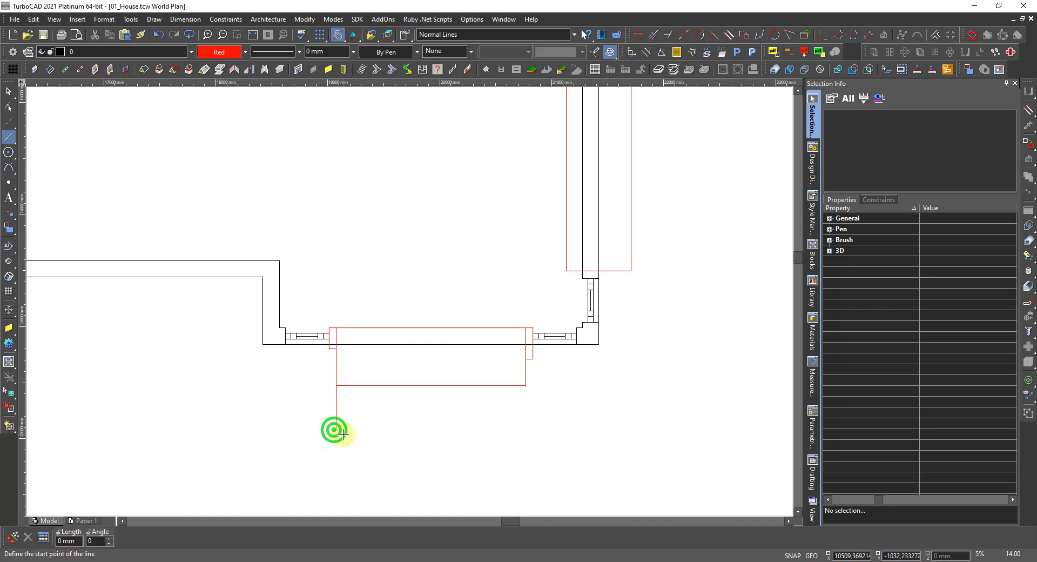
{"action": "key", "text": "Escape"}
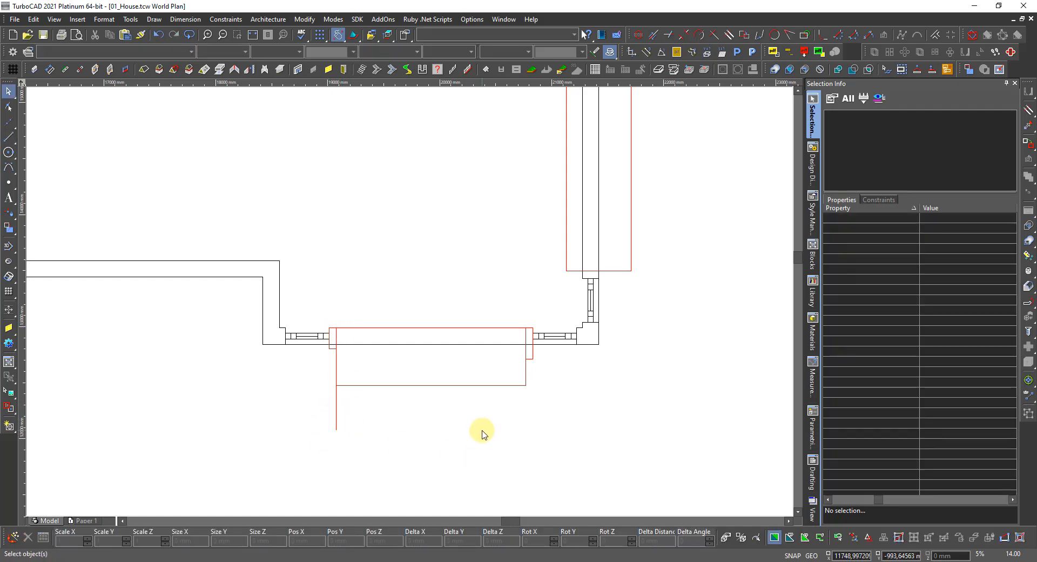
Offset the vertical line 435 mm towards the inside of the front rectangle.
{"action": "left_click", "coordinate": [1009, 53]}
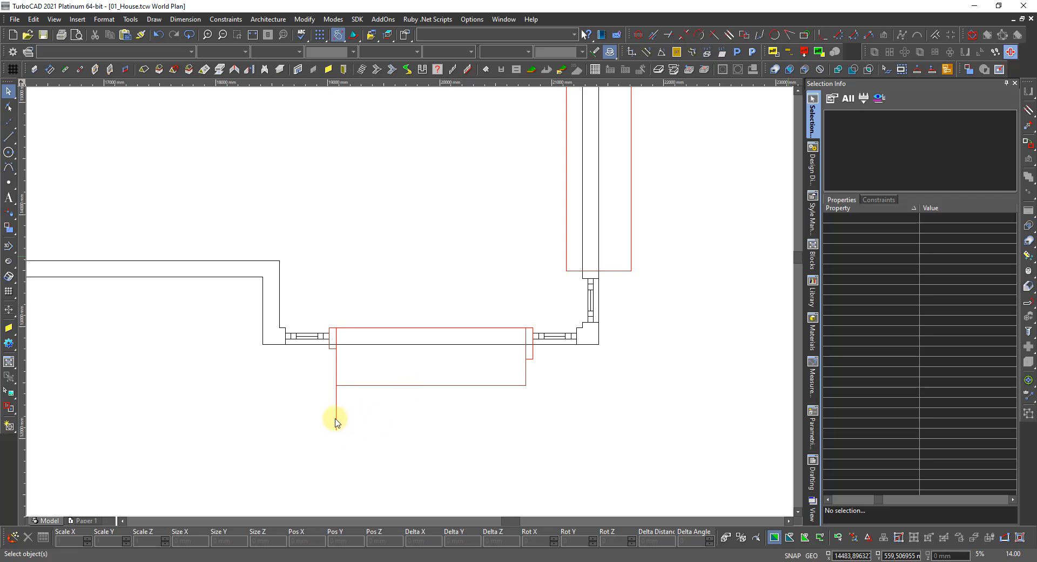
{"action": "left_click", "coordinate": [336, 416]}
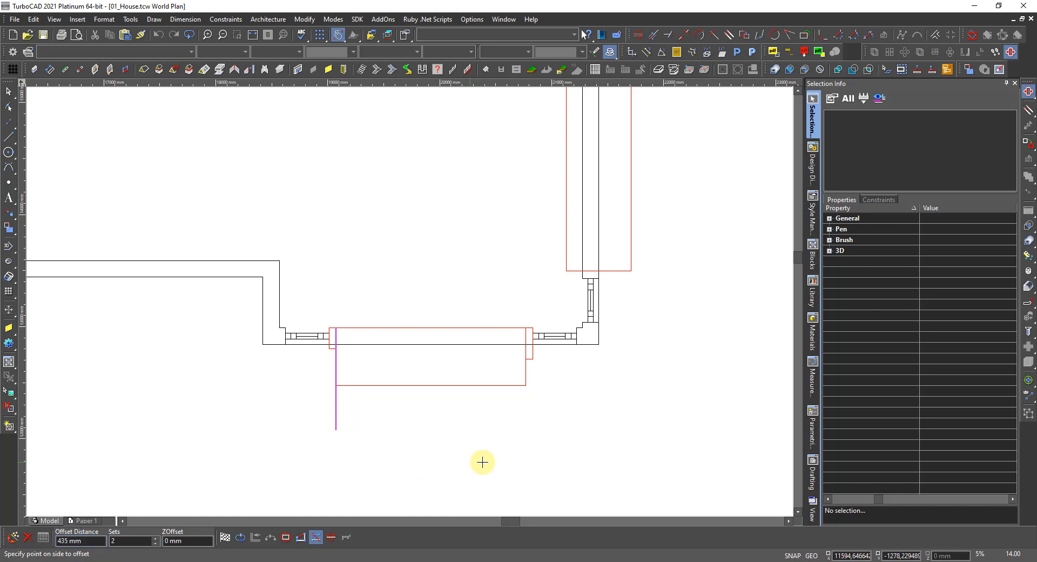
{"action": "left_click", "coordinate": [422, 412]}
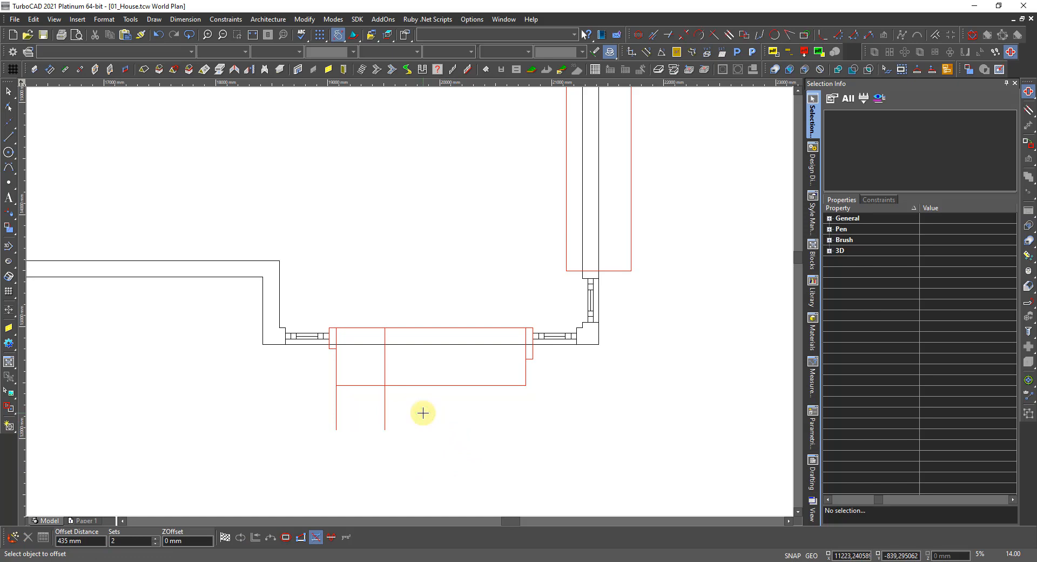
{"action": "key", "text": "Escape"}
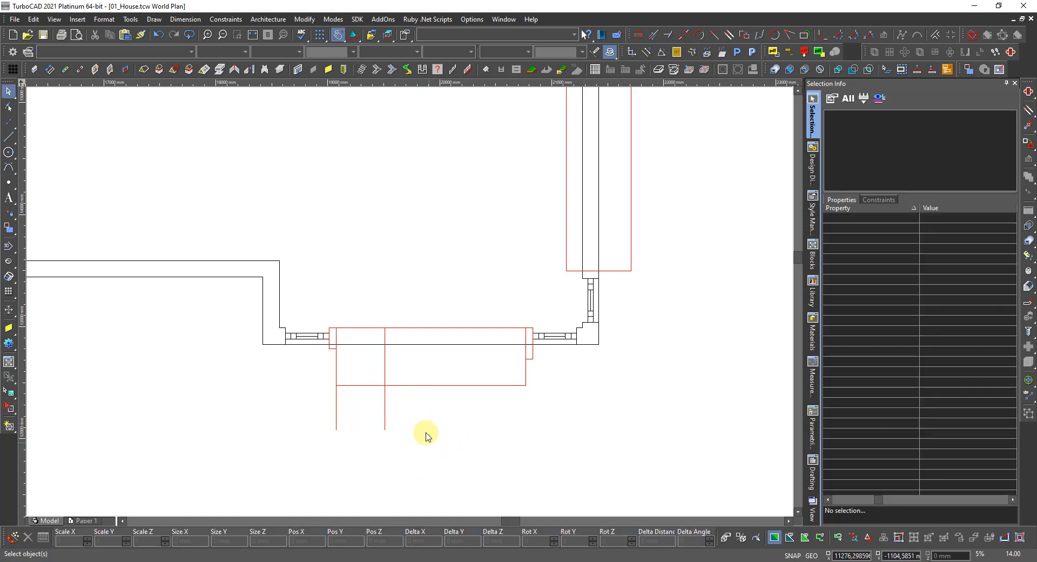
{"action": "left_click", "coordinate": [385, 415]}
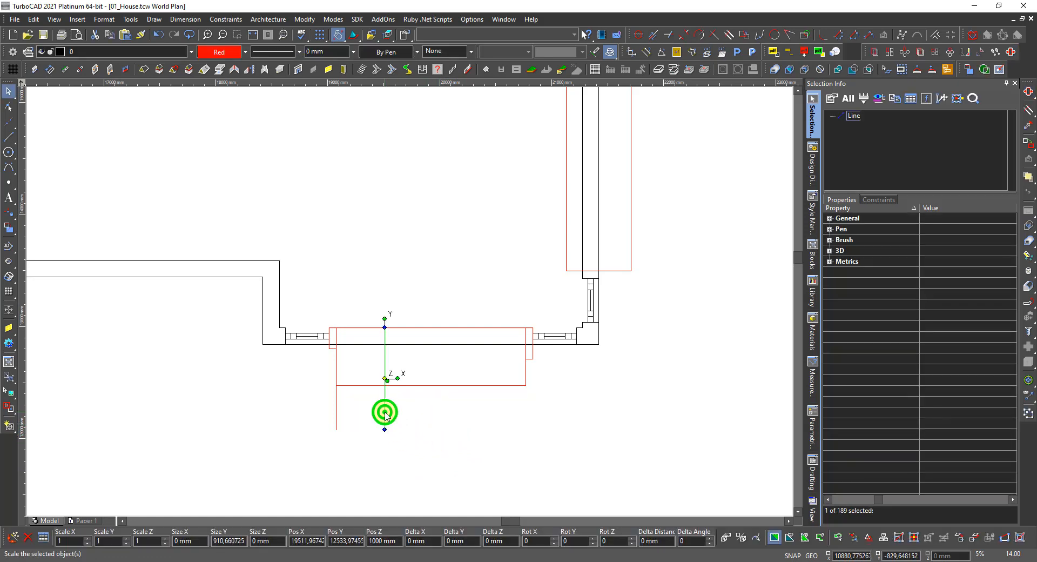
{"action": "left_click", "coordinate": [1025, 110]}
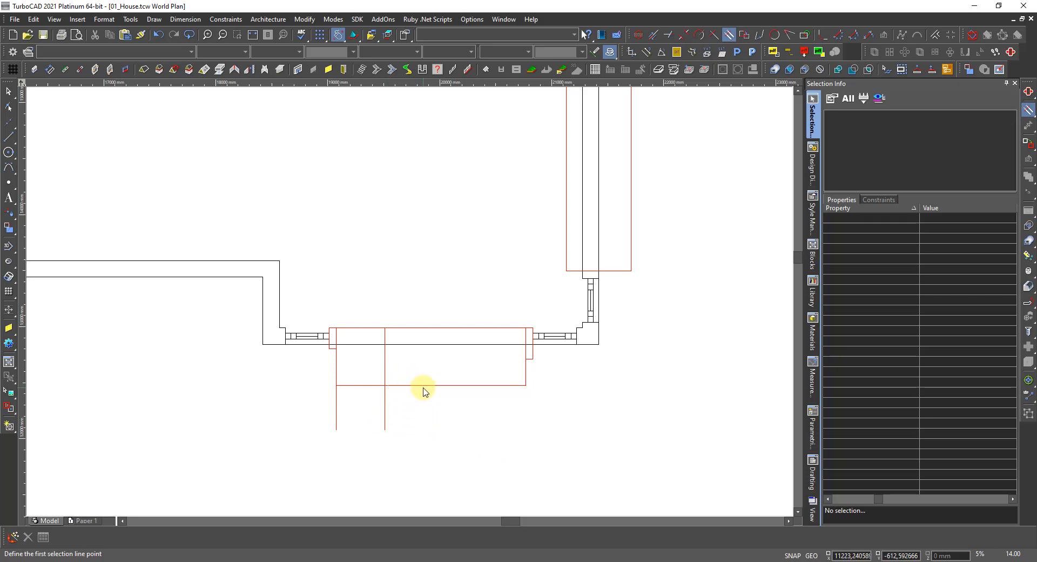
{"action": "left_click", "coordinate": [423, 387]}
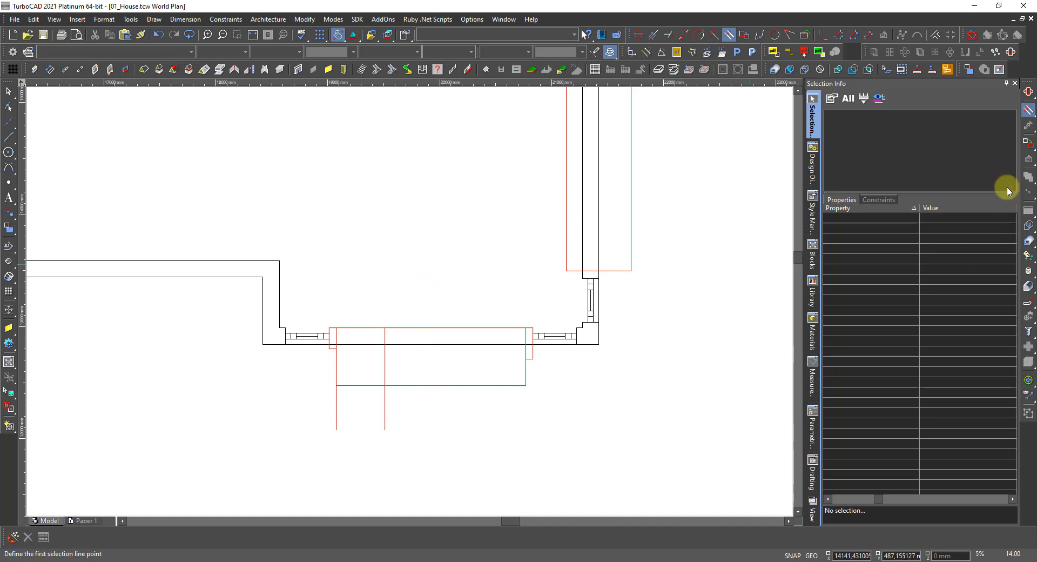
{"action": "left_click", "coordinate": [1028, 95]}
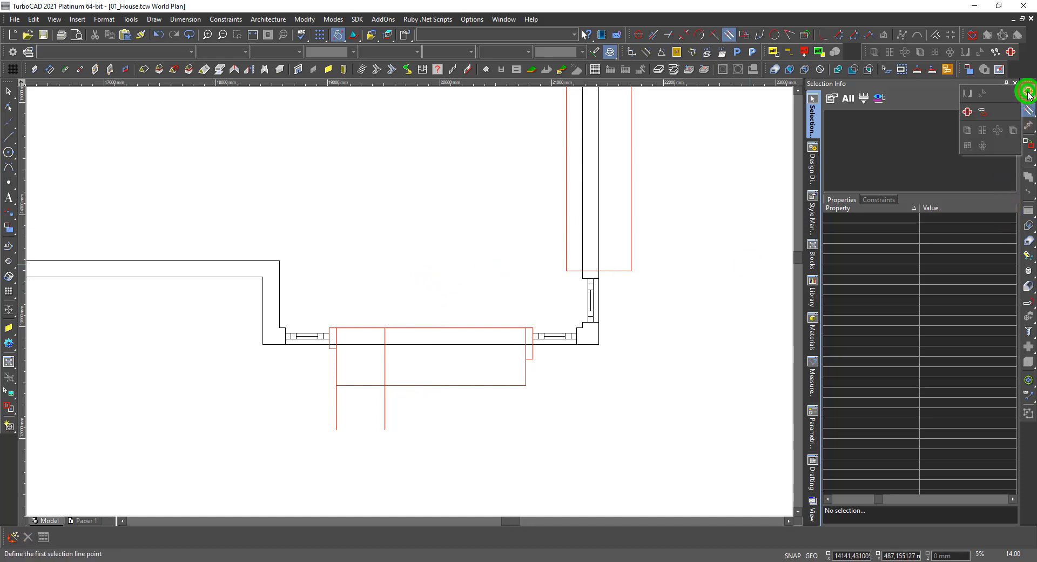
{"action": "left_click", "coordinate": [999, 110]}
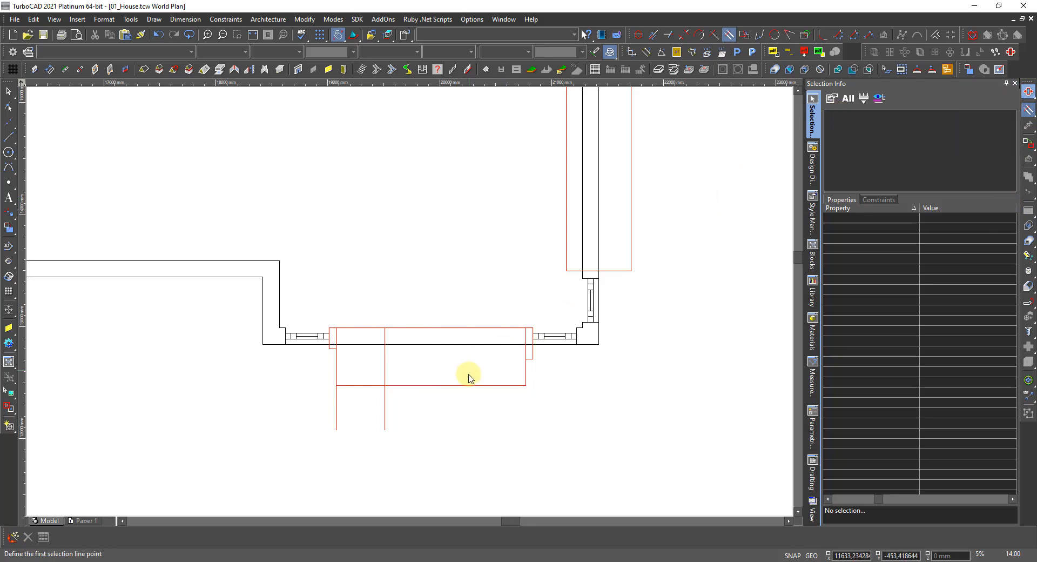
{"action": "left_click", "coordinate": [387, 401]}
{"action": "left_click", "coordinate": [387, 401]}
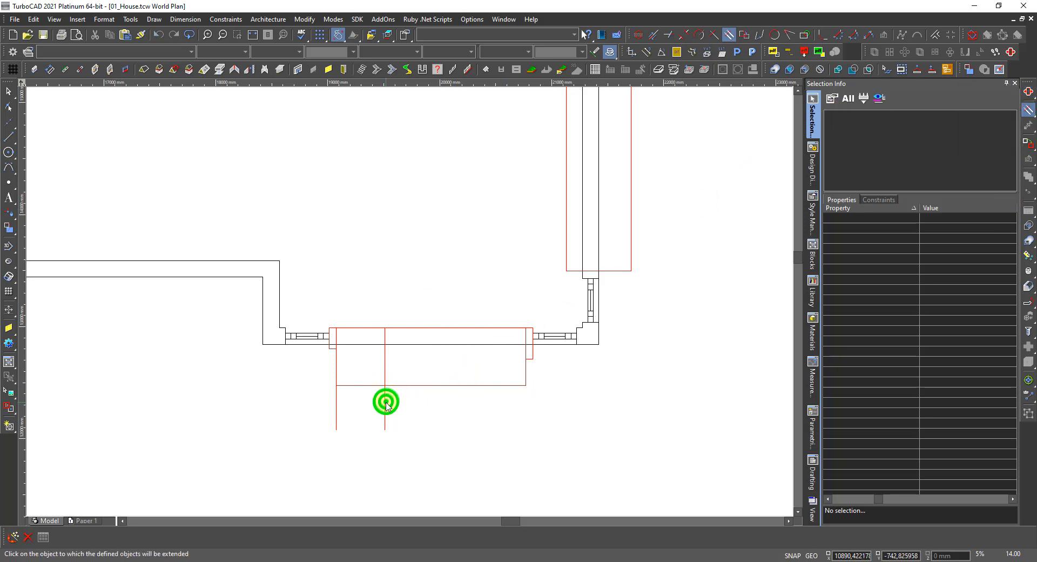
{"action": "left_click", "coordinate": [385, 402]}
{"action": "key", "text": "Escape"}
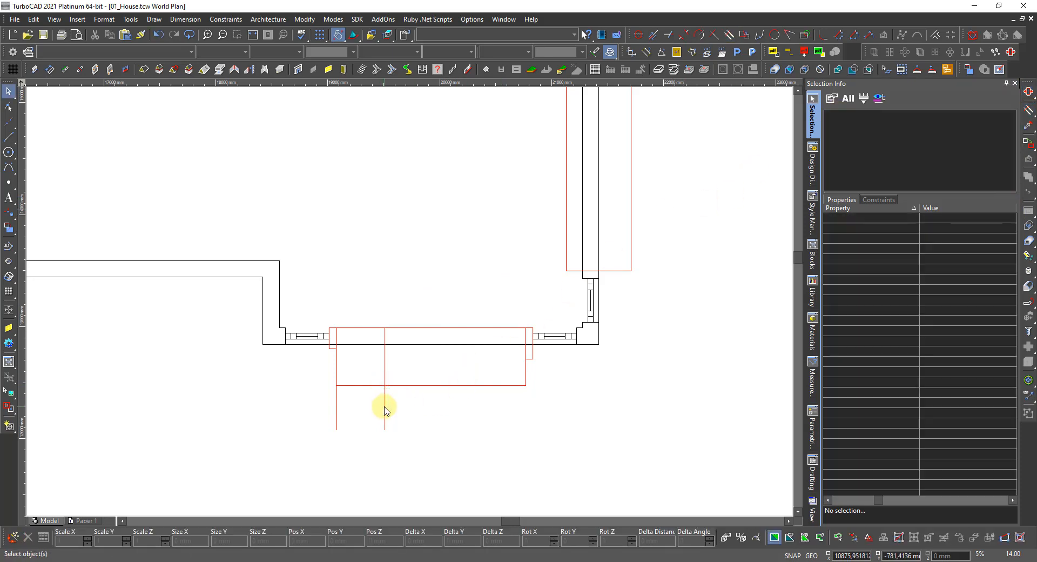
Mirror a copy of the offset vertical guide line about the vertical centreline of the front red rectangle.
{"action": "left_click", "coordinate": [385, 410]}
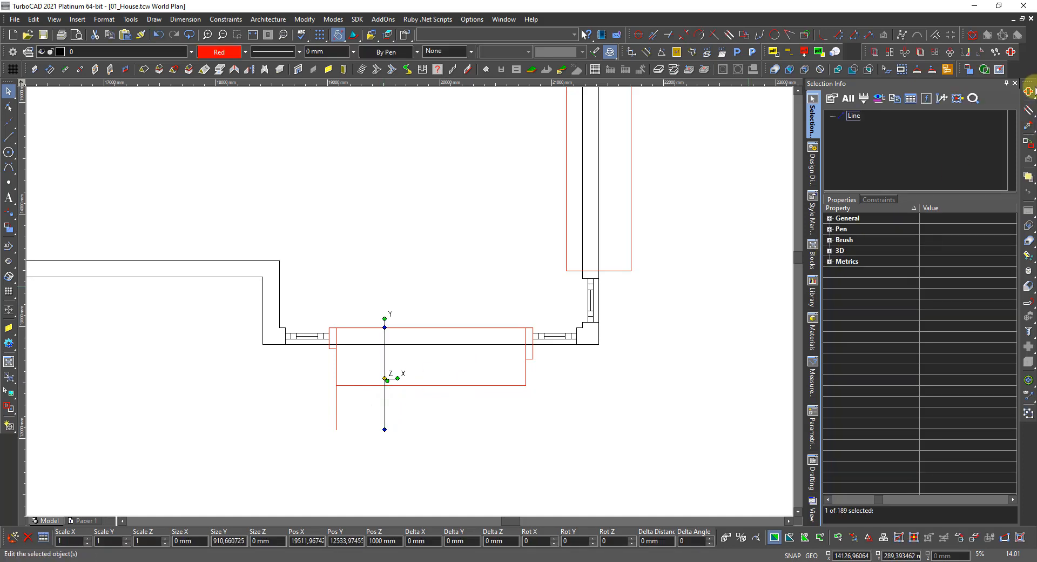
{"action": "left_click", "coordinate": [1029, 90]}
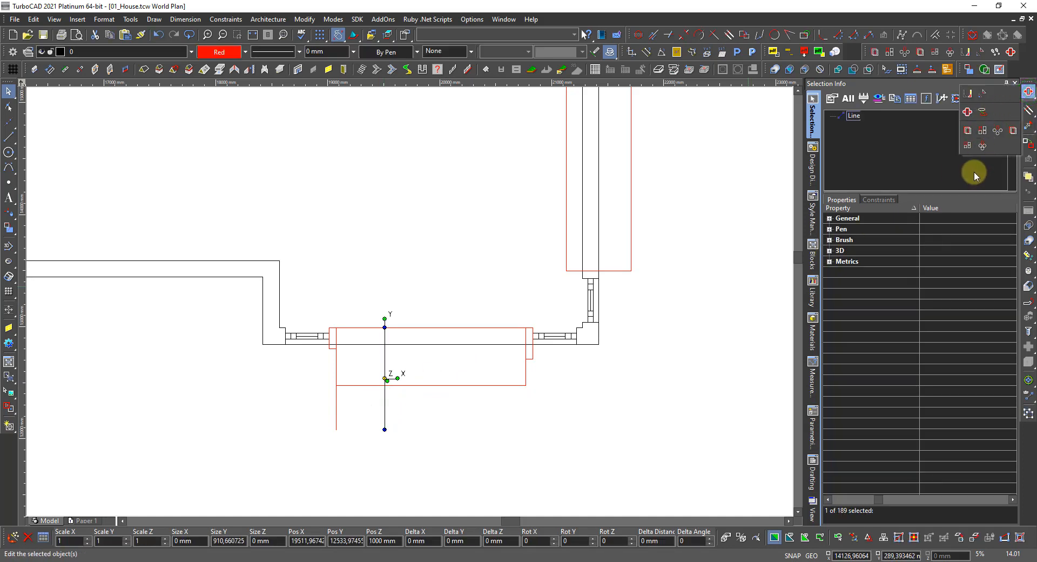
{"action": "left_click", "coordinate": [967, 93]}
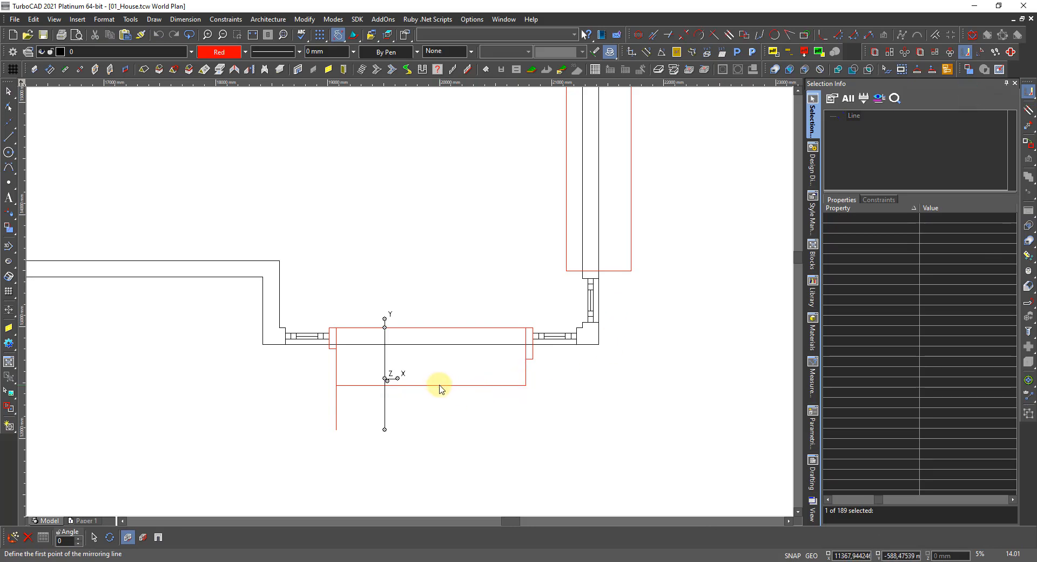
{"action": "left_click", "coordinate": [431, 384]}
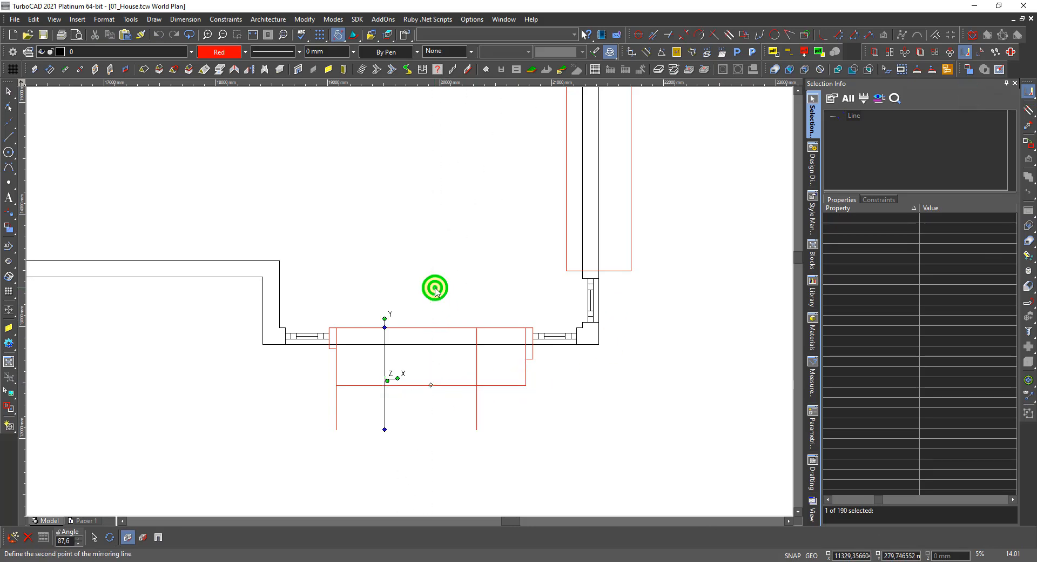
{"action": "left_click", "coordinate": [437, 291]}
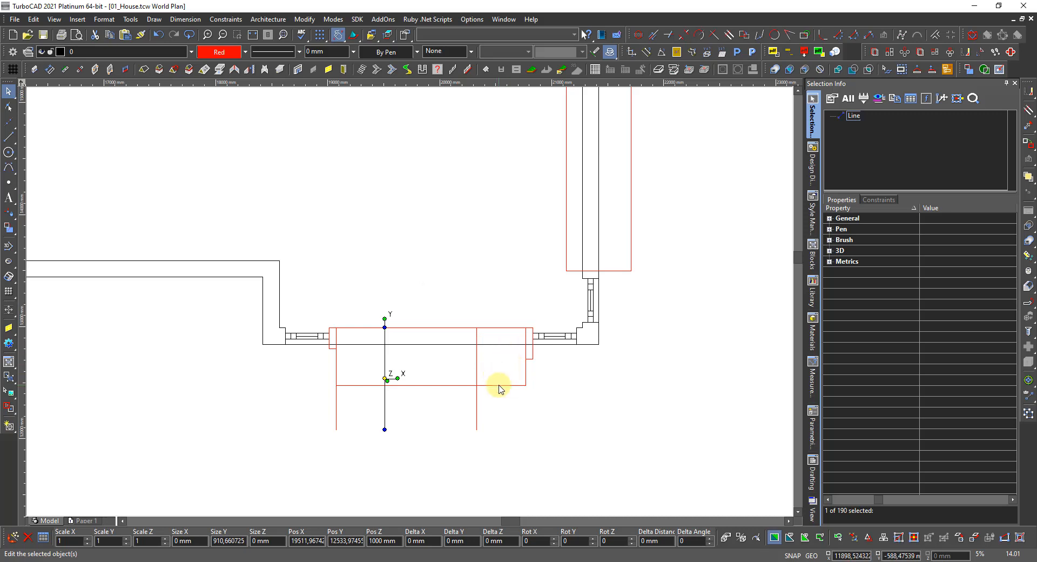
{"action": "key", "text": "Escape"}
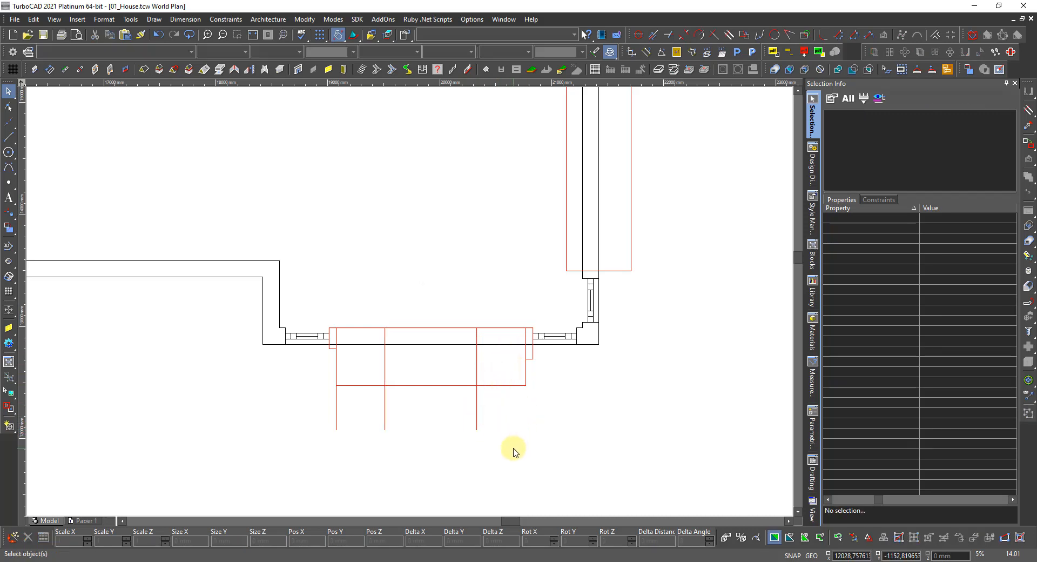
Copy the three vertical guide lines to the empty area outside the bay's side wall.
{"action": "left_click_drag", "start_coordinate": [513, 449], "coordinate": [314, 415]}
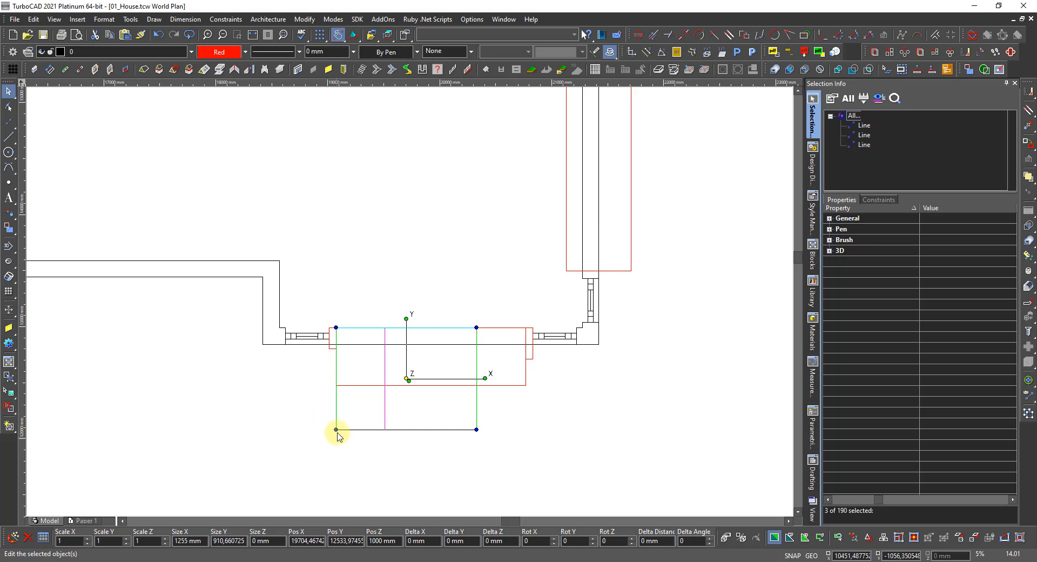
{"action": "left_click", "coordinate": [867, 538]}
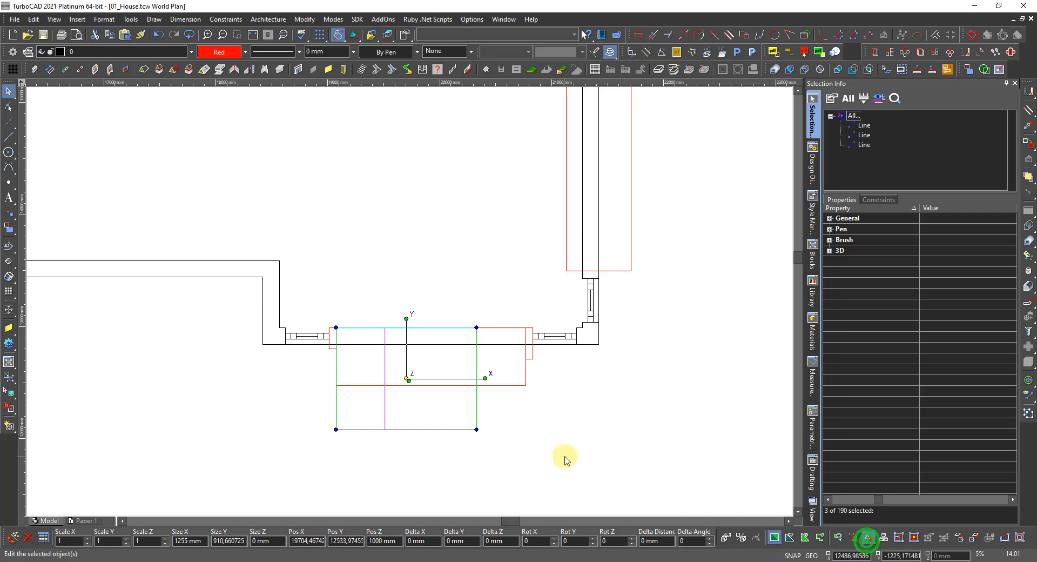
{"action": "left_click", "coordinate": [407, 378]}
{"action": "scroll", "coordinate": [406, 378], "scroll_direction": "down", "scroll_amount": 2}
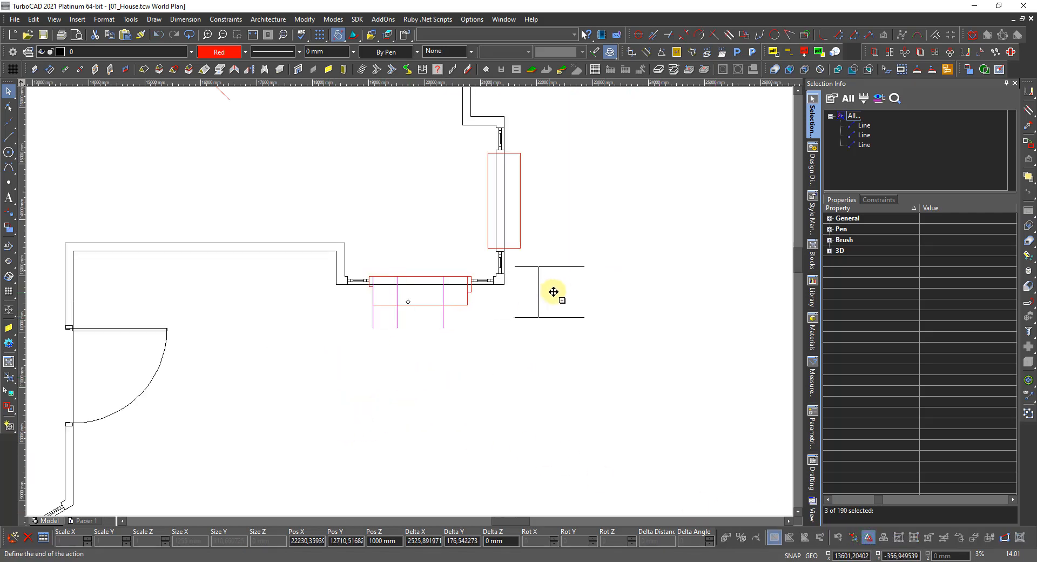
{"action": "left_click", "coordinate": [572, 292]}
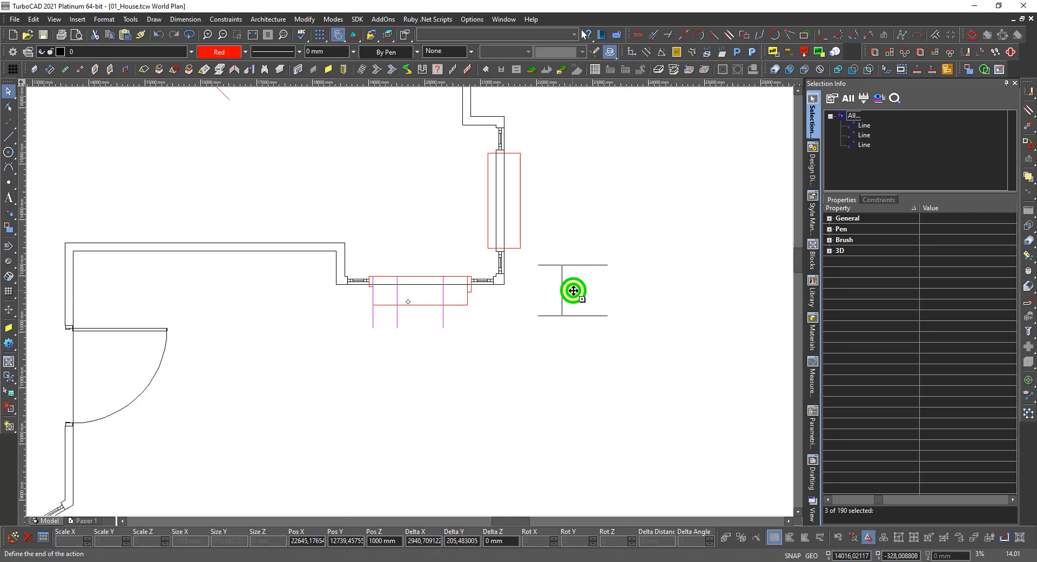
{"action": "left_click", "coordinate": [864, 537]}
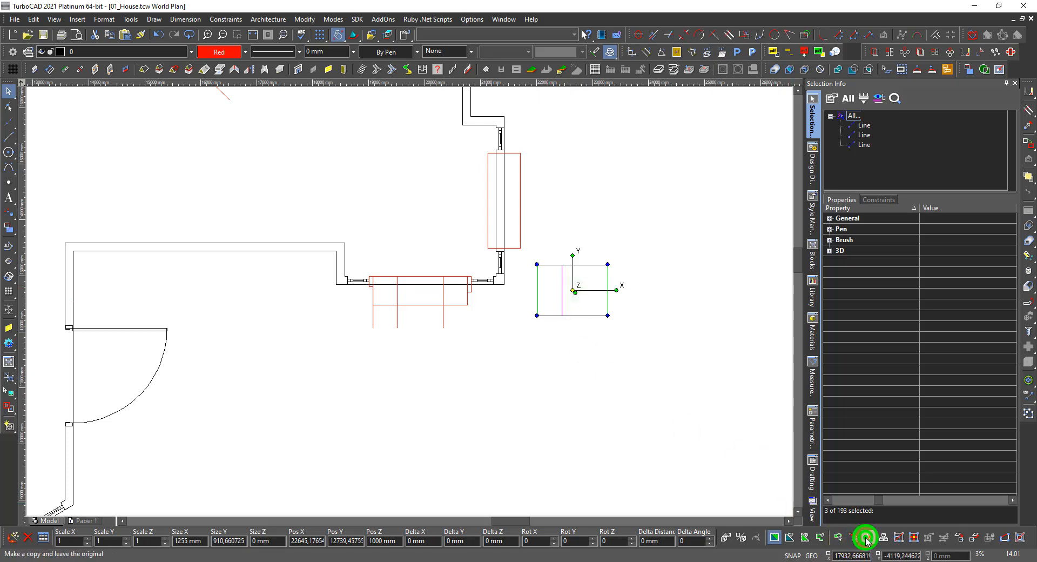
Rotate the copied guide lines 90° and move them by their lower-left corner onto the side red rectangle's lower-left corner.
{"action": "left_click", "coordinate": [617, 292]}
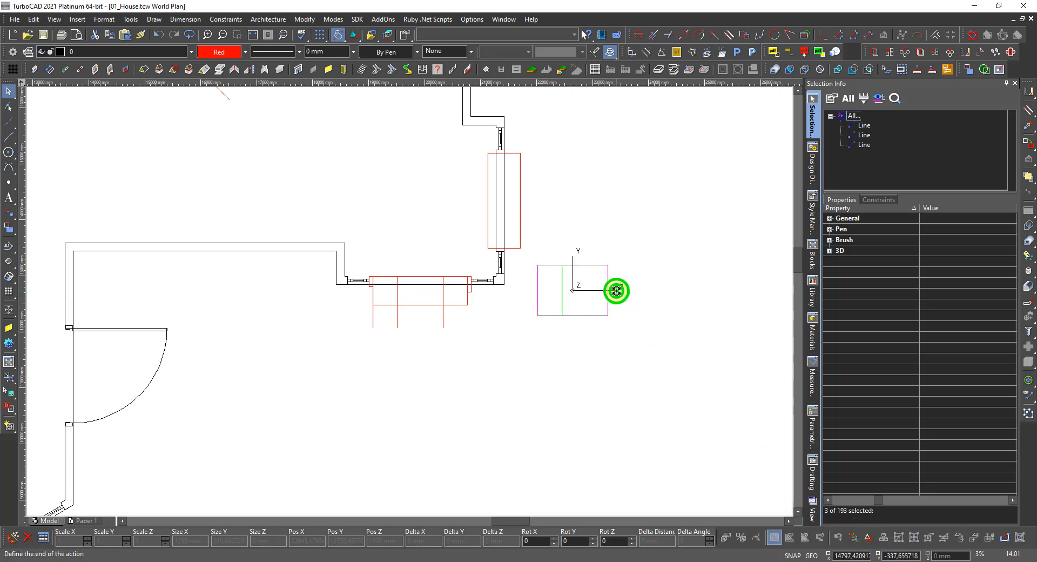
{"action": "left_click", "coordinate": [569, 168]}
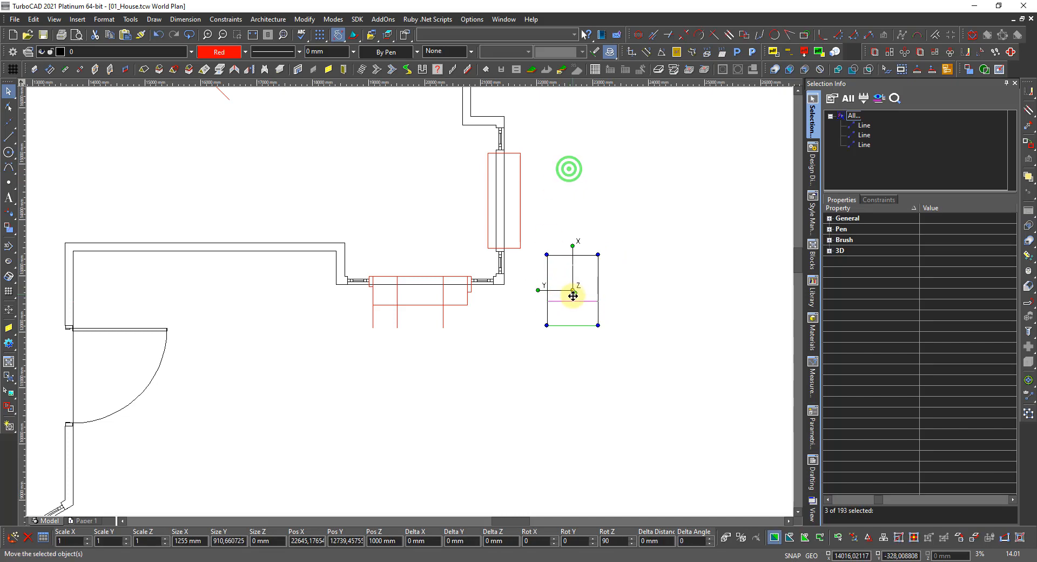
{"action": "key", "text": "d"}
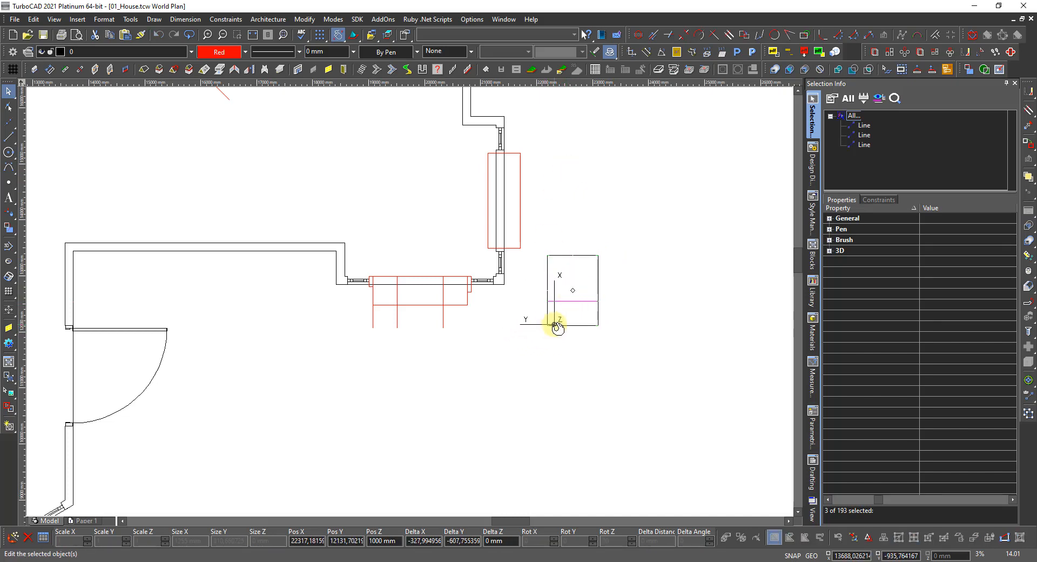
{"action": "key", "text": "v"}
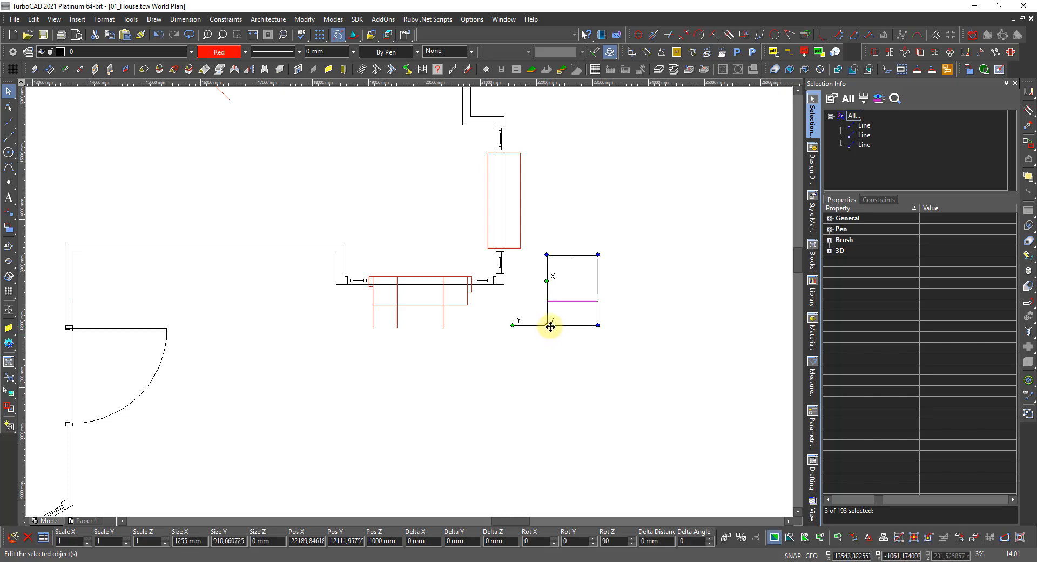
{"action": "left_click", "coordinate": [547, 325]}
{"action": "scroll", "coordinate": [490, 252], "scroll_direction": "up", "scroll_amount": 2}
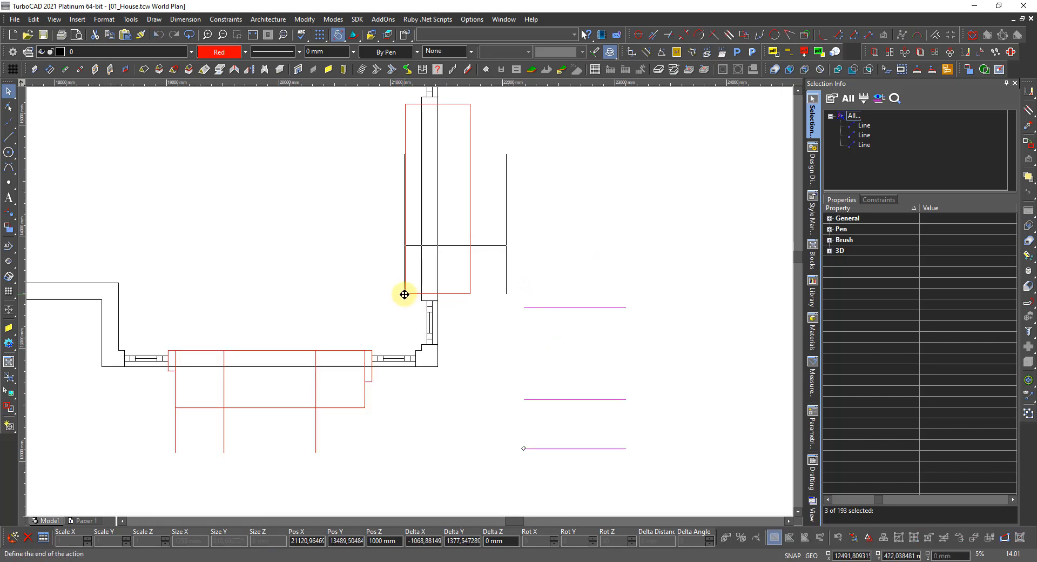
{"action": "left_click", "coordinate": [405, 294]}
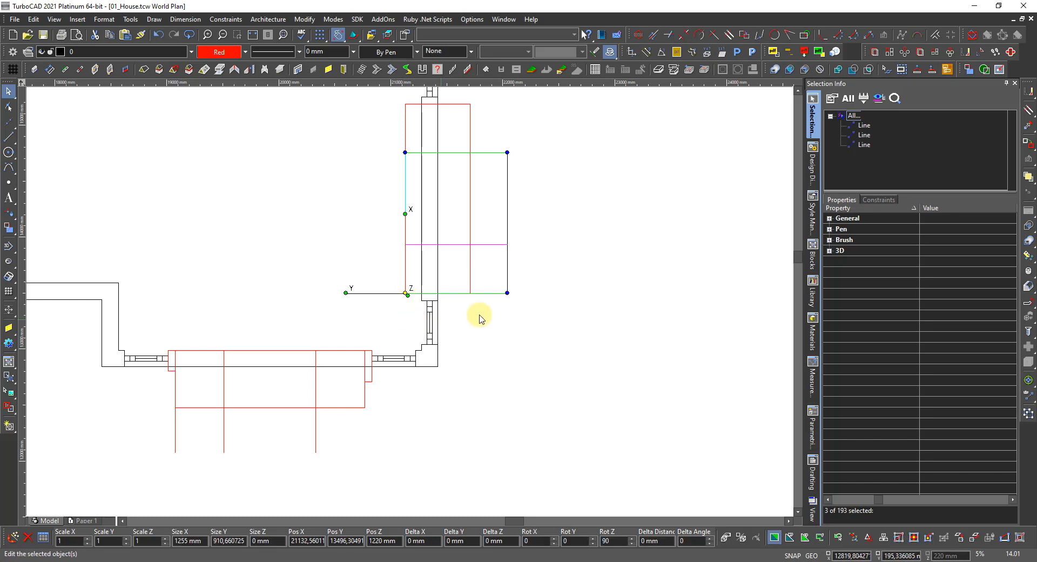
{"action": "left_click", "coordinate": [486, 292]}
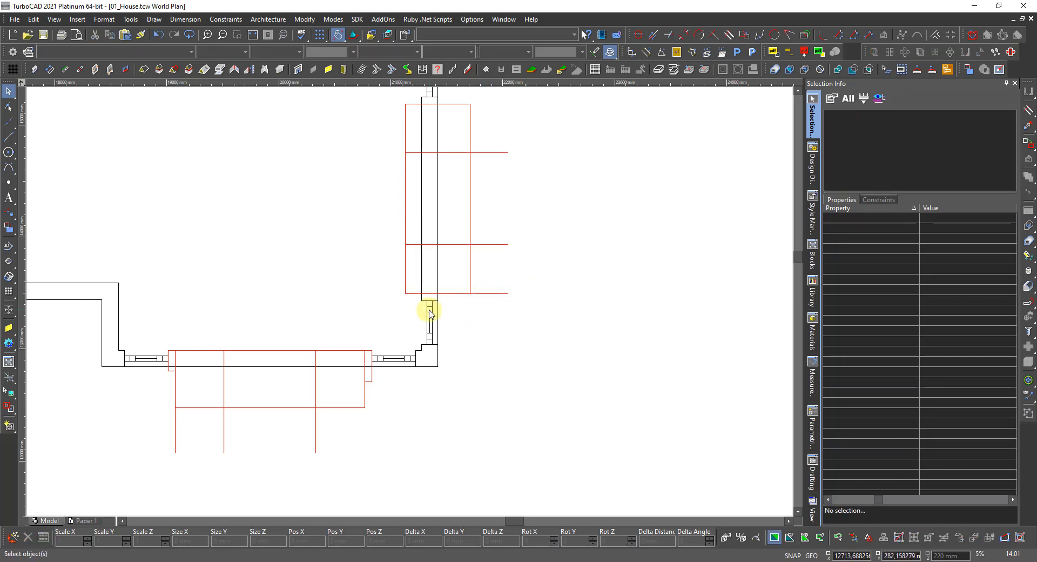
Try to insert the 870 × 1020 mm window in the bay's front wall at the first inner guide line.
{"action": "scroll", "coordinate": [429, 310], "scroll_direction": "down", "scroll_amount": 2}
{"action": "scroll", "coordinate": [301, 340], "scroll_direction": "up", "scroll_amount": 2}
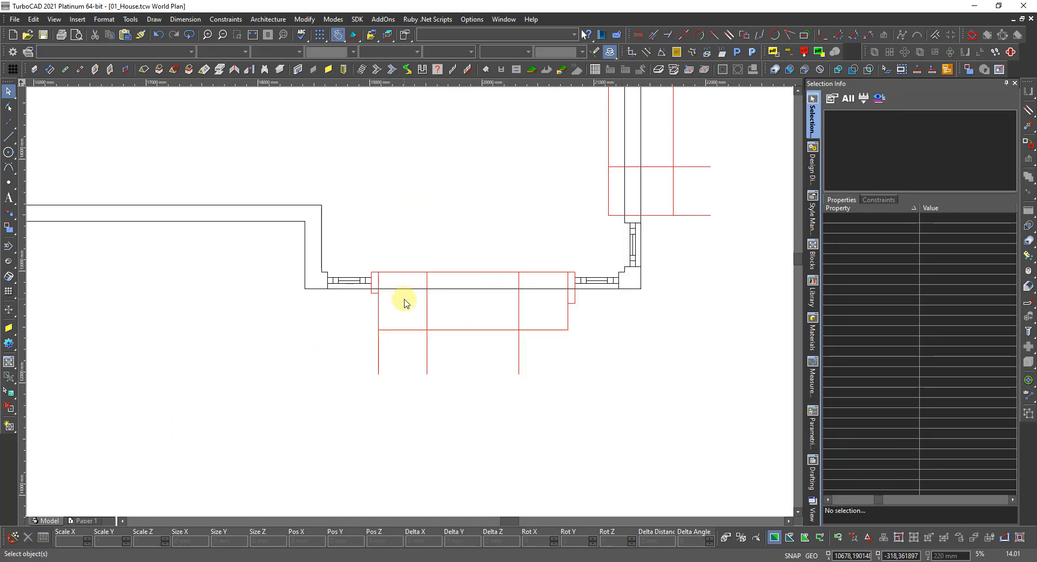
{"action": "left_click", "coordinate": [328, 70]}
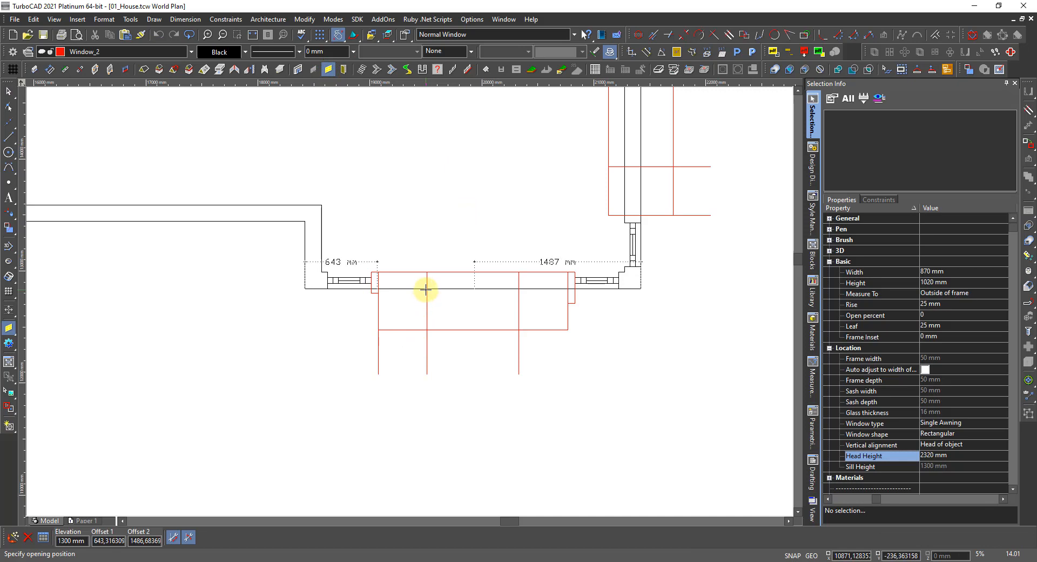
{"action": "left_click", "coordinate": [426, 289]}
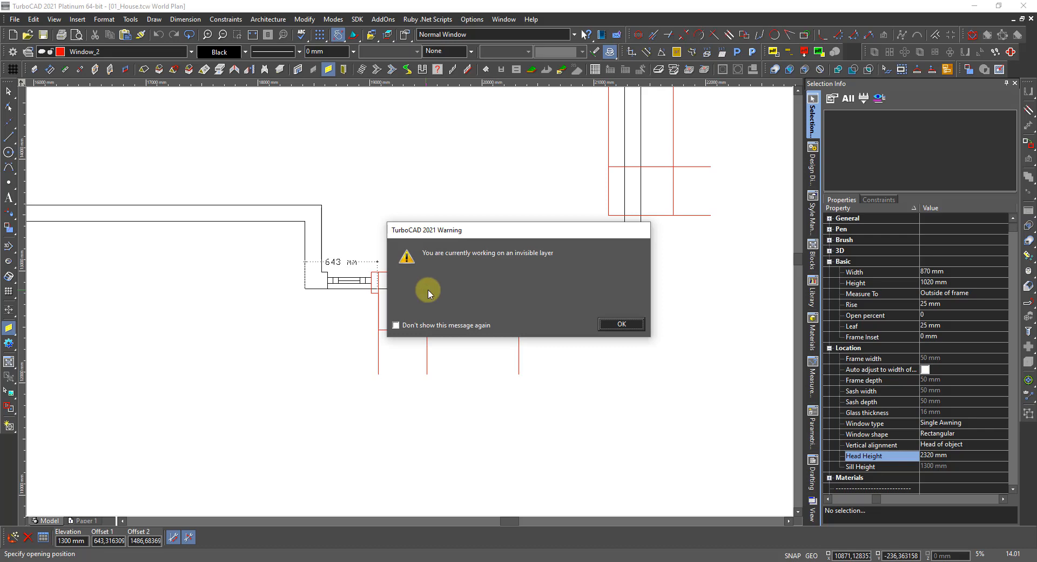
{"action": "left_click", "coordinate": [619, 323]}
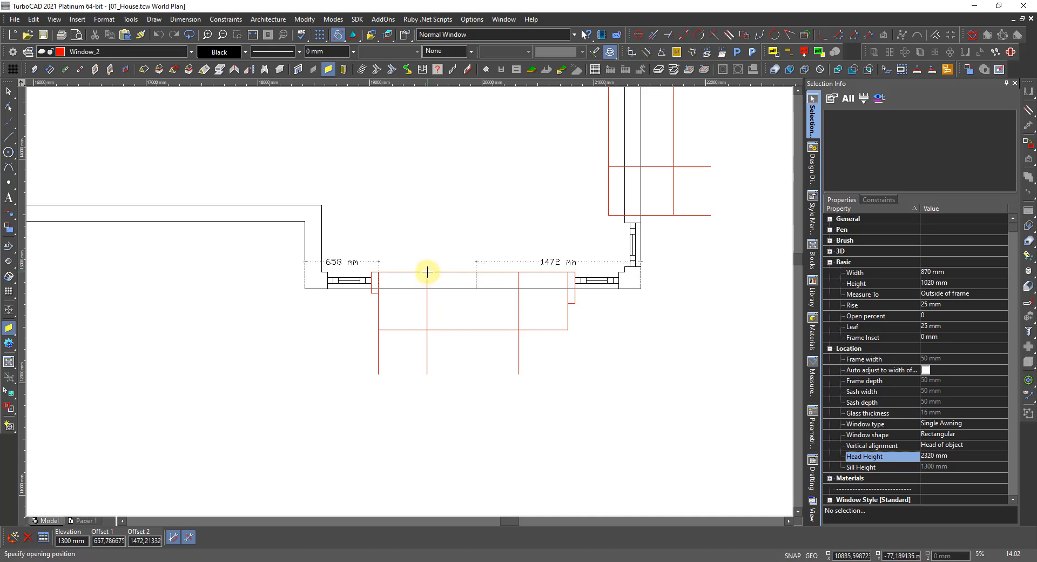
{"action": "left_click", "coordinate": [426, 273]}
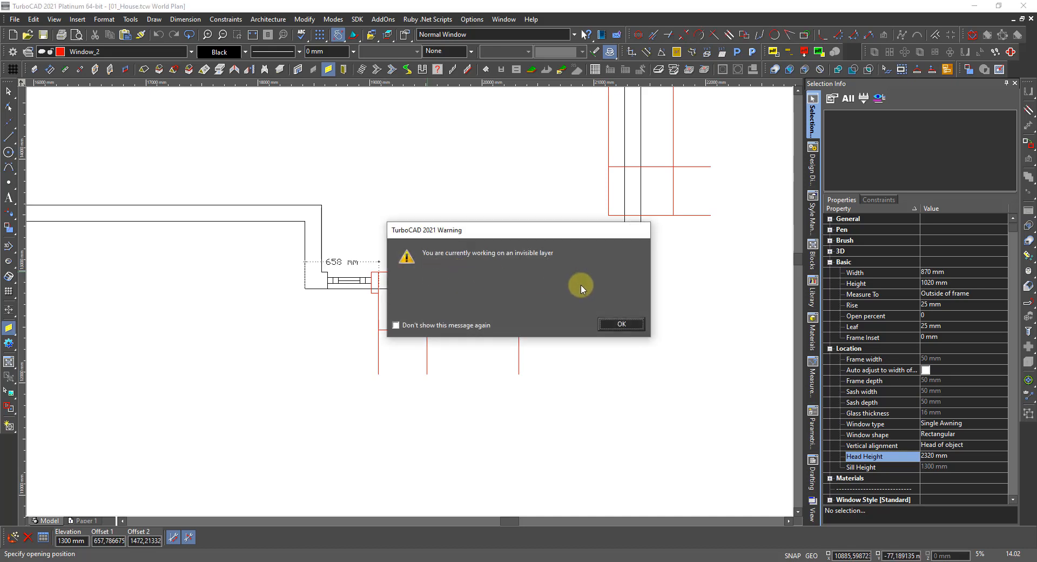
{"action": "left_click", "coordinate": [621, 324]}
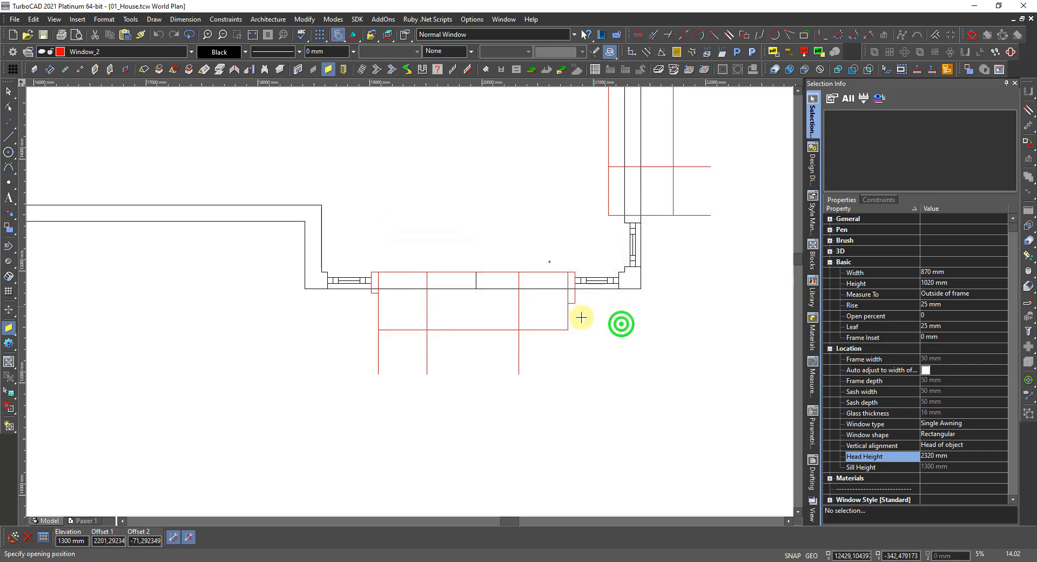
{"action": "key", "text": "Escape"}
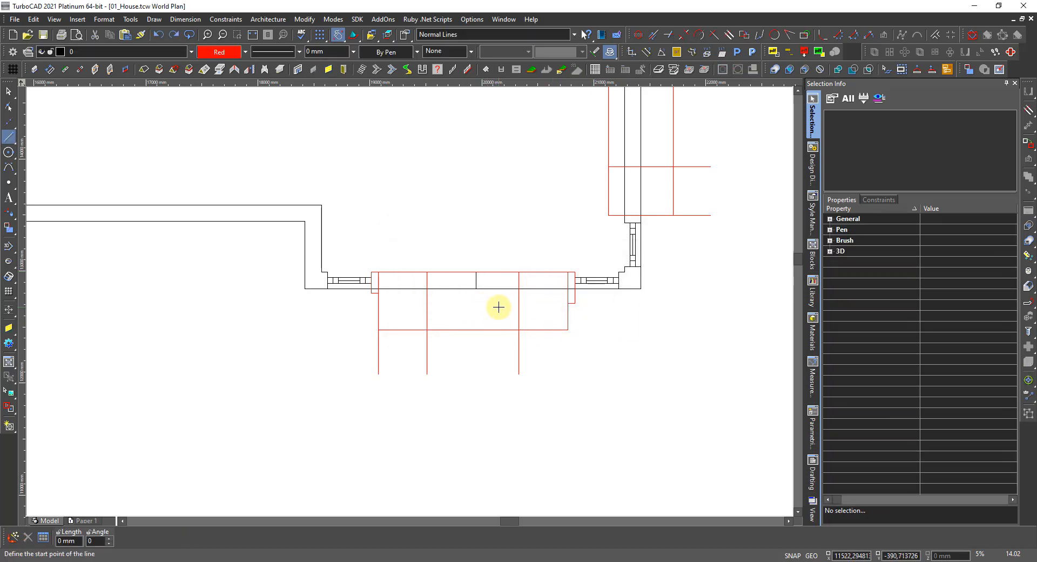
{"action": "left_click", "coordinate": [468, 373]}
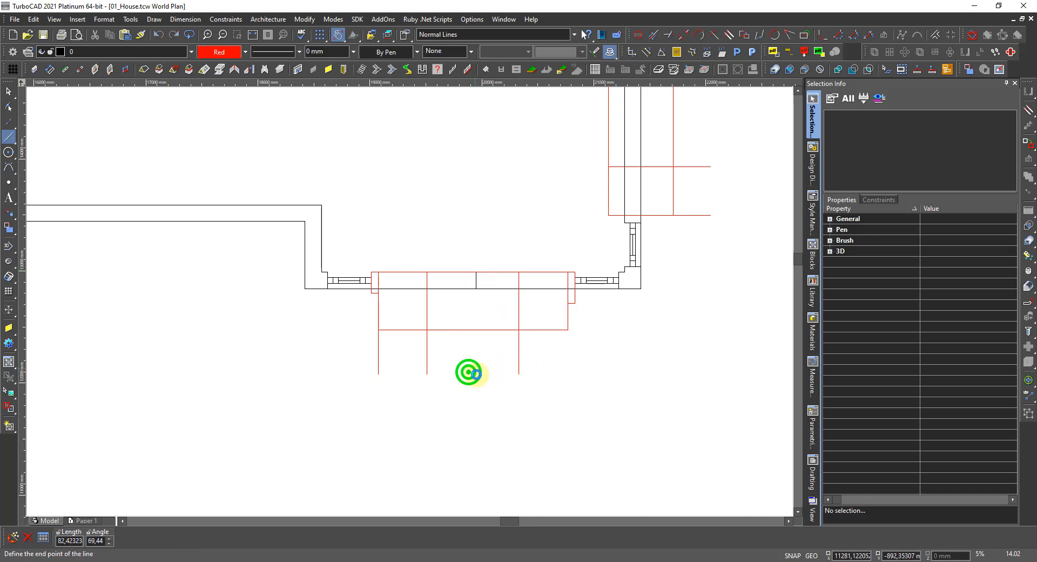
{"action": "key", "text": "space"}
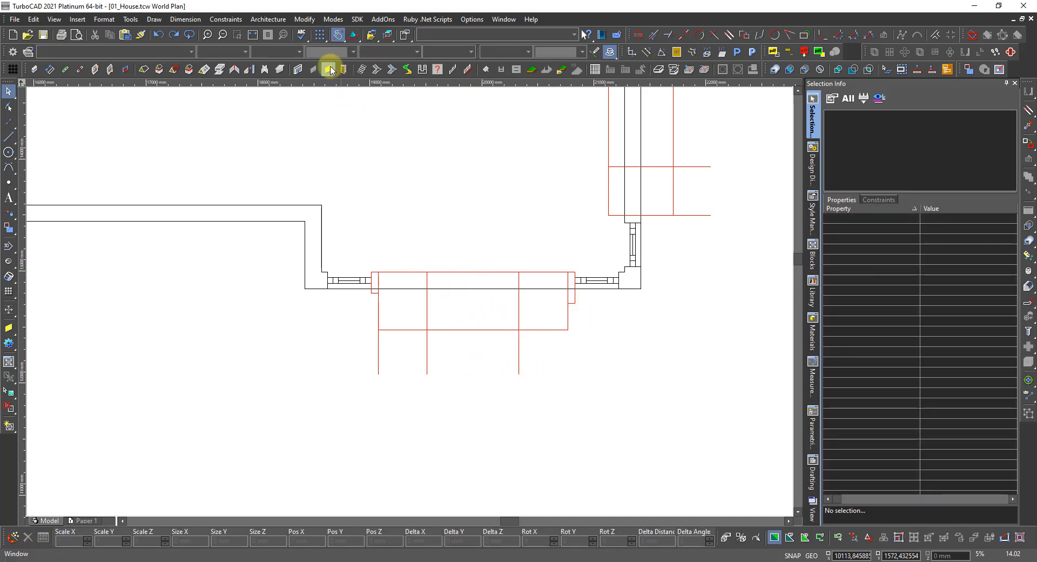
Make Window_1 the current layer and insert two 870 × 1020 mm windows in the front wall at the two inner guide lines.
{"action": "left_click", "coordinate": [328, 69]}
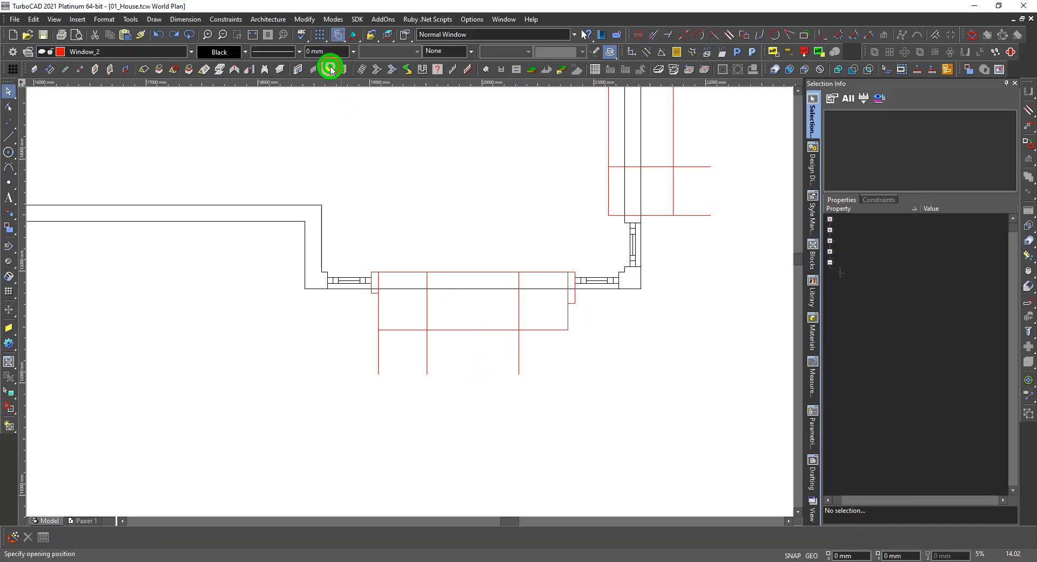
{"action": "left_click", "coordinate": [810, 162]}
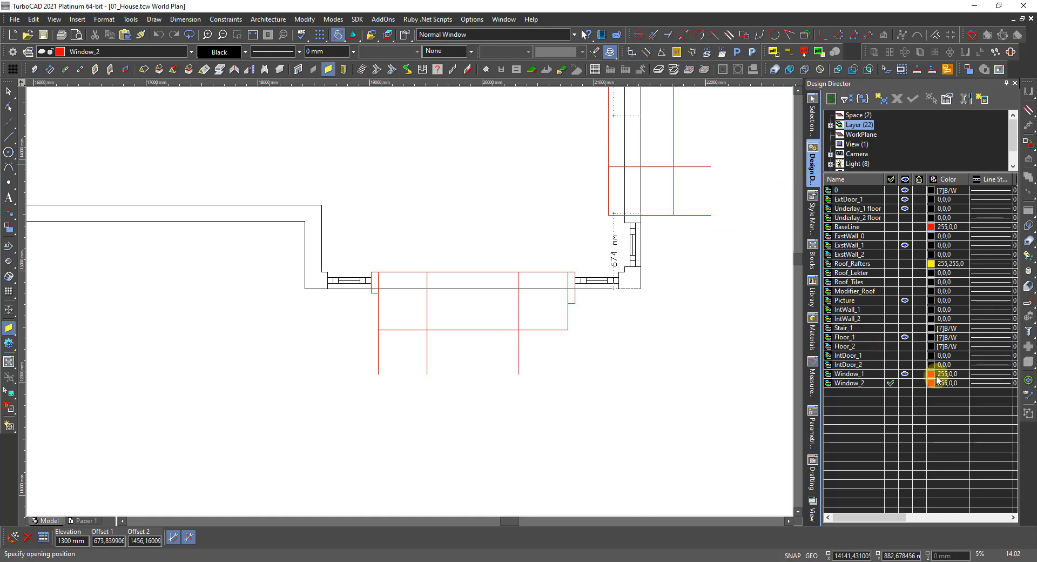
{"action": "left_click", "coordinate": [891, 373]}
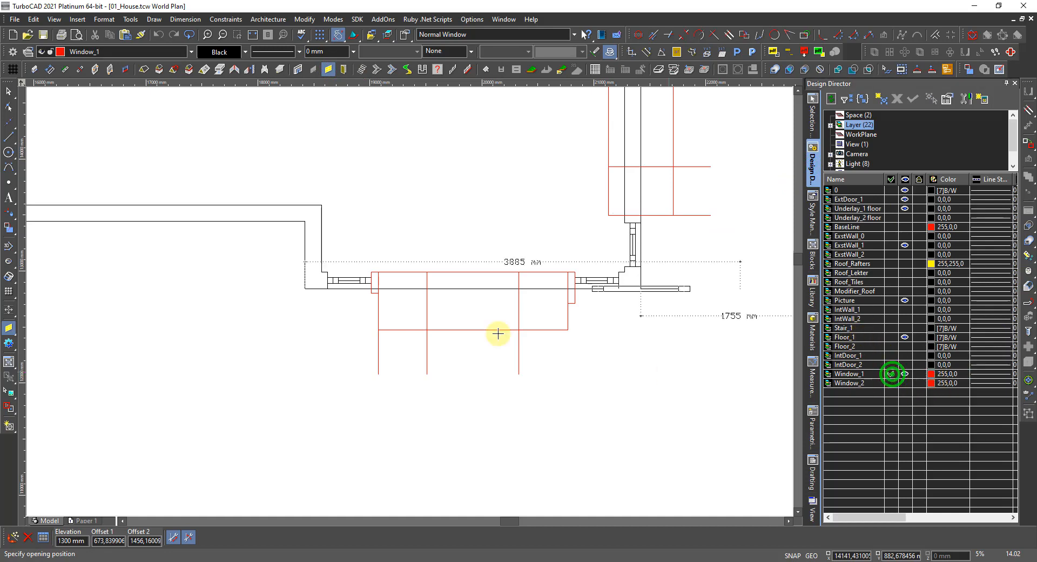
{"action": "left_click", "coordinate": [428, 271]}
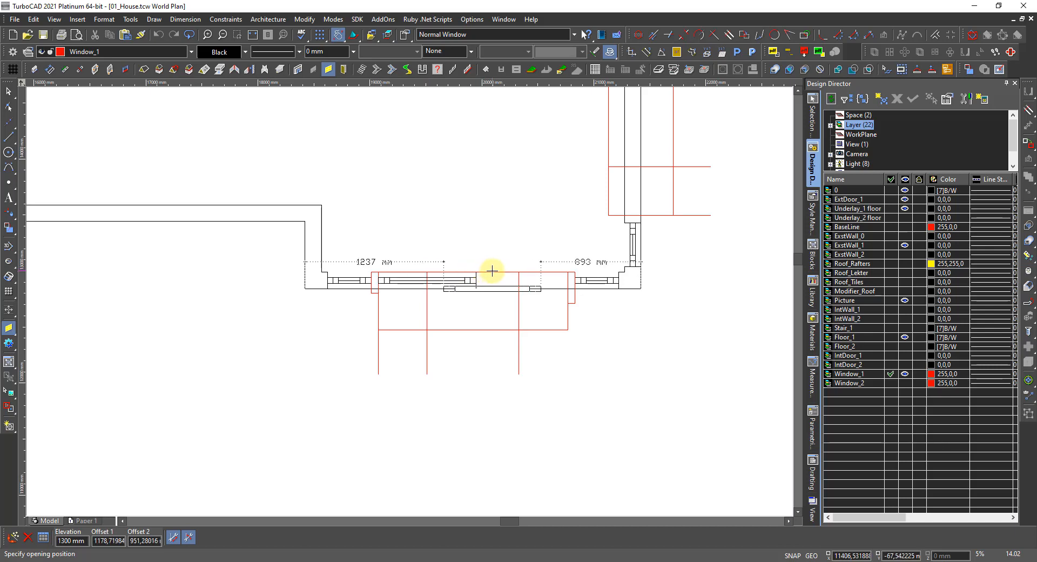
{"action": "left_click", "coordinate": [519, 271]}
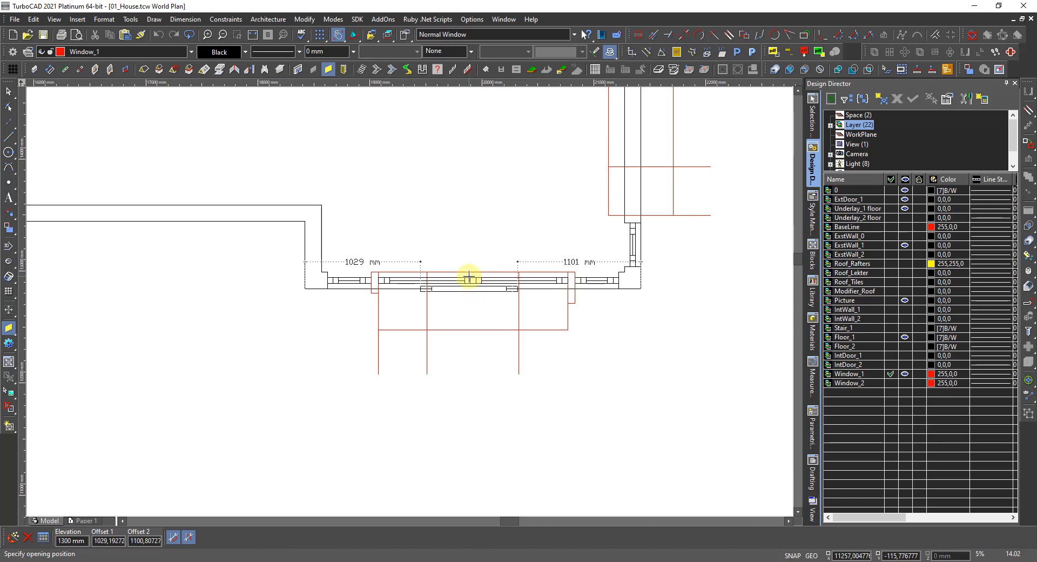
Insert two 870 × 1020 mm windows in the bay's side wall at its two inner horizontal guide lines.
{"action": "scroll", "coordinate": [470, 273], "scroll_direction": "up", "scroll_amount": 2}
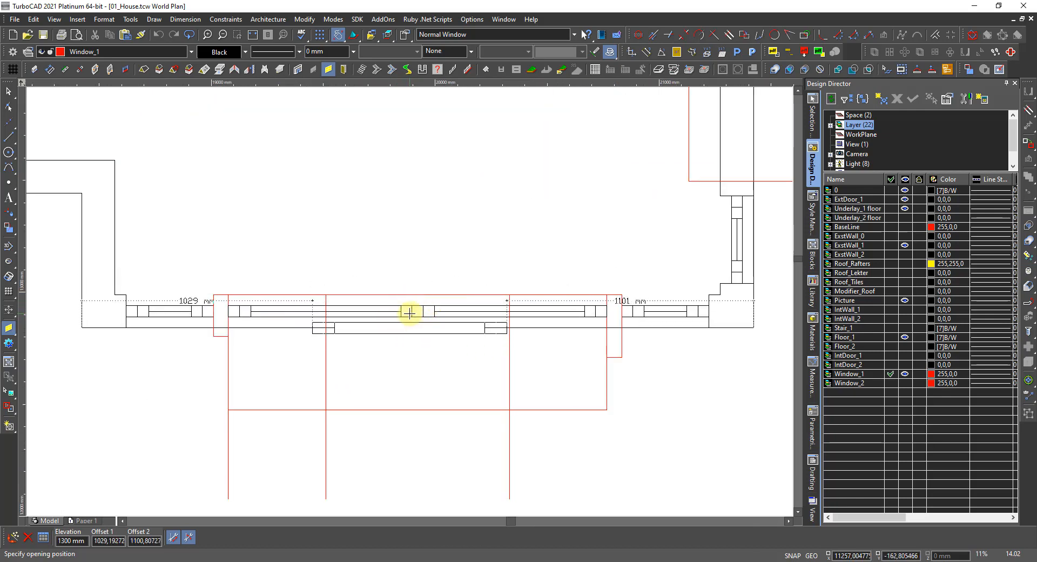
{"action": "scroll", "coordinate": [409, 305], "scroll_direction": "down", "scroll_amount": 4}
{"action": "scroll", "coordinate": [429, 284], "scroll_direction": "up", "scroll_amount": 3}
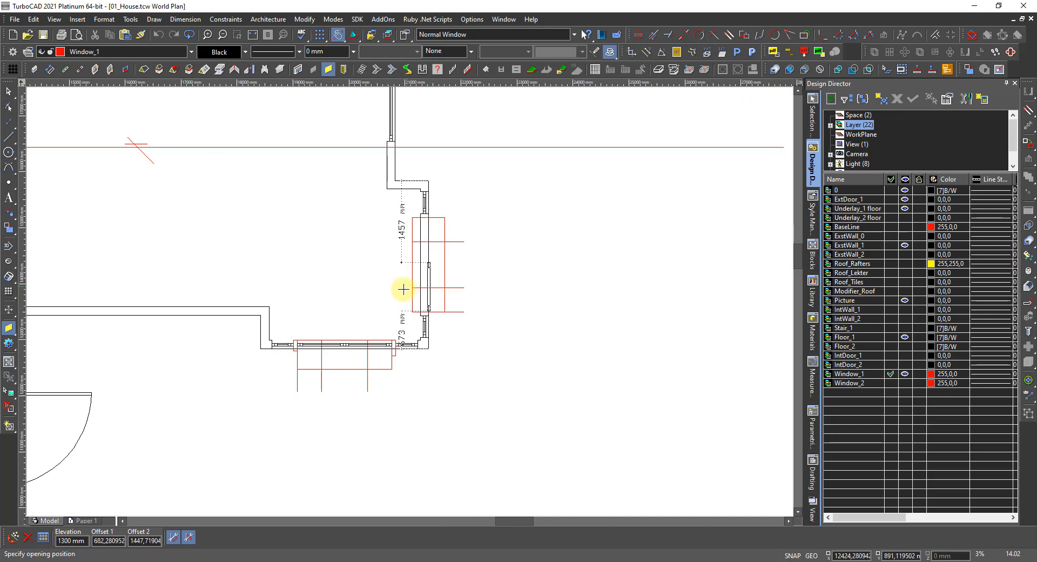
{"action": "scroll", "coordinate": [412, 286], "scroll_direction": "up", "scroll_amount": 2}
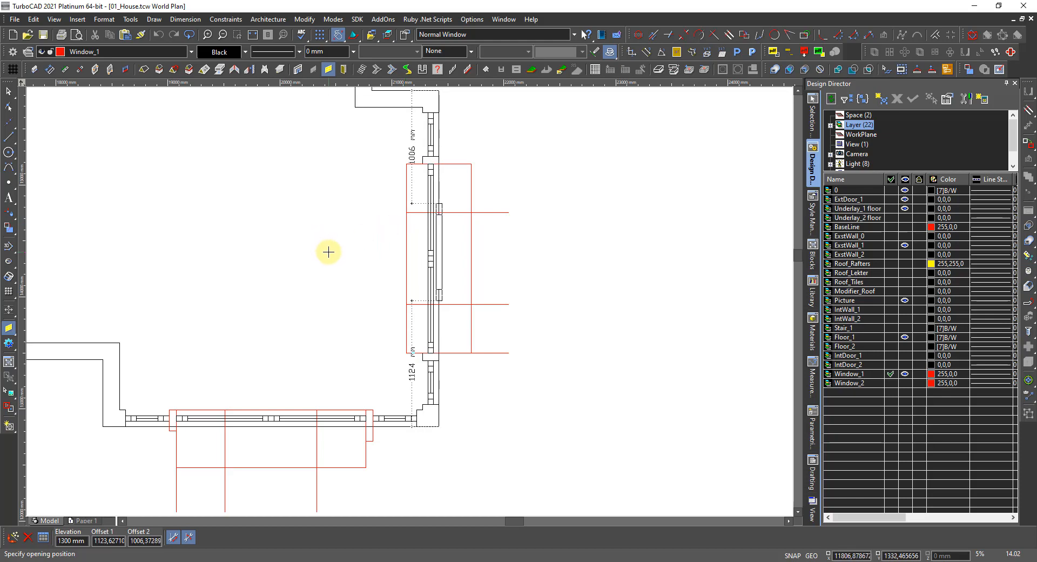
End the window insertion and calculate the lower windows' head height as 2320 − 1020 in the Windows calculator.
{"action": "key", "text": "Escape"}
{"action": "scroll", "coordinate": [271, 264], "scroll_direction": "down", "scroll_amount": 1}
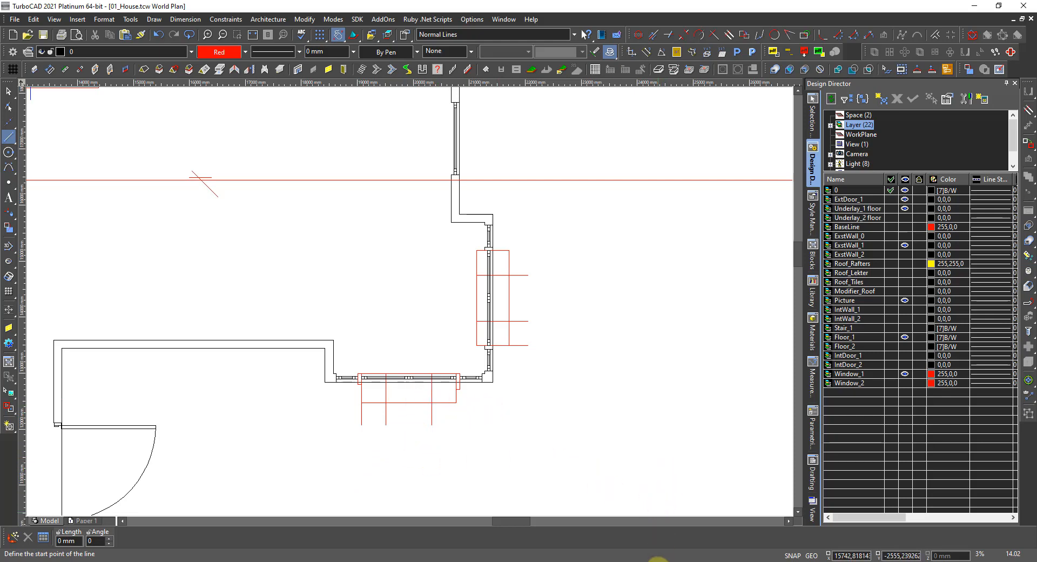
{"action": "left_click", "coordinate": [651, 561]}
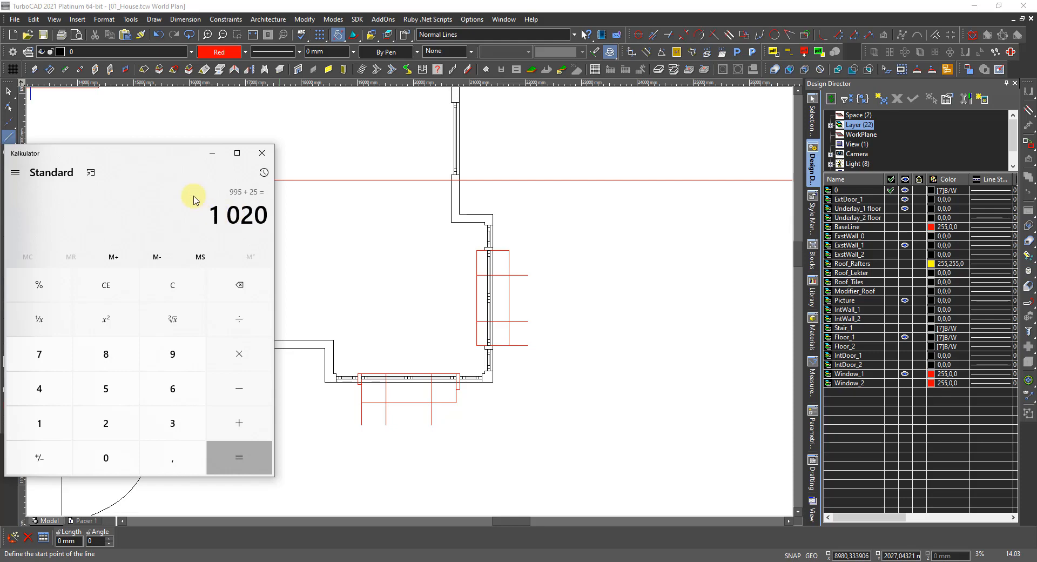
{"action": "key", "text": "Escape"}
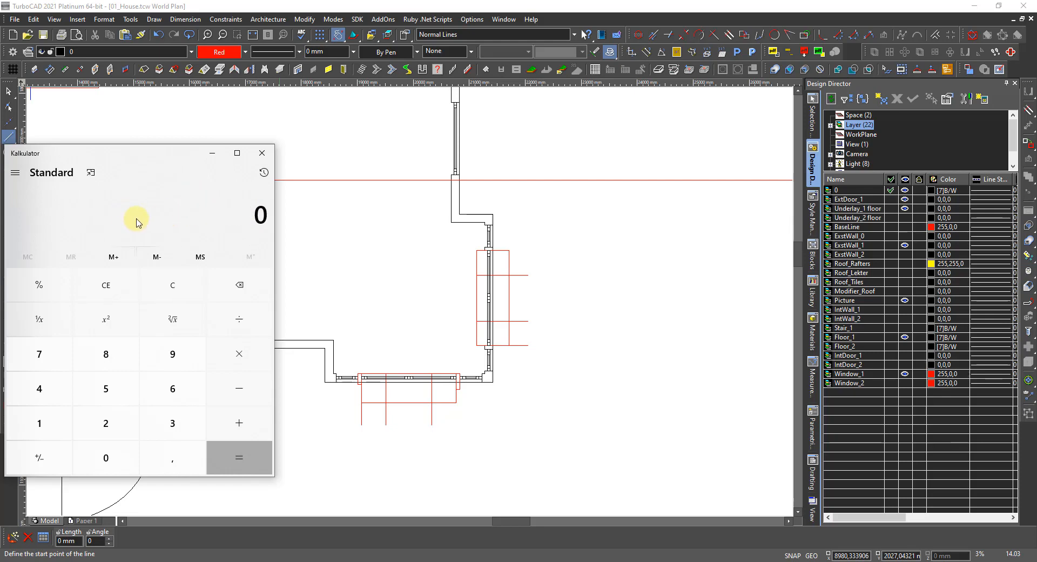
{"action": "type", "text": "2320 -"}
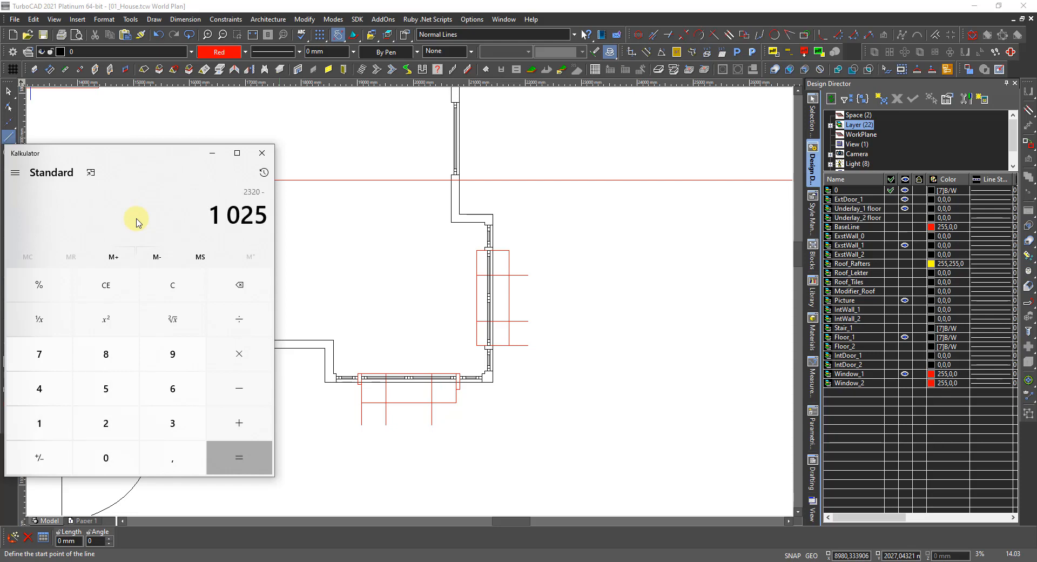
{"action": "type", "text": "0"}
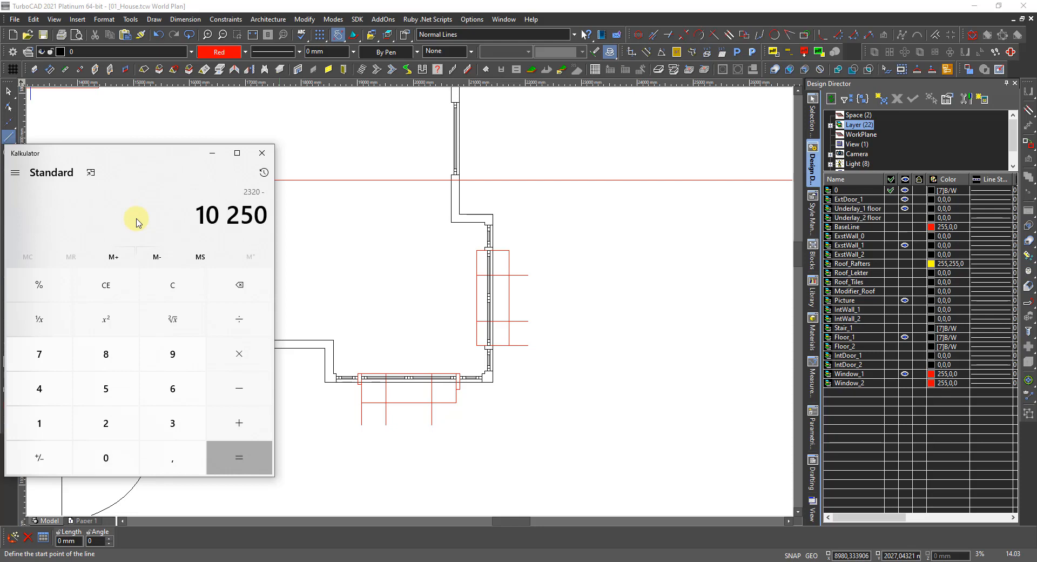
{"action": "key", "text": "BackSpace"}
{"action": "key", "text": "BackSpace"}
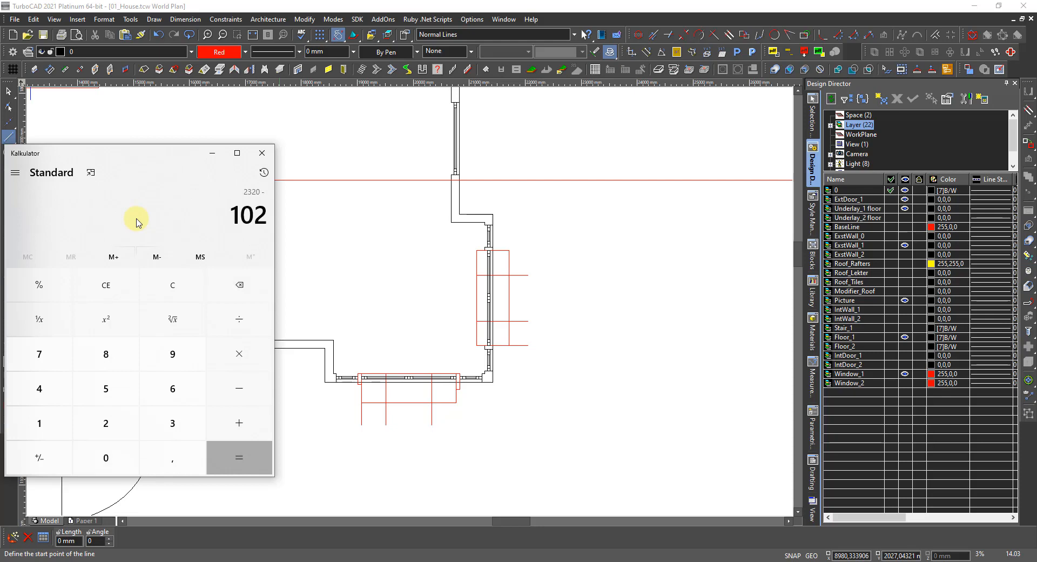
{"action": "type", "text": "0"}
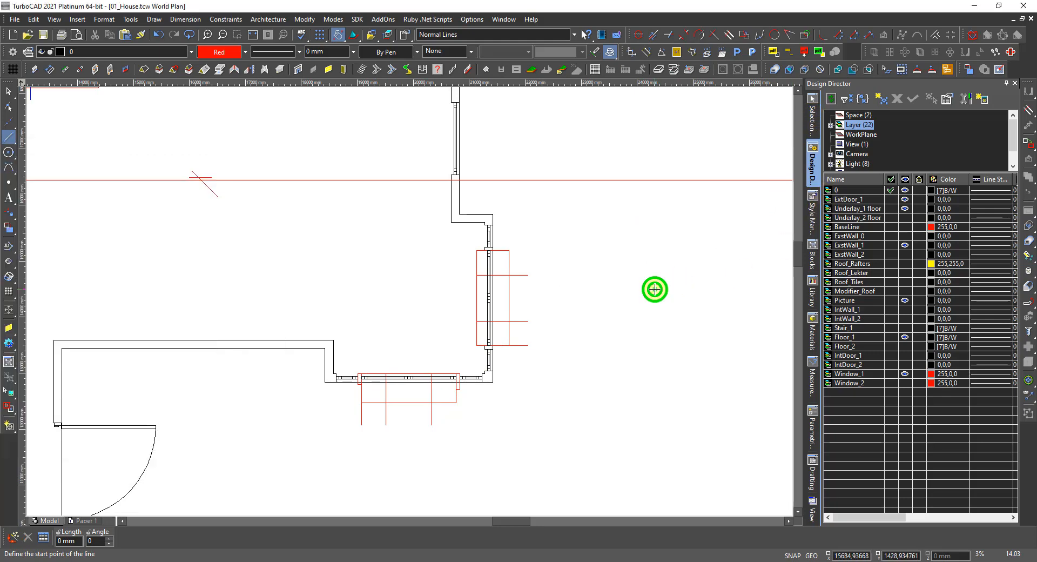
{"action": "left_click", "coordinate": [654, 289]}
Insert two 870 × 1020 mm windows with a head height of 1300 mm in the bay's front wall at its two inner guide lines.
{"action": "left_click", "coordinate": [328, 68]}
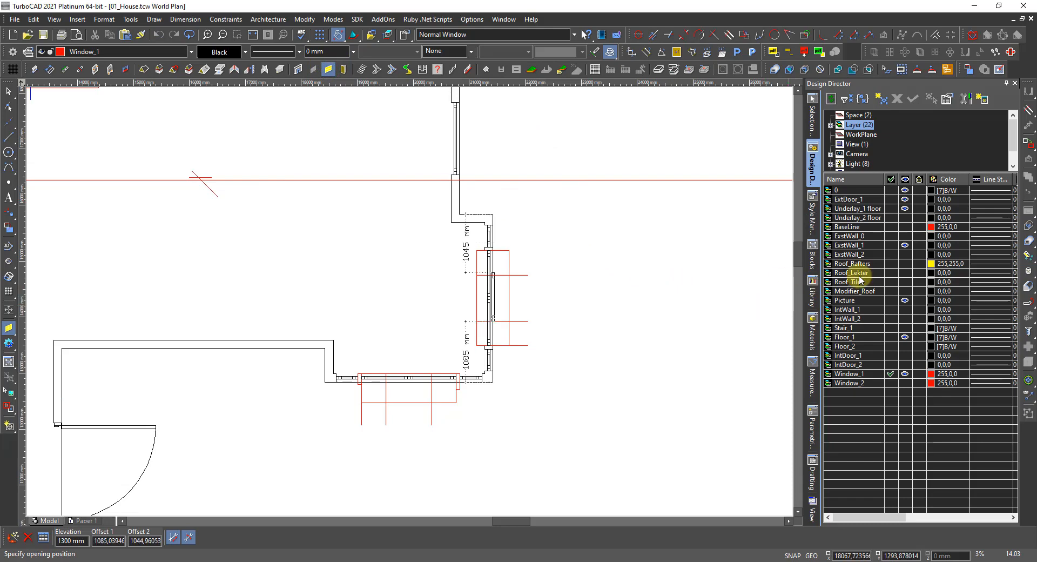
{"action": "left_click", "coordinate": [813, 127]}
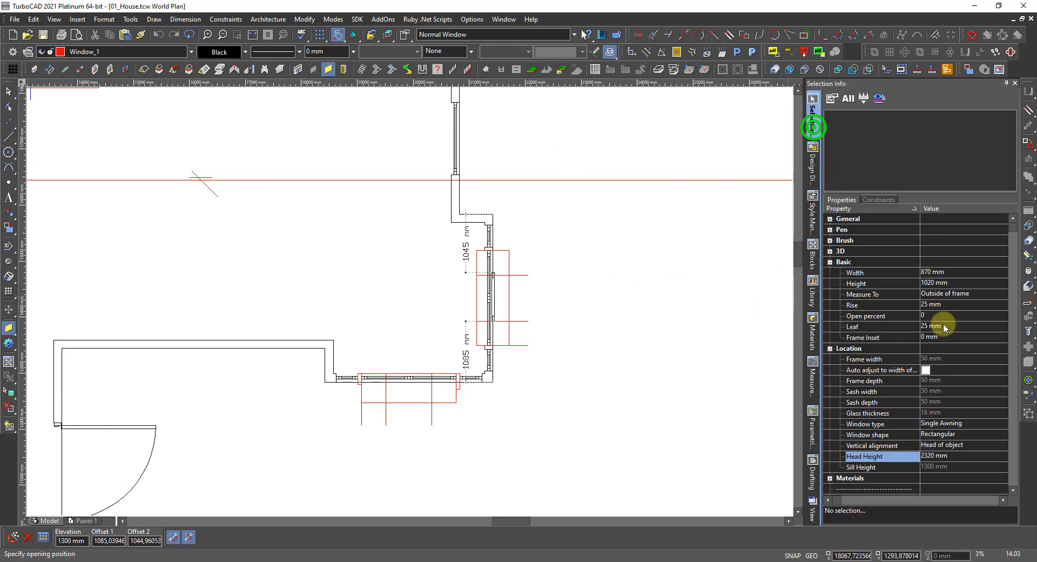
{"action": "left_click", "coordinate": [961, 454]}
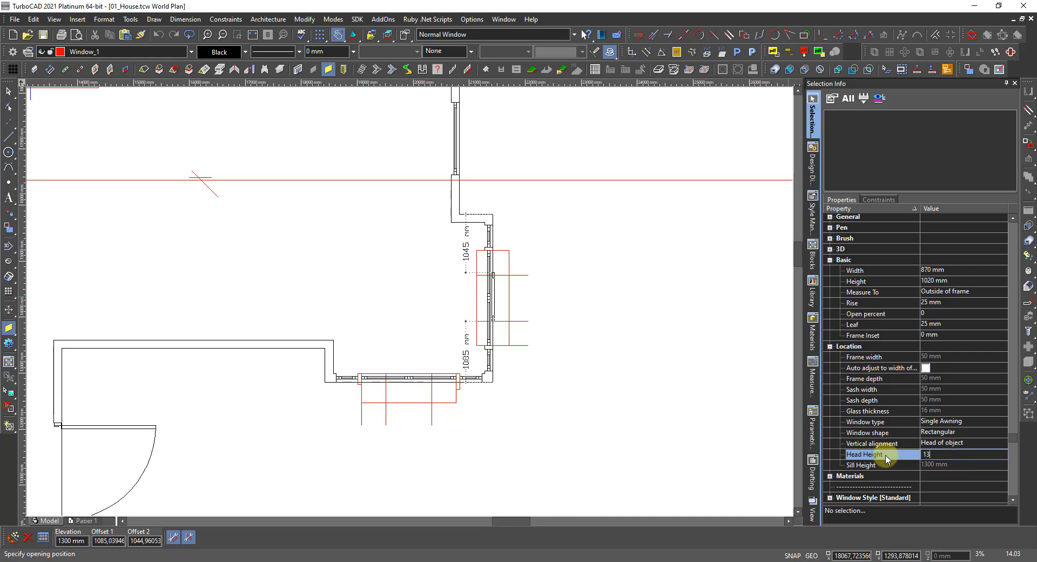
{"action": "key", "text": "Return"}
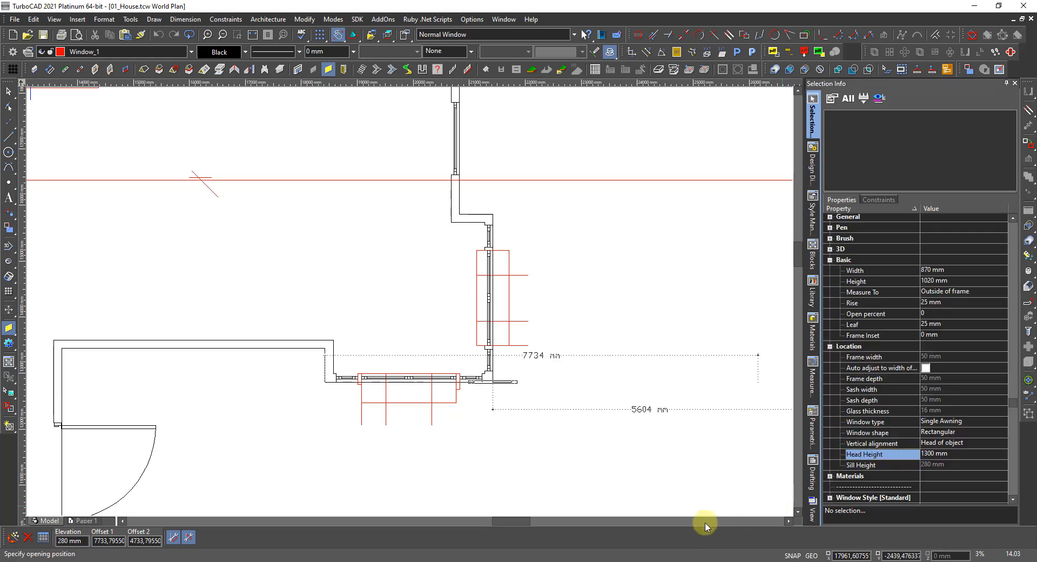
{"action": "scroll", "coordinate": [400, 377], "scroll_direction": "up", "scroll_amount": 3}
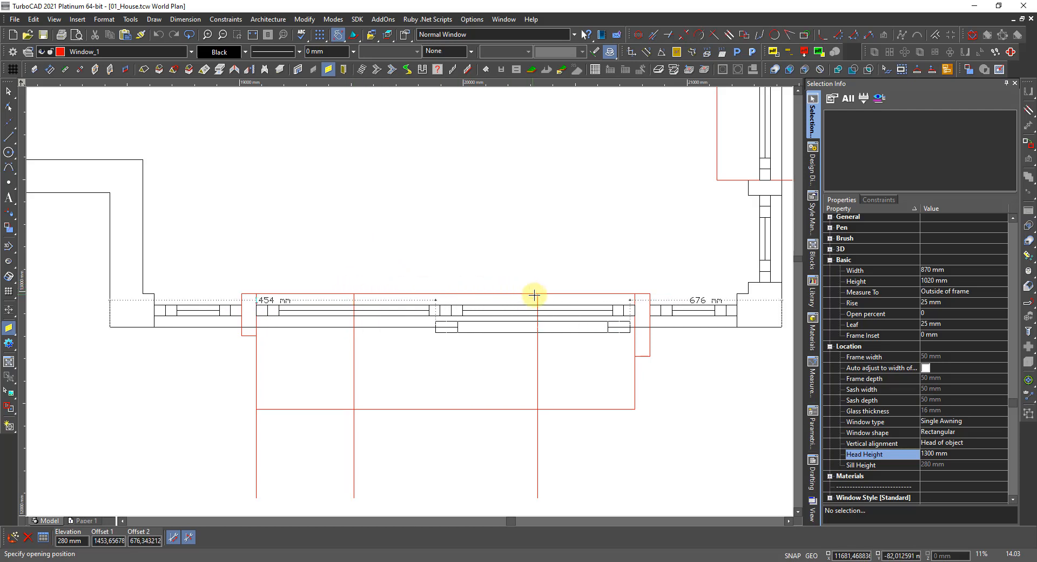
{"action": "scroll", "coordinate": [410, 284], "scroll_direction": "down", "scroll_amount": 3}
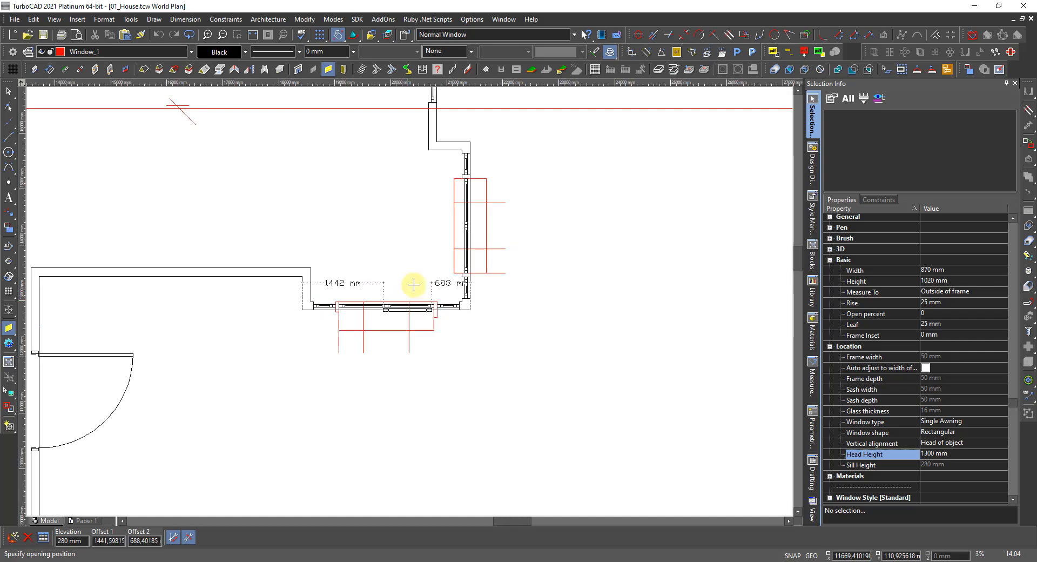
Insert two more windows with the 1300 mm head height in the bay's side wall at its inner horizontal guide lines.
{"action": "scroll", "coordinate": [405, 286], "scroll_direction": "up", "scroll_amount": 3}
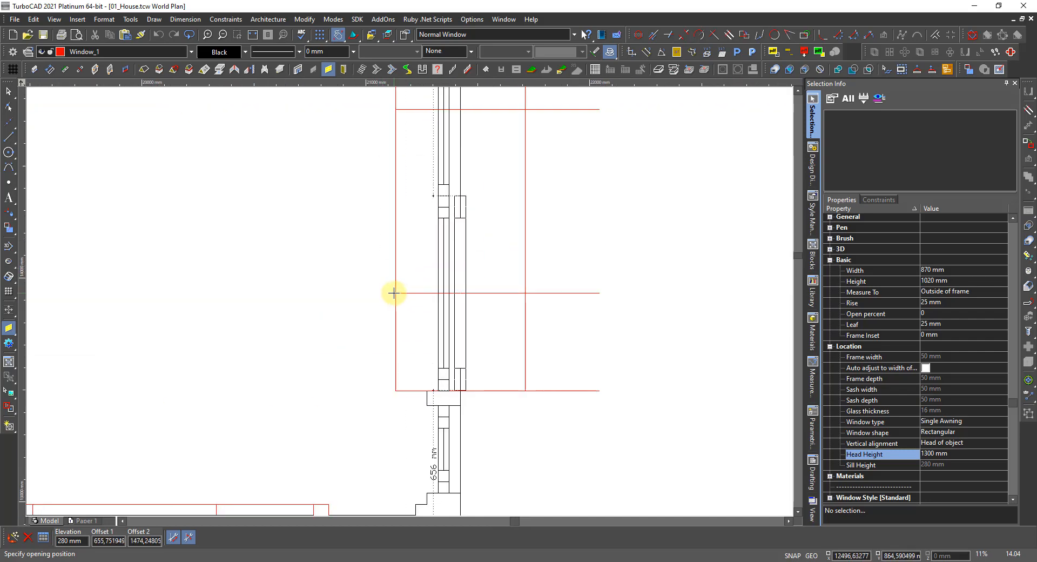
{"action": "scroll", "coordinate": [392, 276], "scroll_direction": "down", "scroll_amount": 2}
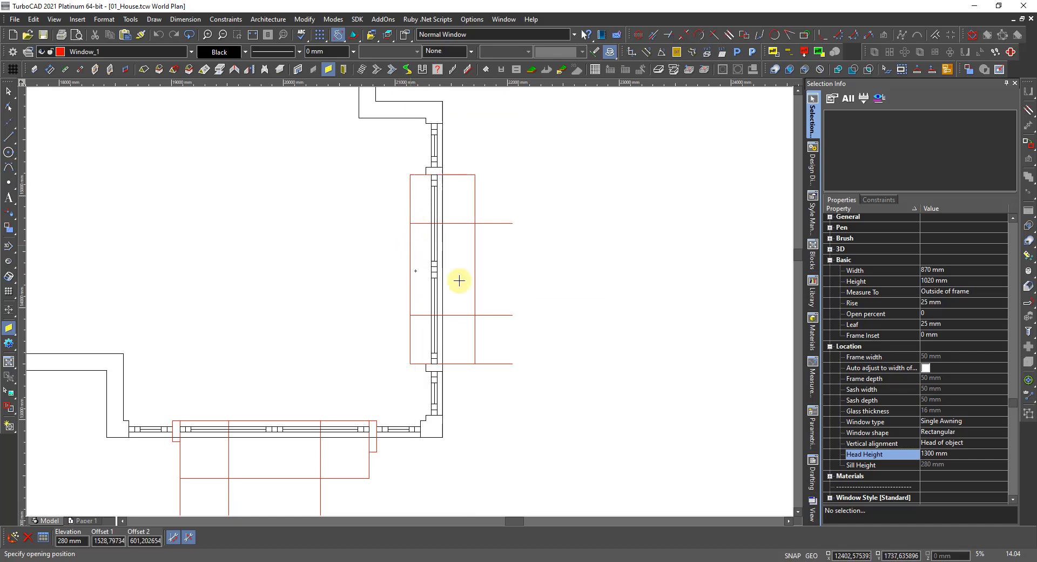
{"action": "key", "text": "l"}
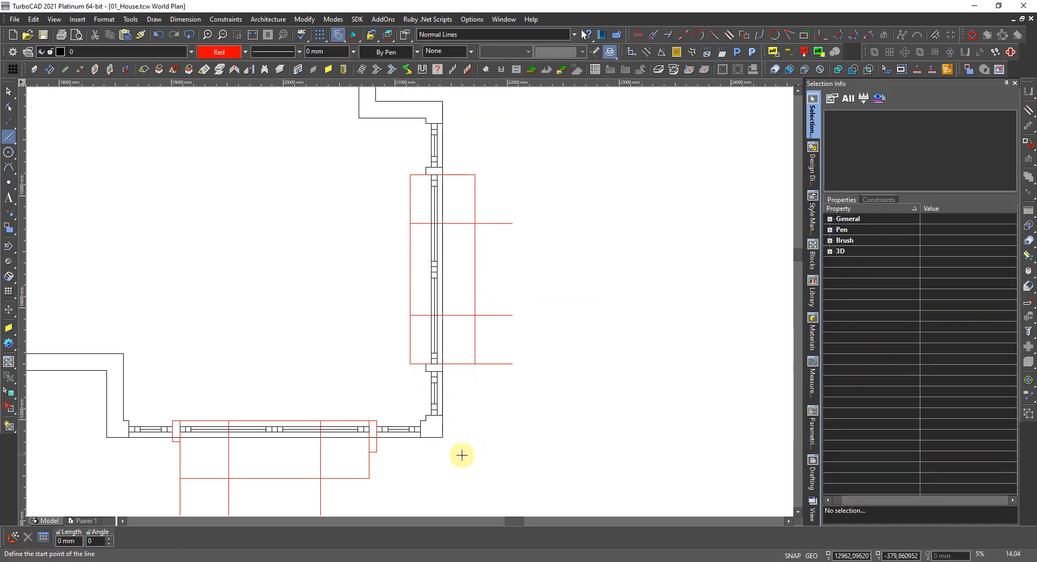
Show the house in front view with hidden lines removed and examine the bay's stacked windows.
{"action": "right_click", "coordinate": [428, 482]}
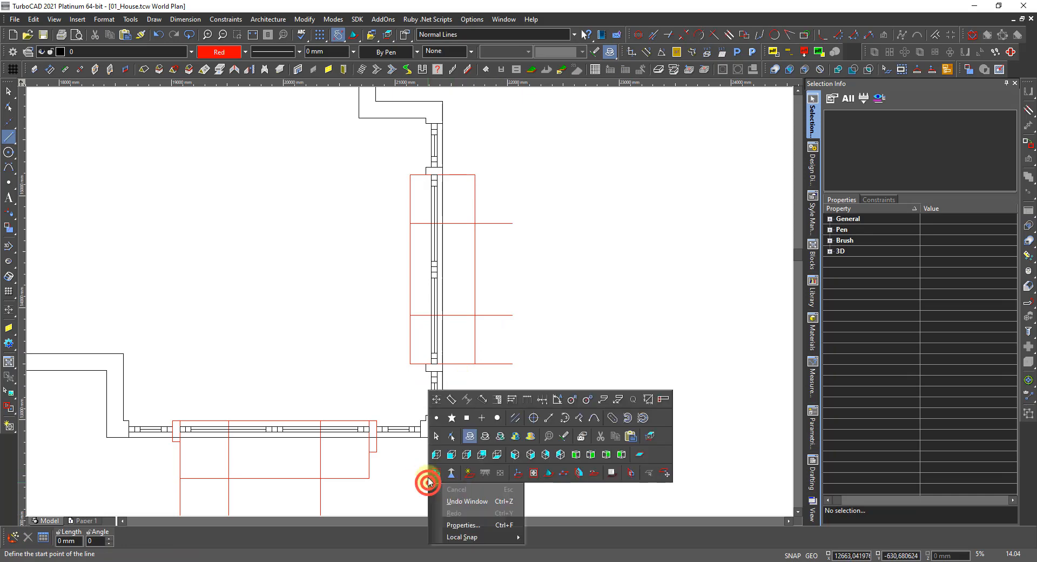
{"action": "left_click", "coordinate": [452, 456]}
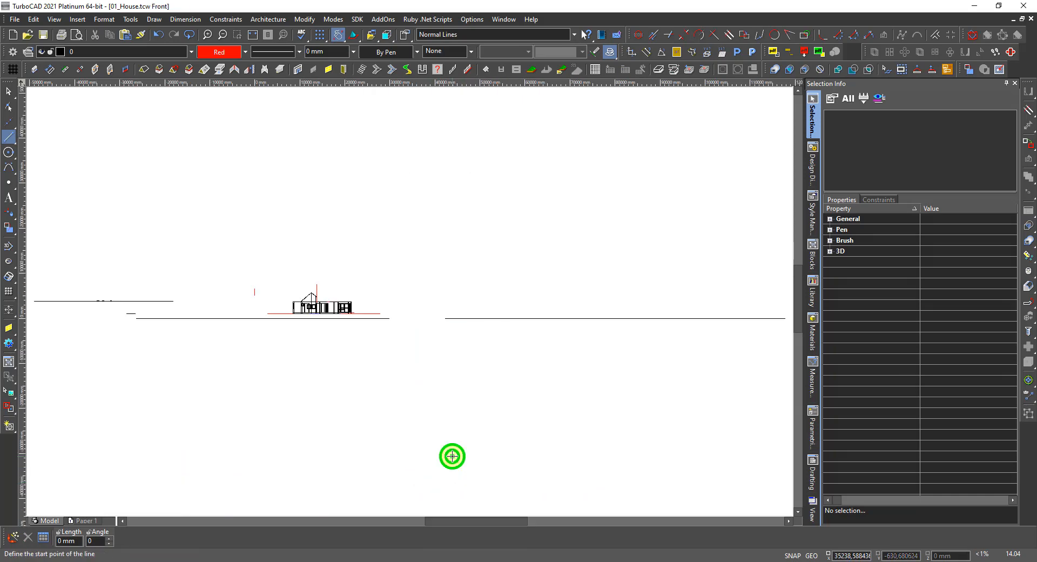
{"action": "scroll", "coordinate": [345, 309], "scroll_direction": "up", "scroll_amount": 3}
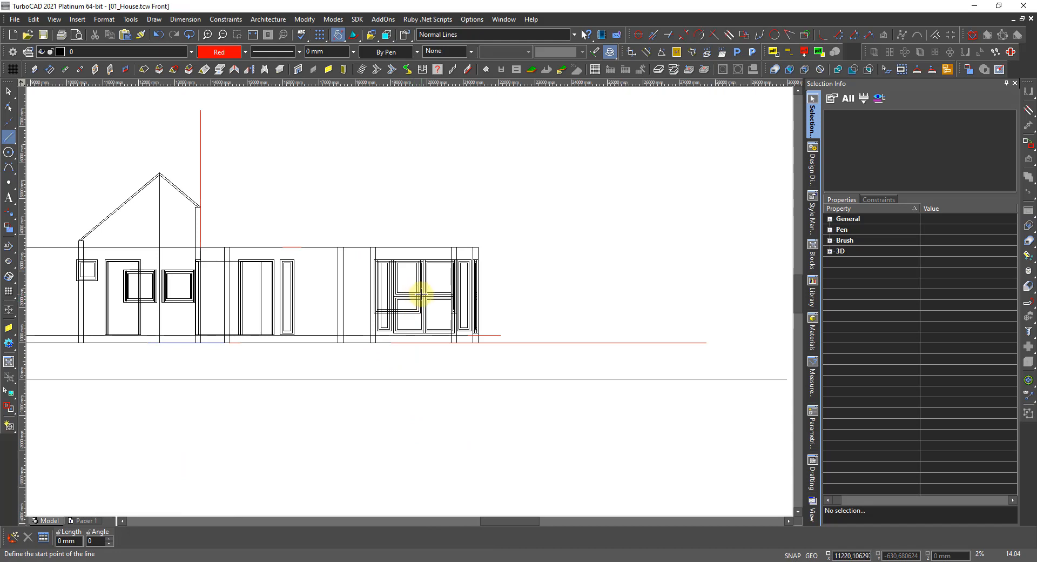
{"action": "scroll", "coordinate": [420, 294], "scroll_direction": "up", "scroll_amount": 2}
{"action": "scroll", "coordinate": [427, 293], "scroll_direction": "up", "scroll_amount": 2}
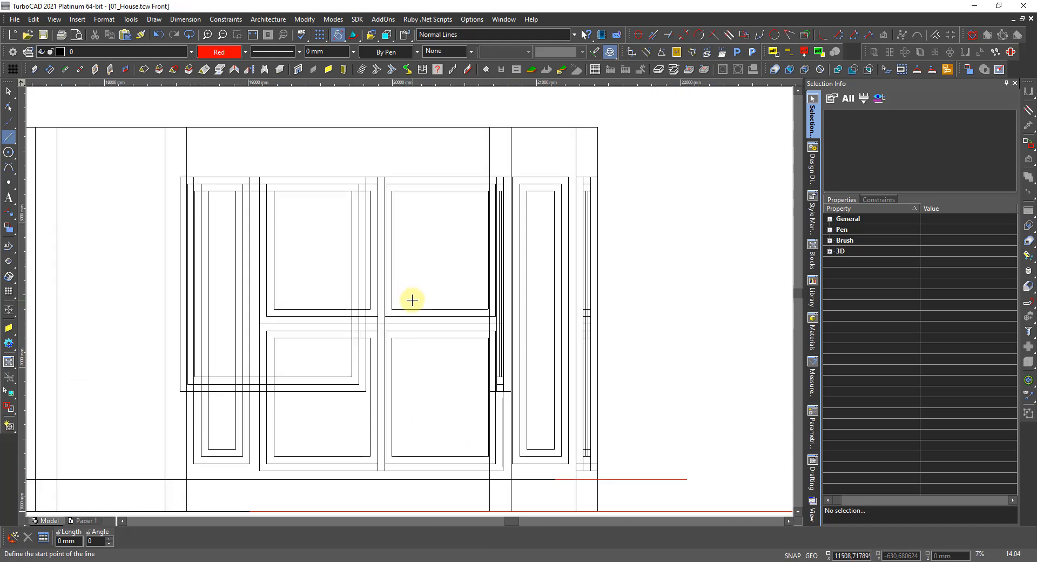
{"action": "right_click", "coordinate": [441, 255]}
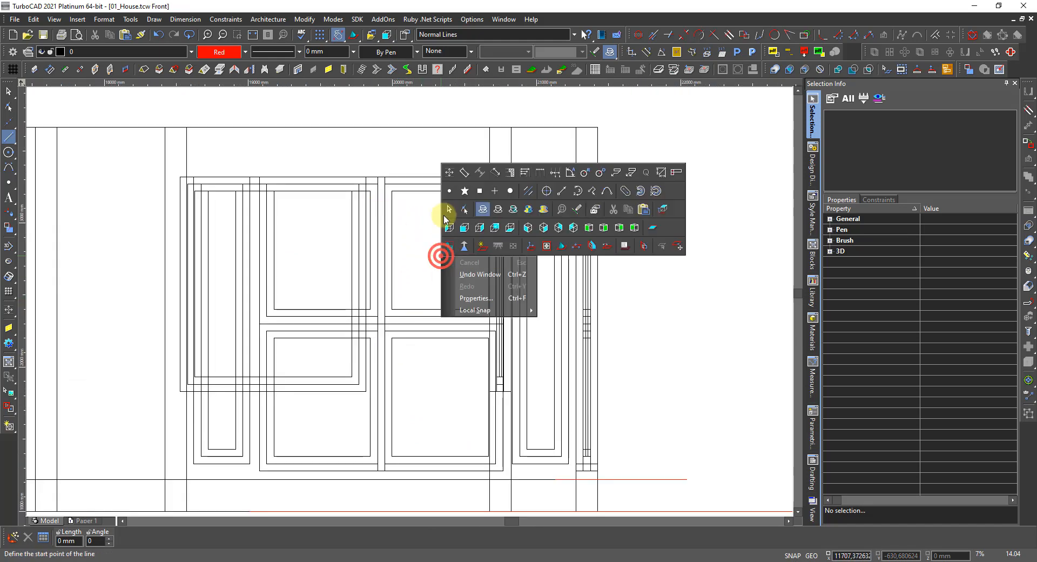
{"action": "left_click", "coordinate": [496, 208]}
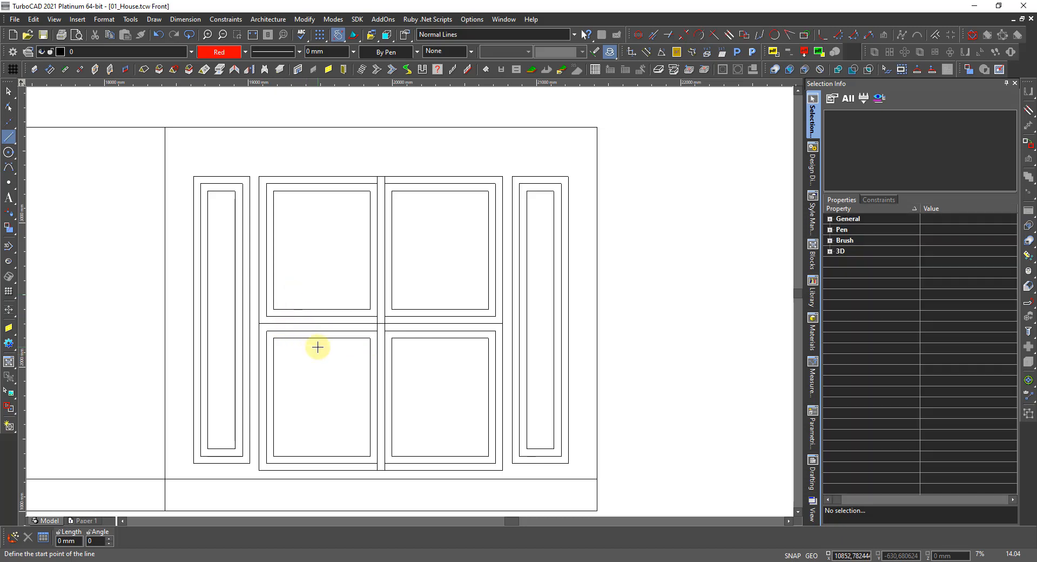
{"action": "scroll", "coordinate": [318, 347], "scroll_direction": "down", "scroll_amount": 2}
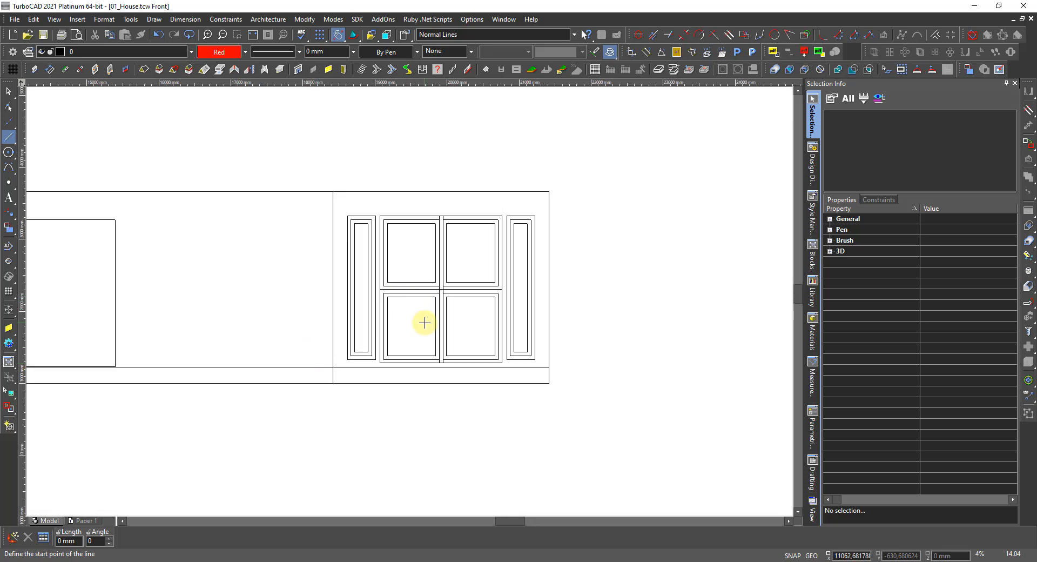
Select the four lower windows of the bay's front and side walls and set their head height to 1350 mm.
{"action": "key", "text": "space"}
{"action": "left_click", "coordinate": [420, 329]}
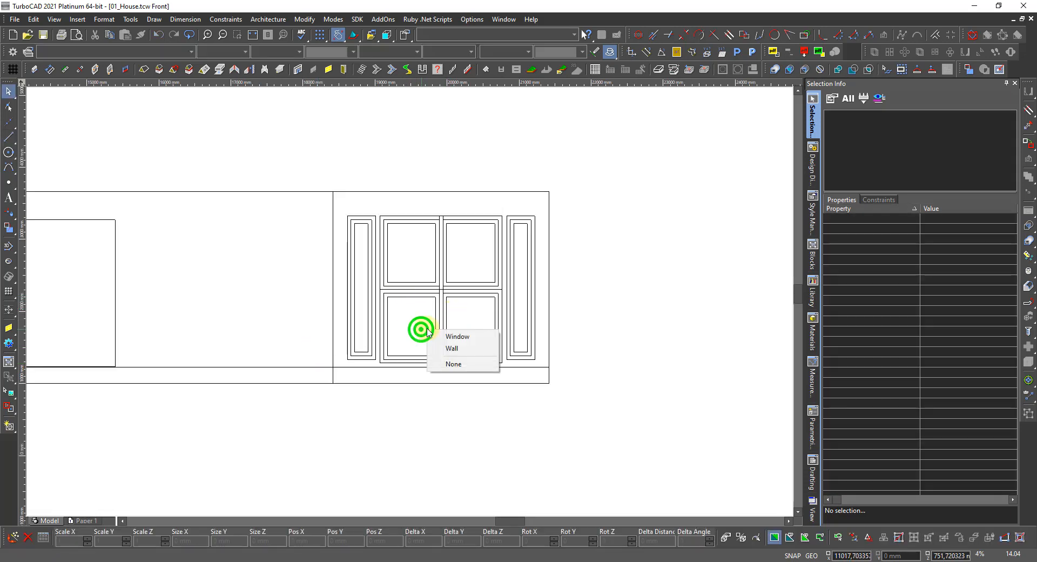
{"action": "left_click", "coordinate": [447, 336]}
{"action": "left_click", "coordinate": [466, 324]}
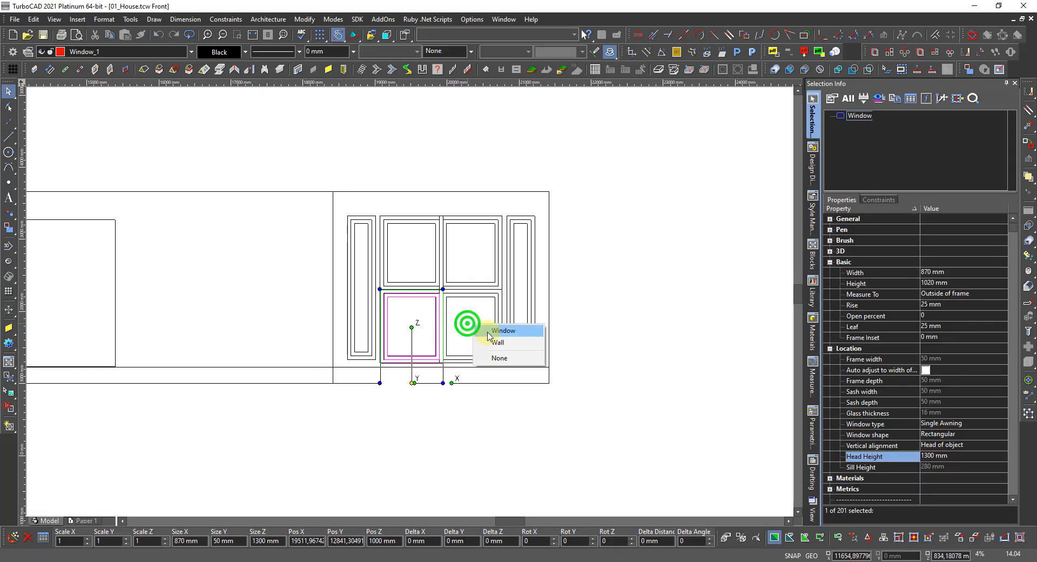
{"action": "left_click", "coordinate": [488, 335]}
{"action": "middle_click_drag", "start_coordinate": [598, 347], "coordinate": [477, 369], "text": "shift"}
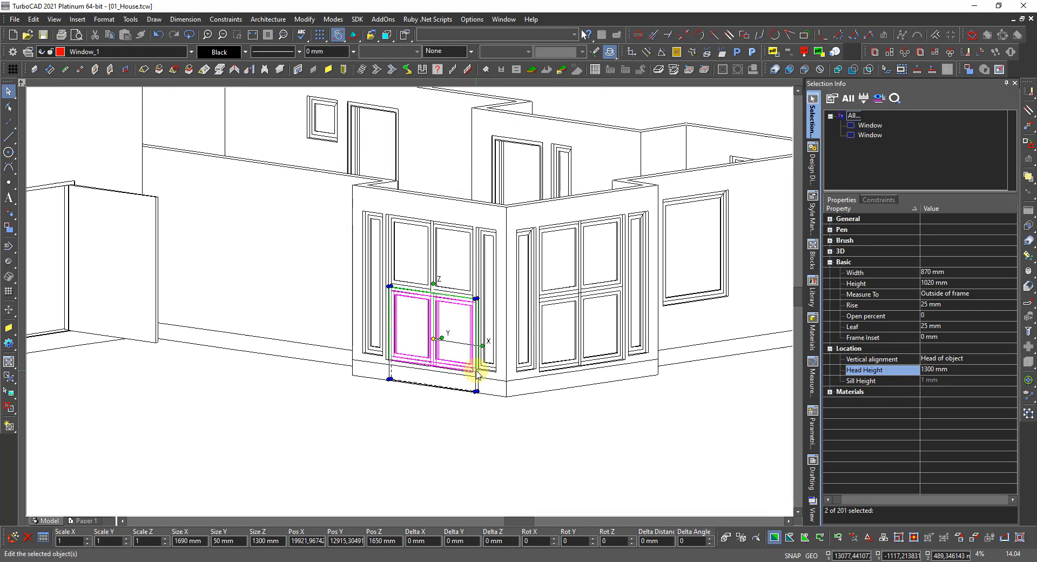
{"action": "left_click", "coordinate": [558, 326]}
{"action": "left_click", "coordinate": [594, 337]}
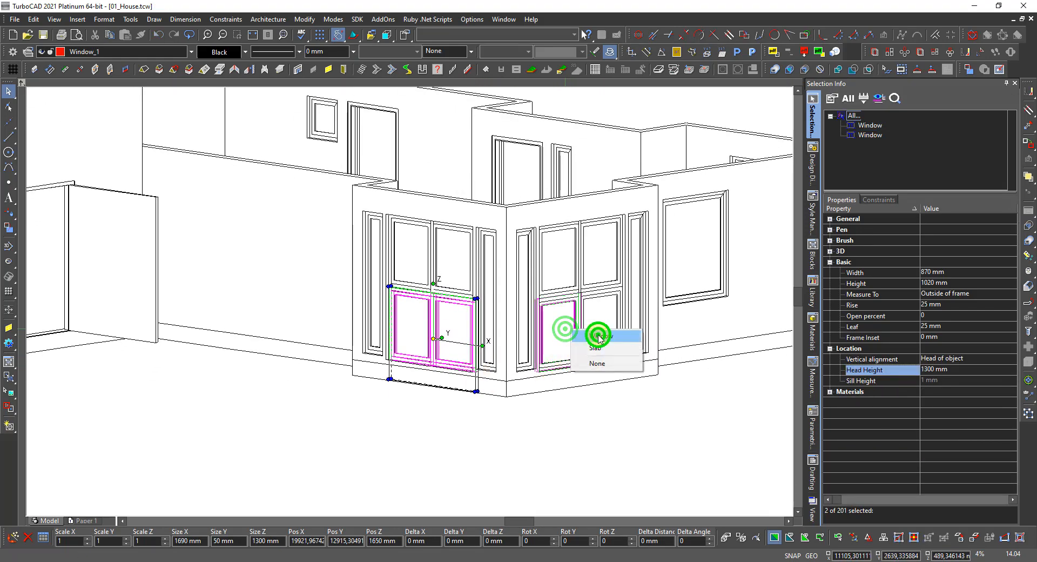
{"action": "left_click", "coordinate": [598, 326]}
{"action": "left_click", "coordinate": [616, 330]}
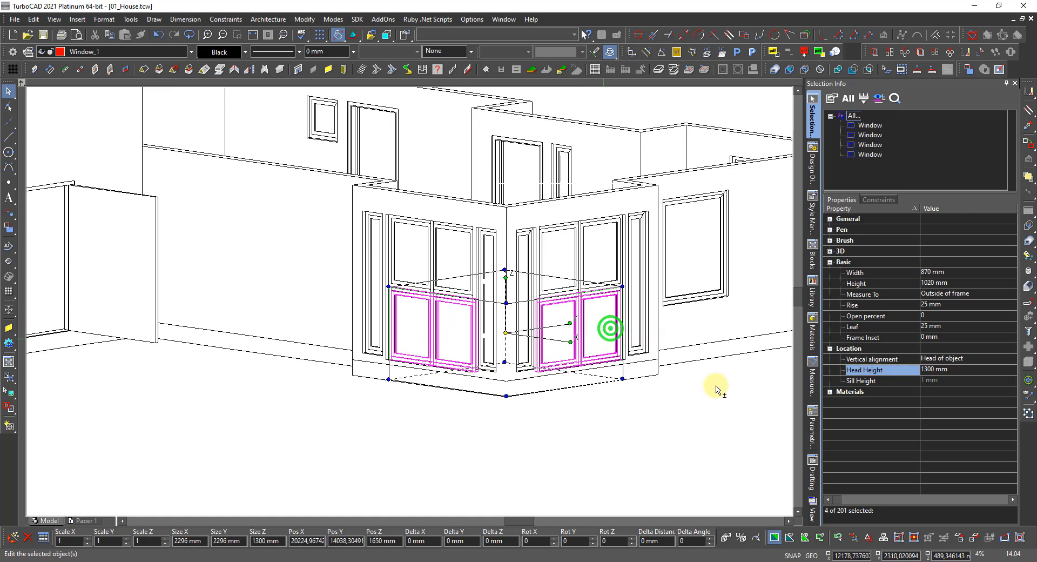
{"action": "left_click", "coordinate": [964, 370]}
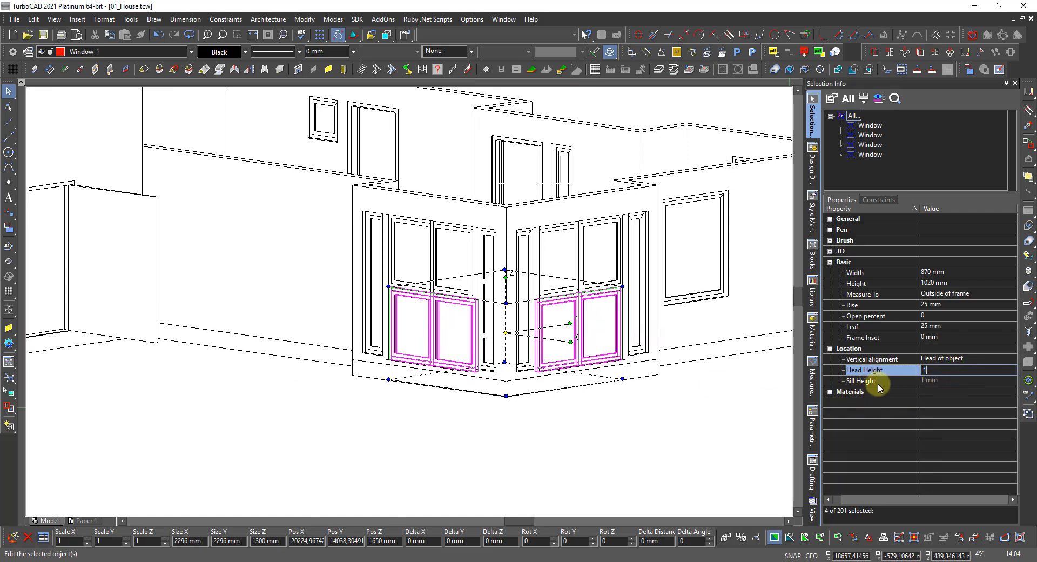
{"action": "type", "text": "1350"}
{"action": "key", "text": "Return"}
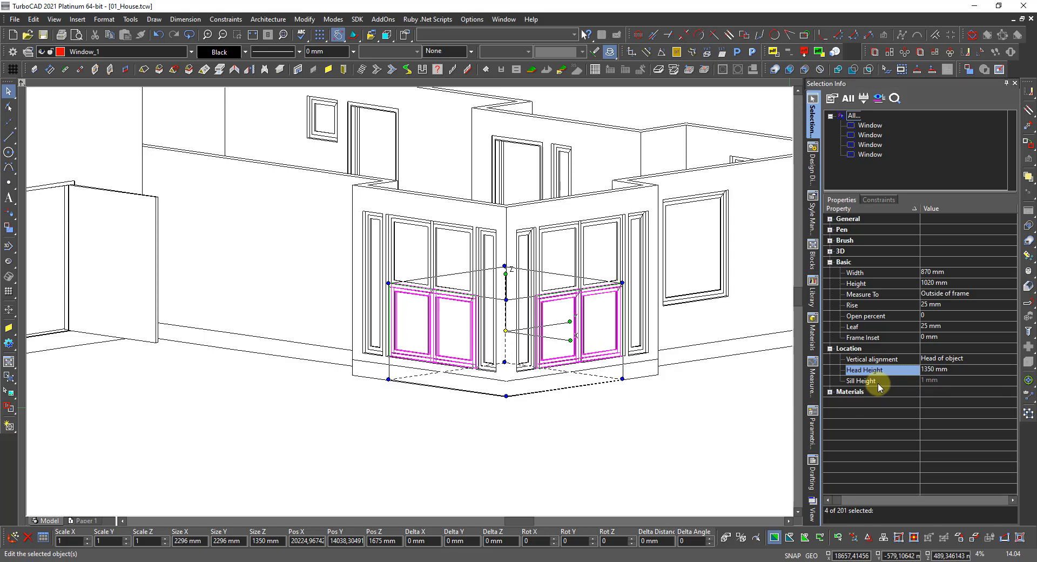
{"action": "key", "text": "Escape"}
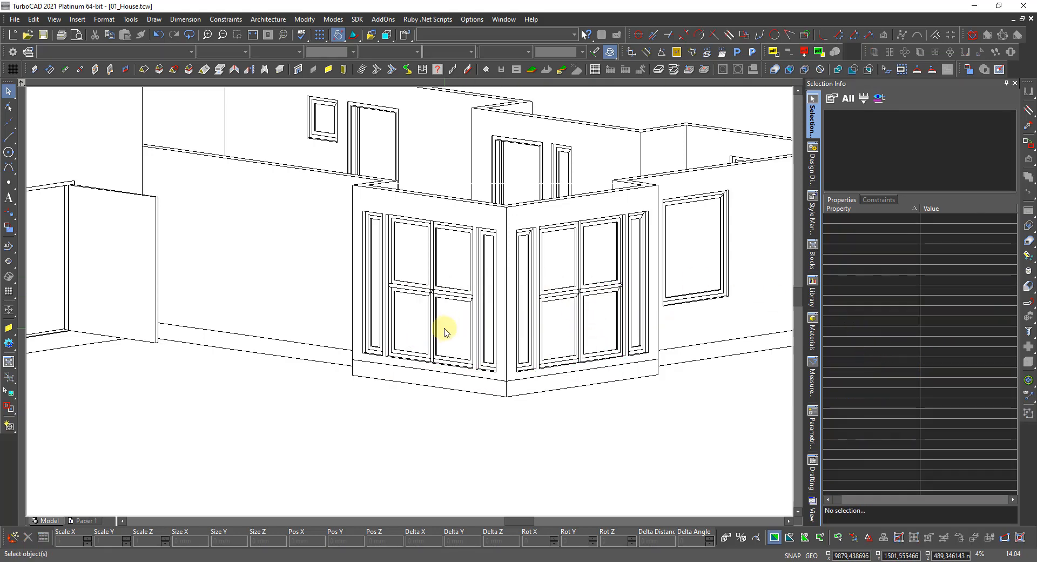
Examine up close in 3D how the upper and lower window frames meet in the bay's front wall.
{"action": "scroll", "coordinate": [419, 286], "scroll_direction": "up", "scroll_amount": 2}
{"action": "scroll", "coordinate": [400, 286], "scroll_direction": "up", "scroll_amount": 2}
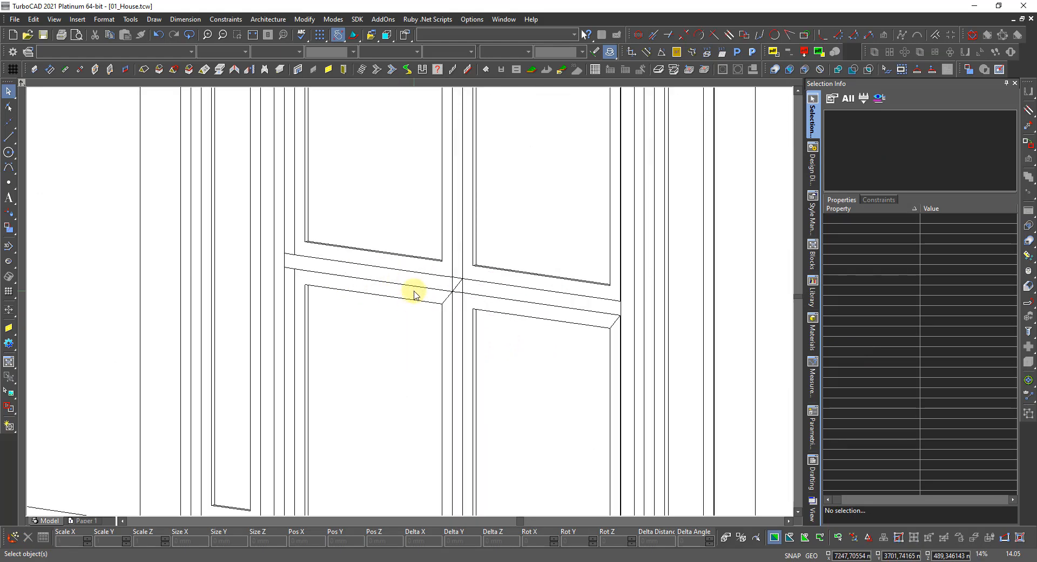
{"action": "middle_click_drag", "start_coordinate": [384, 326], "coordinate": [505, 333], "text": "shift"}
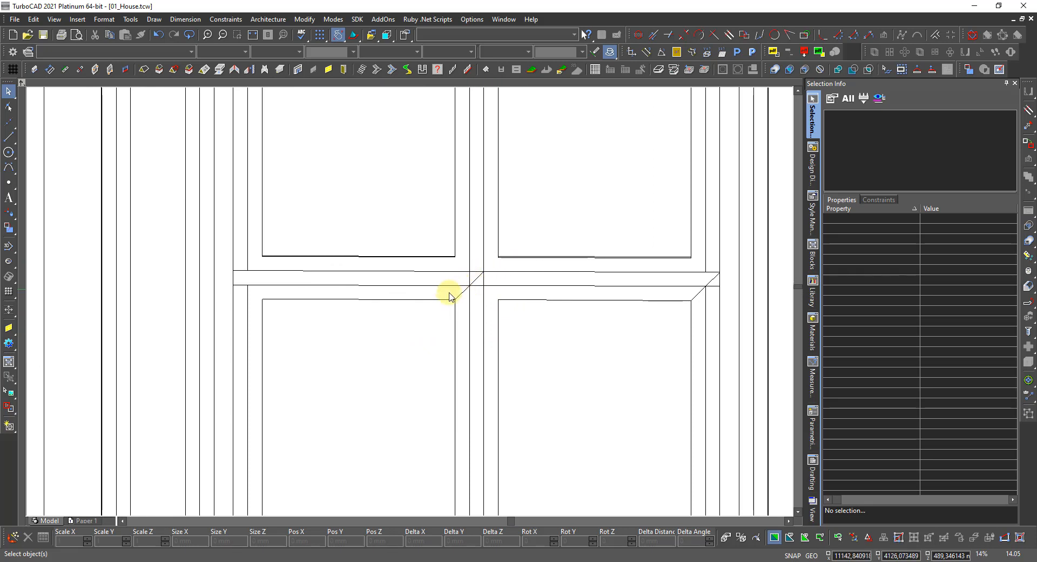
{"action": "scroll", "coordinate": [409, 305], "scroll_direction": "down", "scroll_amount": 2}
{"action": "scroll", "coordinate": [410, 305], "scroll_direction": "down", "scroll_amount": 2}
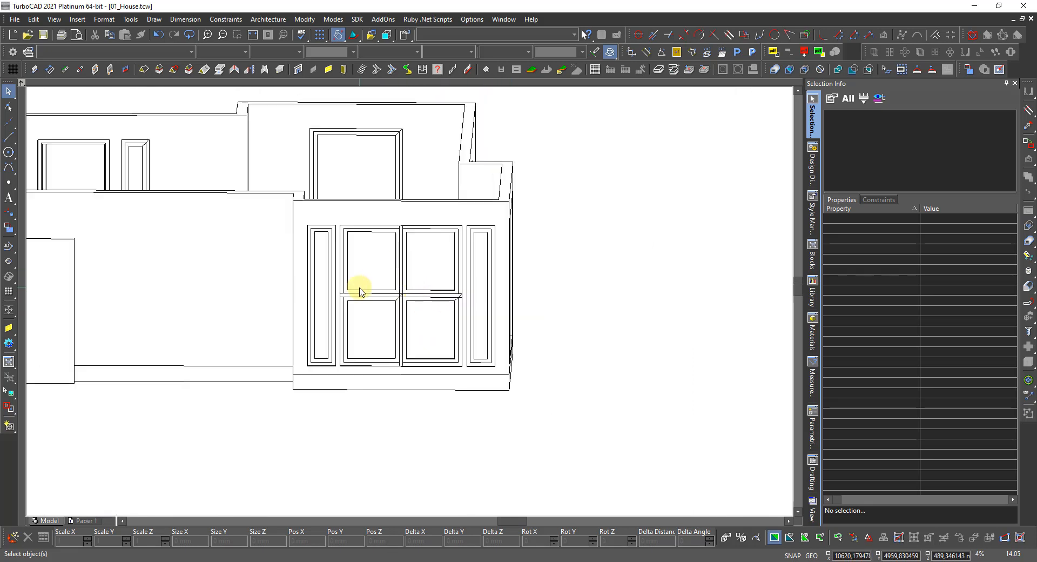
{"action": "scroll", "coordinate": [356, 270], "scroll_direction": "up", "scroll_amount": 2}
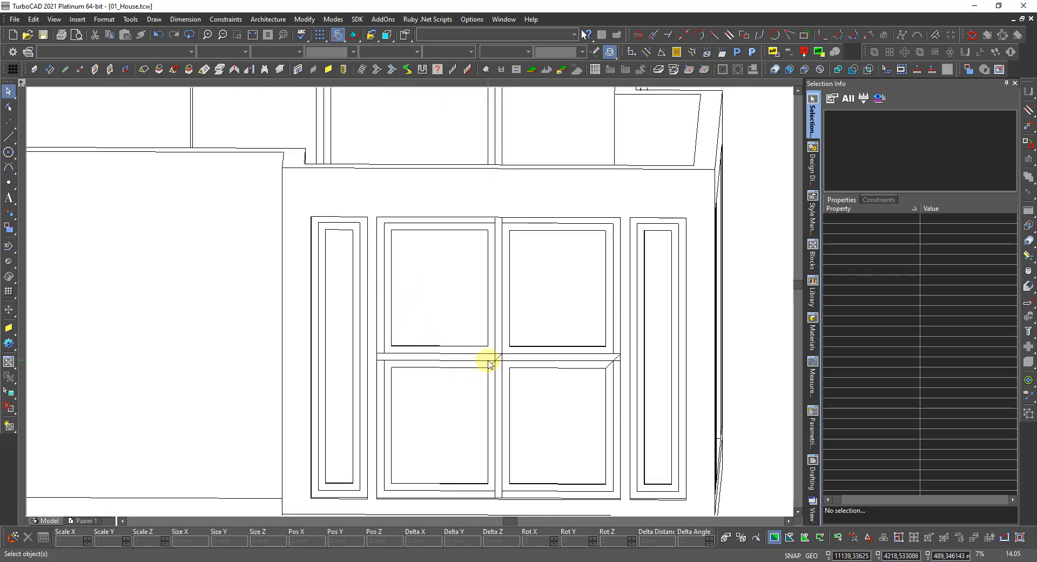
Examine the frame joints of the bay's four stacked front windows in 3D and in the front view.
{"action": "scroll", "coordinate": [488, 356], "scroll_direction": "up", "scroll_amount": 2}
{"action": "scroll", "coordinate": [446, 324], "scroll_direction": "down", "scroll_amount": 2}
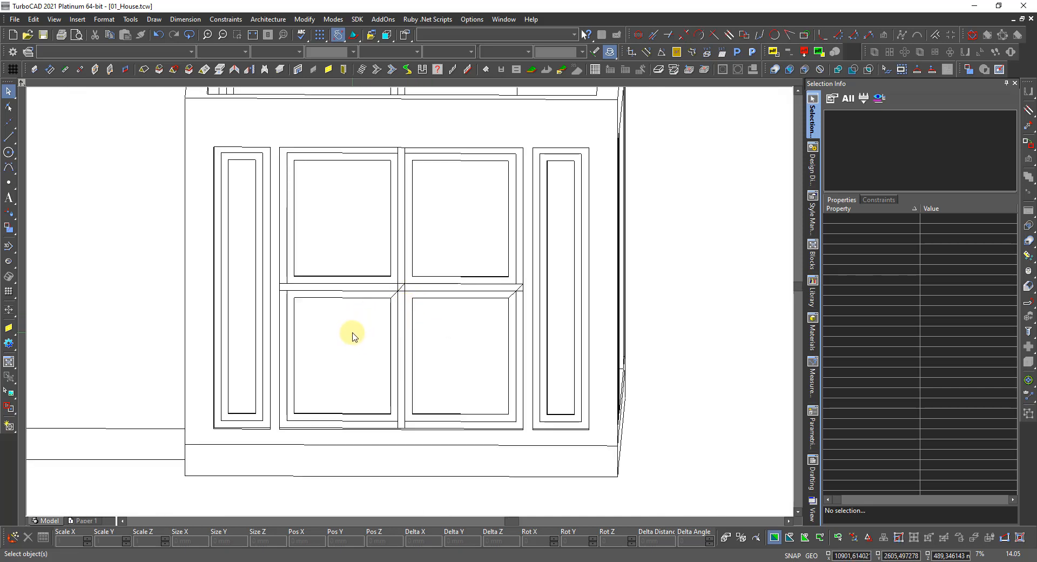
{"action": "scroll", "coordinate": [354, 337], "scroll_direction": "down", "scroll_amount": 4}
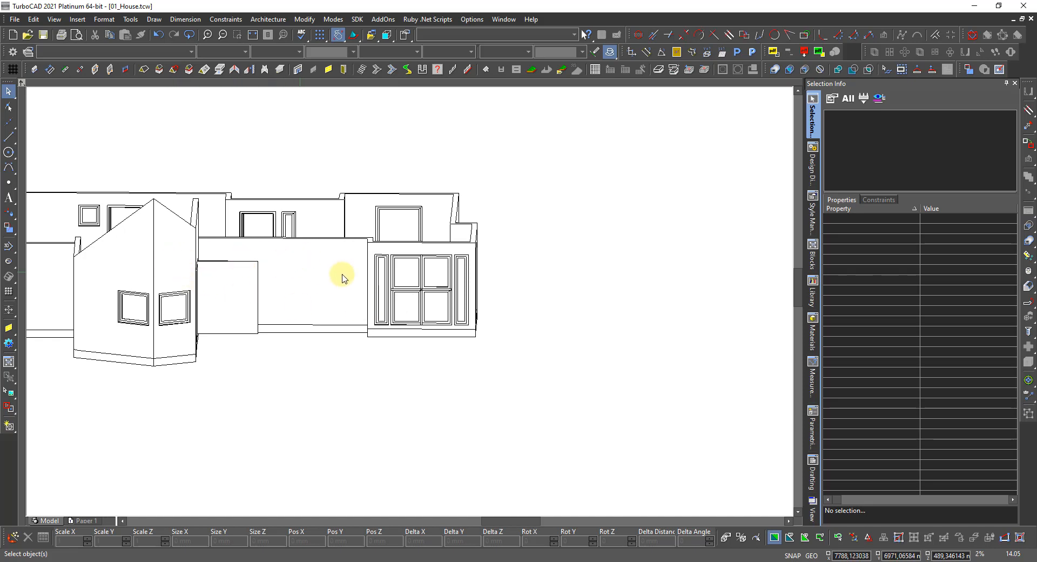
{"action": "scroll", "coordinate": [411, 302], "scroll_direction": "up", "scroll_amount": 2}
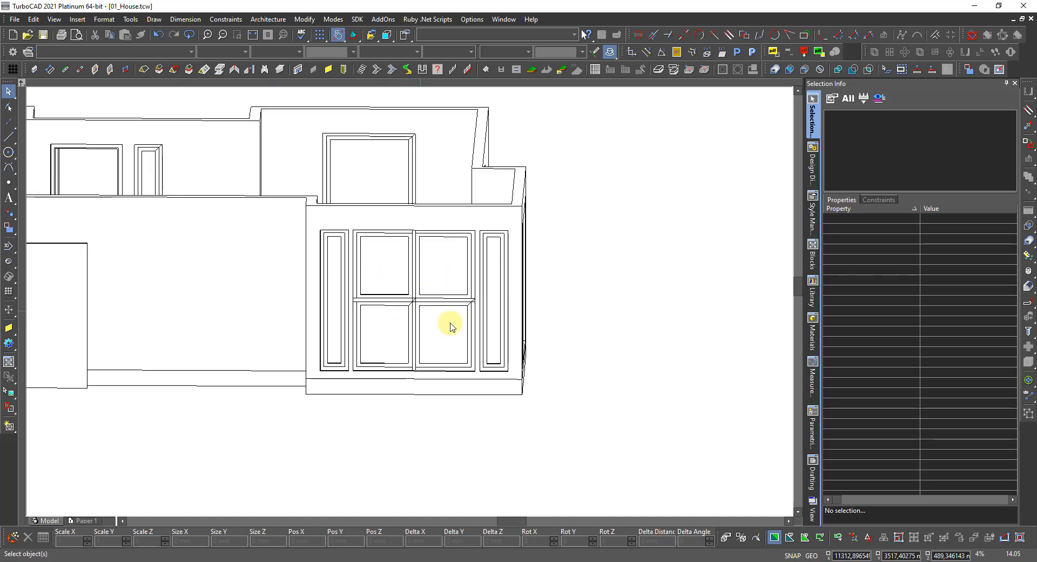
{"action": "scroll", "coordinate": [392, 313], "scroll_direction": "up", "scroll_amount": 2}
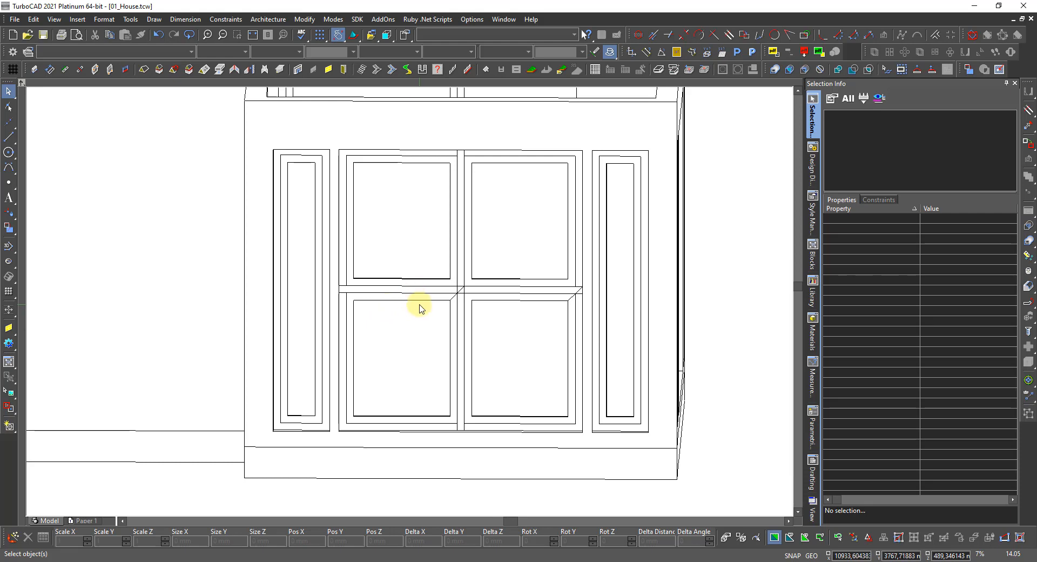
{"action": "right_click", "coordinate": [413, 348]}
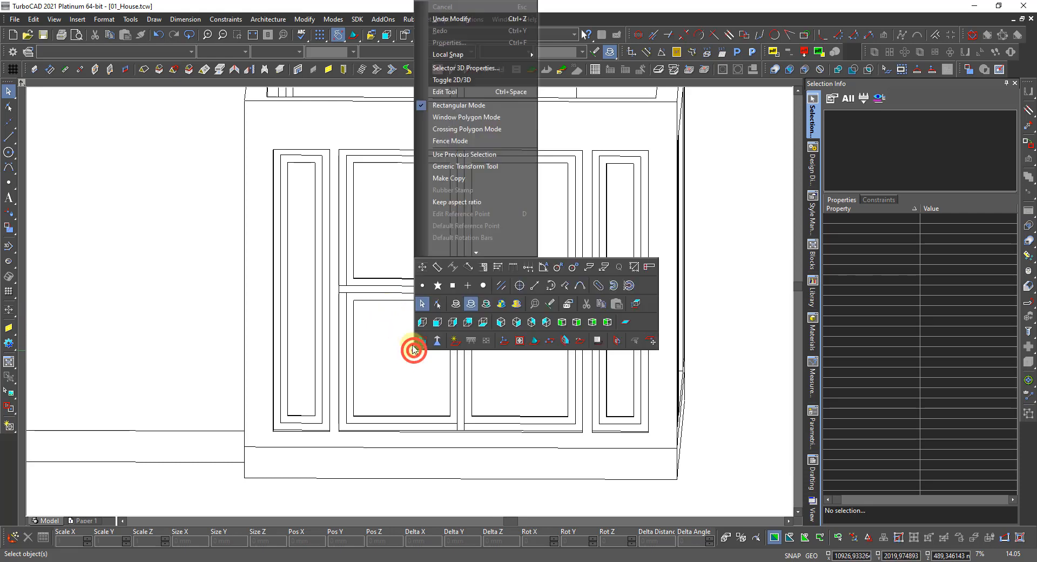
{"action": "left_click", "coordinate": [442, 322]}
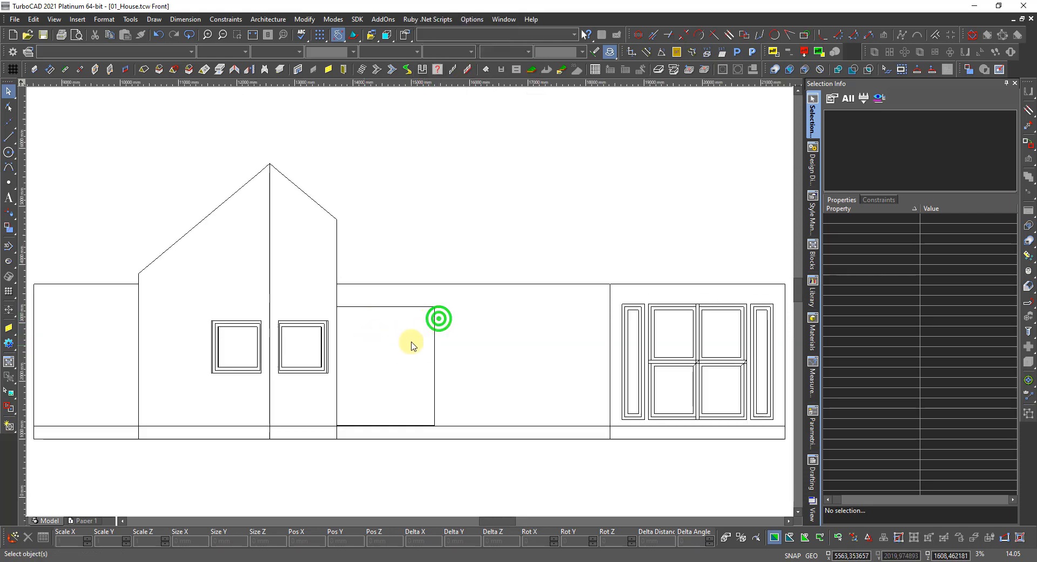
{"action": "scroll", "coordinate": [754, 342], "scroll_direction": "up", "scroll_amount": 2}
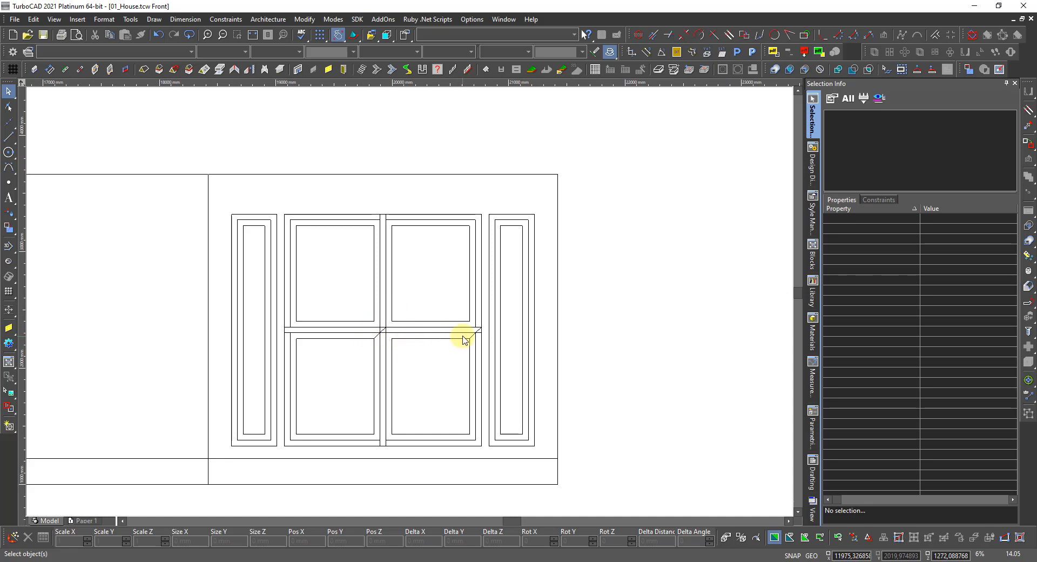
{"action": "scroll", "coordinate": [378, 341], "scroll_direction": "up", "scroll_amount": 2}
{"action": "scroll", "coordinate": [415, 306], "scroll_direction": "down", "scroll_amount": 2}
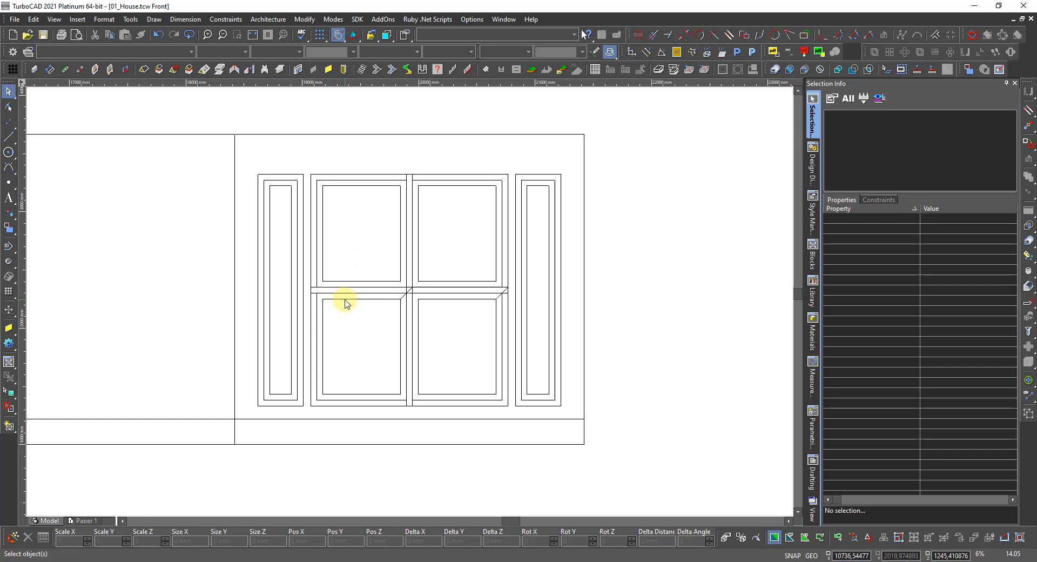
{"action": "scroll", "coordinate": [343, 299], "scroll_direction": "up", "scroll_amount": 2}
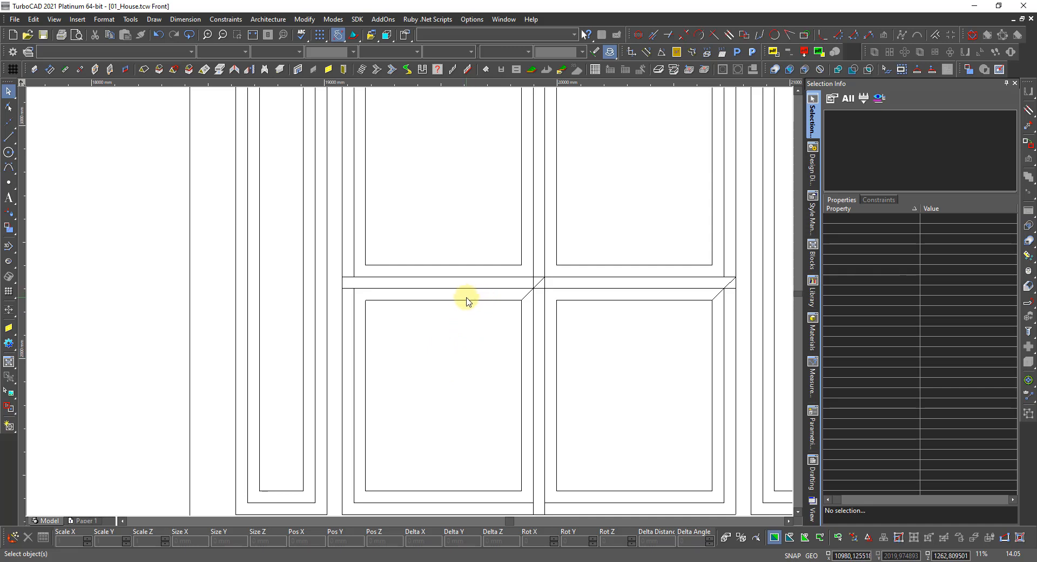
{"action": "scroll", "coordinate": [447, 308], "scroll_direction": "down", "scroll_amount": 3}
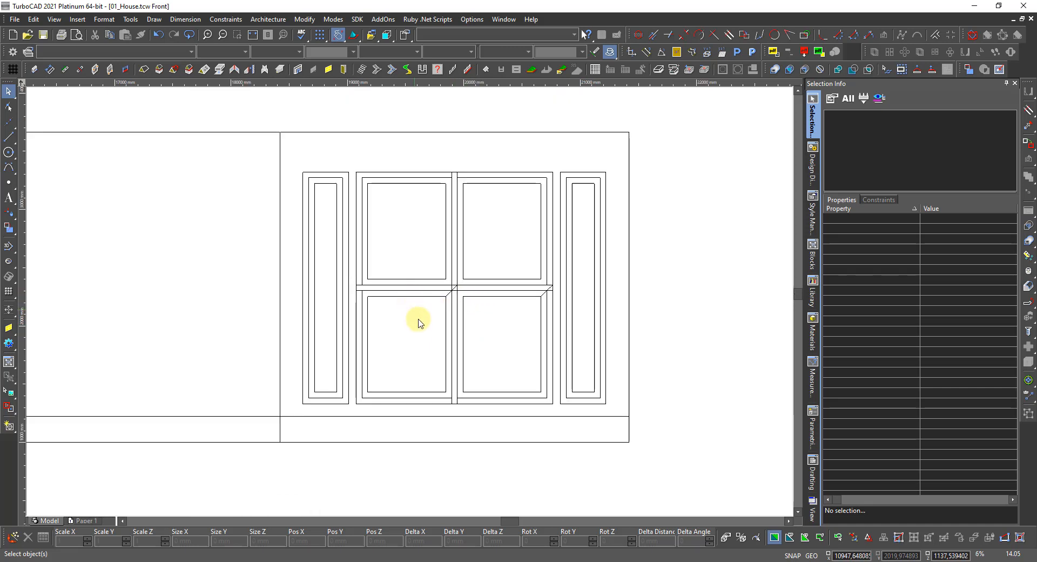
{"action": "scroll", "coordinate": [452, 350], "scroll_direction": "down", "scroll_amount": 3}
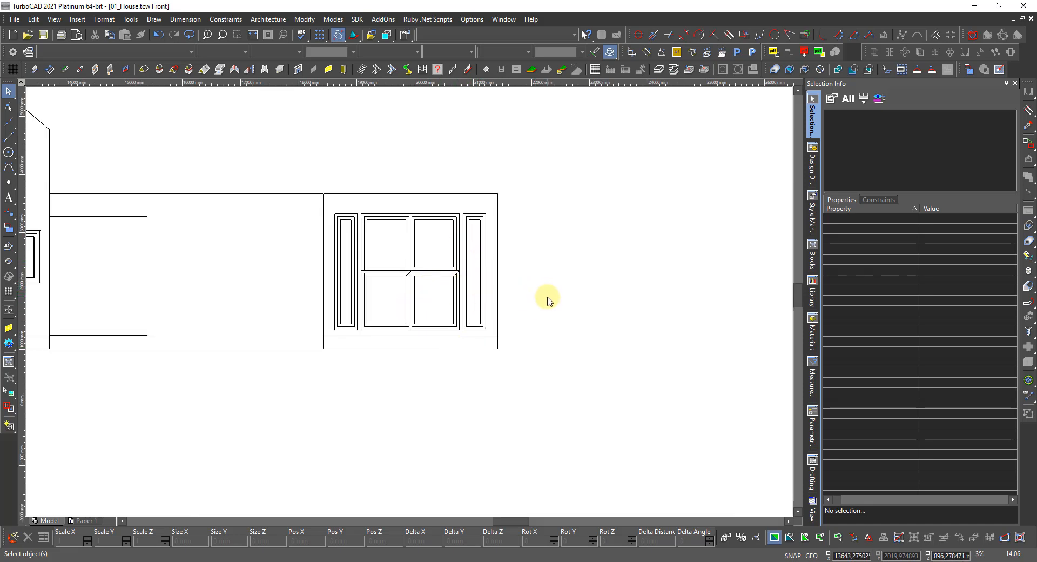
Select the two windows in the gabled corner projection's angled walls and set their head height to 2320 mm.
{"action": "middle_click_drag", "start_coordinate": [549, 296], "coordinate": [333, 305]}
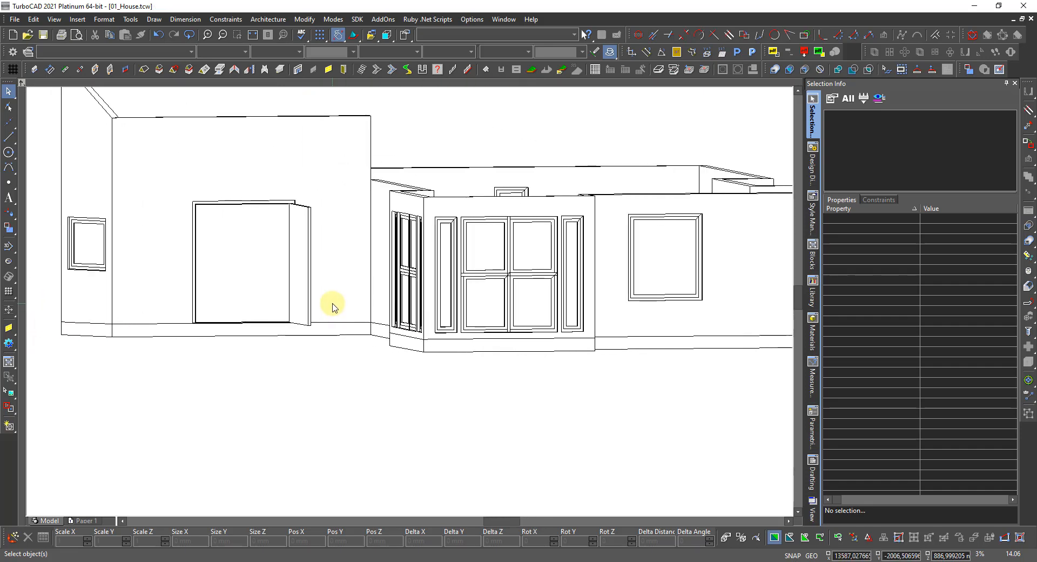
{"action": "middle_click_drag", "start_coordinate": [333, 304], "coordinate": [519, 340]}
{"action": "scroll", "coordinate": [348, 294], "scroll_direction": "down", "scroll_amount": 1}
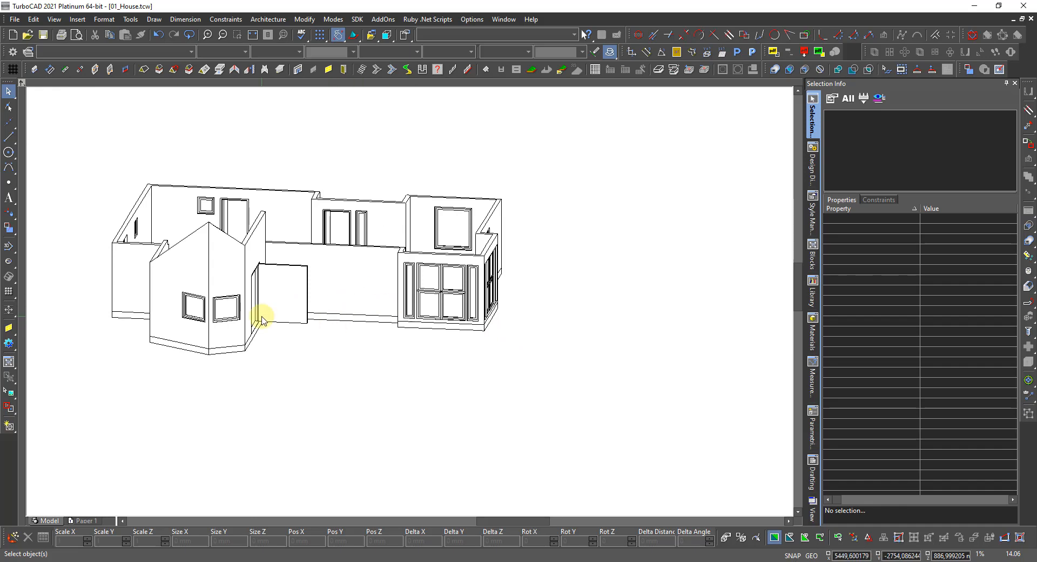
{"action": "scroll", "coordinate": [211, 307], "scroll_direction": "up", "scroll_amount": 1}
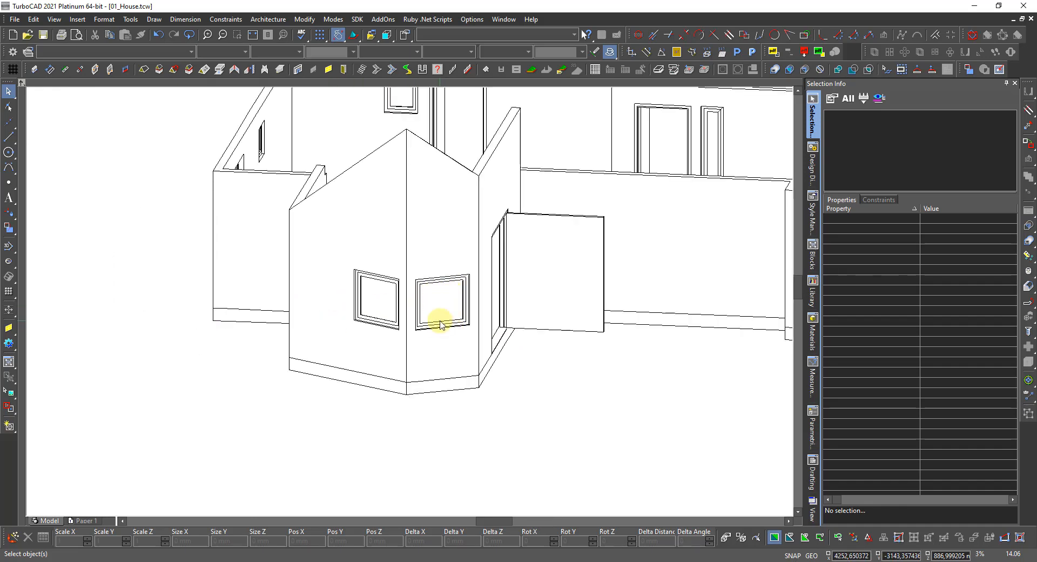
{"action": "left_click", "coordinate": [378, 307]}
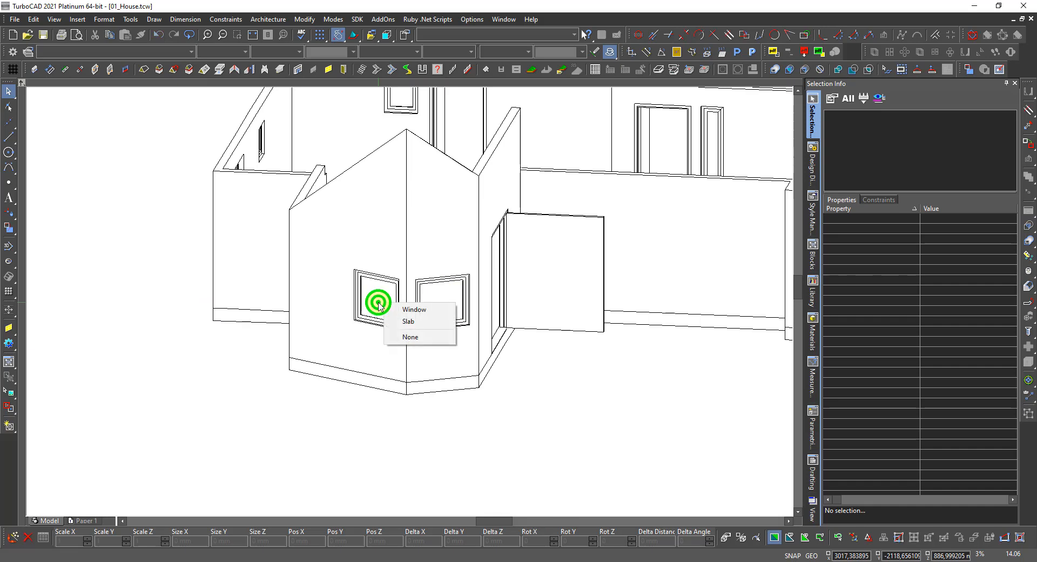
{"action": "left_click", "coordinate": [409, 302]}
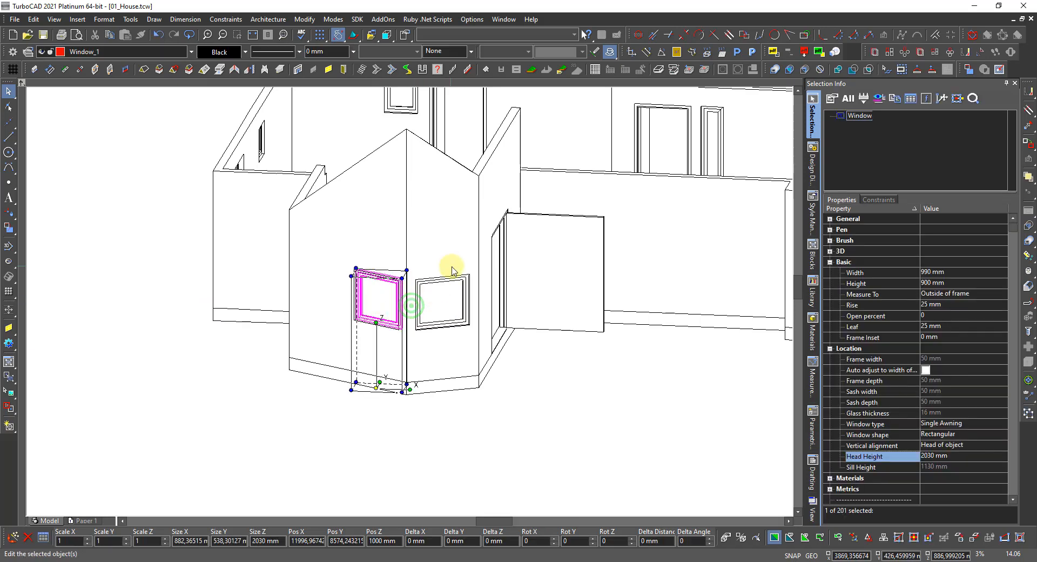
{"action": "left_click", "coordinate": [447, 293]}
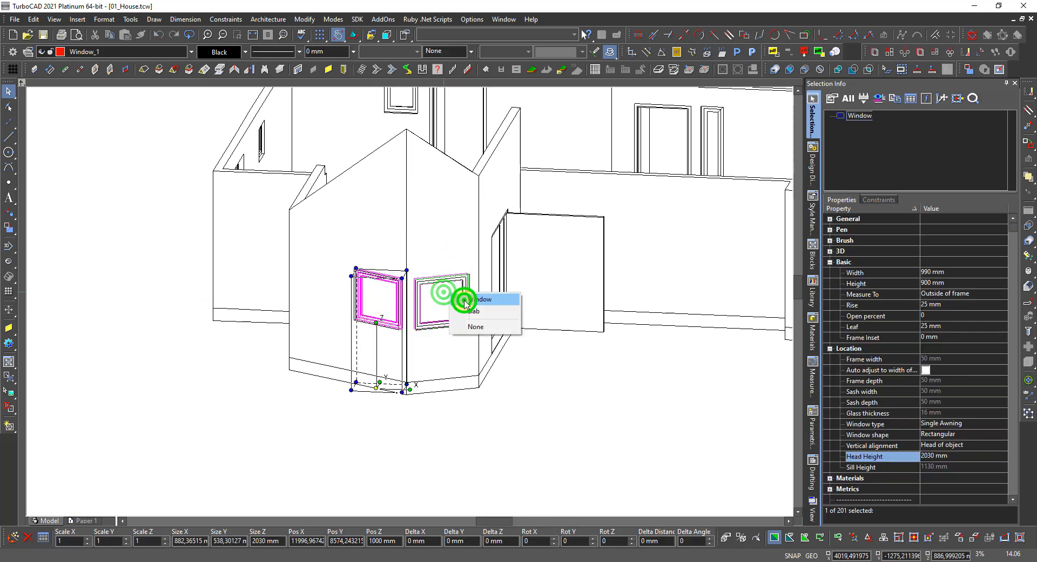
{"action": "left_click", "coordinate": [465, 298]}
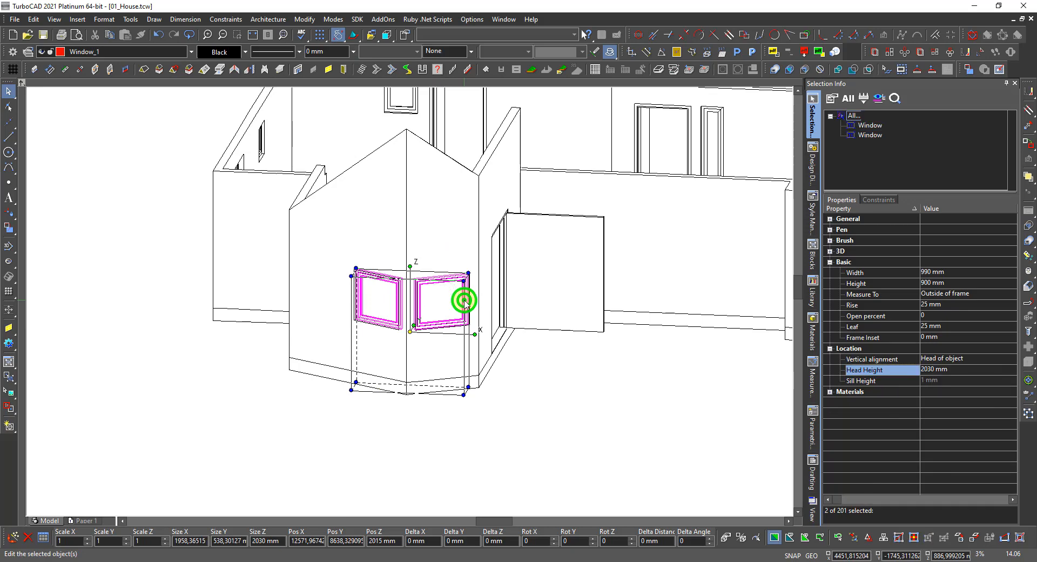
{"action": "left_click", "coordinate": [961, 369]}
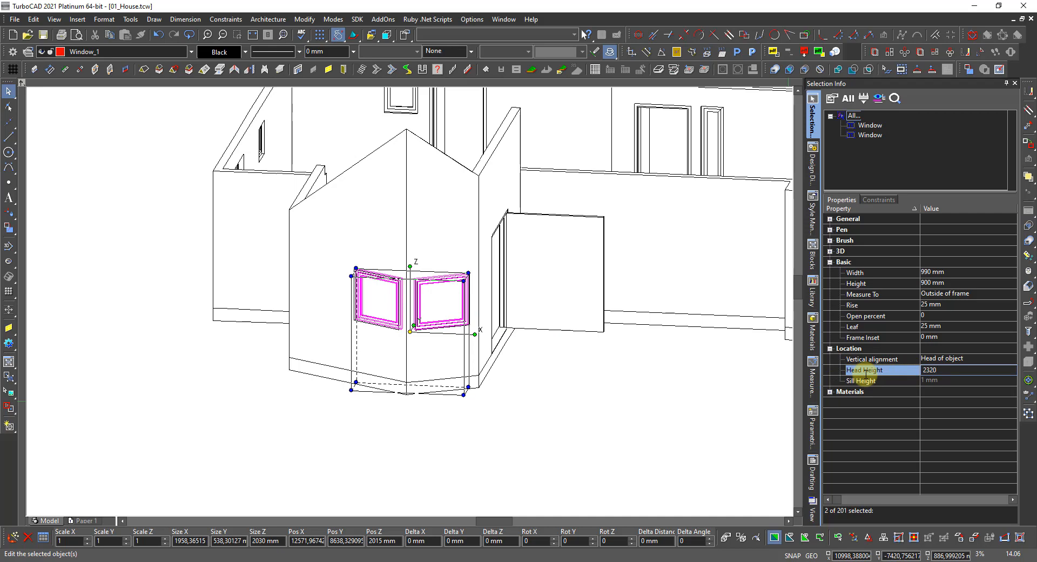
{"action": "key", "text": "Return"}
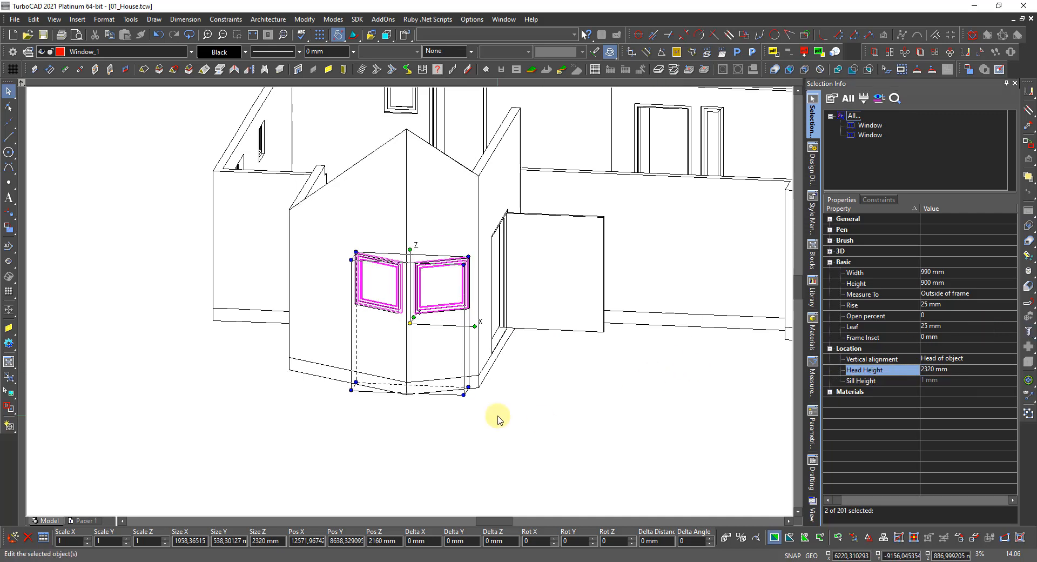
{"action": "left_click", "coordinate": [437, 442]}
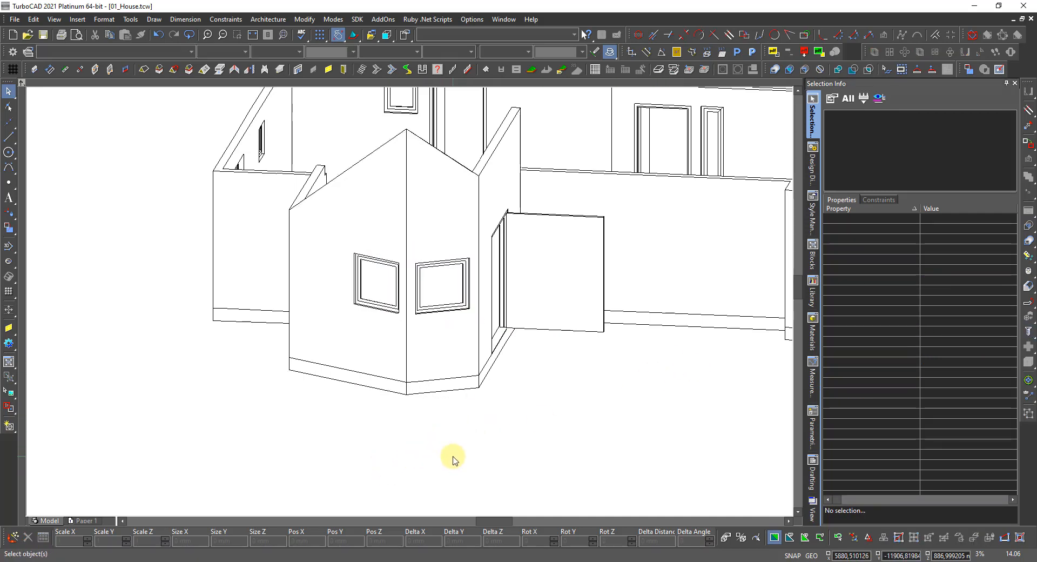
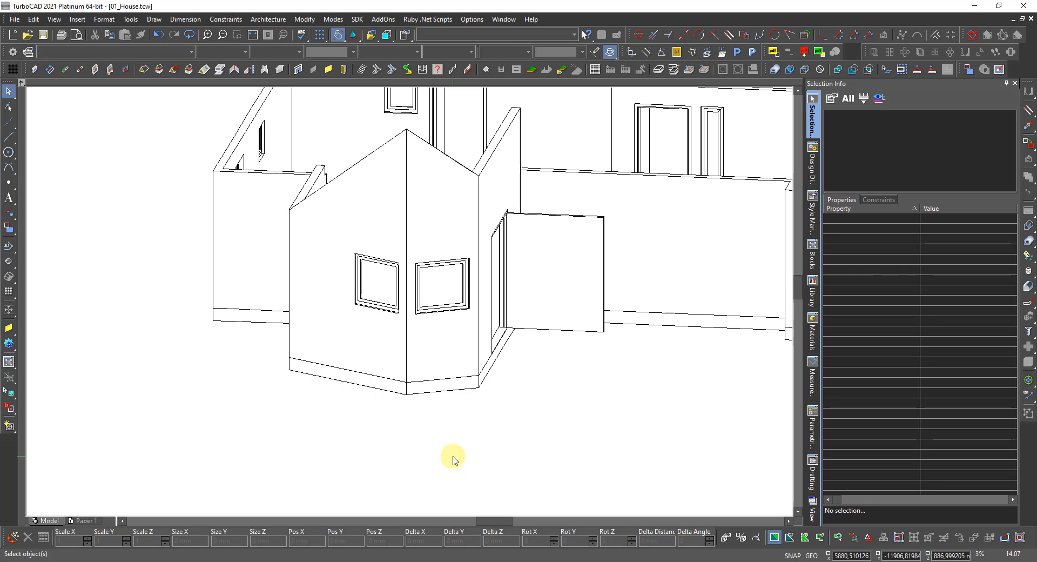
{"action": "type", "text": "2100"}
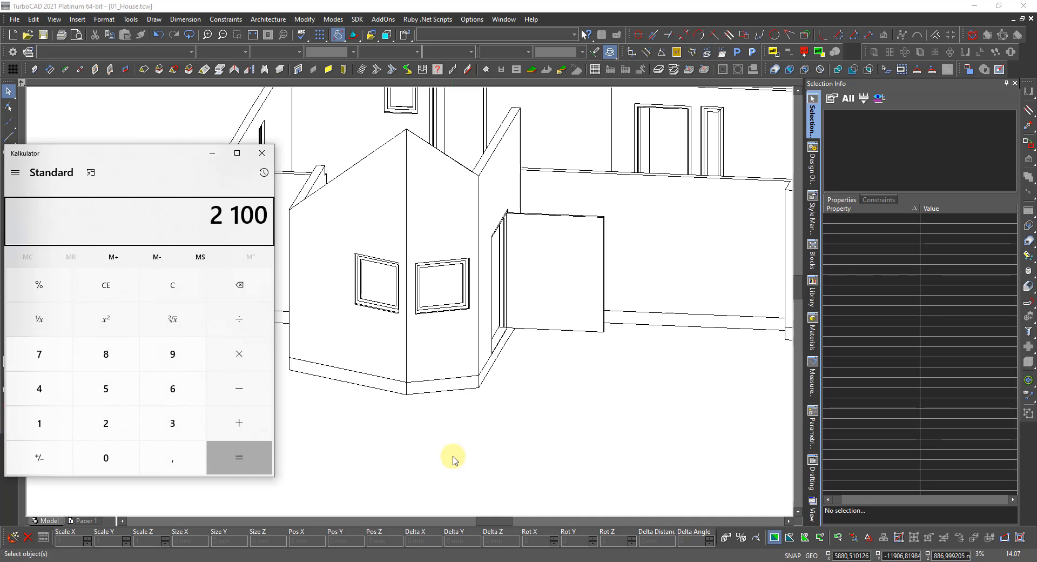
{"action": "key", "text": "Escape"}
{"action": "type", "text": "2320"}
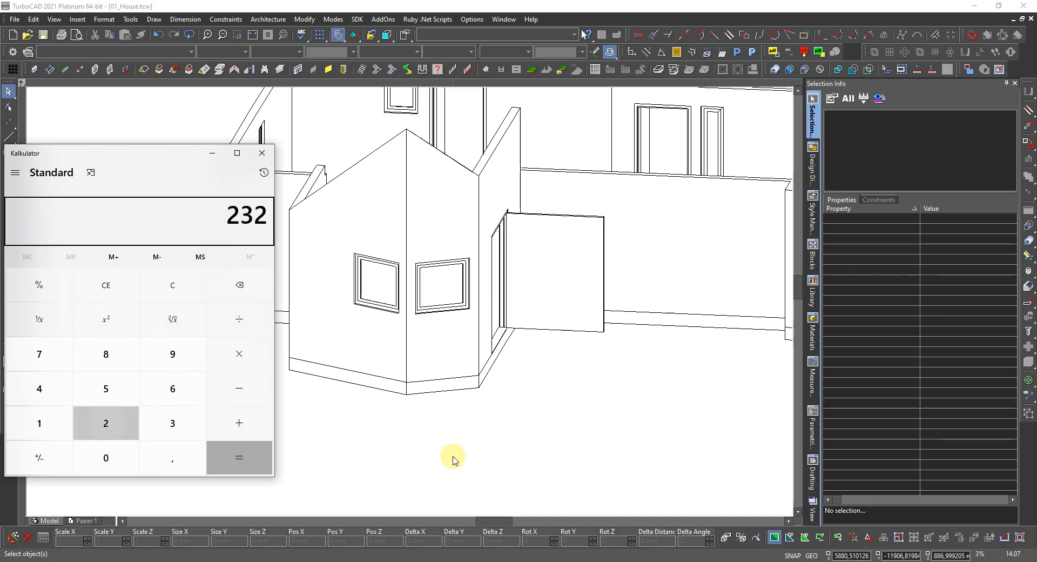
{"action": "key", "text": "slash"}
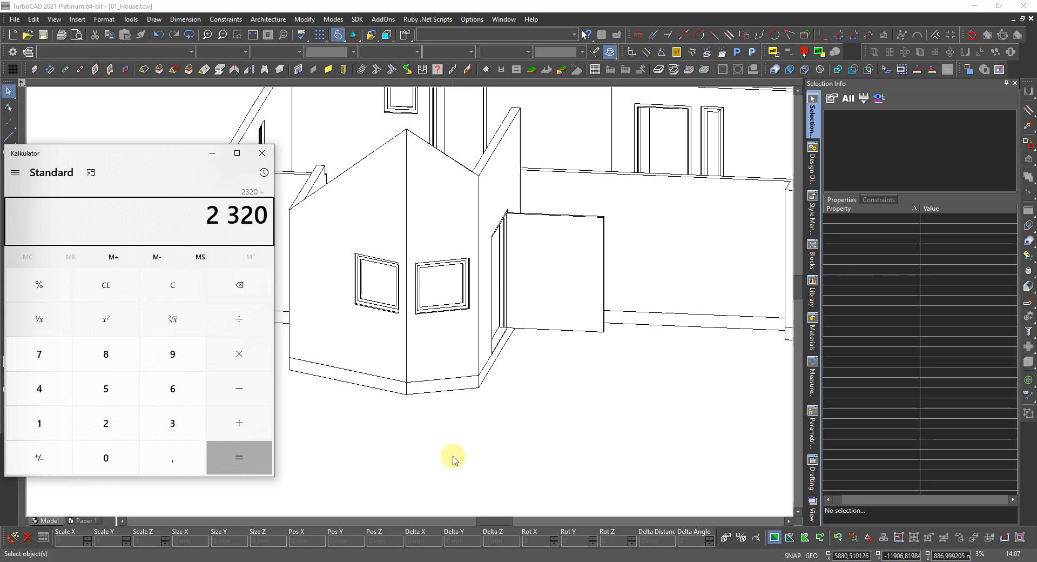
{"action": "type", "text": "875"}
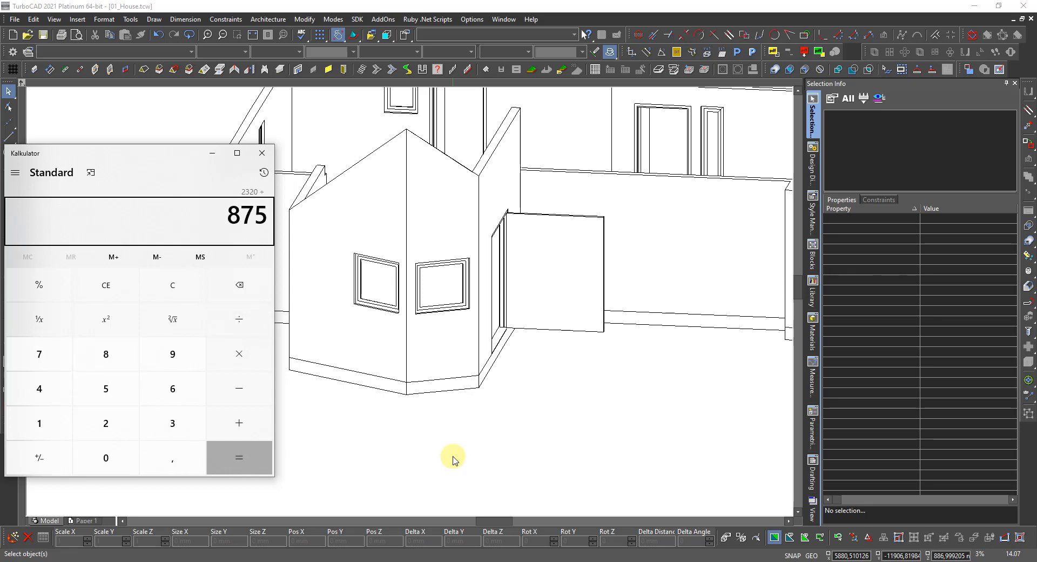
{"action": "key", "text": "Return"}
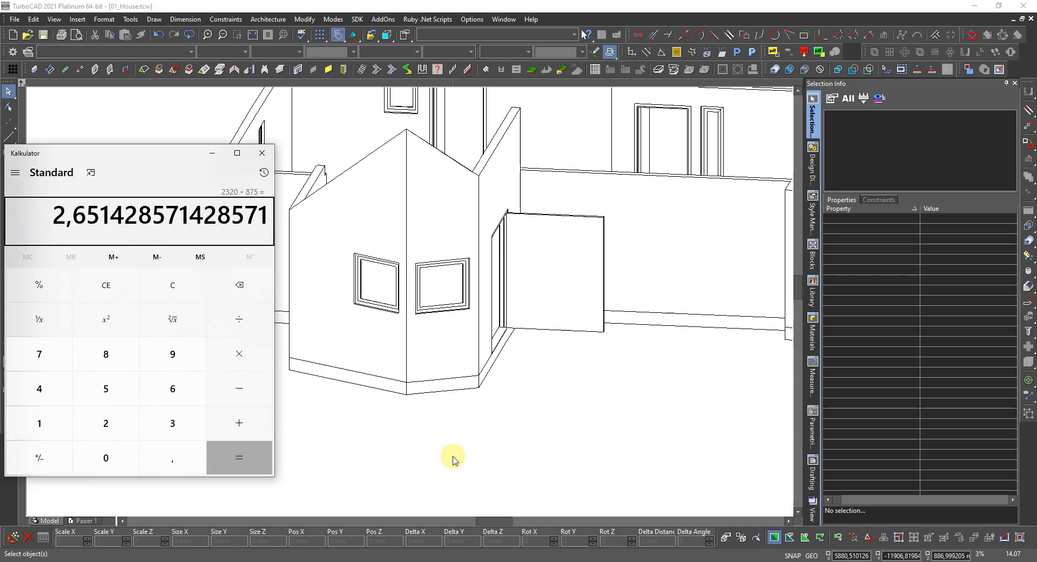
{"action": "key", "text": "Escape"}
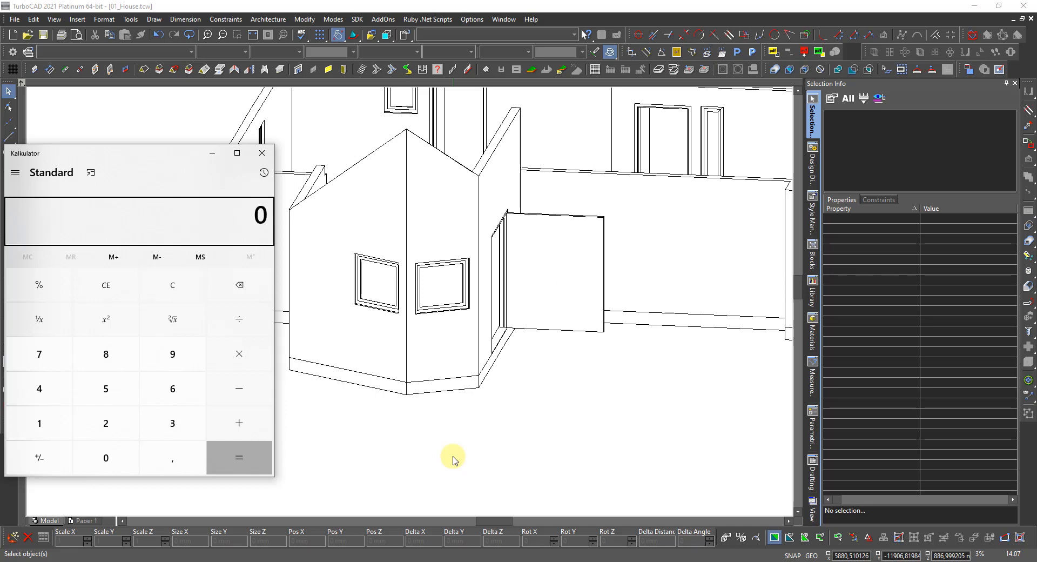
Subtract 875 from the 2320 mm head height in the Calculator, and clear the entry.
{"action": "type", "text": "2320"}
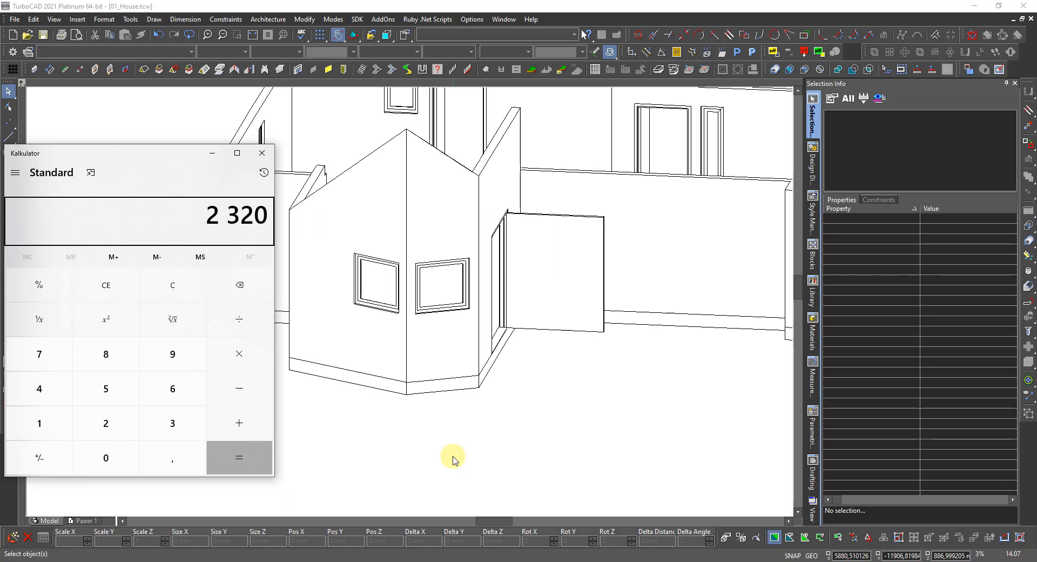
{"action": "type", "text": "875"}
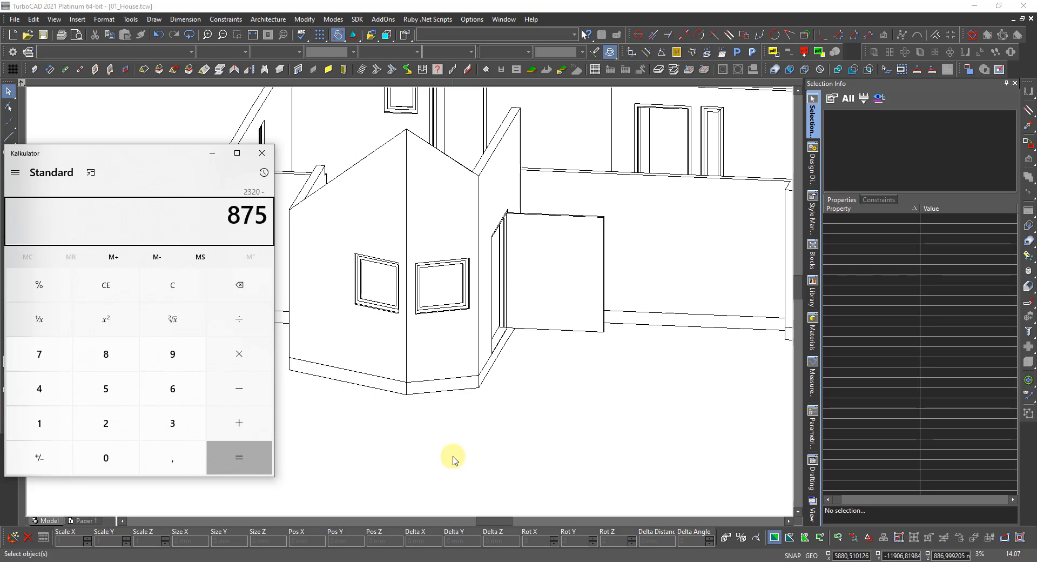
{"action": "key", "text": "Return"}
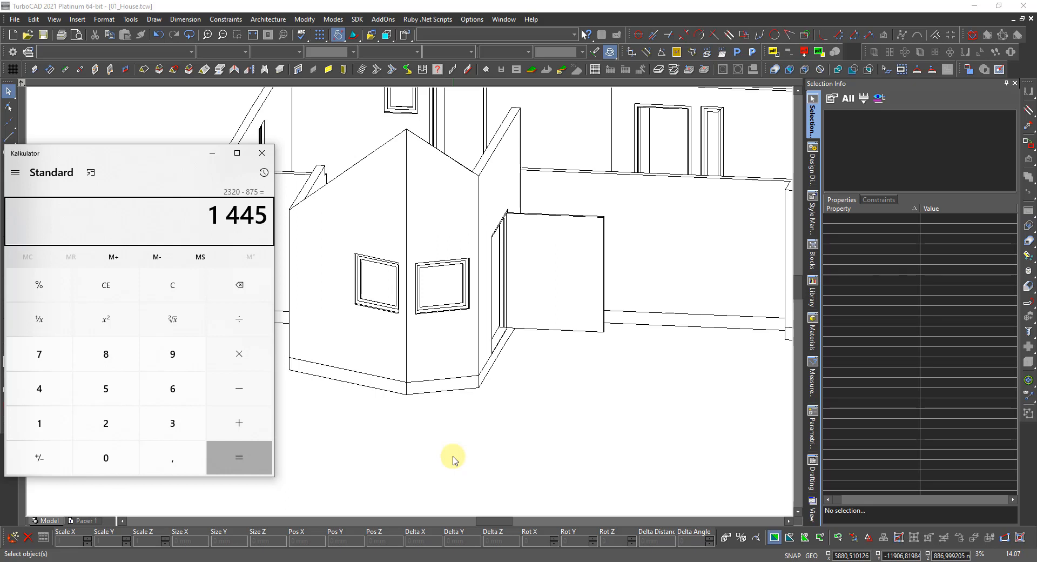
{"action": "key", "text": "Escape"}
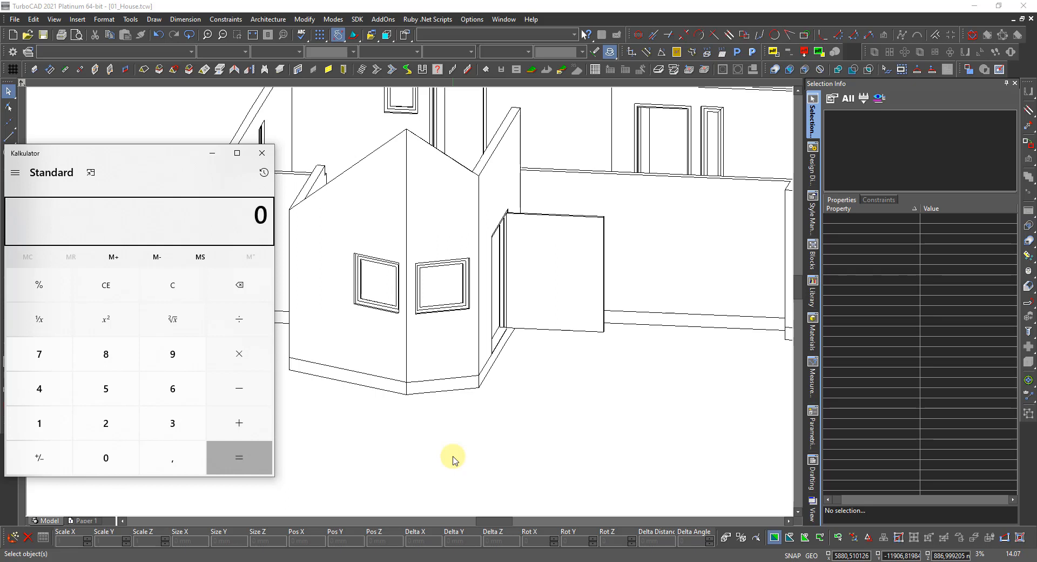
Subtract 400 from the 2320 mm head height in the Calculator, and clear the entry.
{"action": "type", "text": "2320 - "}
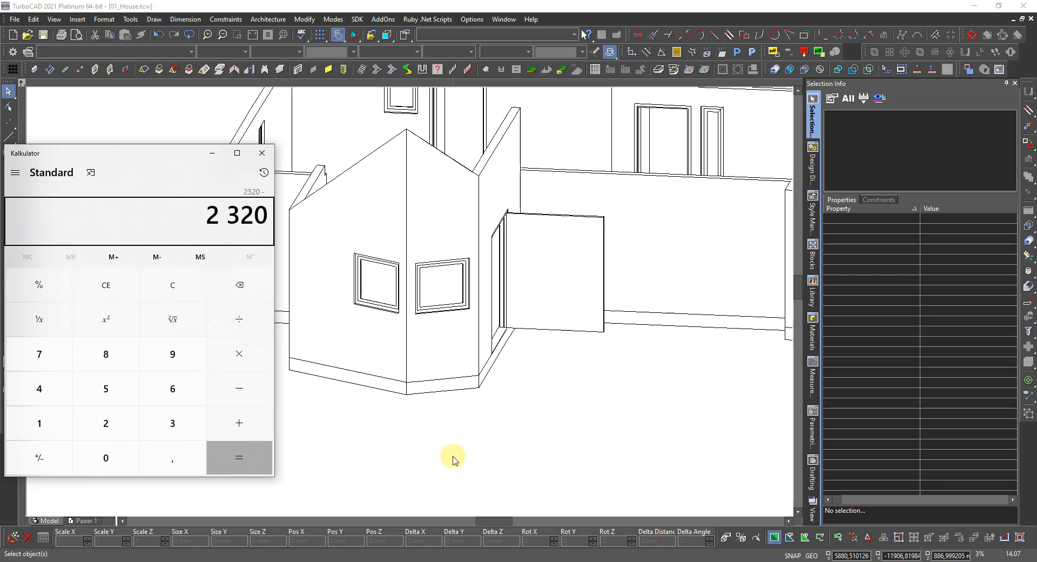
{"action": "type", "text": "400"}
{"action": "key", "text": "Return"}
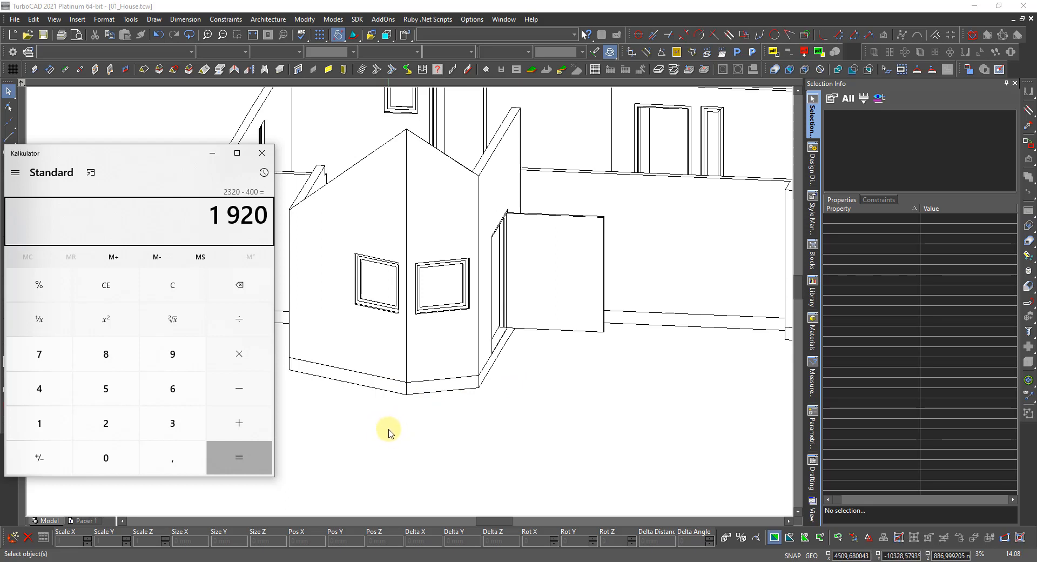
{"action": "key", "text": "Escape"}
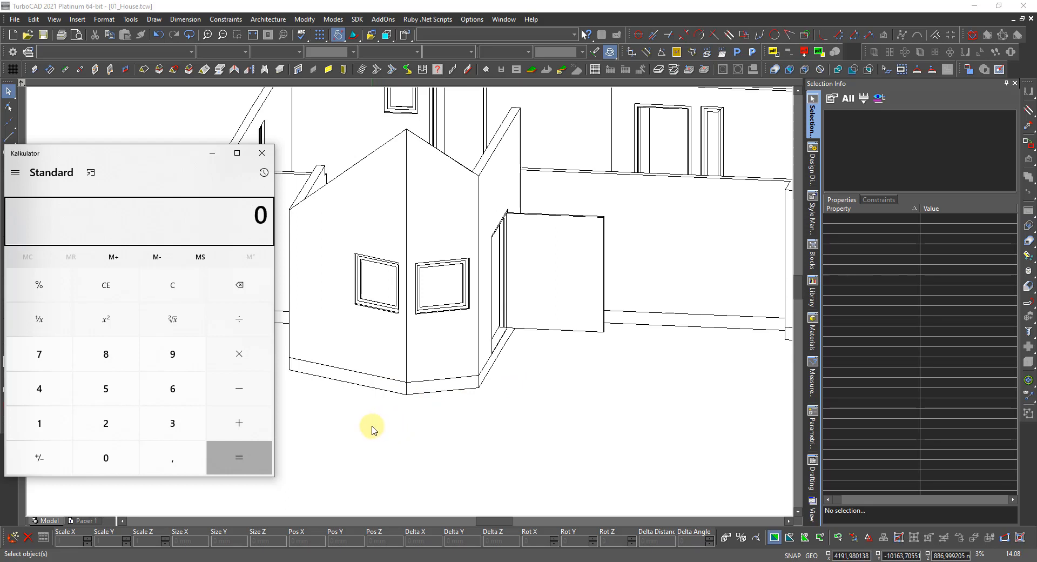
{"action": "type", "text": "1700 - 400"}
{"action": "key", "text": "BackSpace"}
{"action": "key", "text": "BackSpace"}
{"action": "key", "text": "Escape"}
Divide 1700 by 2 and add 25 to the quotient in the Calculator.
{"action": "type", "text": "1700/2"}
{"action": "key", "text": "Return"}
{"action": "type", "text": "25"}
{"action": "key", "text": "Return"}
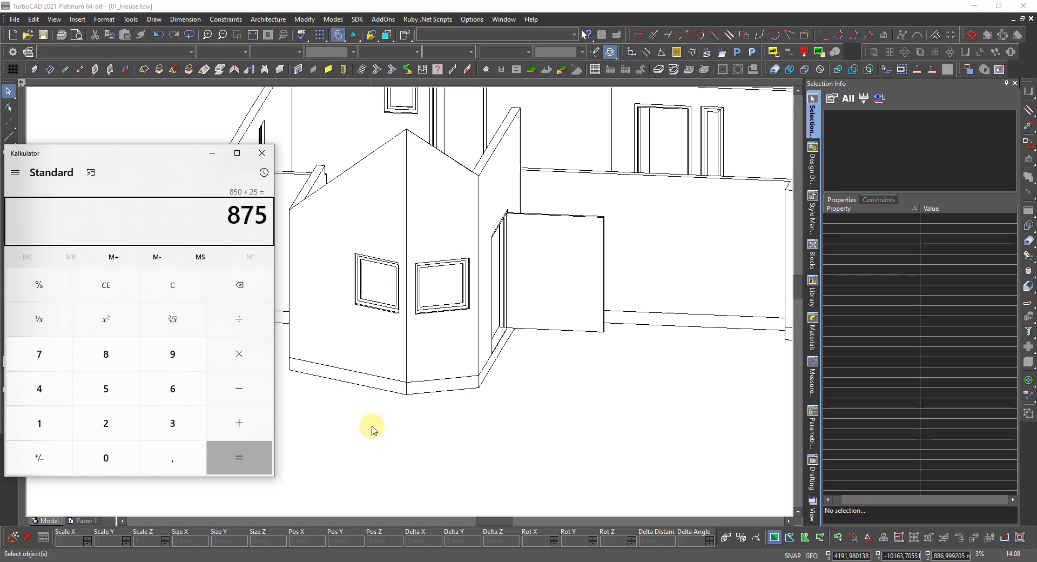
Calculate the lower windows' head height as 2320 minus 875 plus 50 in the calculator, and close the calculator.
{"action": "key", "text": "Escape"}
{"action": "type", "text": "232"}
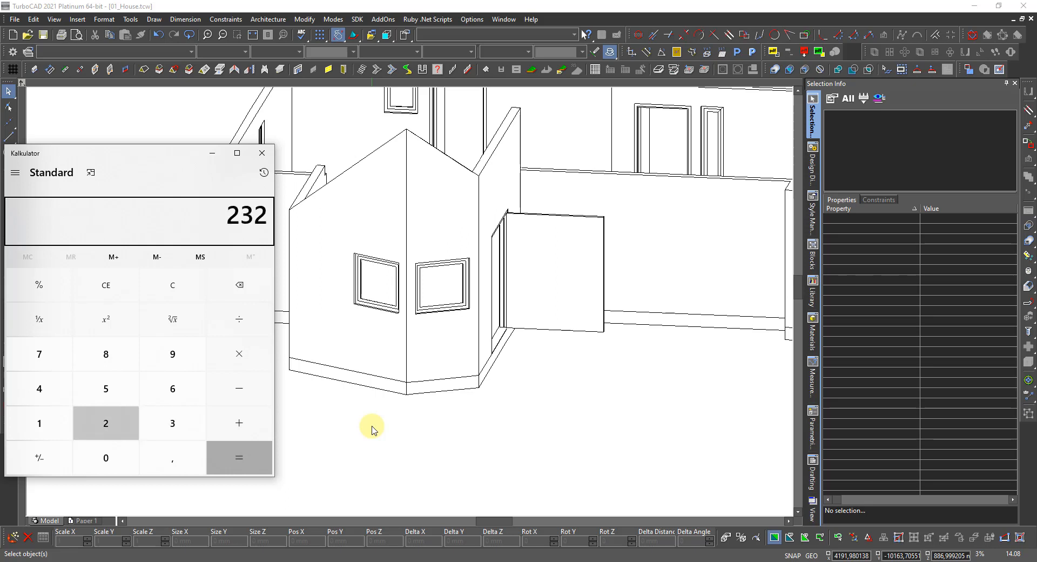
{"action": "type", "text": "0 - 875"}
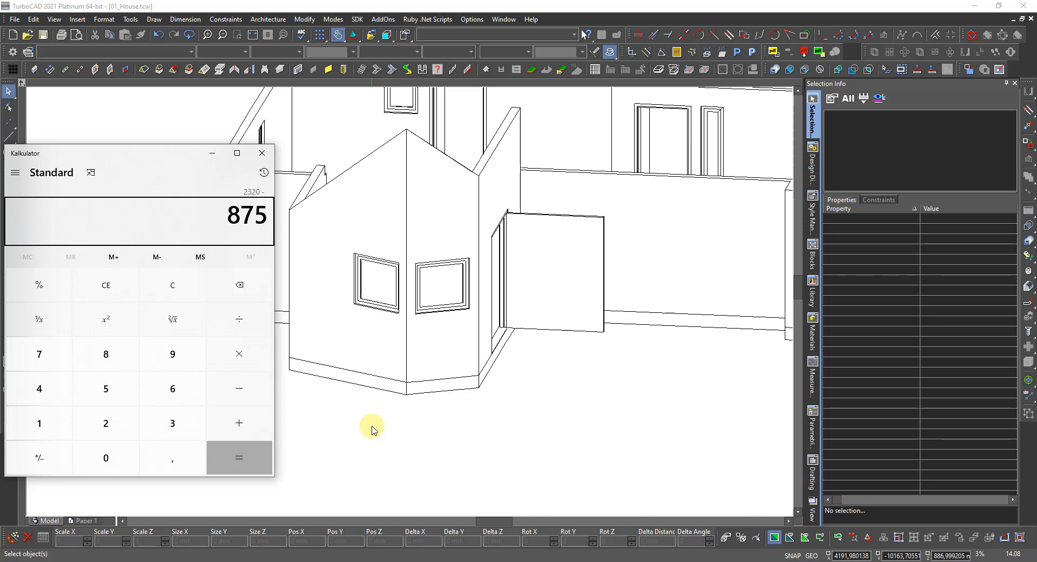
{"action": "key", "text": "Return"}
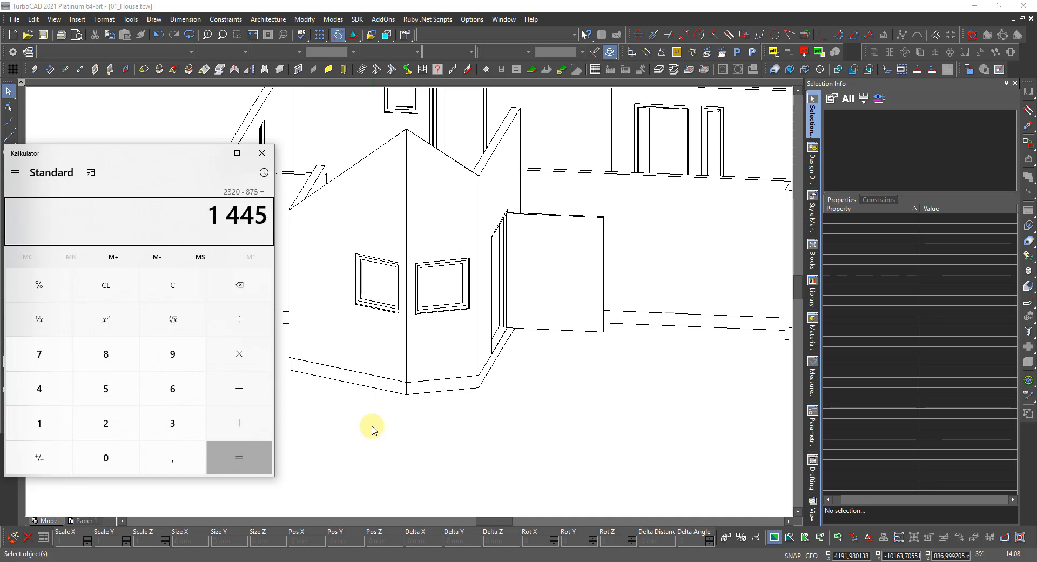
{"action": "type", "text": "+50"}
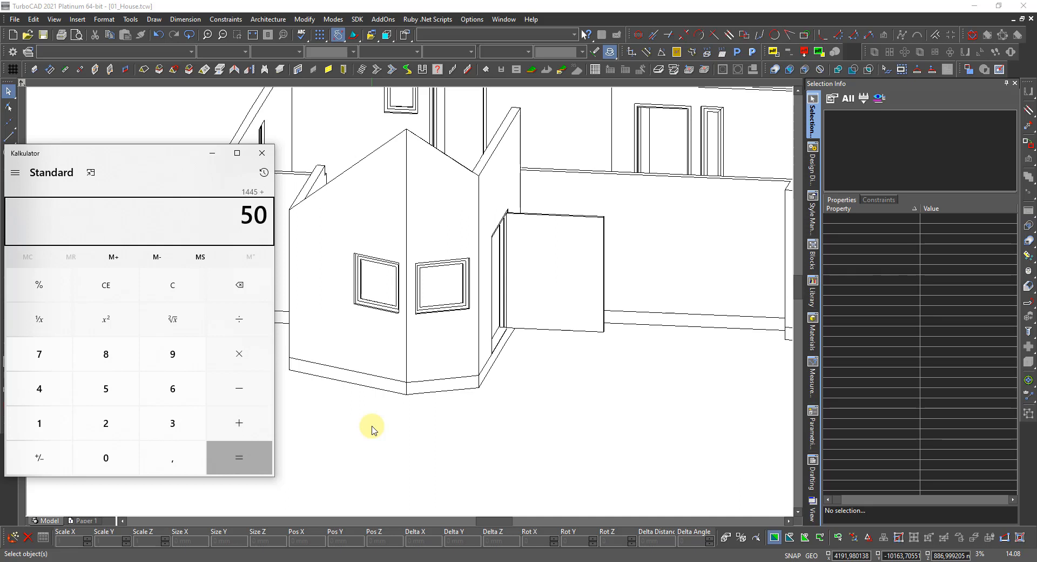
{"action": "key", "text": "Return"}
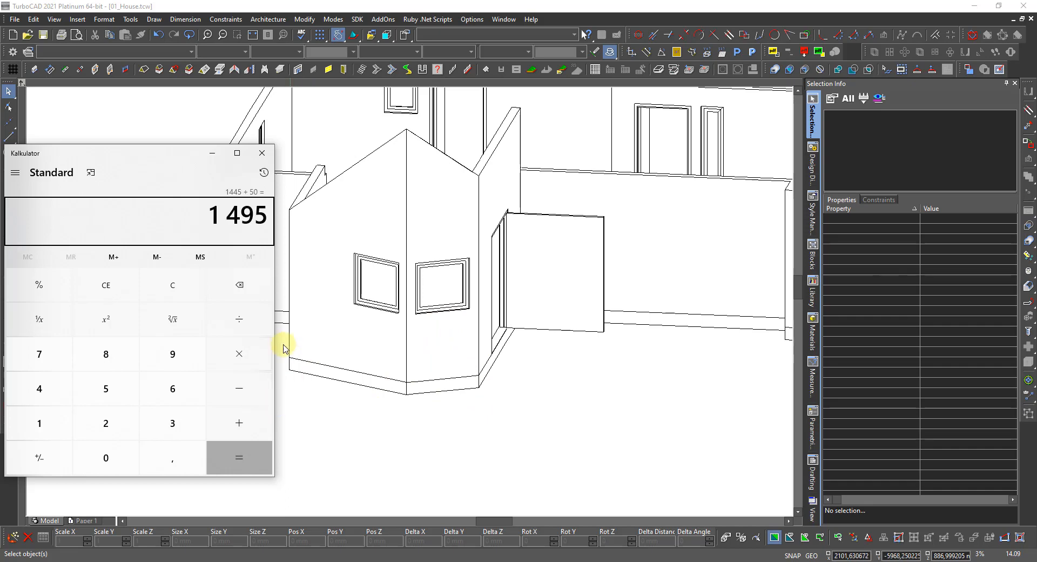
{"action": "key", "text": "Escape"}
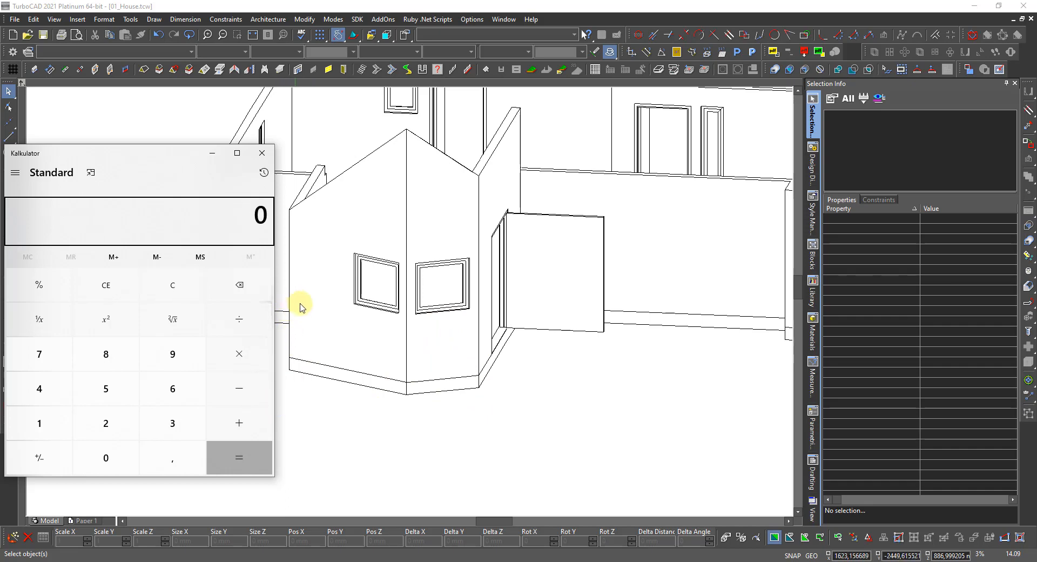
{"action": "left_click", "coordinate": [263, 154]}
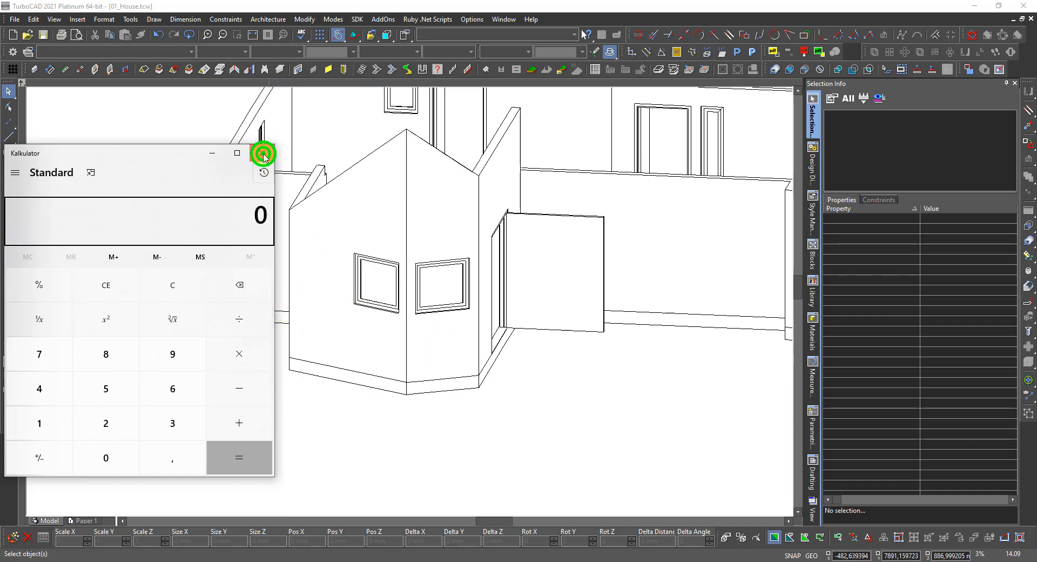
Select both windows in the angled bay walls and set their height to 875 mm.
{"action": "left_click", "coordinate": [376, 290]}
{"action": "left_click", "coordinate": [400, 296]}
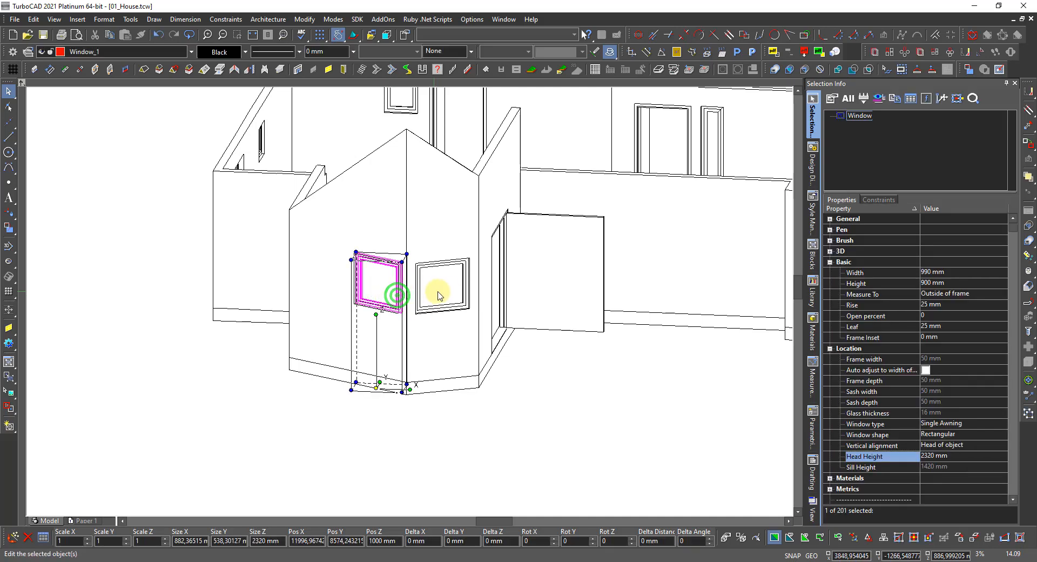
{"action": "left_click", "coordinate": [436, 284], "text": "shift"}
{"action": "left_click", "coordinate": [457, 293]}
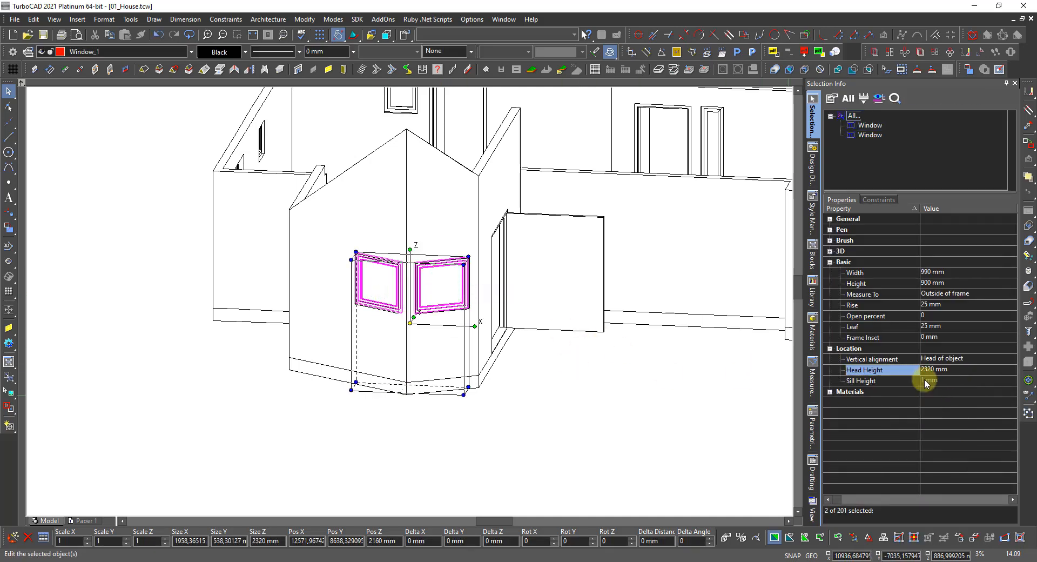
{"action": "left_click", "coordinate": [921, 286]}
{"action": "left_click", "coordinate": [951, 284]}
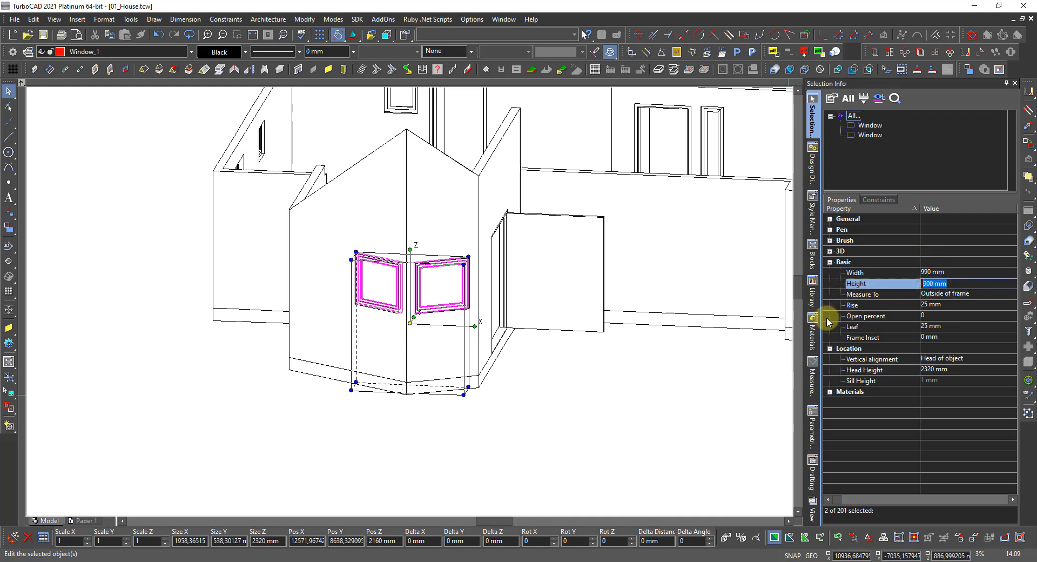
{"action": "type", "text": "875"}
{"action": "key", "text": "Return"}
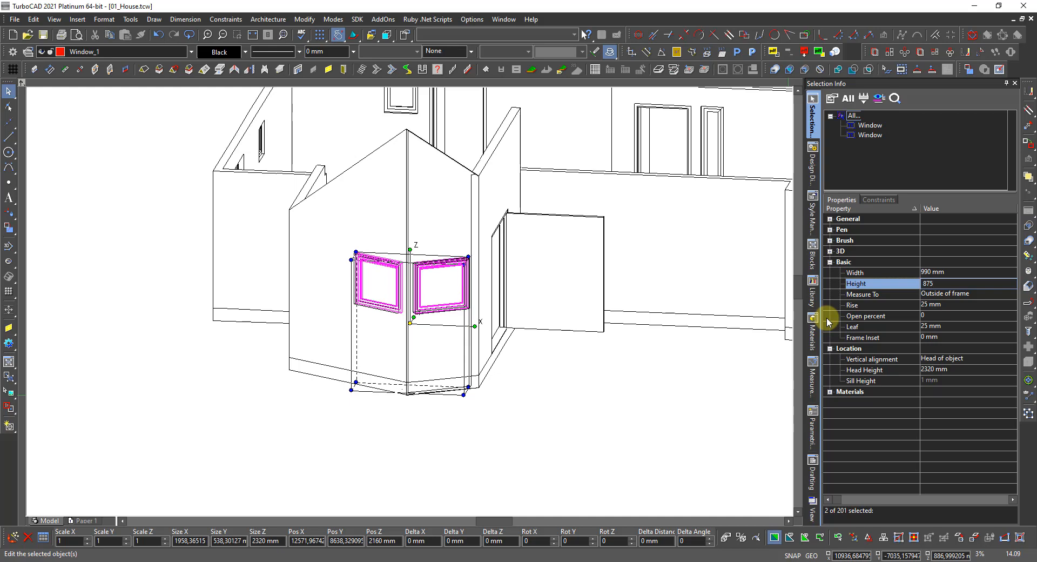
Set the head height of the two selected bay windows to 2320 mm.
{"action": "double_click", "coordinate": [954, 371]}
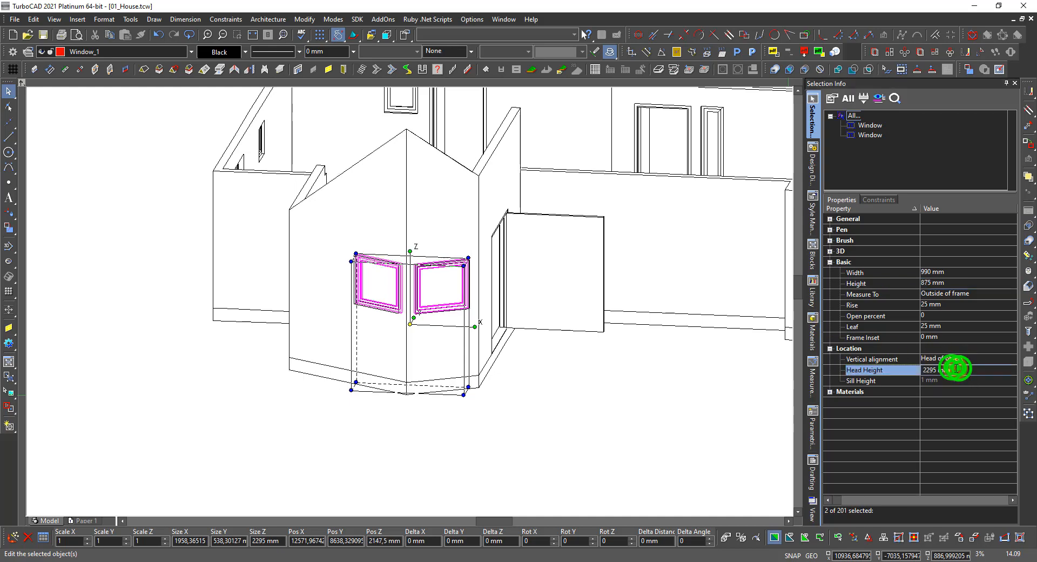
{"action": "type", "text": "23"}
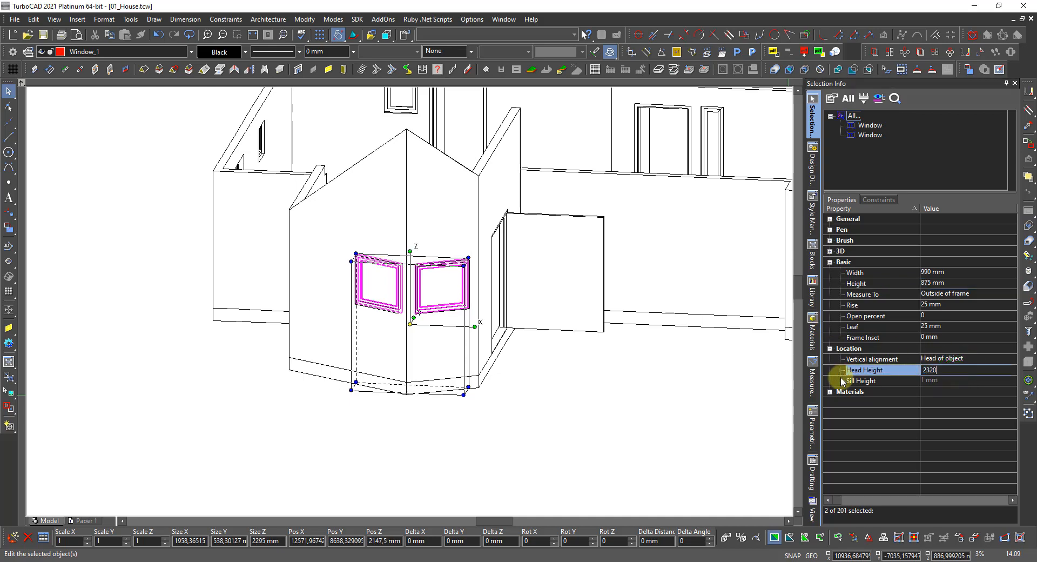
{"action": "type", "text": "20"}
{"action": "key", "text": "Return"}
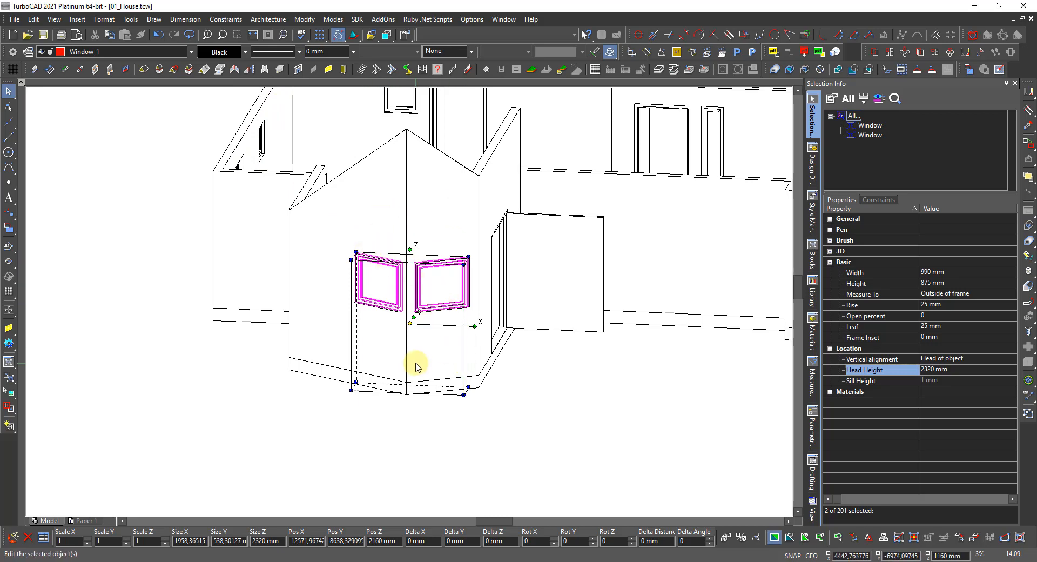
Copy the two bay windows in place and set the copies' head height to 1495 mm.
{"action": "left_click", "coordinate": [863, 538]}
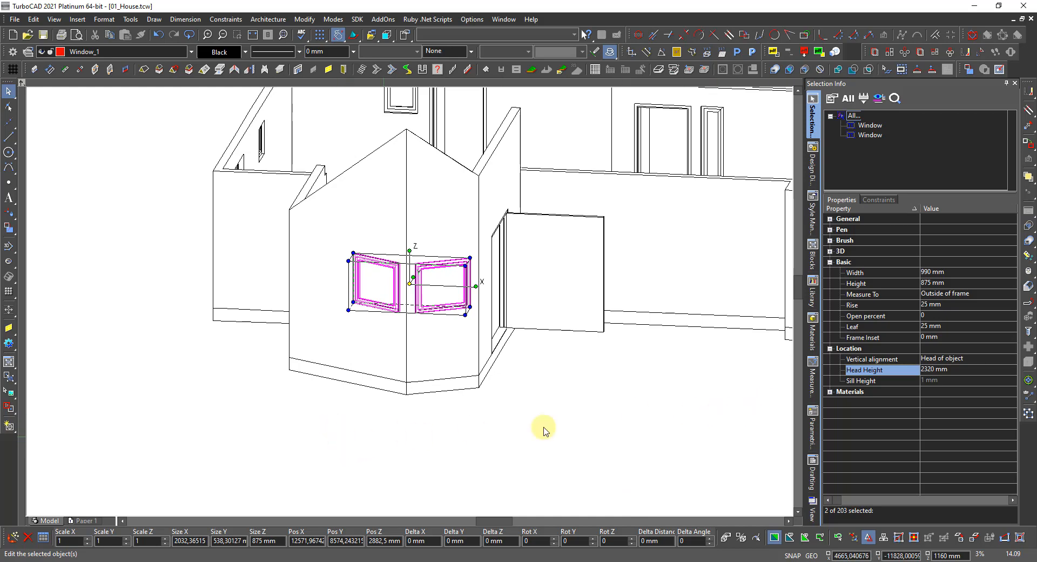
{"action": "left_click", "coordinate": [954, 369]}
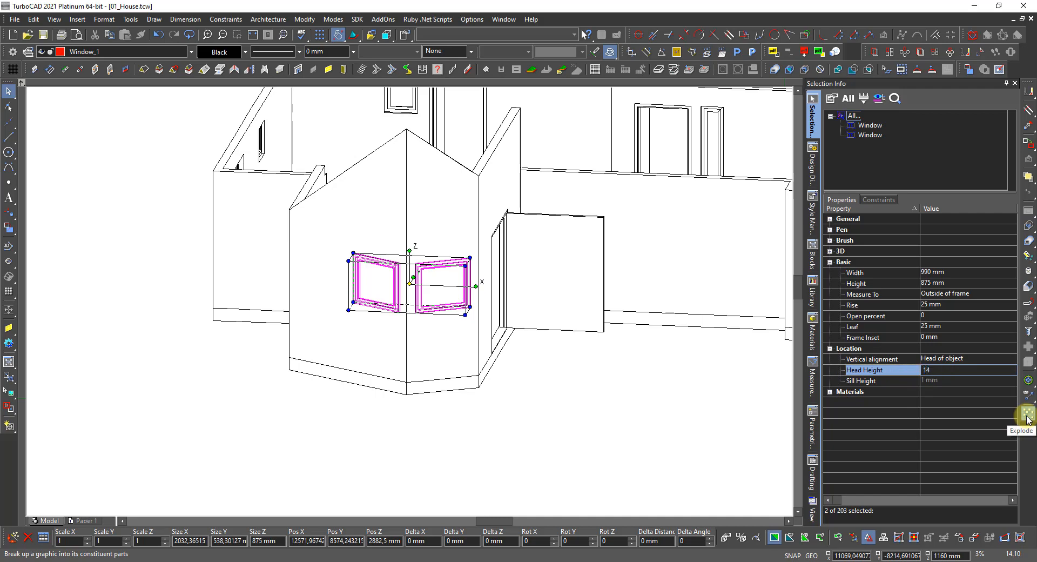
{"action": "key", "text": "Return"}
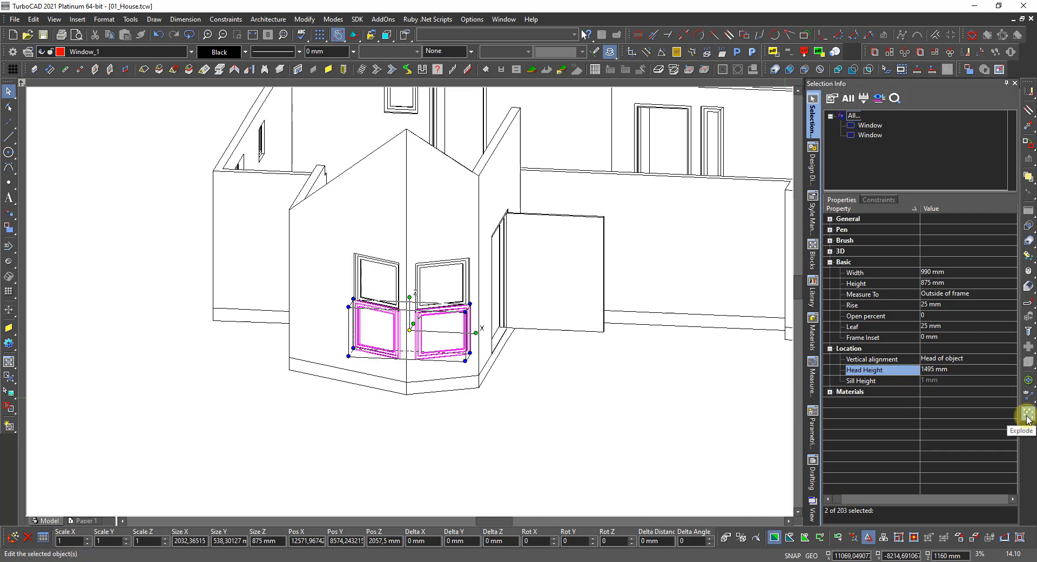
{"action": "key", "text": "Escape"}
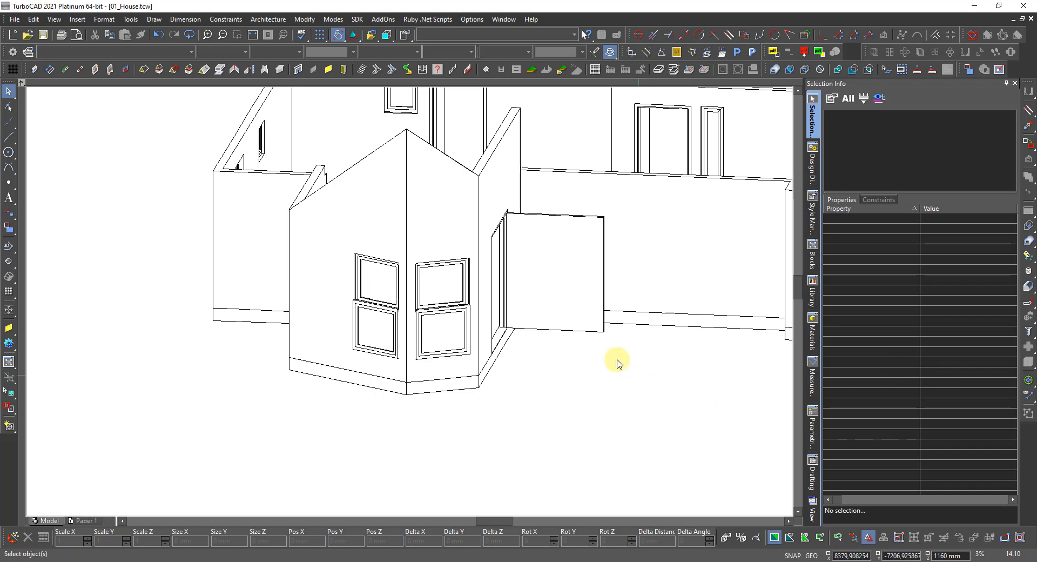
Examine the joint between the upper and lower bay windows in hidden line view and with Draft Rendering.
{"action": "scroll", "coordinate": [466, 323], "scroll_direction": "up", "scroll_amount": 4}
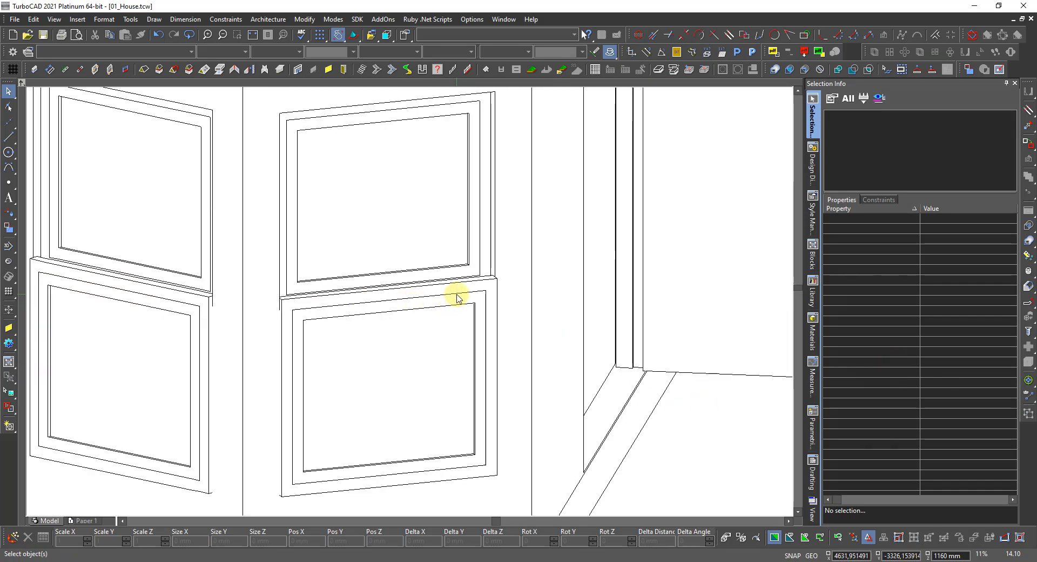
{"action": "scroll", "coordinate": [391, 312], "scroll_direction": "down", "scroll_amount": 3}
{"action": "mouse_move", "coordinate": [439, 301]}
{"action": "middle_mouse_down"}
{"action": "mouse_move", "coordinate": [274, 342]}
{"action": "mouse_move", "coordinate": [359, 318]}
{"action": "mouse_move", "coordinate": [459, 317]}
{"action": "mouse_move", "coordinate": [451, 294]}
{"action": "middle_mouse_up"}
{"action": "scroll", "coordinate": [359, 305], "scroll_direction": "down", "scroll_amount": 3}
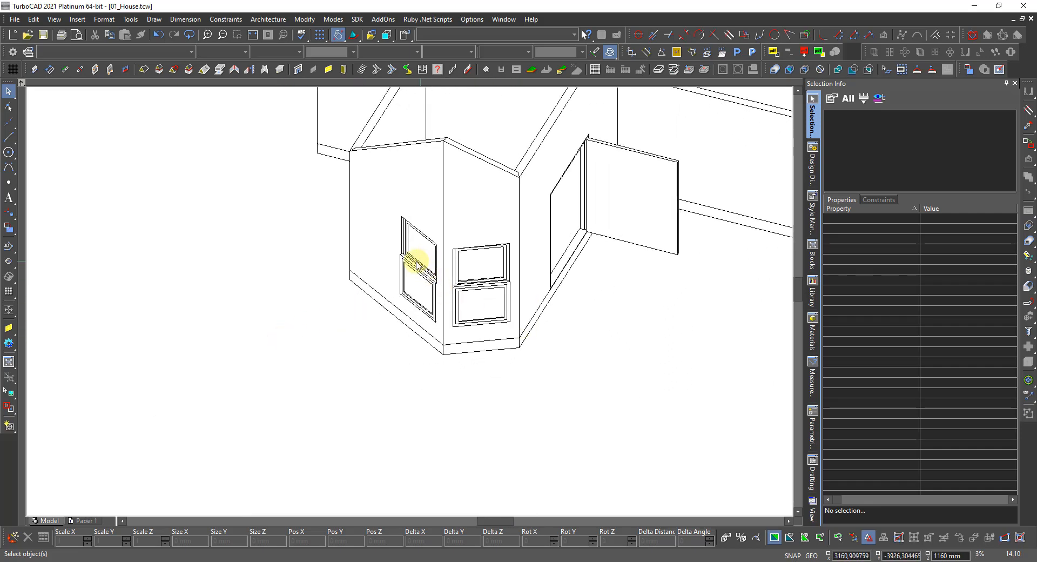
{"action": "scroll", "coordinate": [417, 265], "scroll_direction": "up", "scroll_amount": 3}
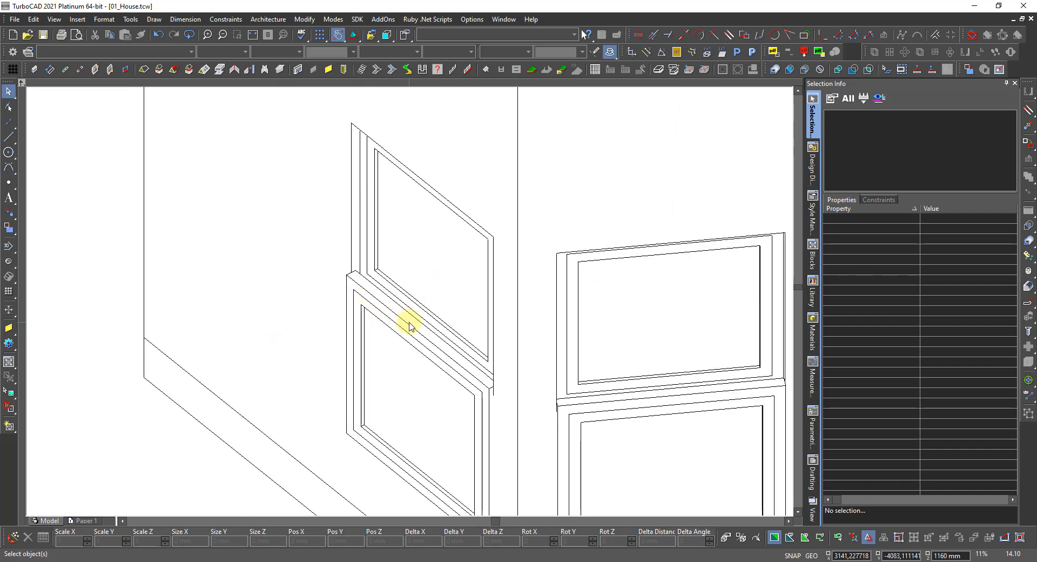
{"action": "scroll", "coordinate": [411, 319], "scroll_direction": "down", "scroll_amount": 2}
{"action": "scroll", "coordinate": [405, 294], "scroll_direction": "up", "scroll_amount": 1}
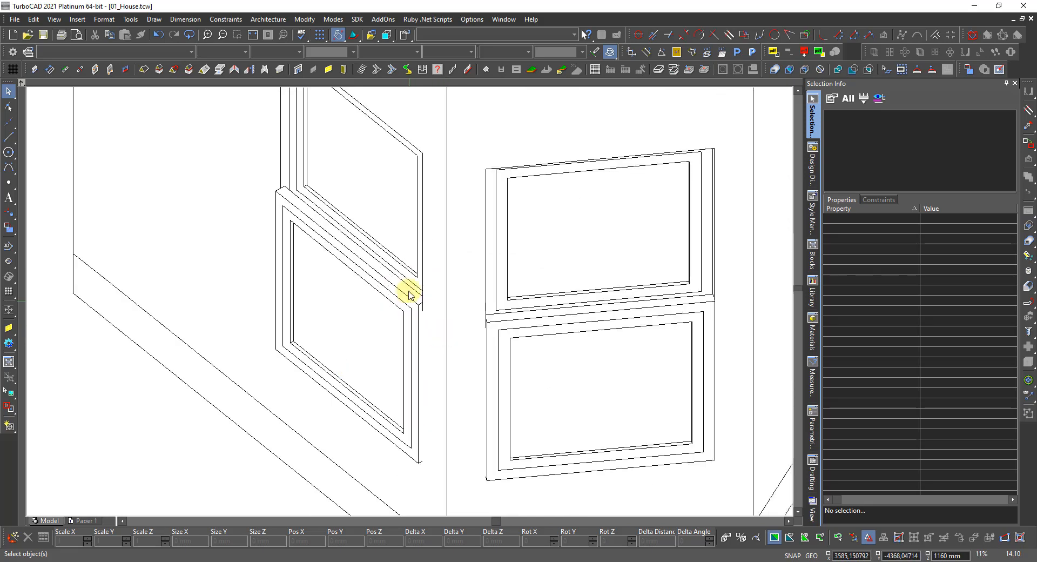
{"action": "scroll", "coordinate": [416, 303], "scroll_direction": "up", "scroll_amount": 1}
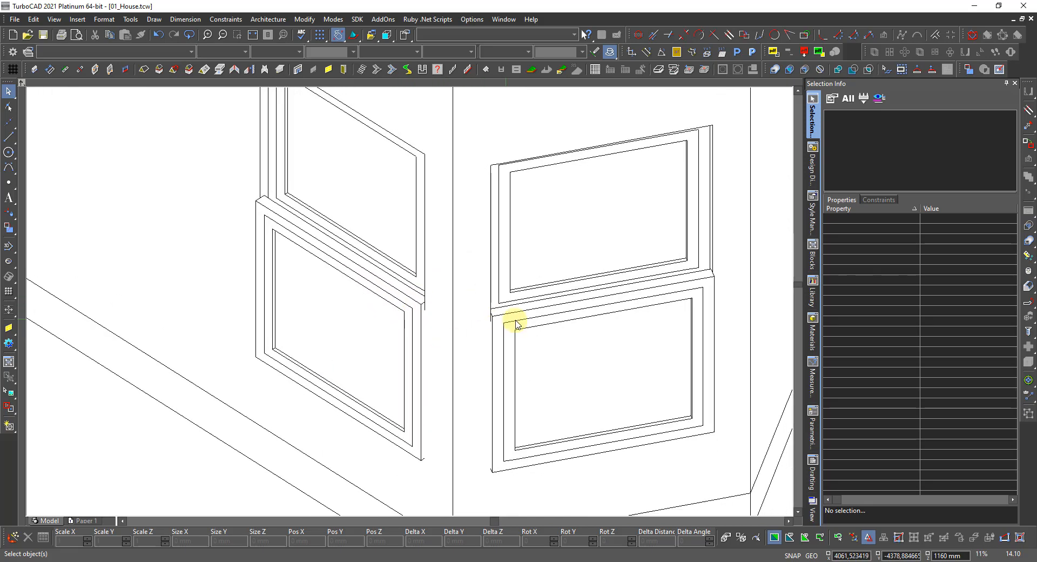
{"action": "right_click", "coordinate": [565, 298]}
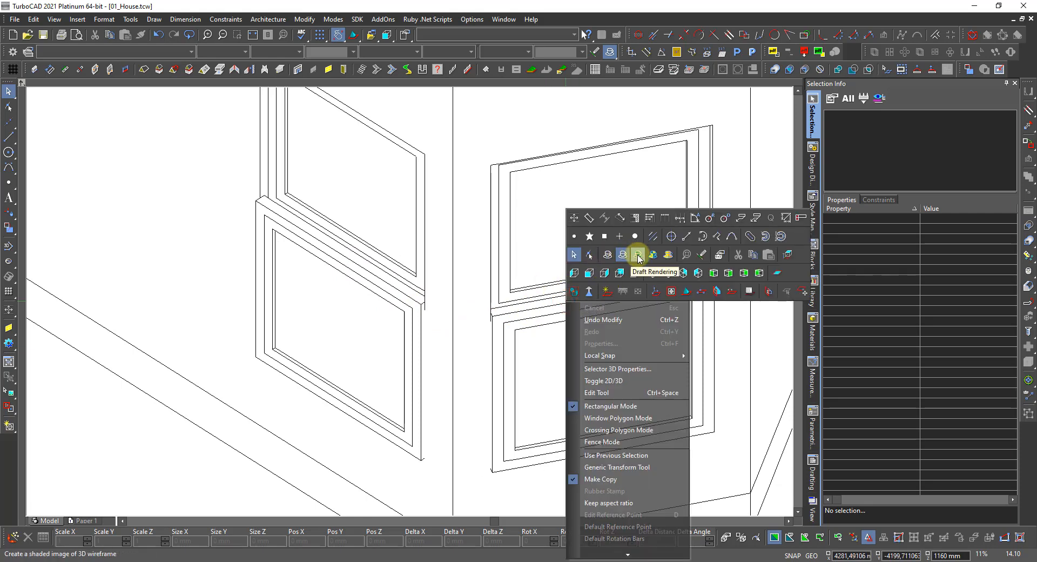
{"action": "left_click", "coordinate": [637, 254]}
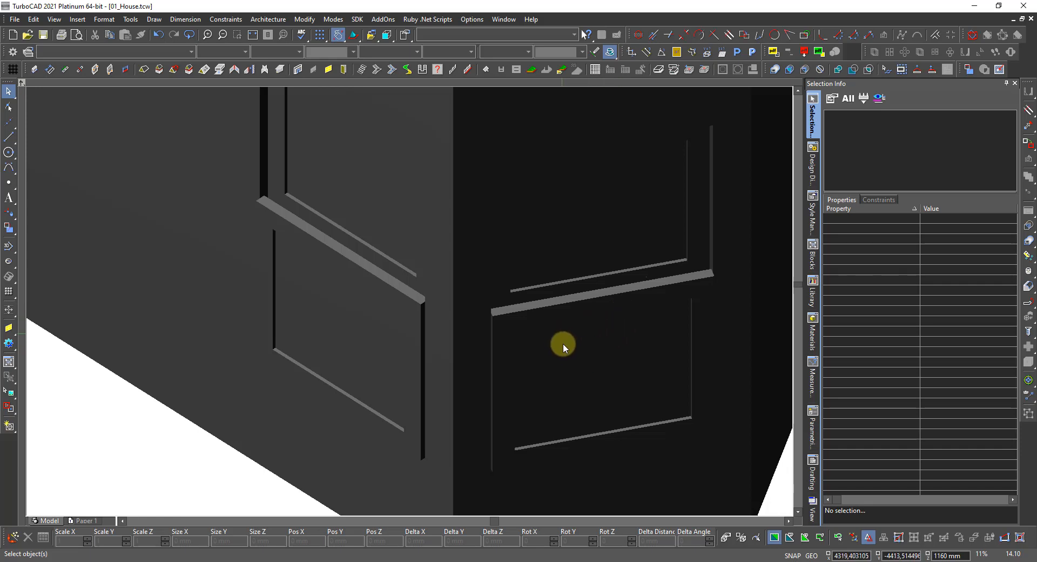
Switch the model to wireframe and delete both lower bay windows.
{"action": "right_click", "coordinate": [562, 345]}
{"action": "left_click", "coordinate": [602, 295]}
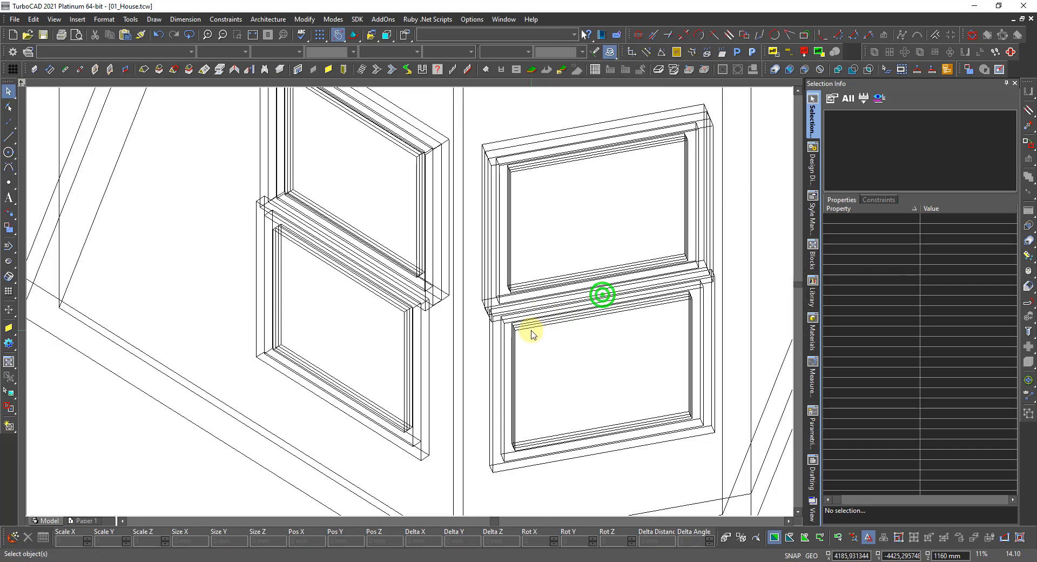
{"action": "left_click", "coordinate": [345, 398]}
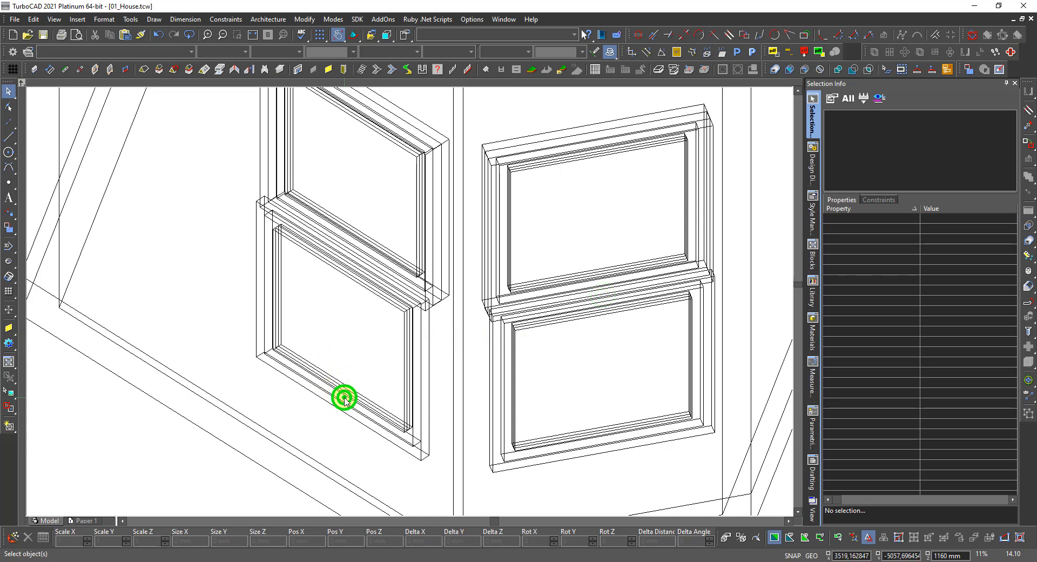
{"action": "key", "text": "Delete"}
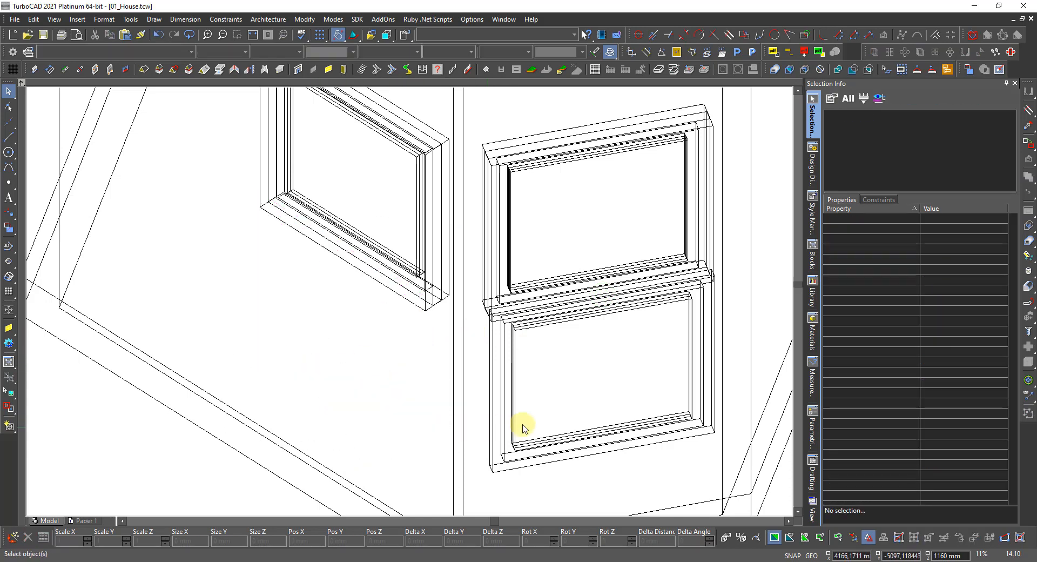
{"action": "left_click", "coordinate": [557, 445]}
{"action": "scroll", "coordinate": [551, 425], "scroll_direction": "down", "scroll_amount": 2}
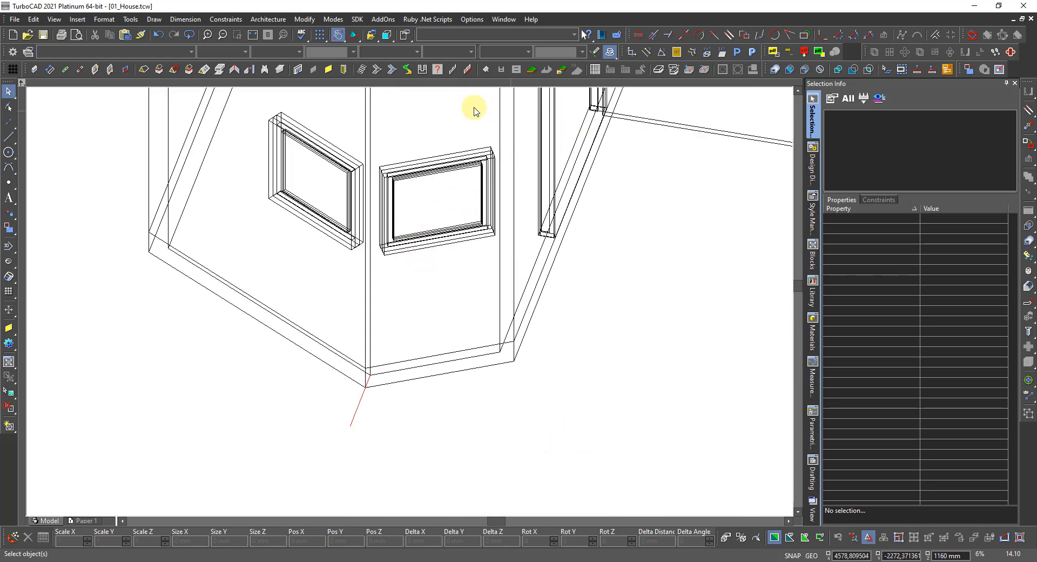
Start inserting a window in the bay wall and set its head height to 1495 mm.
{"action": "left_click", "coordinate": [328, 69]}
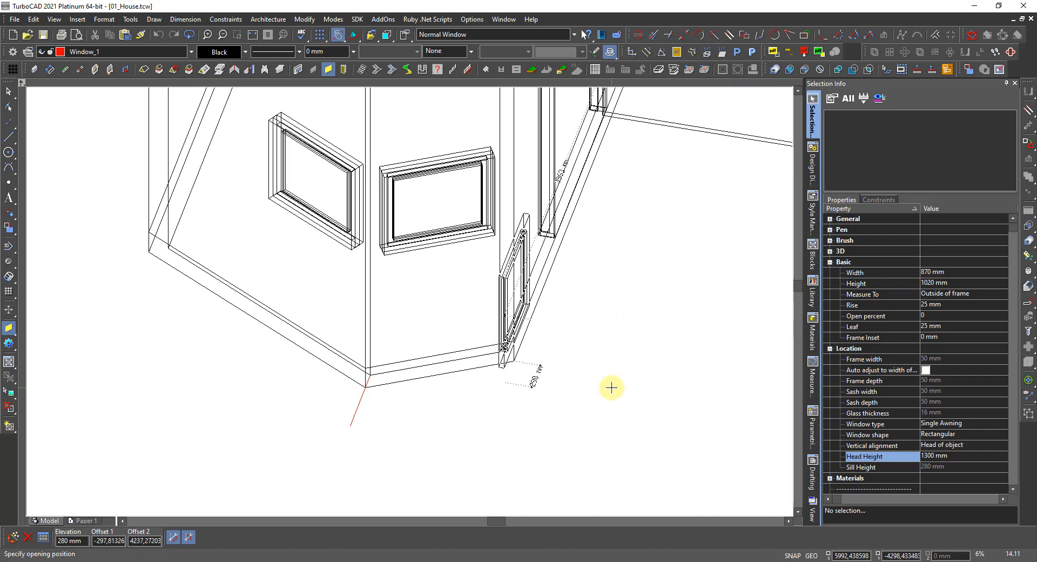
{"action": "left_click", "coordinate": [965, 458]}
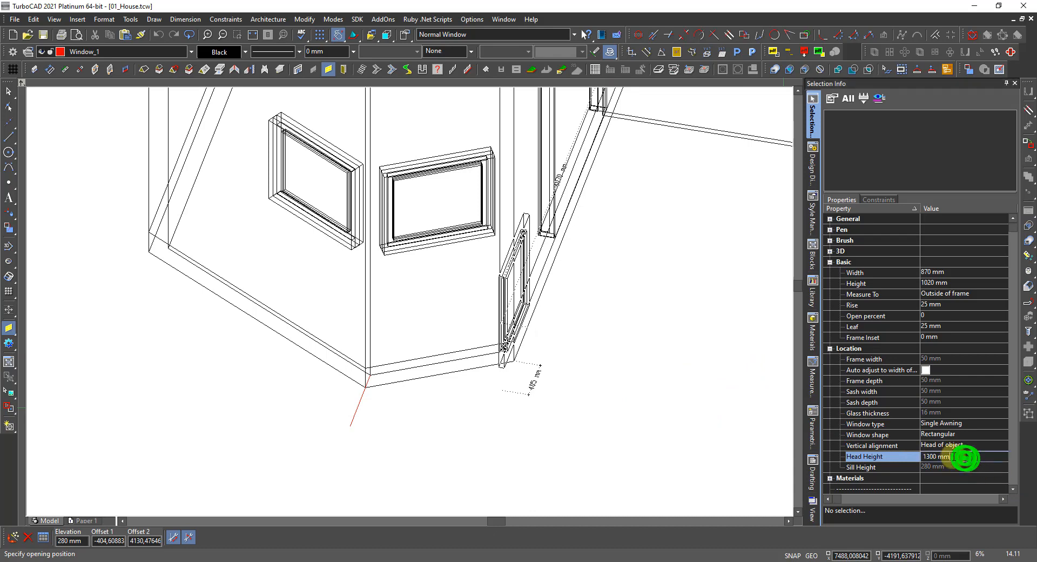
{"action": "left_click_drag", "start_coordinate": [953, 456], "coordinate": [822, 470]}
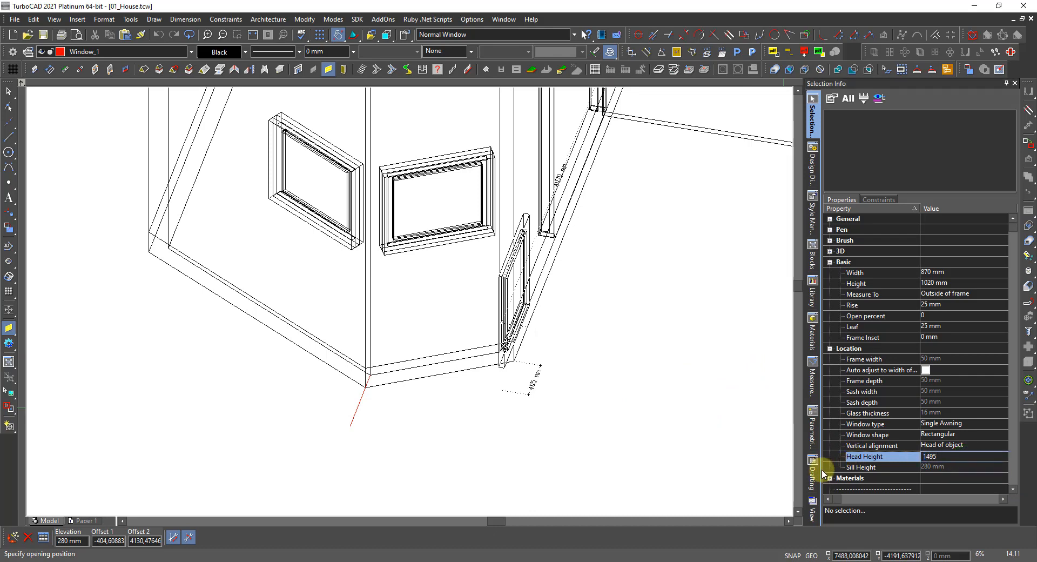
{"action": "type", "text": "1495"}
{"action": "key", "text": "Return"}
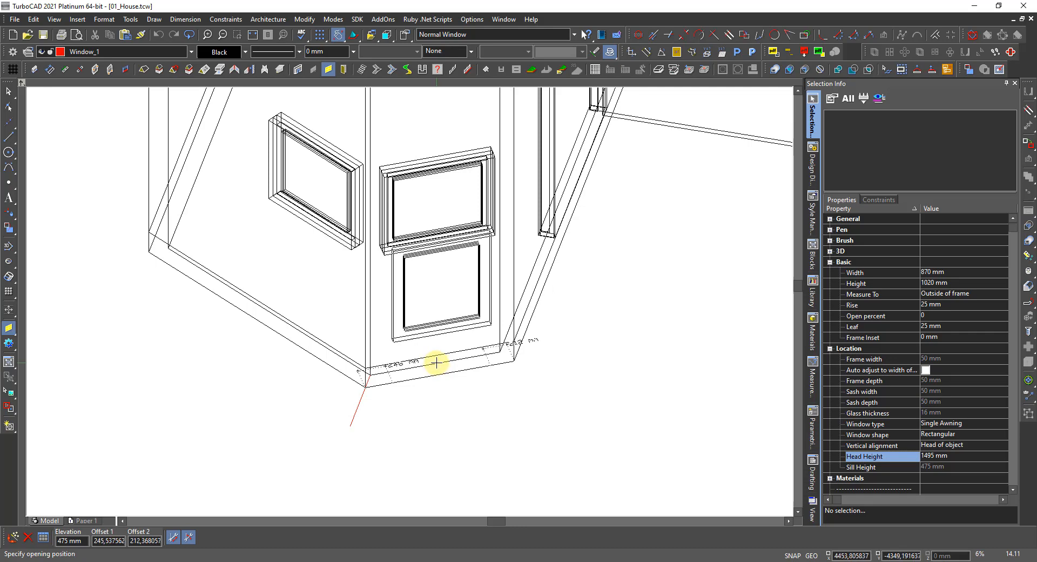
{"action": "key", "text": "Escape"}
Start inserting a window in the bay wall again and set its height to 925 mm.
{"action": "middle_click_drag", "start_coordinate": [472, 293], "coordinate": [407, 219]}
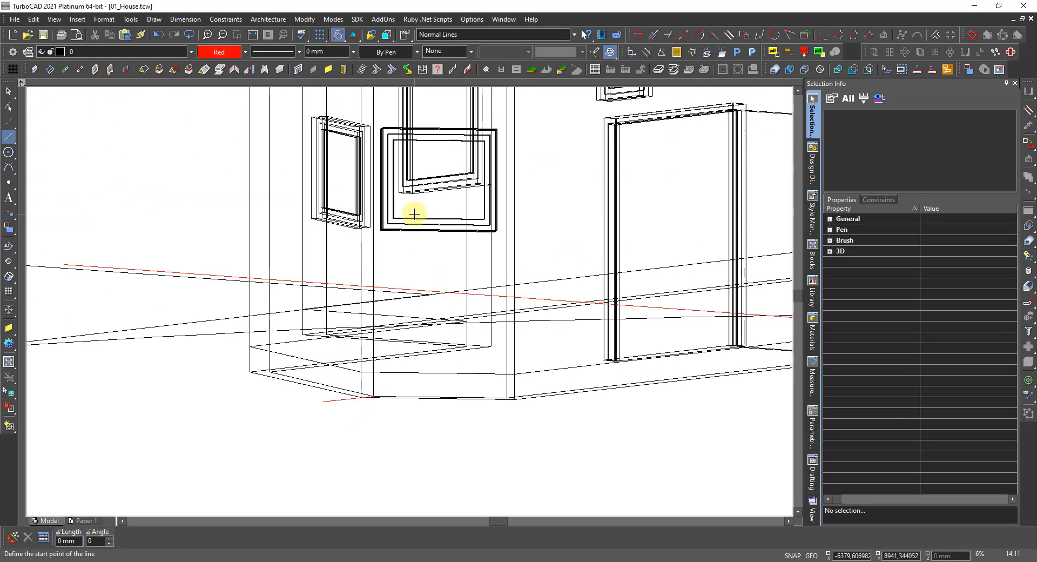
{"action": "scroll", "coordinate": [411, 181], "scroll_direction": "up", "scroll_amount": 2}
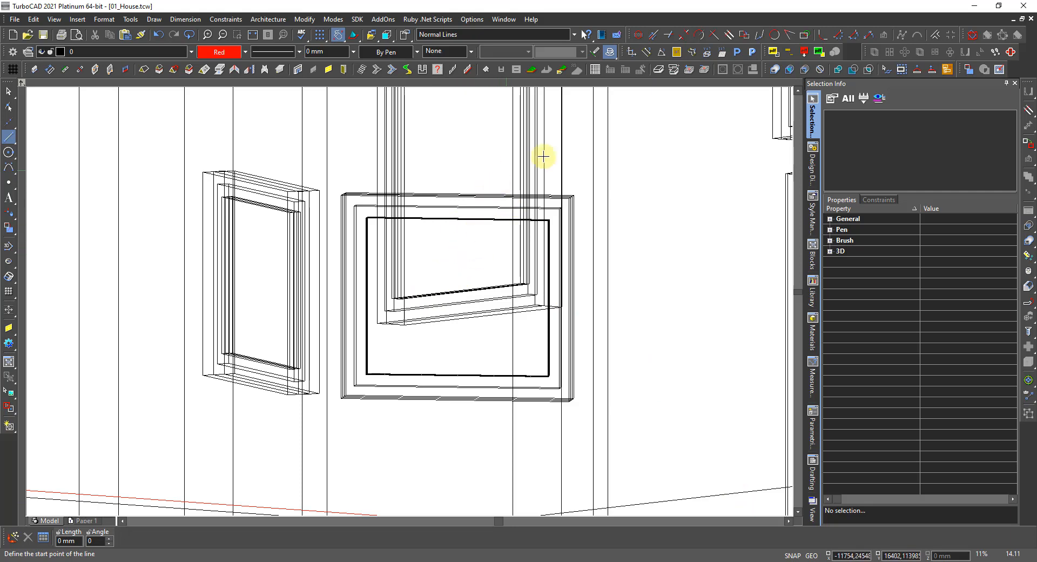
{"action": "left_click", "coordinate": [327, 69]}
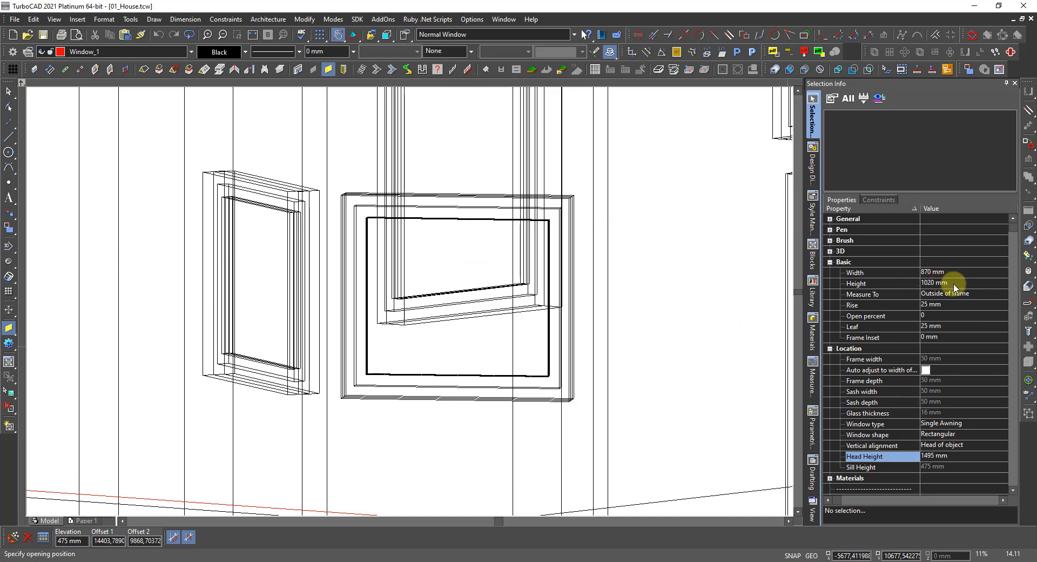
{"action": "left_click", "coordinate": [953, 283]}
{"action": "left_click_drag", "start_coordinate": [965, 282], "coordinate": [748, 279]}
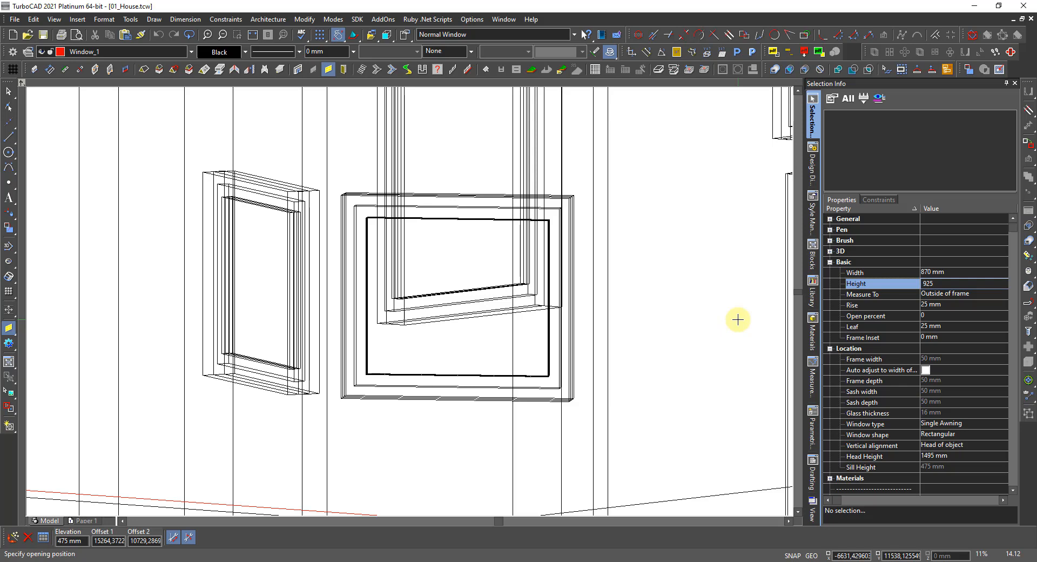
{"action": "key", "text": "Return"}
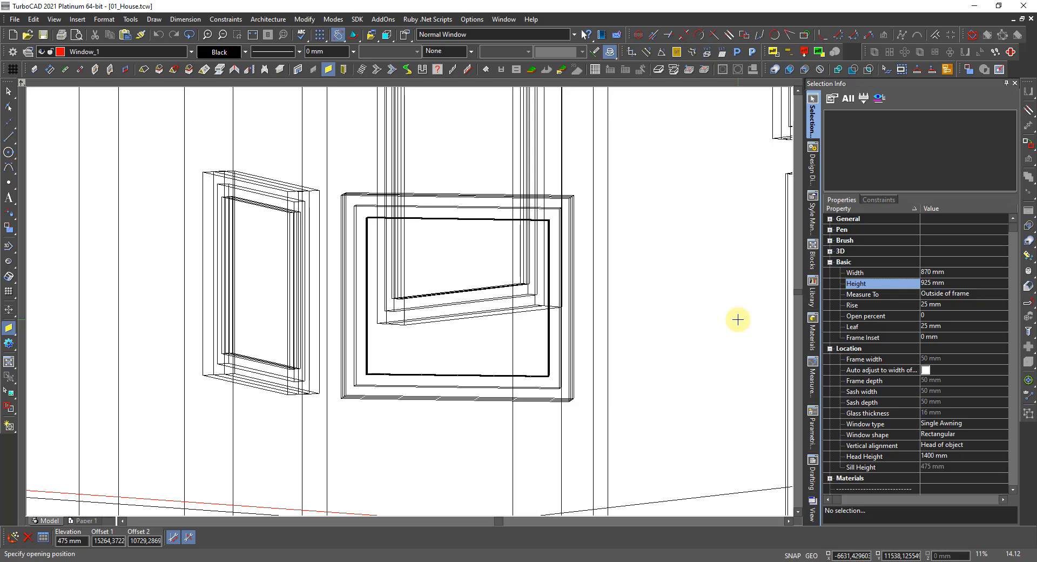
Set the new window's head height to 1495 mm and insert one beneath each of the two upper bay windows.
{"action": "left_click", "coordinate": [954, 456]}
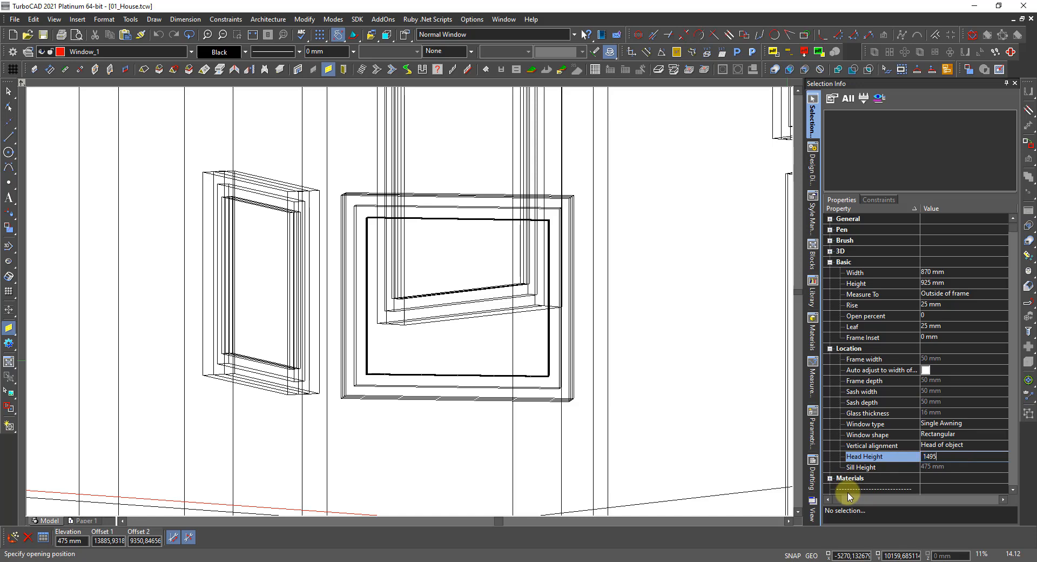
{"action": "type", "text": "1495"}
{"action": "key", "text": "Return"}
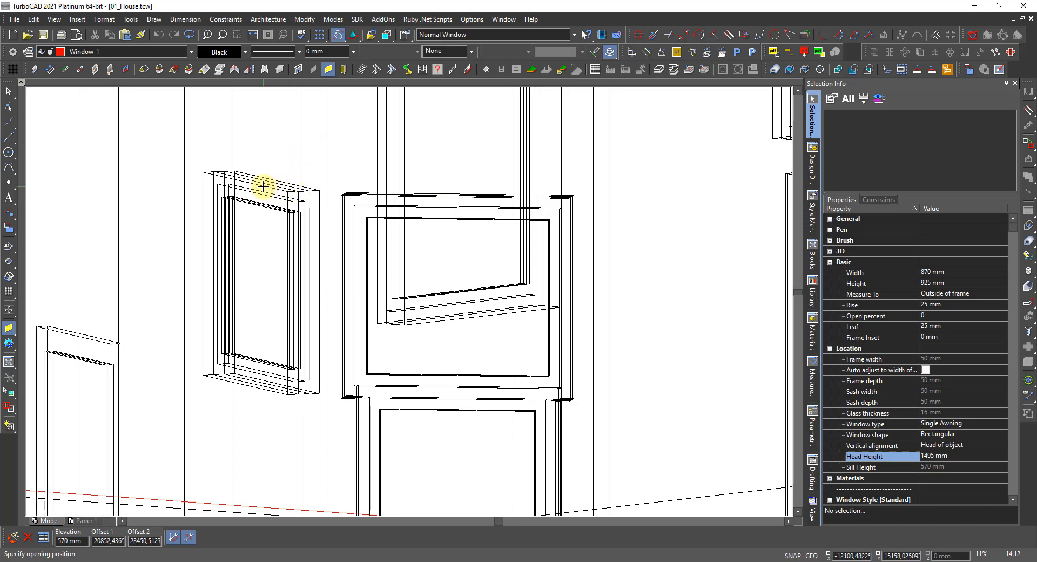
{"action": "left_click", "coordinate": [263, 187]}
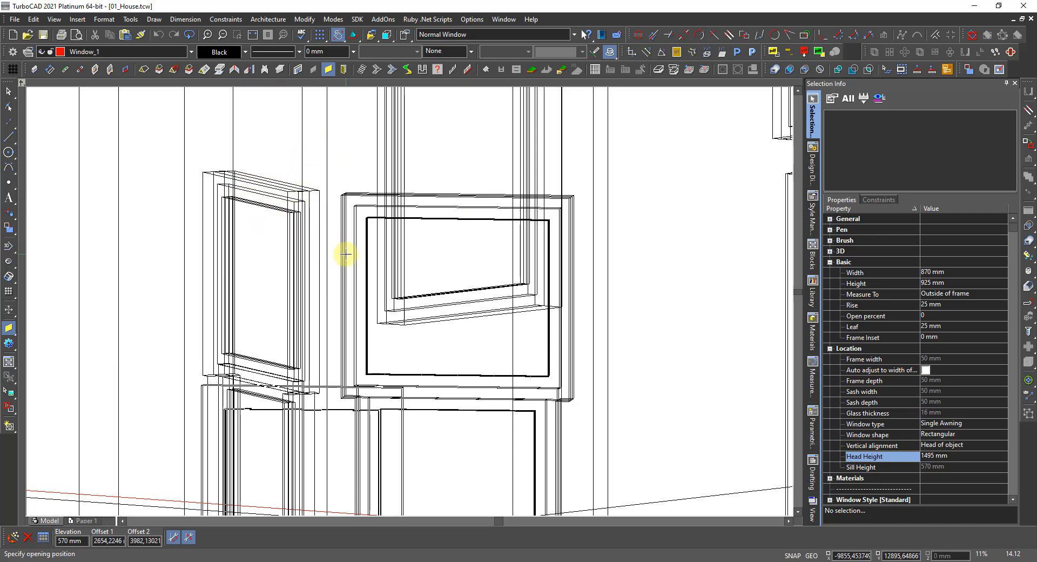
{"action": "key", "text": "Escape"}
{"action": "key", "text": "space"}
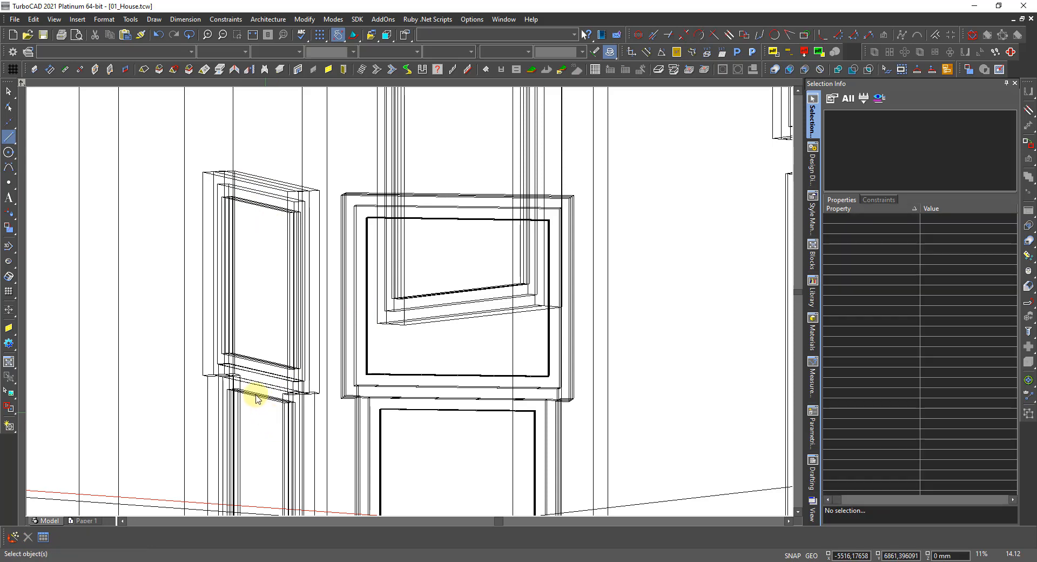
Select both lower bay windows and set their width to 990 mm.
{"action": "left_click", "coordinate": [254, 406]}
{"action": "left_click", "coordinate": [268, 391]}
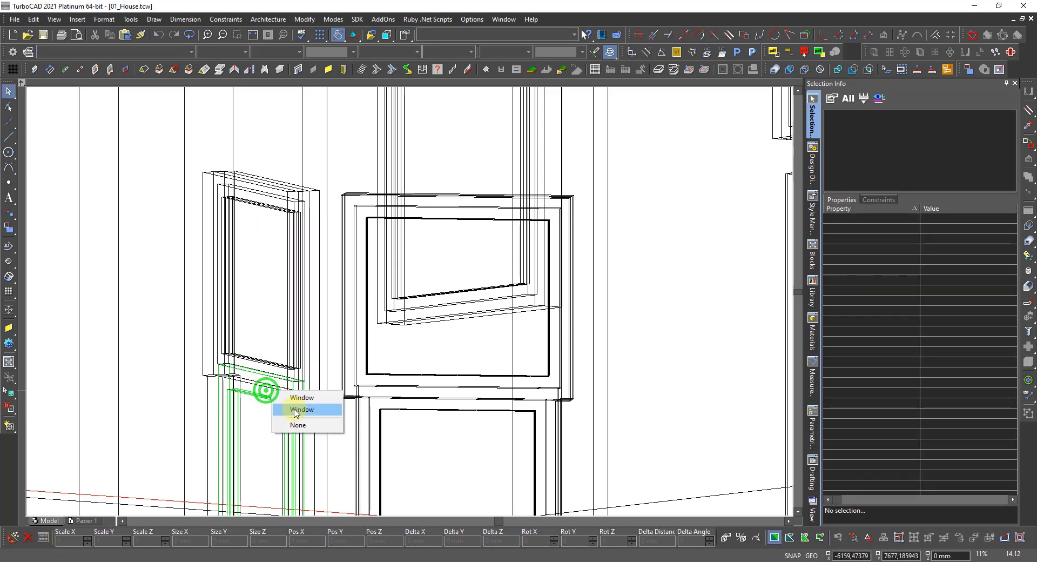
{"action": "left_click", "coordinate": [295, 410]}
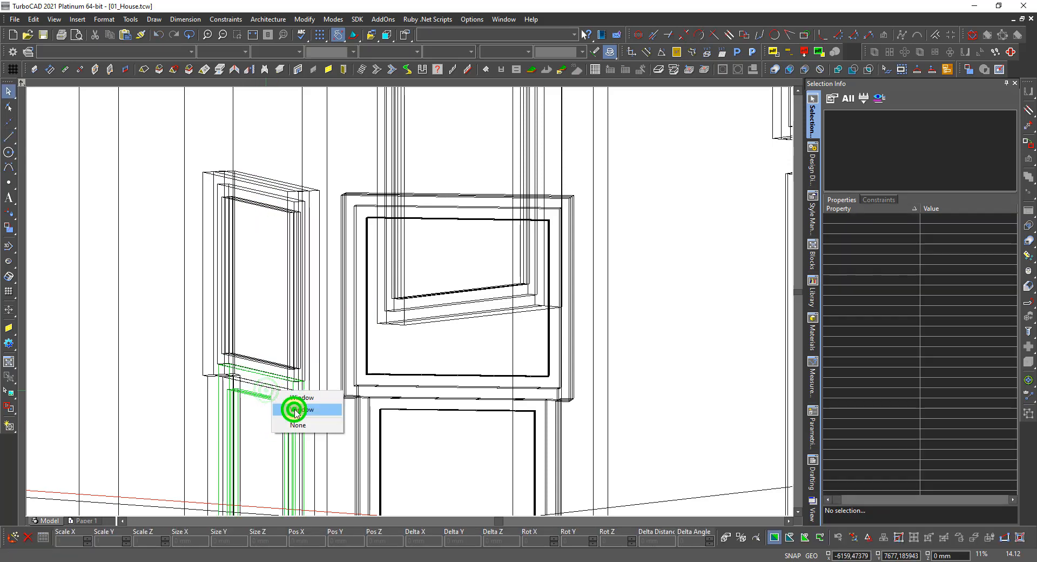
{"action": "left_click", "coordinate": [450, 412], "text": "shift"}
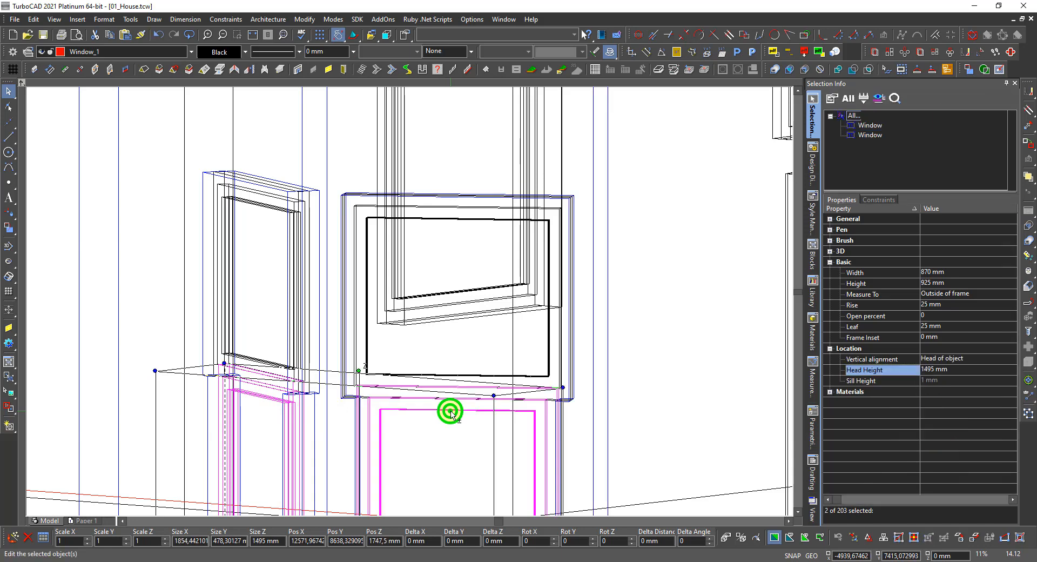
{"action": "left_click", "coordinate": [937, 272]}
{"action": "left_click", "coordinate": [955, 271]}
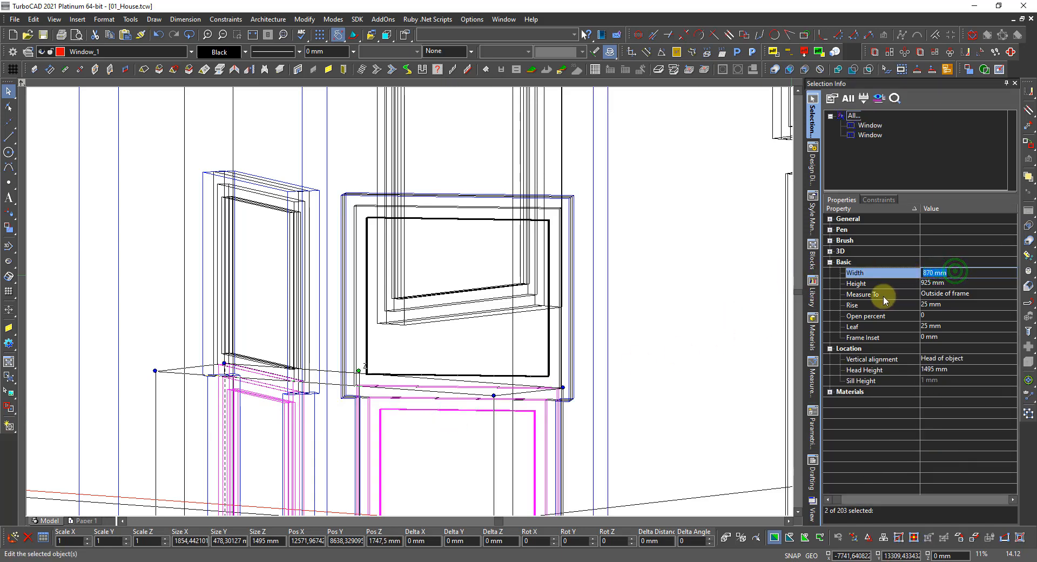
{"action": "type", "text": "990"}
{"action": "key", "text": "Return"}
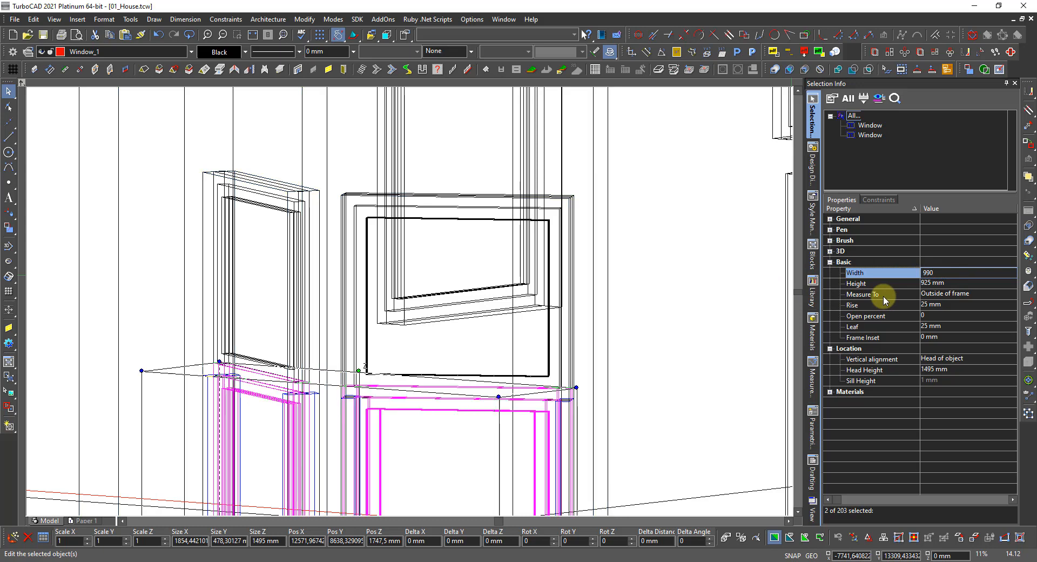
{"action": "key", "text": "Escape"}
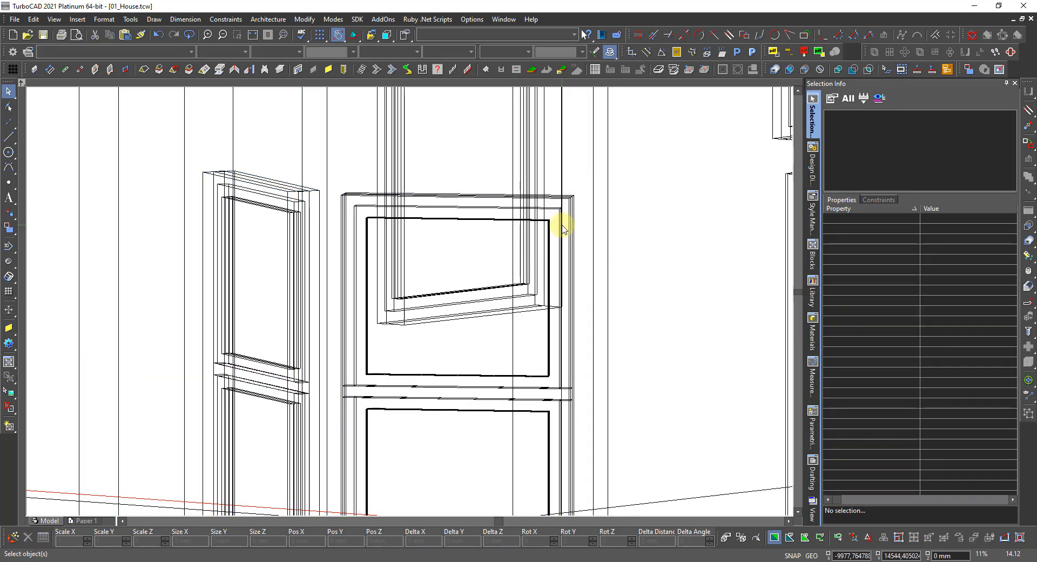
Switch to the front view and examine the joints between the upper and lower bay windows.
{"action": "scroll", "coordinate": [526, 227], "scroll_direction": "down", "scroll_amount": 3}
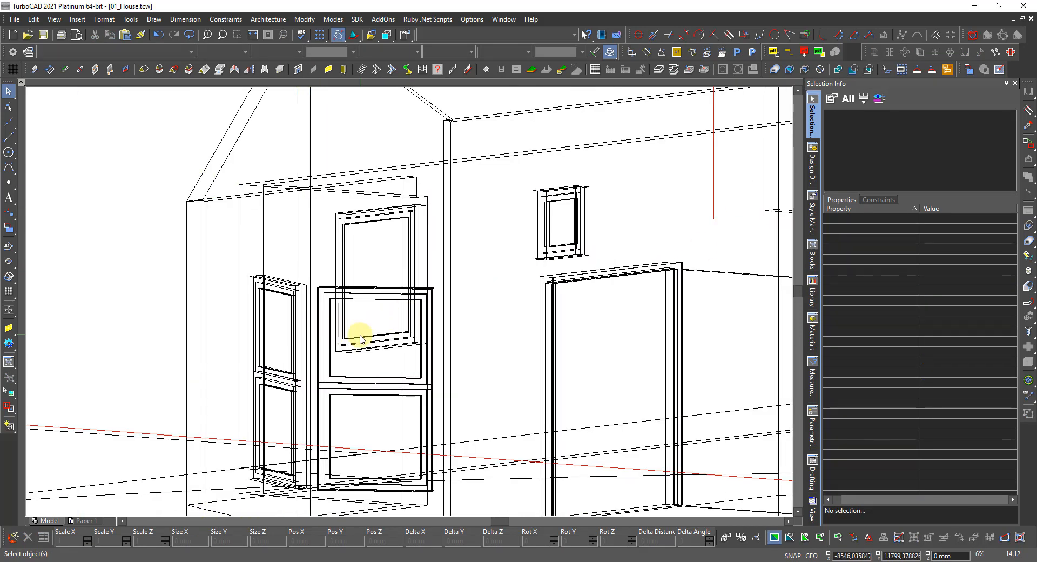
{"action": "right_click", "coordinate": [361, 347]}
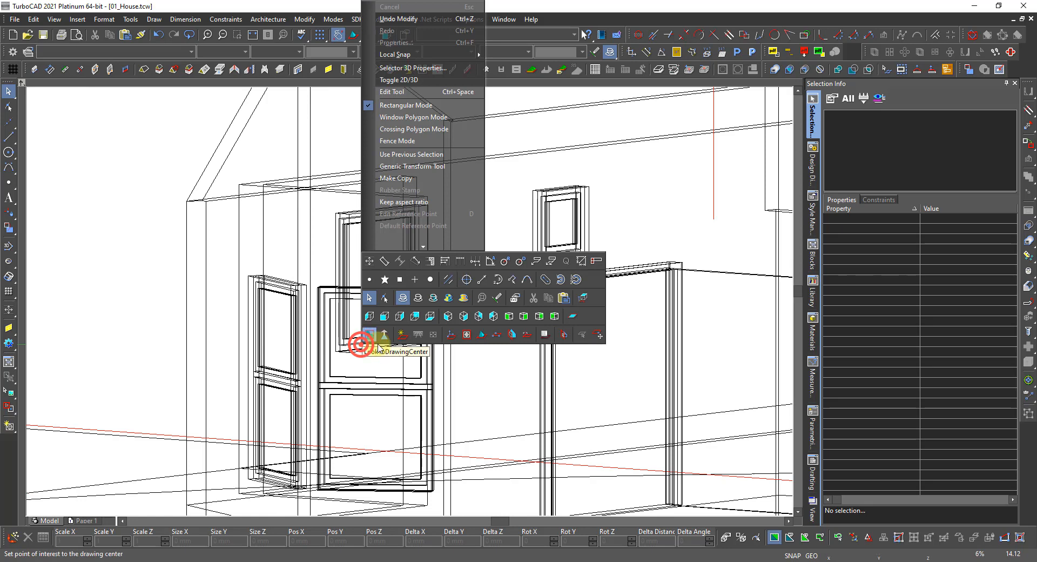
{"action": "left_click", "coordinate": [384, 316]}
{"action": "scroll", "coordinate": [412, 292], "scroll_direction": "up", "scroll_amount": 10}
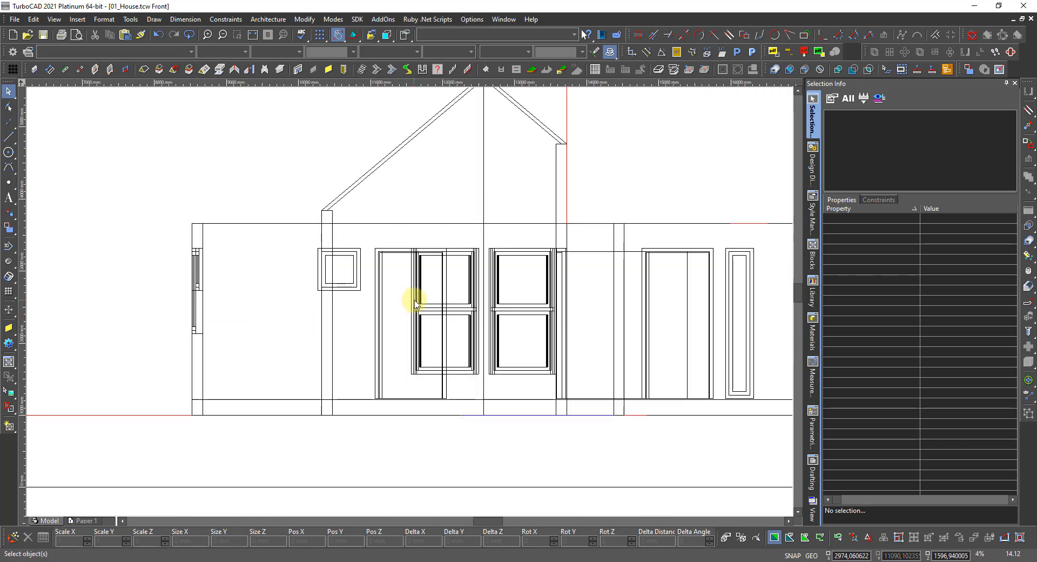
{"action": "scroll", "coordinate": [412, 293], "scroll_direction": "up", "scroll_amount": 3}
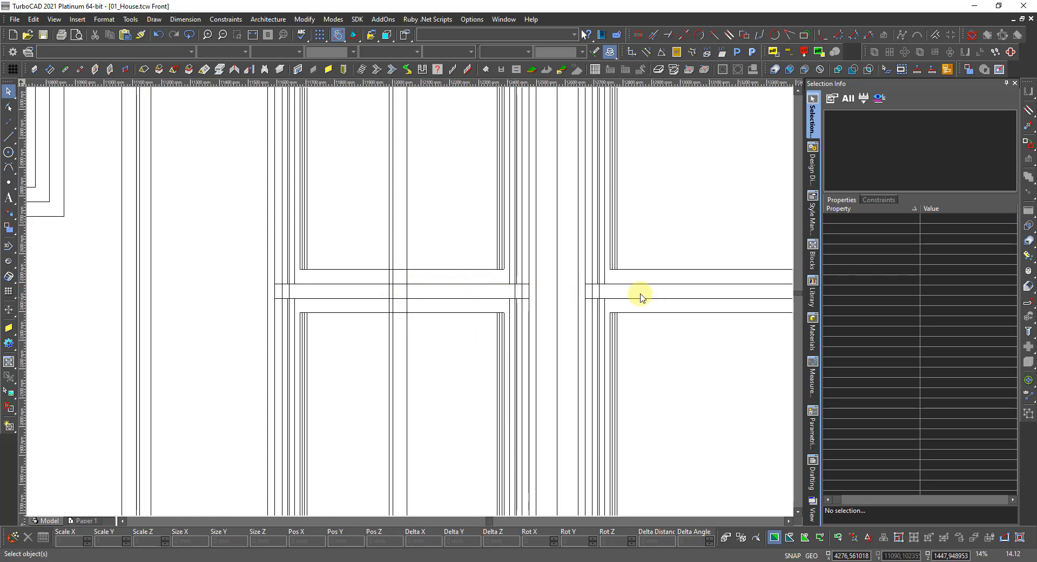
{"action": "scroll", "coordinate": [565, 298], "scroll_direction": "down", "scroll_amount": 3}
{"action": "scroll", "coordinate": [440, 394], "scroll_direction": "down", "scroll_amount": 2}
{"action": "scroll", "coordinate": [410, 301], "scroll_direction": "up", "scroll_amount": 4}
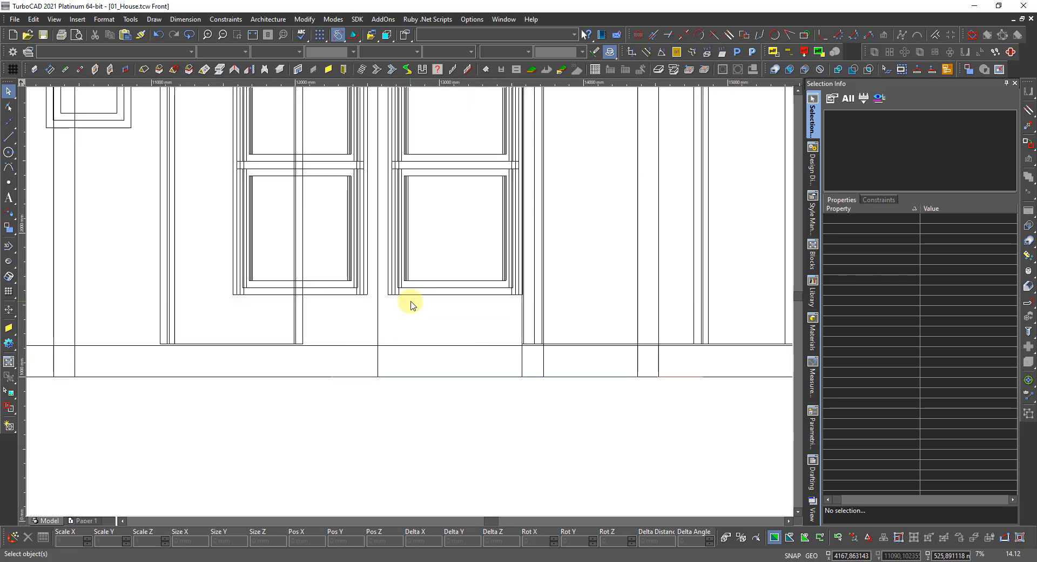
Measure the vertical distance from the underside of the lower bay window to the floor line with an orthogonal dimension.
{"action": "right_click", "coordinate": [474, 329]}
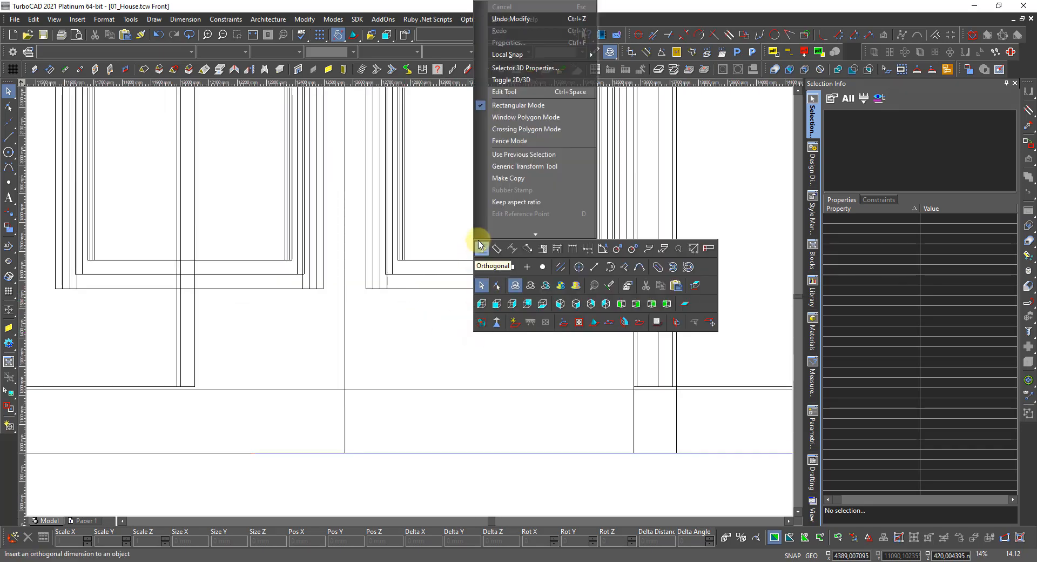
{"action": "left_click", "coordinate": [578, 323]}
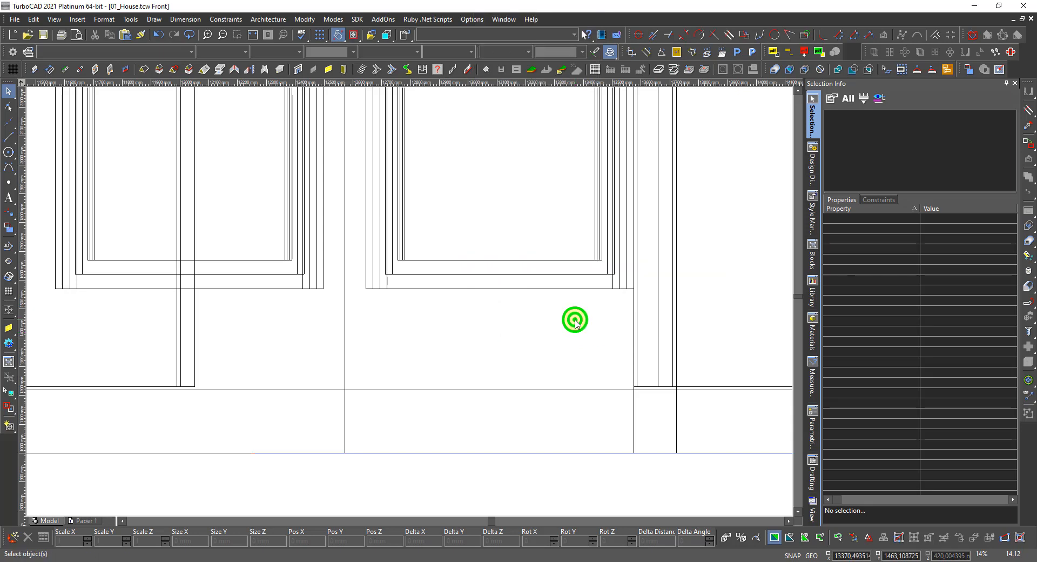
{"action": "right_click", "coordinate": [539, 355]}
{"action": "left_click", "coordinate": [542, 274]}
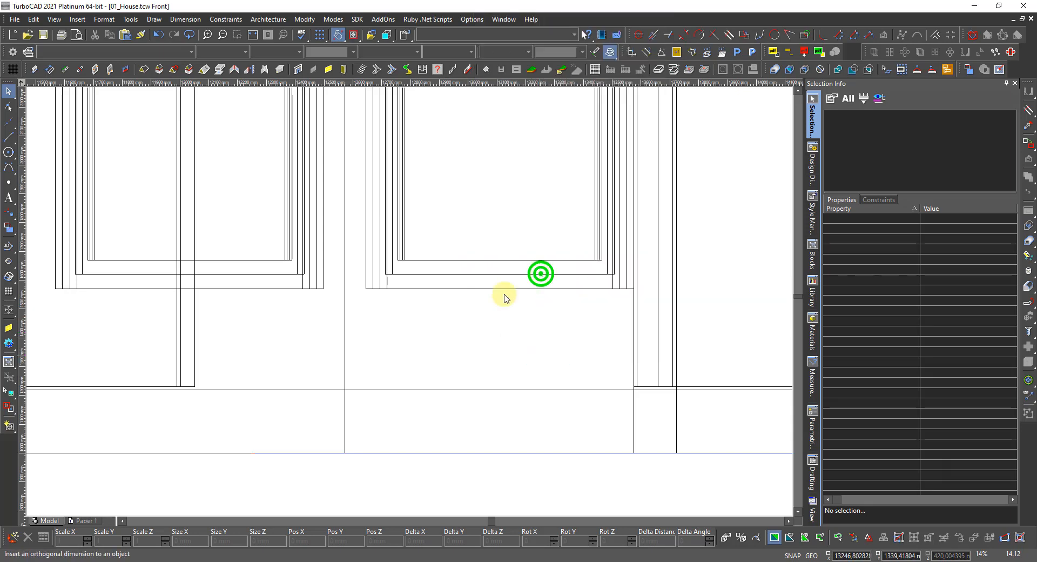
{"action": "left_click", "coordinate": [366, 289]}
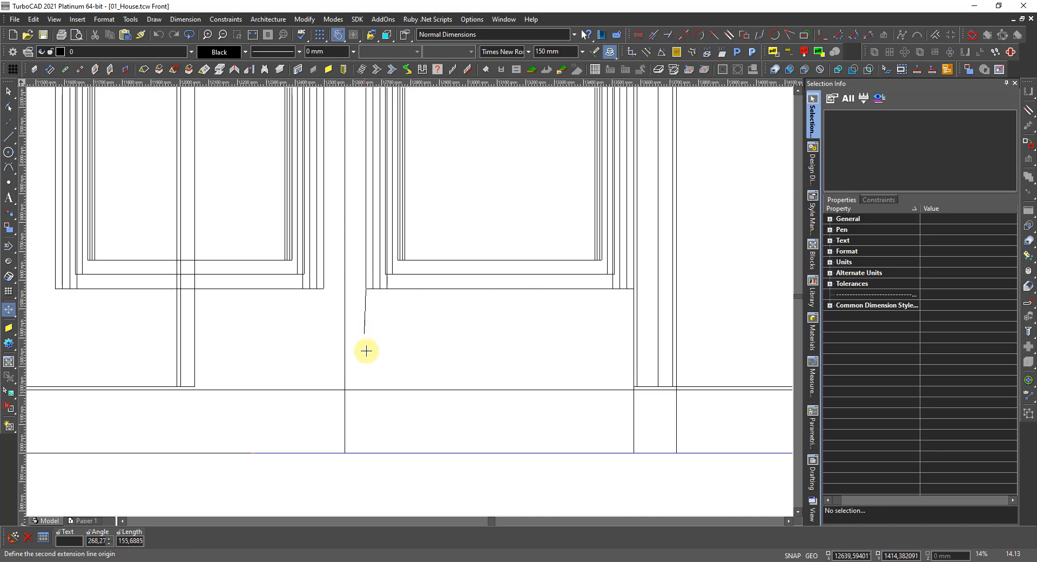
{"action": "left_click", "coordinate": [346, 389]}
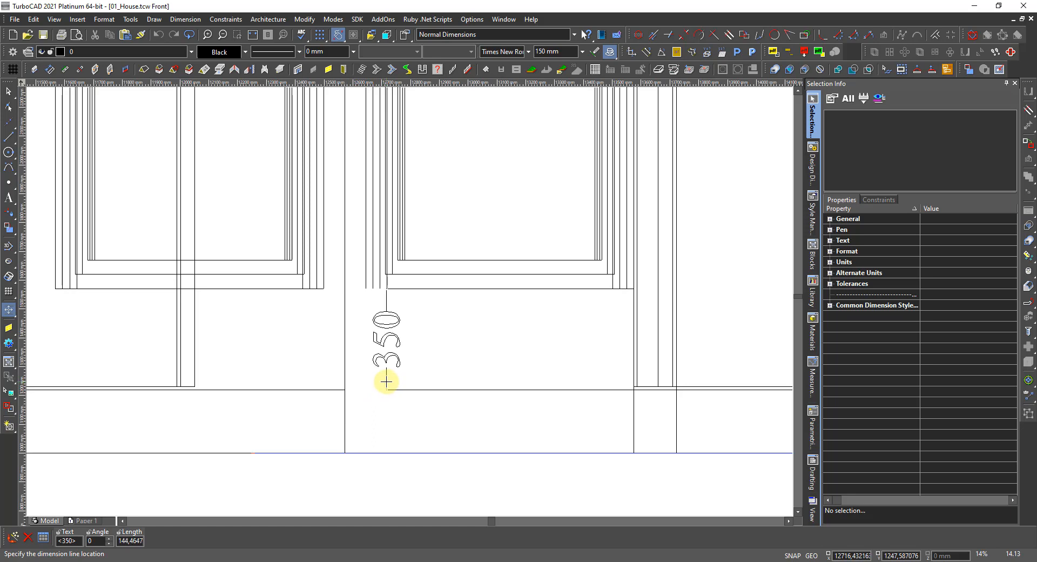
{"action": "scroll", "coordinate": [386, 381], "scroll_direction": "down", "scroll_amount": 2}
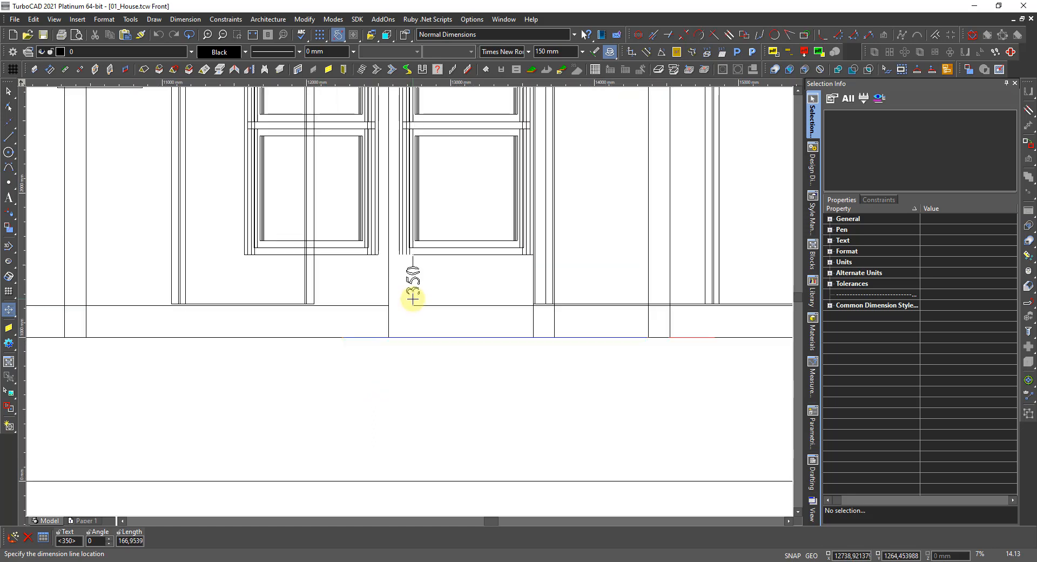
{"action": "scroll", "coordinate": [412, 299], "scroll_direction": "down", "scroll_amount": 2}
{"action": "left_click", "coordinate": [412, 286]}
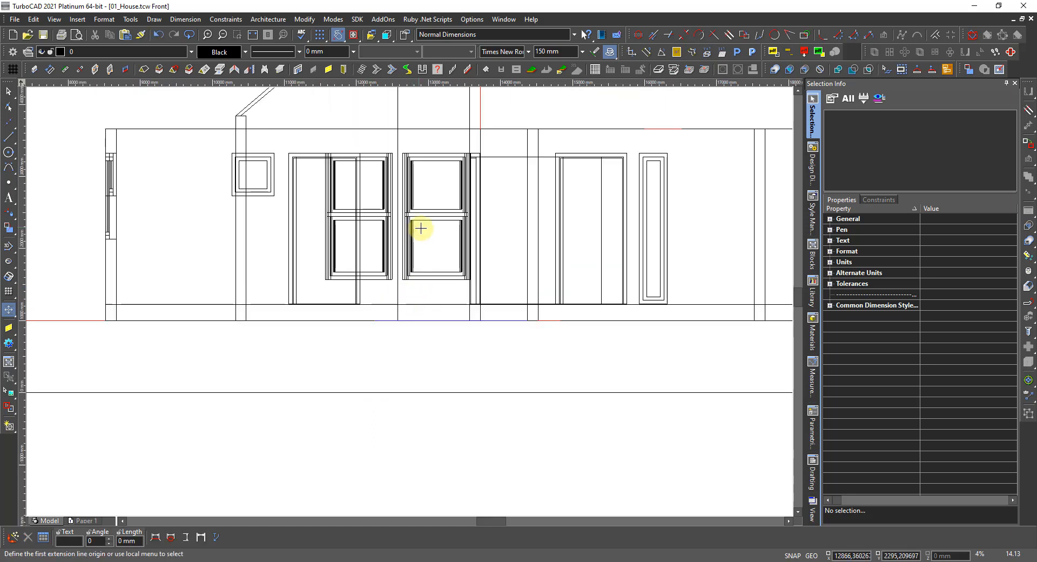
Examine the stacked bay windows in the front view and in a 3D view of the whole house.
{"action": "scroll", "coordinate": [461, 285], "scroll_direction": "up", "scroll_amount": 2}
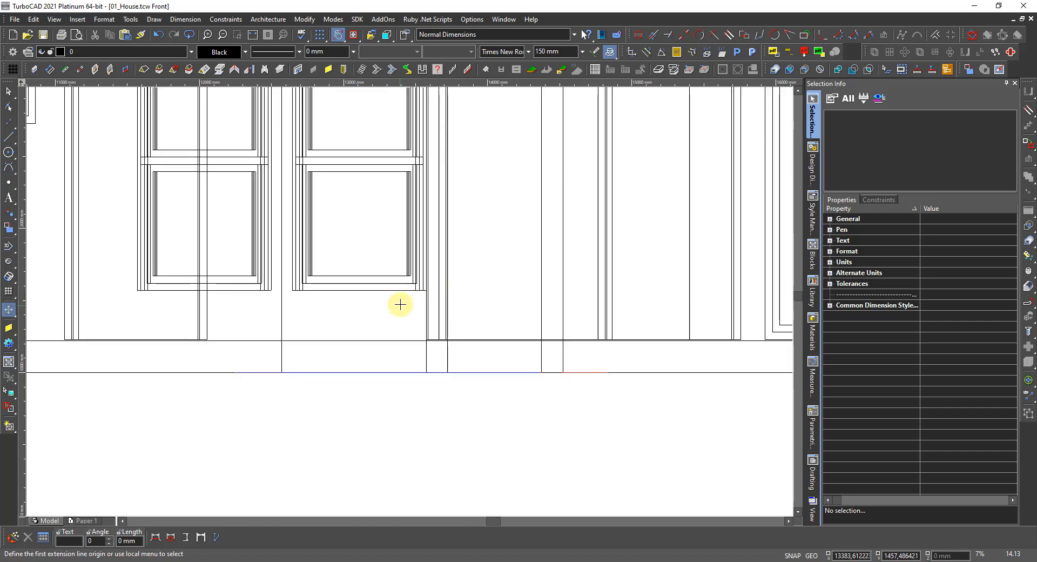
{"action": "scroll", "coordinate": [382, 355], "scroll_direction": "down", "scroll_amount": 2}
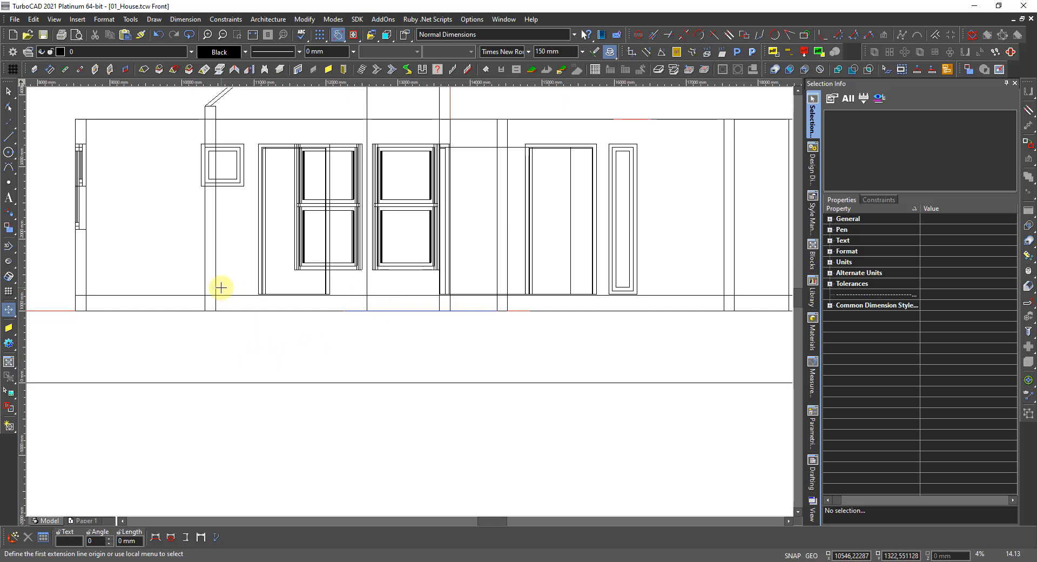
{"action": "scroll", "coordinate": [414, 294], "scroll_direction": "down", "scroll_amount": 3}
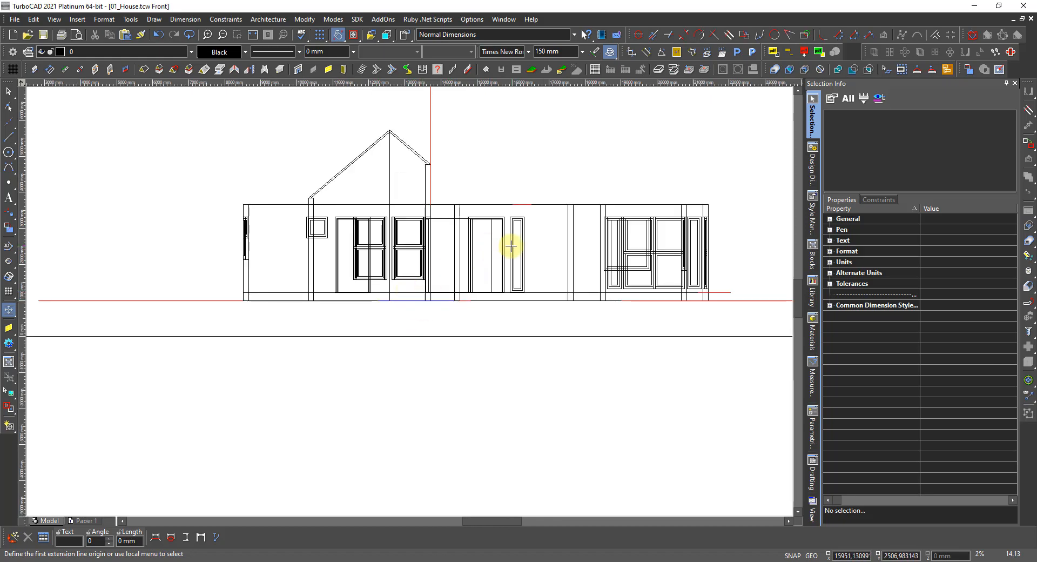
{"action": "middle_click_drag", "start_coordinate": [511, 246], "coordinate": [461, 335], "text": "shift"}
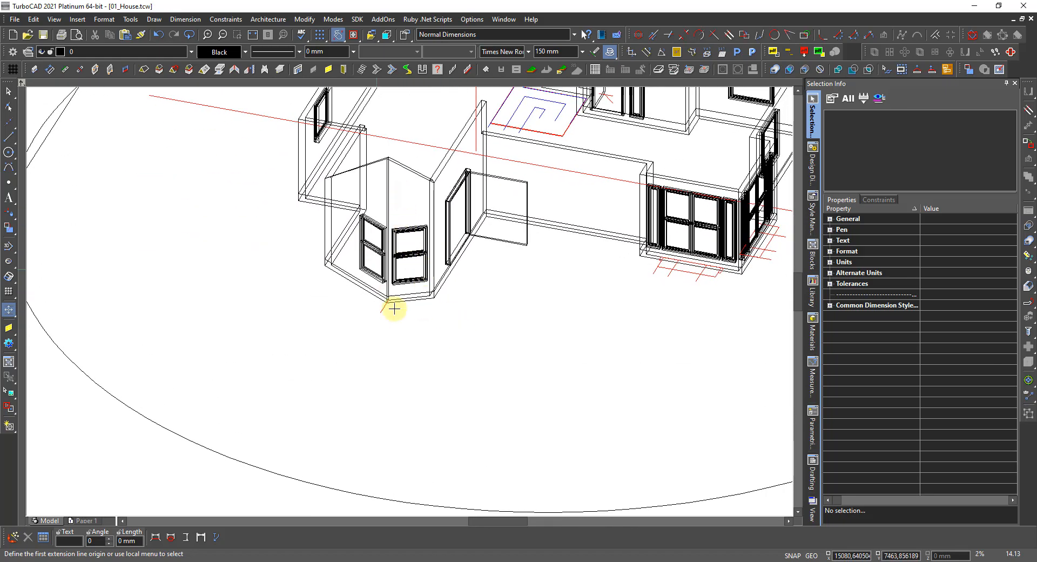
{"action": "scroll", "coordinate": [396, 211], "scroll_direction": "up", "scroll_amount": 5}
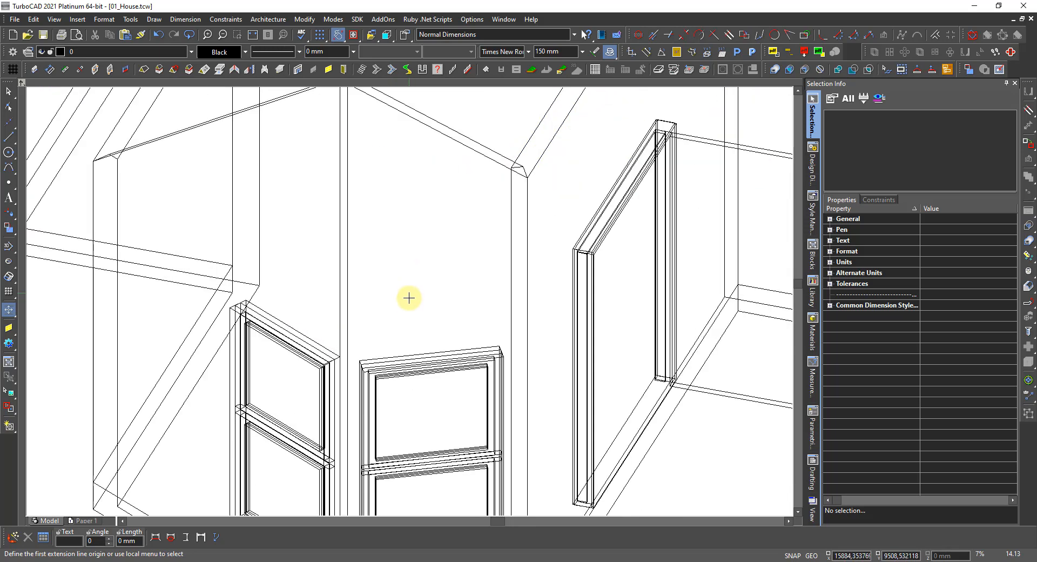
{"action": "scroll", "coordinate": [424, 358], "scroll_direction": "down", "scroll_amount": 3}
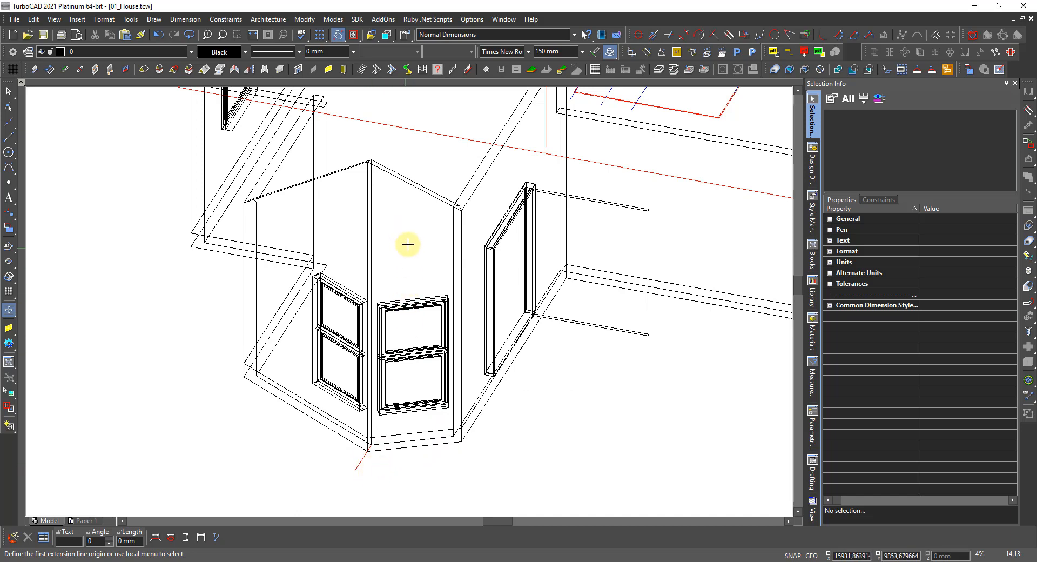
{"action": "scroll", "coordinate": [417, 232], "scroll_direction": "down", "scroll_amount": 3}
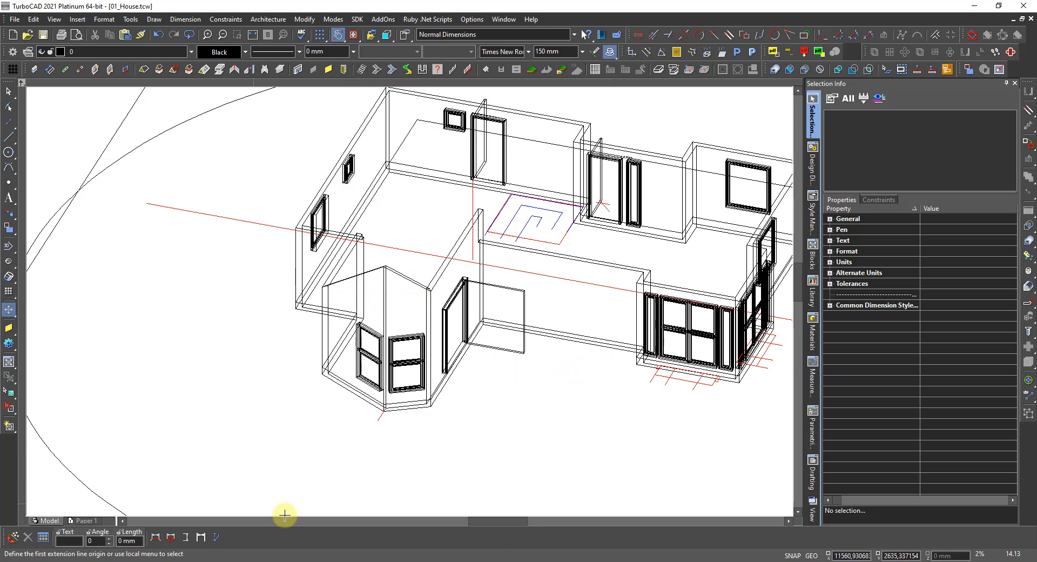
{"action": "left_click", "coordinate": [148, 561]}
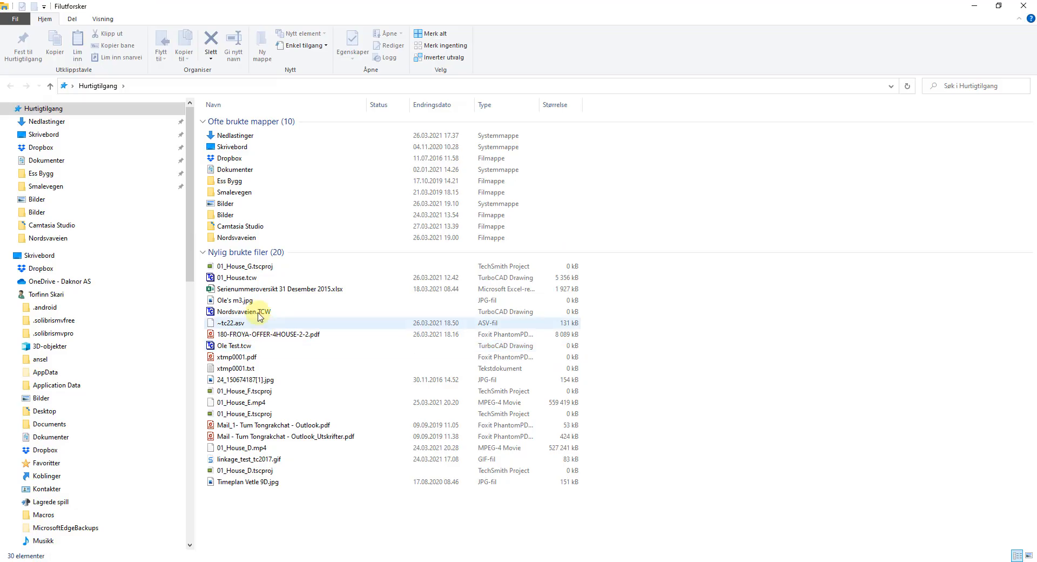
{"action": "double_click", "coordinate": [238, 221]}
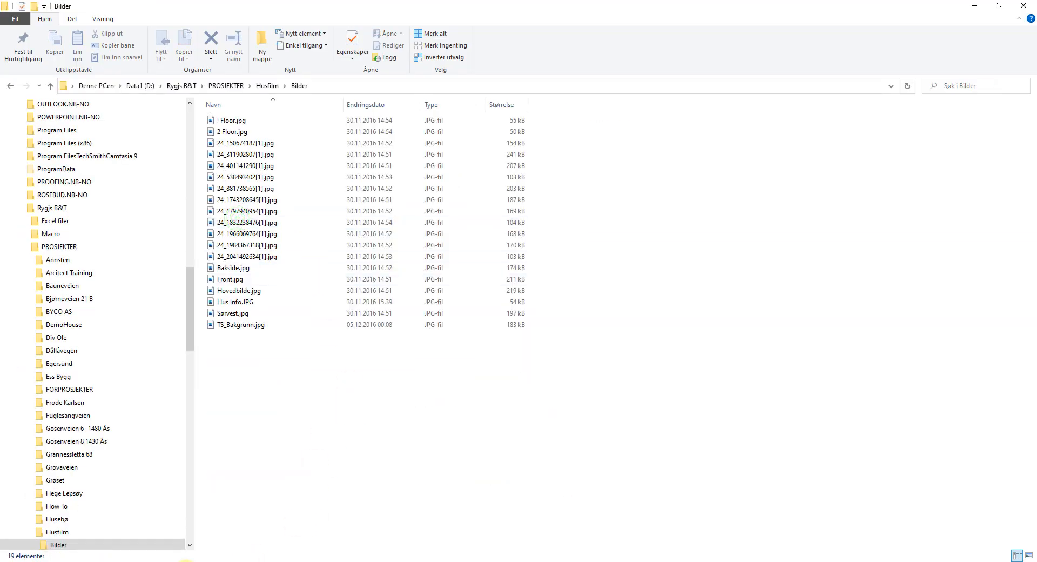
{"action": "right_click", "coordinate": [130, 561]}
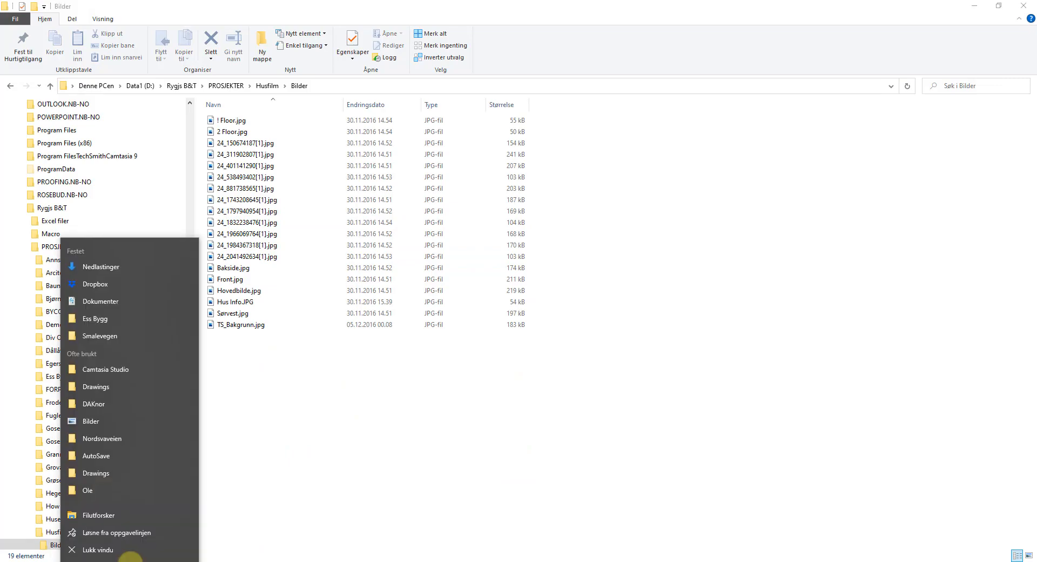
{"action": "left_click", "coordinate": [115, 550]}
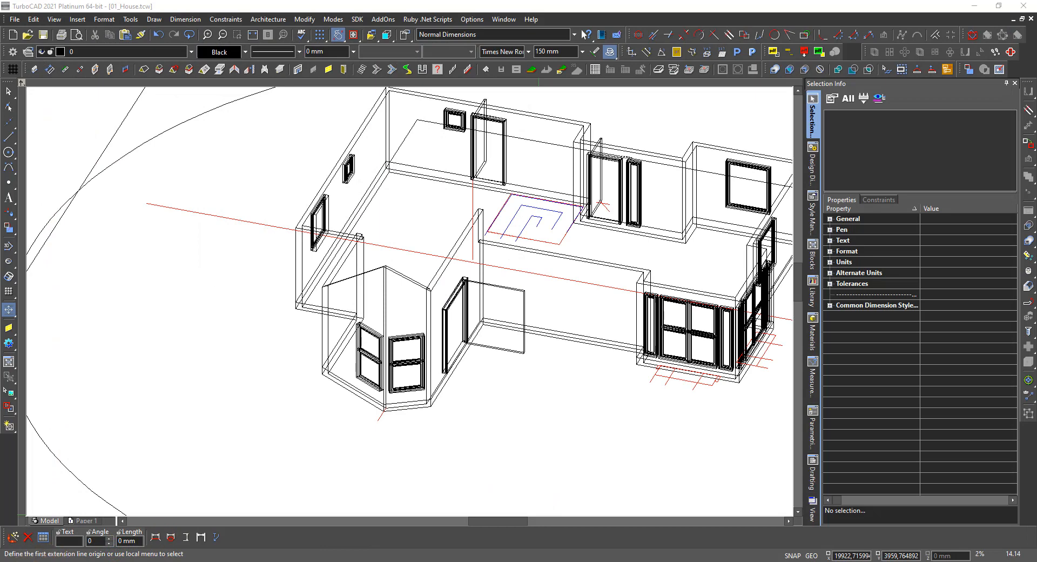
Switch to the file explorer and open the photo 24_150674187[1].jpg from the Husfilm project's Bilder folder.
{"action": "left_click", "coordinate": [130, 560]}
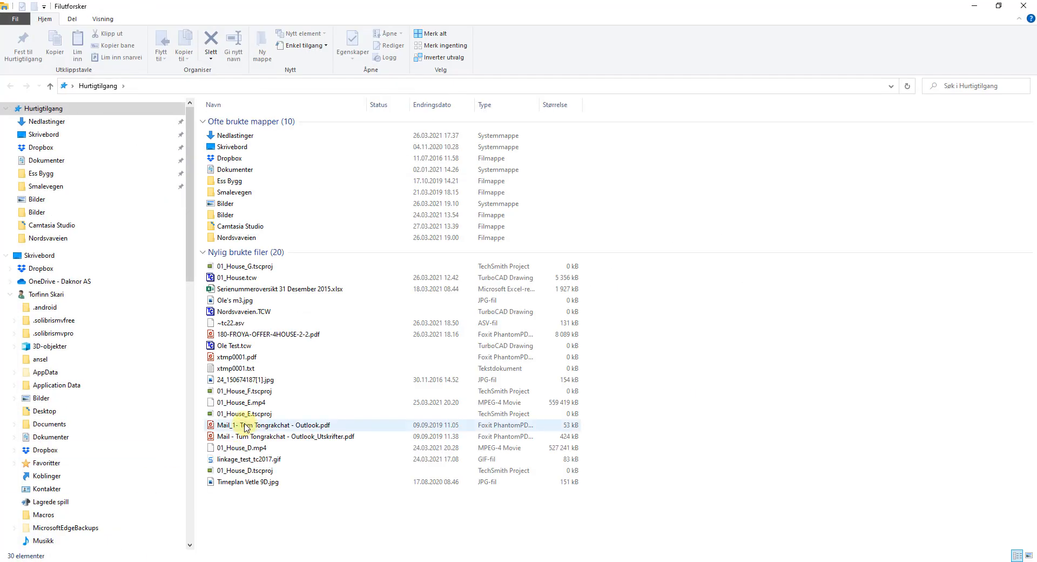
{"action": "double_click", "coordinate": [221, 215]}
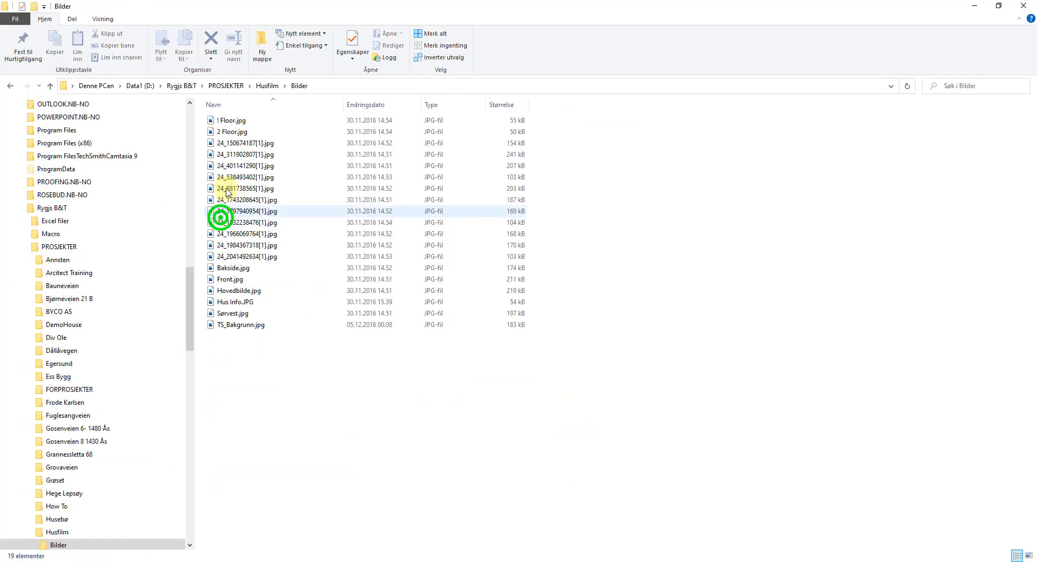
{"action": "double_click", "coordinate": [247, 143]}
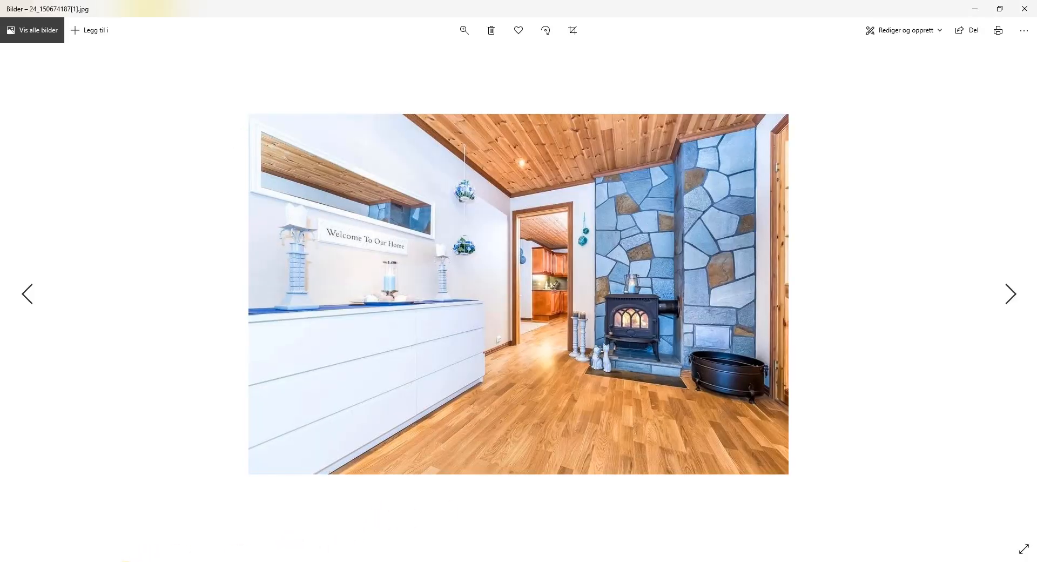
{"action": "right_click", "coordinate": [126, 561]}
{"action": "left_click", "coordinate": [99, 547]}
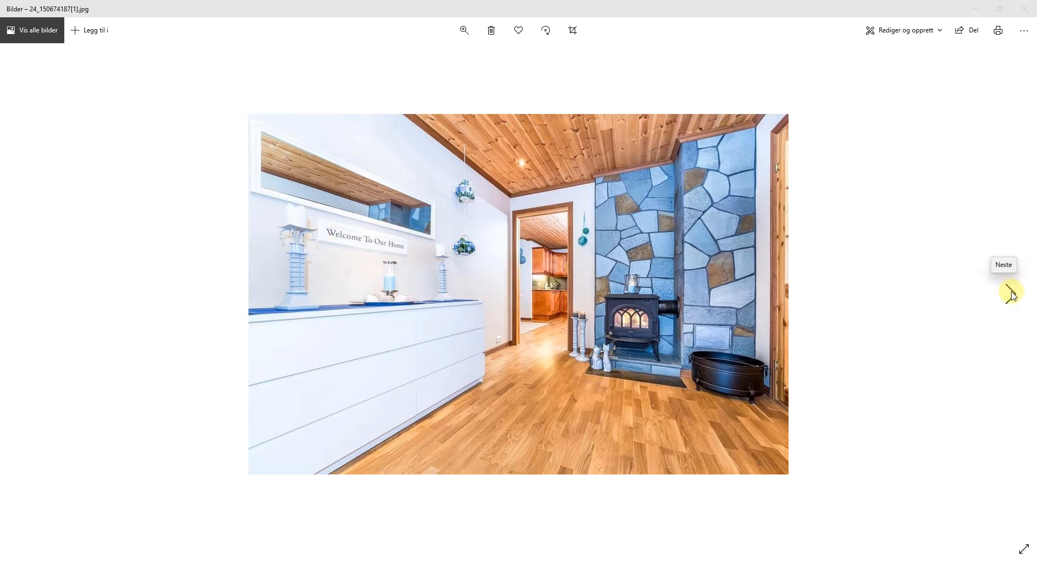
Browse through the house photos to the front facade picture Front.jpg.
{"action": "left_click", "coordinate": [1011, 293]}
{"action": "left_click", "coordinate": [1011, 294]}
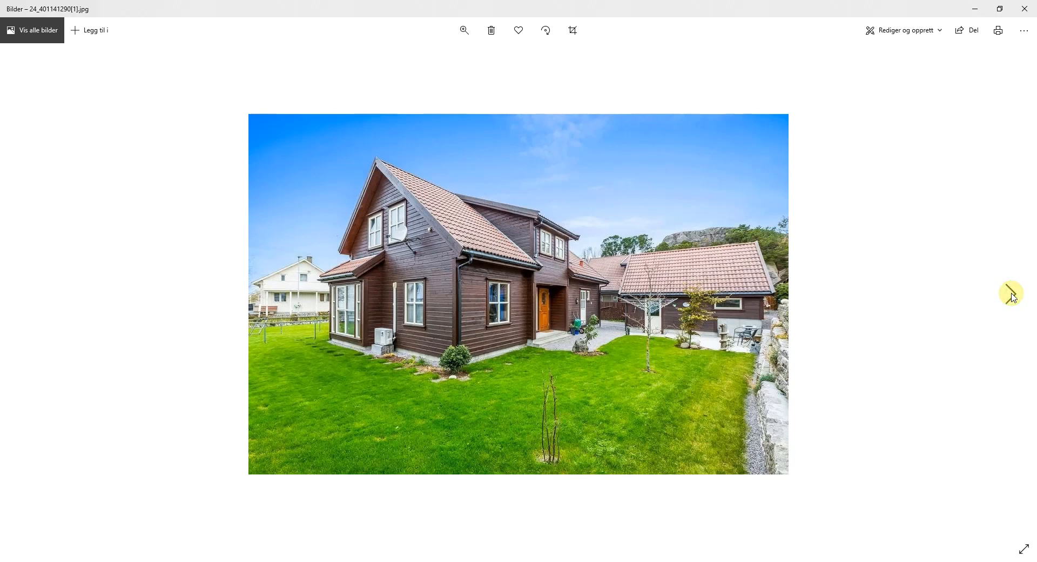
{"action": "left_click", "coordinate": [1011, 293]}
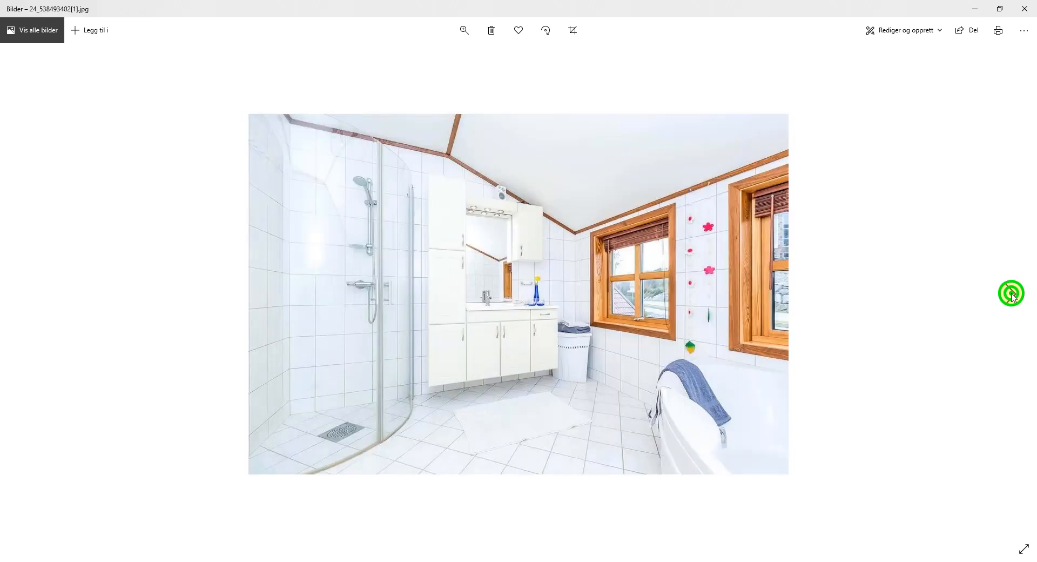
{"action": "left_click", "coordinate": [1011, 293]}
{"action": "left_click", "coordinate": [1011, 294]}
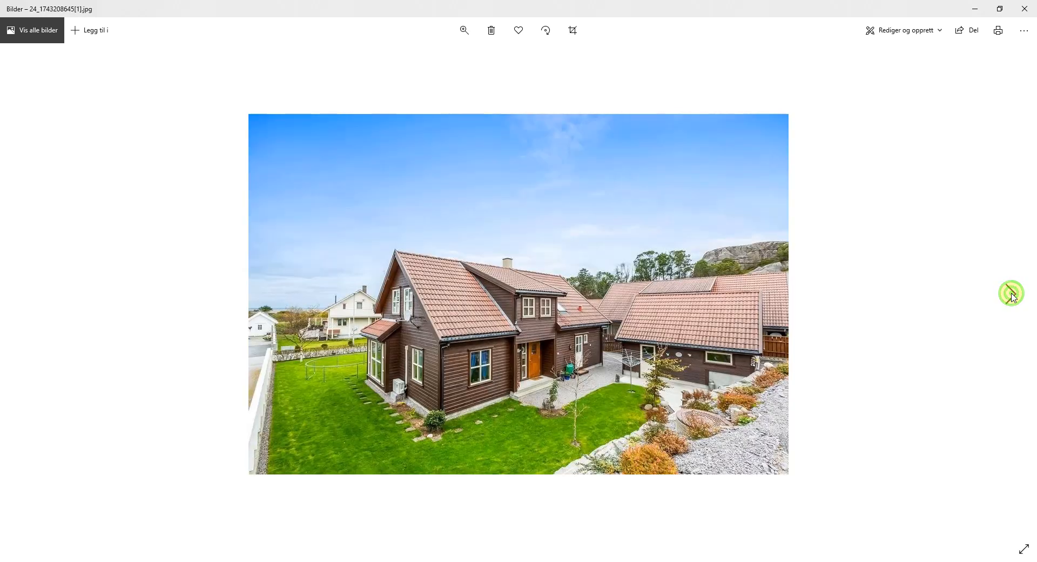
{"action": "left_click", "coordinate": [1011, 293]}
{"action": "left_click", "coordinate": [1011, 293]}
{"action": "left_click", "coordinate": [1011, 294]}
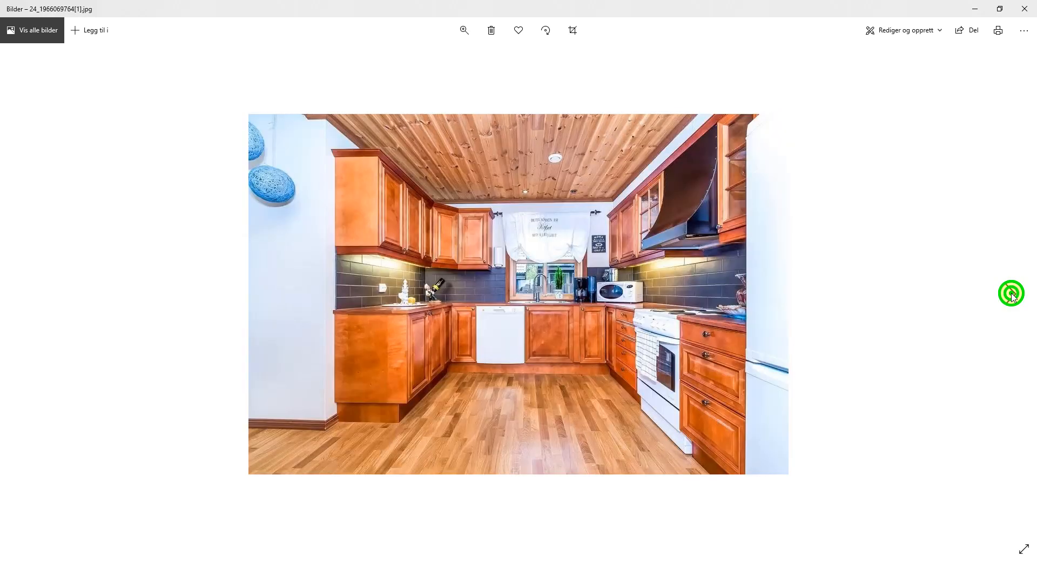
{"action": "left_click", "coordinate": [1011, 293]}
{"action": "left_click", "coordinate": [1011, 294]}
{"action": "left_click", "coordinate": [1011, 293]}
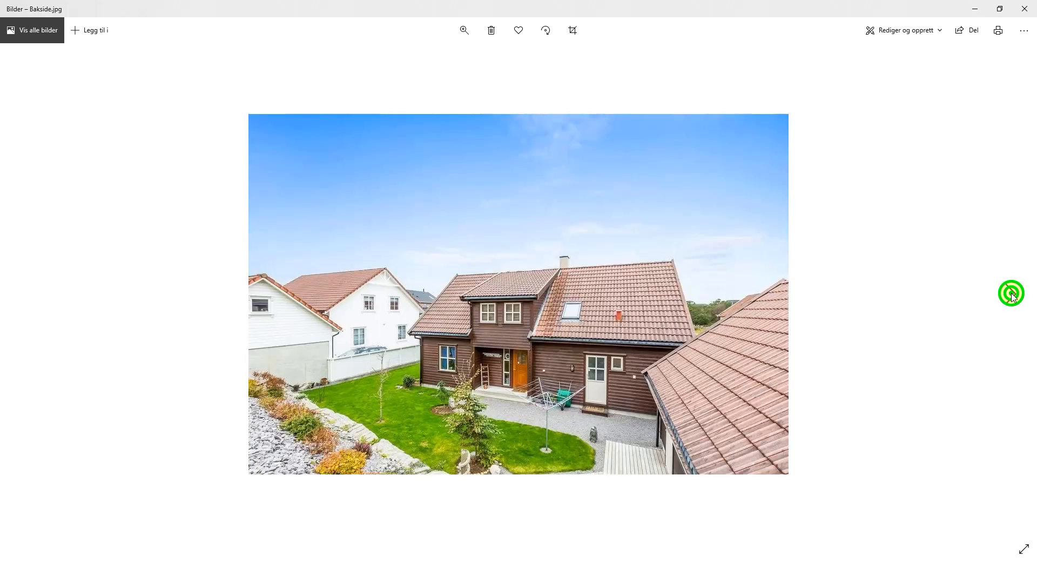
{"action": "left_click", "coordinate": [1011, 294]}
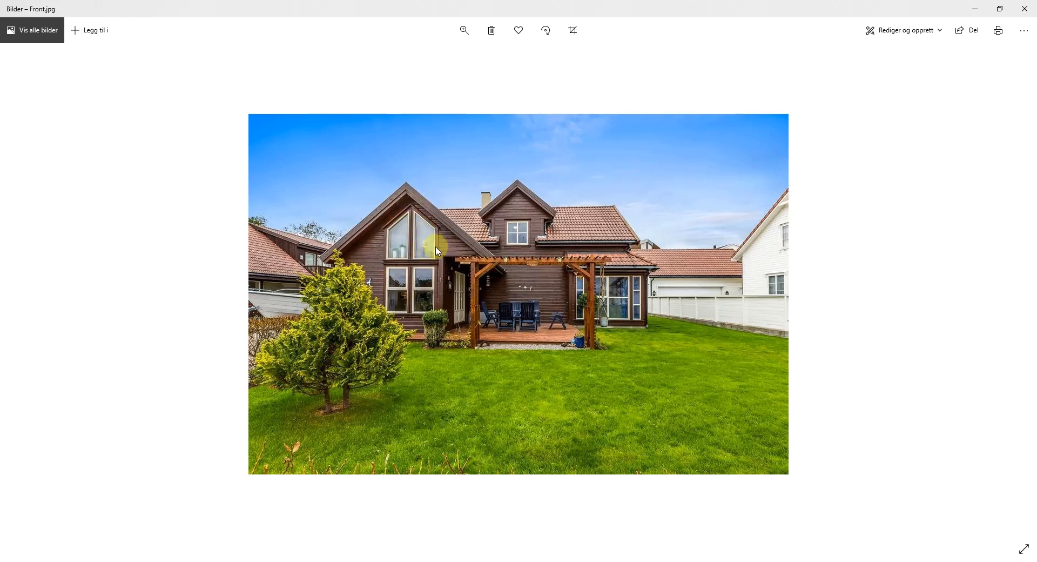
{"action": "key", "text": "Right"}
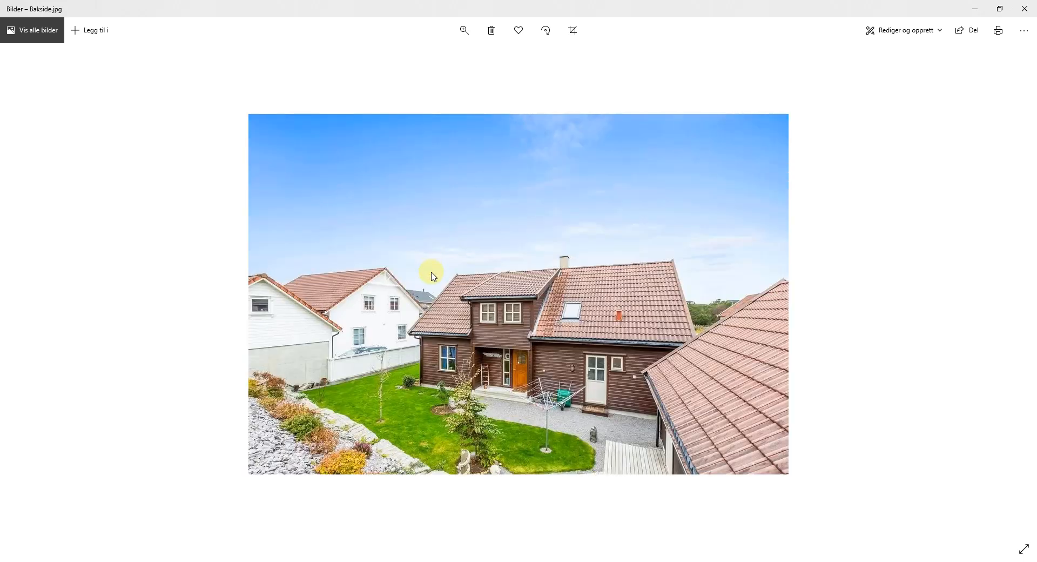
{"action": "key", "text": "Left"}
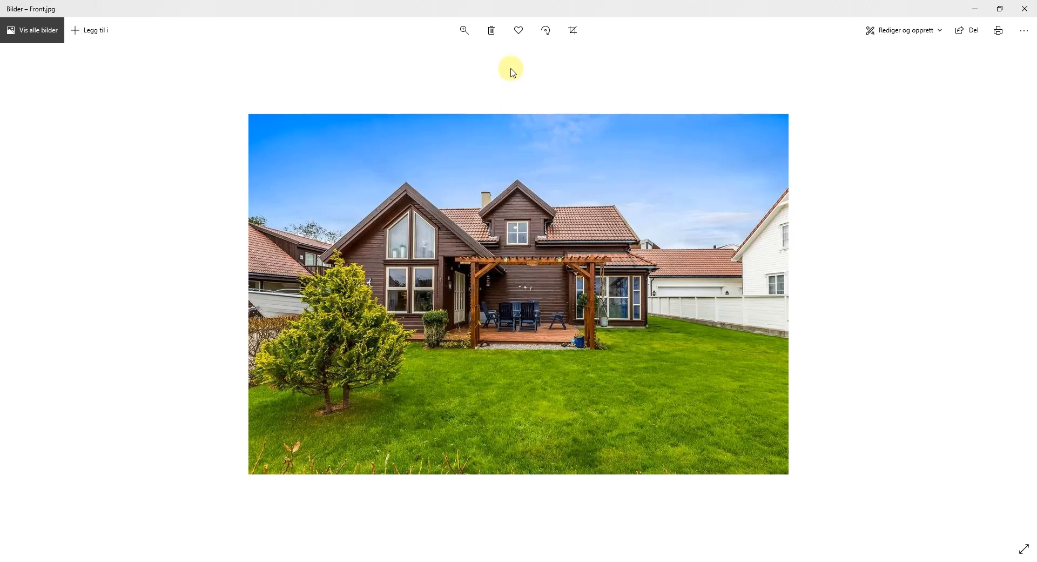
Enlarge Front.jpg and examine the bay's lower and upper windows and the trim between them.
{"action": "left_click", "coordinate": [464, 31]}
{"action": "left_click", "coordinate": [480, 59]}
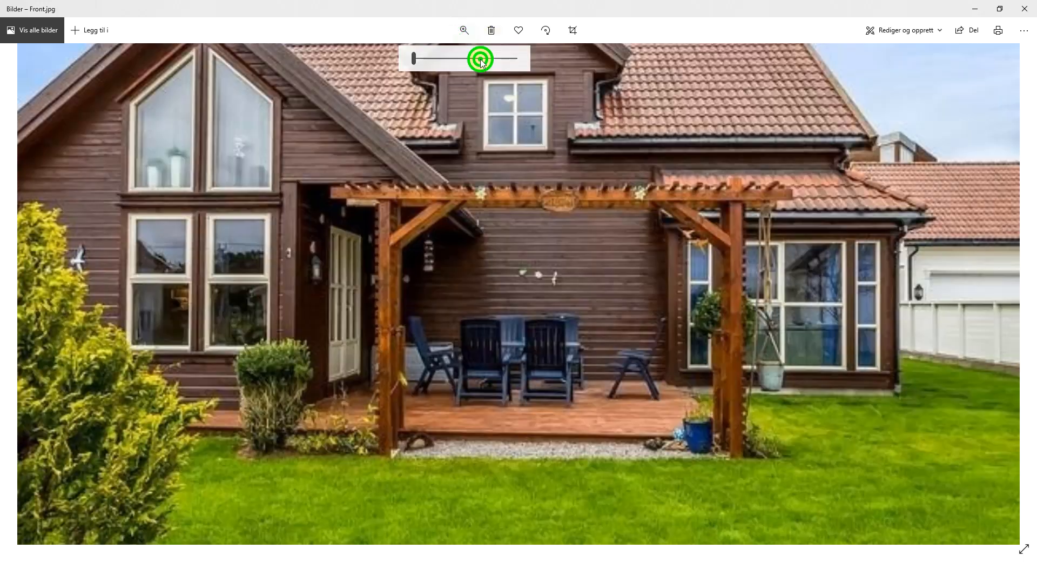
{"action": "left_click", "coordinate": [490, 59]}
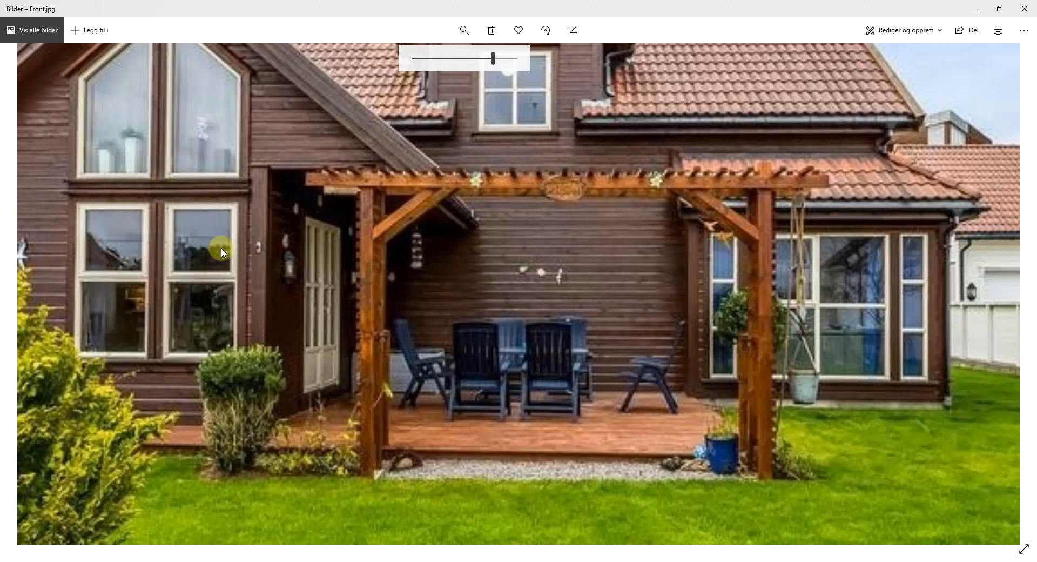
{"action": "right_click", "coordinate": [211, 205]}
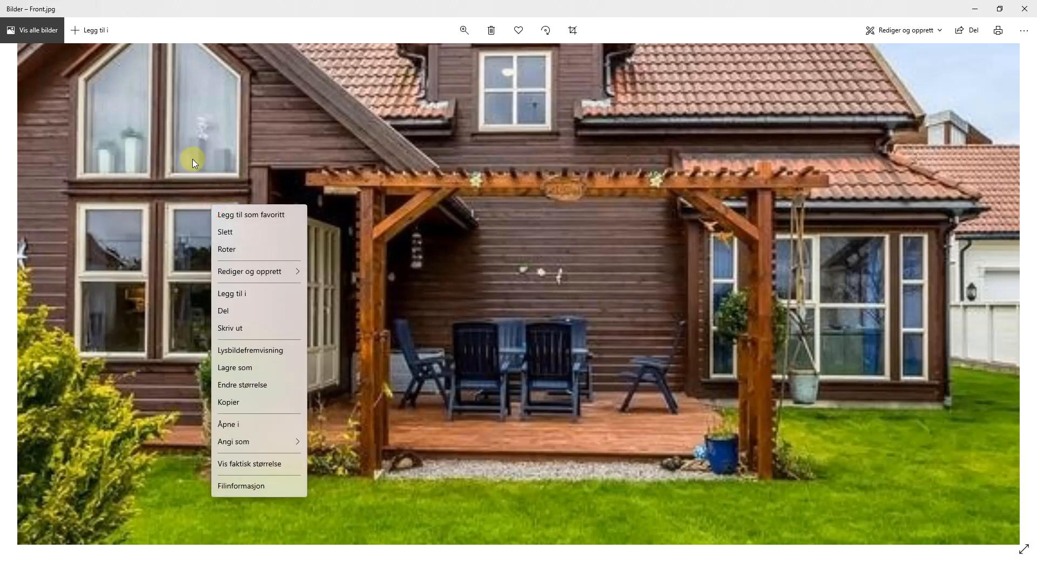
{"action": "left_click", "coordinate": [227, 172]}
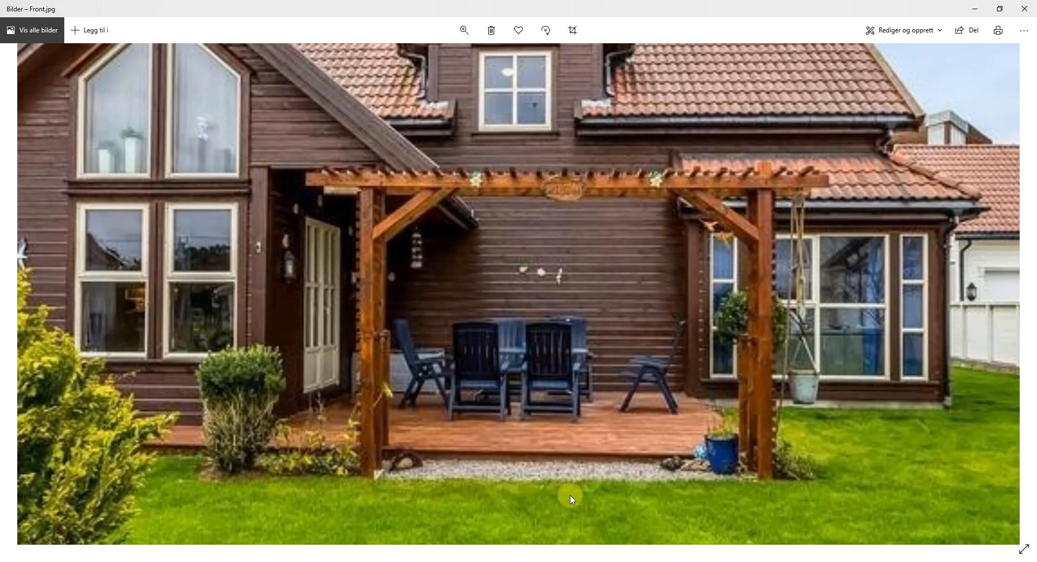
Return to the TurboCAD drawing and show the bay windows in the inserted front photo up close in plan view.
{"action": "left_click", "coordinate": [561, 561]}
{"action": "scroll", "coordinate": [248, 424], "scroll_direction": "down", "scroll_amount": 3}
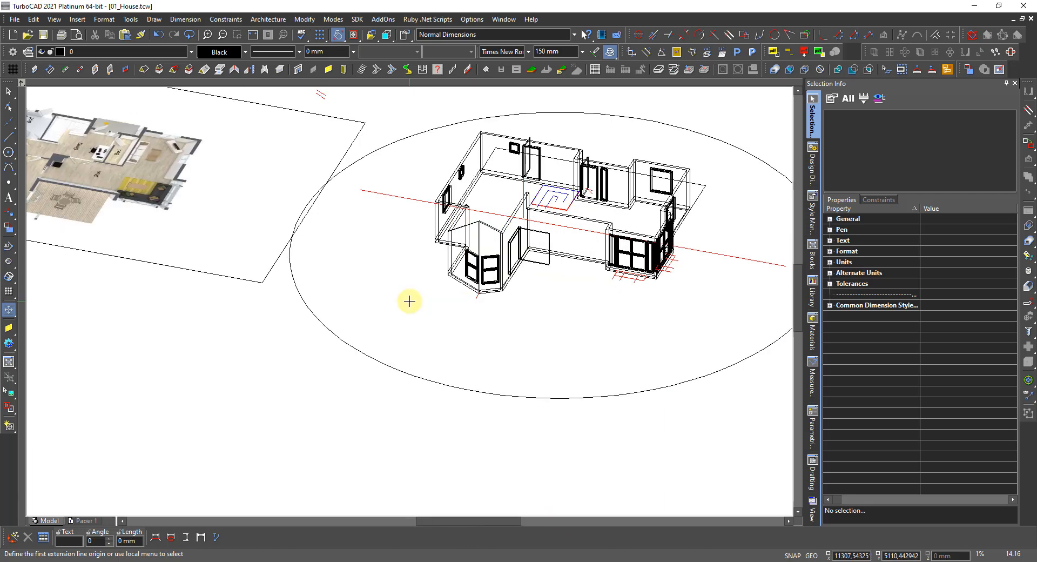
{"action": "right_click", "coordinate": [284, 245]}
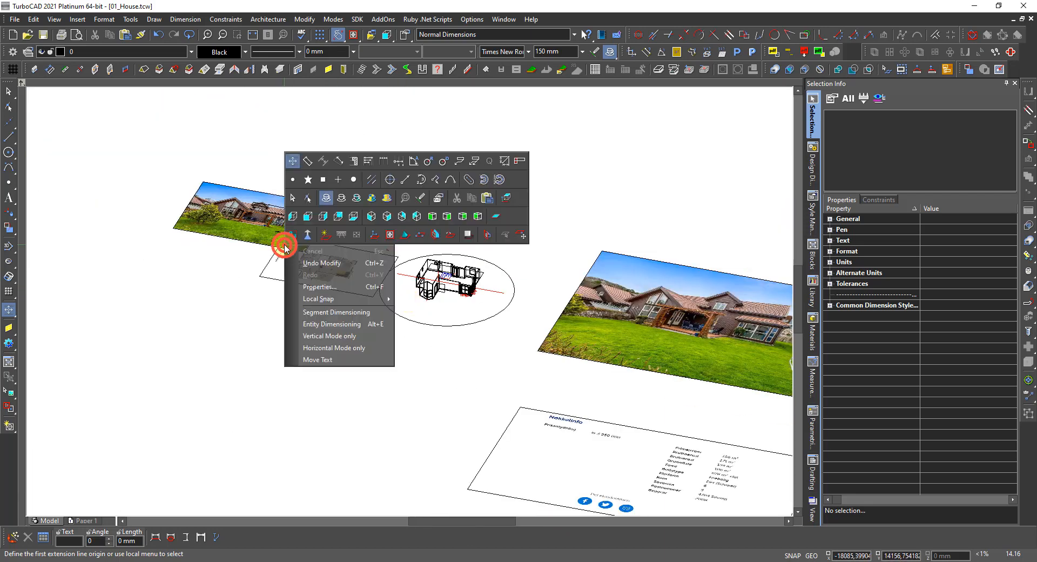
{"action": "left_click", "coordinate": [506, 199]}
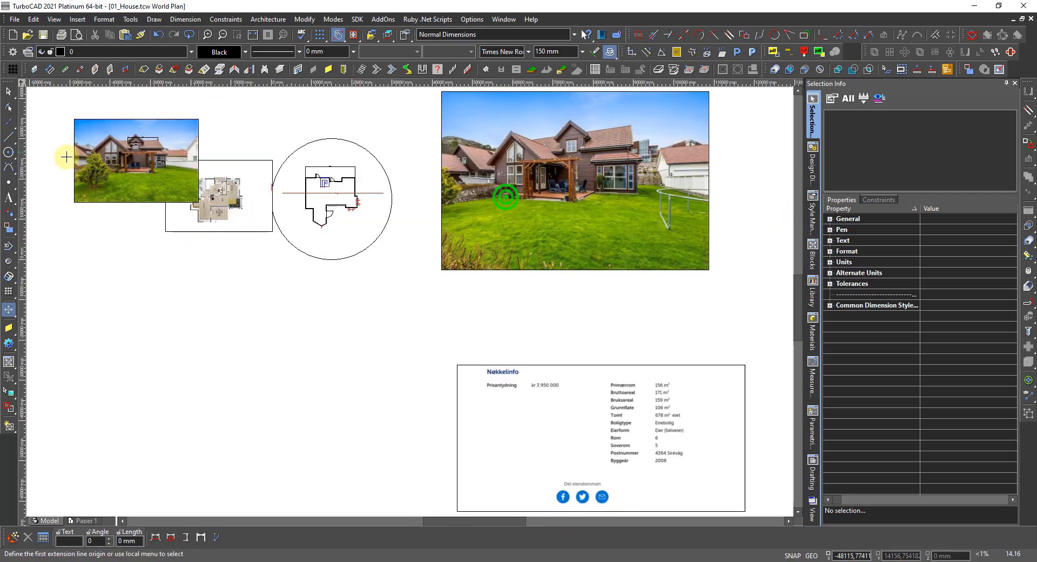
{"action": "scroll", "coordinate": [446, 293], "scroll_direction": "up", "scroll_amount": 5}
{"action": "scroll", "coordinate": [528, 292], "scroll_direction": "up", "scroll_amount": 3}
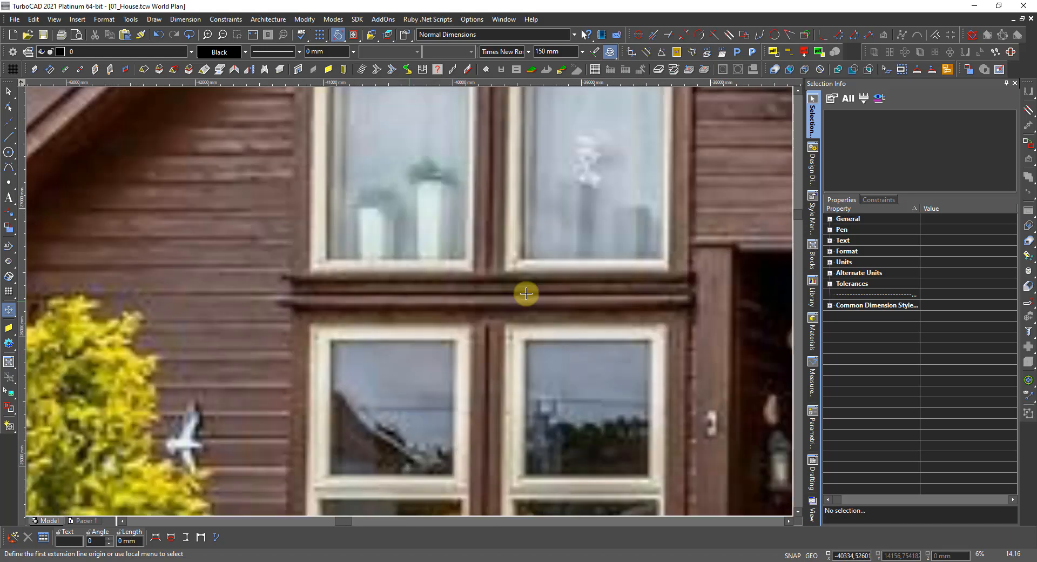
{"action": "right_click", "coordinate": [362, 284]}
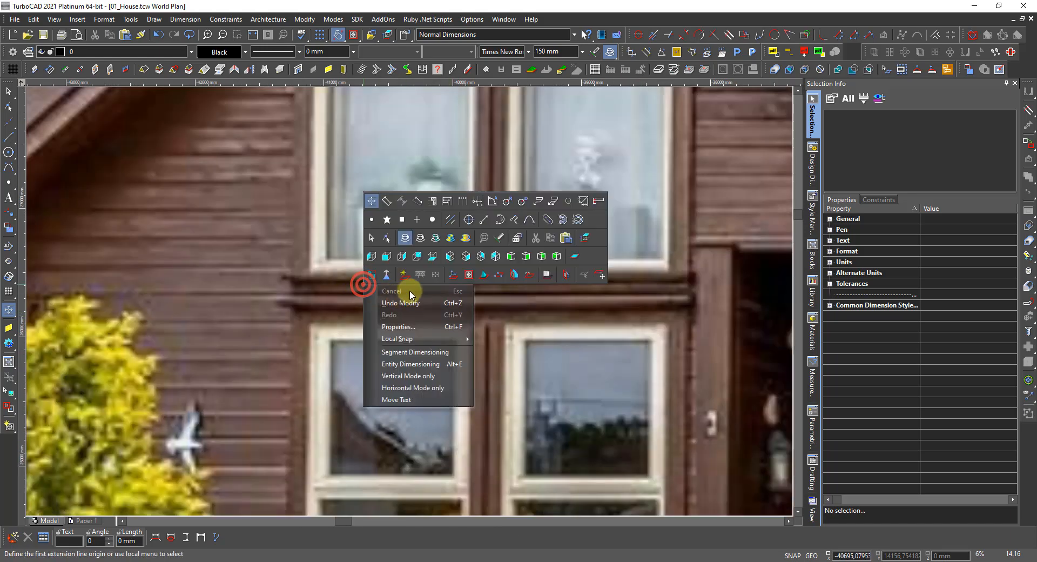
{"action": "left_click", "coordinate": [371, 201]}
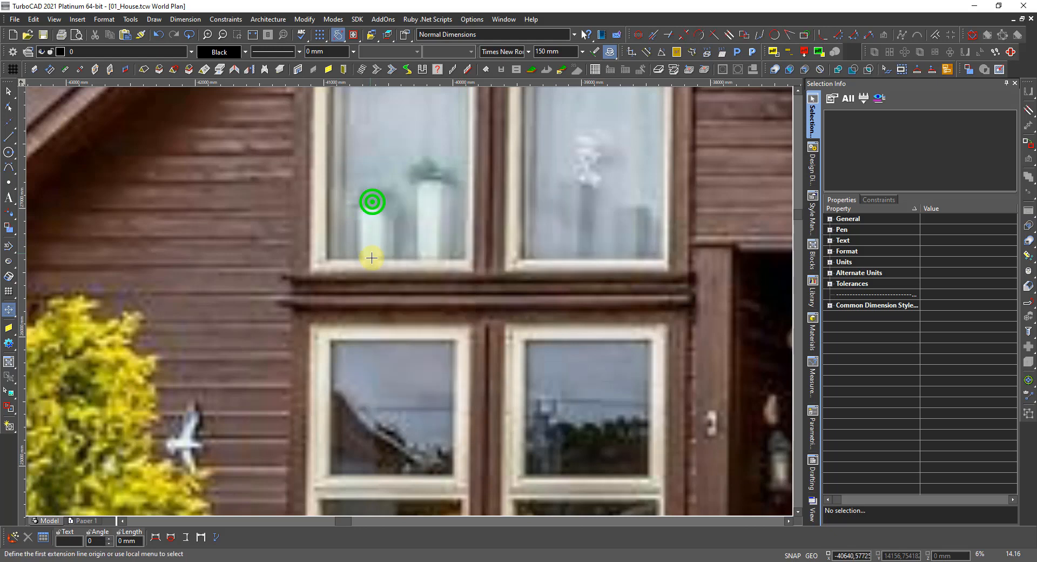
{"action": "left_click", "coordinate": [422, 272]}
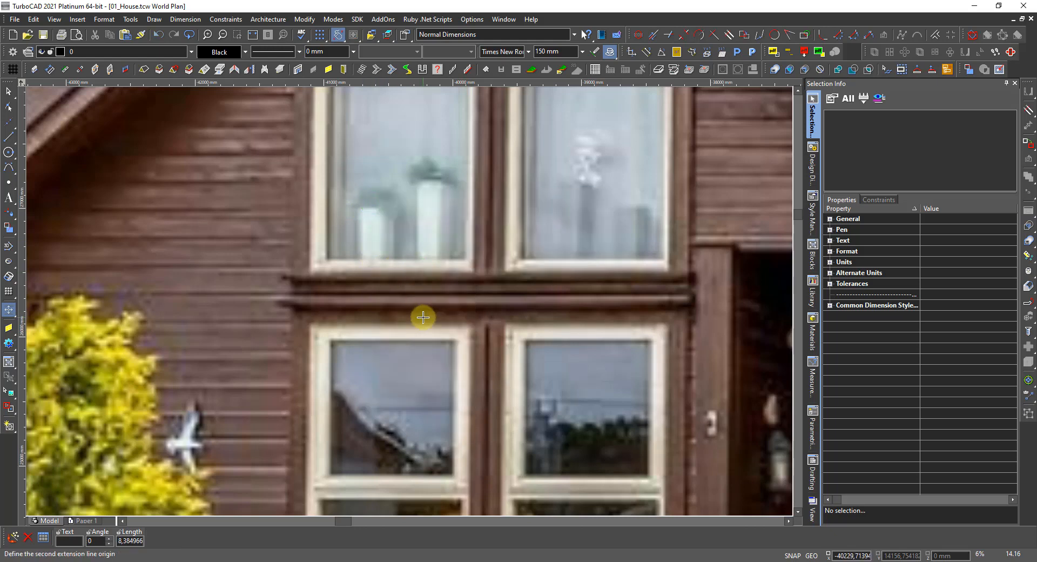
{"action": "right_click", "coordinate": [431, 262]}
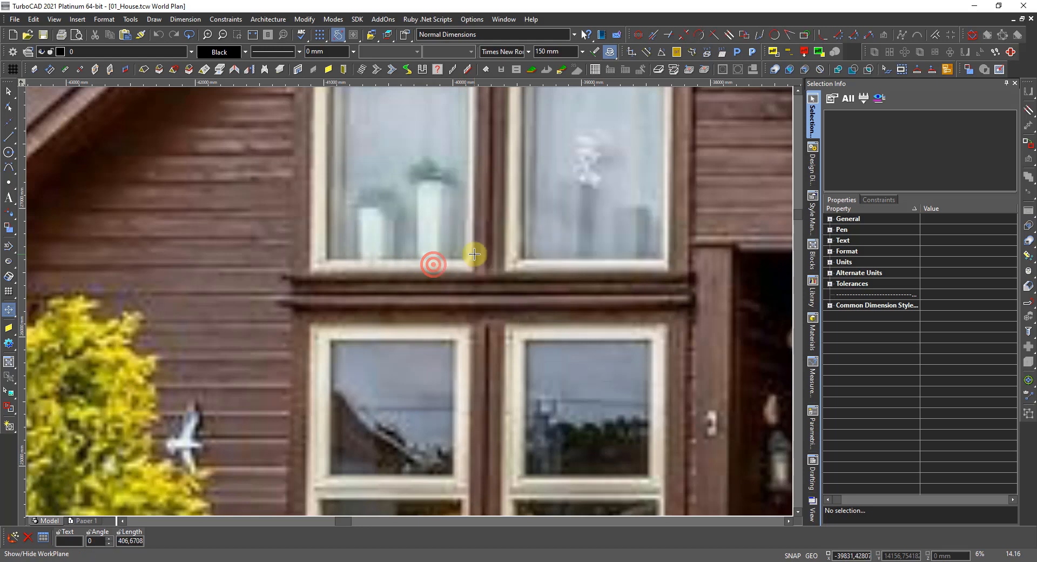
{"action": "right_click", "coordinate": [481, 252]}
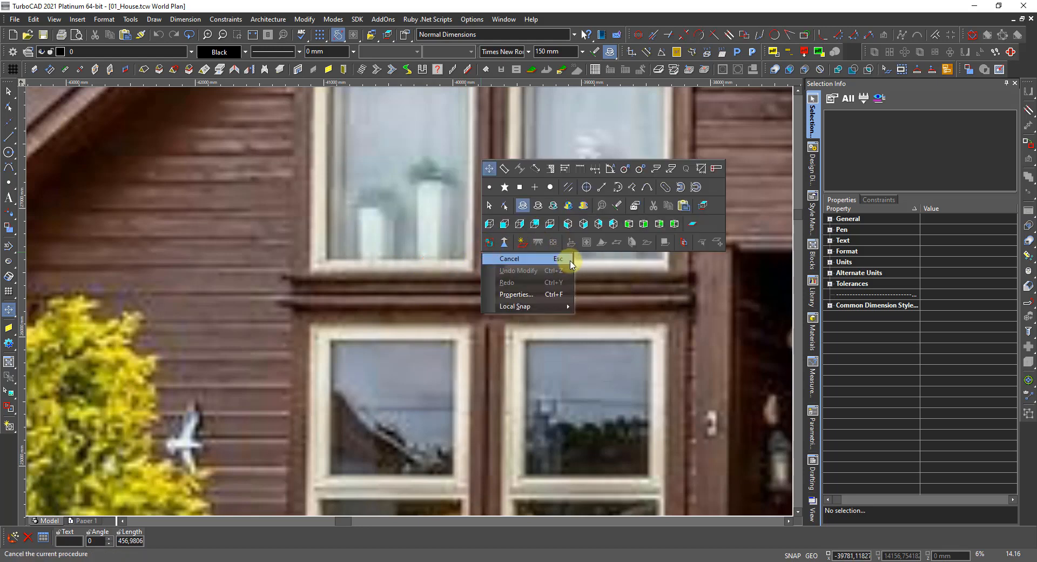
{"action": "left_click", "coordinate": [569, 261]}
Reset the workplane for the plan view and measure the vertical gap between the photo's upper and lower bay windows with an orthogonal dimension.
{"action": "right_click", "coordinate": [537, 242]}
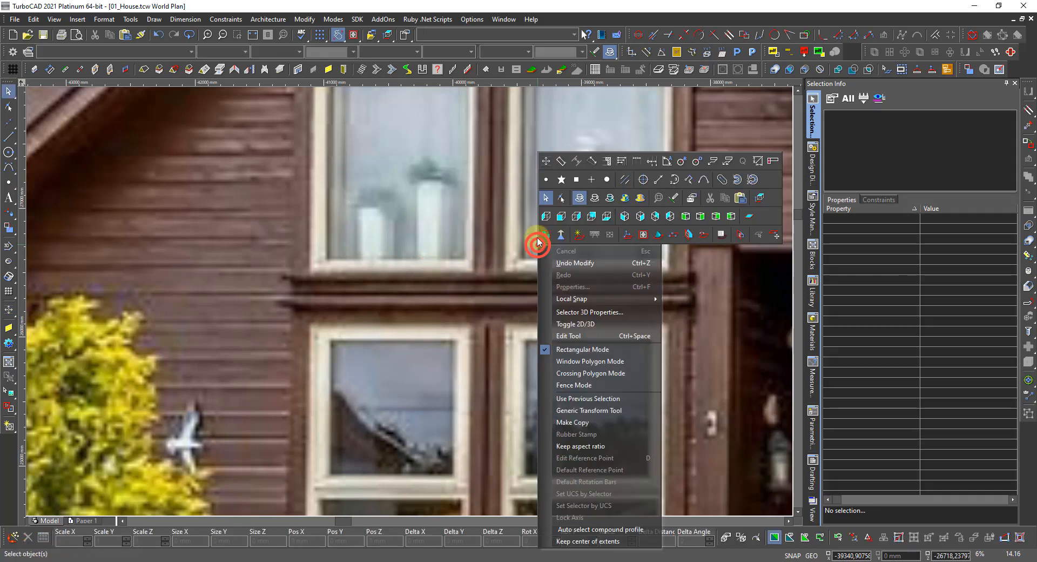
{"action": "left_click", "coordinate": [624, 233]}
{"action": "right_click", "coordinate": [446, 261]}
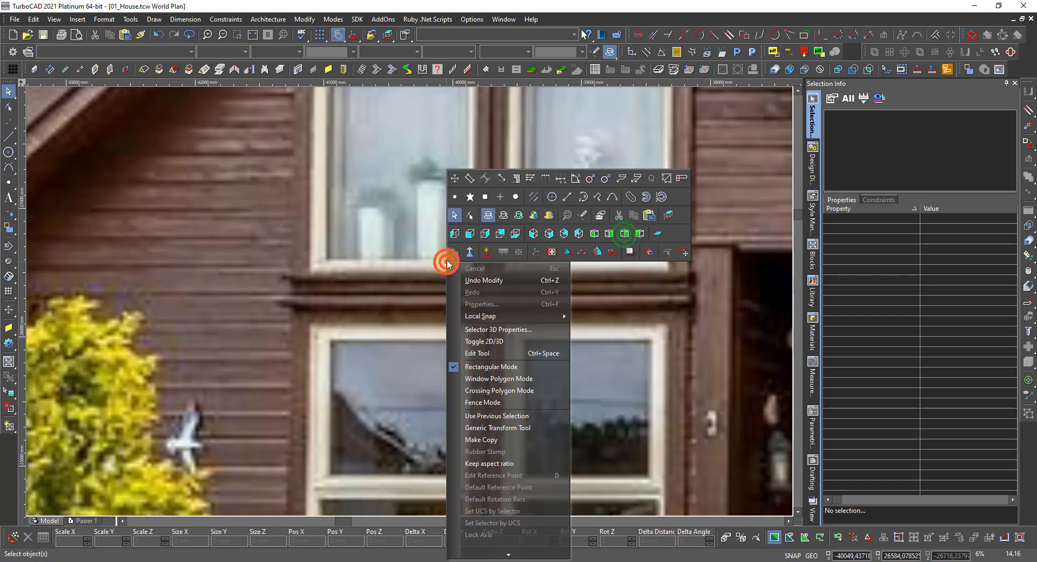
{"action": "left_click", "coordinate": [454, 178]}
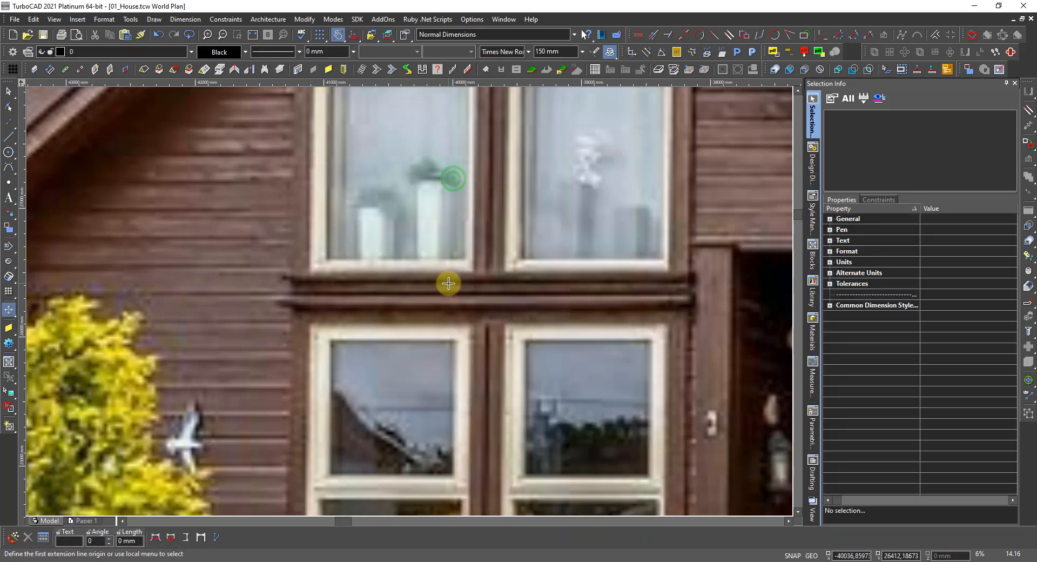
{"action": "left_click", "coordinate": [454, 270]}
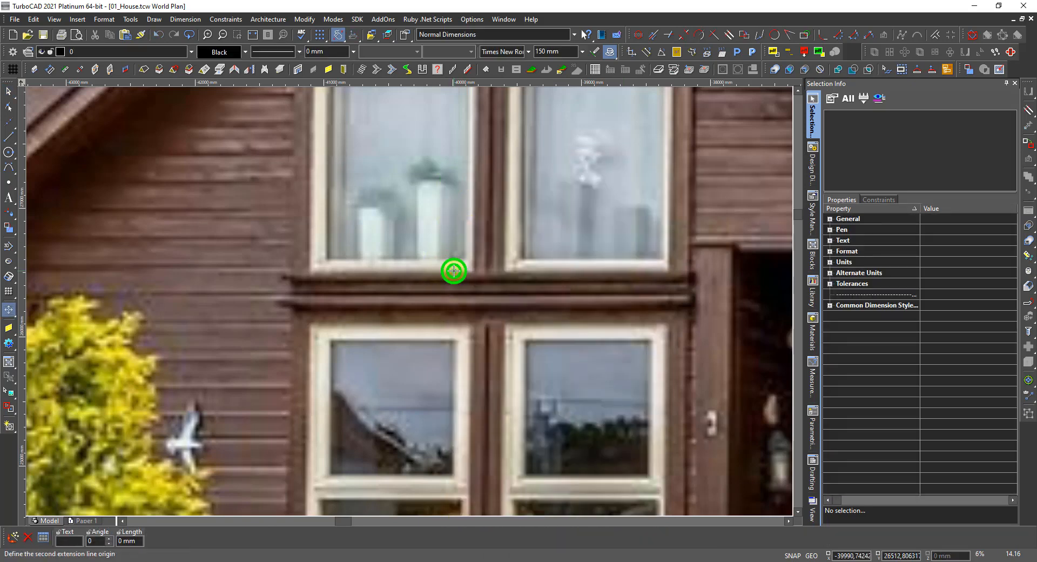
{"action": "left_click", "coordinate": [453, 318]}
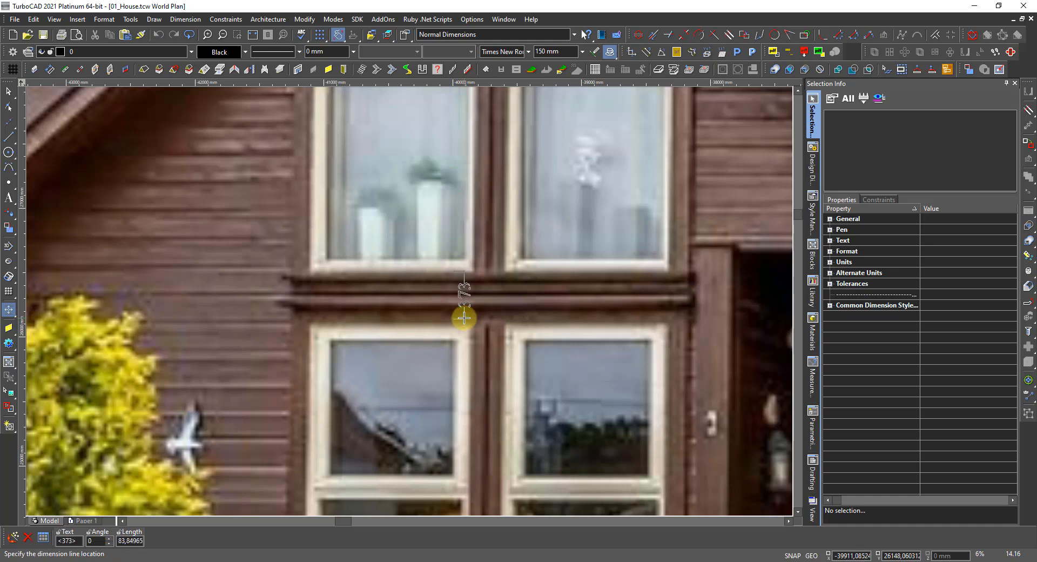
{"action": "left_click", "coordinate": [428, 317]}
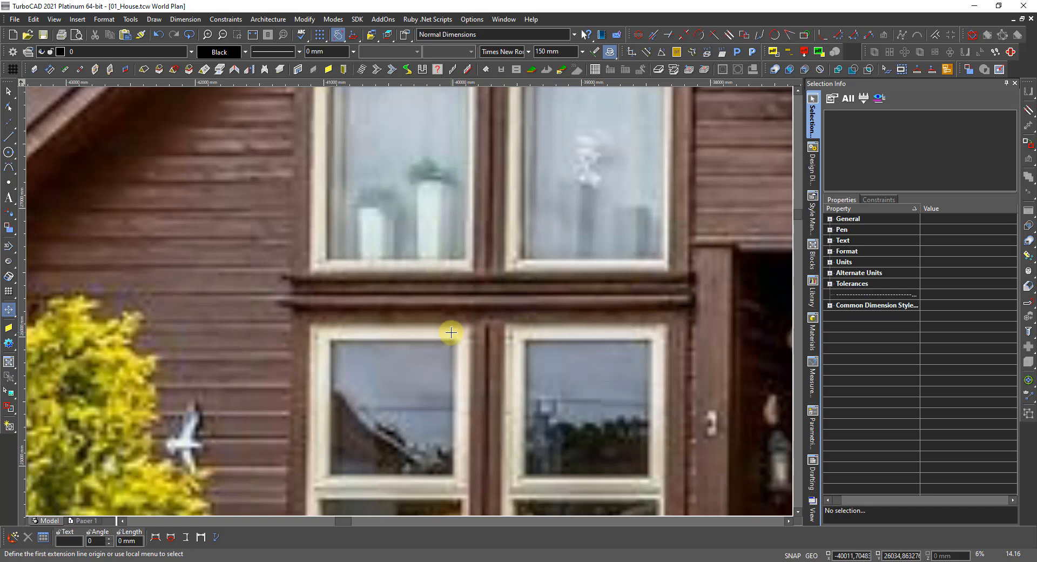
Leave the inserted front photo, return to the house plan's angled bay, and switch to the south-east dimetric view.
{"action": "scroll", "coordinate": [446, 330], "scroll_direction": "down", "scroll_amount": 10}
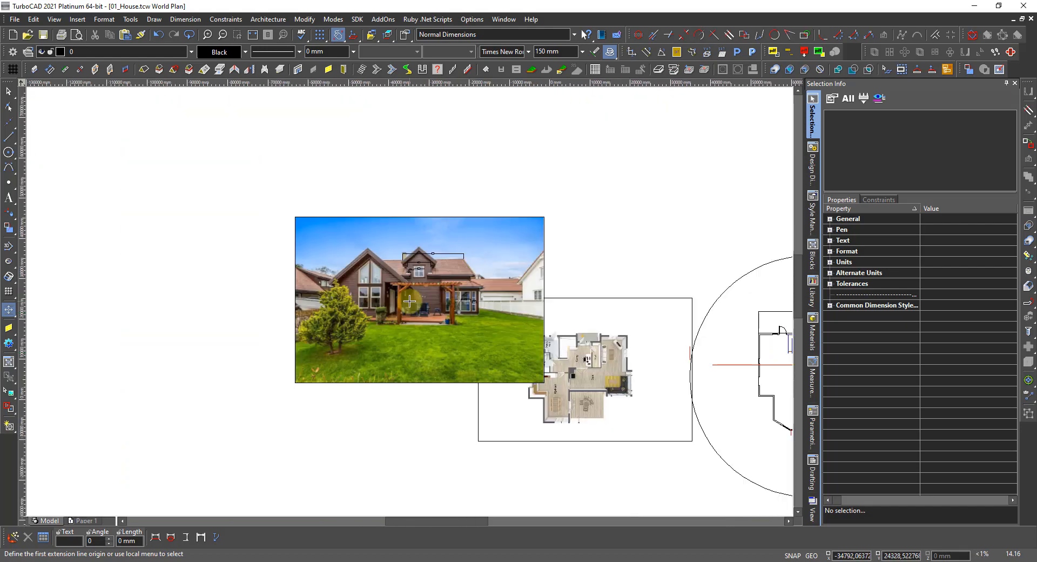
{"action": "scroll", "coordinate": [498, 354], "scroll_direction": "up", "scroll_amount": 5}
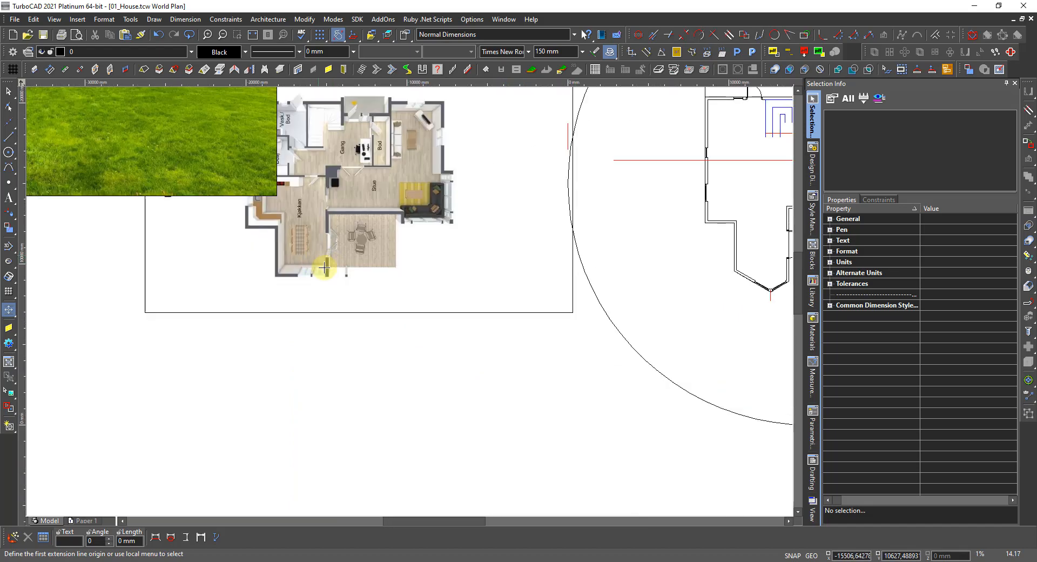
{"action": "scroll", "coordinate": [536, 303], "scroll_direction": "down", "scroll_amount": 5}
{"action": "scroll", "coordinate": [527, 308], "scroll_direction": "up", "scroll_amount": 3}
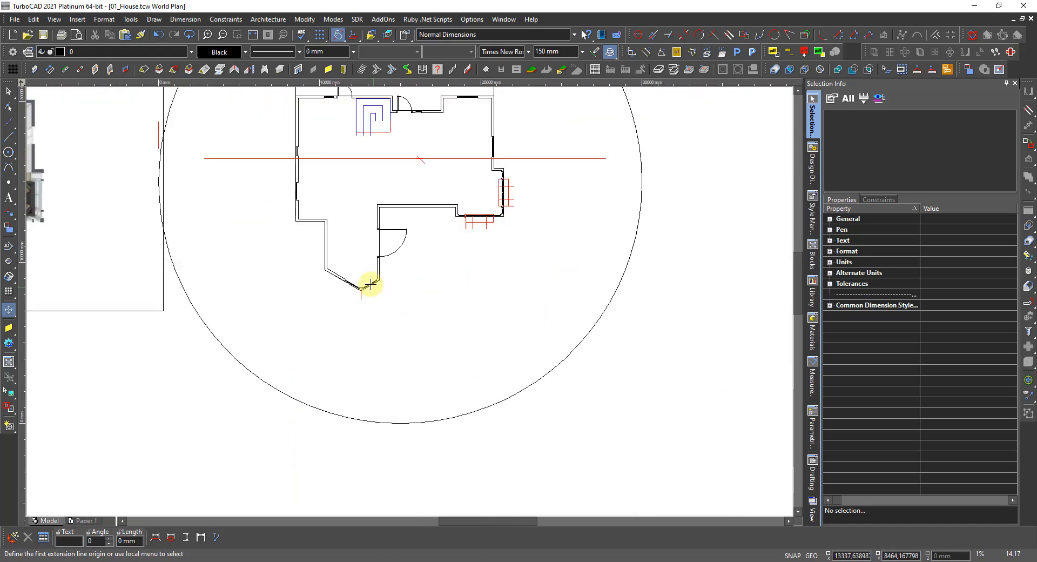
{"action": "scroll", "coordinate": [371, 284], "scroll_direction": "up", "scroll_amount": 3}
{"action": "right_click", "coordinate": [429, 330]}
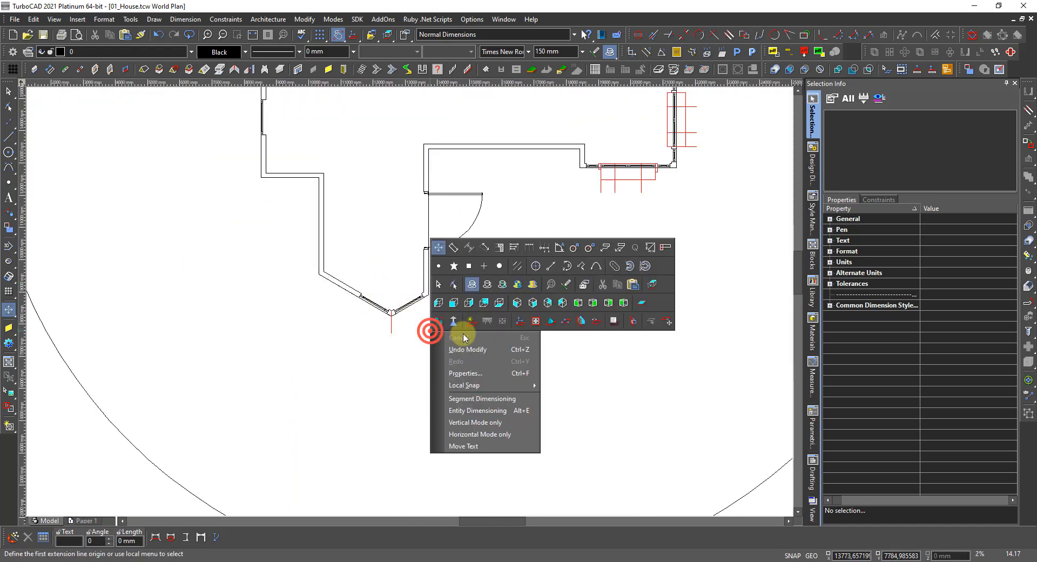
{"action": "left_click", "coordinate": [582, 322]}
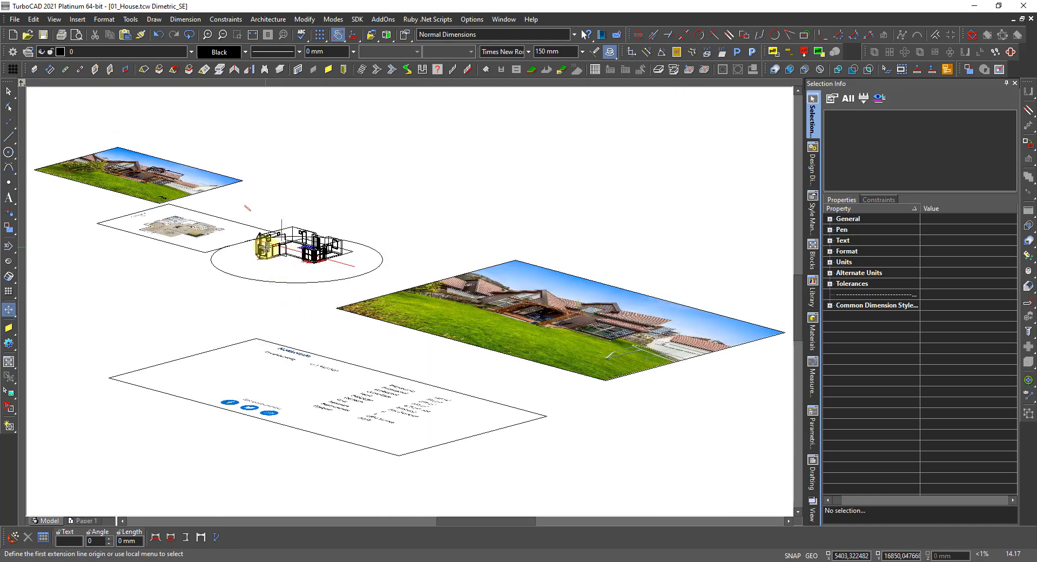
Set the workplane by face on the bay's angled wall that holds the wide stacked windows.
{"action": "scroll", "coordinate": [268, 247], "scroll_direction": "up", "scroll_amount": 4}
{"action": "right_click", "coordinate": [395, 265]}
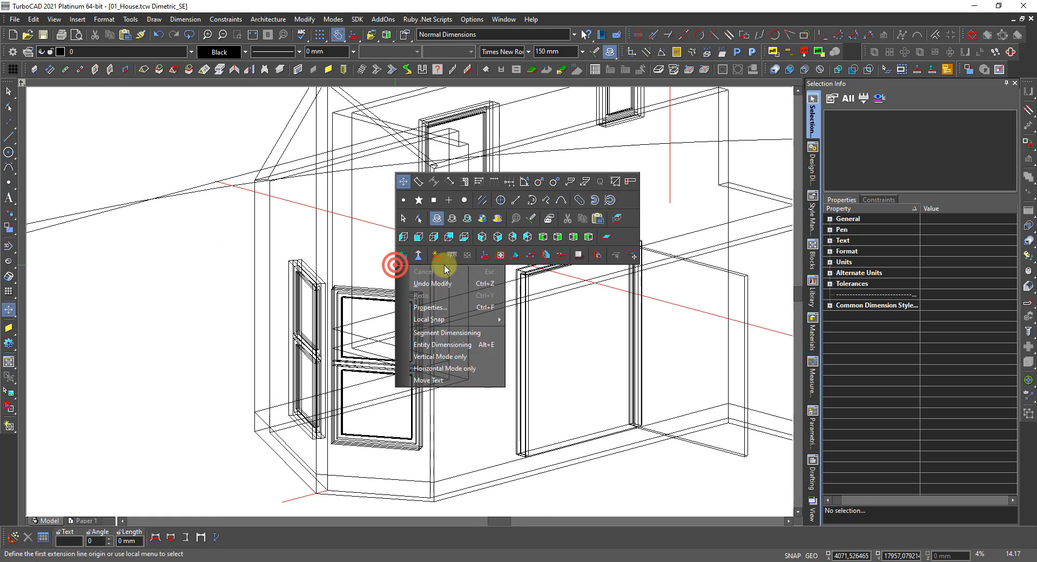
{"action": "left_click", "coordinate": [542, 255]}
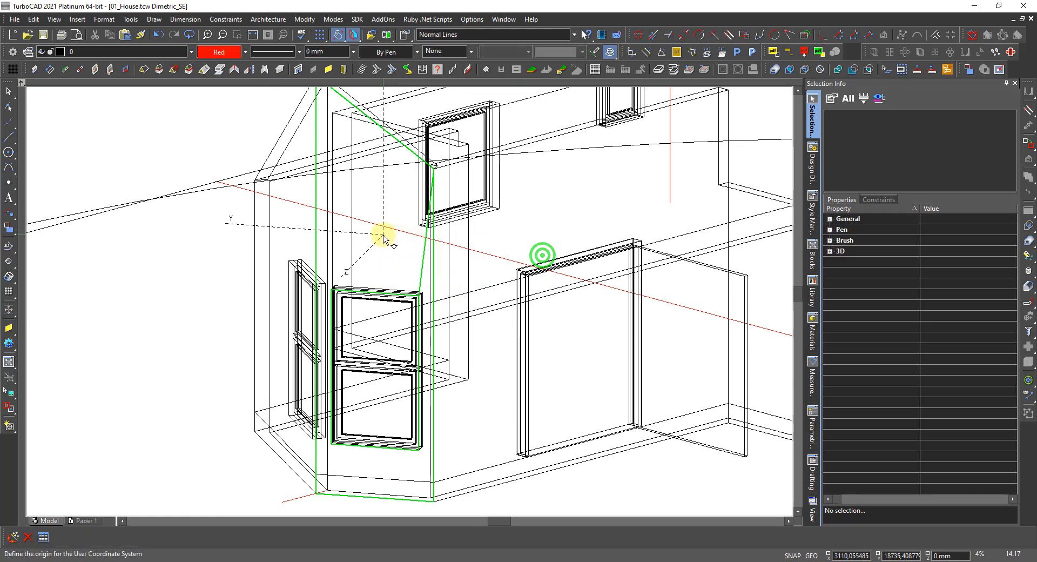
{"action": "left_click", "coordinate": [383, 235]}
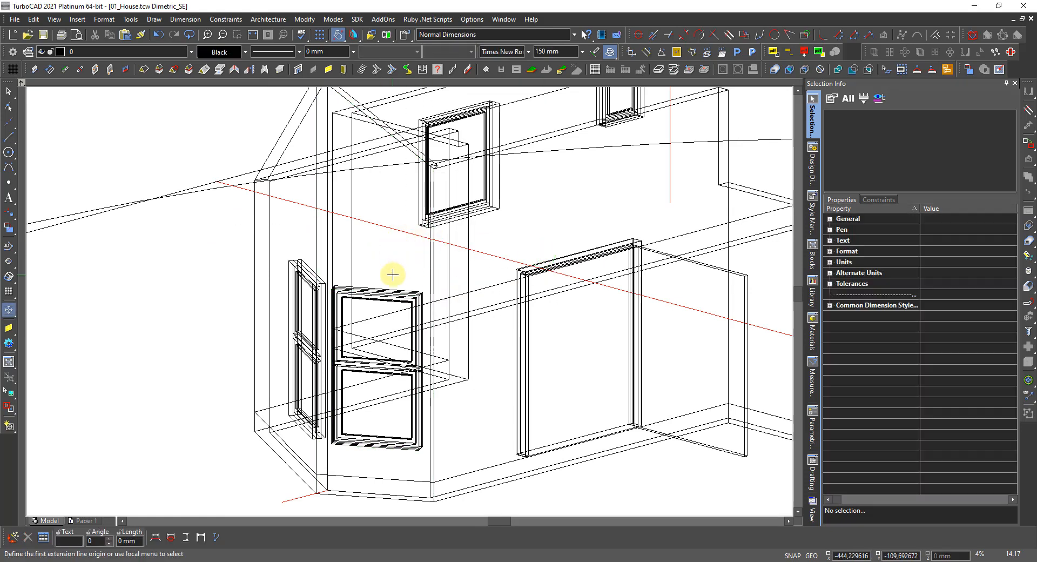
{"action": "scroll", "coordinate": [365, 284], "scroll_direction": "down", "scroll_amount": 2}
{"action": "scroll", "coordinate": [422, 296], "scroll_direction": "up", "scroll_amount": 2}
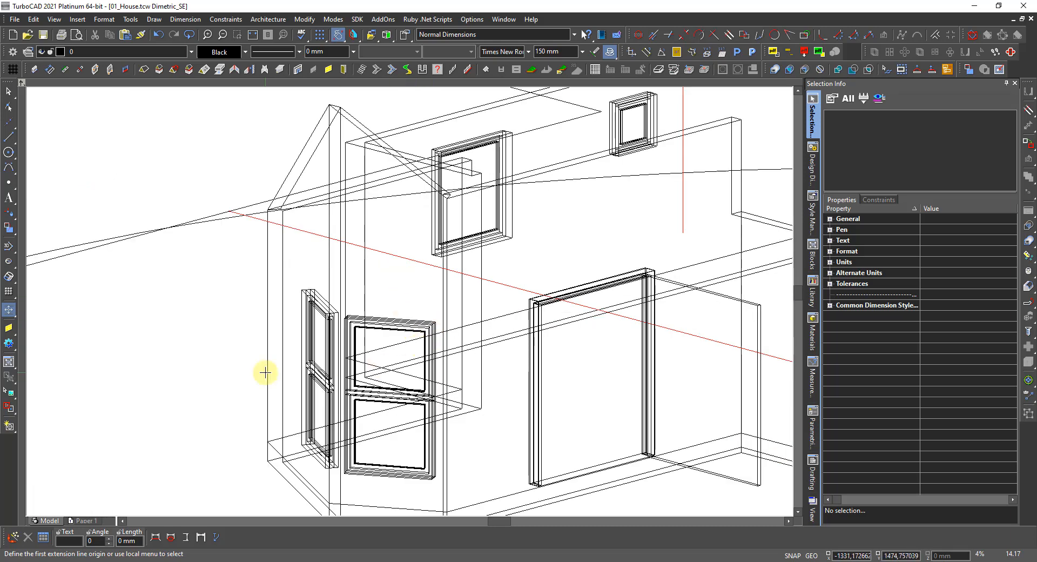
View the bay wall square to the new workplane and rotate the view until the house stands upright.
{"action": "right_click", "coordinate": [378, 292]}
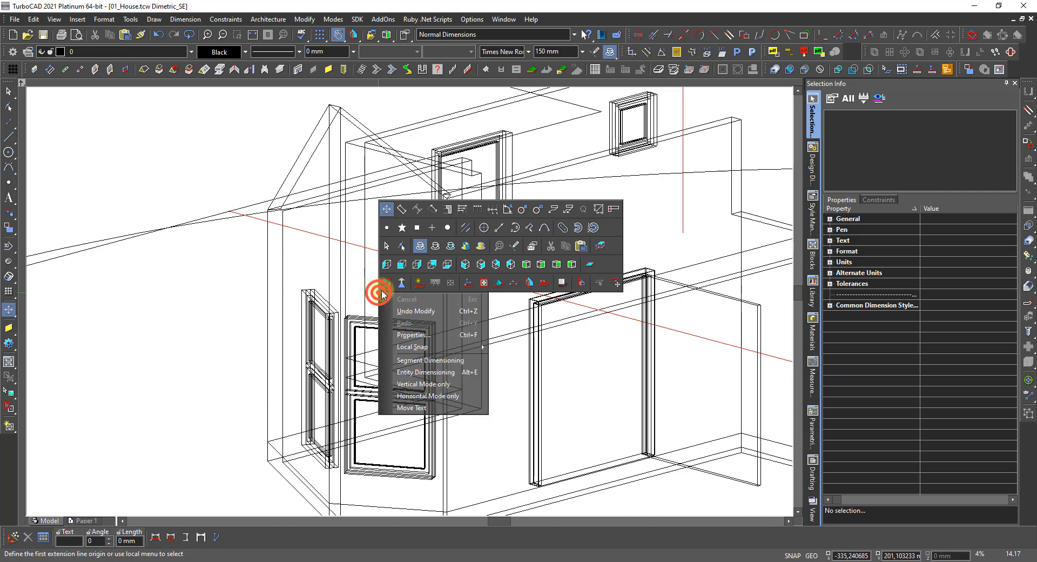
{"action": "left_click", "coordinate": [589, 265]}
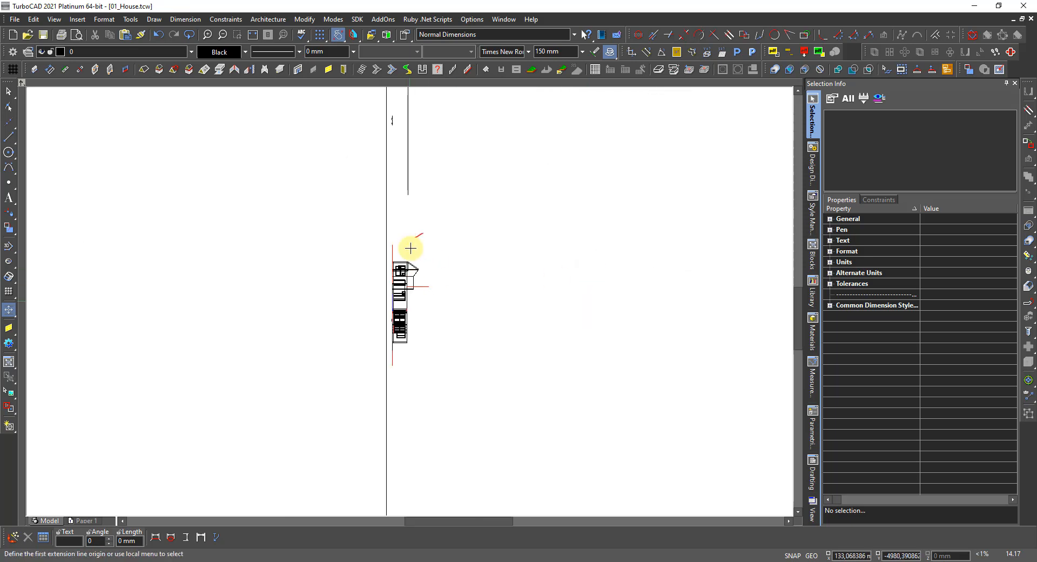
{"action": "scroll", "coordinate": [408, 290], "scroll_direction": "up", "scroll_amount": 2}
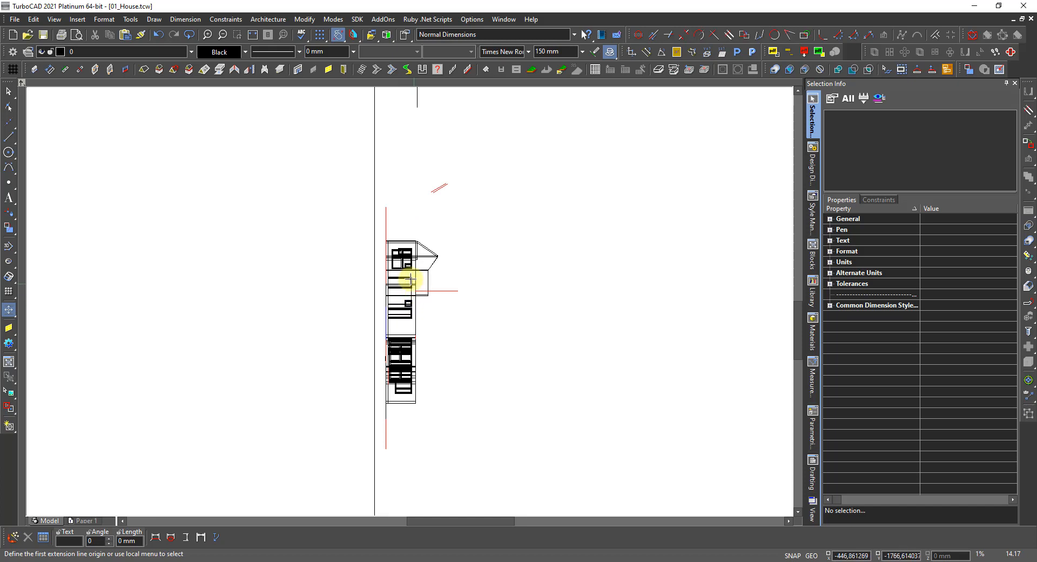
{"action": "scroll", "coordinate": [411, 281], "scroll_direction": "up", "scroll_amount": 2}
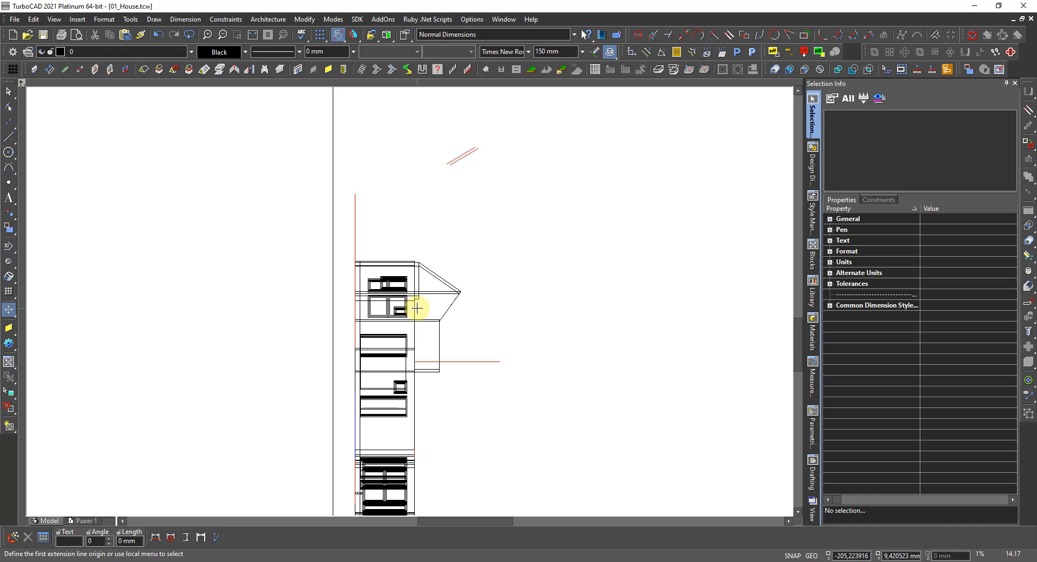
{"action": "key", "text": "Right"}
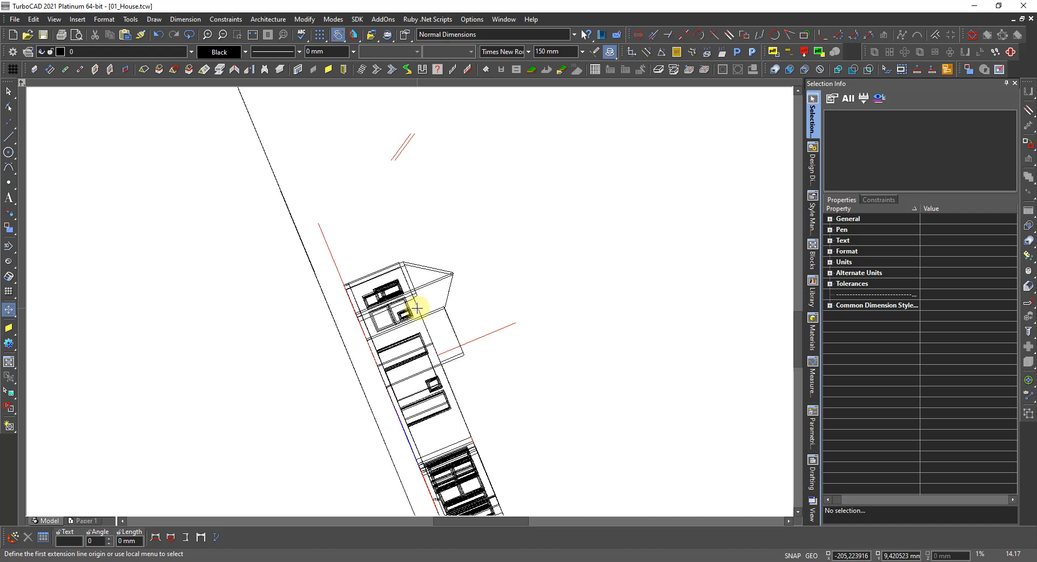
{"action": "key", "text": "Right"}
{"action": "key", "text": "Right"}
{"action": "key", "text": "Right"}
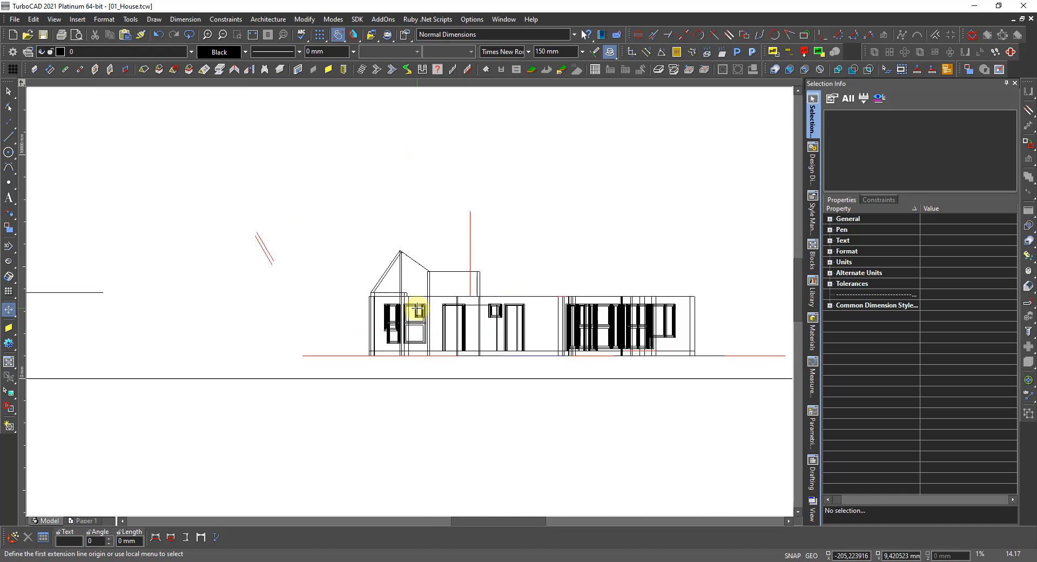
{"action": "scroll", "coordinate": [415, 278], "scroll_direction": "up", "scroll_amount": 3}
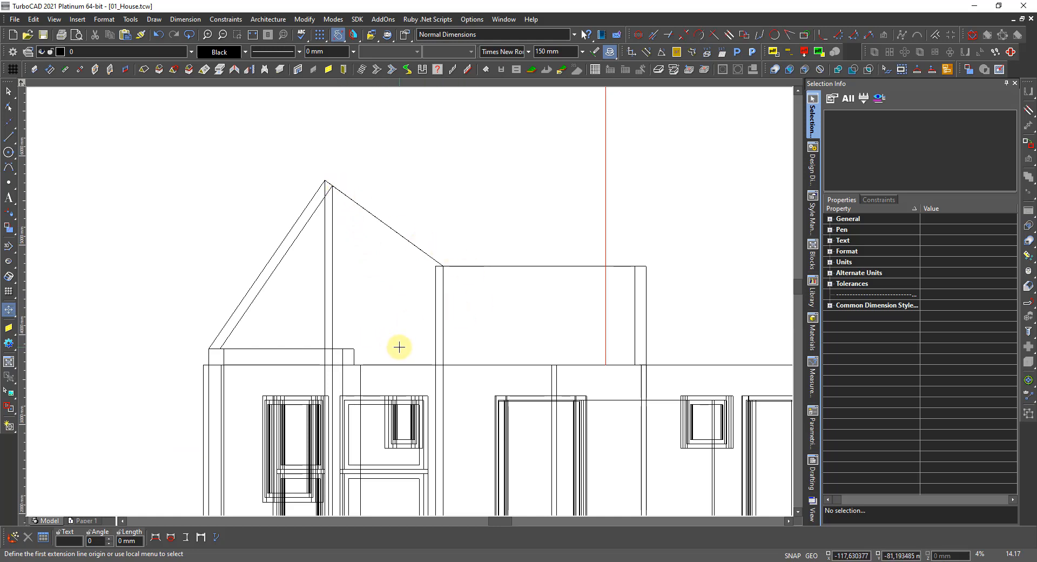
{"action": "scroll", "coordinate": [393, 358], "scroll_direction": "up", "scroll_amount": 3}
{"action": "scroll", "coordinate": [413, 309], "scroll_direction": "down", "scroll_amount": 2}
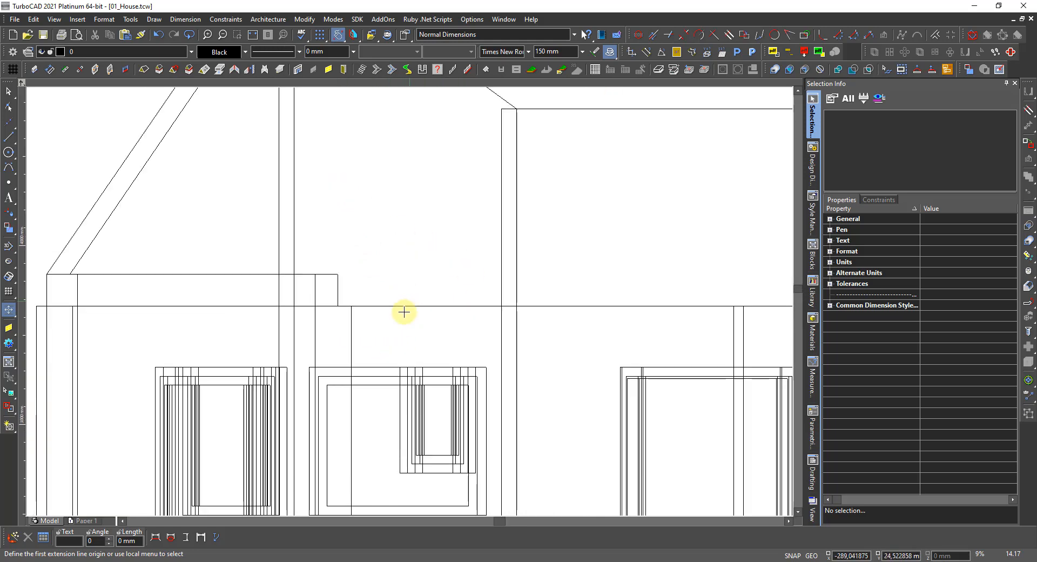
Draw a horizontal line about 1250 mm long from the upper outer corner of the bay's lower window along its head.
{"action": "left_click", "coordinate": [8, 136]}
{"action": "mouse_move", "coordinate": [8, 140]}
{"action": "left_mouse_down"}
{"action": "mouse_move", "coordinate": [33, 205]}
{"action": "mouse_move", "coordinate": [22, 144]}
{"action": "left_mouse_up"}
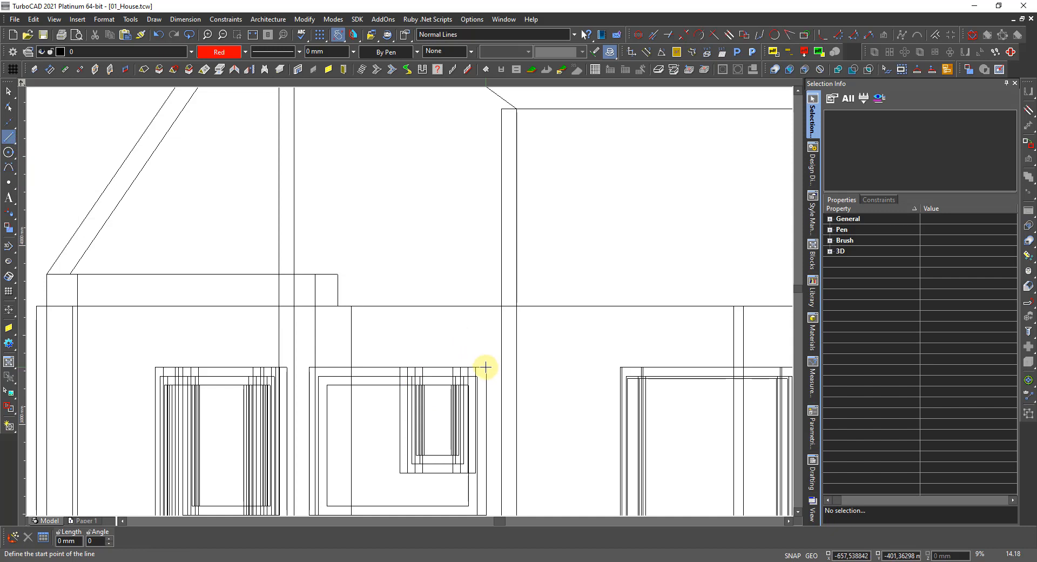
{"action": "left_click", "coordinate": [486, 367]}
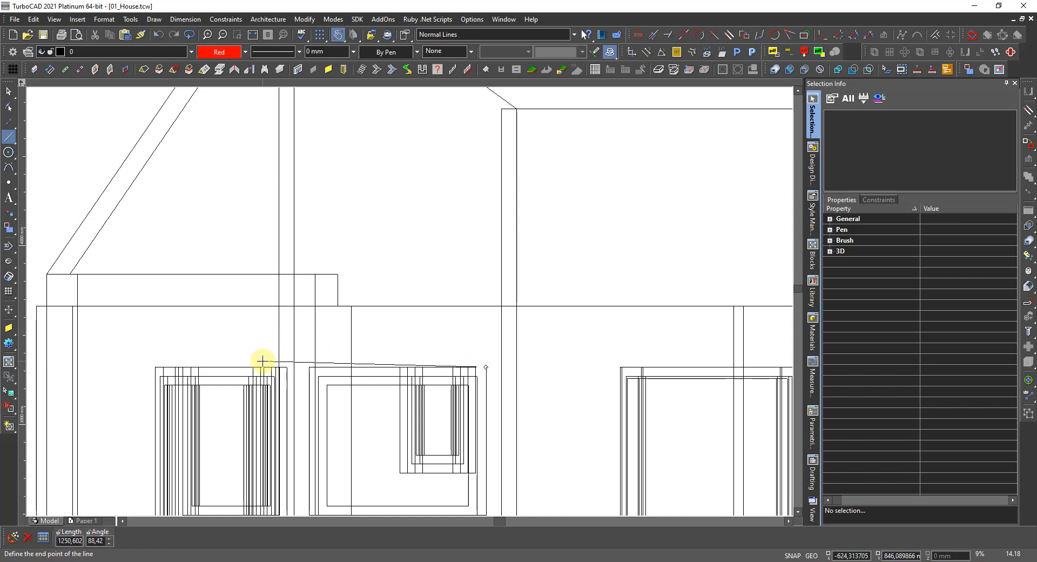
{"action": "left_click", "coordinate": [262, 361]}
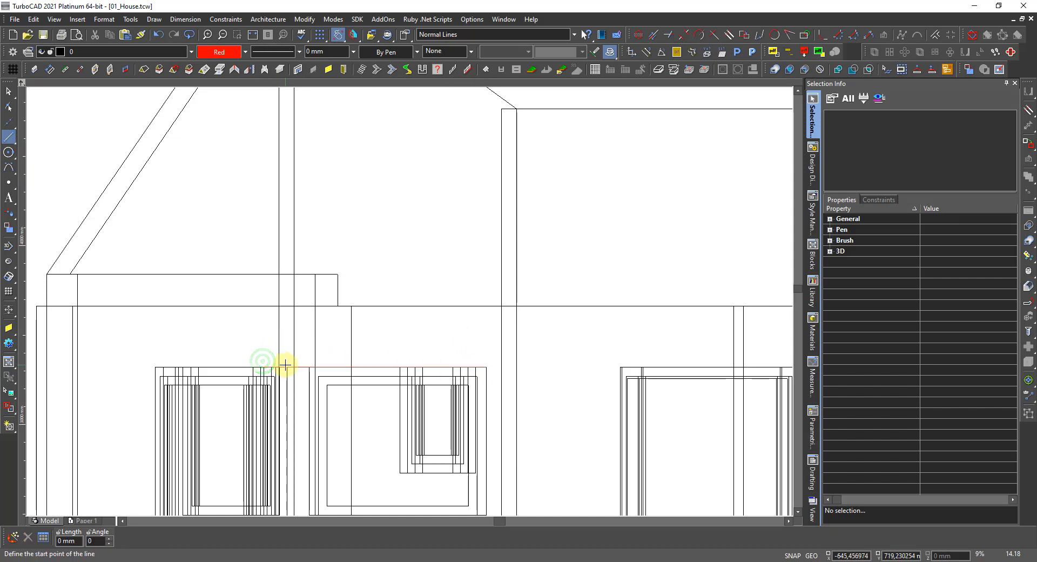
{"action": "scroll", "coordinate": [293, 354], "scroll_direction": "down", "scroll_amount": 2}
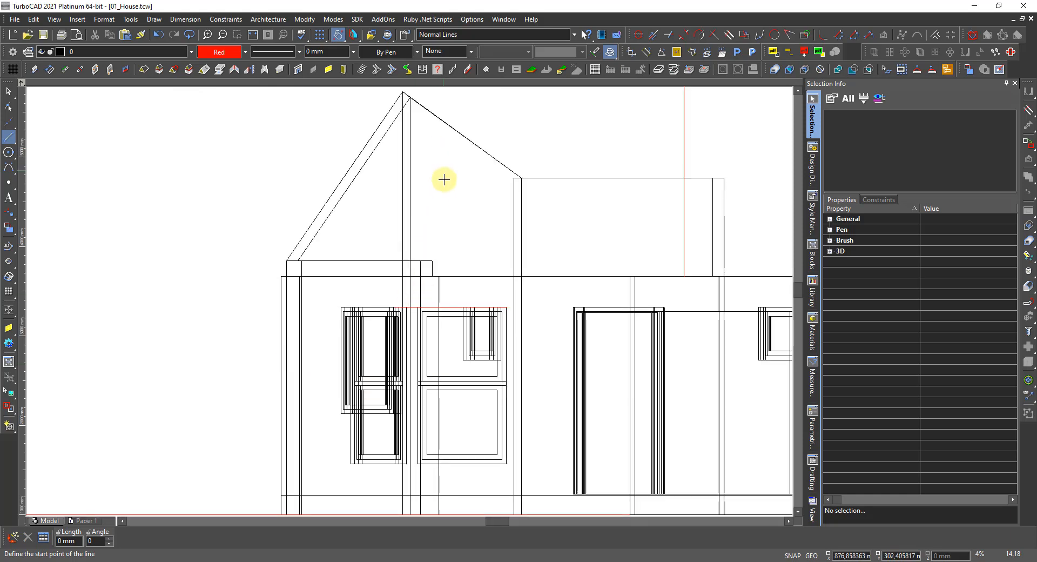
Draw vertical lines about 3250 mm and 1800 mm long upward from the lower window's two upper corners, past the gable slope.
{"action": "scroll", "coordinate": [430, 317], "scroll_direction": "up", "scroll_amount": 4}
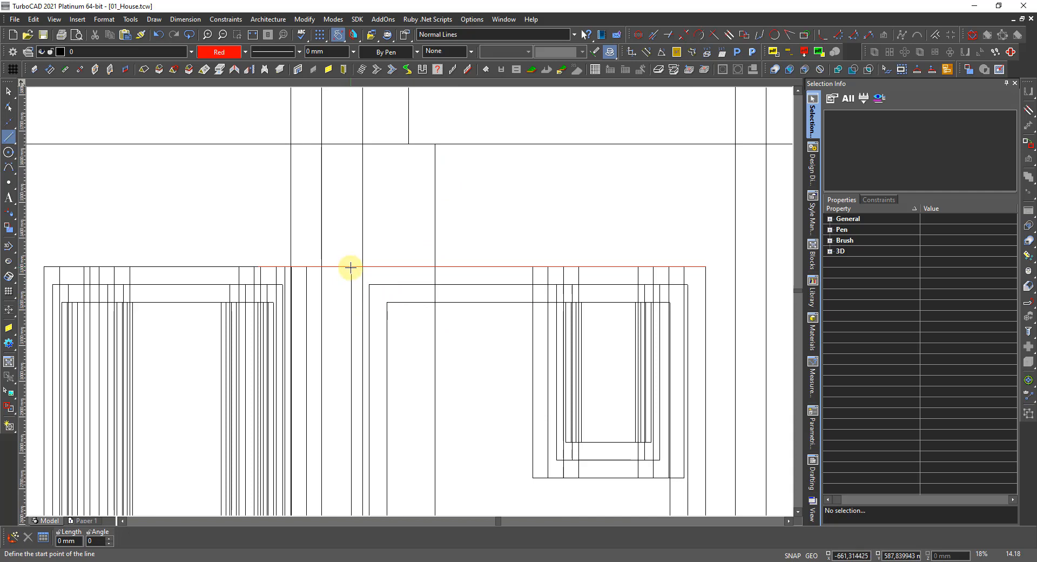
{"action": "left_click", "coordinate": [351, 266]}
{"action": "scroll", "coordinate": [350, 266], "scroll_direction": "down", "scroll_amount": 6}
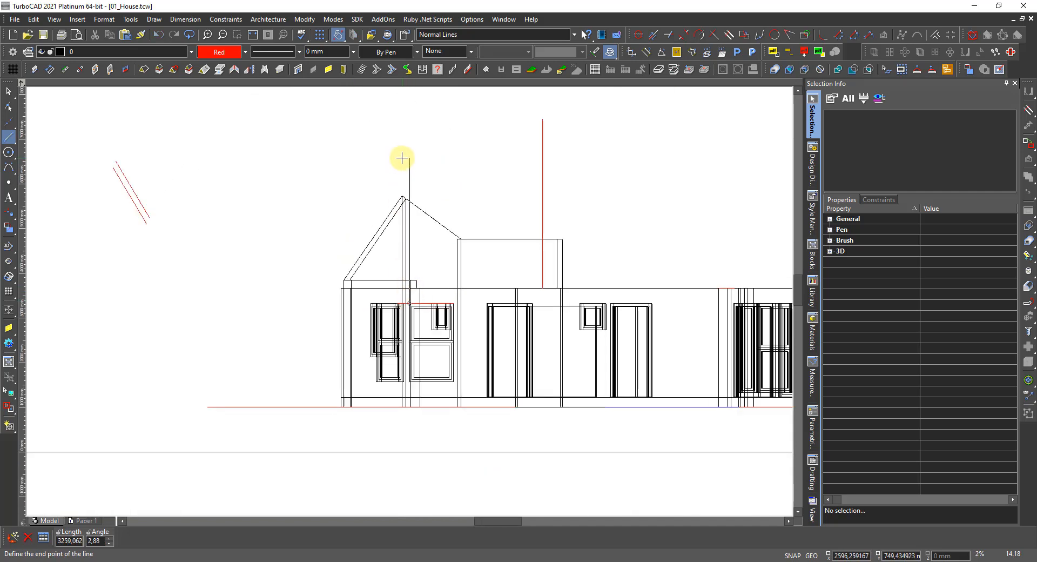
{"action": "left_click", "coordinate": [400, 161]}
{"action": "scroll", "coordinate": [435, 303], "scroll_direction": "up", "scroll_amount": 4}
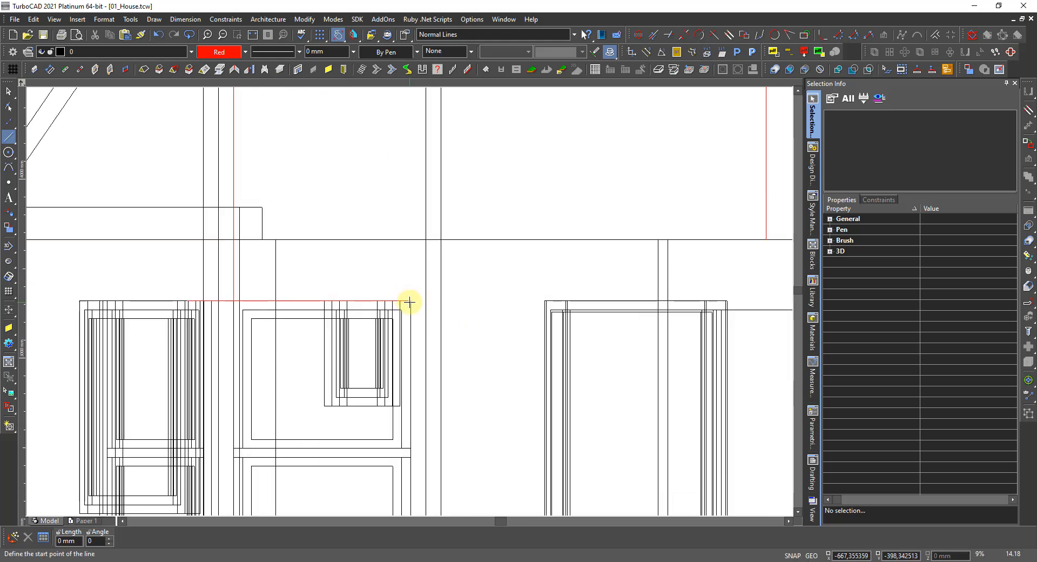
{"action": "left_click", "coordinate": [409, 303]}
{"action": "scroll", "coordinate": [410, 303], "scroll_direction": "down", "scroll_amount": 2}
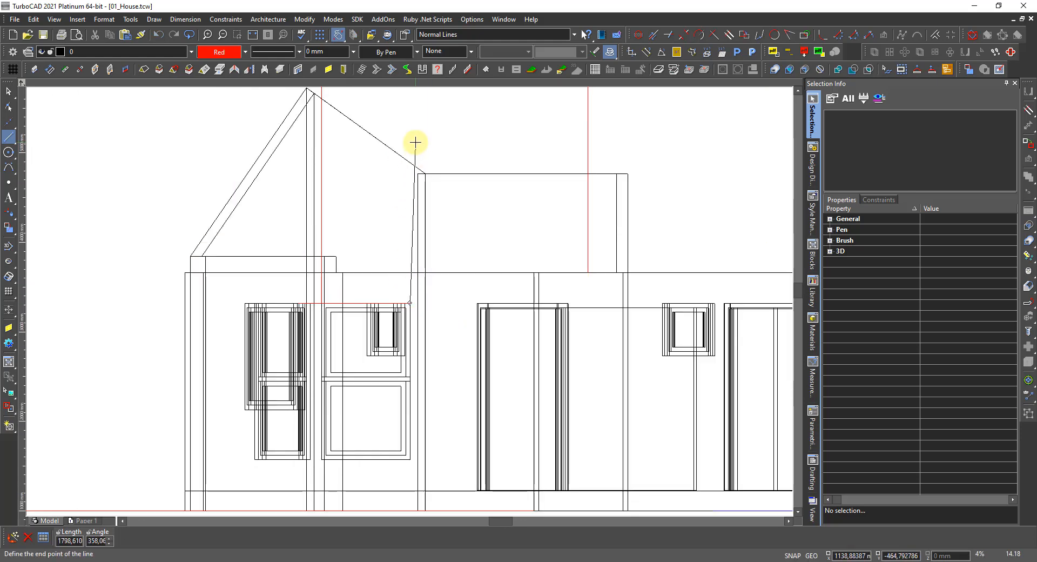
{"action": "left_click", "coordinate": [414, 142]}
Offset the horizontal line along the lower window's head 200 mm upward.
{"action": "scroll", "coordinate": [403, 257], "scroll_direction": "up", "scroll_amount": 2}
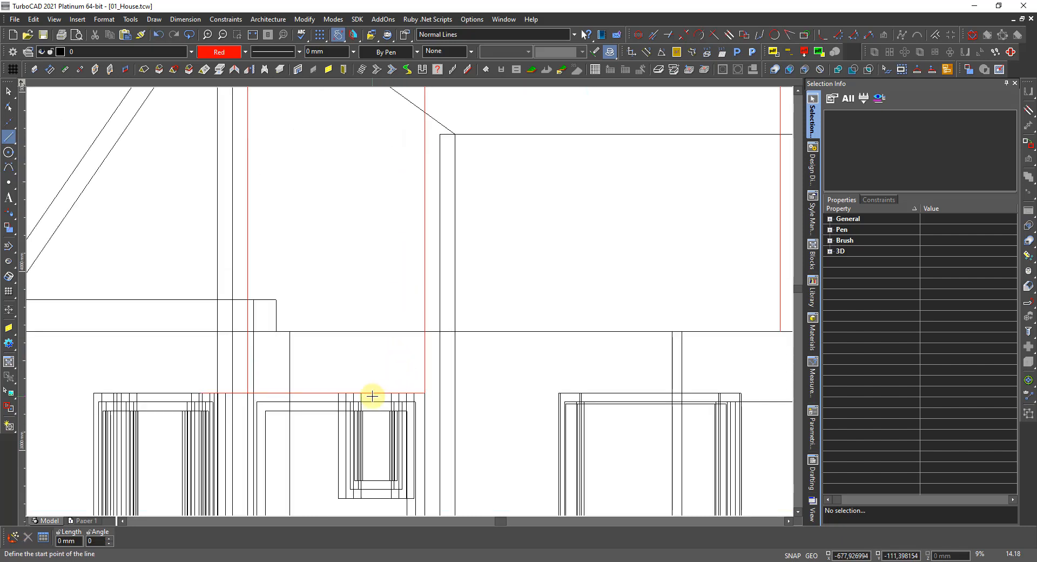
{"action": "left_click", "coordinate": [1011, 51]}
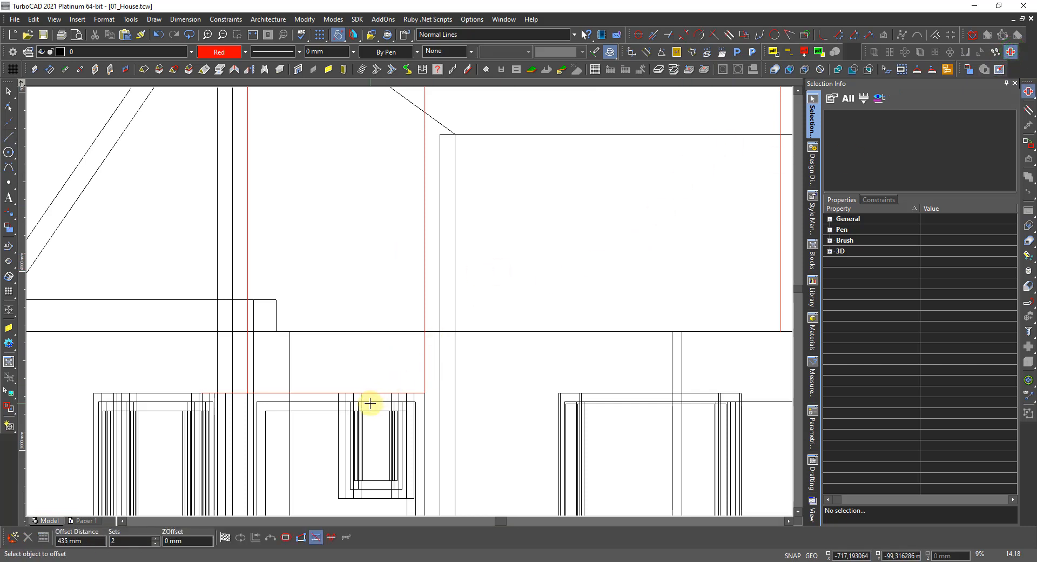
{"action": "key", "text": "Tab"}
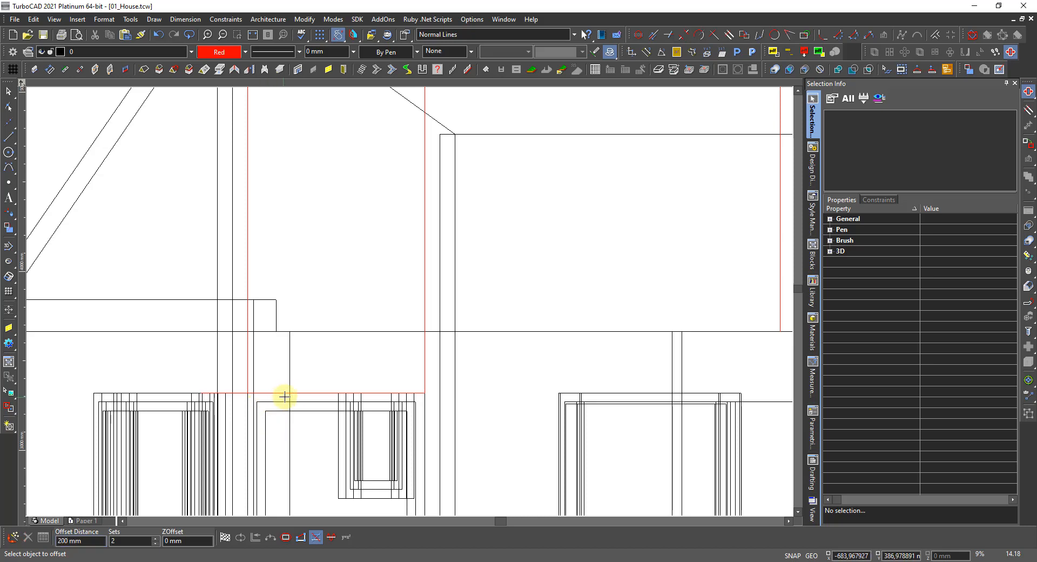
{"action": "left_click", "coordinate": [300, 392]}
{"action": "left_click", "coordinate": [315, 361]}
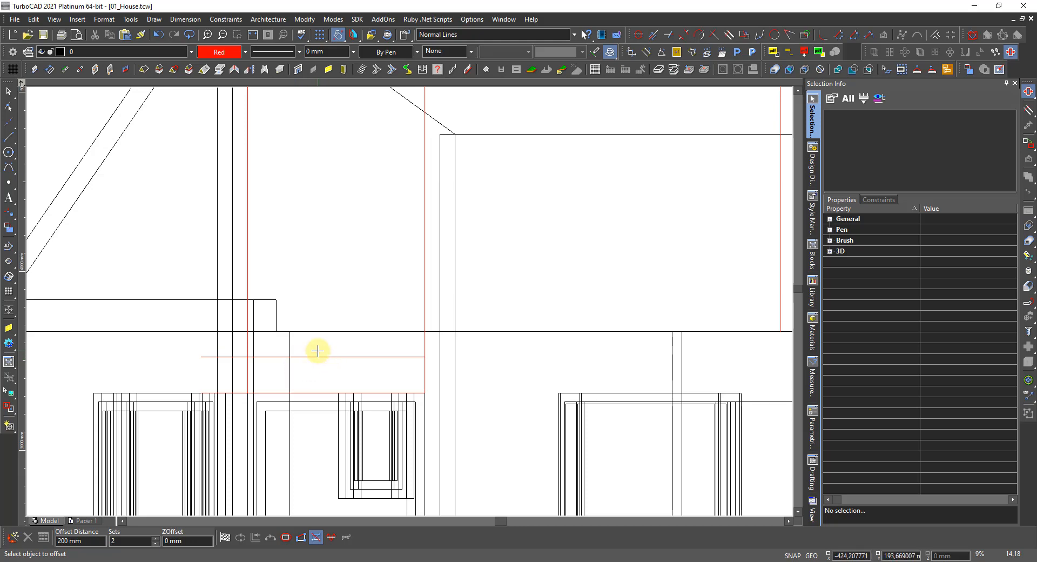
Make the Roof_Rafters layer visible to show the rafters over the bay's gable.
{"action": "scroll", "coordinate": [321, 352], "scroll_direction": "down", "scroll_amount": 2}
{"action": "scroll", "coordinate": [413, 127], "scroll_direction": "up", "scroll_amount": 2}
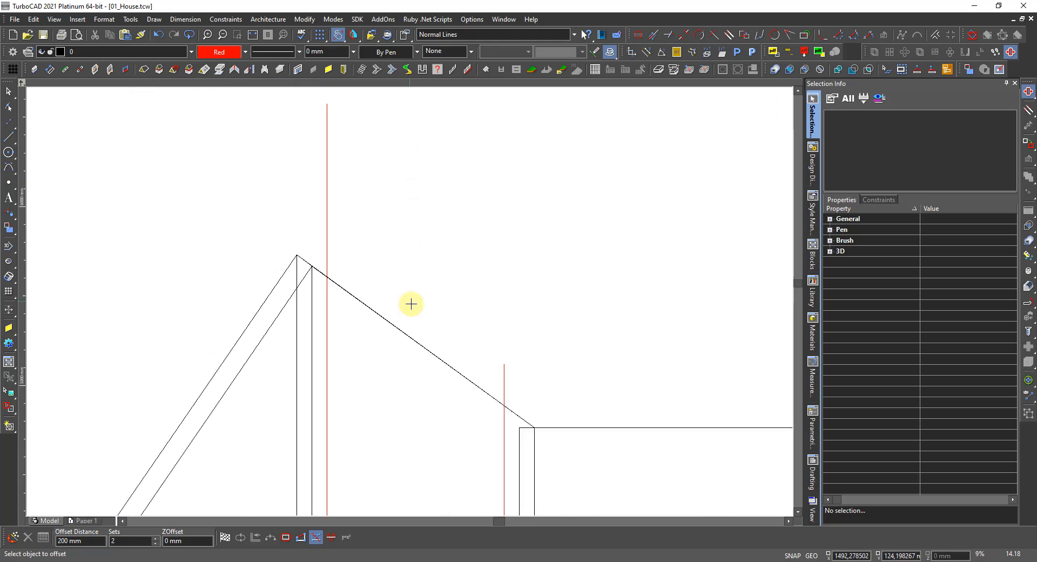
{"action": "left_click", "coordinate": [811, 167]}
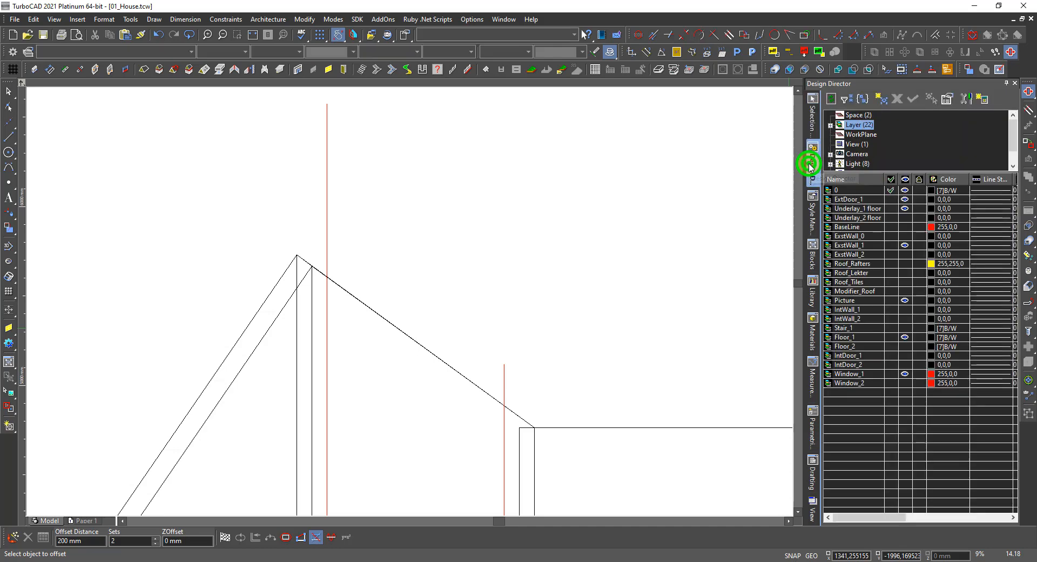
{"action": "left_click", "coordinate": [905, 263]}
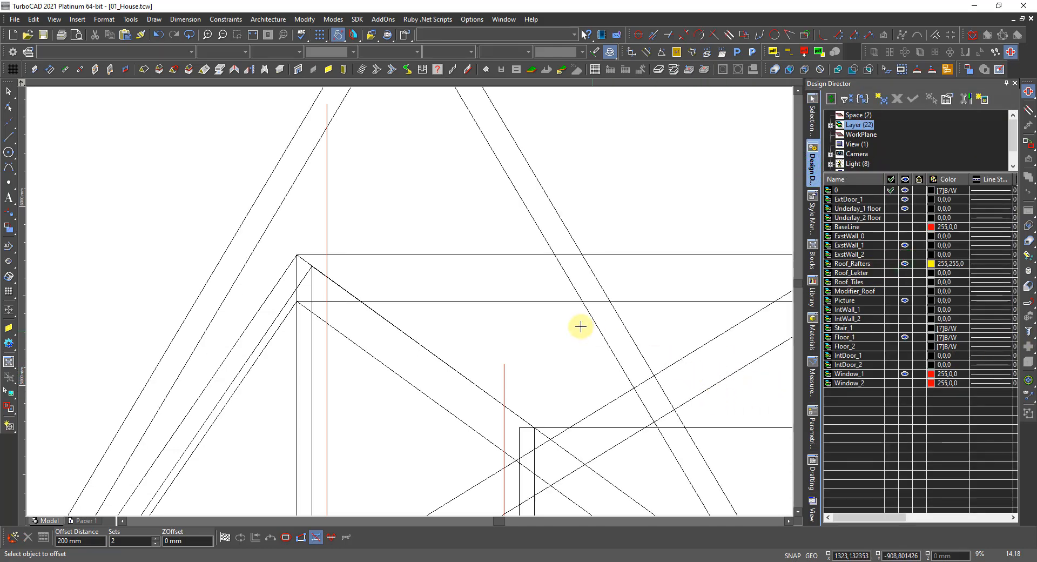
Draw a sloping line along the underside of the bay's rafter, crossing both vertical lines.
{"action": "left_click", "coordinate": [10, 135]}
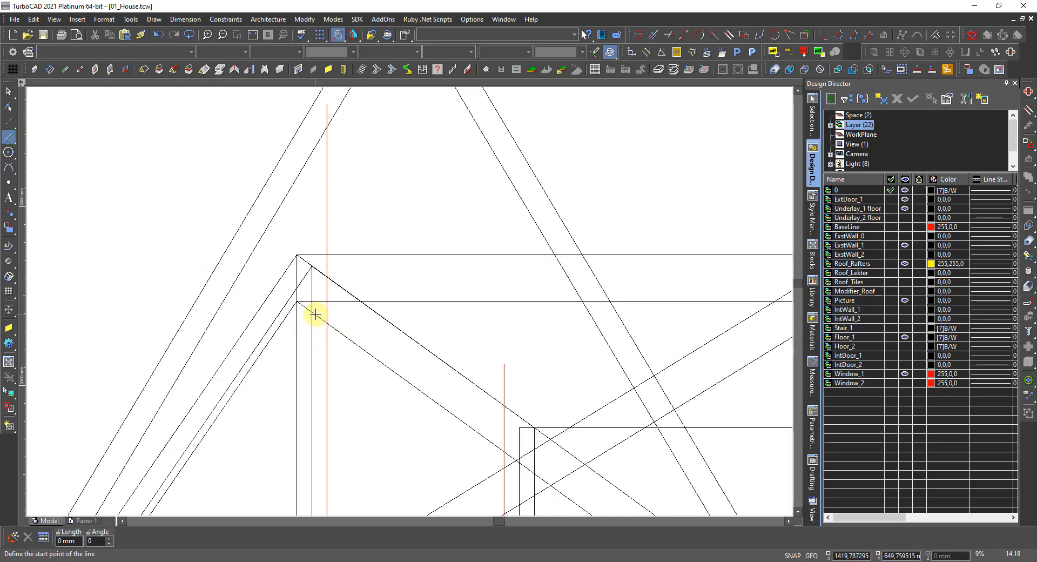
{"action": "left_click", "coordinate": [314, 313]}
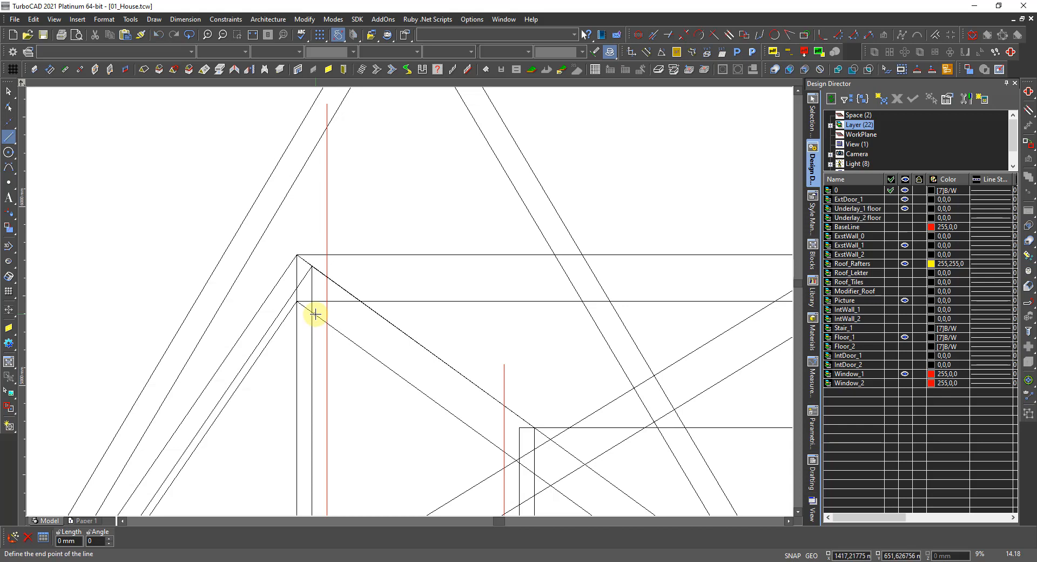
{"action": "left_click", "coordinate": [559, 490]}
{"action": "scroll", "coordinate": [405, 442], "scroll_direction": "down", "scroll_amount": 2}
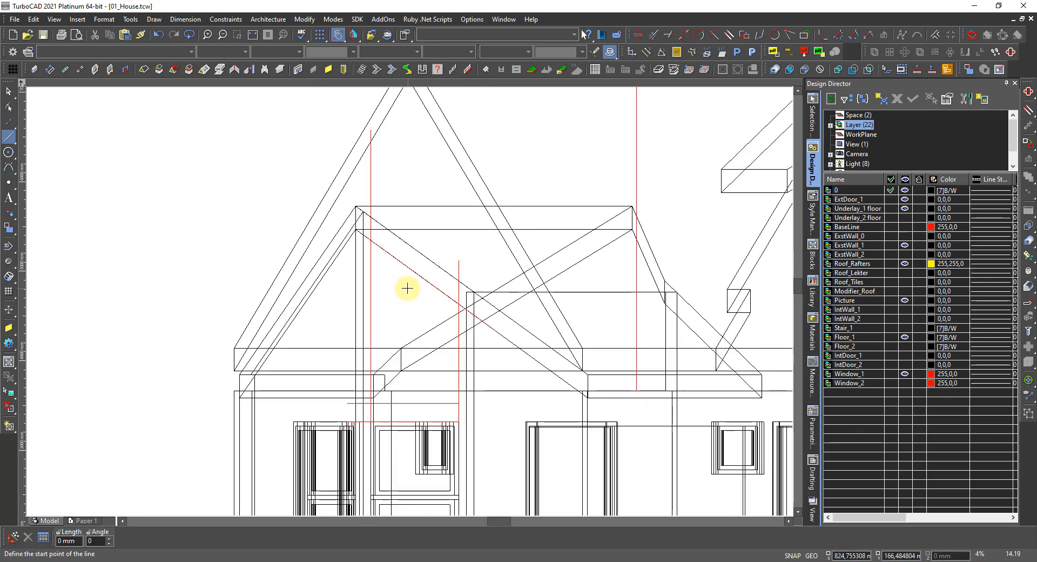
Offset the sloping line under the bay's rafter 130 mm downward.
{"action": "scroll", "coordinate": [399, 289], "scroll_direction": "up", "scroll_amount": 2}
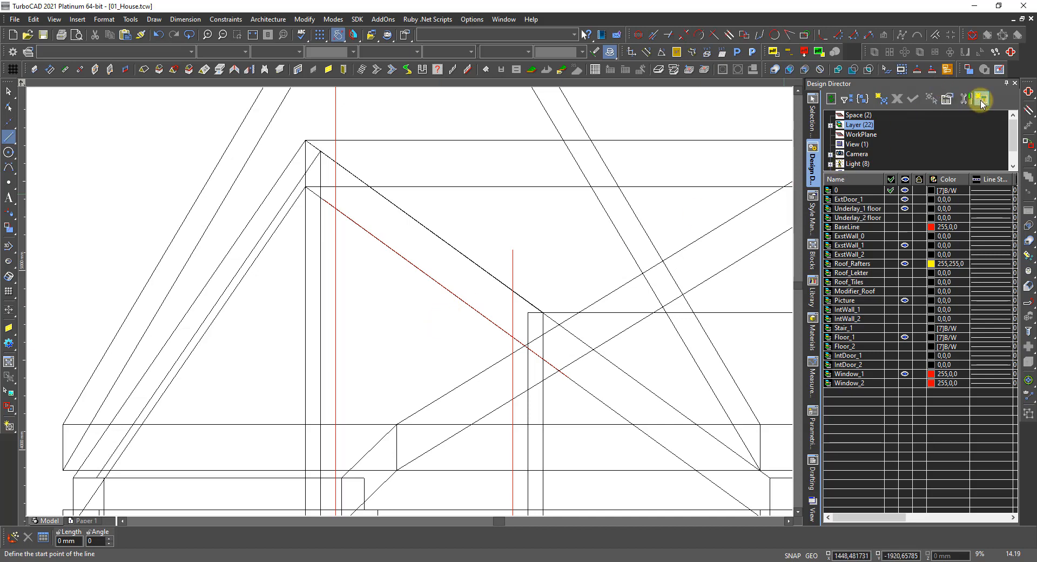
{"action": "left_click", "coordinate": [1010, 52]}
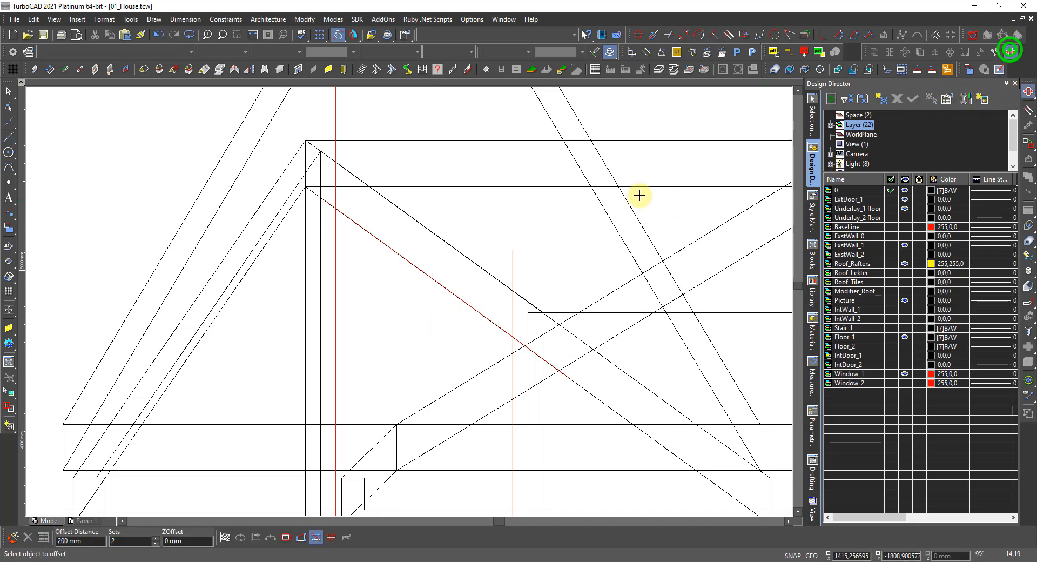
{"action": "key", "text": "Tab"}
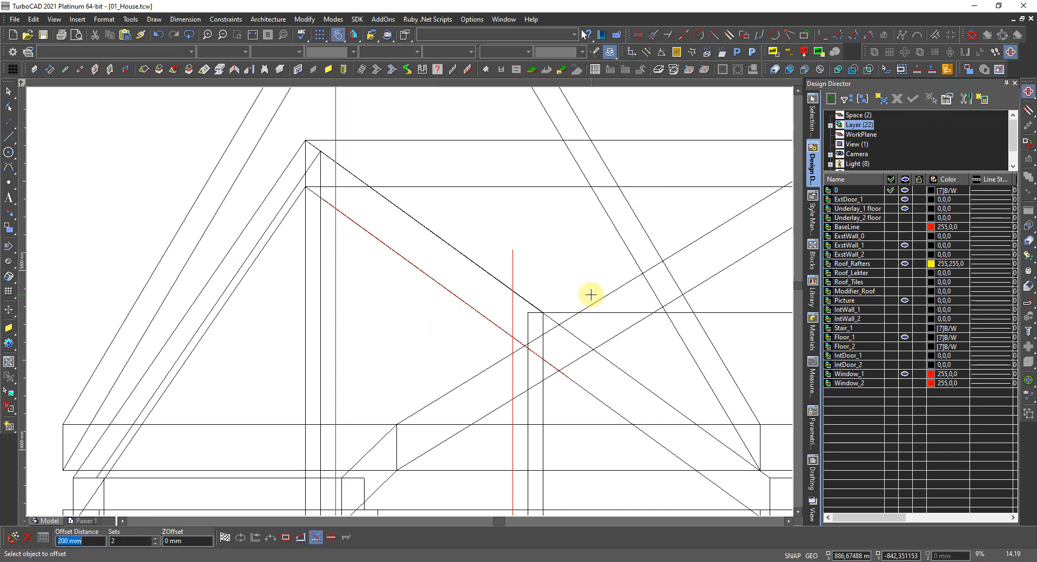
{"action": "type", "text": "130"}
{"action": "key", "text": "Return"}
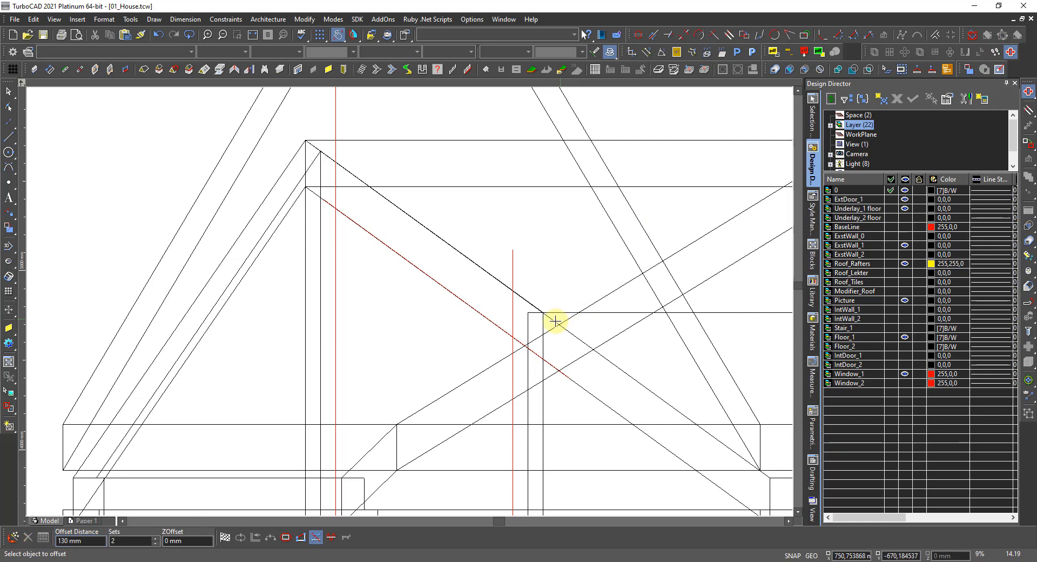
{"action": "left_click", "coordinate": [460, 300]}
{"action": "left_click", "coordinate": [433, 339]}
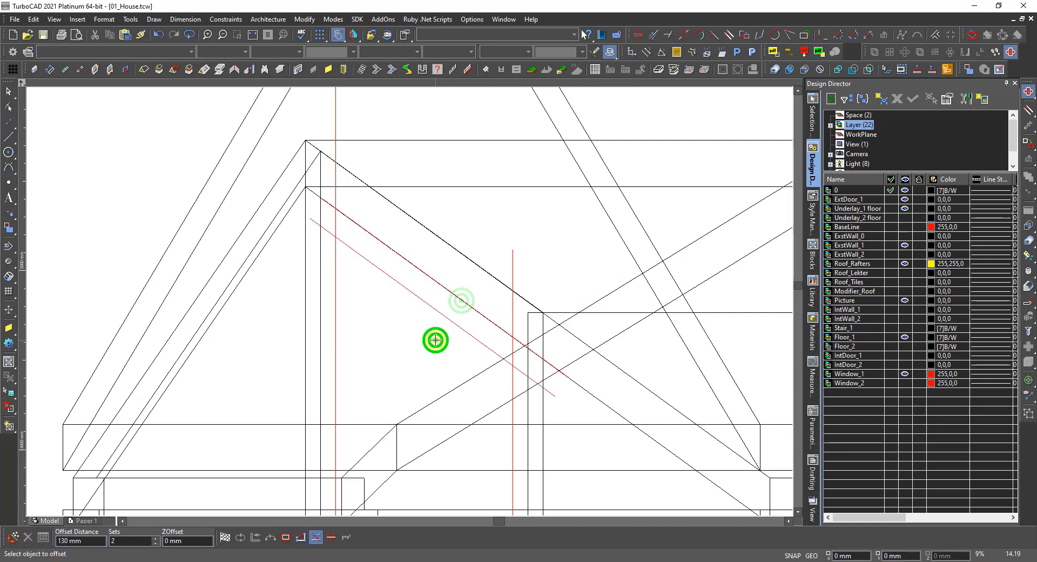
Place a vertical dimension from the horizontal offset line above the lower window to where the left vertical line meets the lower sloping line.
{"action": "scroll", "coordinate": [416, 351], "scroll_direction": "down", "scroll_amount": 3}
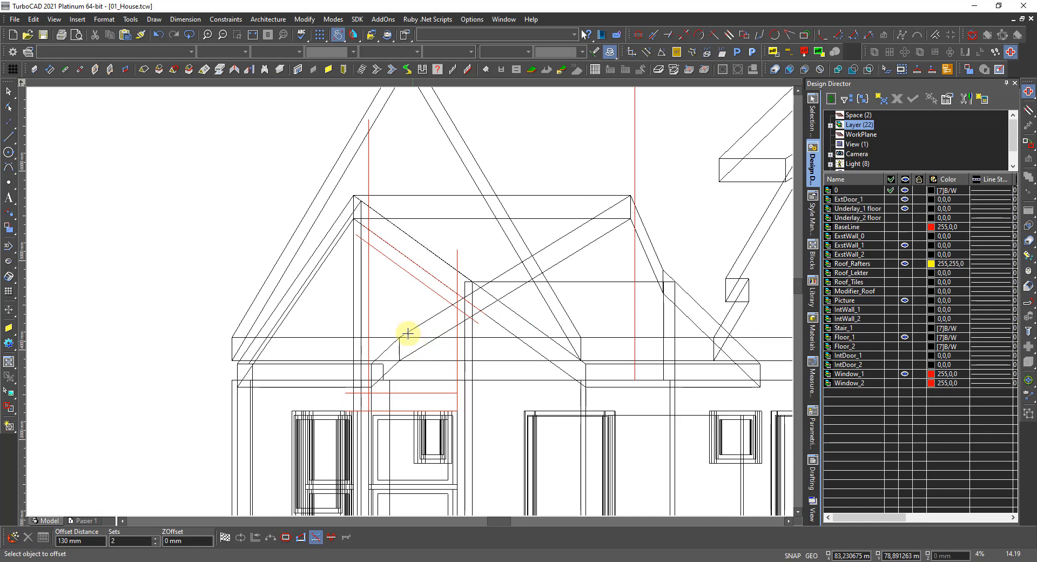
{"action": "scroll", "coordinate": [400, 329], "scroll_direction": "up", "scroll_amount": 3}
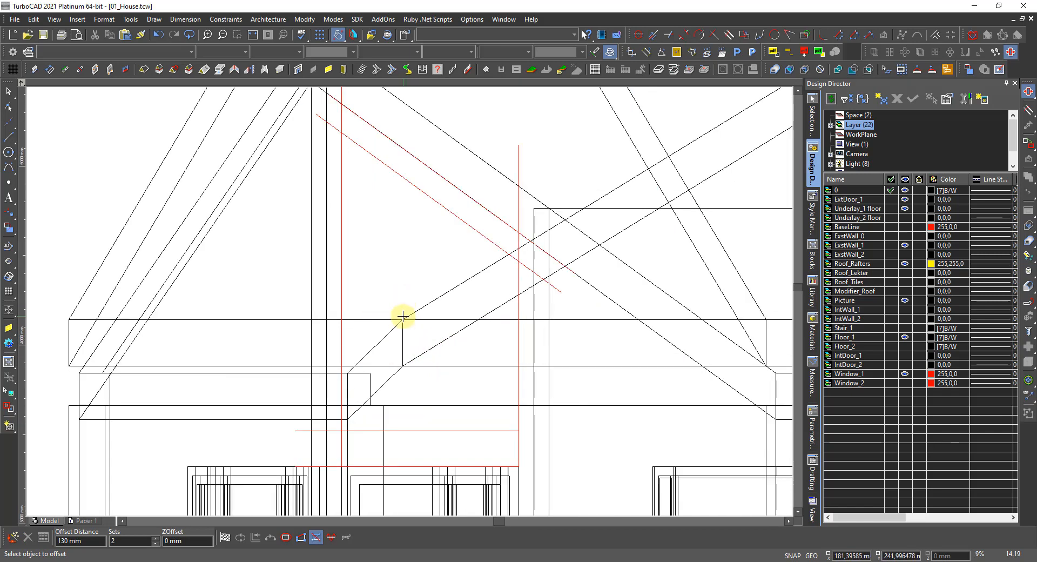
{"action": "right_click", "coordinate": [377, 237]}
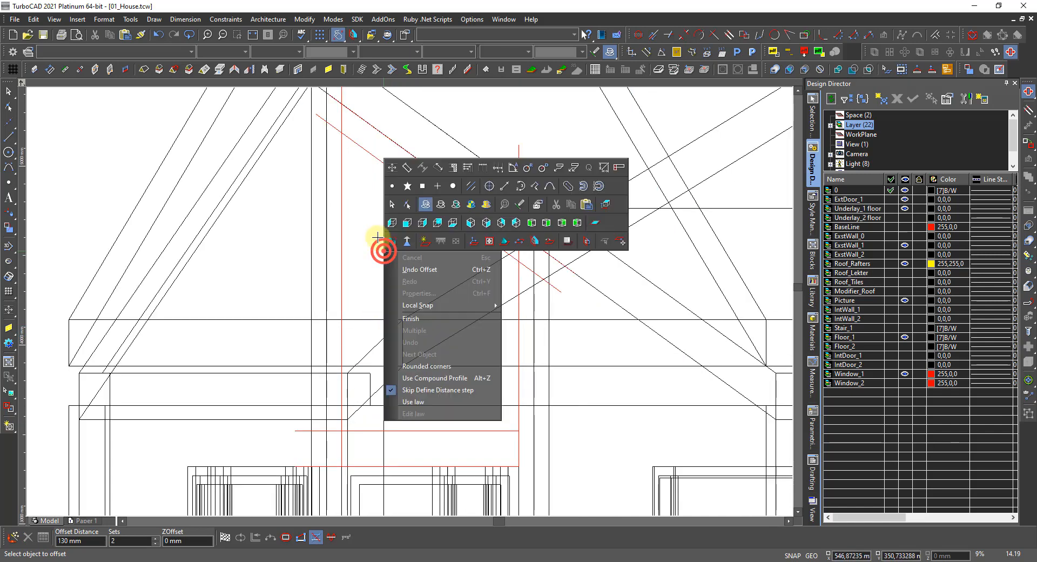
{"action": "left_click", "coordinate": [393, 168]}
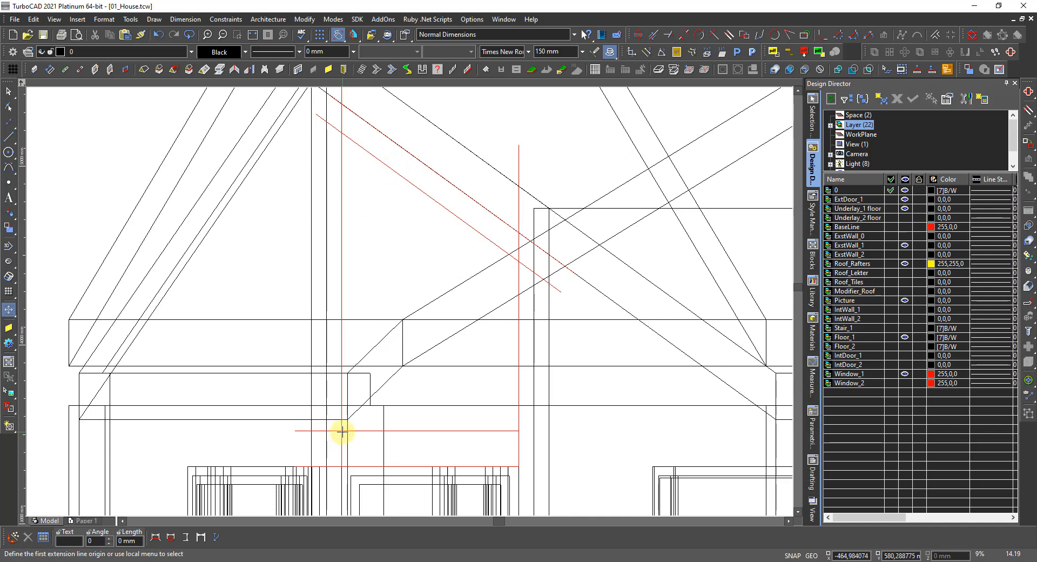
{"action": "left_click", "coordinate": [342, 431]}
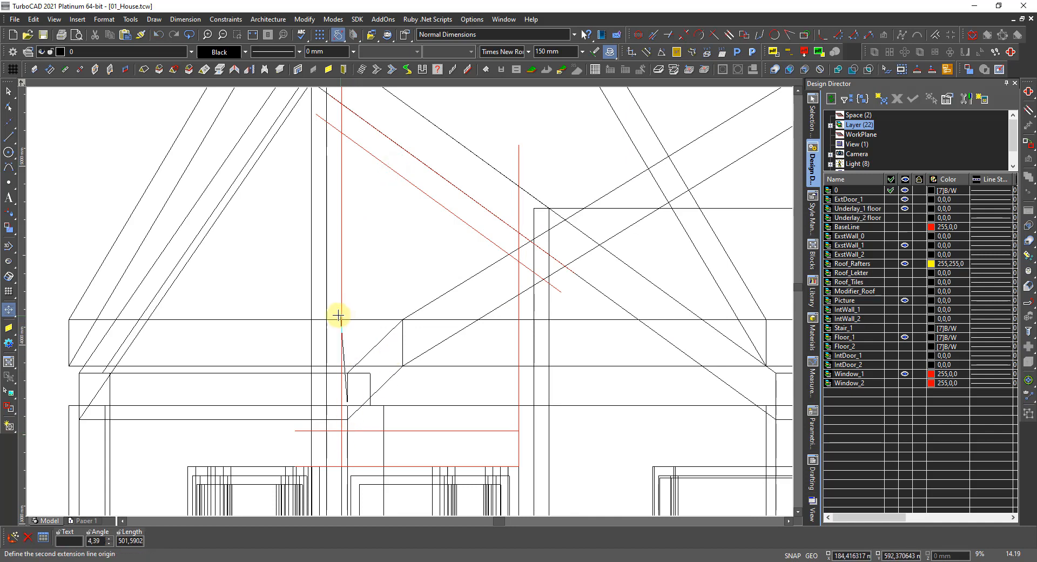
{"action": "key", "text": "Escape"}
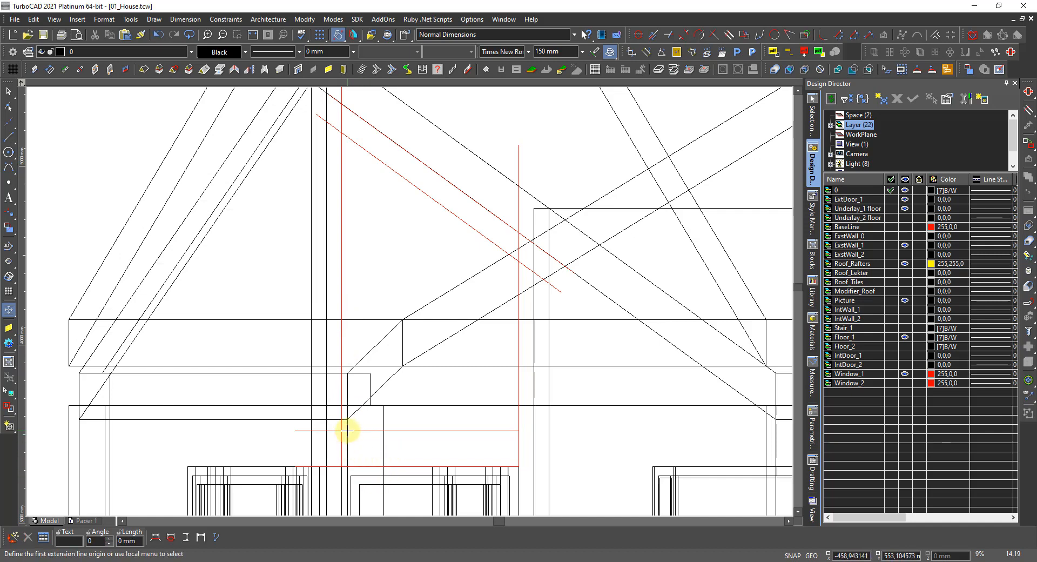
{"action": "left_click", "coordinate": [347, 430]}
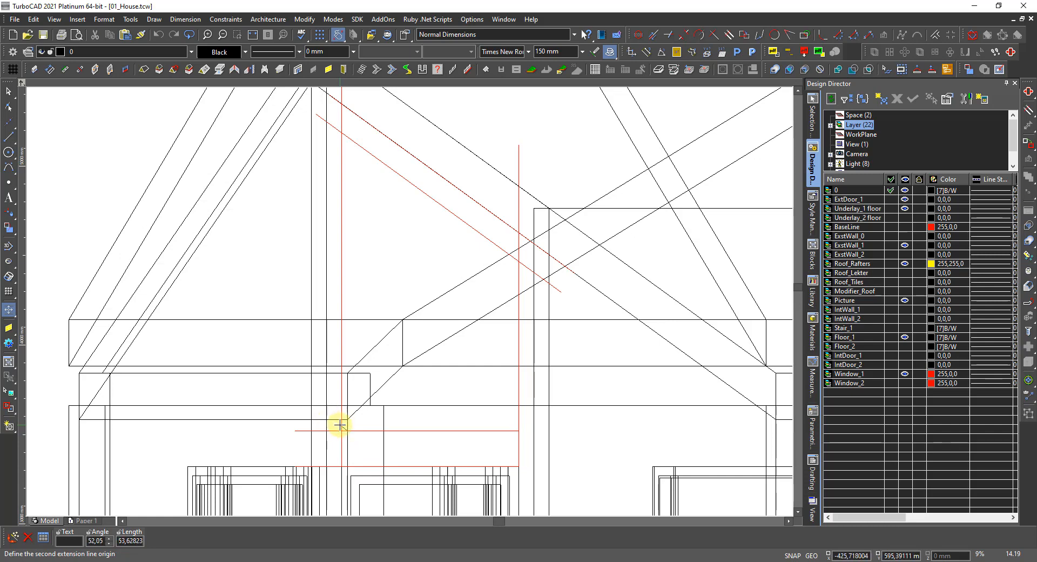
{"action": "scroll", "coordinate": [338, 424], "scroll_direction": "up", "scroll_amount": 3}
{"action": "key", "text": "Escape"}
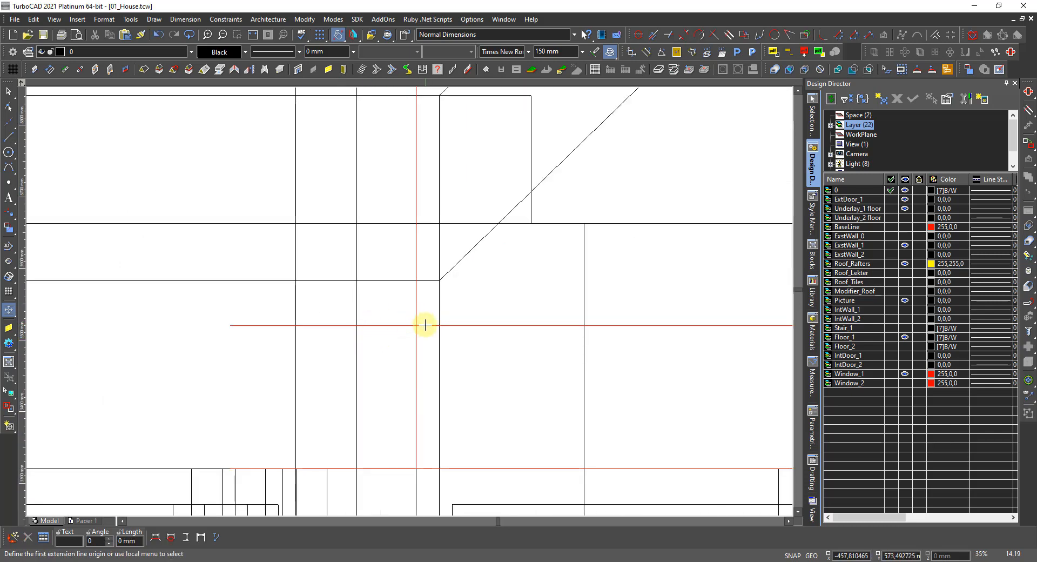
{"action": "left_click", "coordinate": [425, 325]}
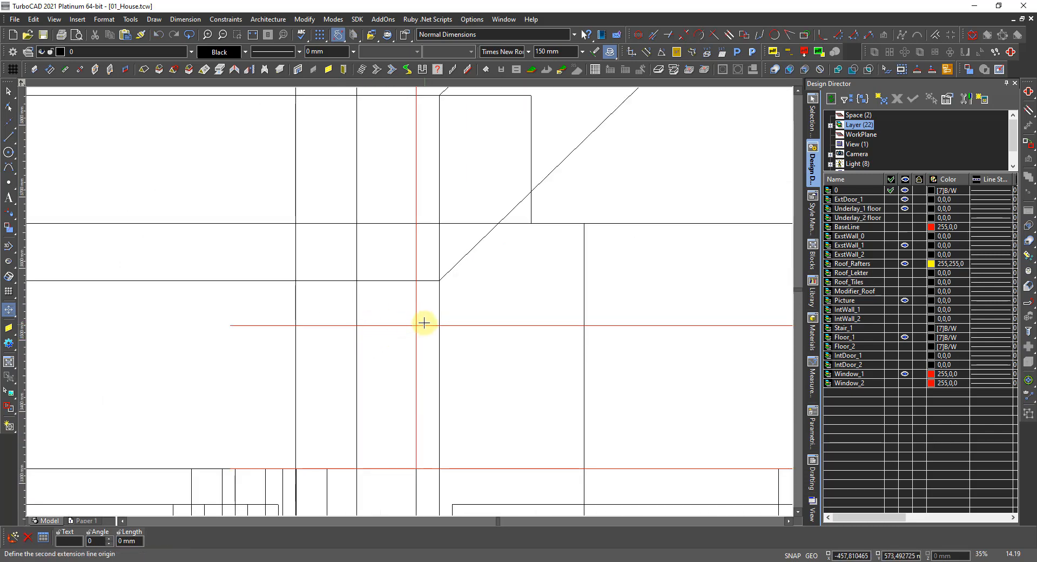
{"action": "scroll", "coordinate": [403, 285], "scroll_direction": "down", "scroll_amount": 4}
{"action": "scroll", "coordinate": [408, 298], "scroll_direction": "up", "scroll_amount": 3}
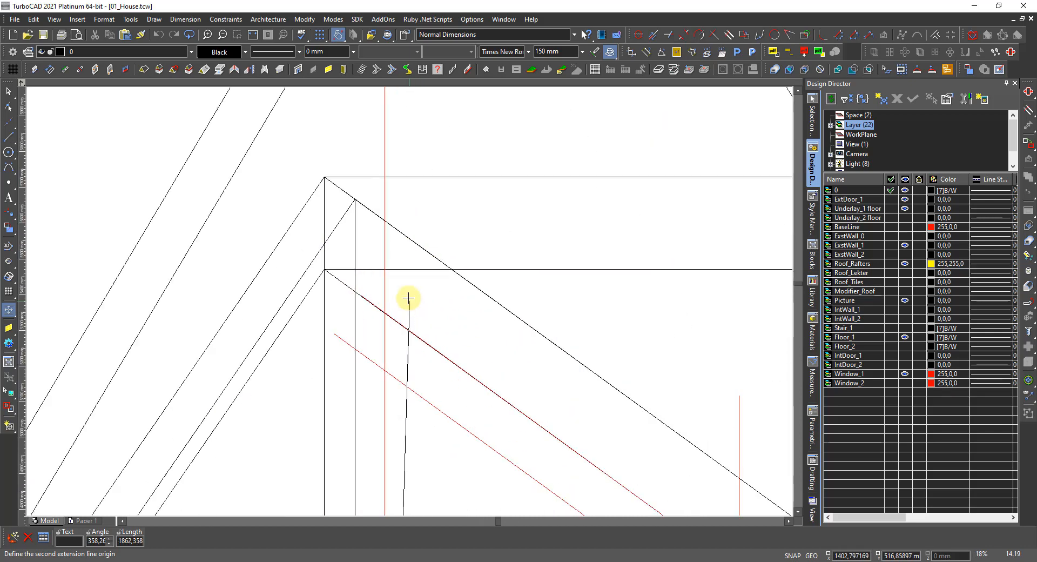
{"action": "left_click", "coordinate": [384, 370]}
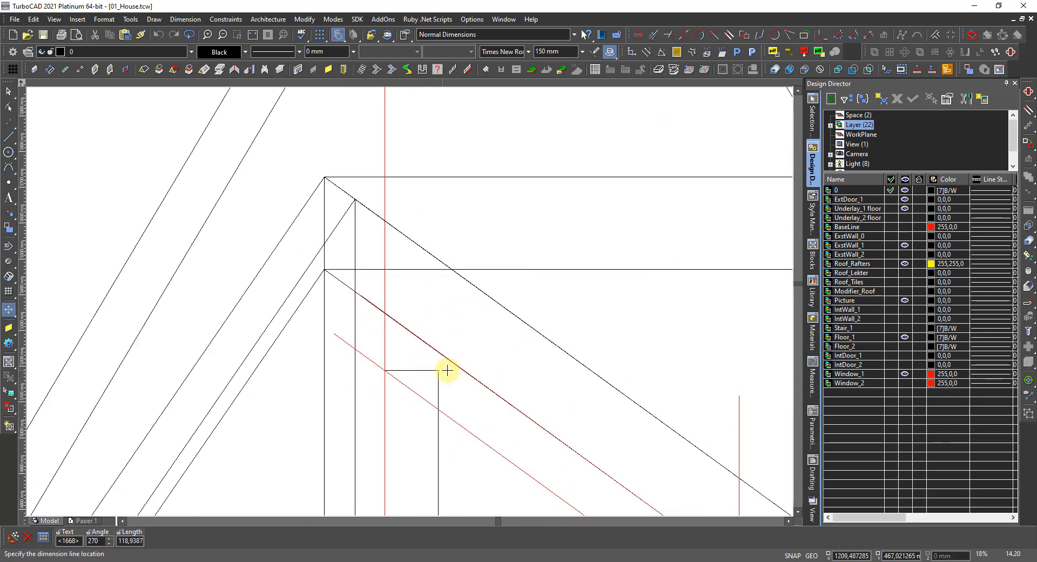
{"action": "scroll", "coordinate": [510, 370], "scroll_direction": "down", "scroll_amount": 2}
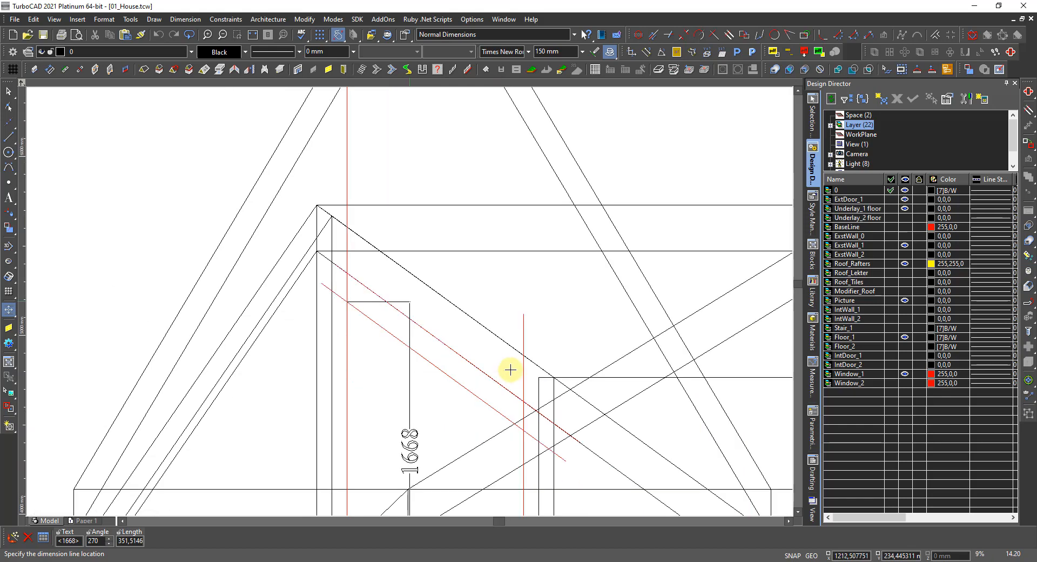
{"action": "scroll", "coordinate": [365, 344], "scroll_direction": "down", "scroll_amount": 2}
{"action": "left_click", "coordinate": [414, 308]}
{"action": "scroll", "coordinate": [410, 302], "scroll_direction": "up", "scroll_amount": 2}
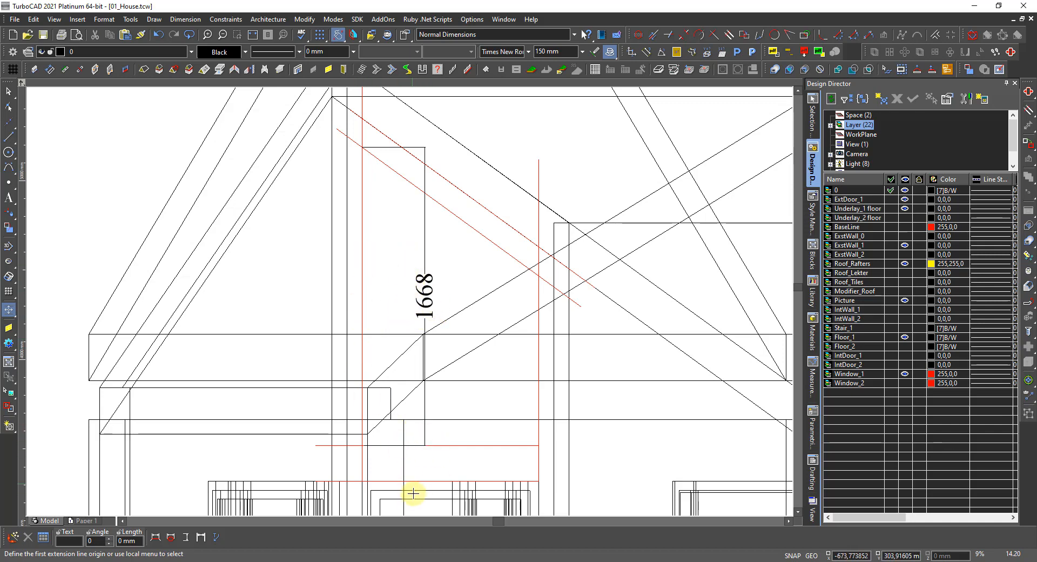
{"action": "scroll", "coordinate": [331, 433], "scroll_direction": "down", "scroll_amount": 3}
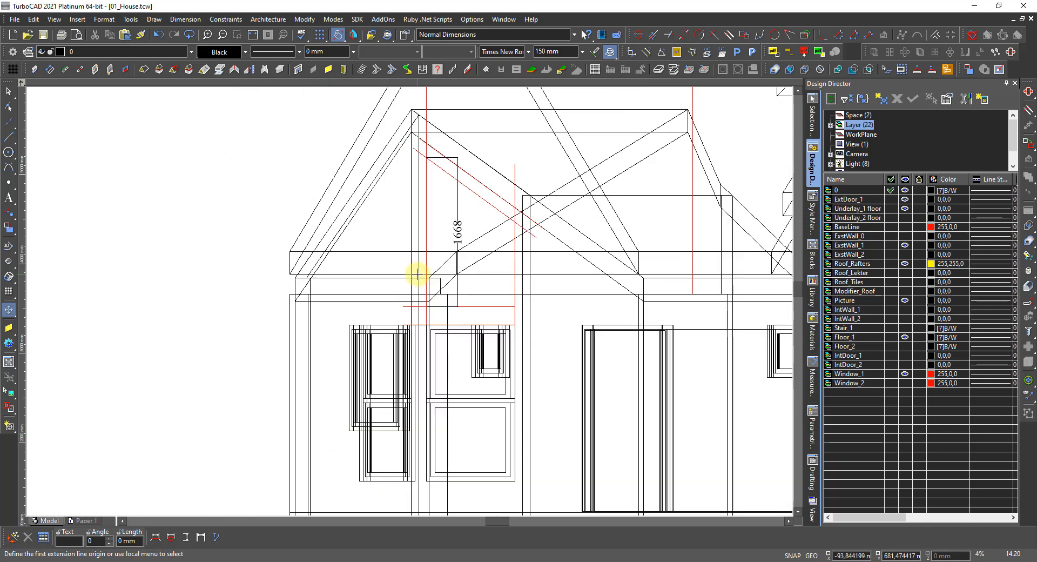
{"action": "scroll", "coordinate": [449, 298], "scroll_direction": "up", "scroll_amount": 3}
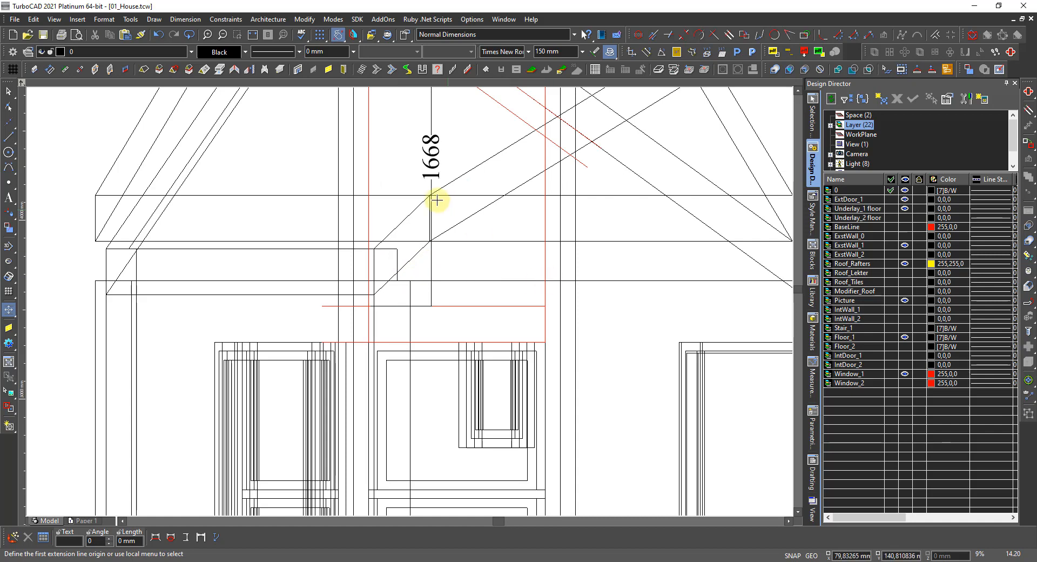
{"action": "scroll", "coordinate": [437, 200], "scroll_direction": "down", "scroll_amount": 3}
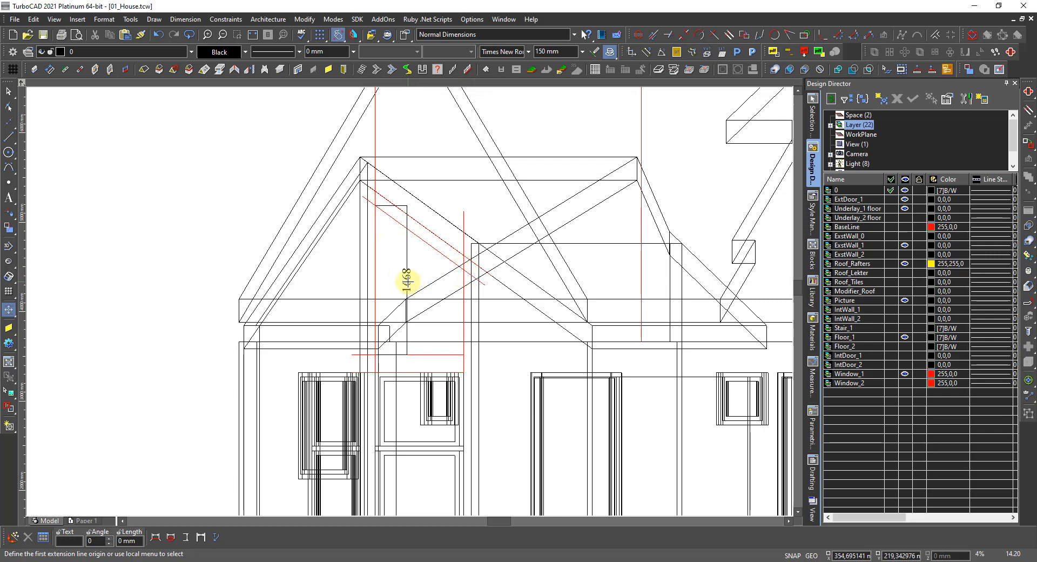
{"action": "scroll", "coordinate": [407, 280], "scroll_direction": "up", "scroll_amount": 3}
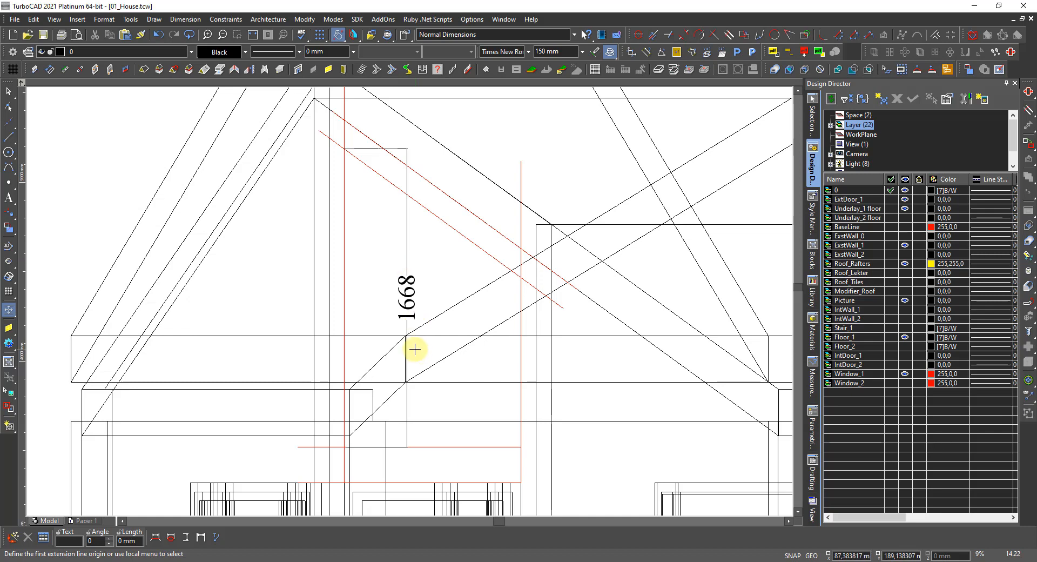
Move the upper window's horizontal base line by -22 mm in Z.
{"action": "scroll", "coordinate": [452, 438], "scroll_direction": "up", "scroll_amount": 2}
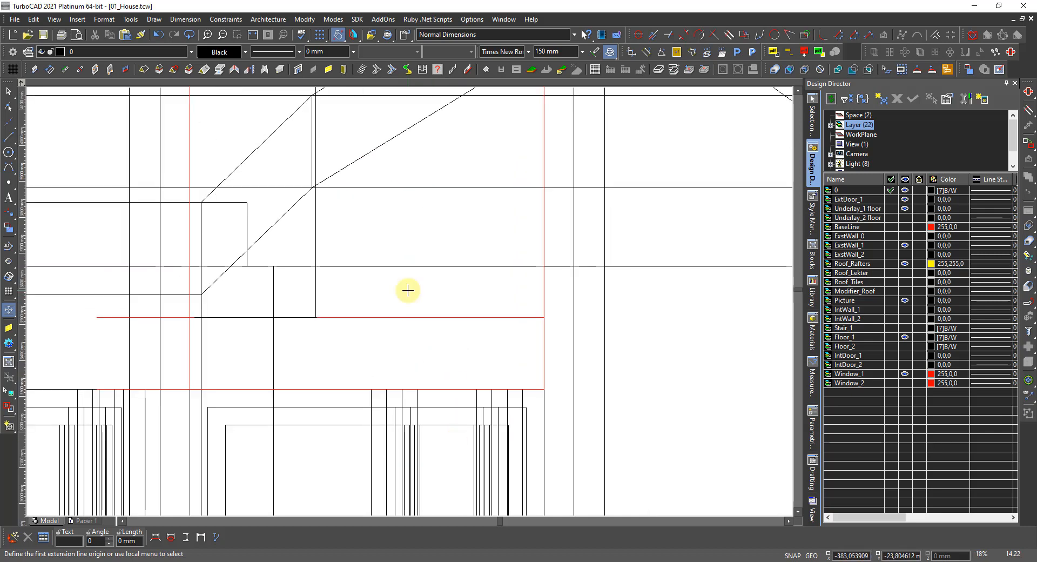
{"action": "key", "text": "Escape"}
{"action": "left_click", "coordinate": [417, 318]}
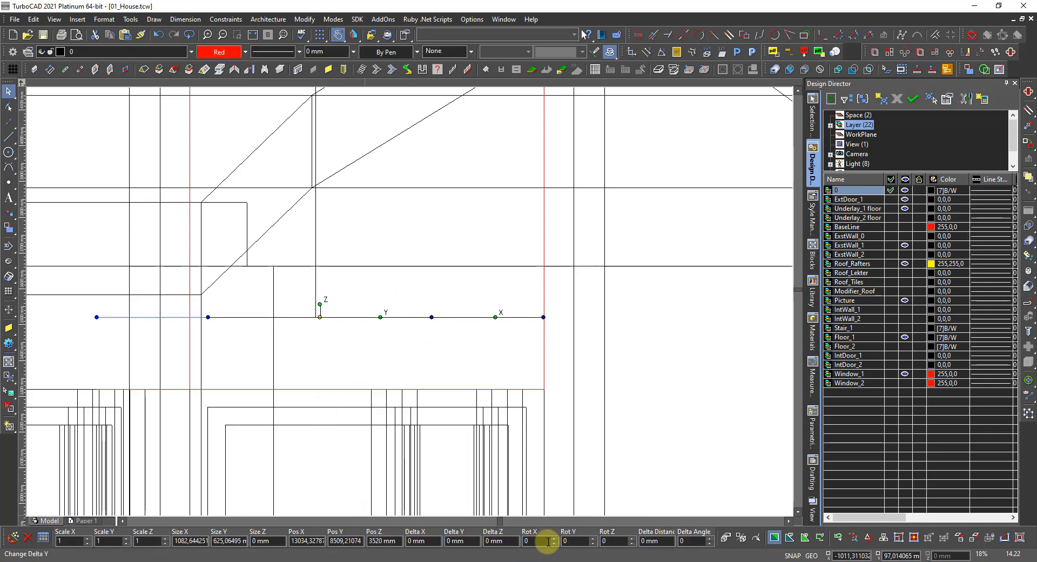
{"action": "left_click", "coordinate": [510, 540]}
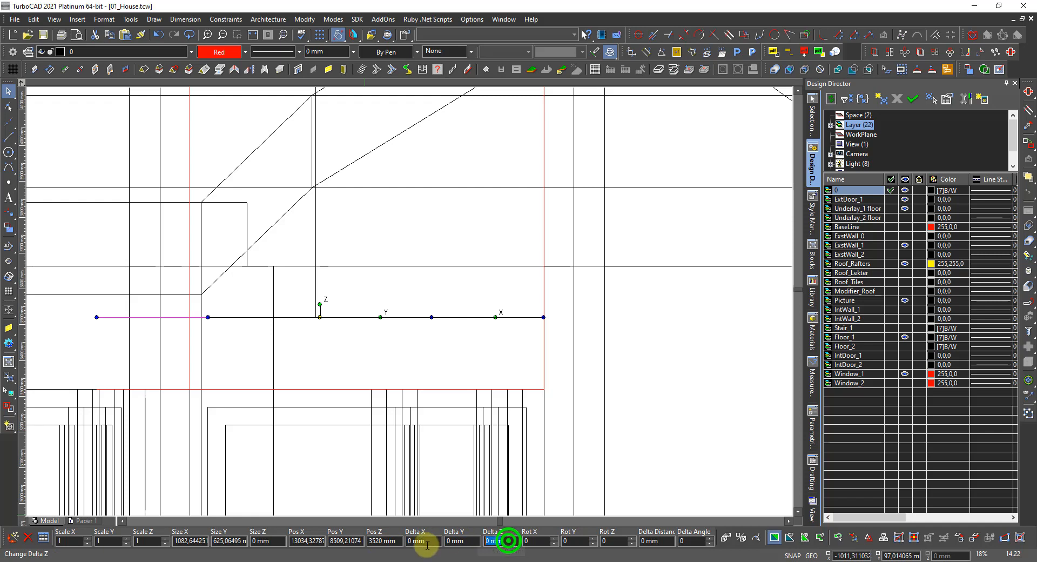
{"action": "type", "text": "-2"}
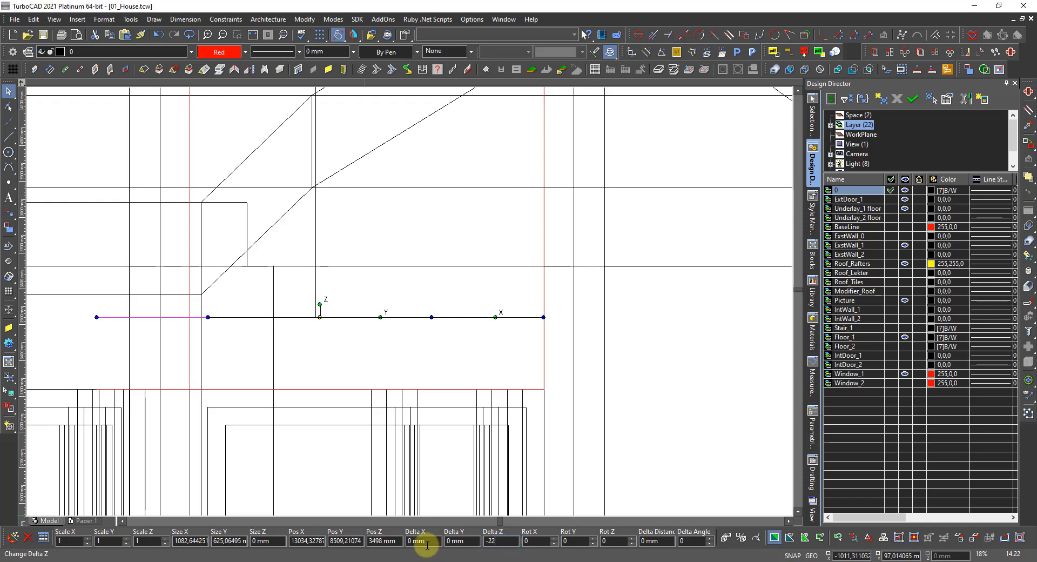
{"action": "type", "text": "2"}
{"action": "key", "text": "Return"}
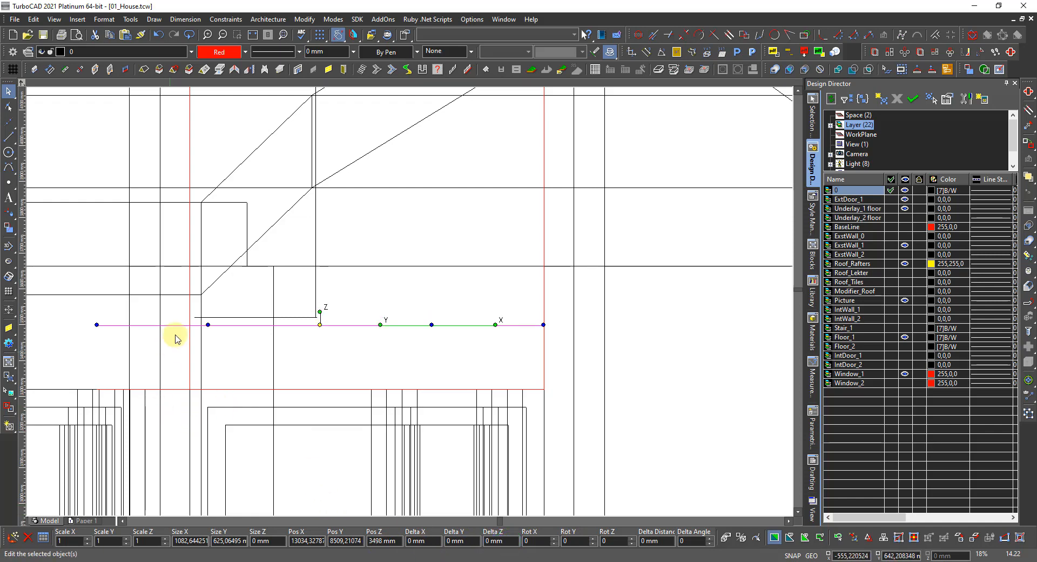
Stretch the vertical dimension's lower extension origin down onto the moved horizontal line.
{"action": "scroll", "coordinate": [199, 295], "scroll_direction": "up", "scroll_amount": 5}
{"action": "right_click", "coordinate": [437, 303]}
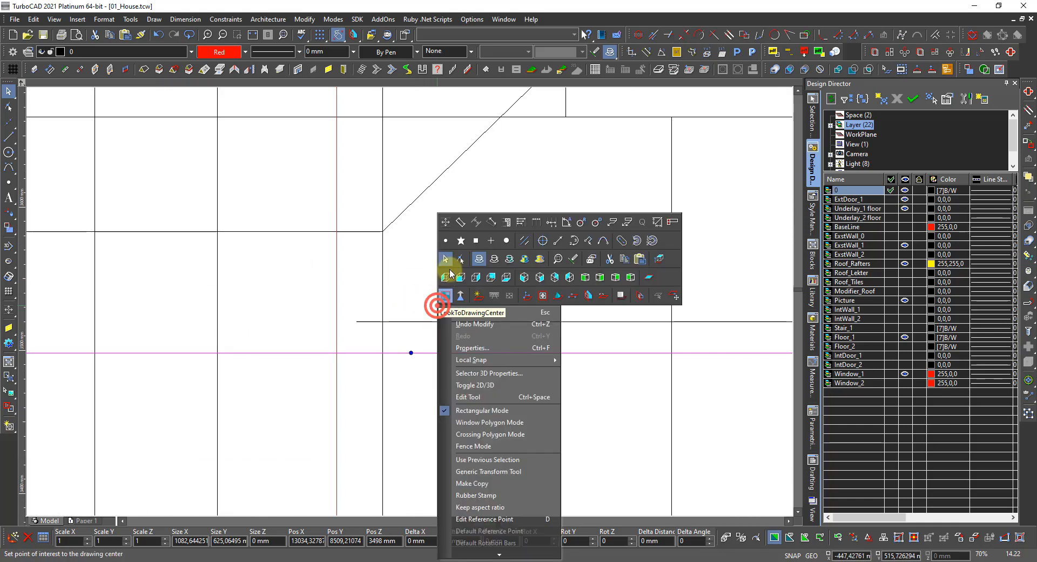
{"action": "left_click", "coordinate": [458, 259]}
{"action": "left_click", "coordinate": [446, 322]}
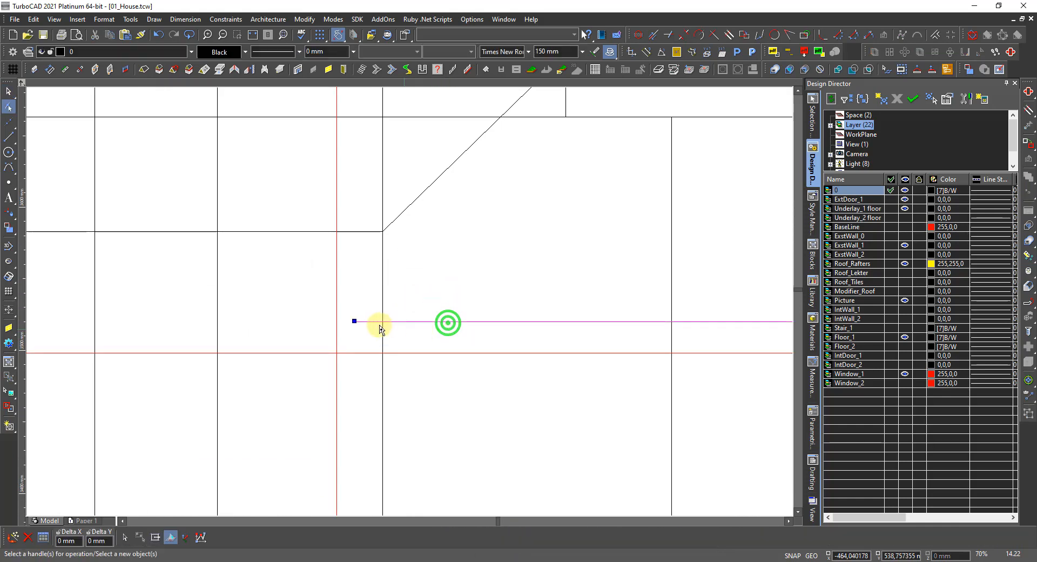
{"action": "left_click", "coordinate": [353, 320]}
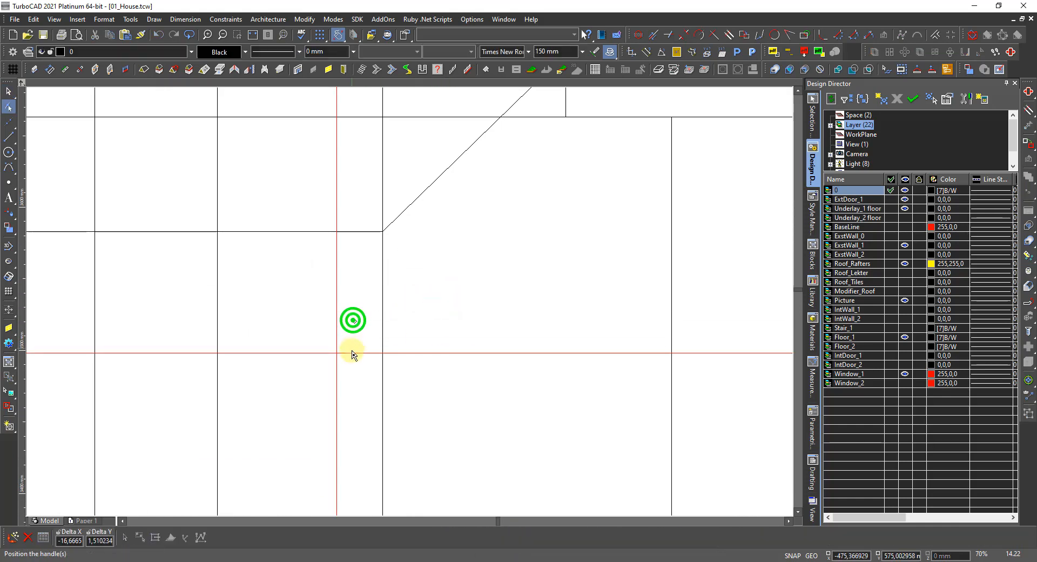
{"action": "left_click", "coordinate": [352, 354]}
{"action": "scroll", "coordinate": [354, 352], "scroll_direction": "down", "scroll_amount": 5}
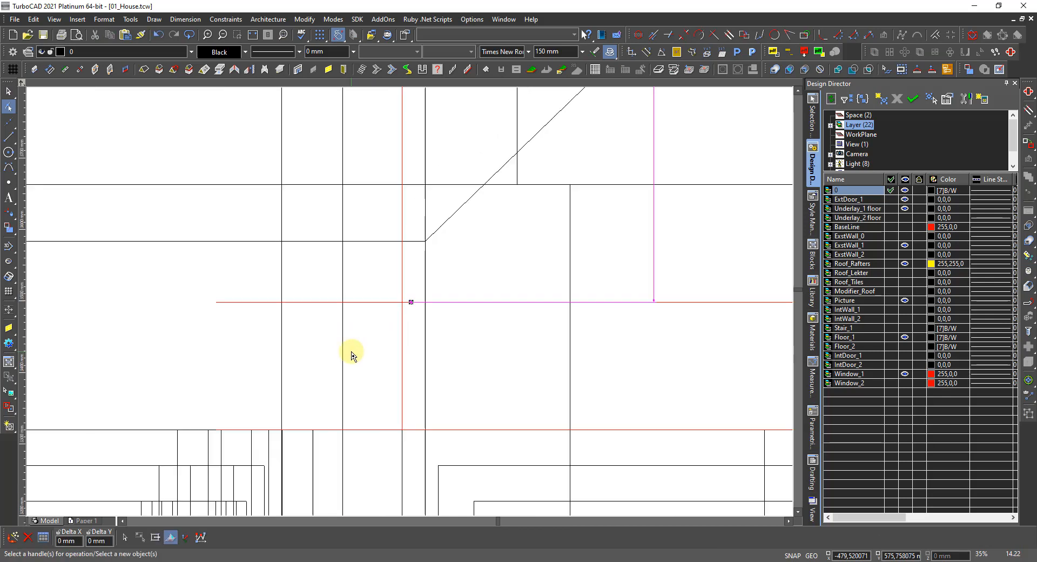
{"action": "scroll", "coordinate": [413, 291], "scroll_direction": "up", "scroll_amount": 3}
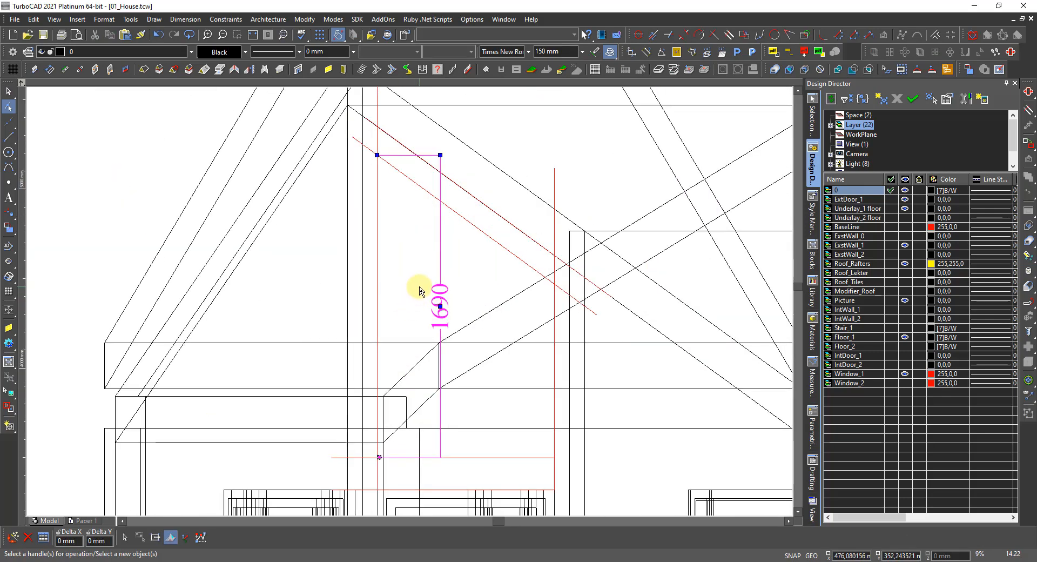
{"action": "left_click", "coordinate": [456, 300]}
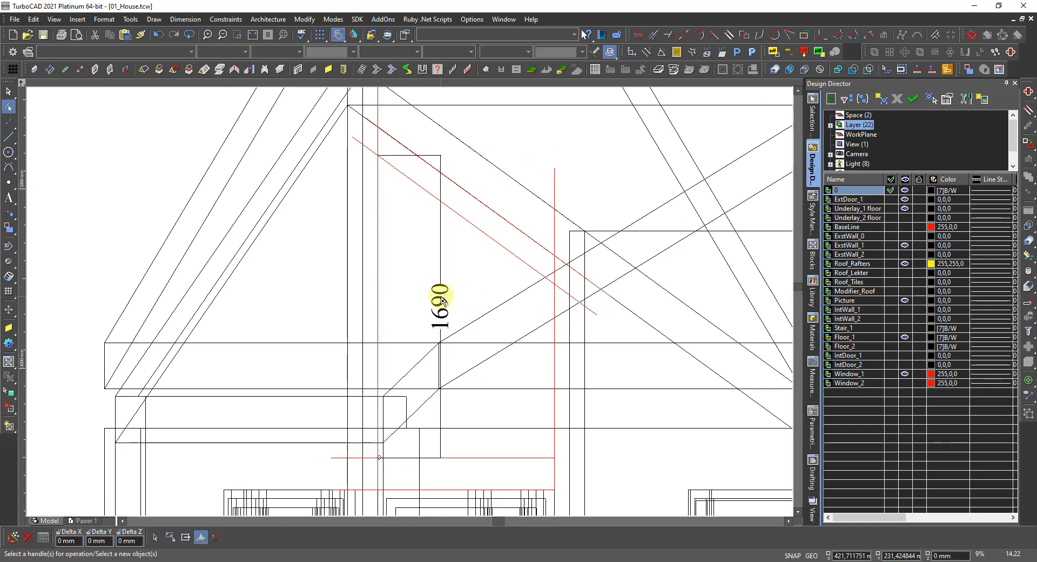
Draw a horizontal line about 1362 mm long from the right vertical line's intersection with the lower sloping line, leftward past the left vertical line.
{"action": "scroll", "coordinate": [473, 282], "scroll_direction": "up", "scroll_amount": 2}
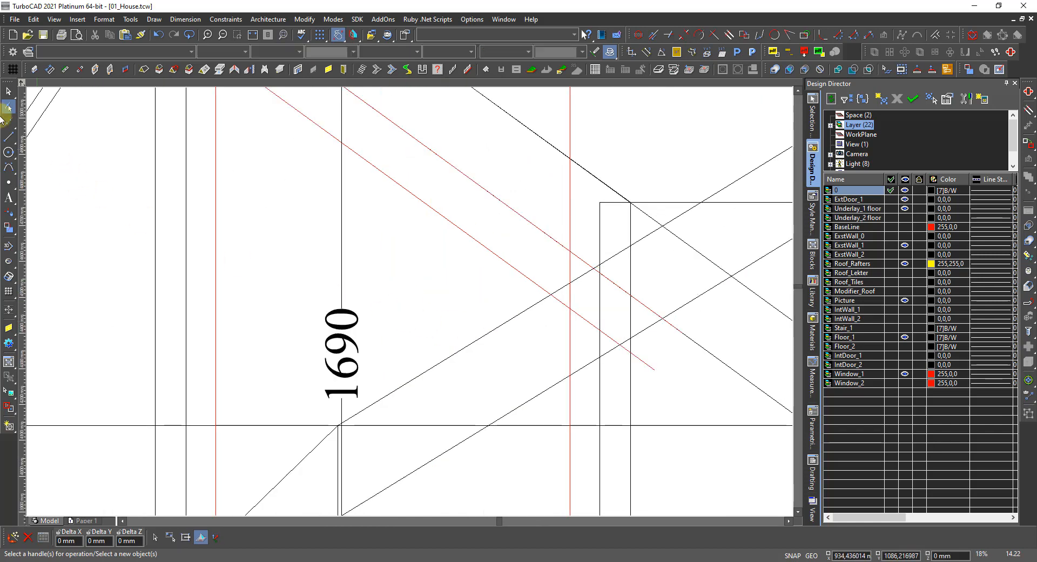
{"action": "left_click", "coordinate": [9, 136]}
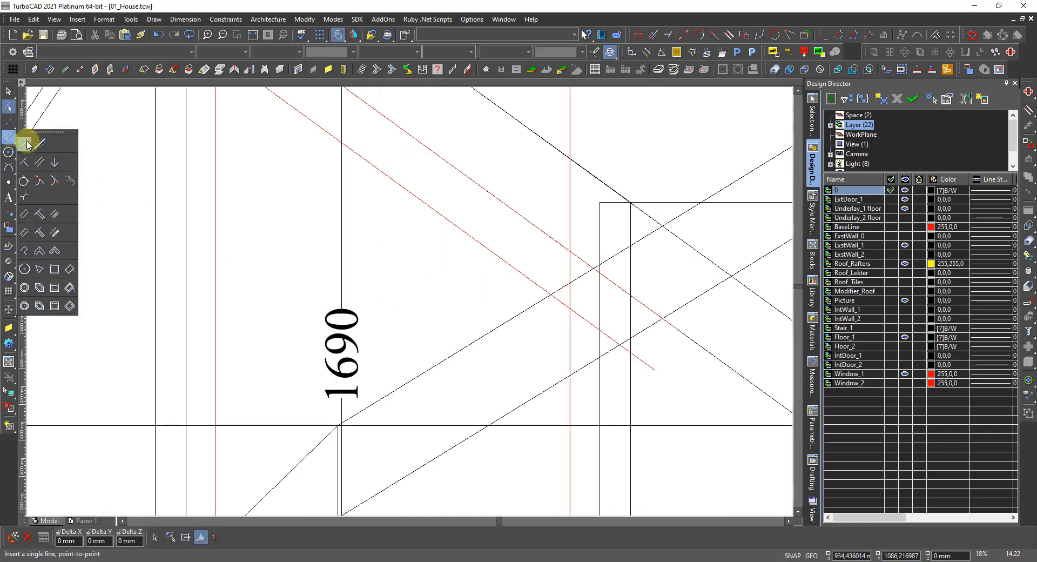
{"action": "left_click", "coordinate": [32, 142]}
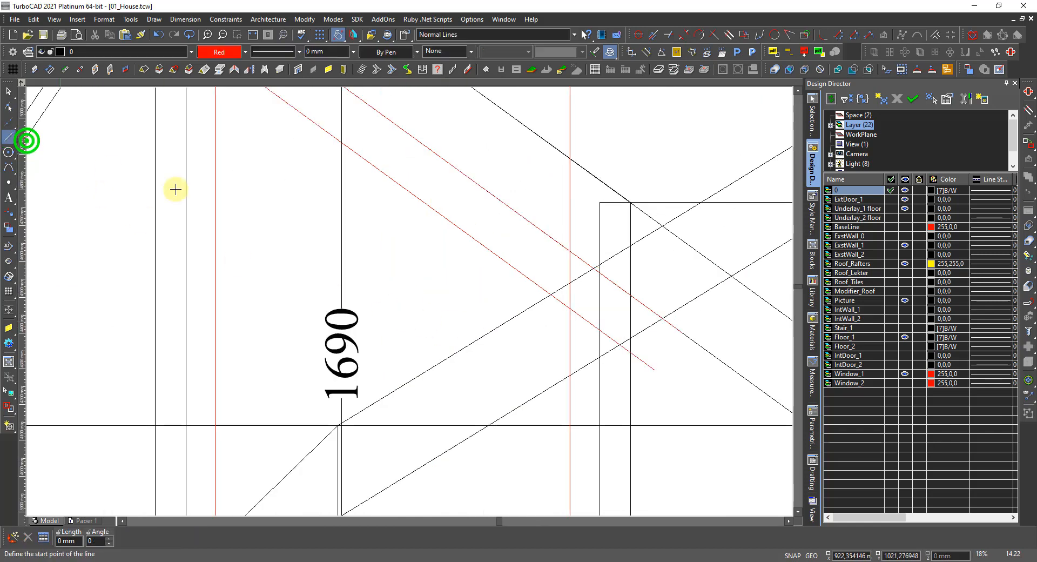
{"action": "left_click", "coordinate": [570, 309]}
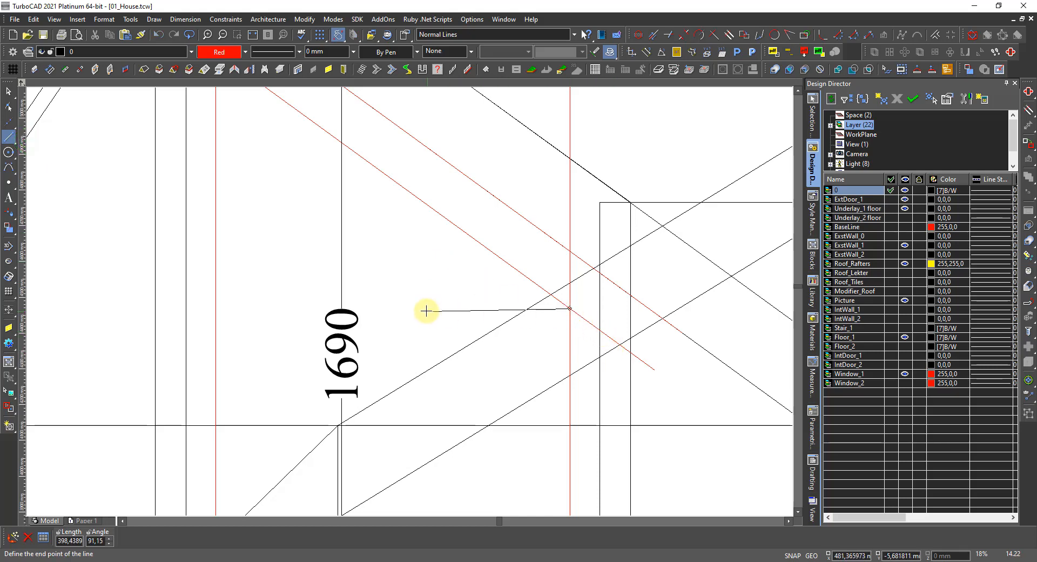
{"action": "scroll", "coordinate": [426, 308], "scroll_direction": "down", "scroll_amount": 2}
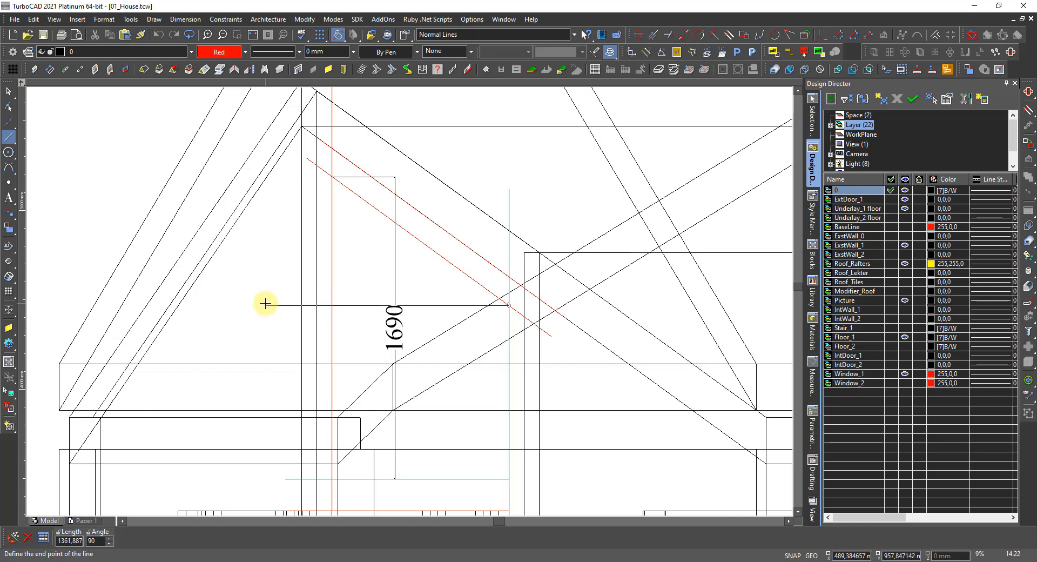
{"action": "left_click", "coordinate": [266, 303]}
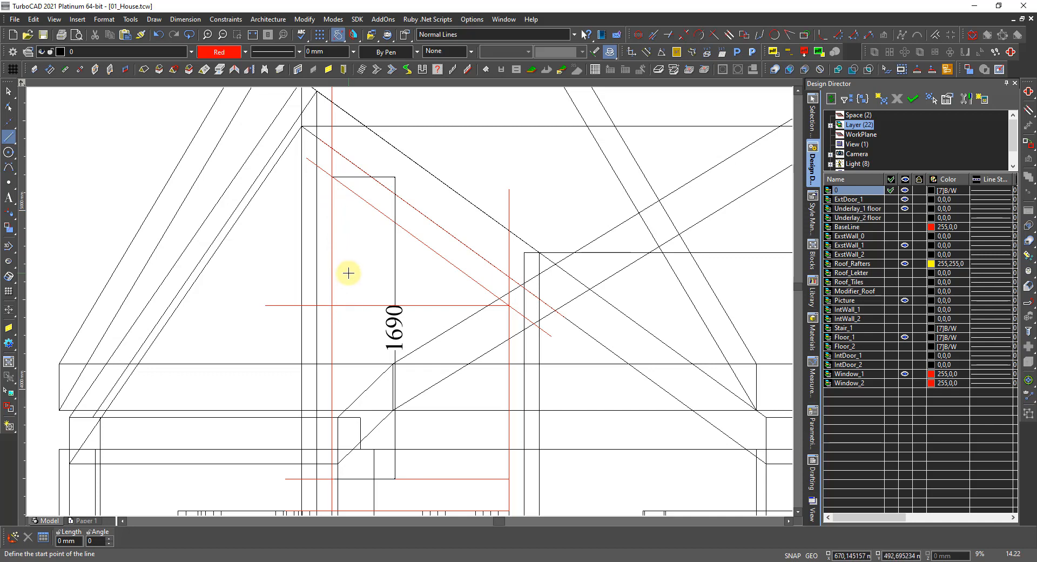
Place a vertical orthogonal dimension along the left vertical line, from the lower sloping line down to the new horizontal line.
{"action": "right_click", "coordinate": [347, 273]}
{"action": "left_click", "coordinate": [356, 189]}
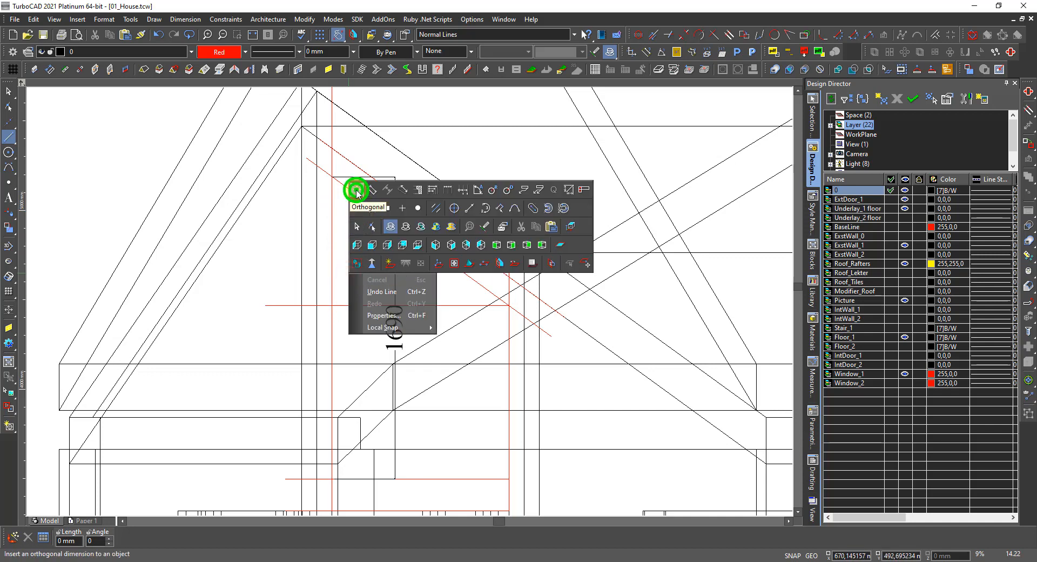
{"action": "left_click", "coordinate": [331, 177]}
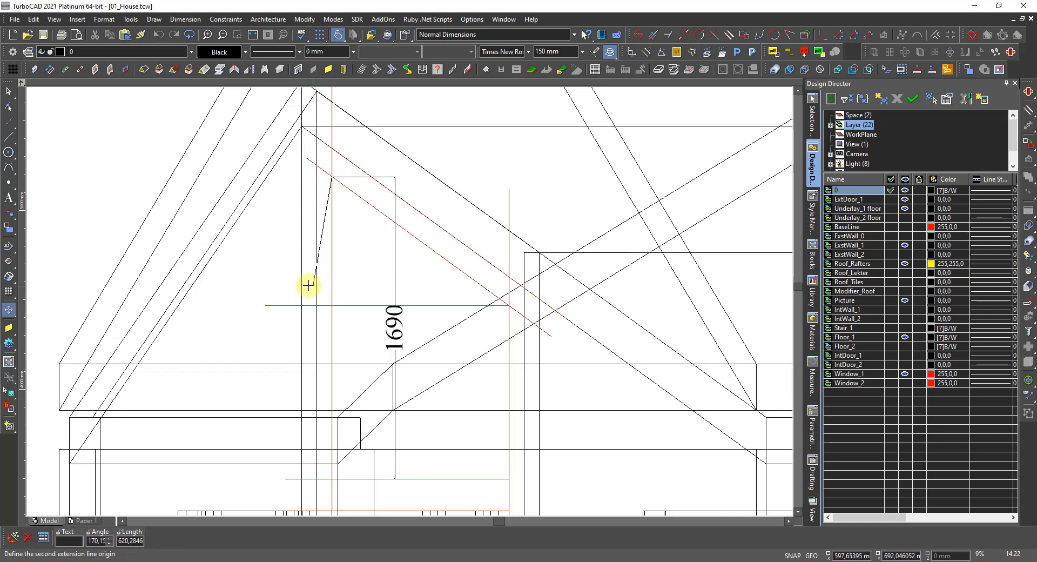
{"action": "left_click", "coordinate": [332, 306]}
{"action": "left_click", "coordinate": [350, 297]}
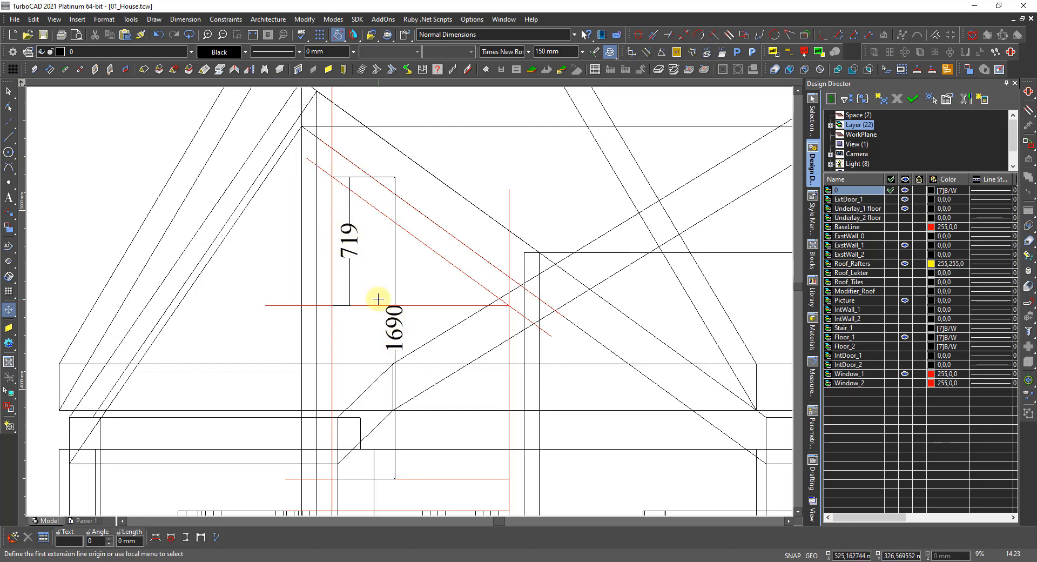
{"action": "key", "text": "Escape"}
Set the new vertical dimension's primary round-off to 0,0001 and its primary unit precision to 4.
{"action": "right_click", "coordinate": [381, 248]}
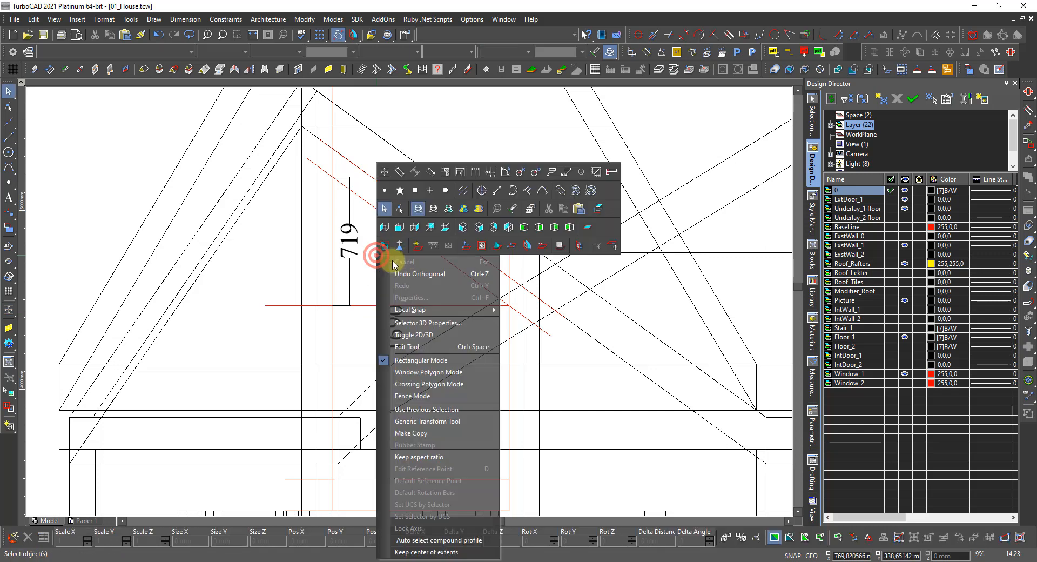
{"action": "left_click", "coordinate": [342, 256]}
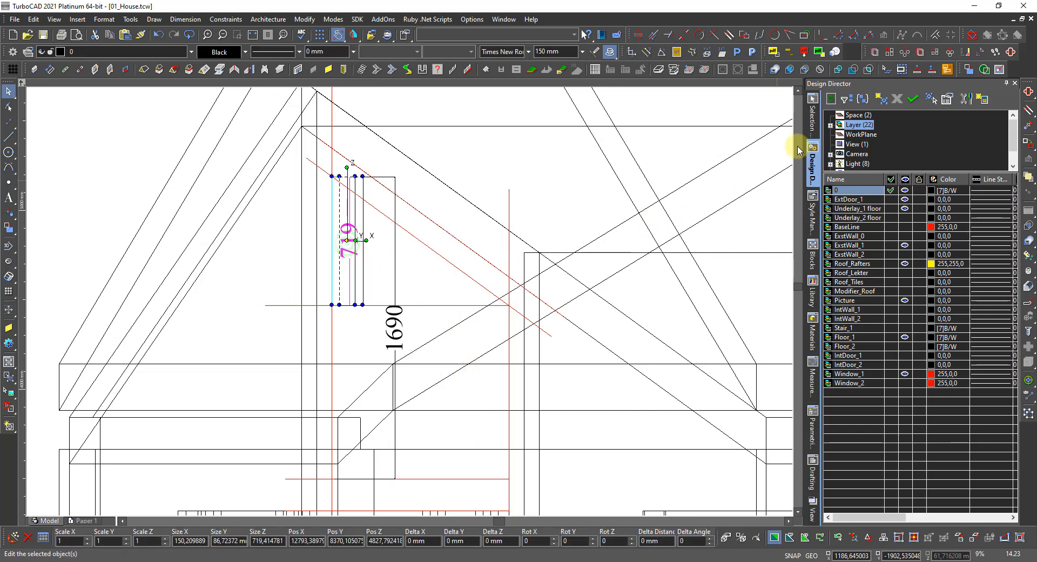
{"action": "left_click", "coordinate": [814, 116]}
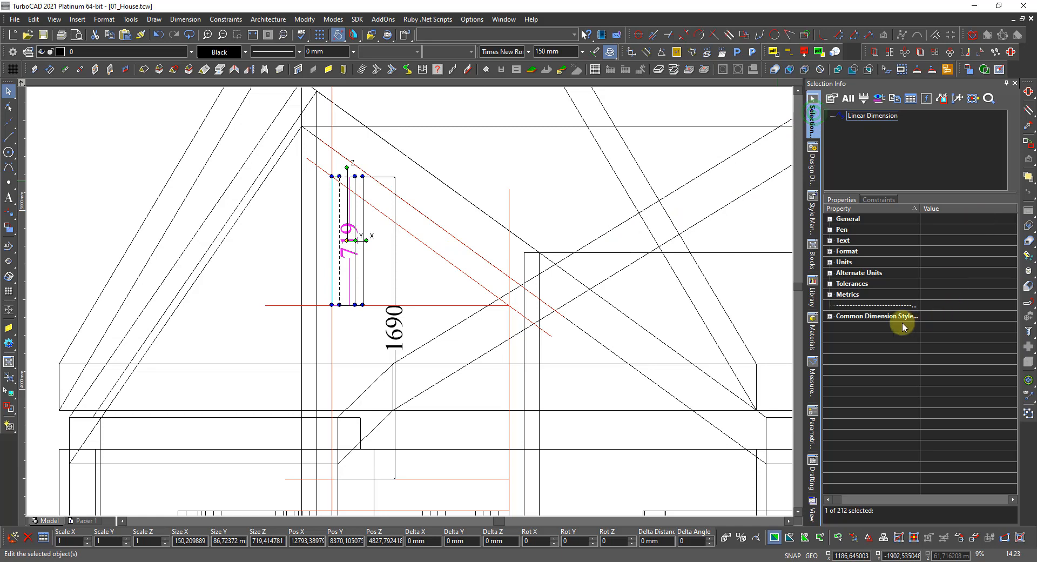
{"action": "left_click", "coordinate": [829, 262]}
{"action": "left_click", "coordinate": [929, 274]}
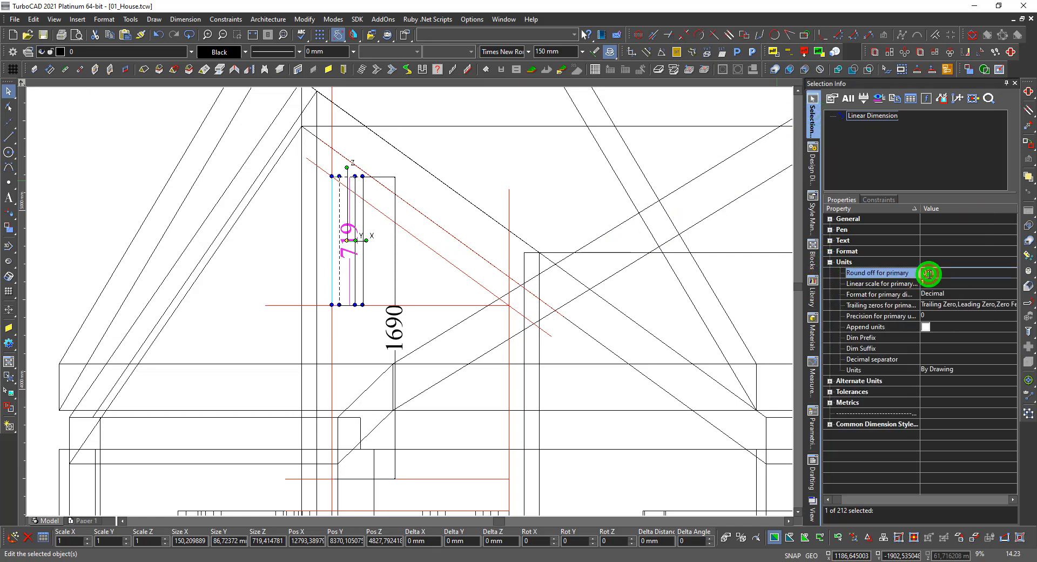
{"action": "type", "text": "0001"}
{"action": "key", "text": "Return"}
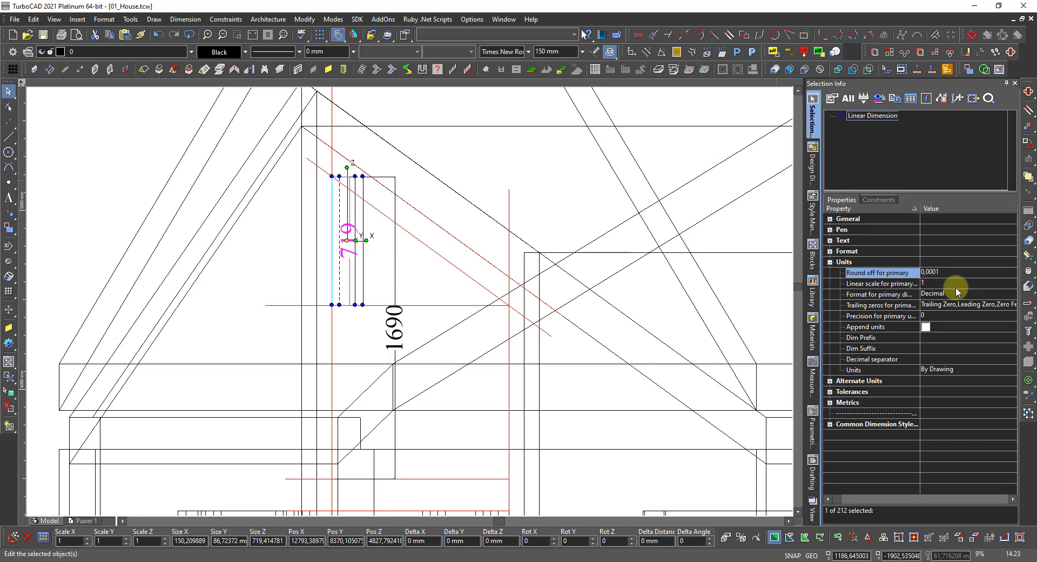
{"action": "left_click", "coordinate": [934, 317]}
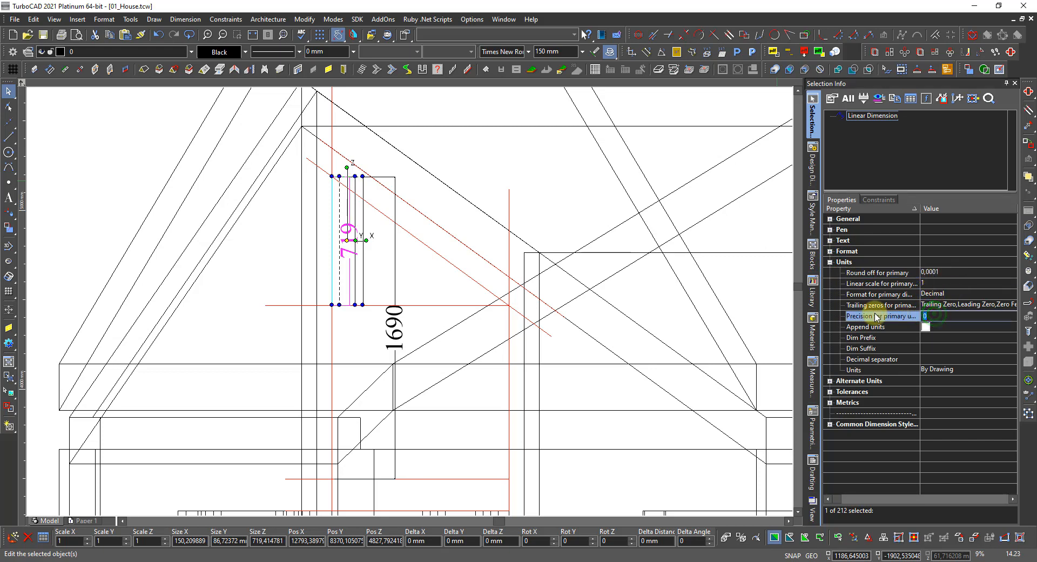
{"action": "key", "text": "Return"}
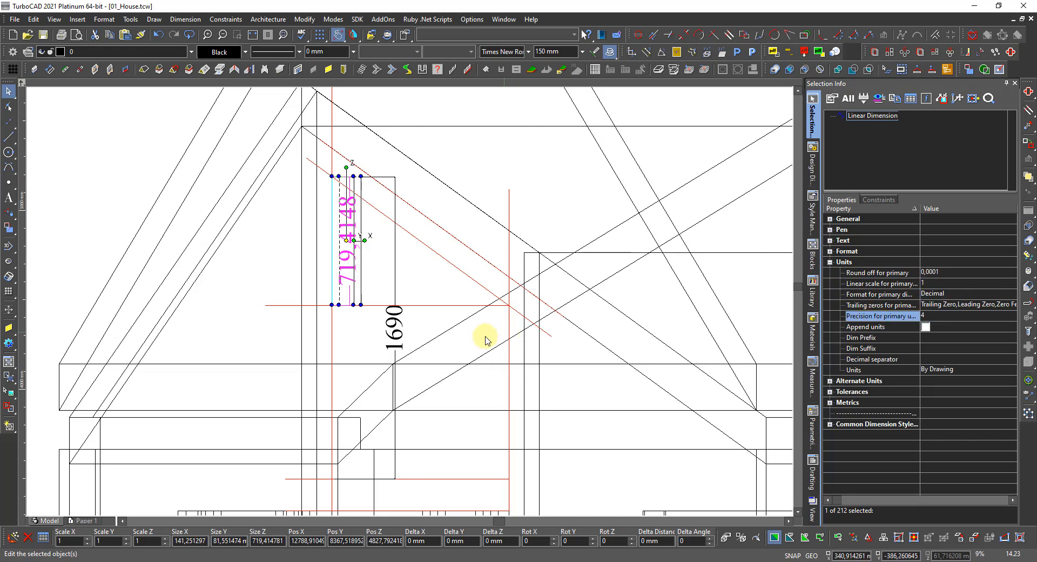
{"action": "left_click", "coordinate": [411, 258]}
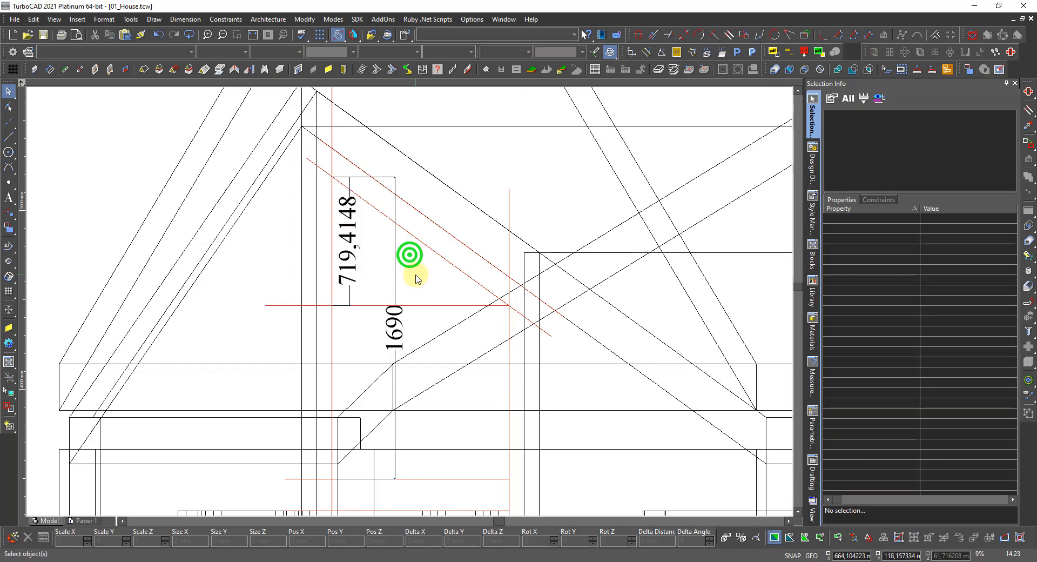
Place a vertical orthogonal dimension from the upper window's horizontal base line down to the ground line below the walls.
{"action": "scroll", "coordinate": [412, 273], "scroll_direction": "down", "scroll_amount": 2}
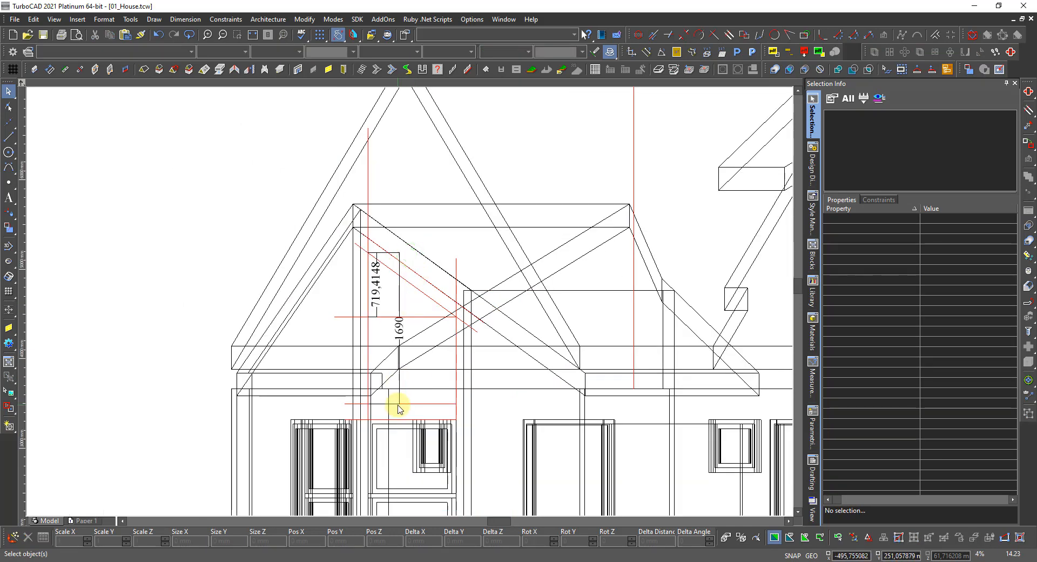
{"action": "scroll", "coordinate": [398, 404], "scroll_direction": "up", "scroll_amount": 2}
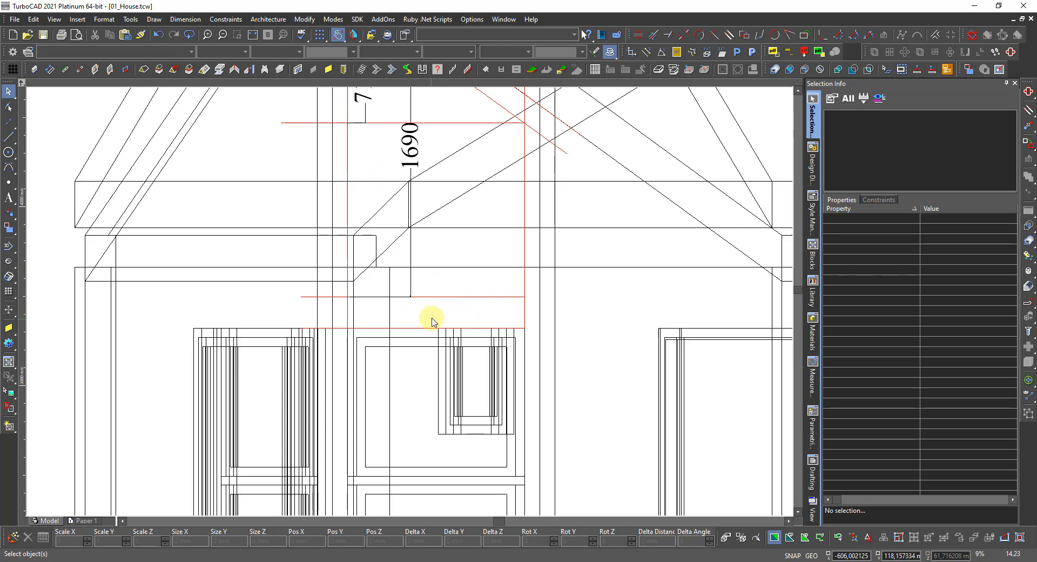
{"action": "right_click", "coordinate": [434, 306]}
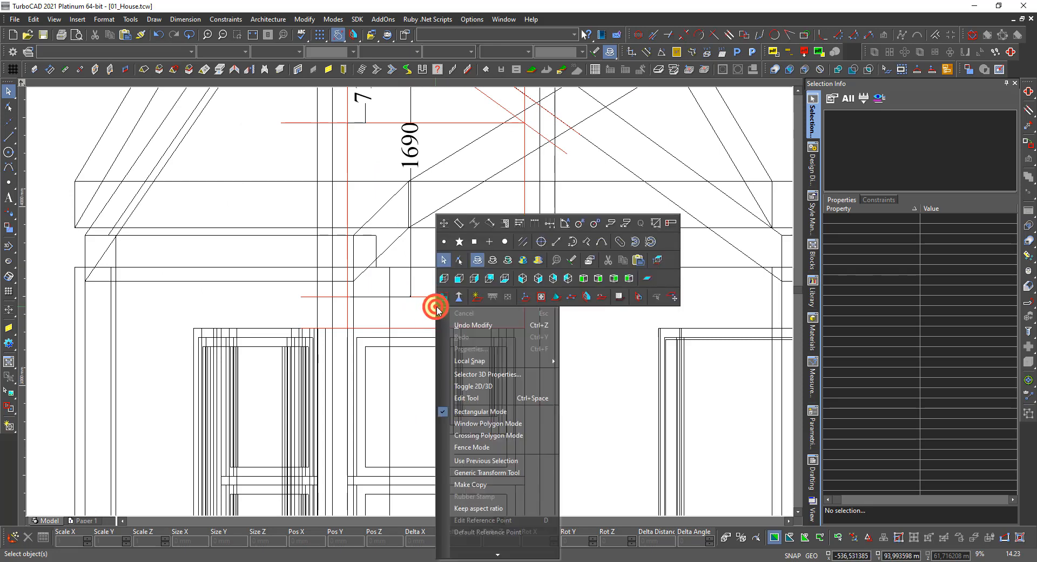
{"action": "left_click", "coordinate": [443, 222]}
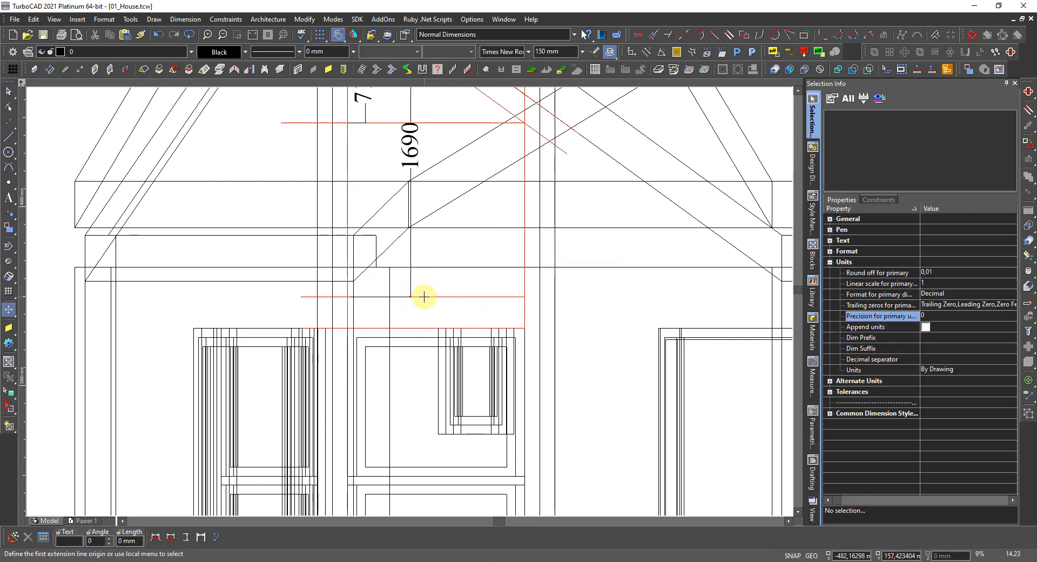
{"action": "left_click", "coordinate": [424, 296]}
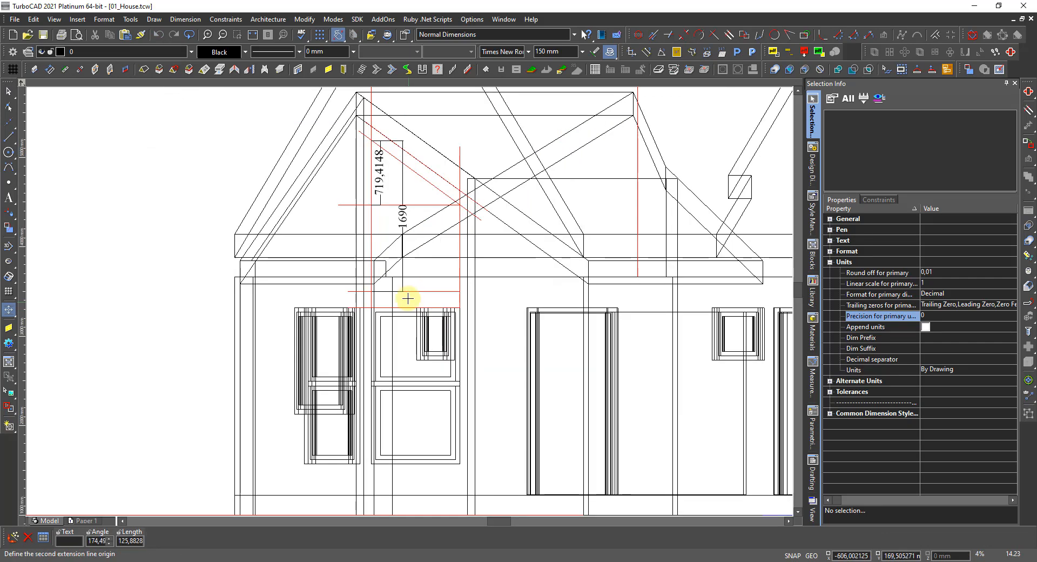
{"action": "scroll", "coordinate": [423, 312], "scroll_direction": "down", "scroll_amount": 3}
{"action": "scroll", "coordinate": [407, 301], "scroll_direction": "down", "scroll_amount": 2}
{"action": "scroll", "coordinate": [411, 303], "scroll_direction": "up", "scroll_amount": 4}
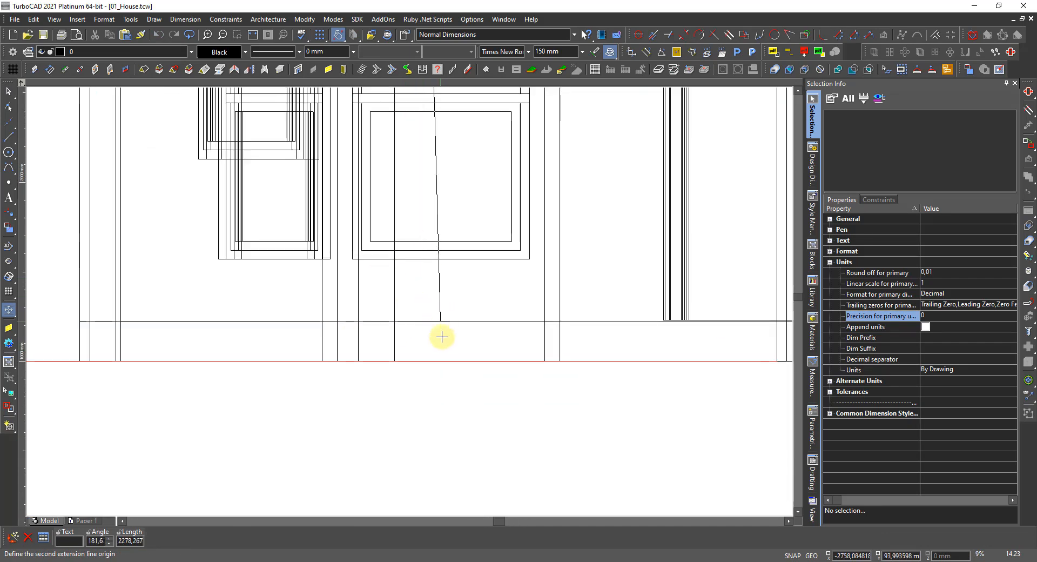
{"action": "left_click", "coordinate": [426, 362]}
{"action": "left_click", "coordinate": [457, 358]}
{"action": "scroll", "coordinate": [410, 296], "scroll_direction": "down", "scroll_amount": 3}
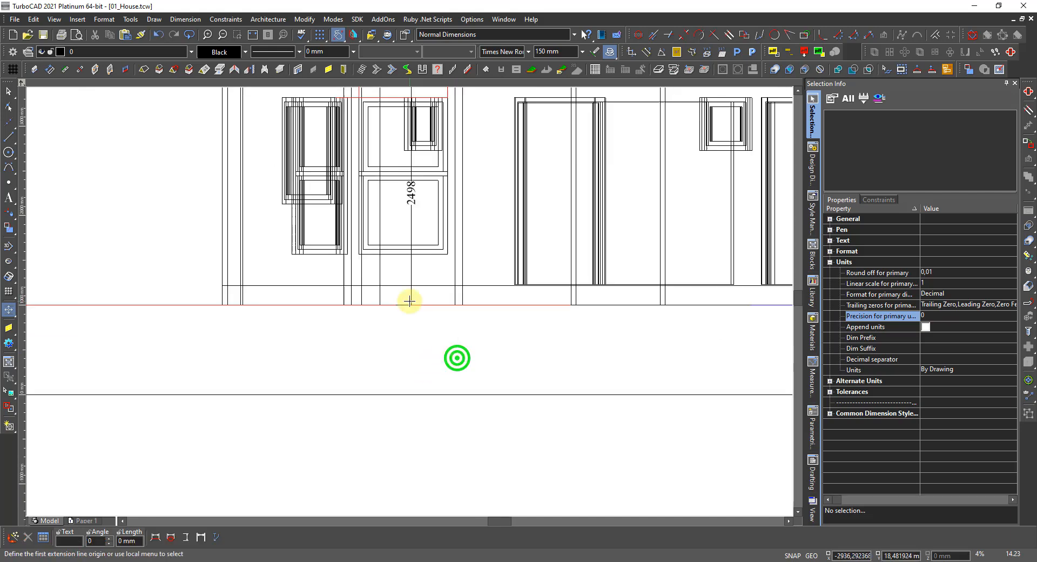
{"action": "scroll", "coordinate": [423, 257], "scroll_direction": "up", "scroll_amount": 4}
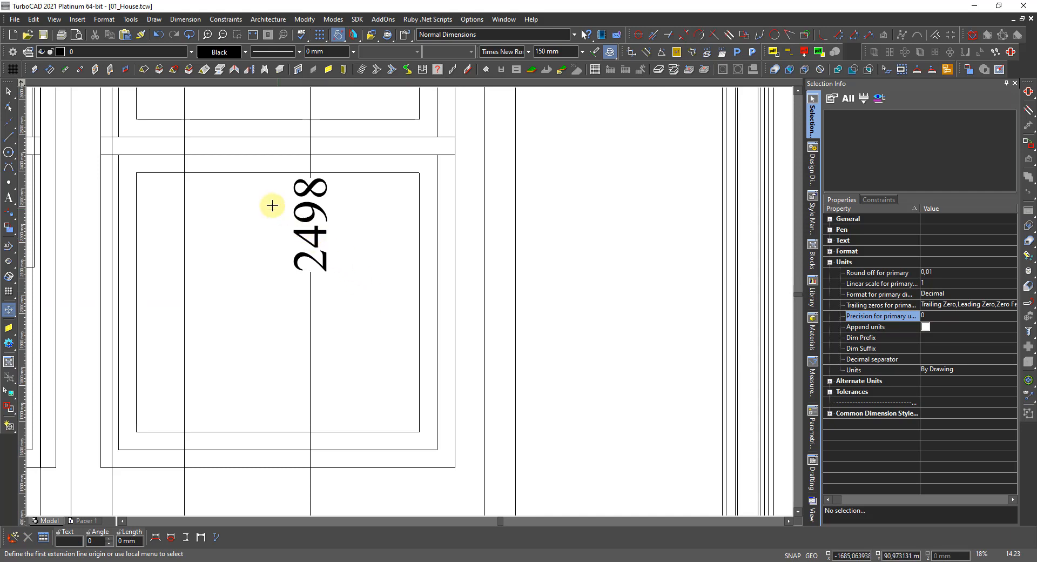
{"action": "scroll", "coordinate": [270, 243], "scroll_direction": "up", "scroll_amount": 3}
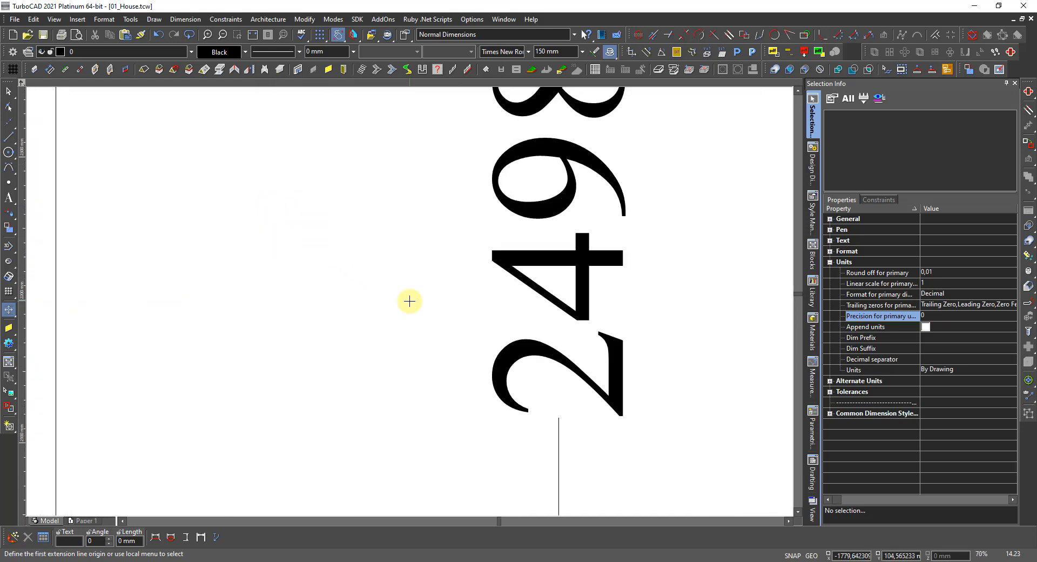
{"action": "scroll", "coordinate": [410, 301], "scroll_direction": "down", "scroll_amount": 3}
{"action": "scroll", "coordinate": [409, 301], "scroll_direction": "down", "scroll_amount": 3}
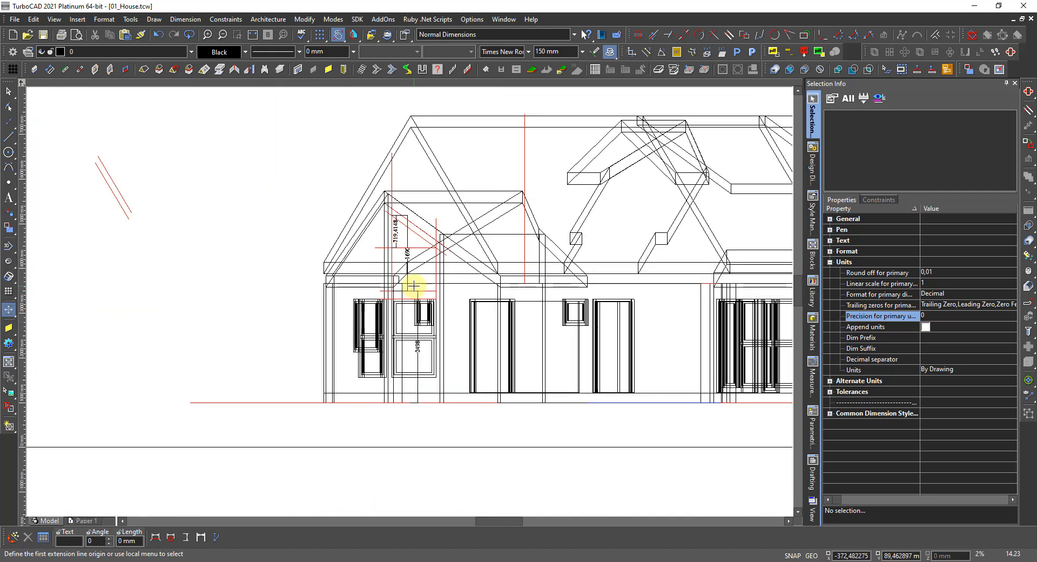
Start a new window with width 990 mm, height 1690 mm and vertical alignment set to Sill of object.
{"action": "scroll", "coordinate": [408, 278], "scroll_direction": "up", "scroll_amount": 1}
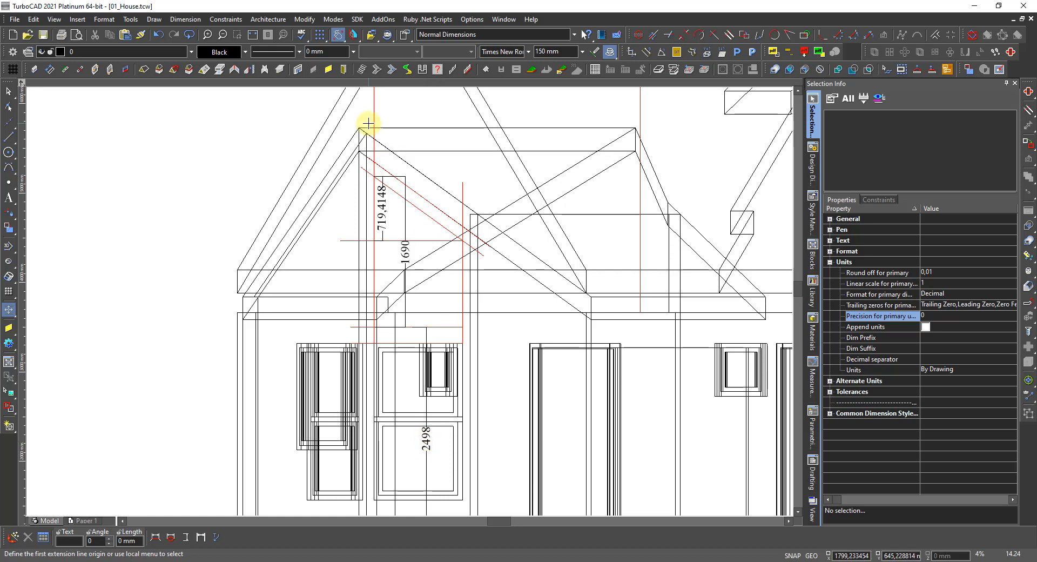
{"action": "left_click", "coordinate": [328, 70]}
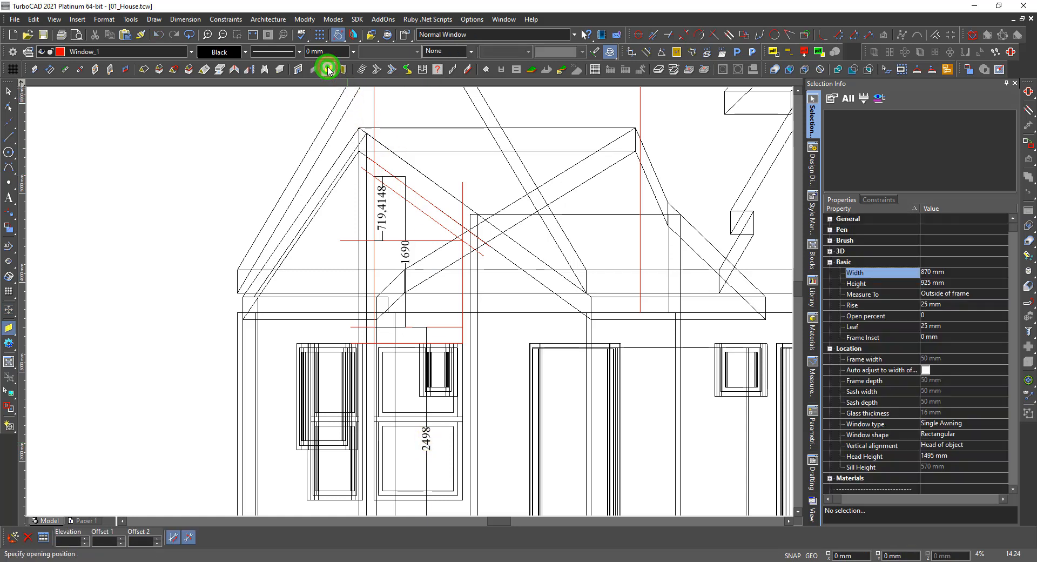
{"action": "left_click", "coordinate": [959, 274]}
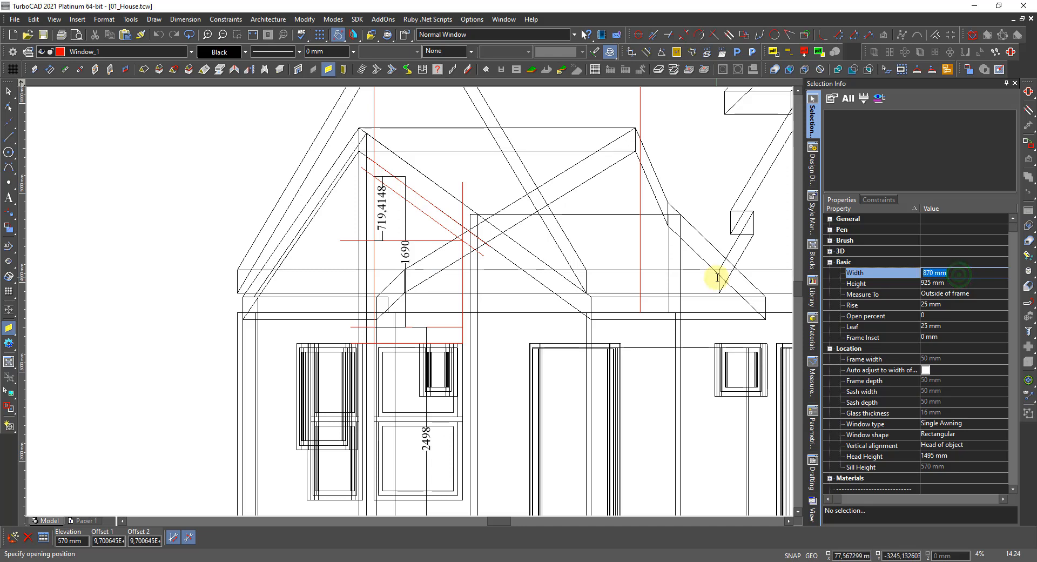
{"action": "type", "text": "990"}
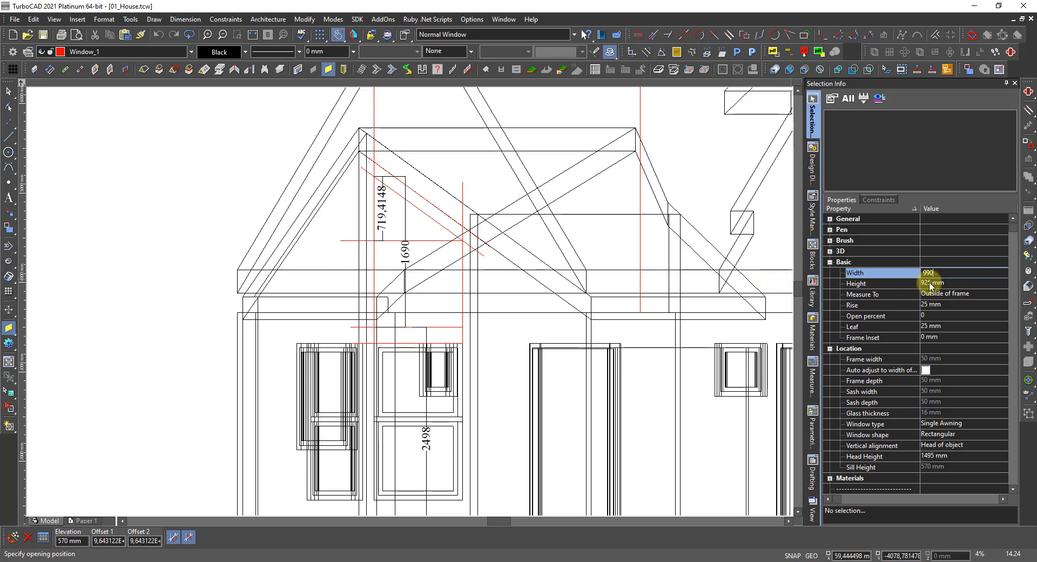
{"action": "left_click", "coordinate": [945, 282]}
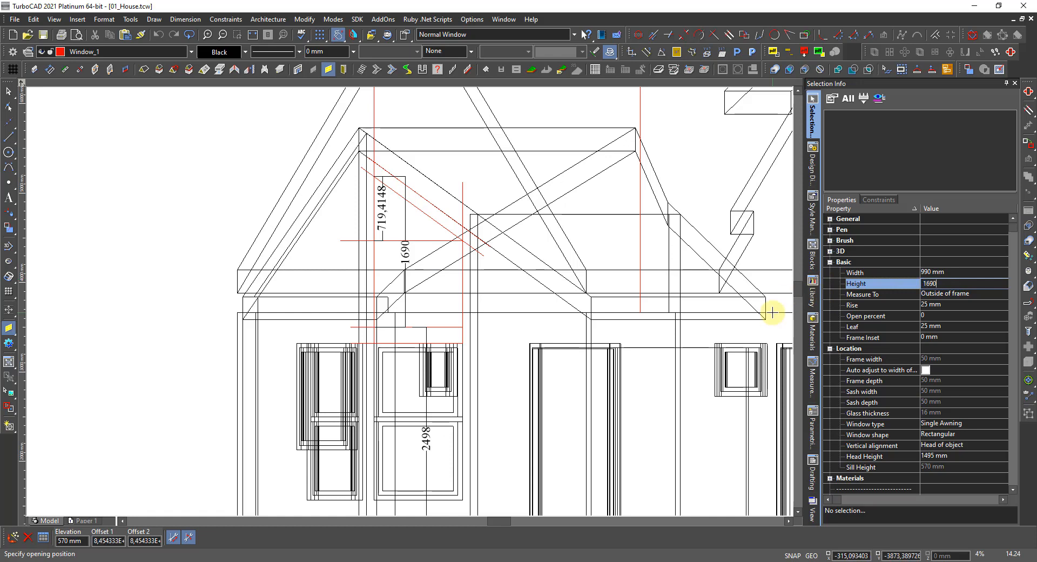
{"action": "key", "text": "Return"}
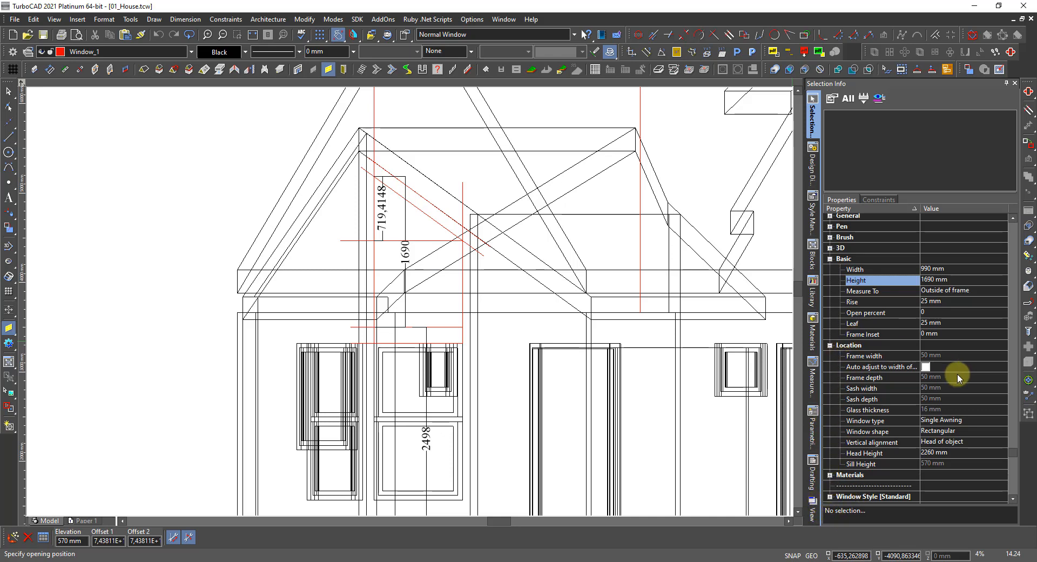
{"action": "left_click", "coordinate": [942, 442]}
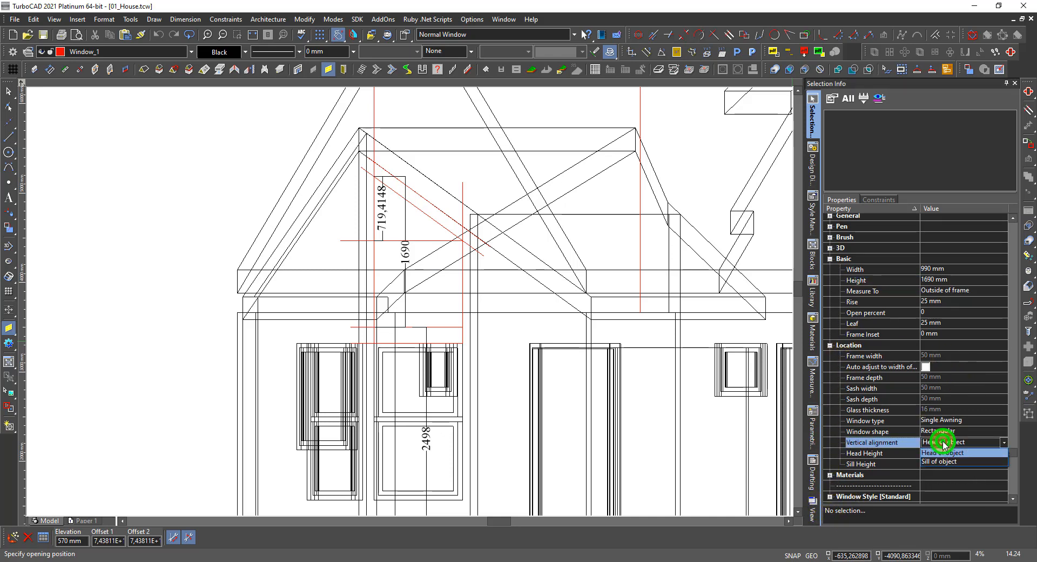
{"action": "left_click", "coordinate": [933, 461]}
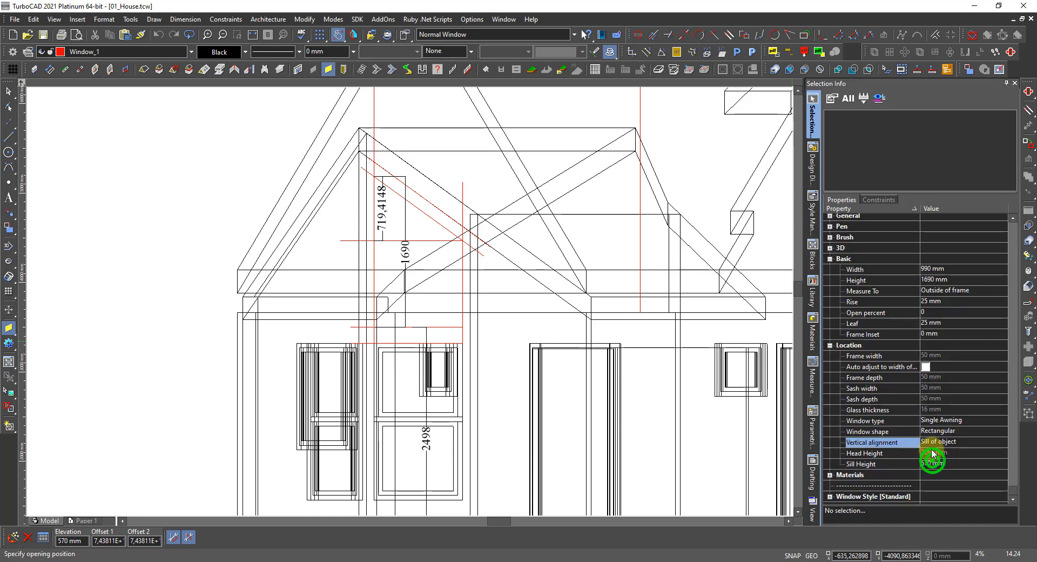
Set the window's sill height to 2498 mm and insert it in both angled bay walls above the existing windows.
{"action": "left_click", "coordinate": [956, 463]}
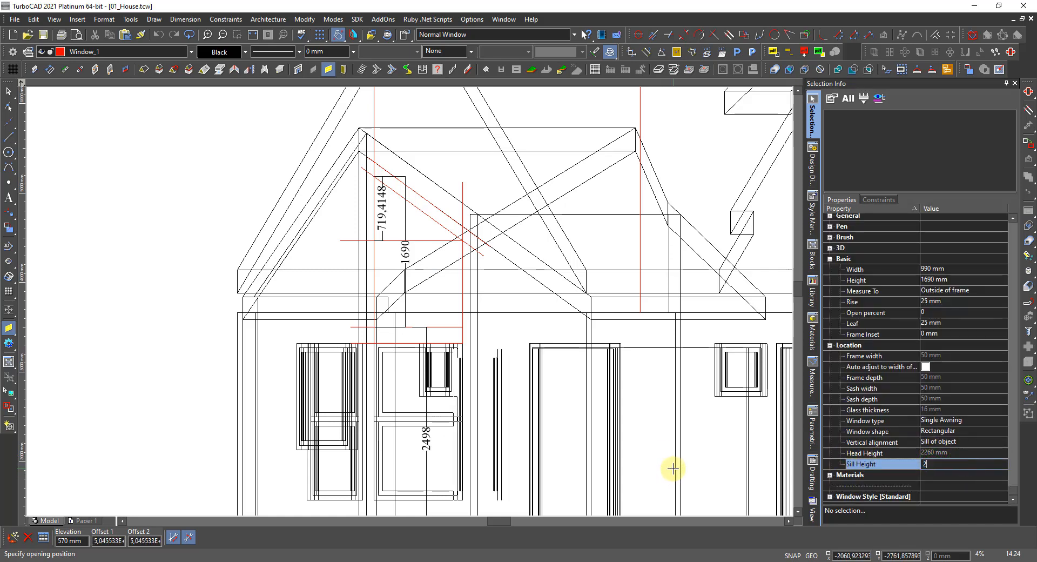
{"action": "key", "text": "Return"}
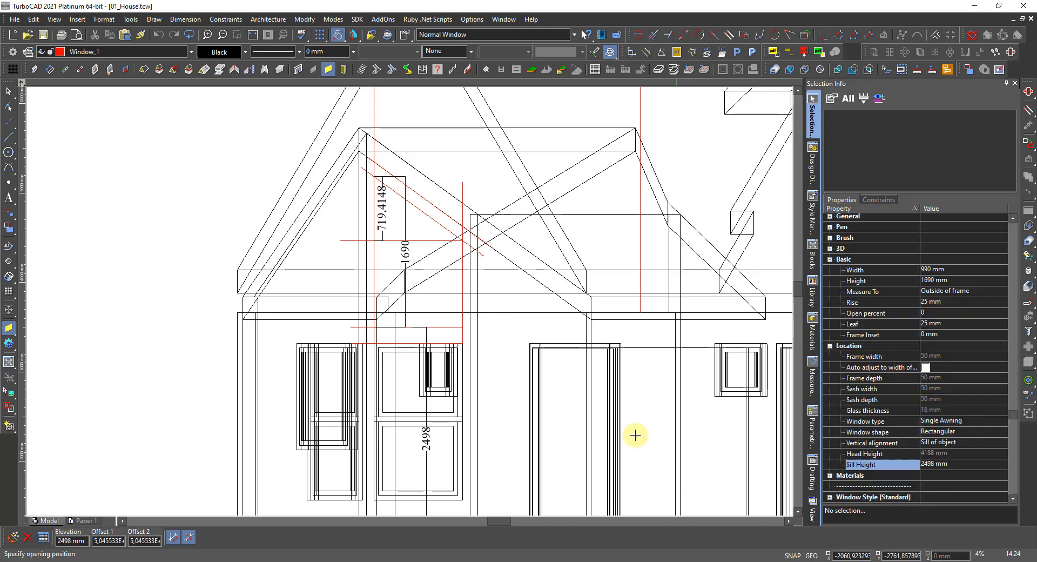
{"action": "scroll", "coordinate": [411, 300], "scroll_direction": "down", "scroll_amount": 5}
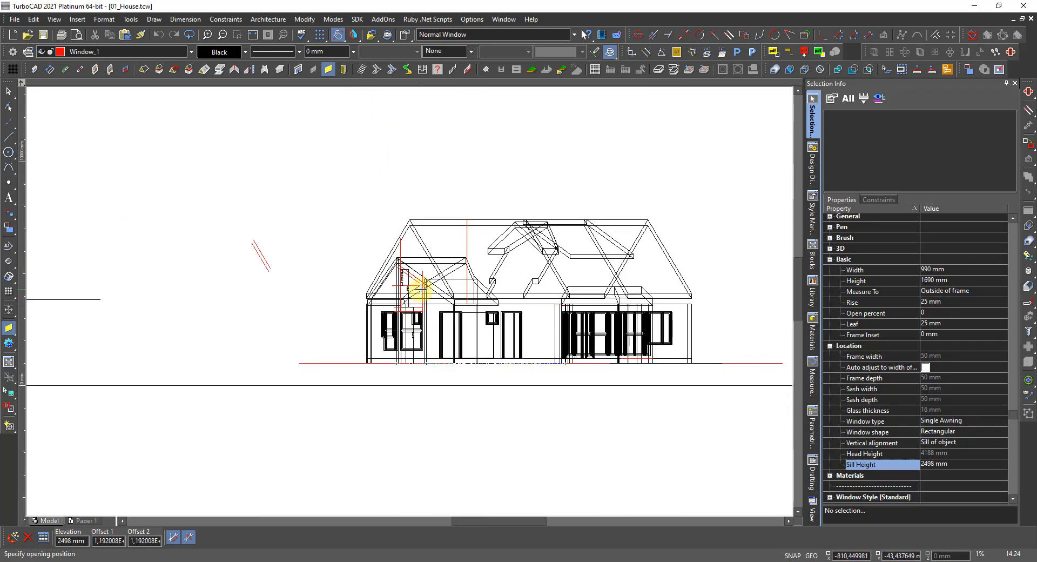
{"action": "middle_click_drag", "start_coordinate": [421, 290], "coordinate": [398, 430], "text": "shift"}
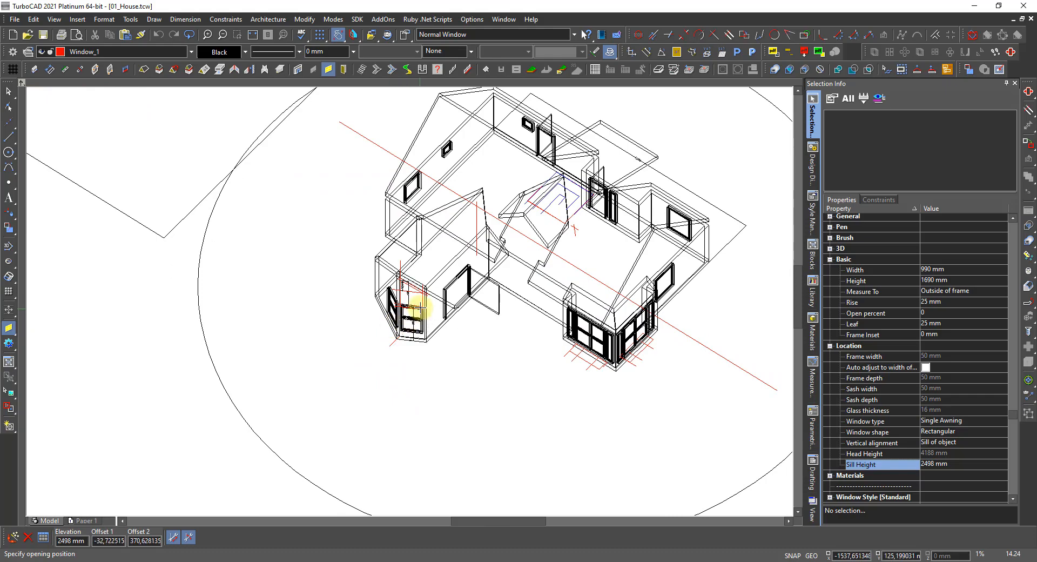
{"action": "scroll", "coordinate": [410, 289], "scroll_direction": "up", "scroll_amount": 8}
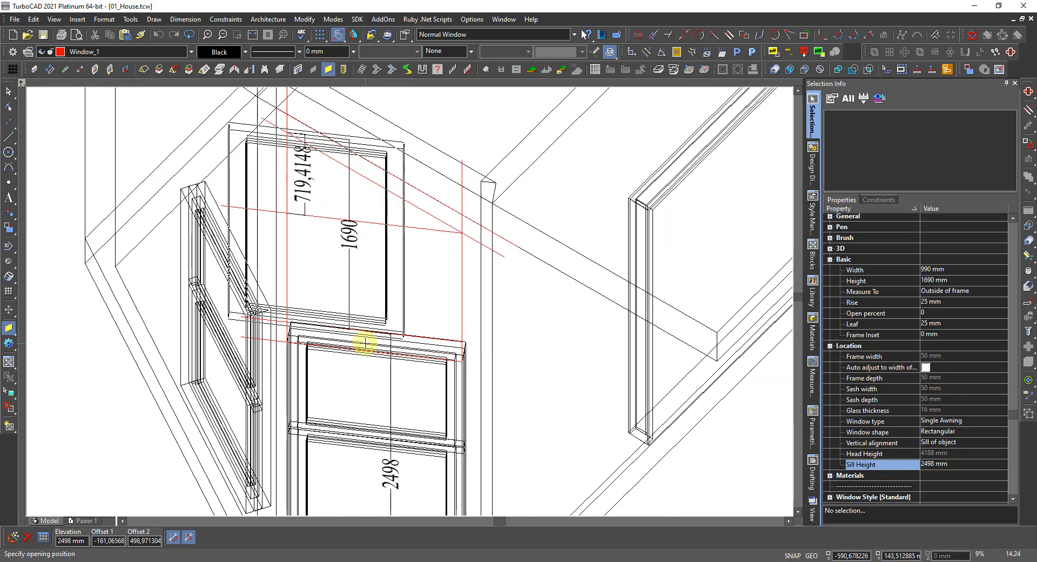
{"action": "middle_click_drag", "start_coordinate": [363, 342], "coordinate": [387, 342], "text": "shift"}
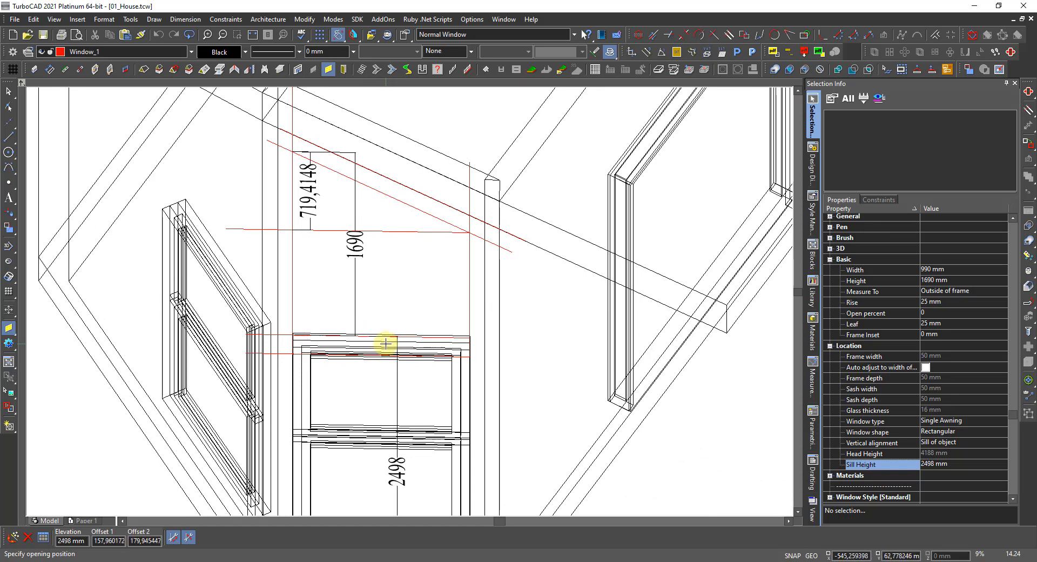
{"action": "left_click", "coordinate": [385, 343]}
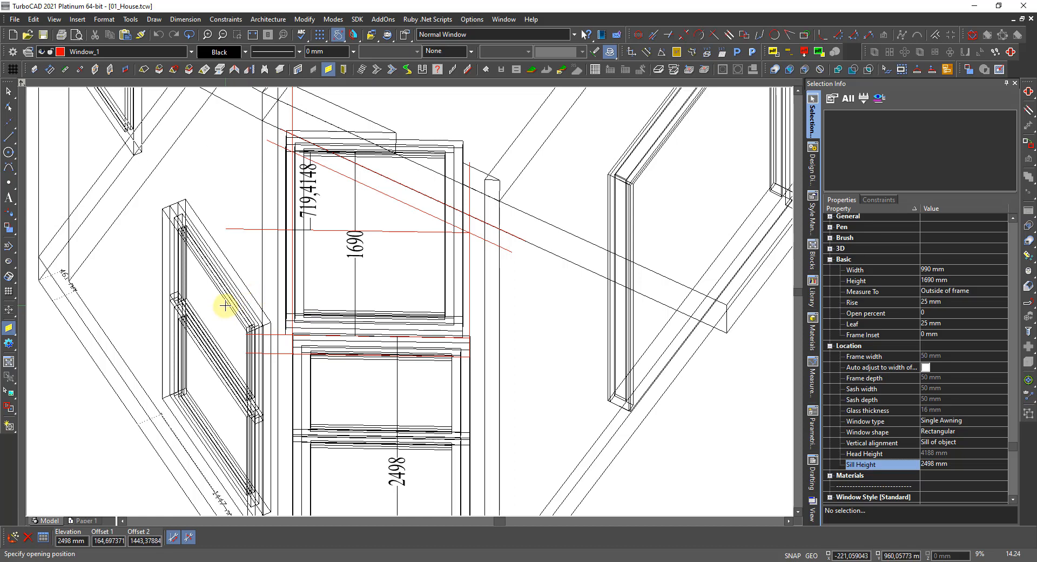
{"action": "scroll", "coordinate": [230, 311], "scroll_direction": "down", "scroll_amount": 4}
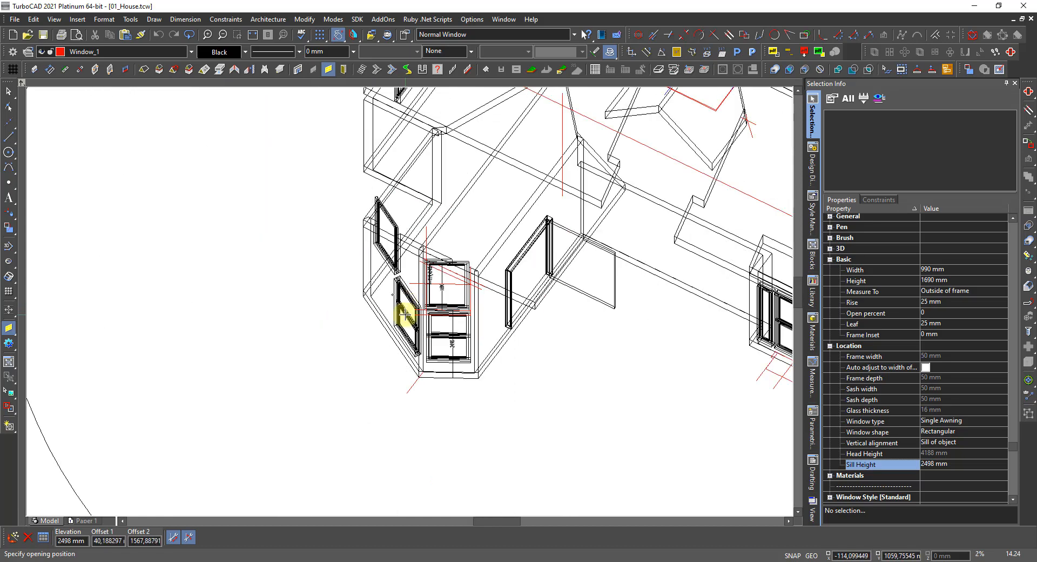
{"action": "key", "text": "Escape"}
Set the workplane to the world coordinate system.
{"action": "scroll", "coordinate": [434, 320], "scroll_direction": "up", "scroll_amount": 1}
{"action": "scroll", "coordinate": [433, 321], "scroll_direction": "up", "scroll_amount": 3}
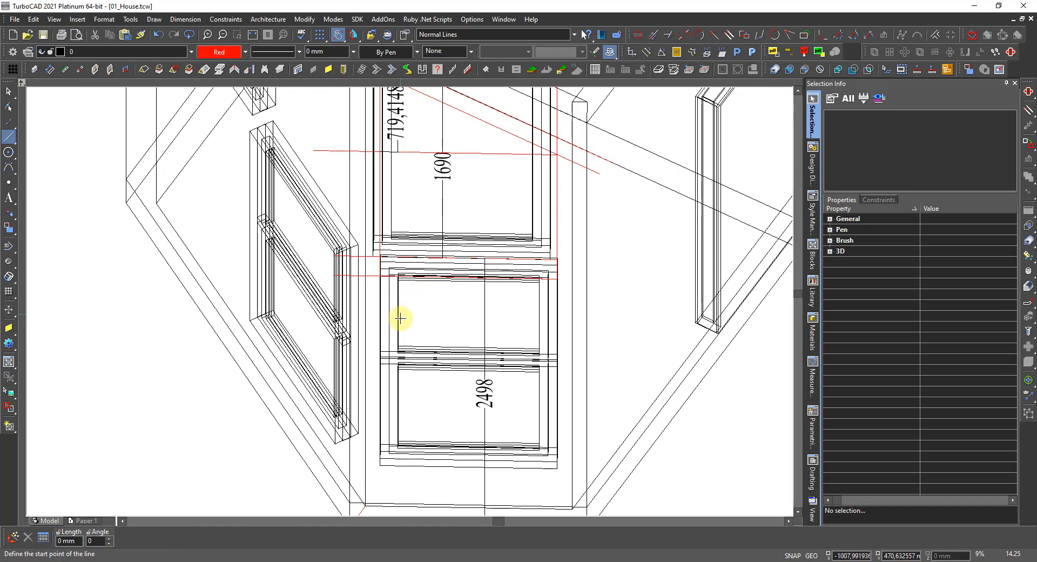
{"action": "middle_click_drag", "start_coordinate": [385, 257], "coordinate": [413, 227], "text": "shift"}
{"action": "scroll", "coordinate": [440, 207], "scroll_direction": "up", "scroll_amount": 2}
{"action": "scroll", "coordinate": [405, 312], "scroll_direction": "up", "scroll_amount": 2}
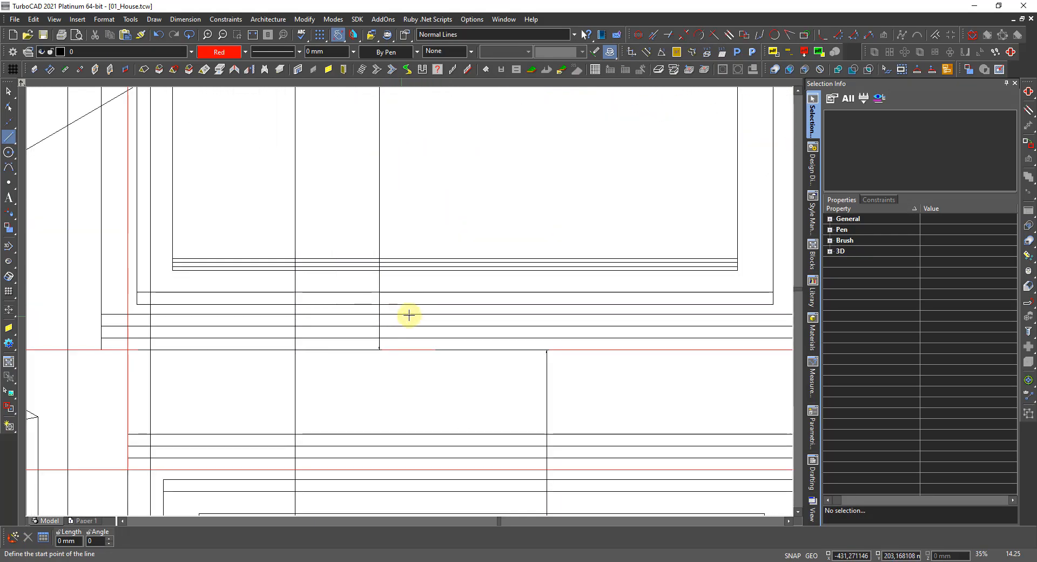
{"action": "right_click", "coordinate": [456, 309]}
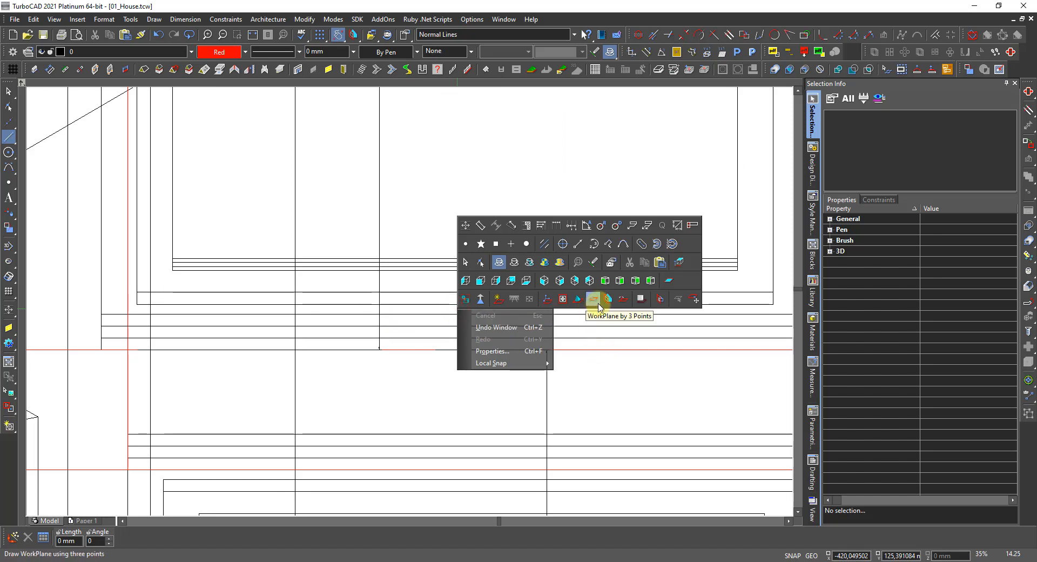
{"action": "left_click", "coordinate": [547, 299]}
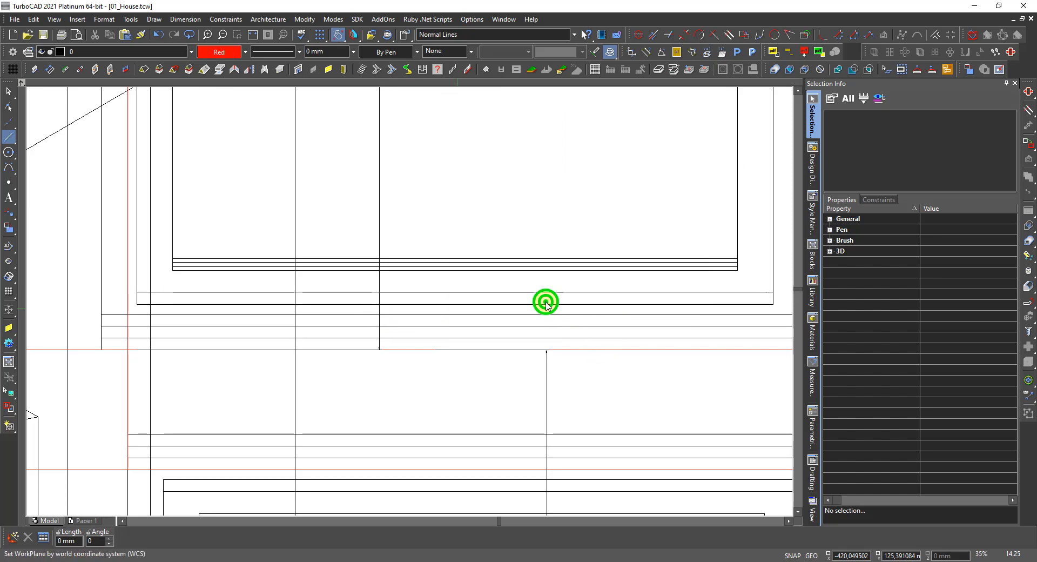
{"action": "left_click", "coordinate": [451, 288]}
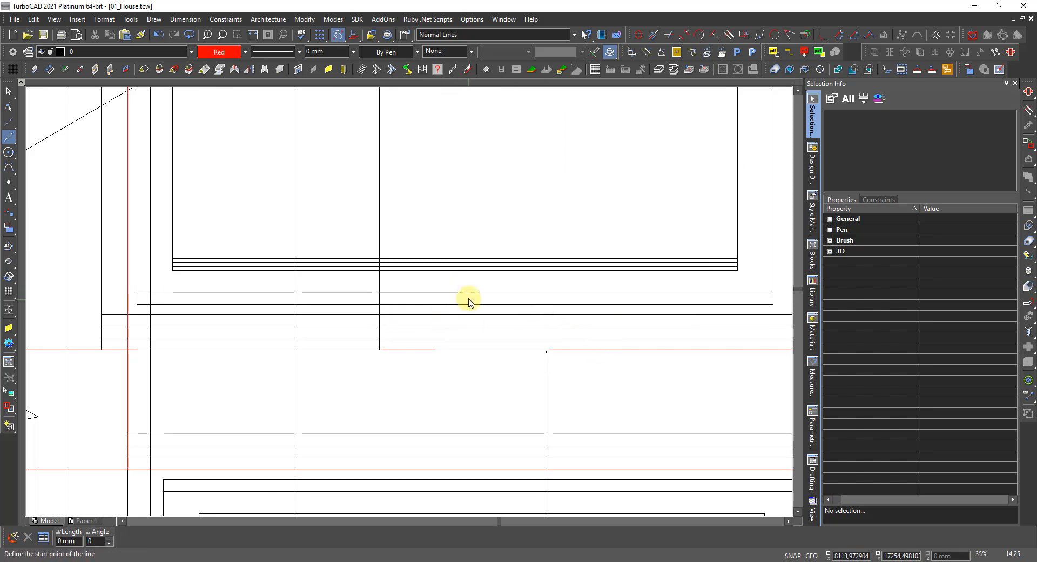
{"action": "key", "text": "Escape"}
Move the upper window in the dimensioned bay wall along the wall to line up with the windows below it.
{"action": "left_click", "coordinate": [465, 296]}
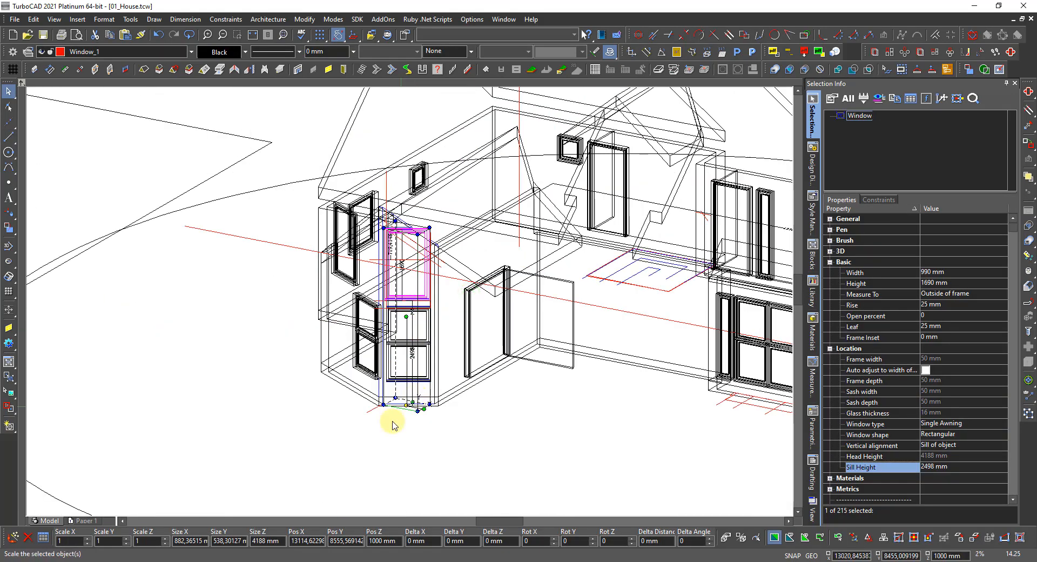
{"action": "scroll", "coordinate": [396, 421], "scroll_direction": "up", "scroll_amount": 5}
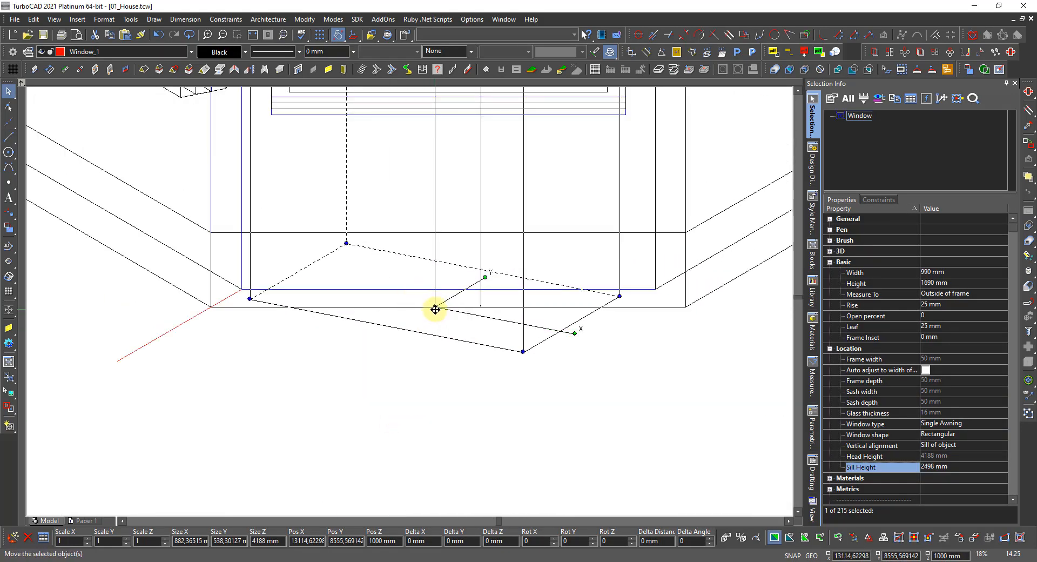
{"action": "left_click", "coordinate": [435, 309]}
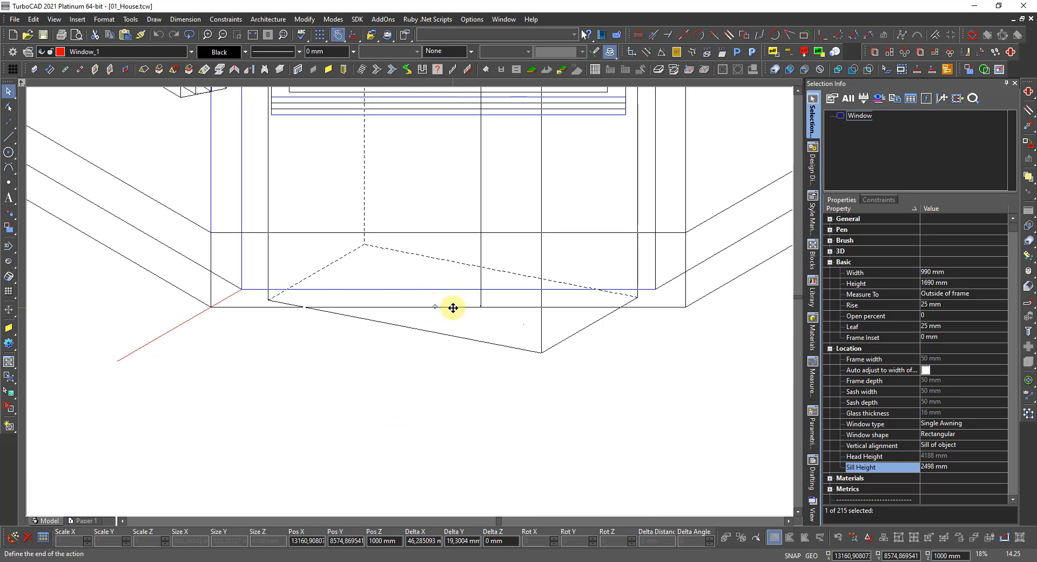
{"action": "left_click", "coordinate": [453, 307]}
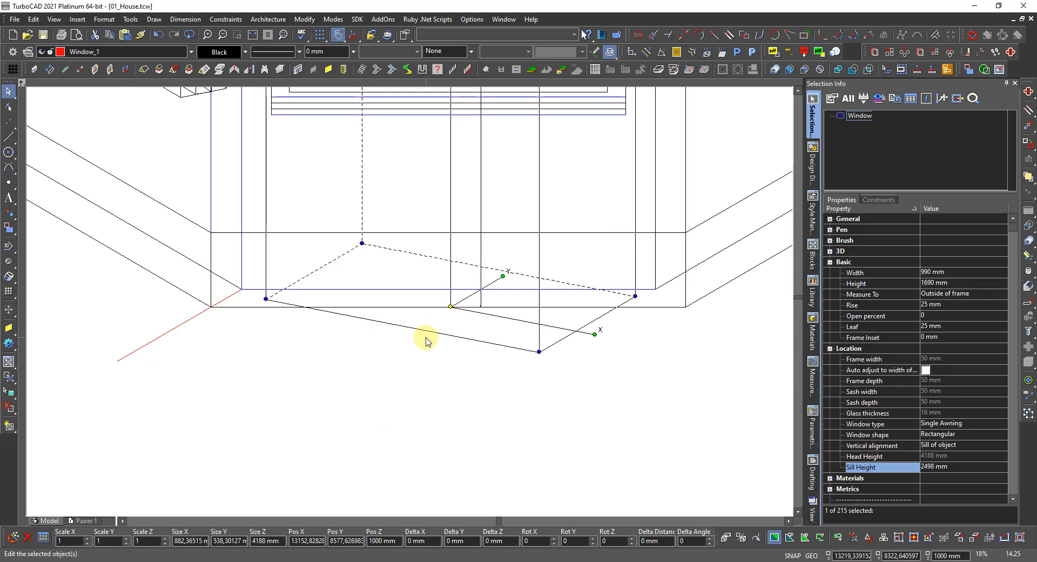
{"action": "scroll", "coordinate": [409, 305], "scroll_direction": "down", "scroll_amount": 5}
{"action": "scroll", "coordinate": [410, 304], "scroll_direction": "up", "scroll_amount": 3}
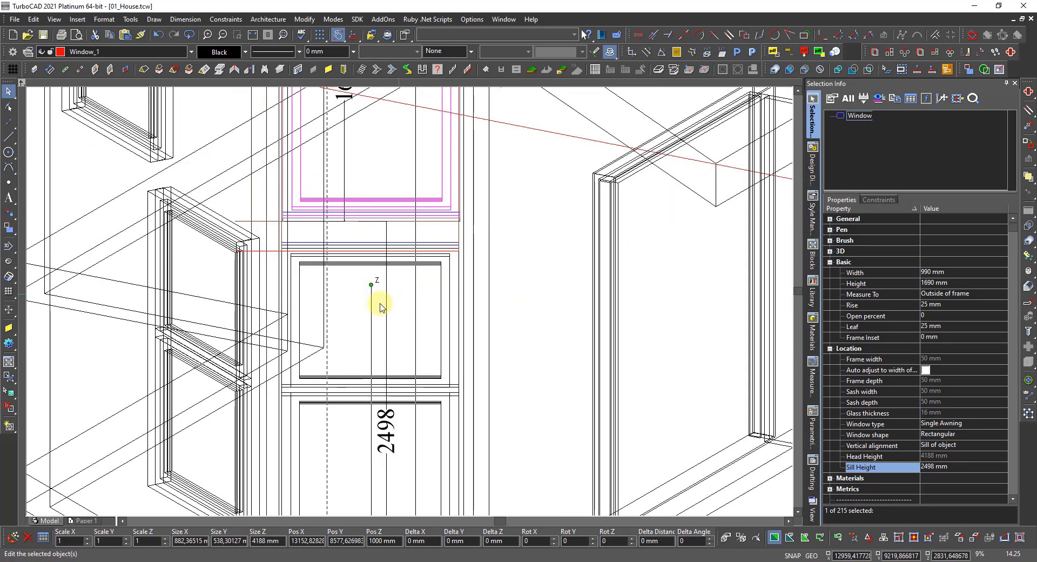
{"action": "key", "text": "Escape"}
Move the upper window in the other angled bay wall along the wall to line up with the windows below it.
{"action": "scroll", "coordinate": [407, 301], "scroll_direction": "down", "scroll_amount": 4}
{"action": "scroll", "coordinate": [375, 301], "scroll_direction": "up", "scroll_amount": 2}
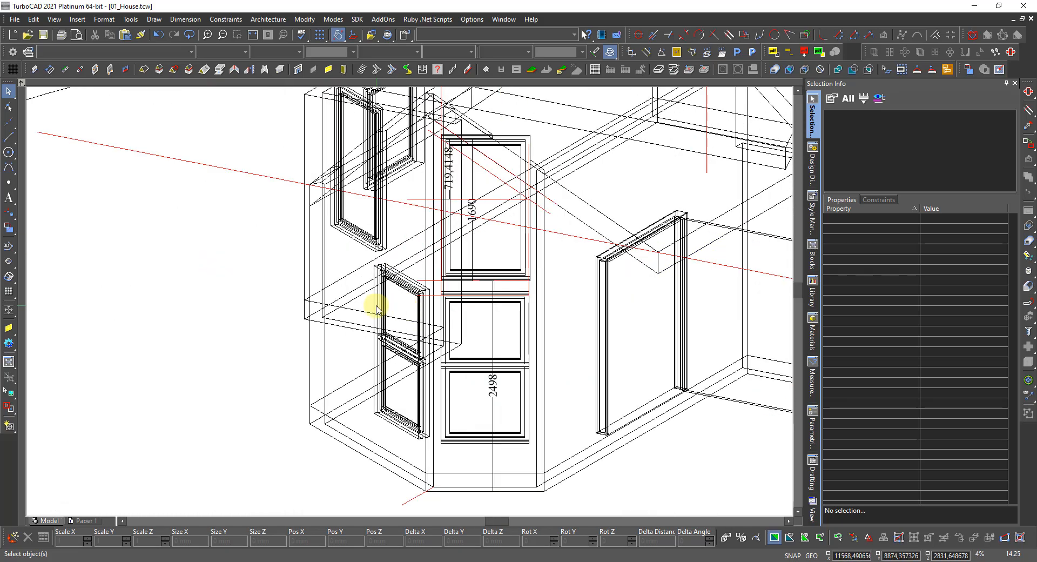
{"action": "middle_click_drag", "start_coordinate": [510, 318], "coordinate": [541, 311], "text": "shift"}
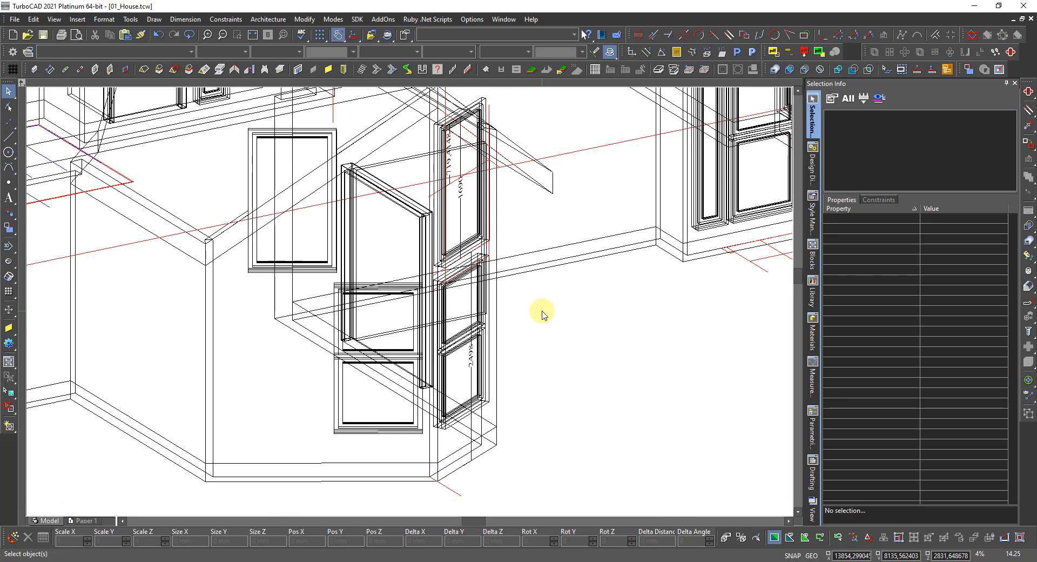
{"action": "left_click", "coordinate": [304, 269]}
{"action": "left_click", "coordinate": [326, 285]}
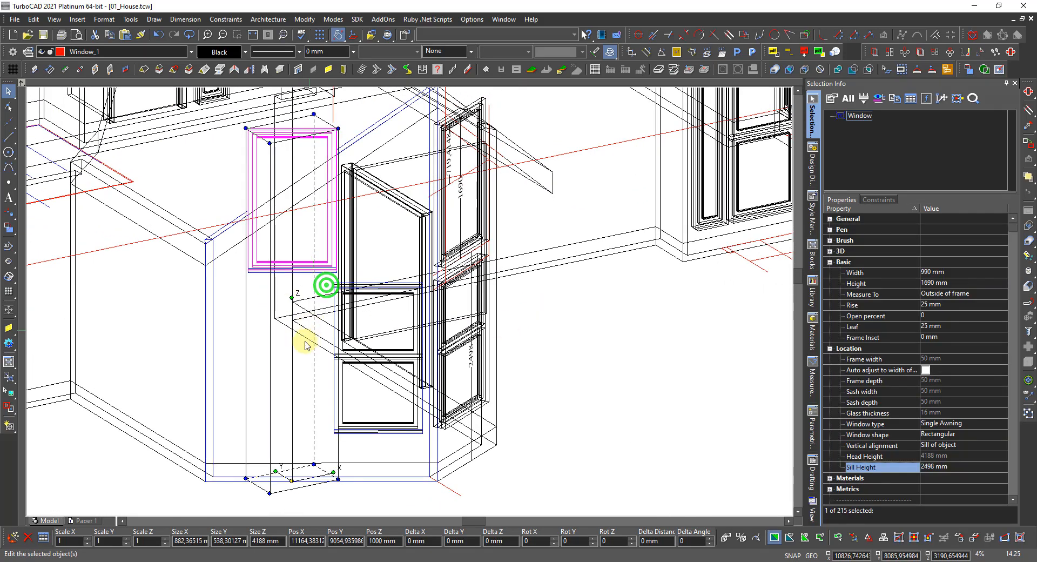
{"action": "left_click", "coordinate": [291, 480]}
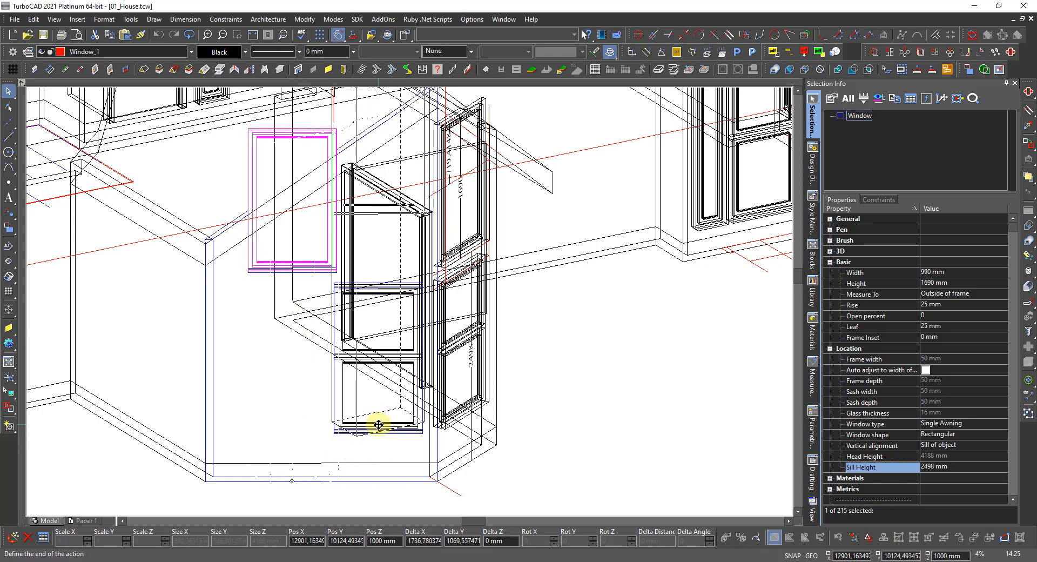
{"action": "left_click", "coordinate": [378, 424]}
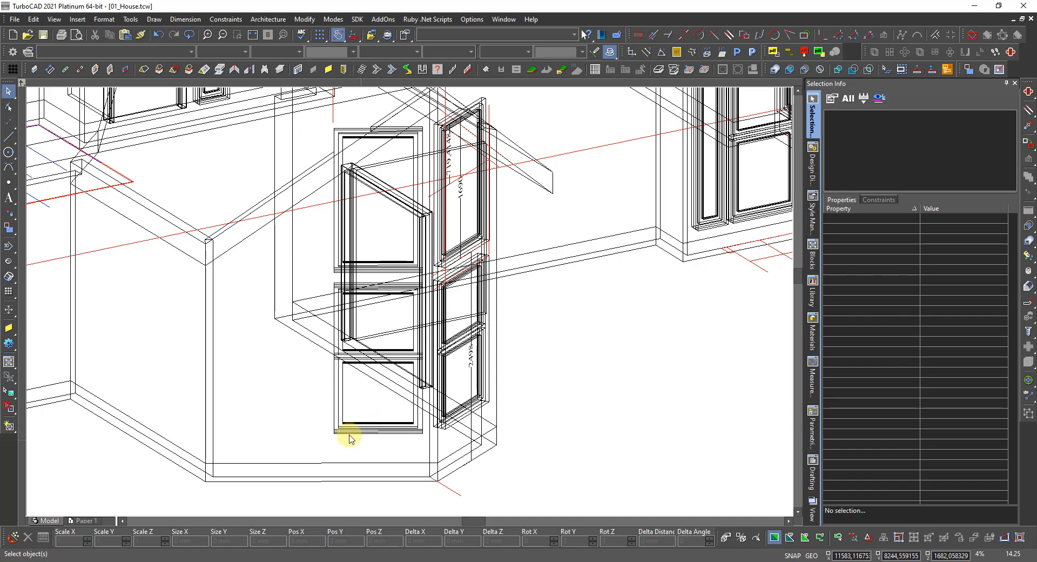
Create a new window style named Trapezoid from the Standard window style.
{"action": "middle_click_drag", "start_coordinate": [544, 400], "coordinate": [432, 426], "text": "shift"}
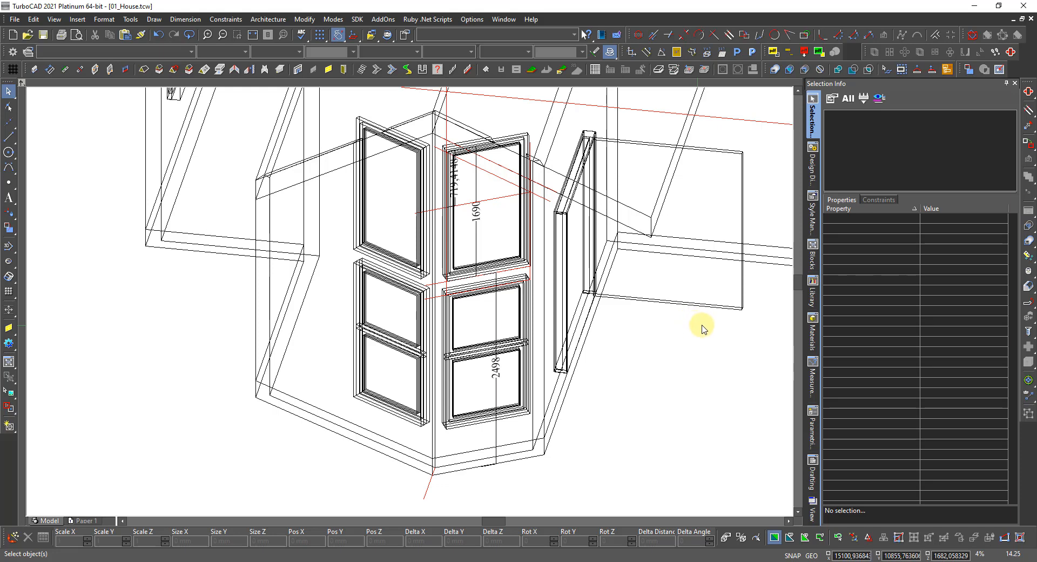
{"action": "left_click", "coordinate": [814, 221]}
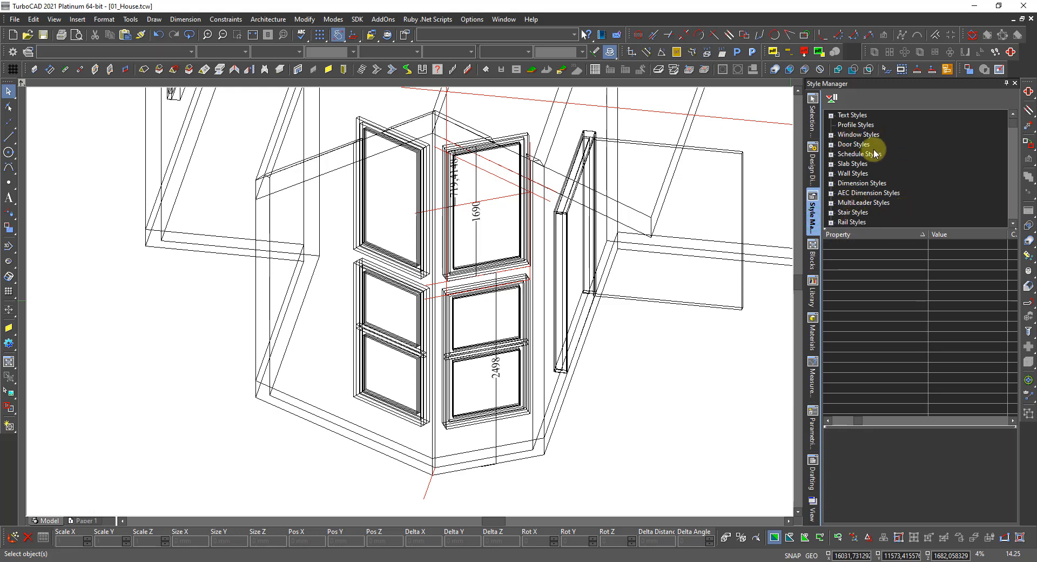
{"action": "left_click", "coordinate": [854, 134]}
{"action": "left_click", "coordinate": [832, 135]}
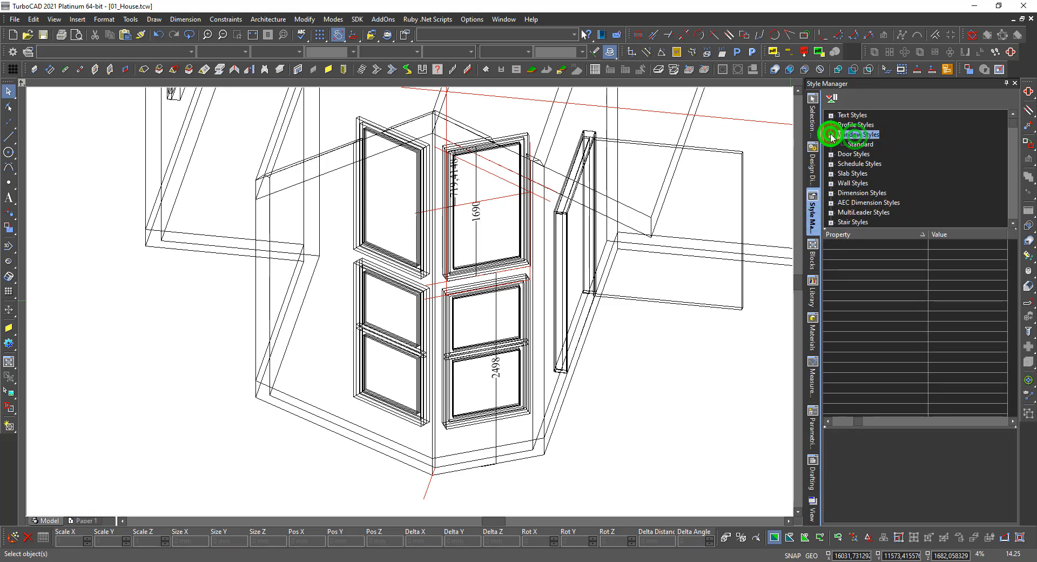
{"action": "left_click", "coordinate": [861, 144]}
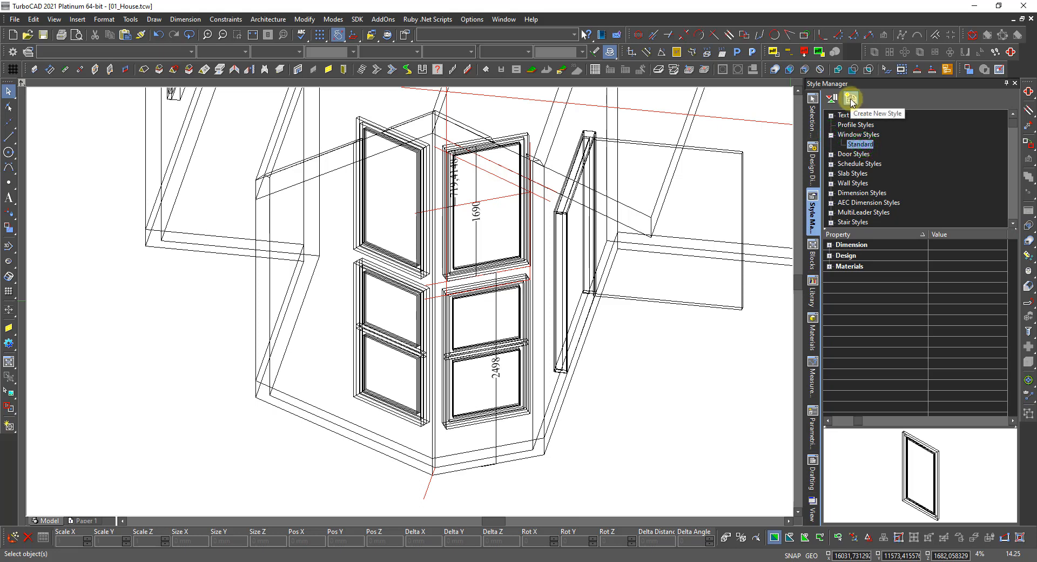
{"action": "left_click", "coordinate": [851, 99]}
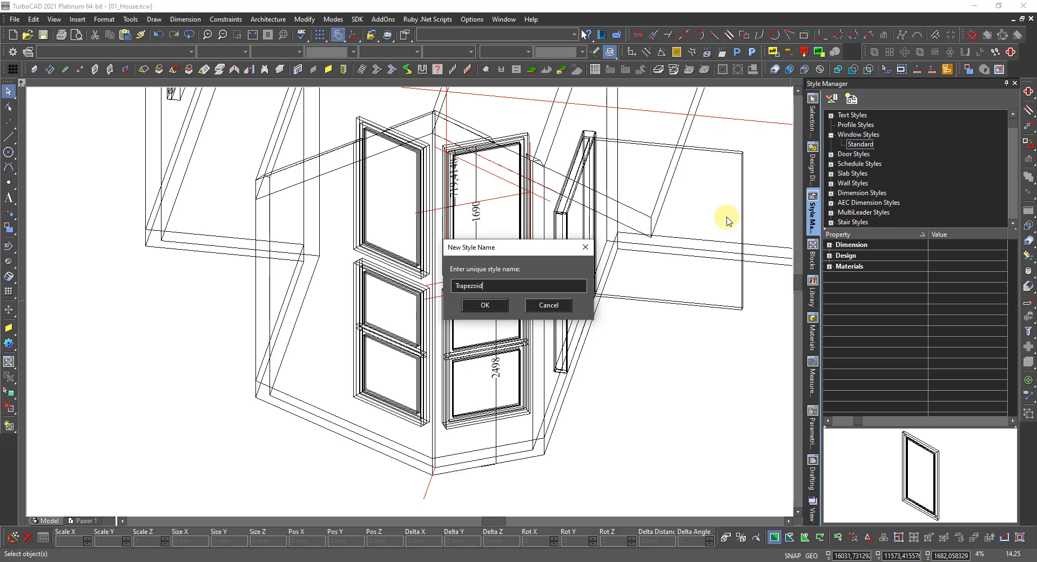
{"action": "key", "text": "Return"}
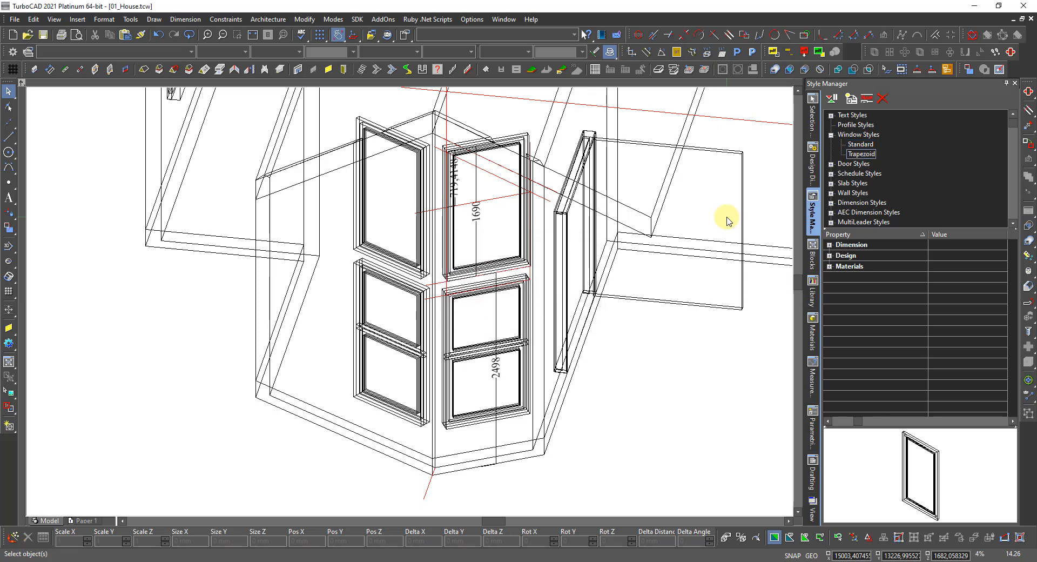
Set the Trapezoid style's window shape to Trapezoid and expand its dimension settings.
{"action": "left_click", "coordinate": [861, 155]}
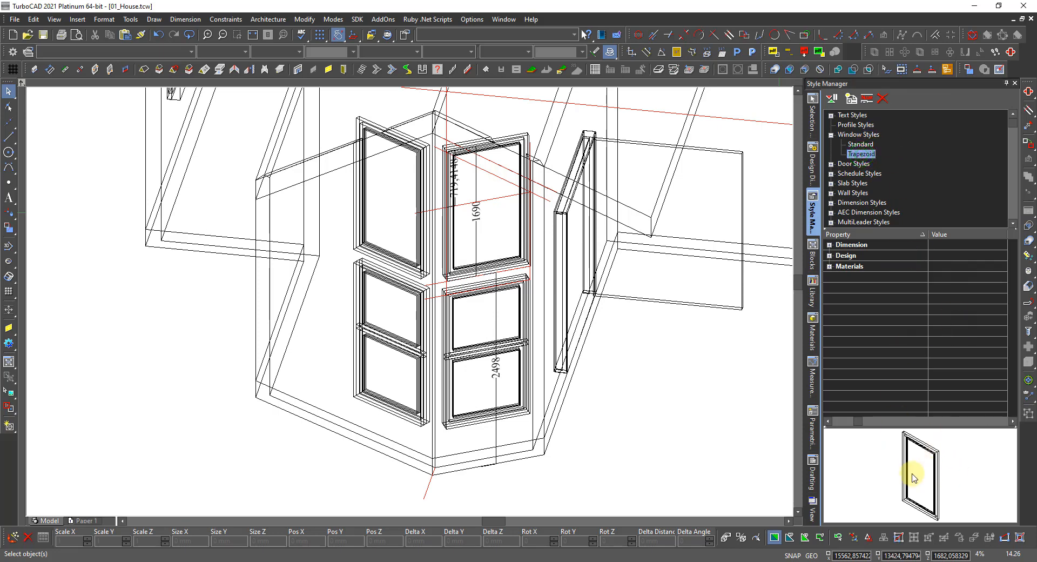
{"action": "left_click", "coordinate": [829, 254]}
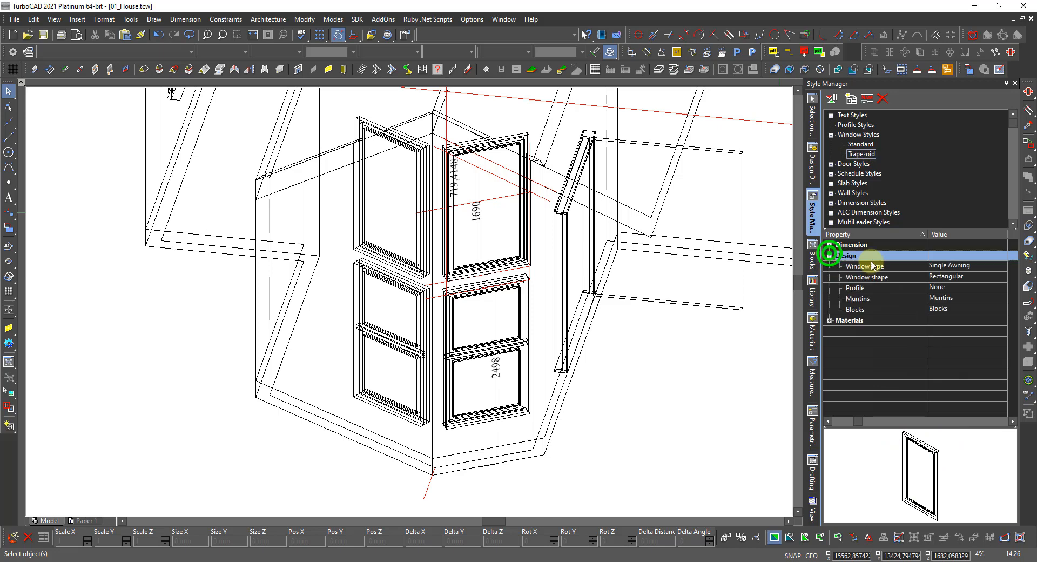
{"action": "left_click", "coordinate": [943, 278]}
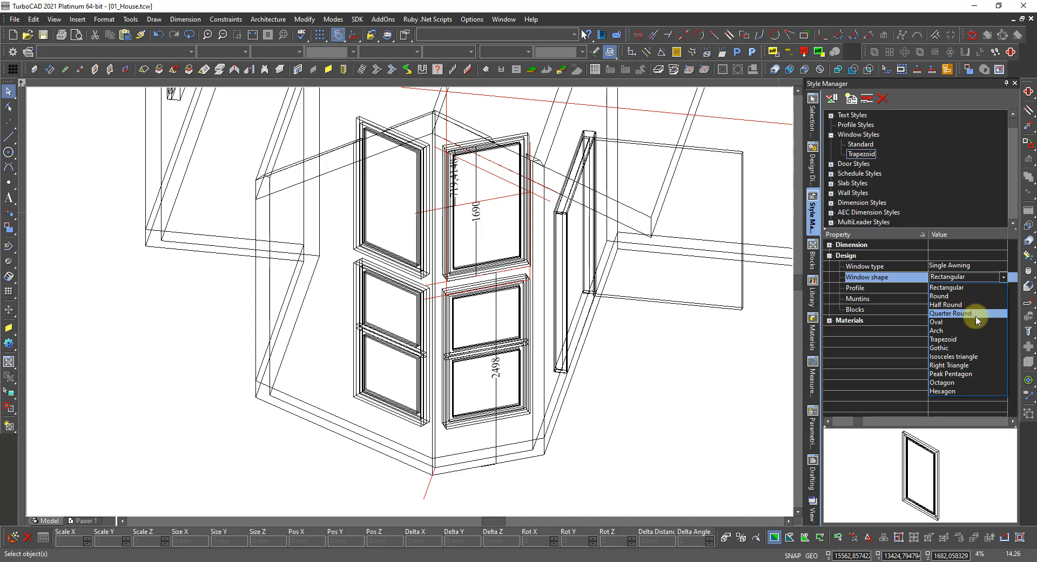
{"action": "left_click", "coordinate": [957, 340]}
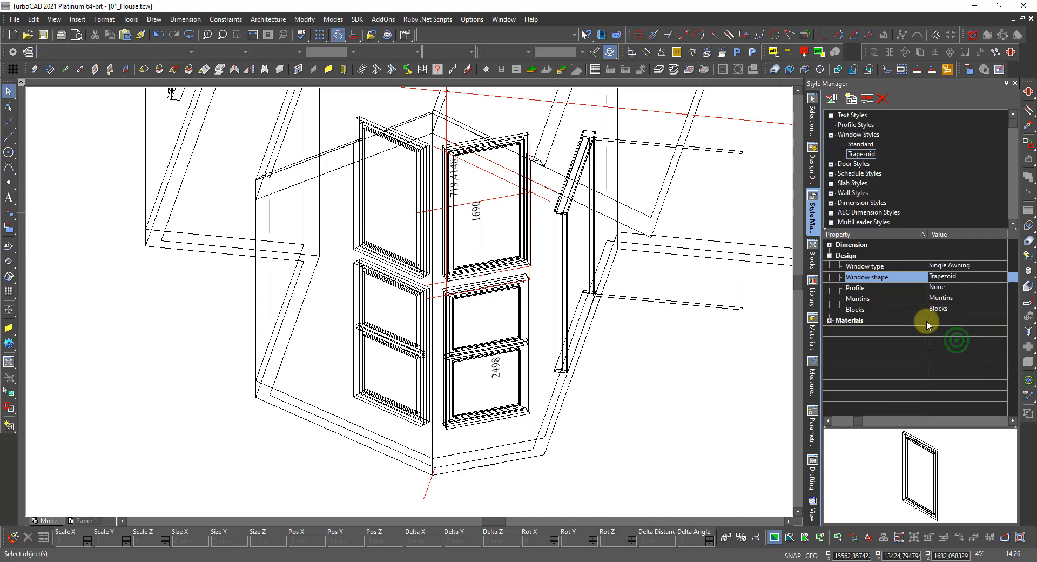
{"action": "left_click", "coordinate": [830, 247]}
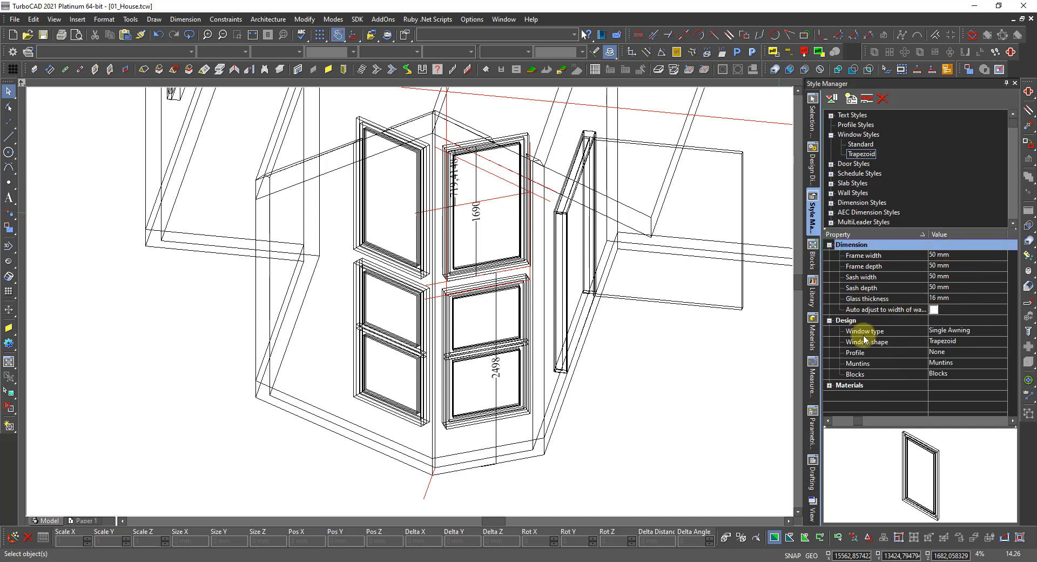
{"action": "scroll", "coordinate": [456, 178], "scroll_direction": "up", "scroll_amount": 3}
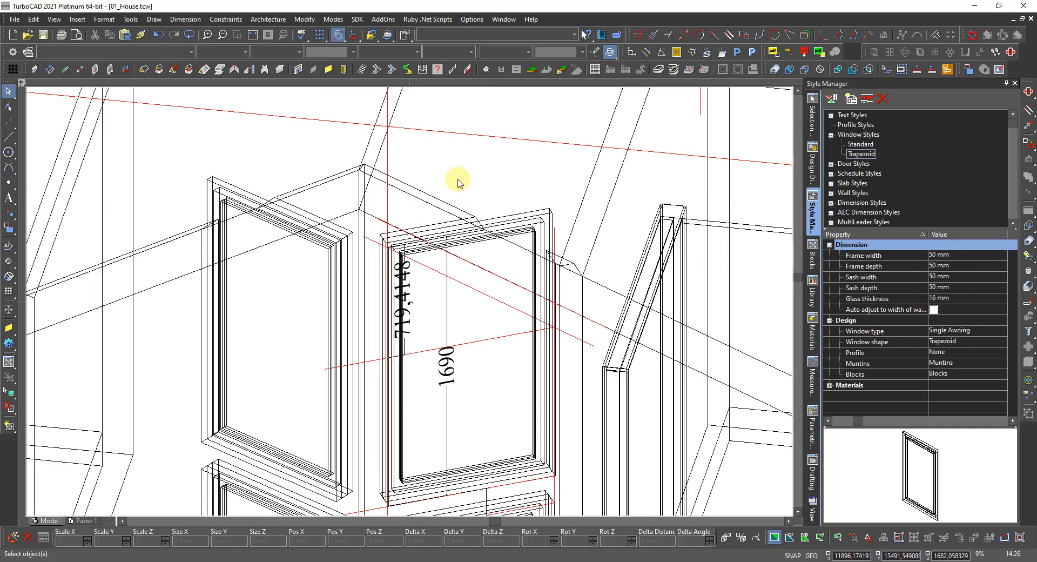
Copy the dimension value from the Info property of the 719,4148 linear dimension on the upper bay window.
{"action": "left_click", "coordinate": [414, 308]}
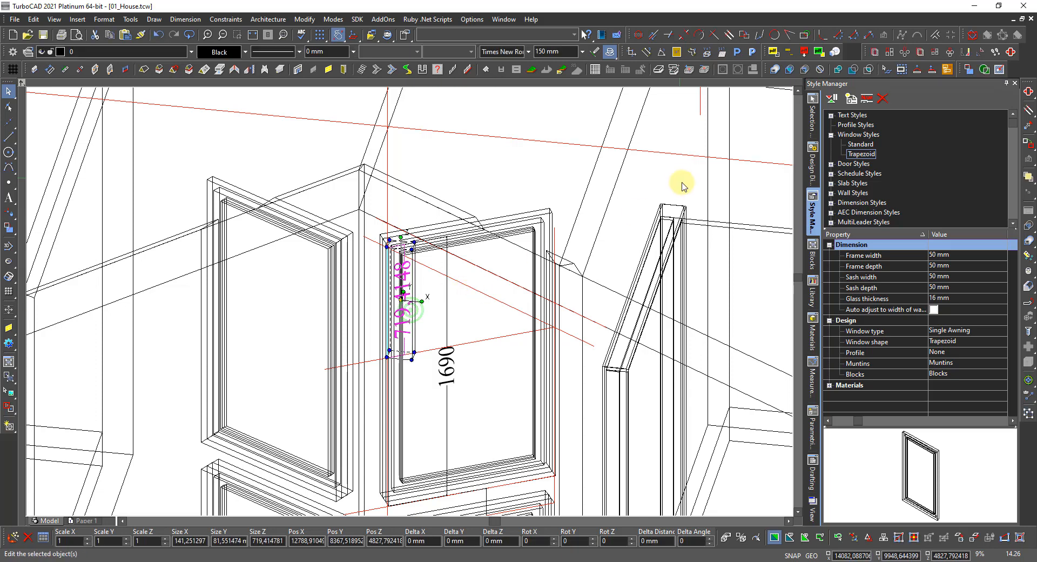
{"action": "left_click", "coordinate": [814, 118]}
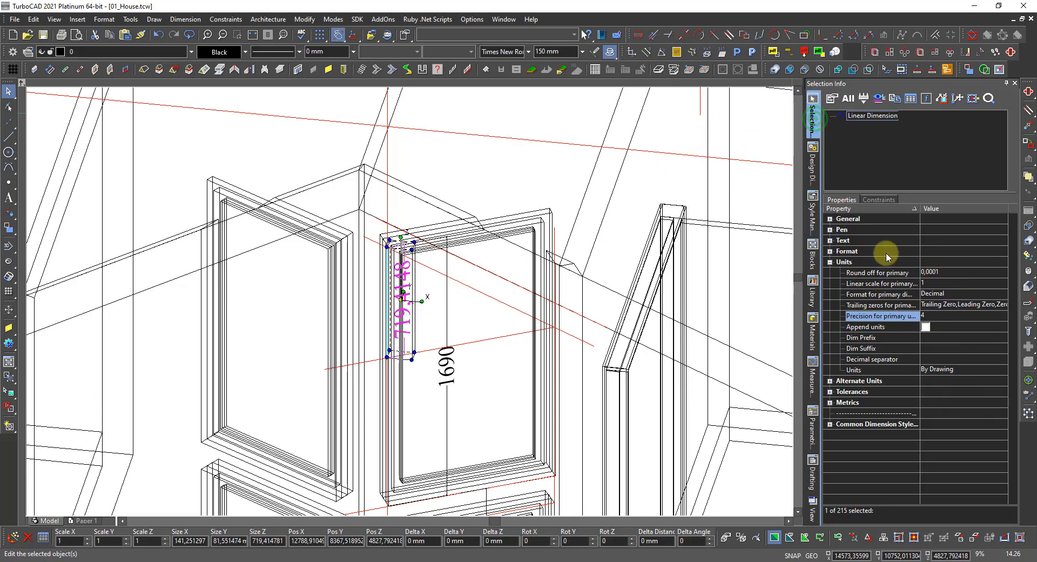
{"action": "left_click", "coordinate": [831, 219]}
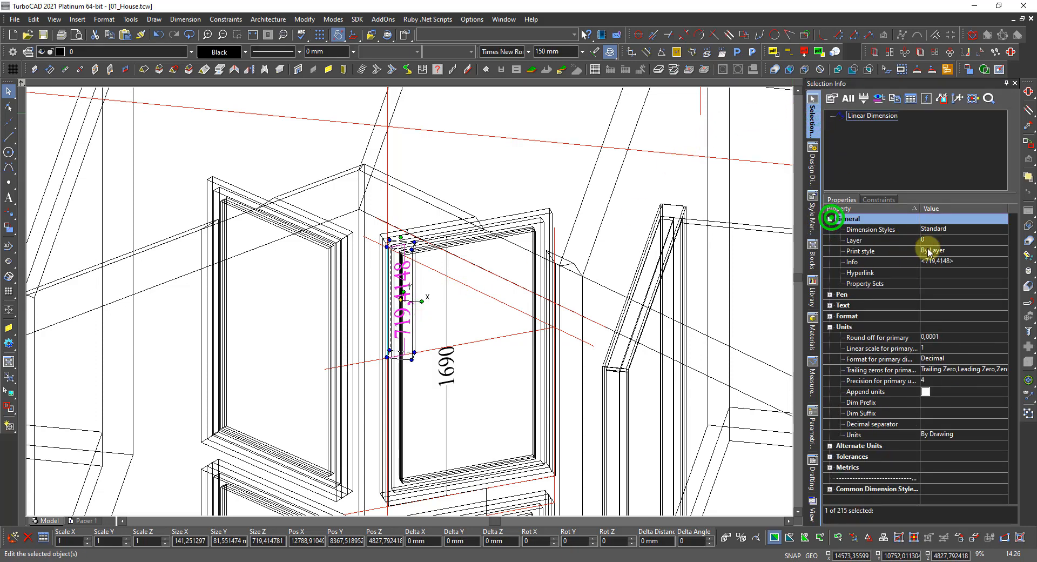
{"action": "left_click", "coordinate": [945, 262]}
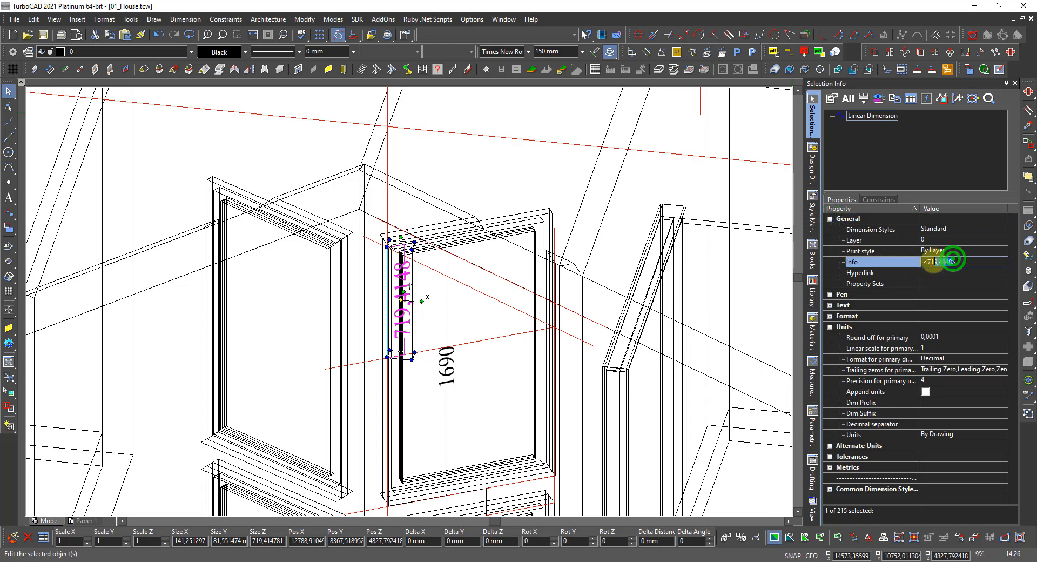
{"action": "left_click_drag", "start_coordinate": [934, 262], "coordinate": [925, 262]}
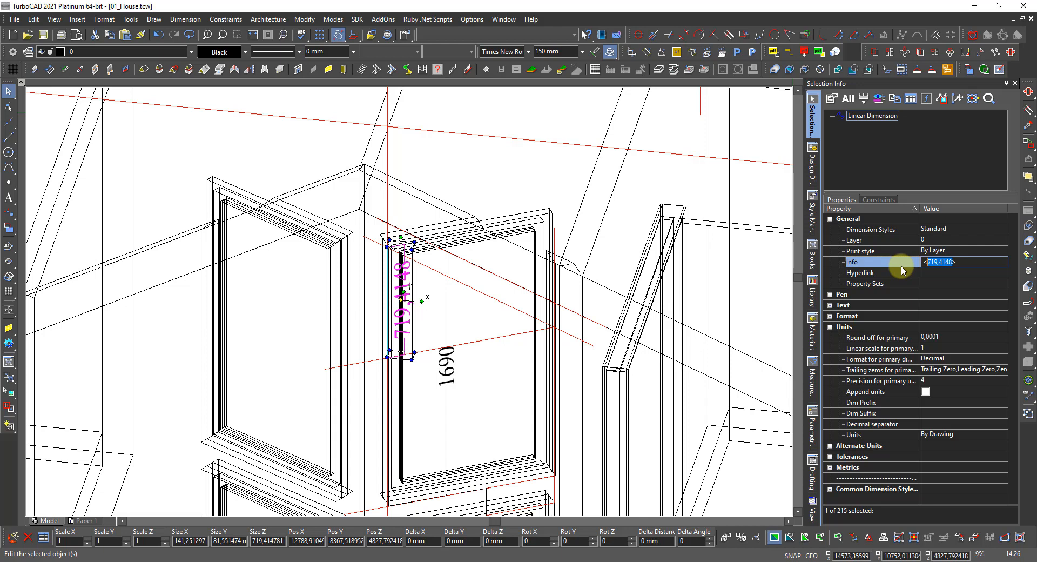
{"action": "left_click", "coordinate": [883, 304]}
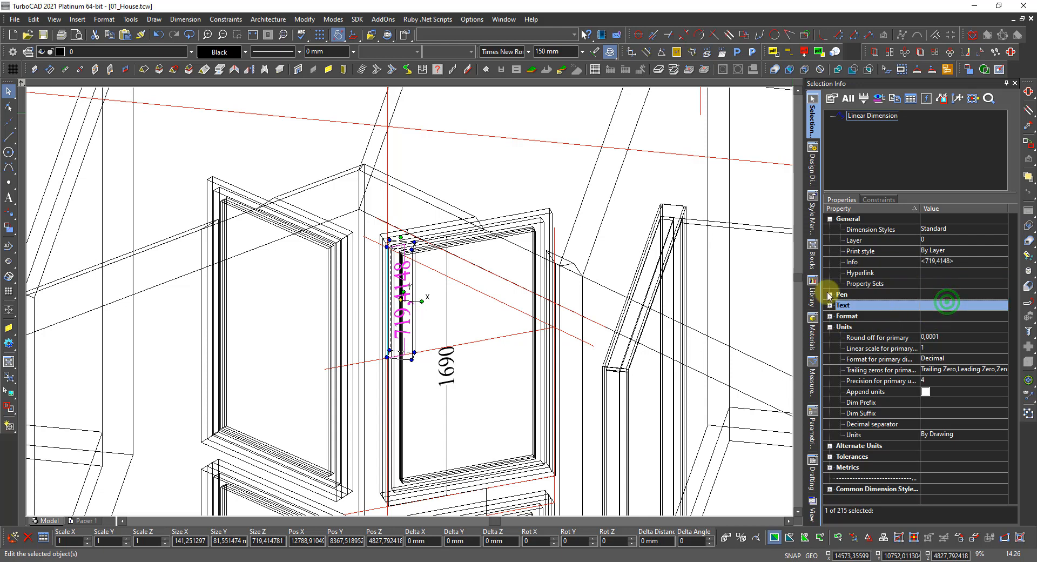
Set the window type of the Trapezoid window style to Picture.
{"action": "left_click", "coordinate": [810, 226]}
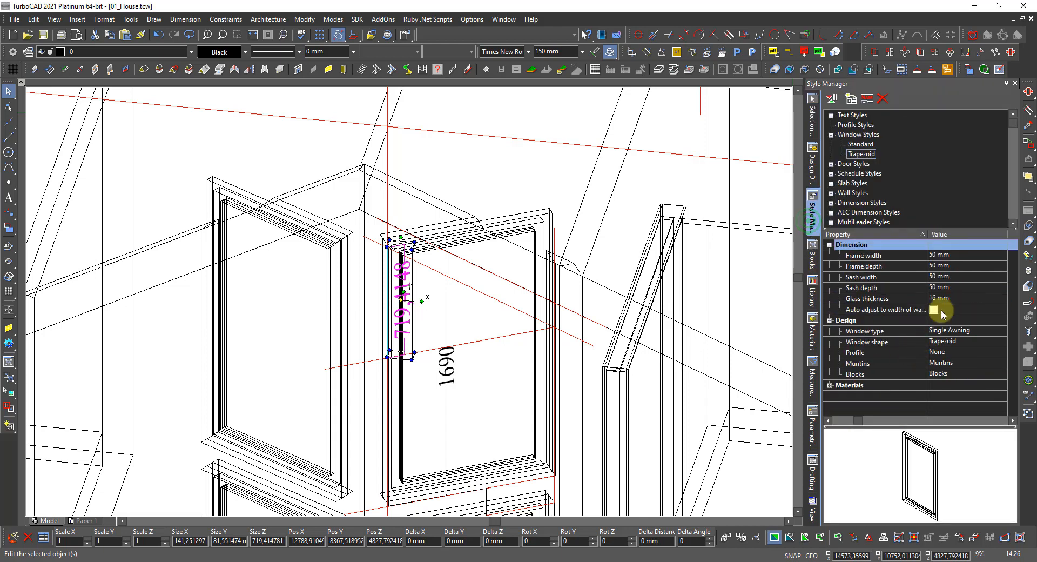
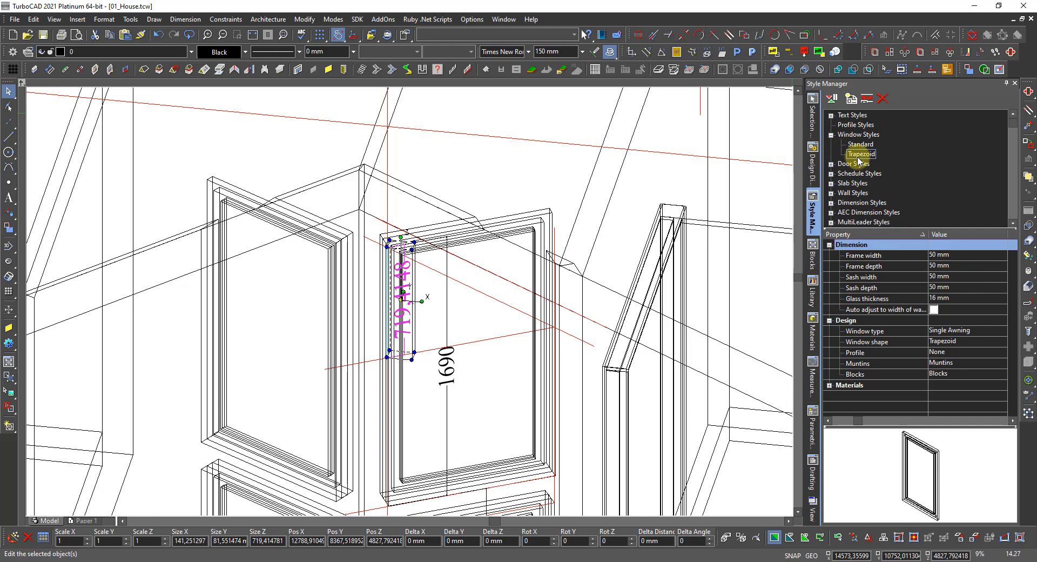
{"action": "left_click", "coordinate": [945, 332]}
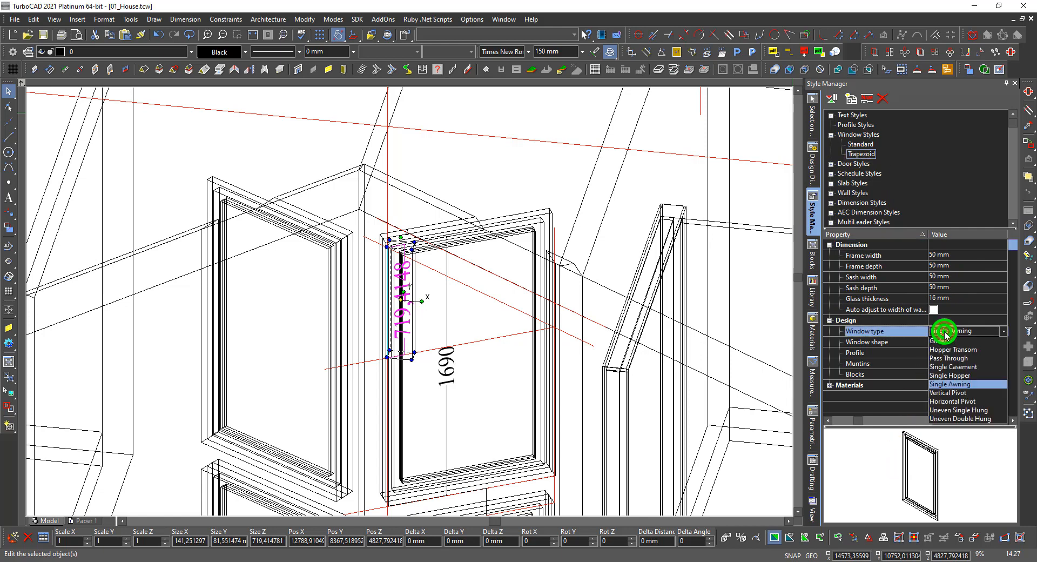
{"action": "left_click", "coordinate": [942, 341]}
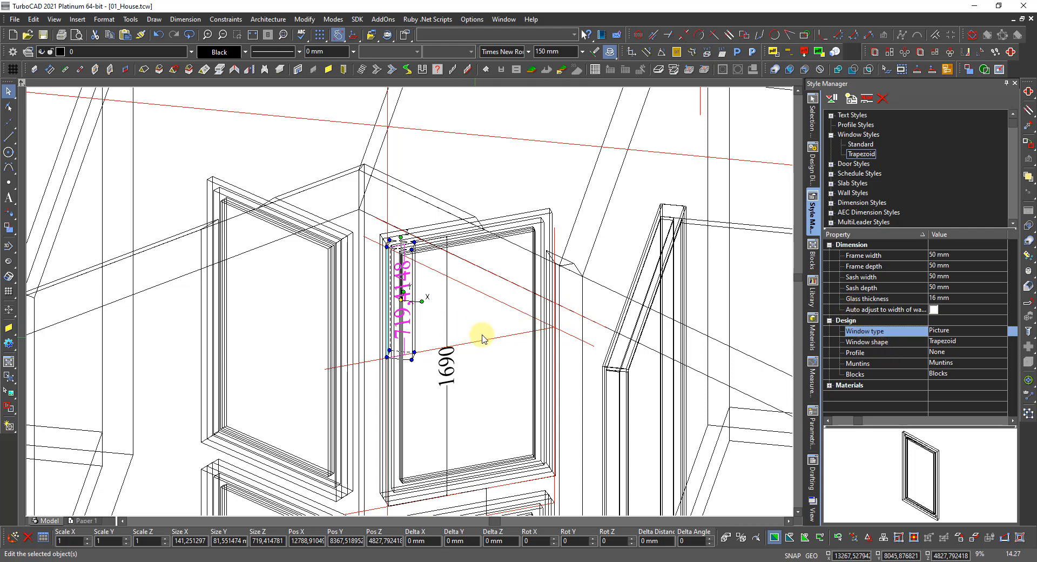
Select the upper windows in both angled bay walls and assign them the Trapezoid window style.
{"action": "left_click", "coordinate": [519, 231]}
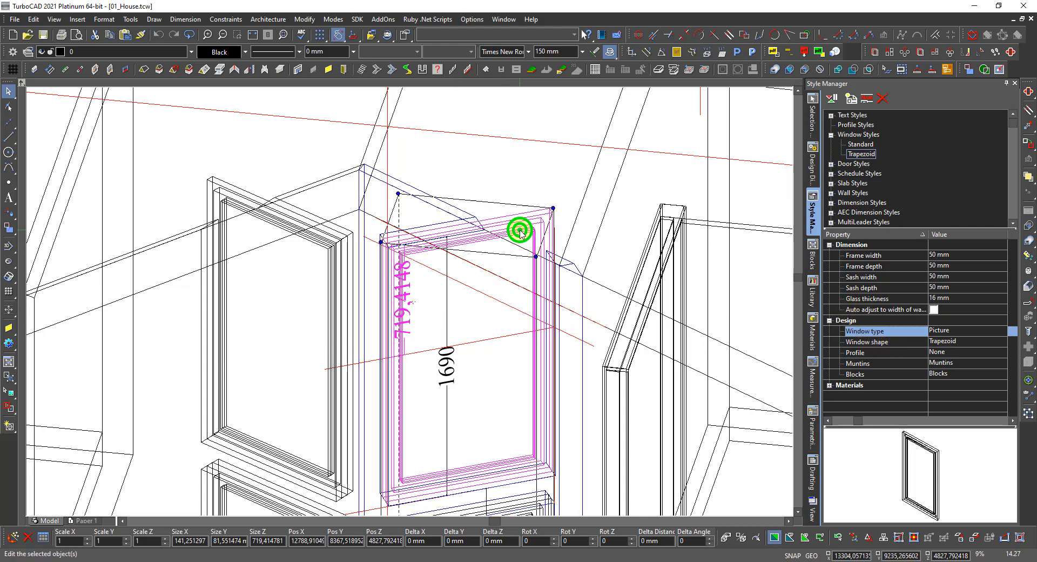
{"action": "left_click", "coordinate": [812, 122]}
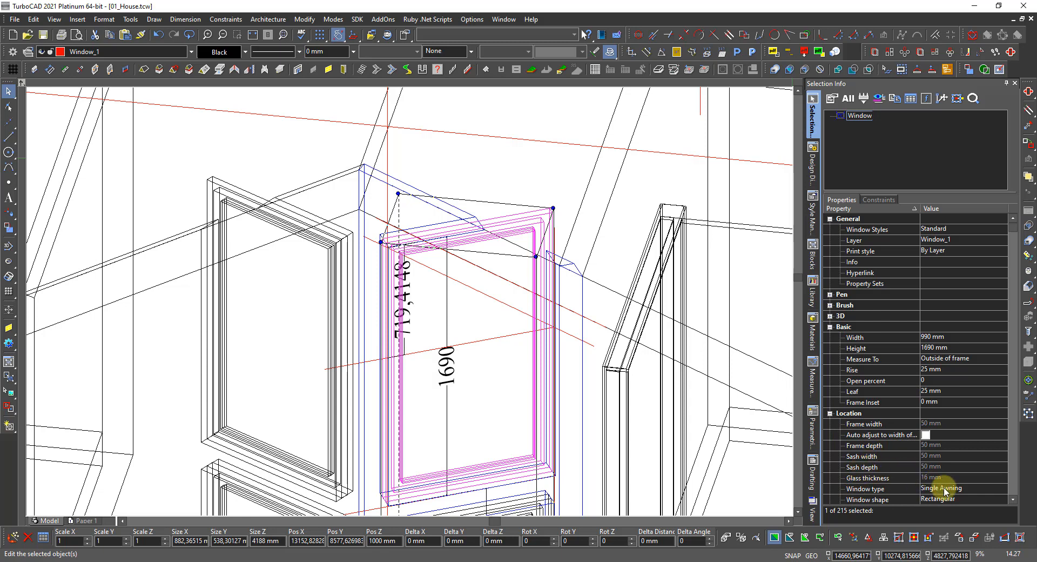
{"action": "left_click", "coordinate": [945, 489]}
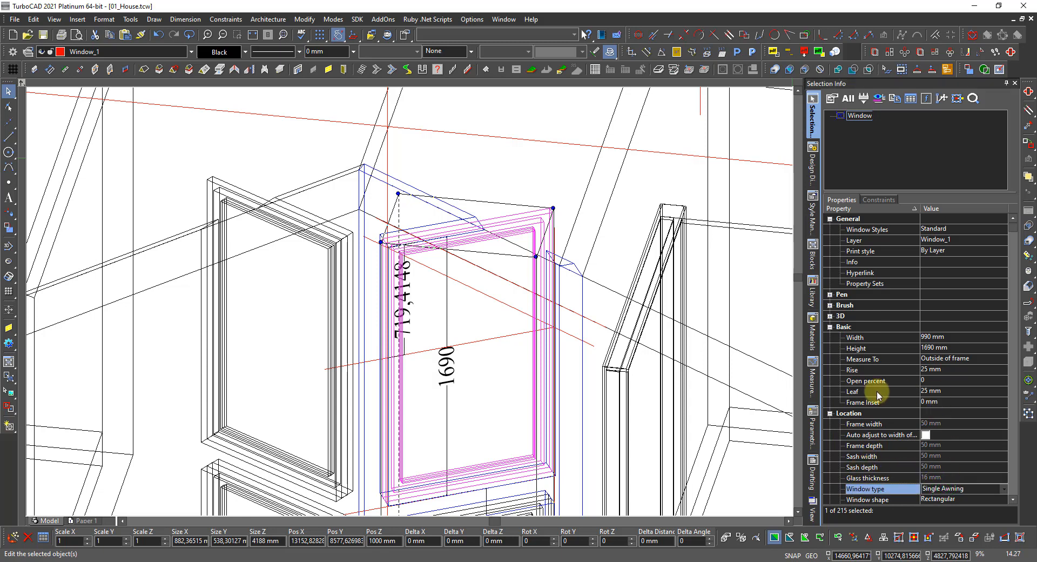
{"action": "scroll", "coordinate": [934, 400], "scroll_direction": "down", "scroll_amount": 3}
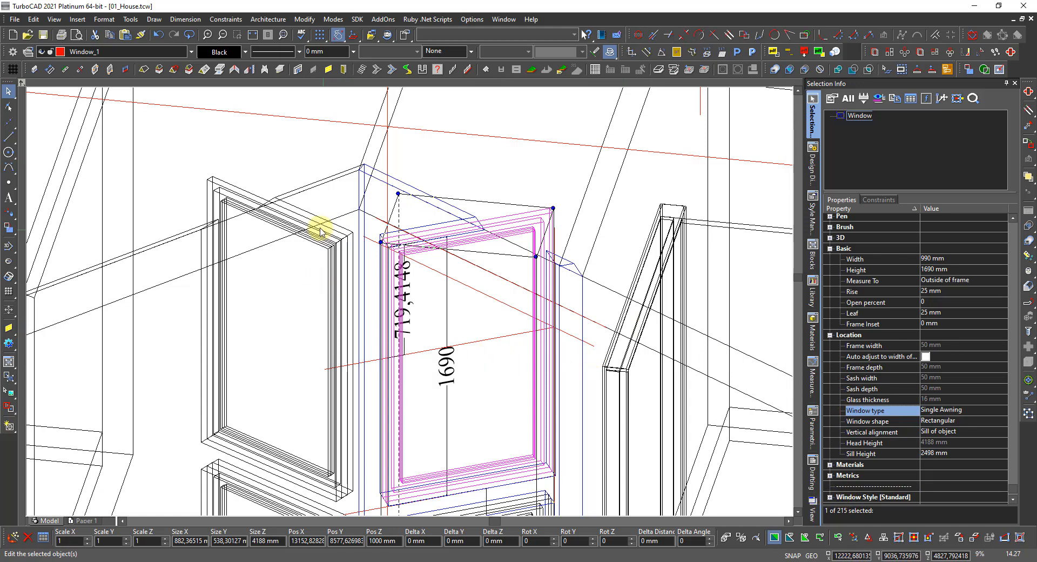
{"action": "left_click", "coordinate": [239, 192], "text": "shift"}
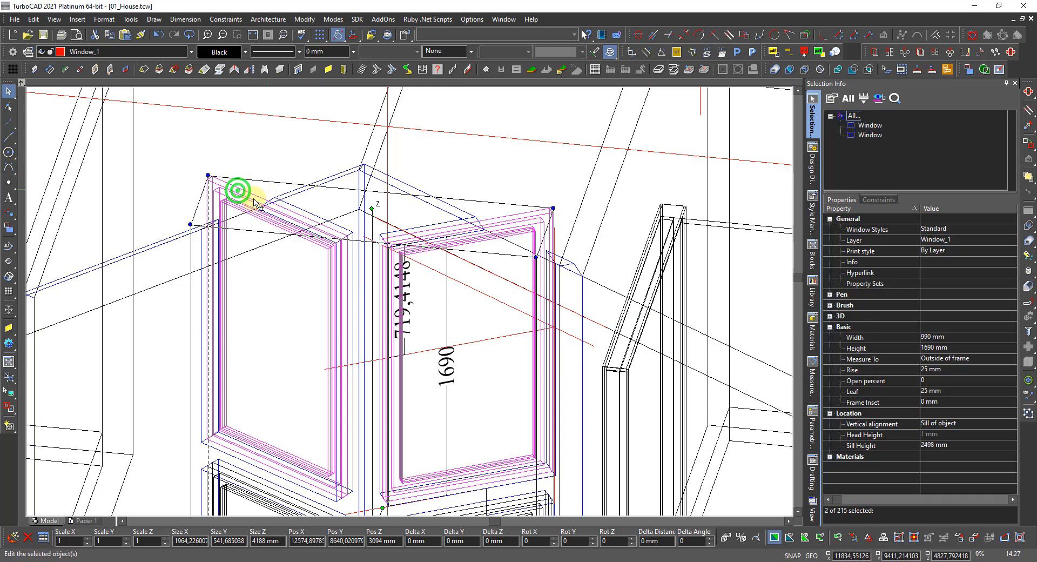
{"action": "left_click", "coordinate": [943, 231]}
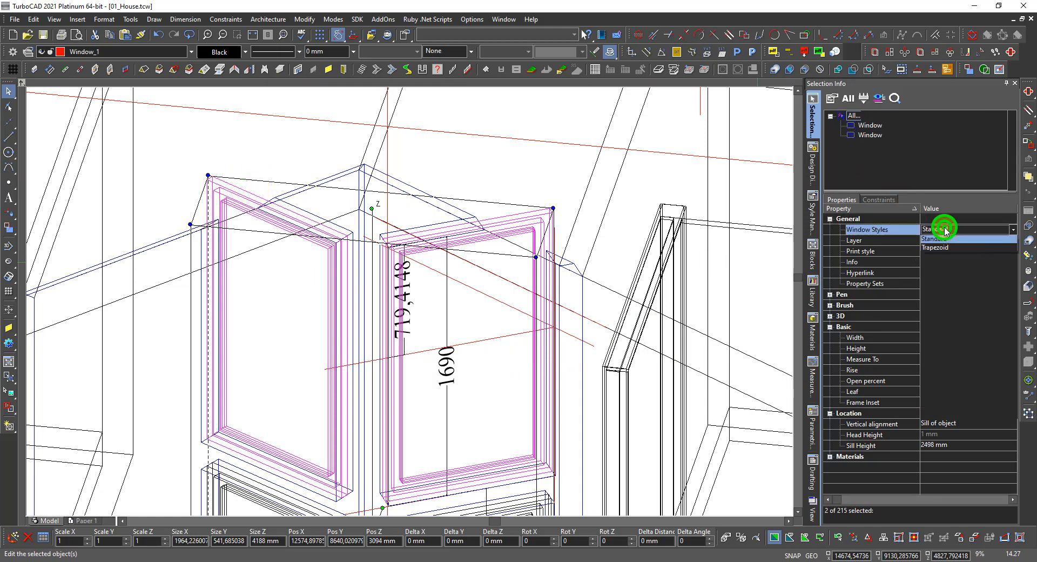
{"action": "left_click", "coordinate": [943, 249]}
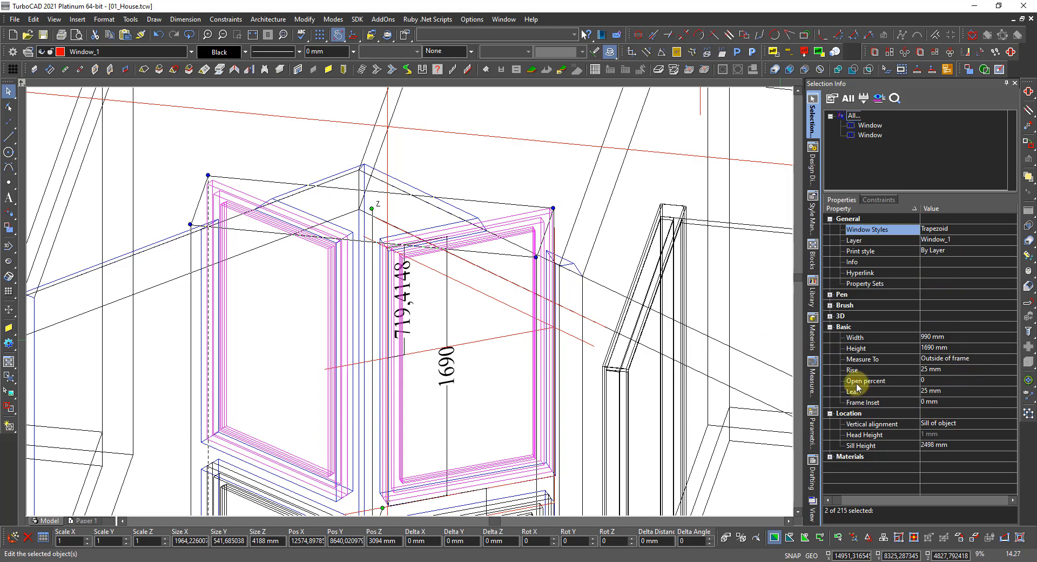
Set the rise of both upper trapezoid windows to 719,4148 mm and clear the selection.
{"action": "left_click", "coordinate": [855, 370]}
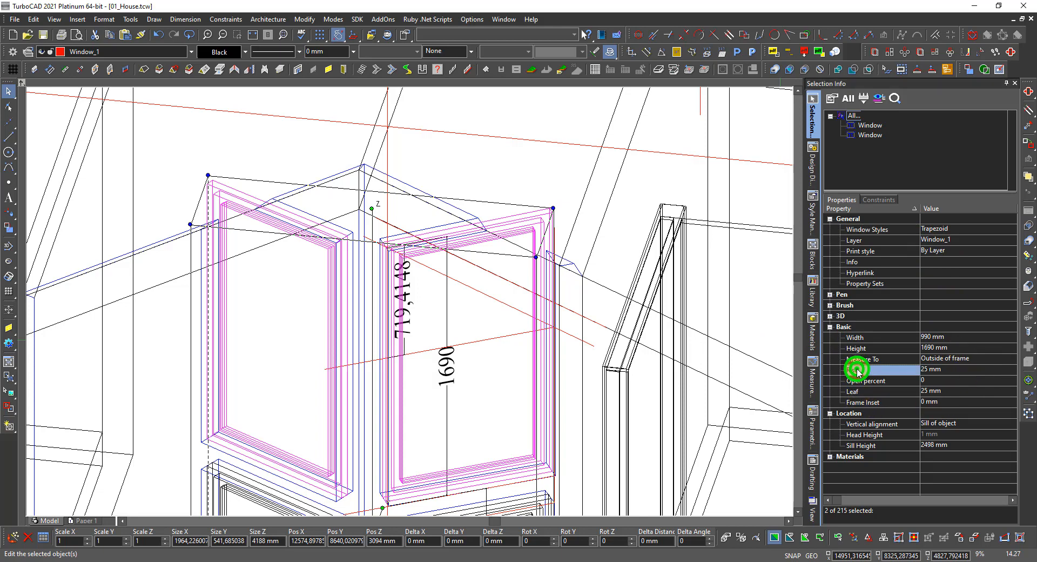
{"action": "left_click", "coordinate": [933, 371]}
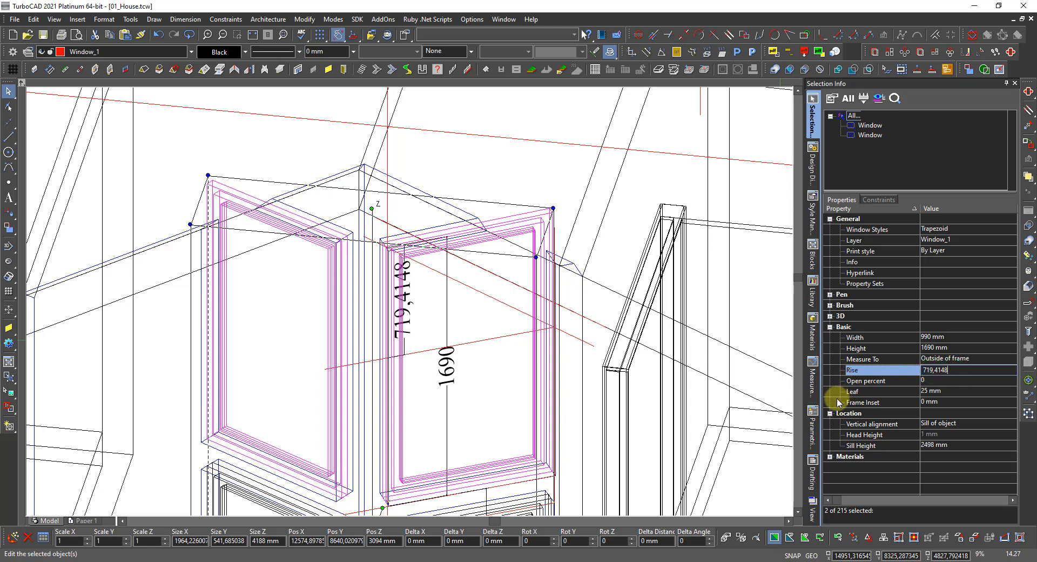
{"action": "type", "text": "719,4148"}
{"action": "key", "text": "Return"}
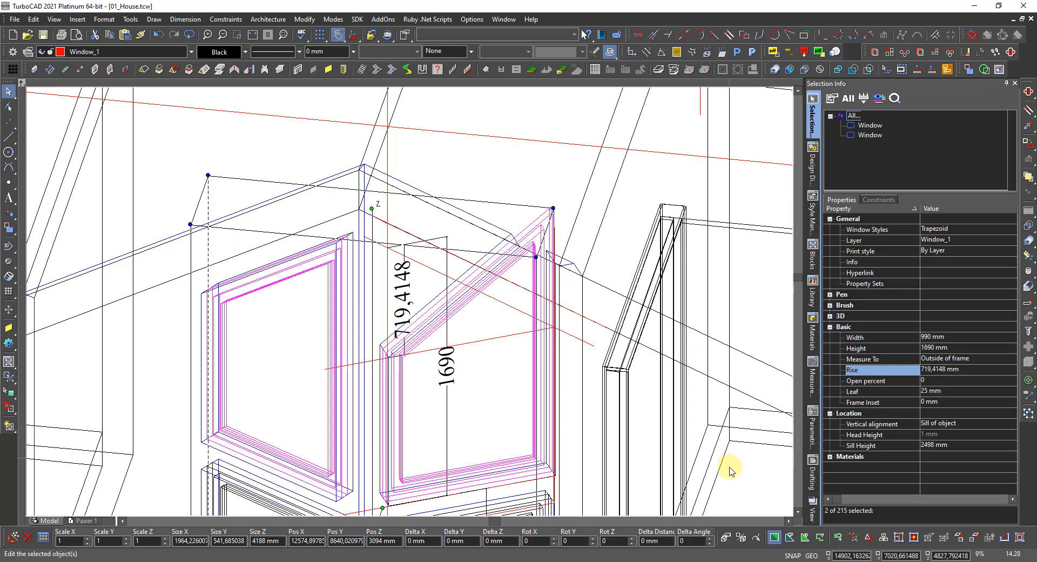
{"action": "scroll", "coordinate": [512, 502], "scroll_direction": "down", "scroll_amount": 3}
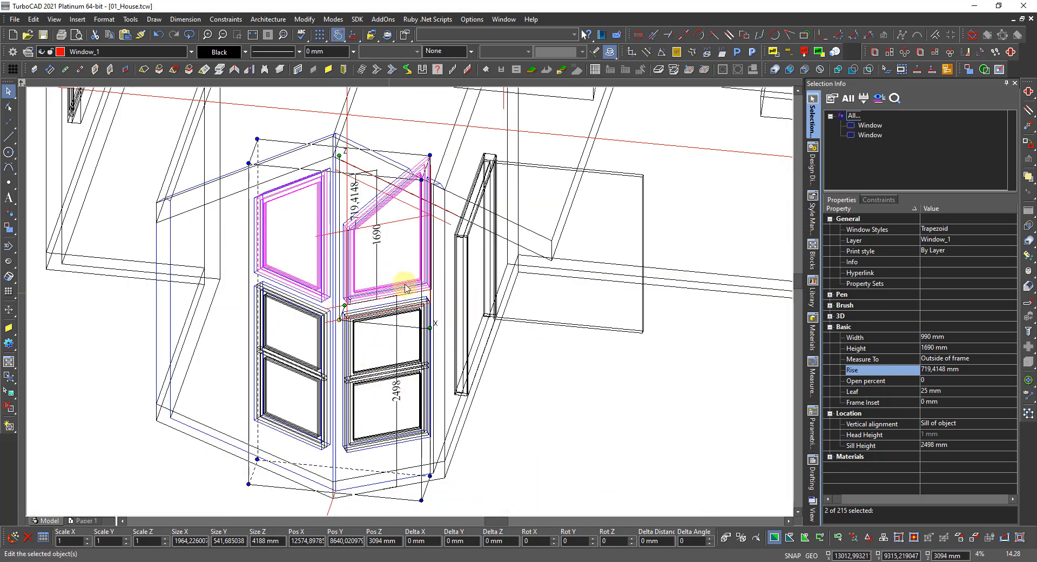
{"action": "left_click", "coordinate": [406, 342]}
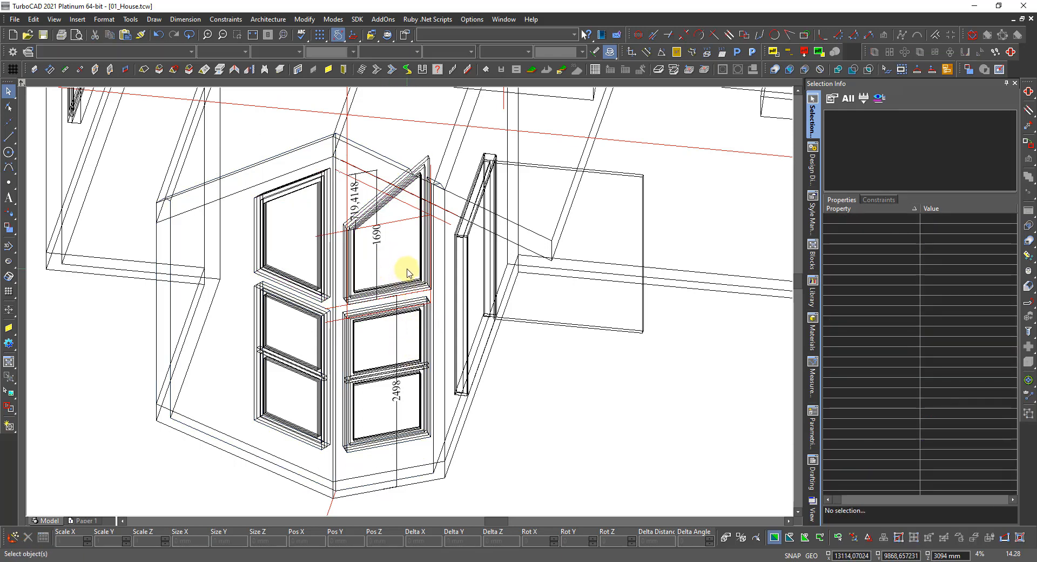
Flip the upper trapezoid window in the dimensioned bay wall right-left with the Edit Tool so its top follows the roof slope.
{"action": "right_click", "coordinate": [401, 268]}
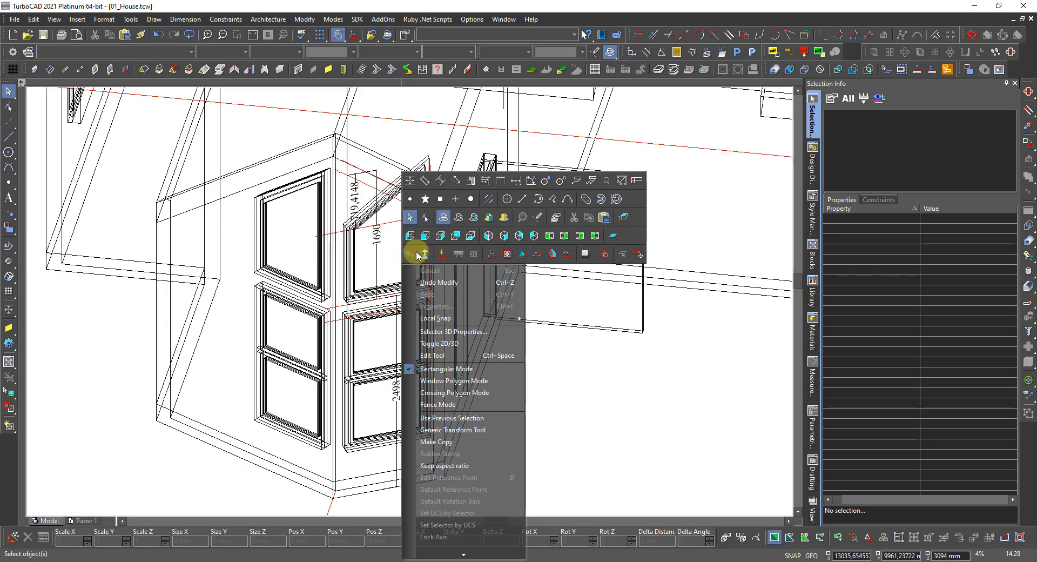
{"action": "left_click", "coordinate": [425, 218]}
{"action": "mouse_move", "coordinate": [394, 289]}
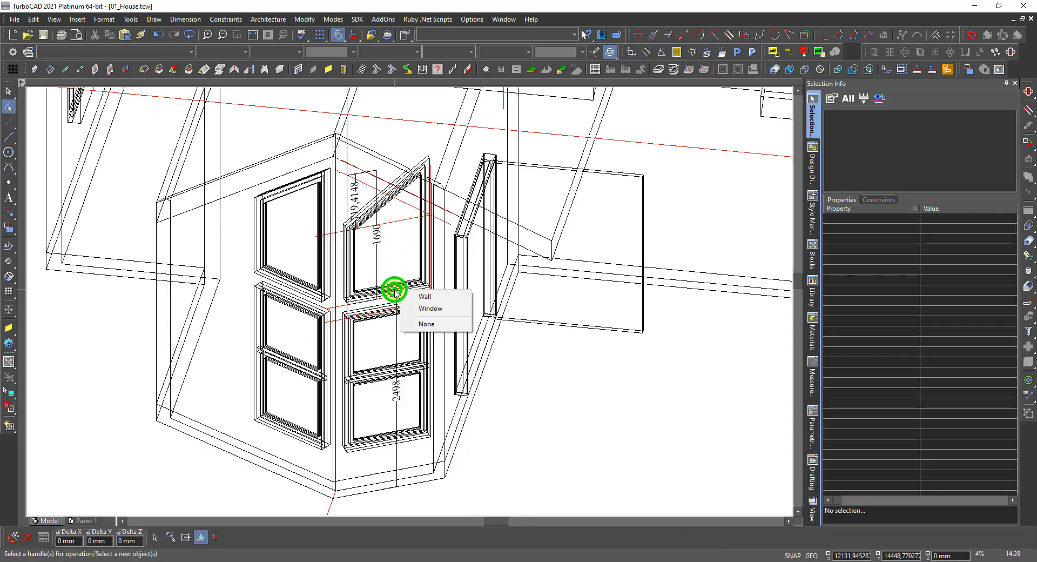
{"action": "left_click", "coordinate": [413, 313]}
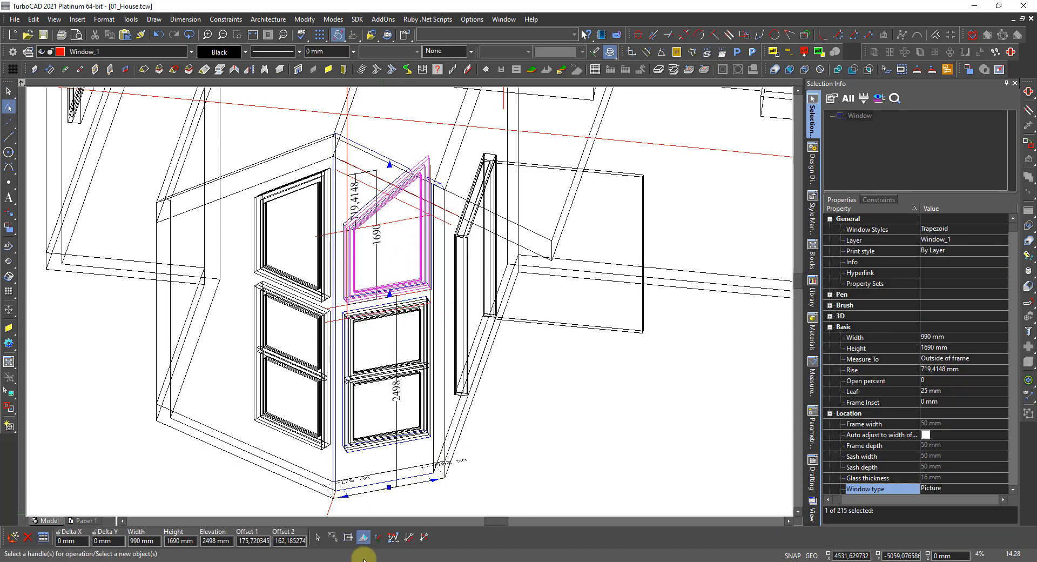
{"action": "left_click", "coordinate": [412, 539]}
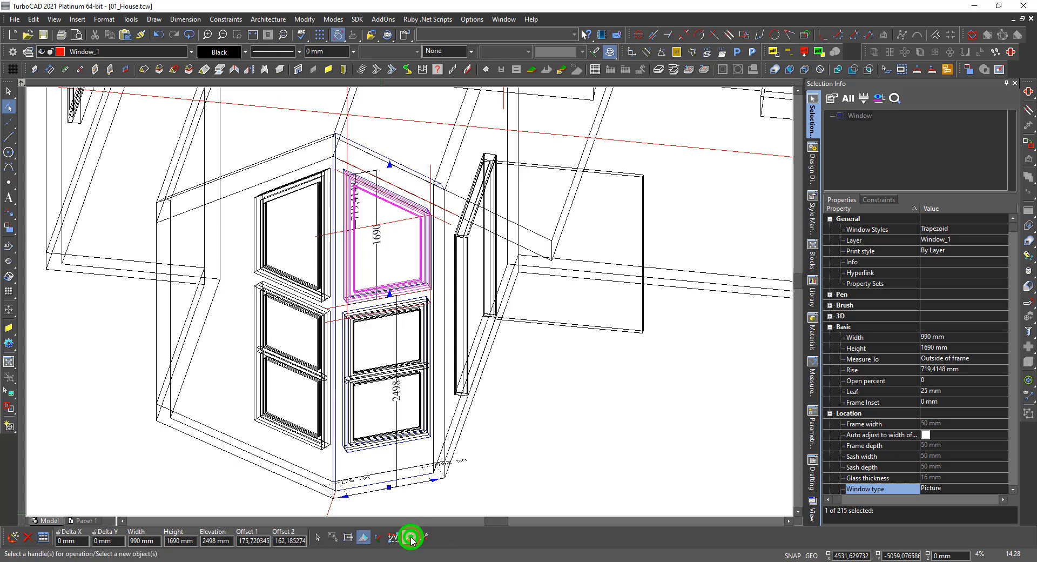
{"action": "left_click", "coordinate": [445, 469]}
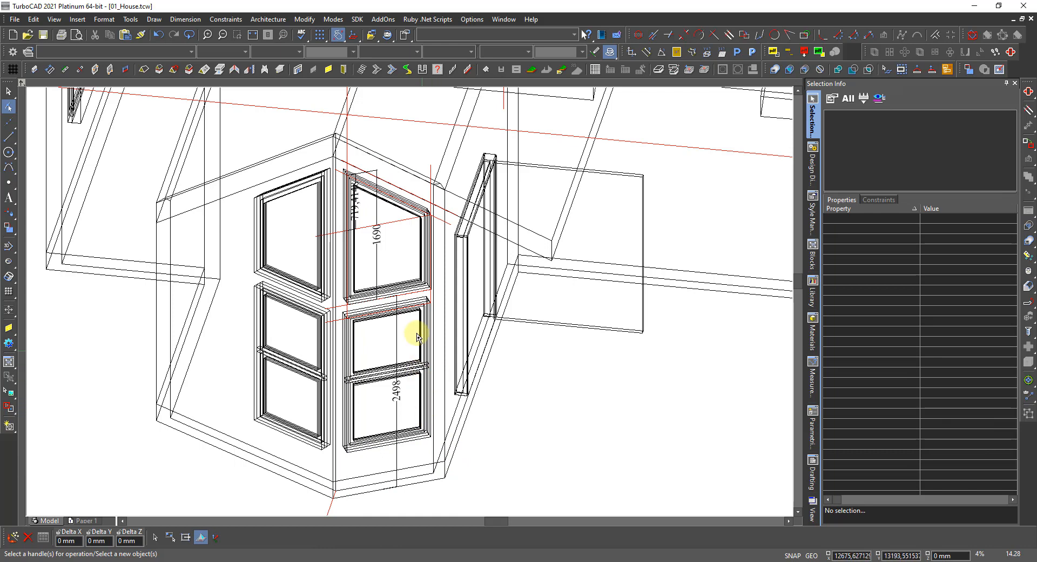
Show the house in the SE dimetric view with hidden lines suppressed and examine the bay windows against the sloped roof.
{"action": "middle_click", "coordinate": [376, 401]}
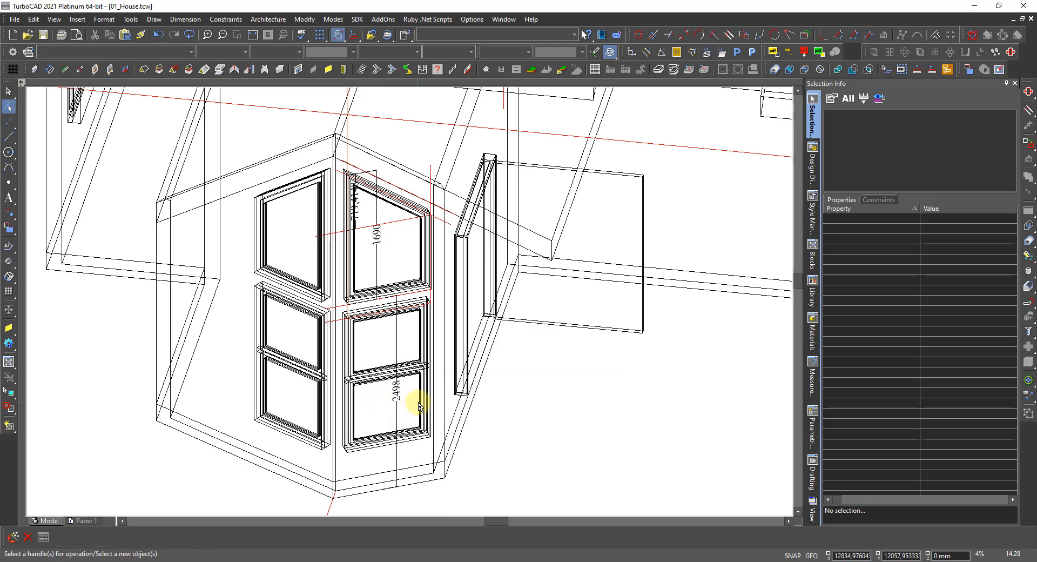
{"action": "middle_click", "coordinate": [493, 424]}
{"action": "right_click", "coordinate": [493, 425]}
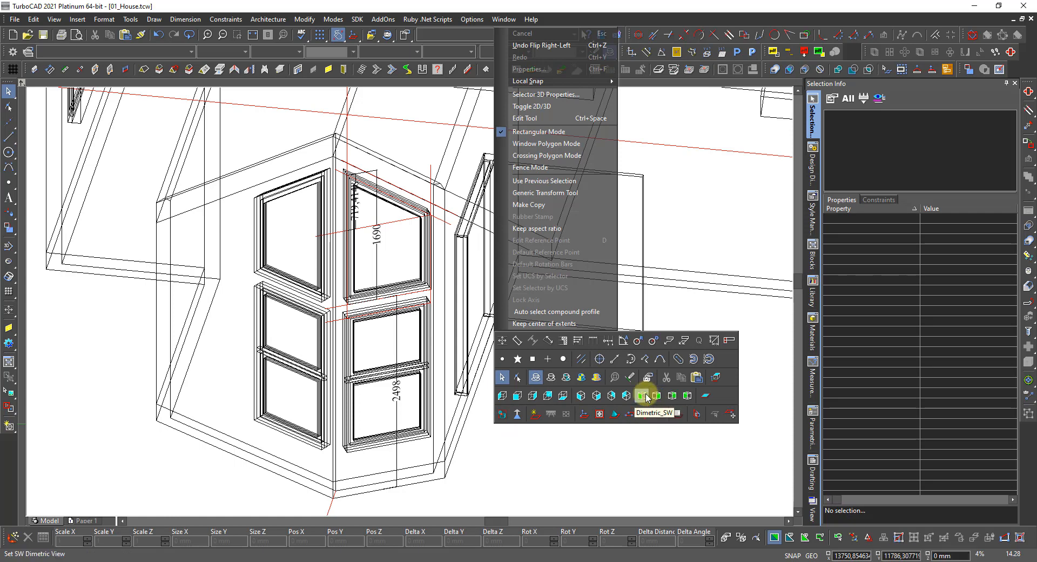
{"action": "left_click", "coordinate": [648, 398]}
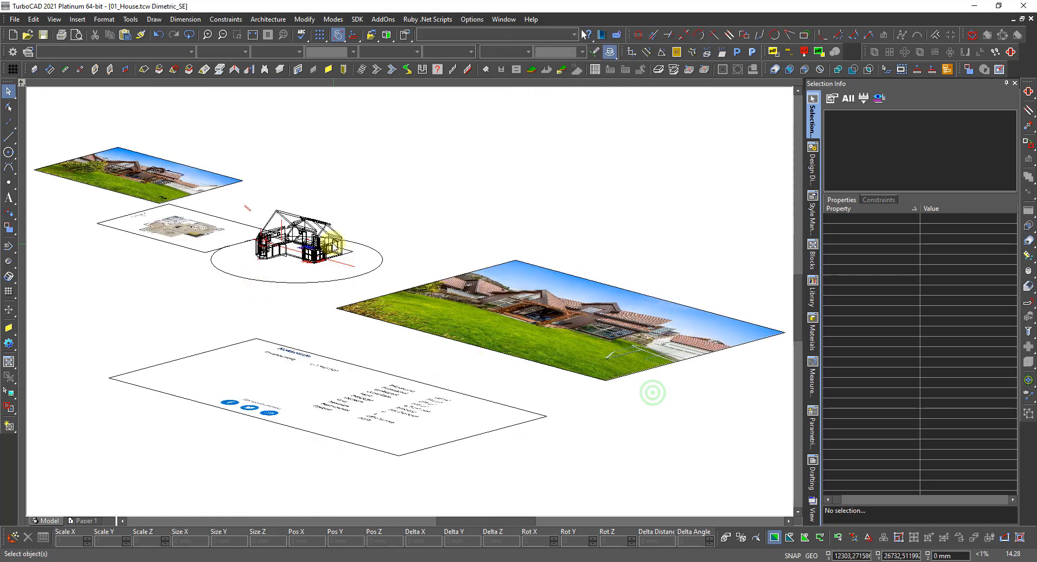
{"action": "scroll", "coordinate": [299, 236], "scroll_direction": "up", "scroll_amount": 5}
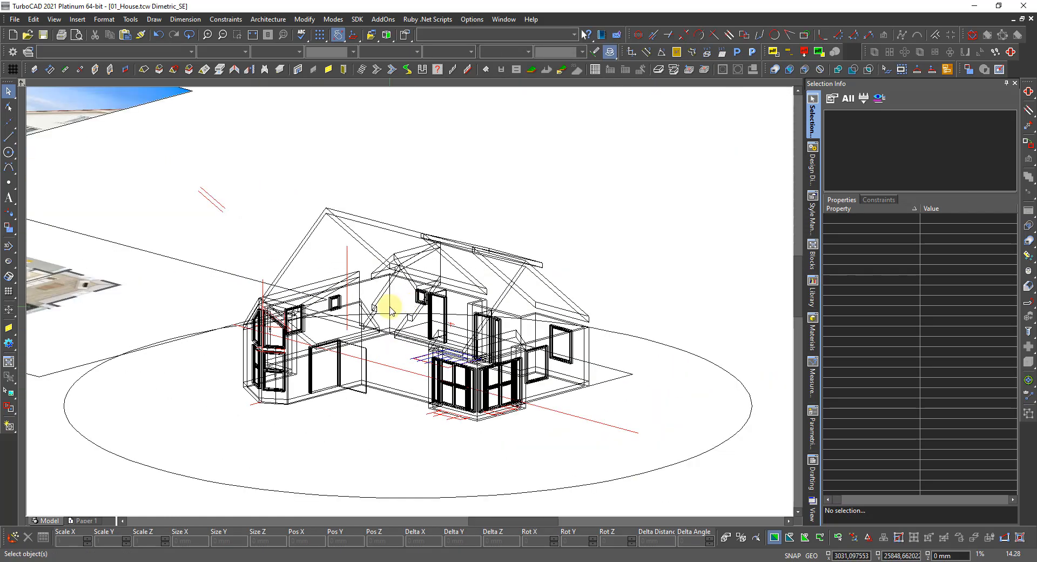
{"action": "right_click", "coordinate": [392, 309]}
{"action": "left_click", "coordinate": [444, 262]}
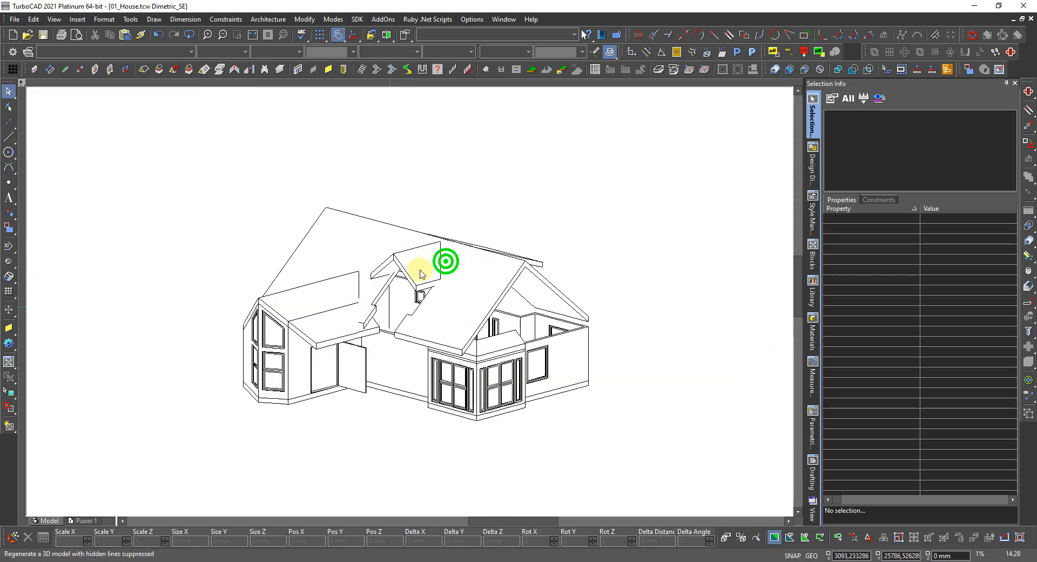
{"action": "scroll", "coordinate": [273, 347], "scroll_direction": "up", "scroll_amount": 3}
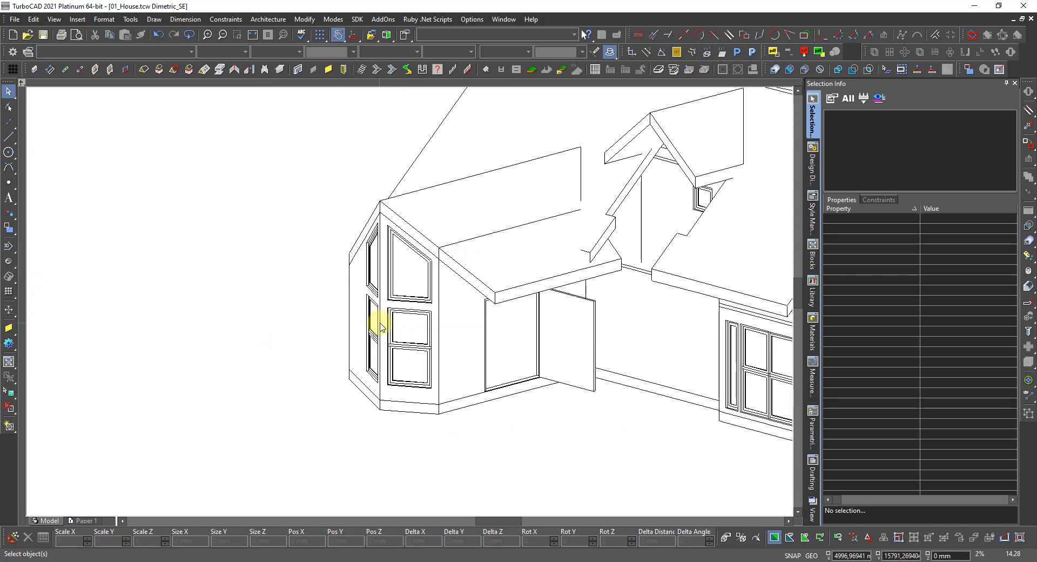
{"action": "scroll", "coordinate": [379, 327], "scroll_direction": "down", "scroll_amount": 3}
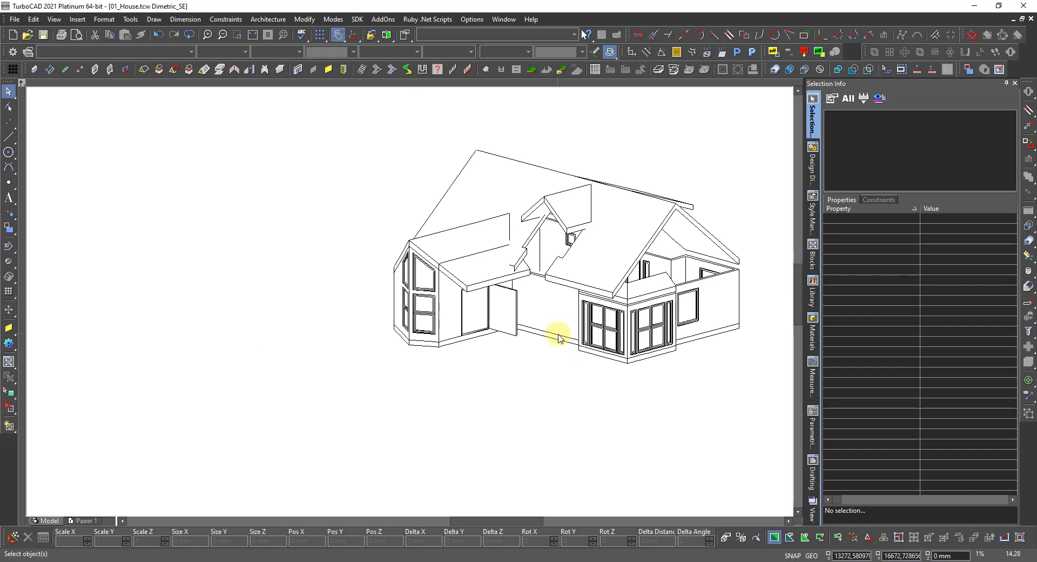
{"action": "middle_click_drag", "start_coordinate": [461, 326], "coordinate": [647, 334], "text": "shift"}
{"action": "middle_click_drag", "start_coordinate": [303, 326], "coordinate": [102, 317], "text": "shift"}
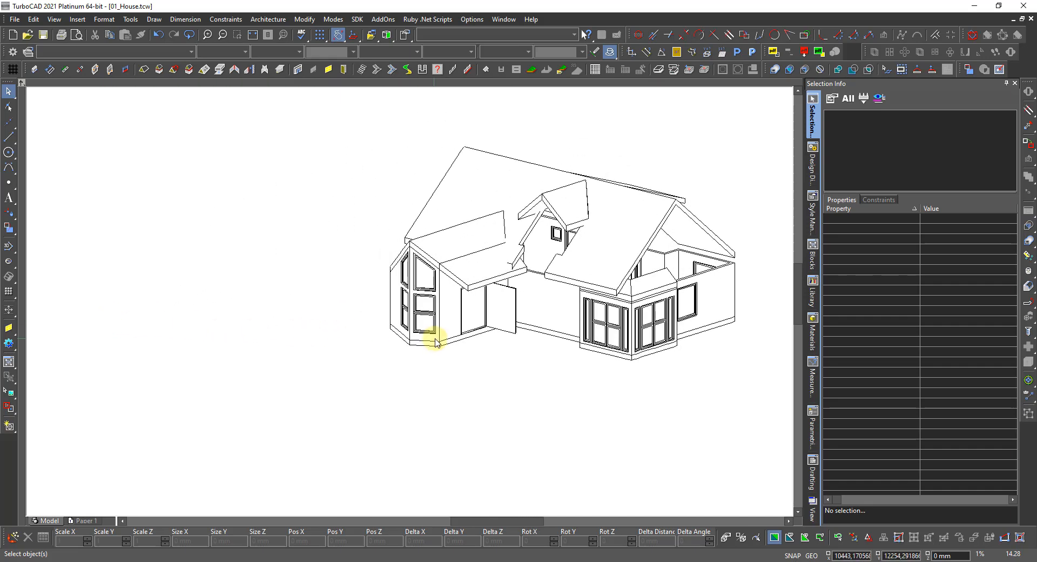
Examine the stacked bay windows and the sloped tops of the trapezoids against the roof edge up close.
{"action": "middle_click_drag", "start_coordinate": [433, 340], "coordinate": [400, 339], "text": "shift"}
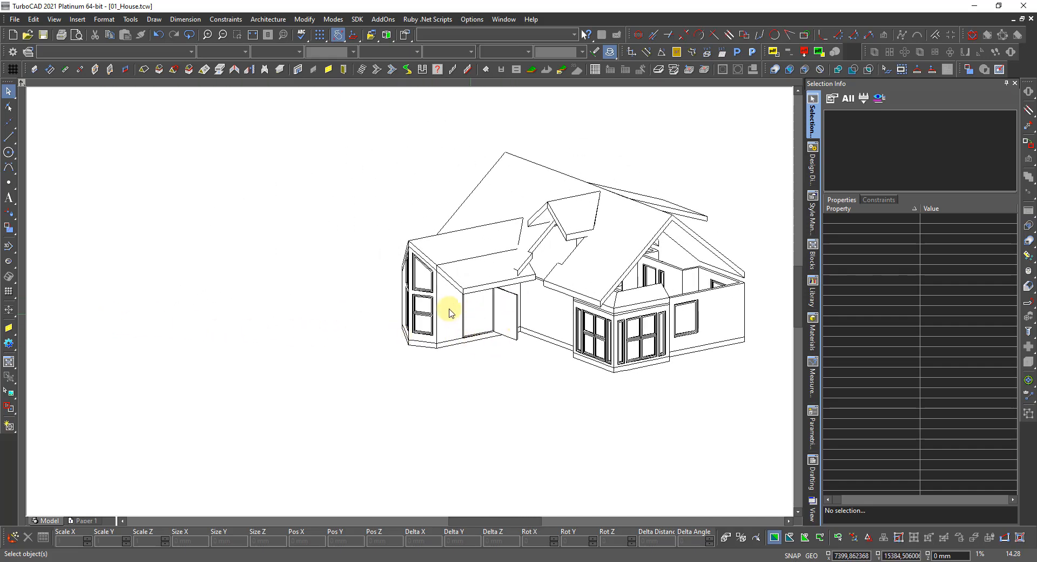
{"action": "scroll", "coordinate": [435, 302], "scroll_direction": "up", "scroll_amount": 3}
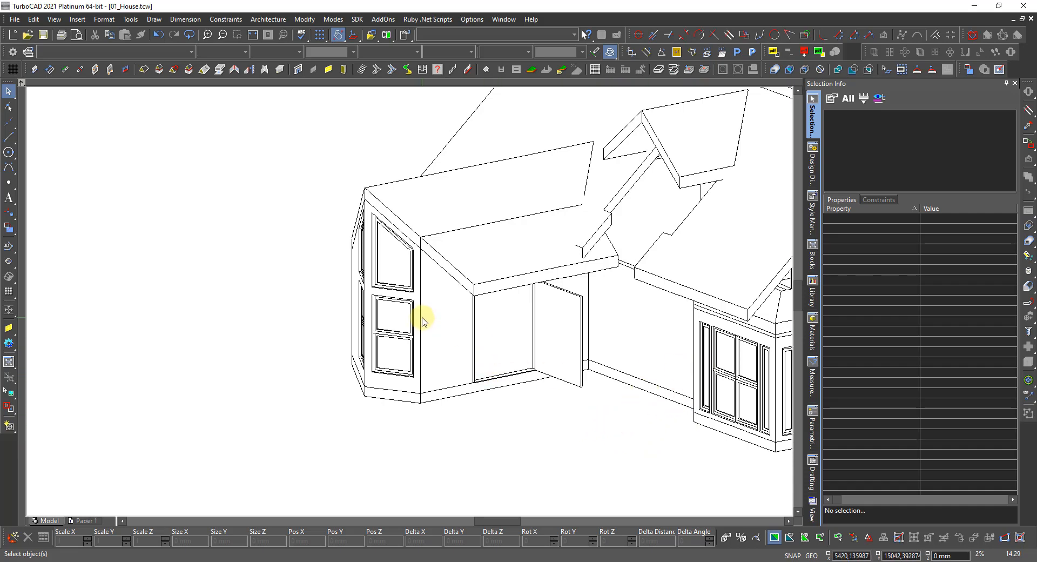
{"action": "scroll", "coordinate": [422, 321], "scroll_direction": "up", "scroll_amount": 2}
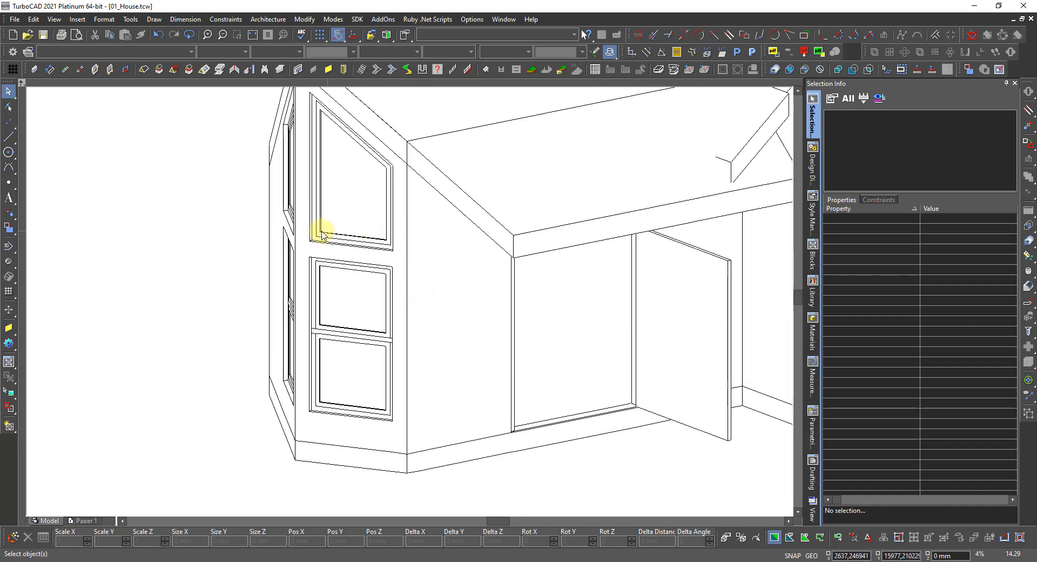
{"action": "scroll", "coordinate": [328, 244], "scroll_direction": "up", "scroll_amount": 2}
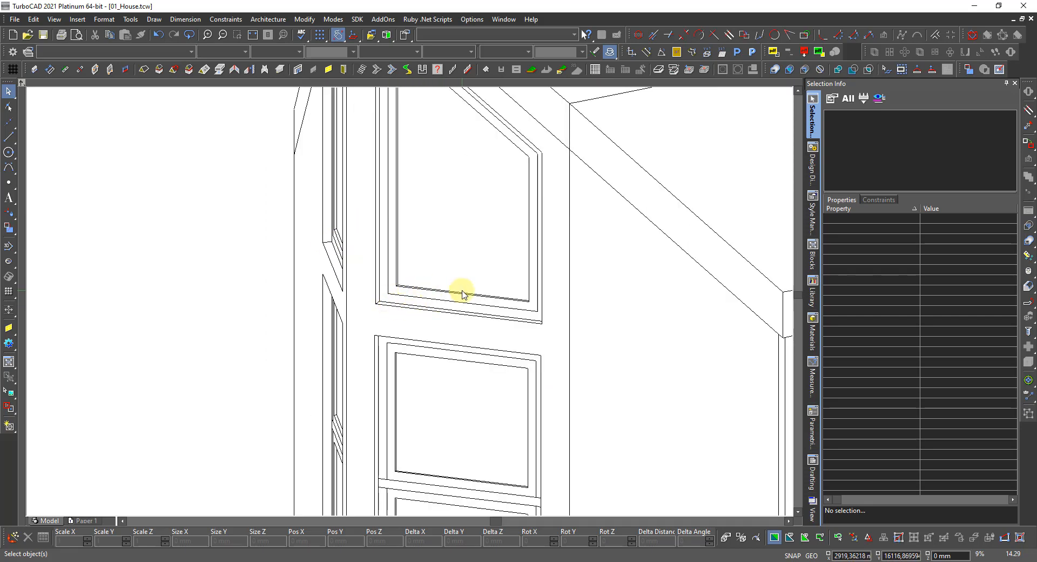
{"action": "scroll", "coordinate": [411, 305], "scroll_direction": "down", "scroll_amount": 4}
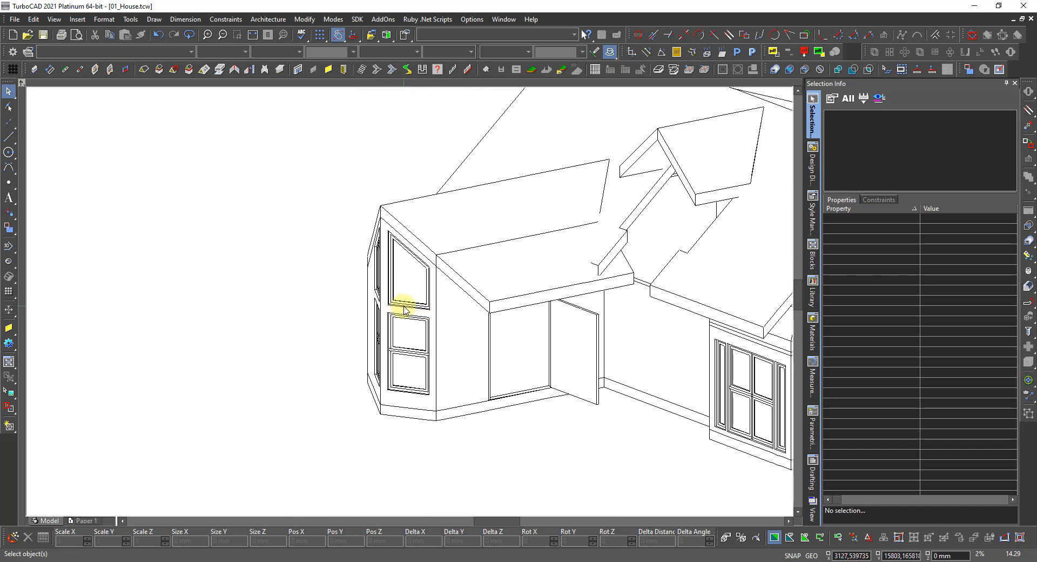
{"action": "scroll", "coordinate": [405, 308], "scroll_direction": "up", "scroll_amount": 2}
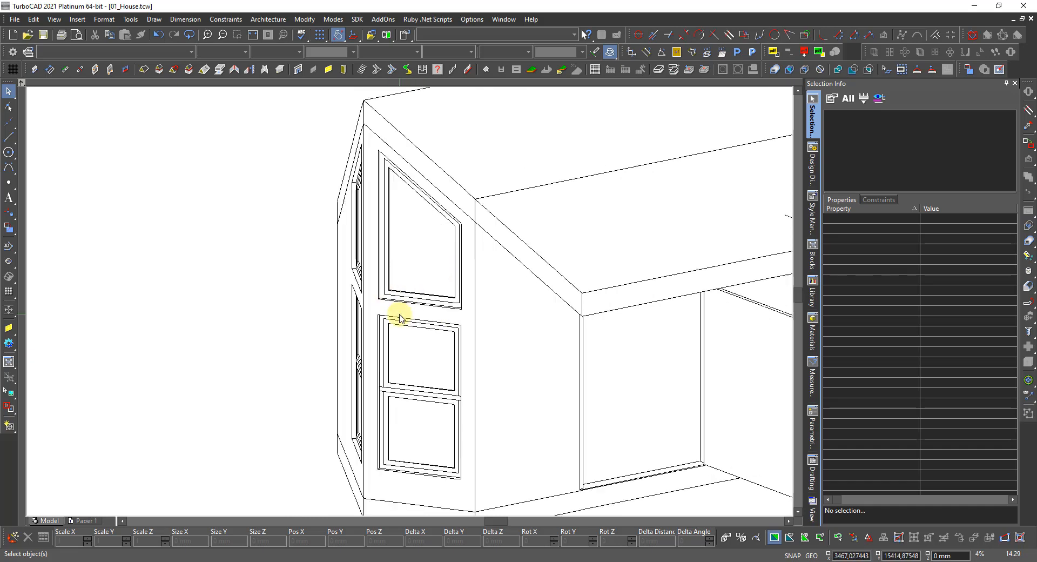
{"action": "scroll", "coordinate": [400, 318], "scroll_direction": "down", "scroll_amount": 3}
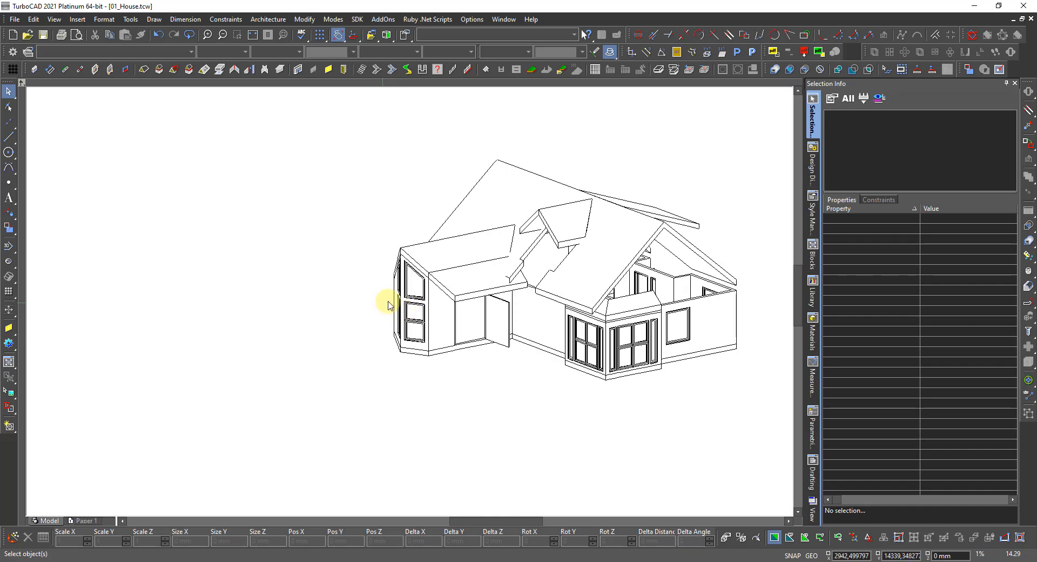
View the house from the opposite side and examine the small square window and the larger window in the long side wall.
{"action": "middle_click_drag", "start_coordinate": [348, 313], "coordinate": [600, 324]}
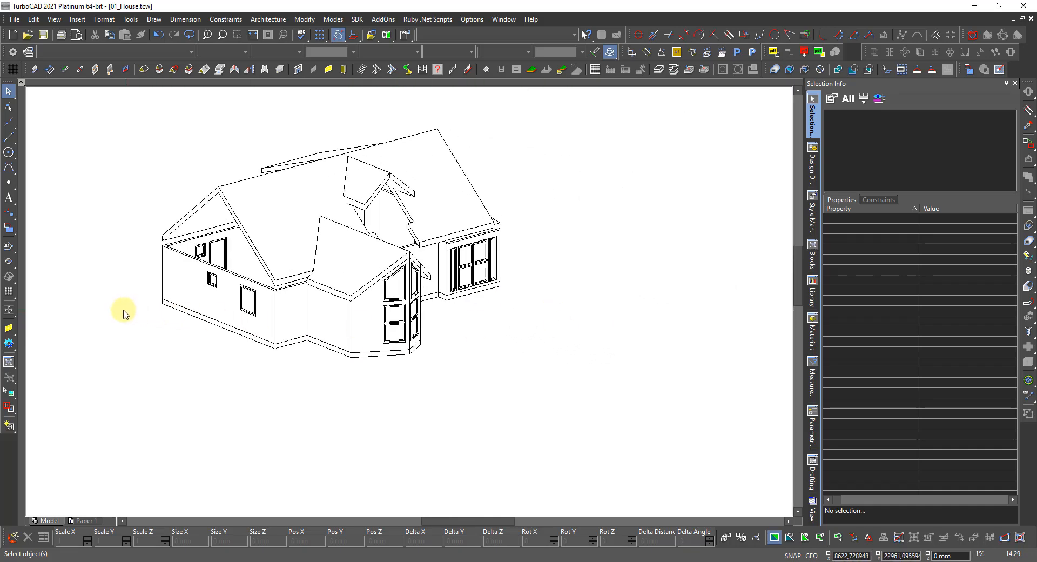
{"action": "middle_click_drag", "start_coordinate": [221, 290], "coordinate": [258, 290]}
{"action": "scroll", "coordinate": [272, 298], "scroll_direction": "up", "scroll_amount": 3}
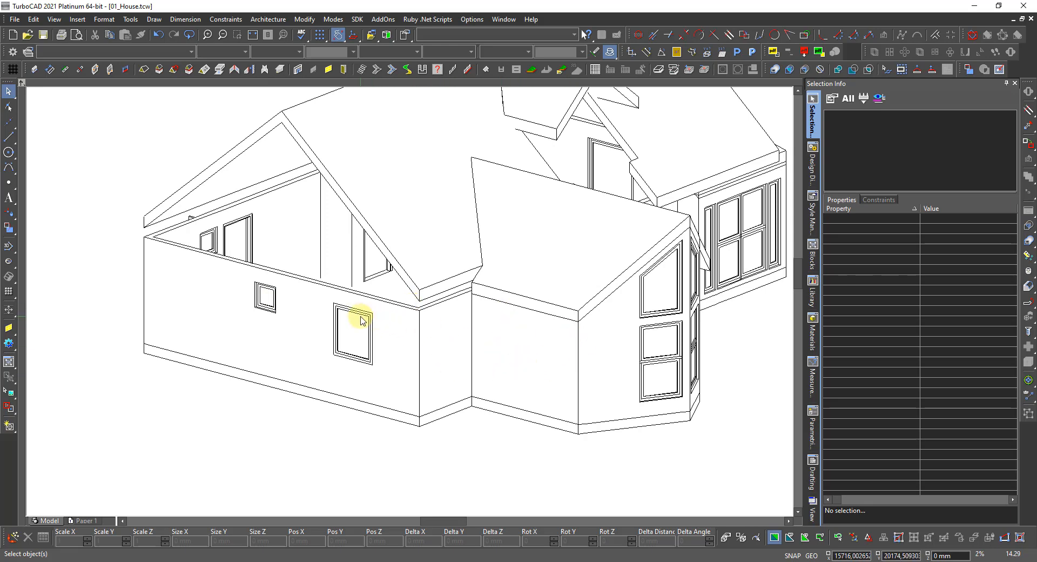
{"action": "scroll", "coordinate": [362, 319], "scroll_direction": "up", "scroll_amount": 3}
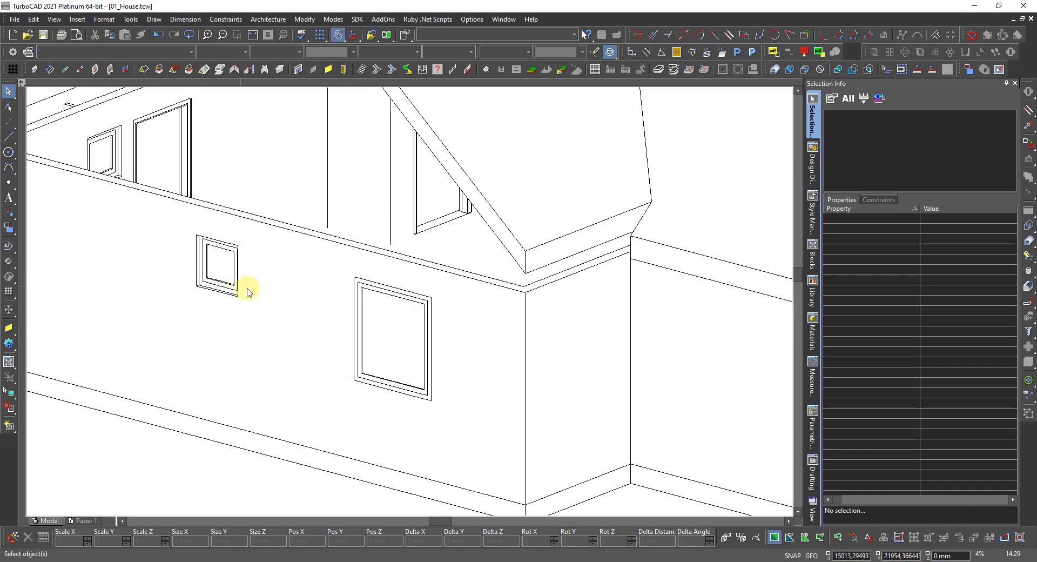
{"action": "scroll", "coordinate": [207, 286], "scroll_direction": "up", "scroll_amount": 3}
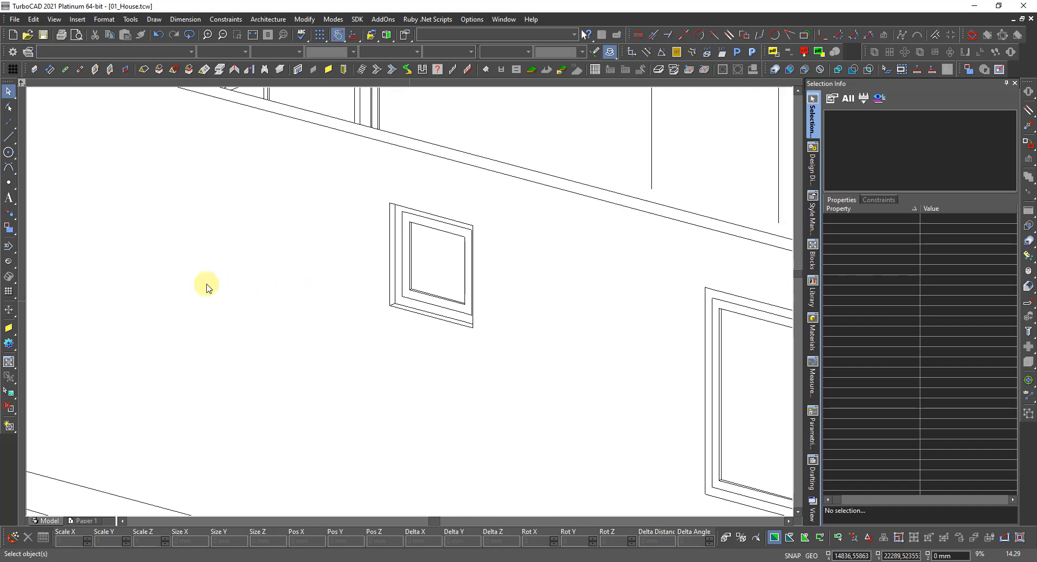
{"action": "scroll", "coordinate": [414, 304], "scroll_direction": "down", "scroll_amount": 4}
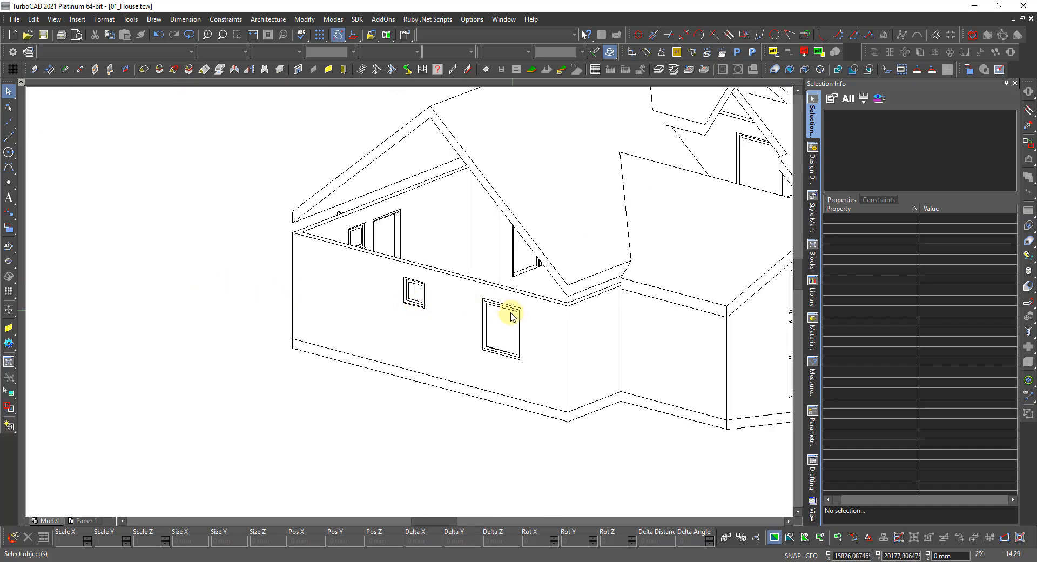
{"action": "scroll", "coordinate": [507, 315], "scroll_direction": "up", "scroll_amount": 2}
{"action": "scroll", "coordinate": [414, 301], "scroll_direction": "down", "scroll_amount": 3}
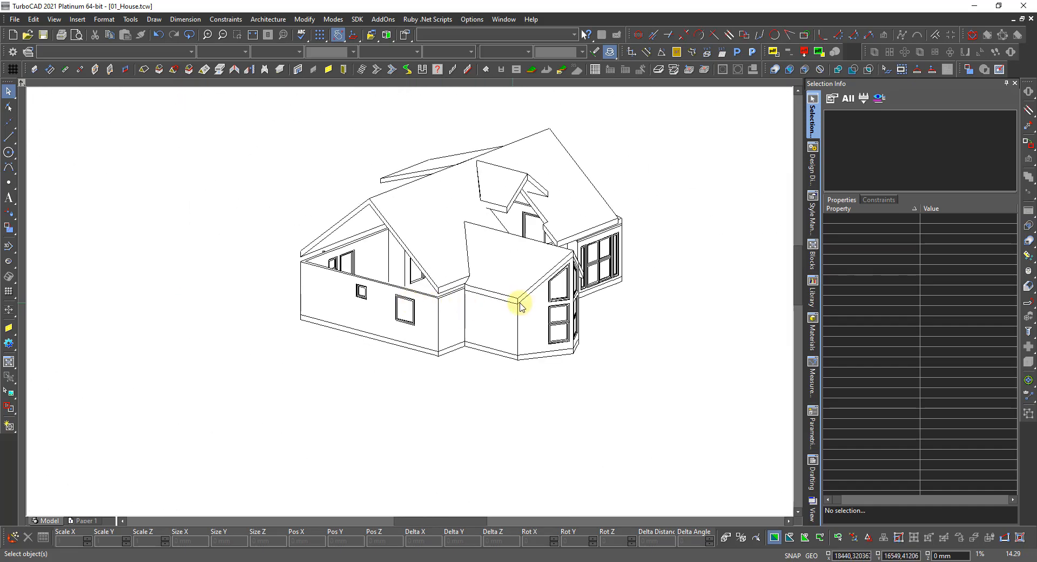
Compare the bay's trapezoid windows with the side wall windows and review the whole house from this side.
{"action": "scroll", "coordinate": [551, 296], "scroll_direction": "up", "scroll_amount": 2}
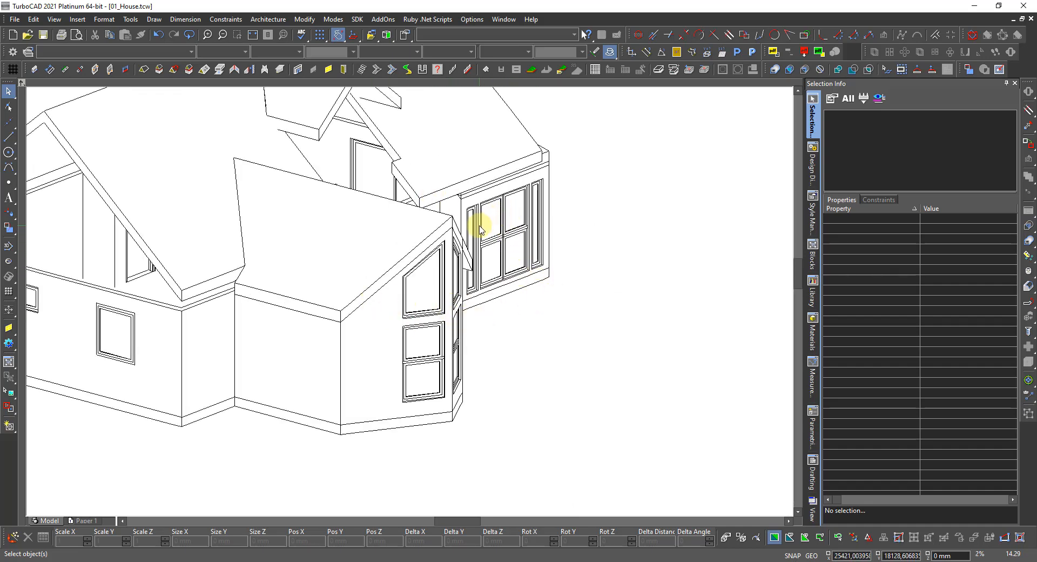
{"action": "scroll", "coordinate": [371, 252], "scroll_direction": "down", "scroll_amount": 2}
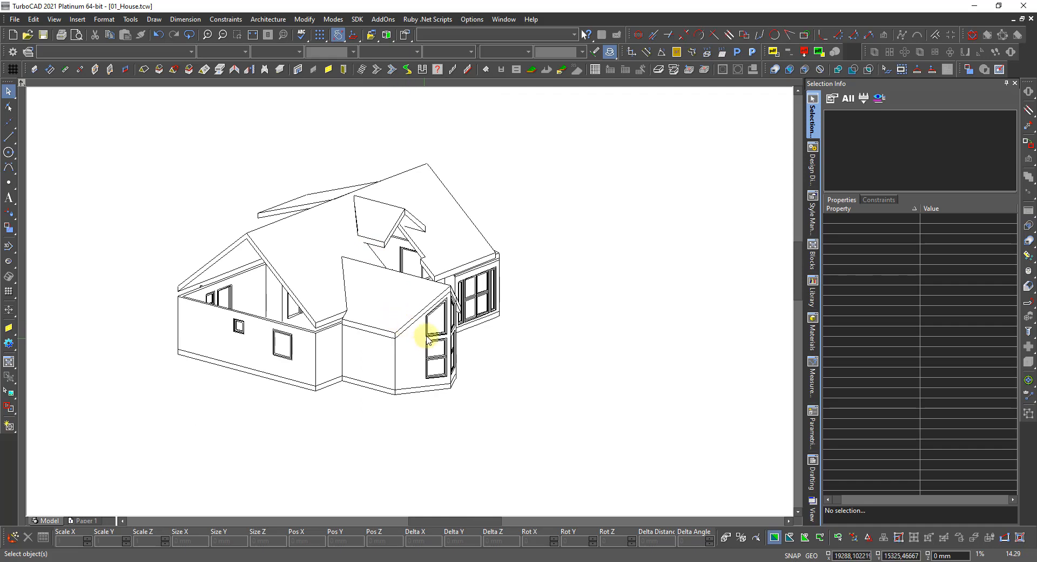
{"action": "scroll", "coordinate": [413, 316], "scroll_direction": "up", "scroll_amount": 2}
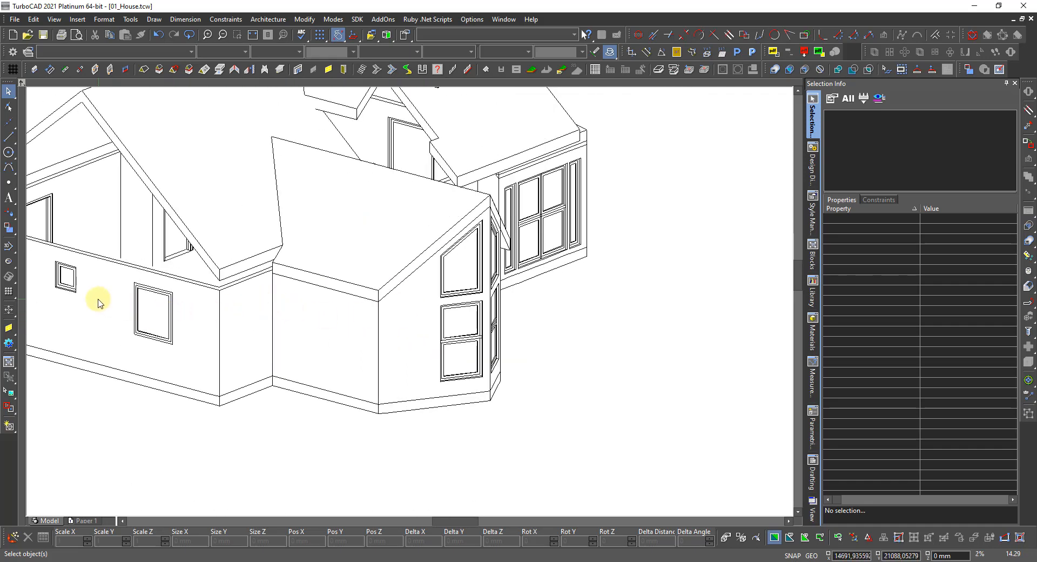
{"action": "scroll", "coordinate": [71, 284], "scroll_direction": "up", "scroll_amount": 3}
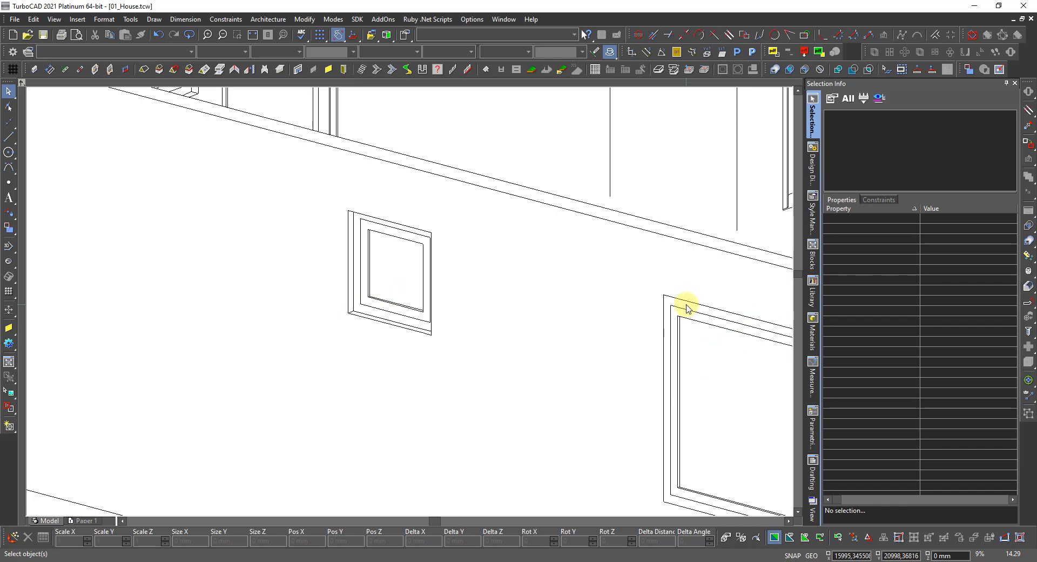
{"action": "scroll", "coordinate": [352, 317], "scroll_direction": "down", "scroll_amount": 2}
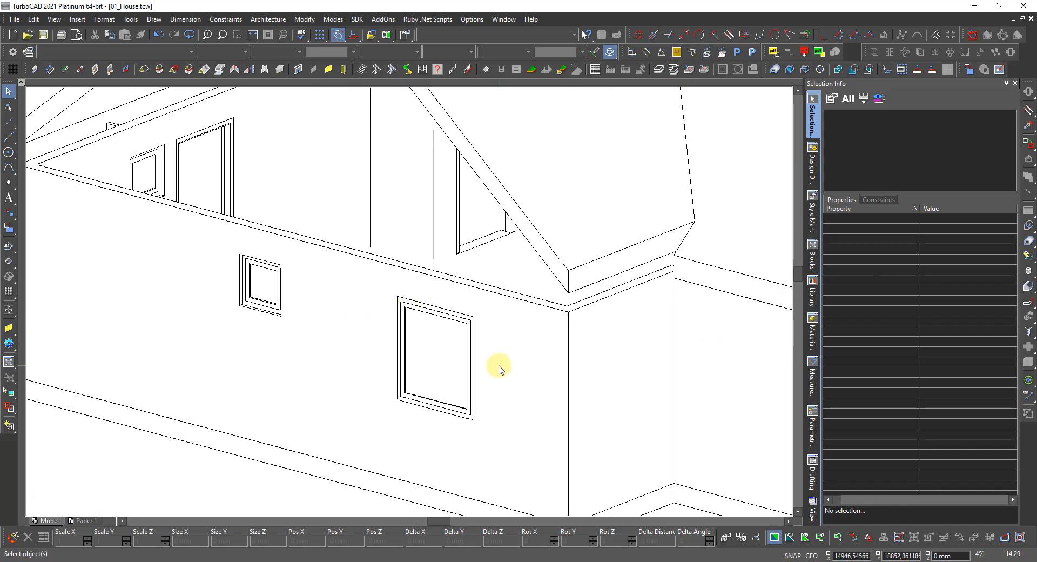
{"action": "scroll", "coordinate": [498, 363], "scroll_direction": "down", "scroll_amount": 1}
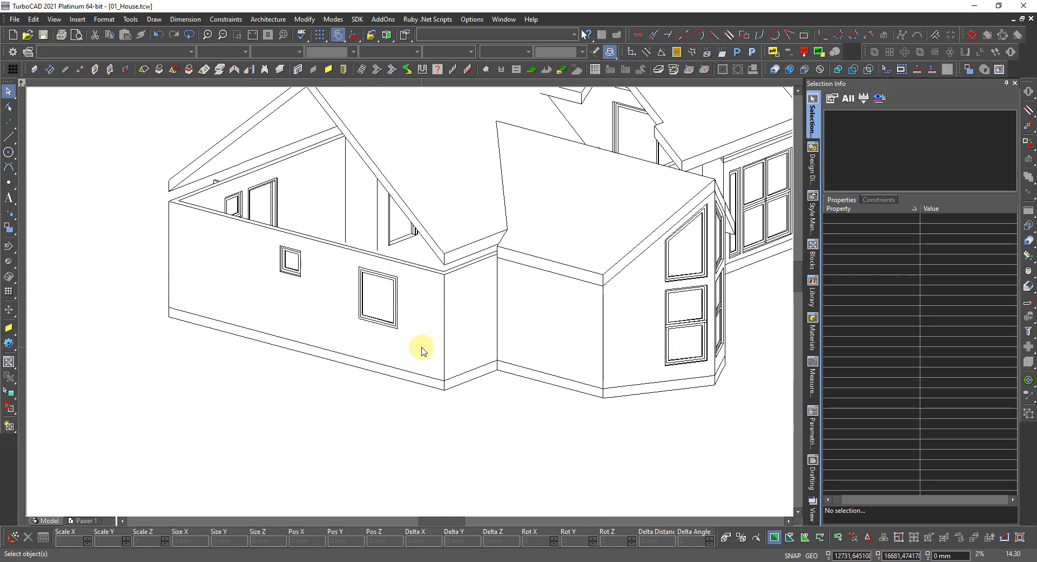
{"action": "scroll", "coordinate": [447, 409], "scroll_direction": "down", "scroll_amount": 2}
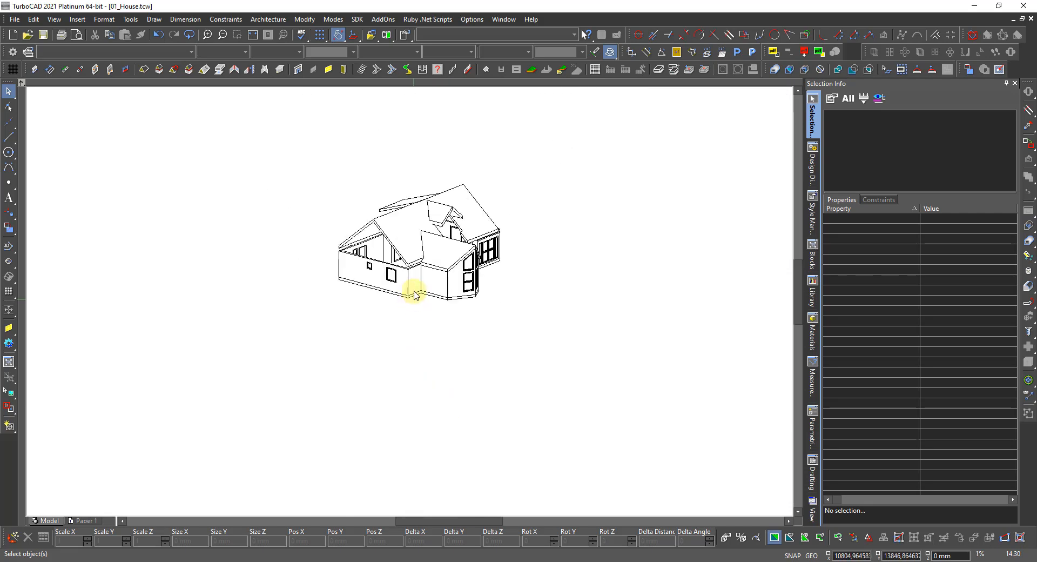
{"action": "scroll", "coordinate": [476, 267], "scroll_direction": "up", "scroll_amount": 2}
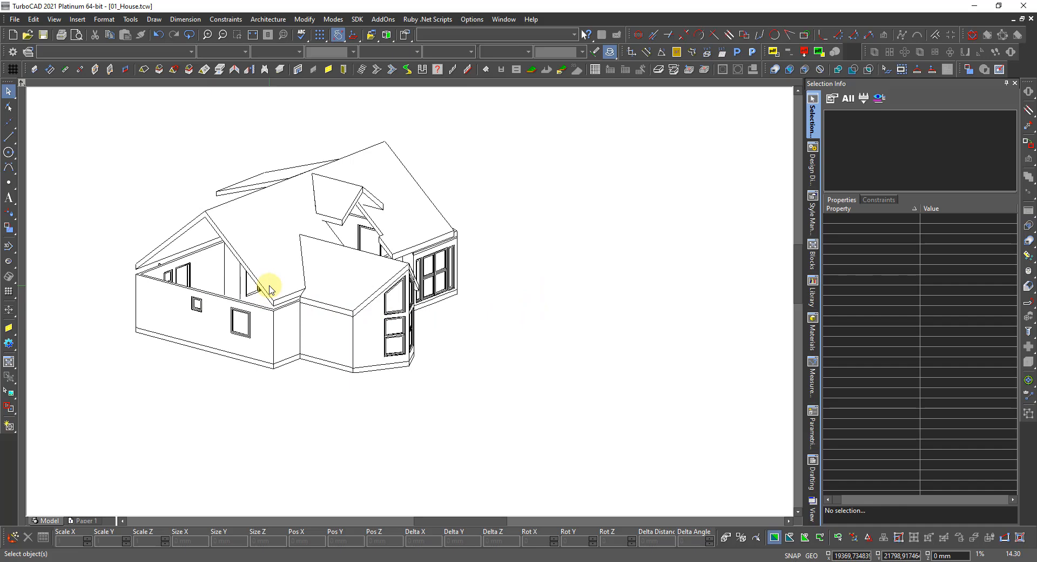
{"action": "scroll", "coordinate": [269, 289], "scroll_direction": "up", "scroll_amount": 2}
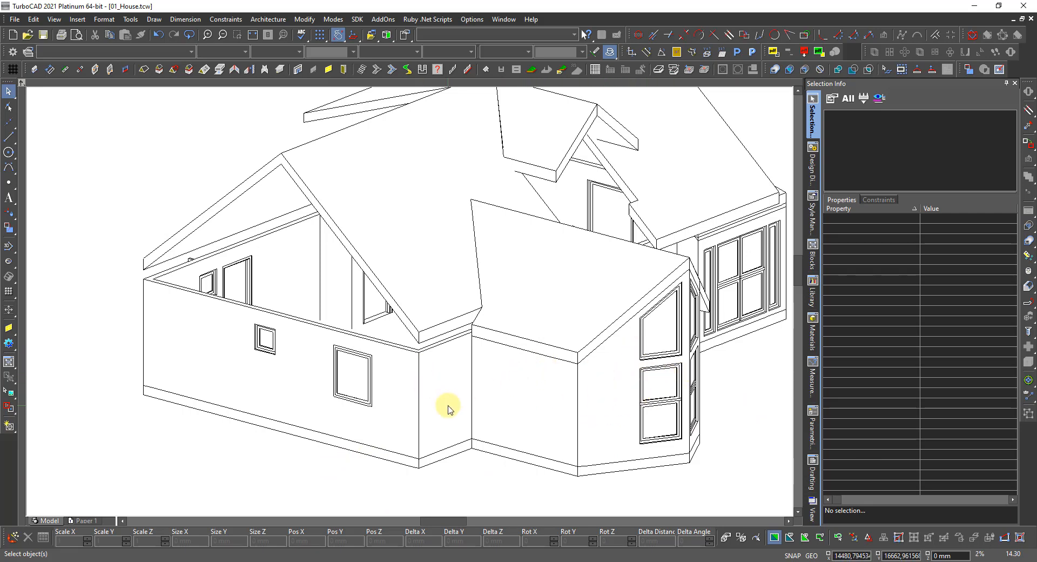
{"action": "scroll", "coordinate": [479, 387], "scroll_direction": "down", "scroll_amount": 3}
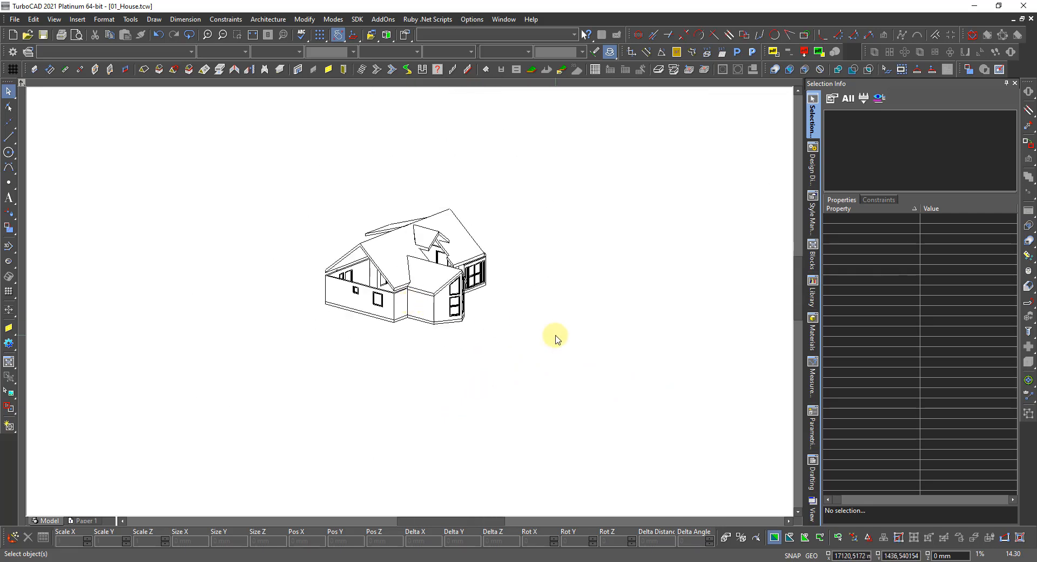
Switch the house display to wireframe and show the drawing in the World Plan view.
{"action": "right_click", "coordinate": [555, 337]}
{"action": "left_click", "coordinate": [597, 288]}
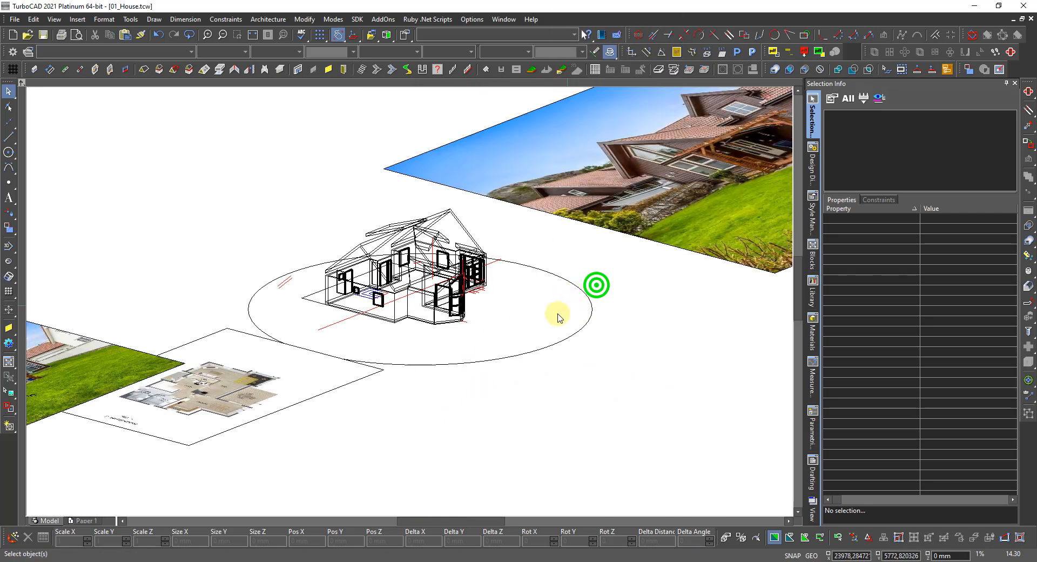
{"action": "right_click", "coordinate": [555, 321]}
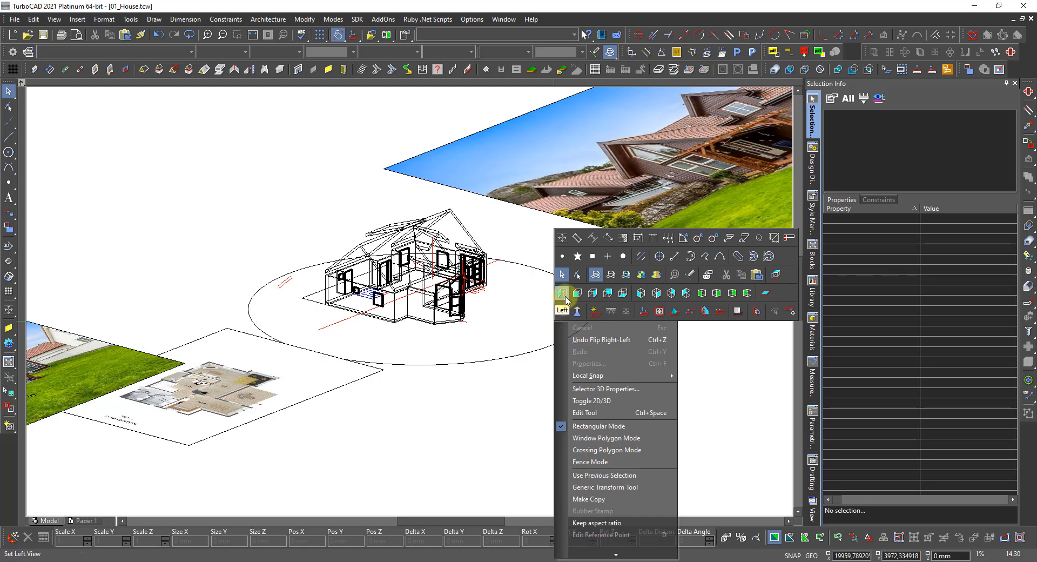
{"action": "left_click", "coordinate": [776, 273]}
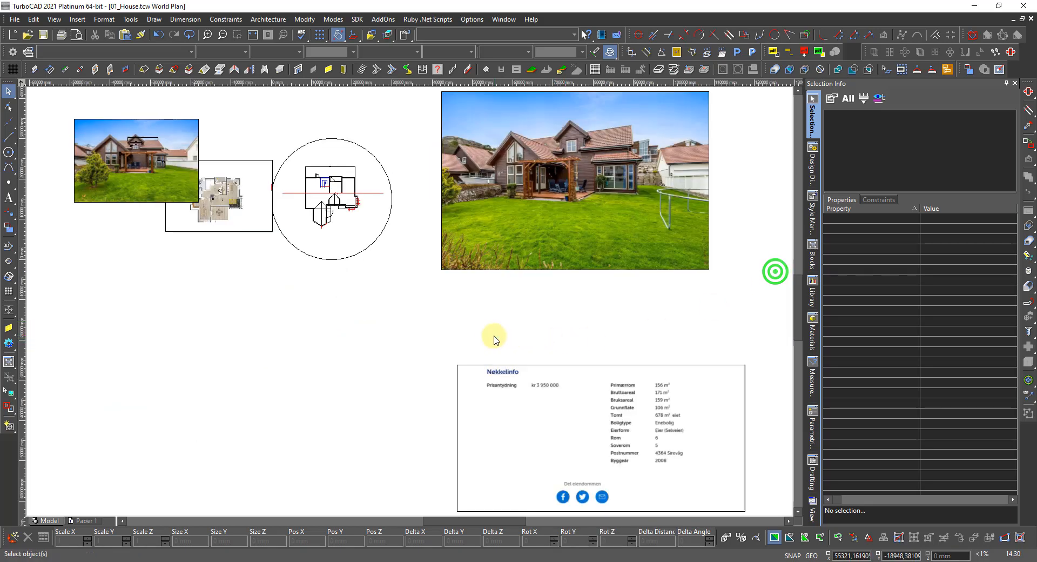
{"action": "right_click", "coordinate": [493, 336]}
{"action": "left_click", "coordinate": [580, 325]}
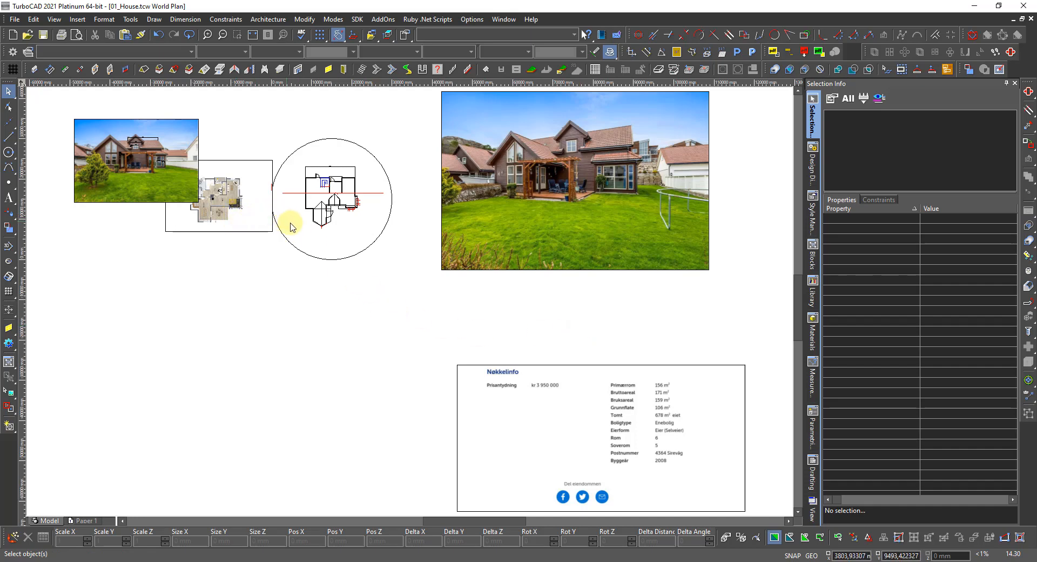
Start a new wall in the empty area beside the angled bay, with its double line wall properties expanded.
{"action": "scroll", "coordinate": [341, 259], "scroll_direction": "up", "scroll_amount": 5}
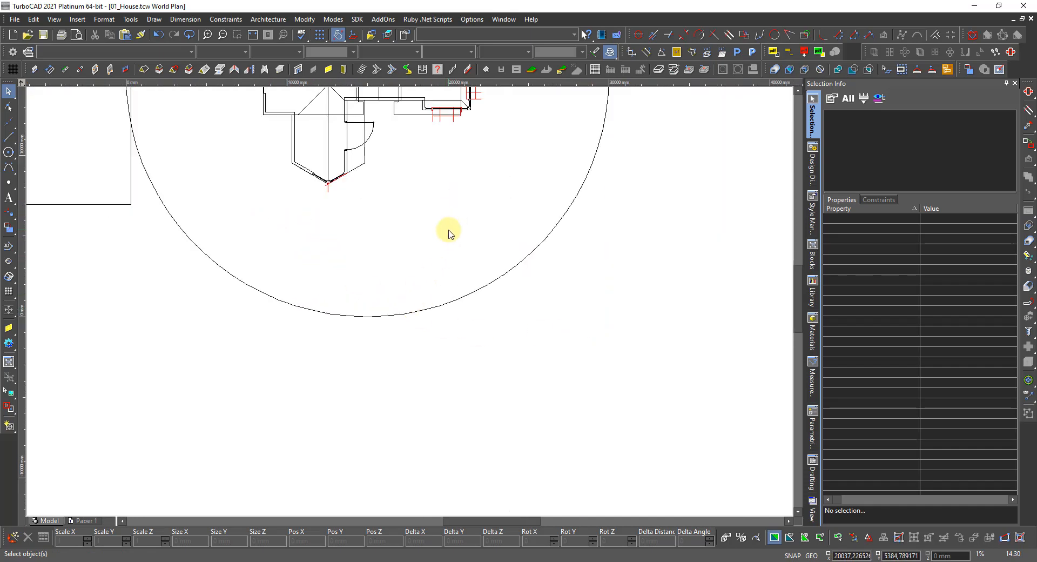
{"action": "scroll", "coordinate": [446, 243], "scroll_direction": "up", "scroll_amount": 3}
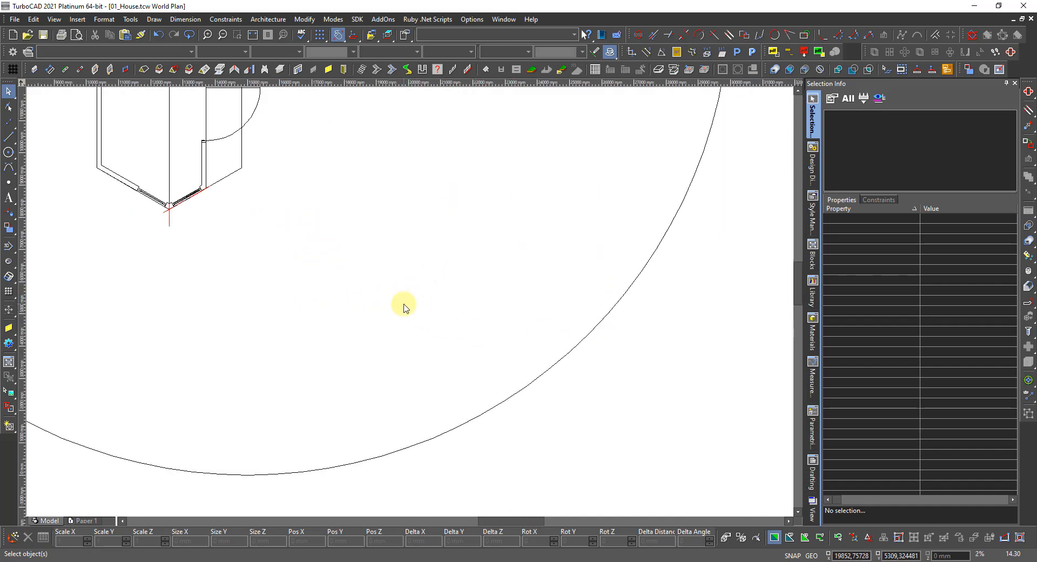
{"action": "left_click", "coordinate": [34, 69]}
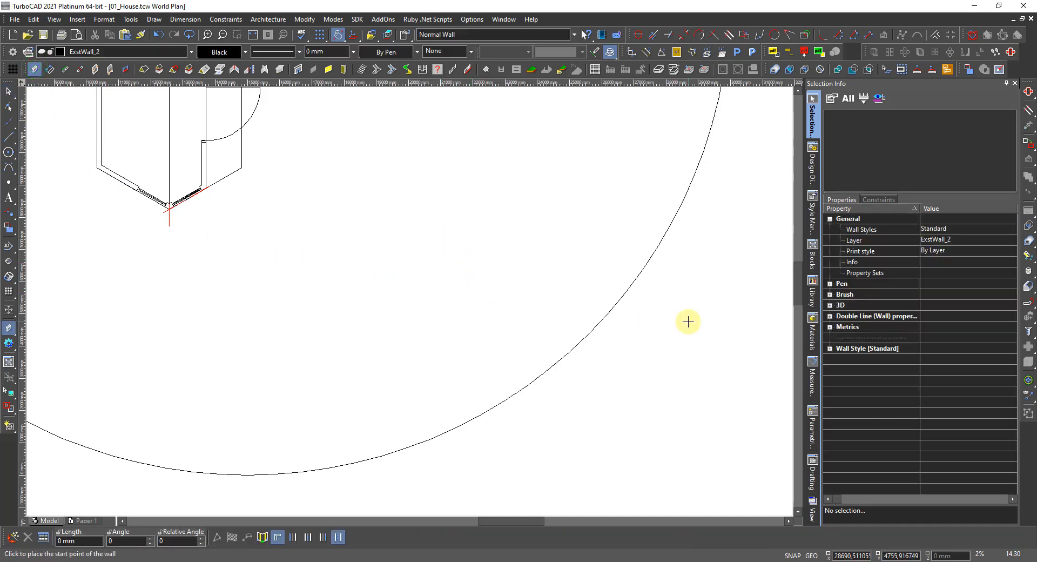
{"action": "left_click", "coordinate": [830, 315]}
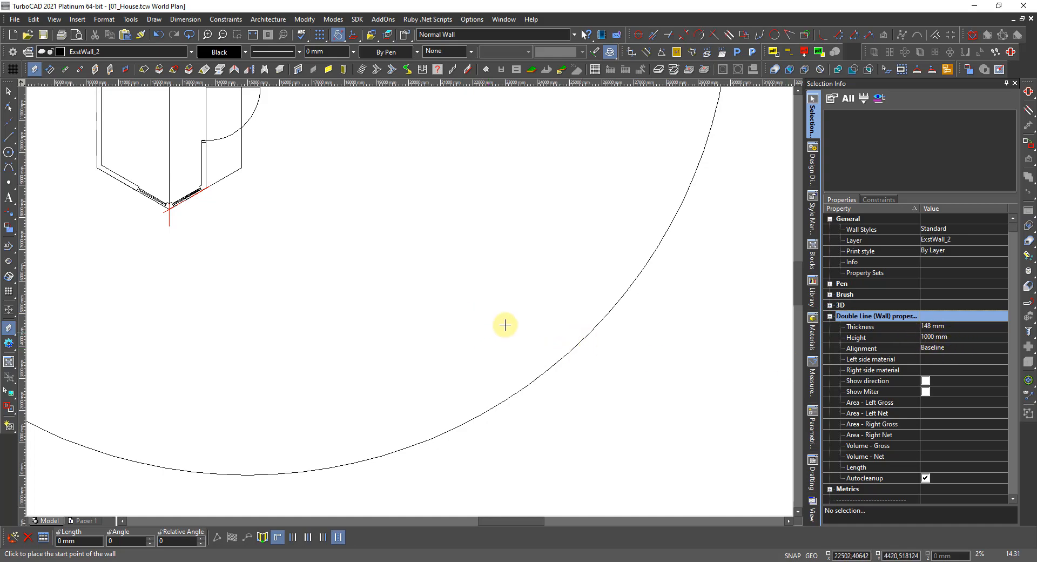
{"action": "left_click", "coordinate": [390, 204]}
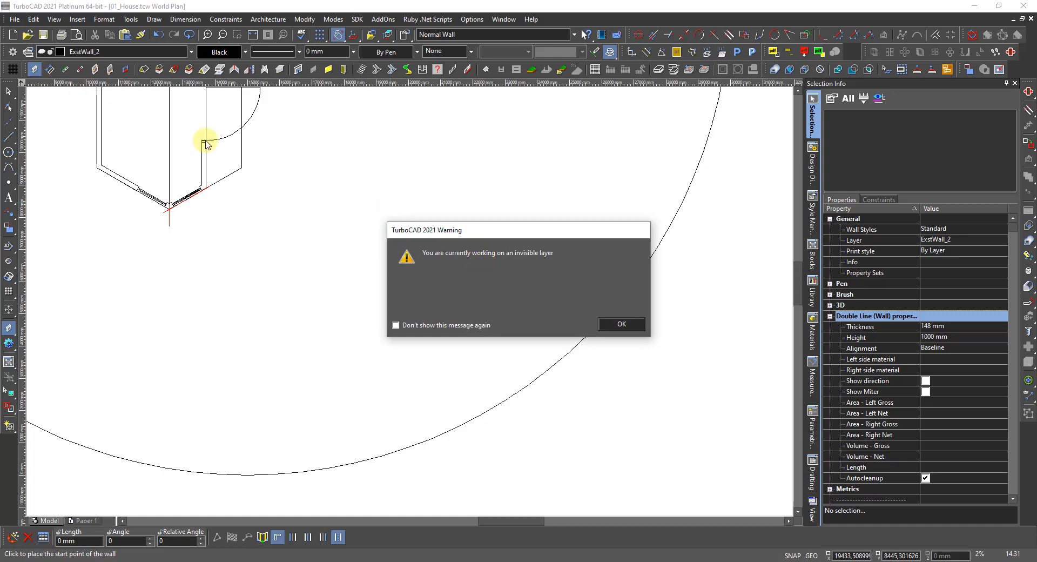
{"action": "left_click", "coordinate": [618, 324]}
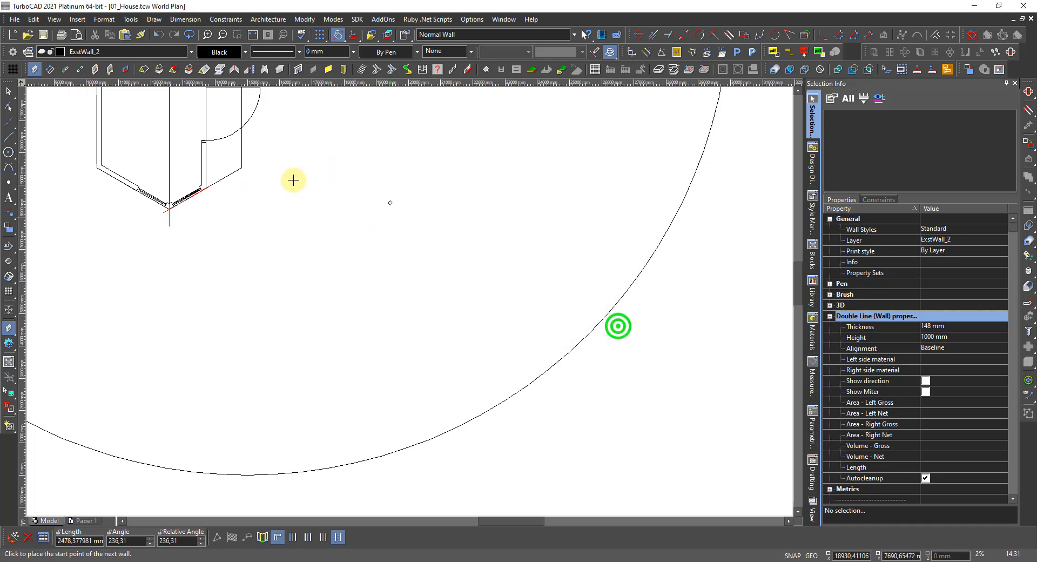
Draw a straight vertical wall about 1100 mm long in the empty area beside the house plan.
{"action": "left_click", "coordinate": [41, 51]}
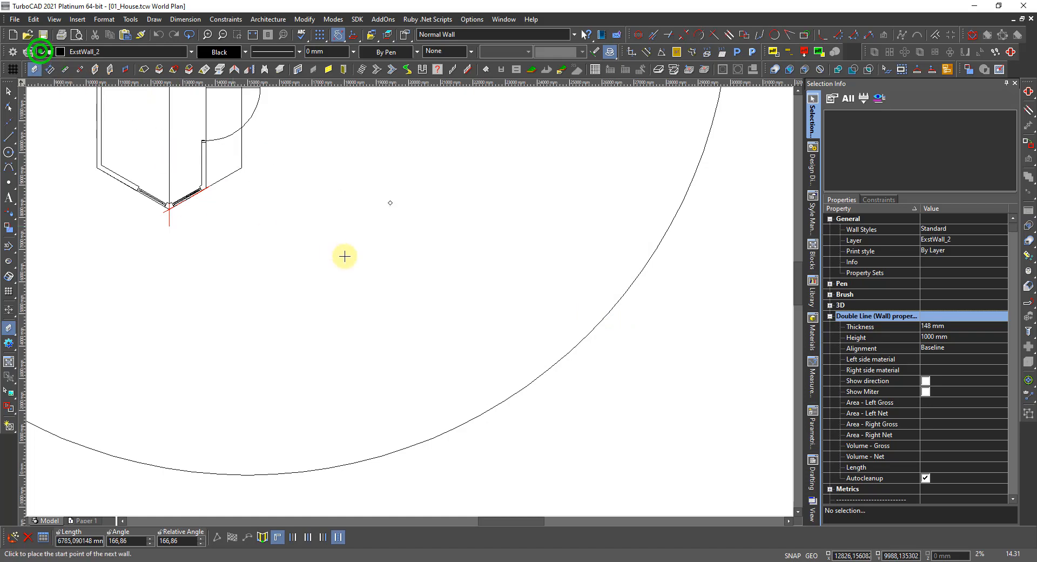
{"action": "scroll", "coordinate": [382, 245], "scroll_direction": "up", "scroll_amount": 3}
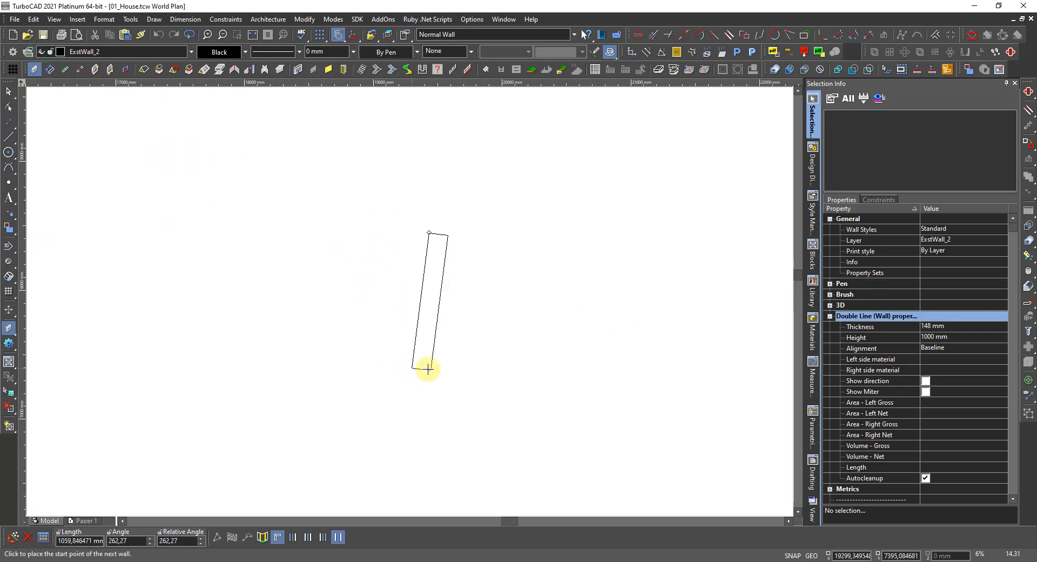
{"action": "left_click", "coordinate": [437, 373]}
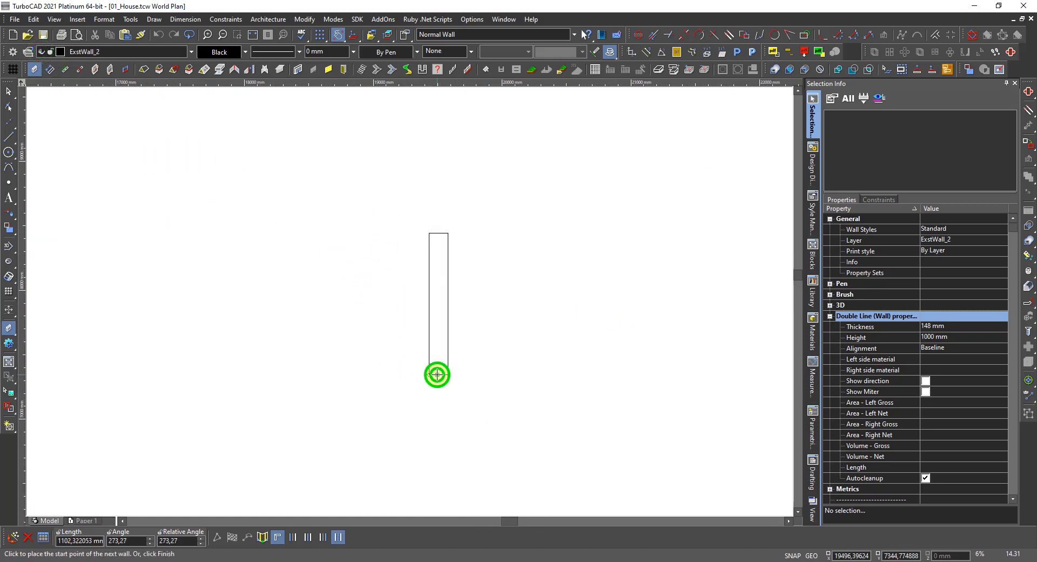
{"action": "right_click", "coordinate": [436, 373]}
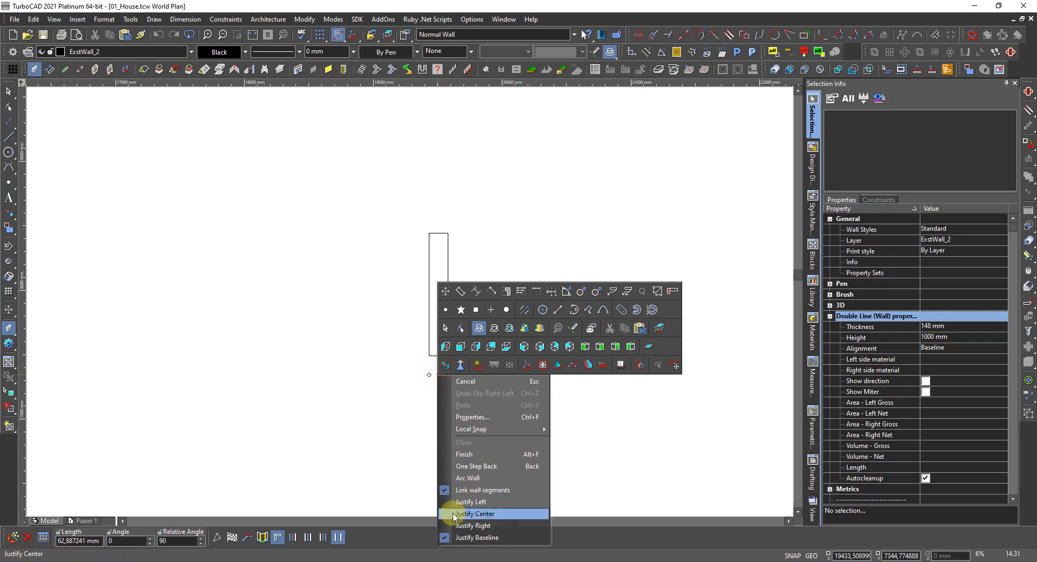
{"action": "left_click", "coordinate": [465, 454]}
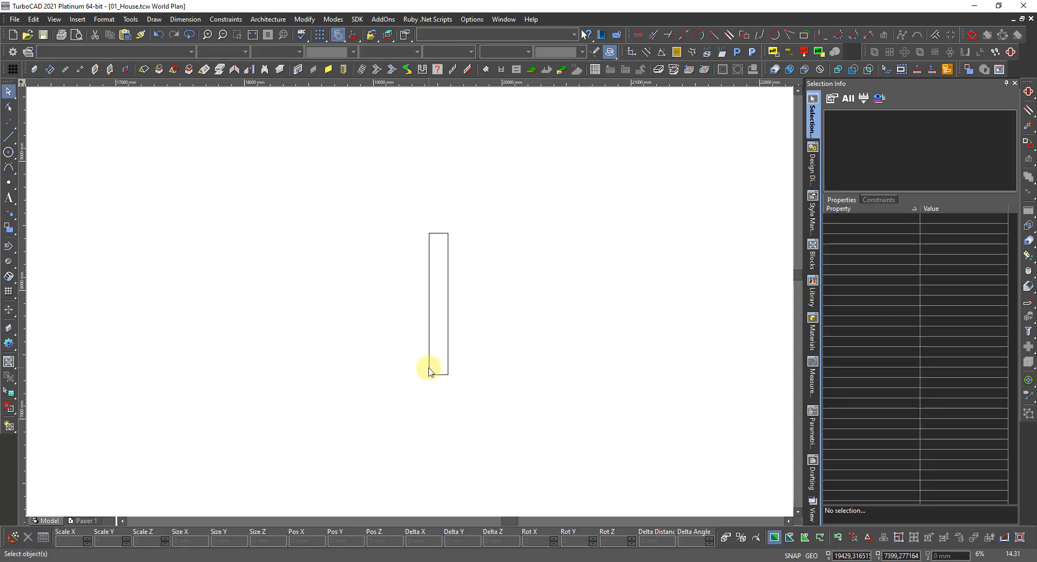
Draw a vertical reference line about 986 mm long along the wall's left face, extending past its lower end.
{"action": "right_click", "coordinate": [391, 335]}
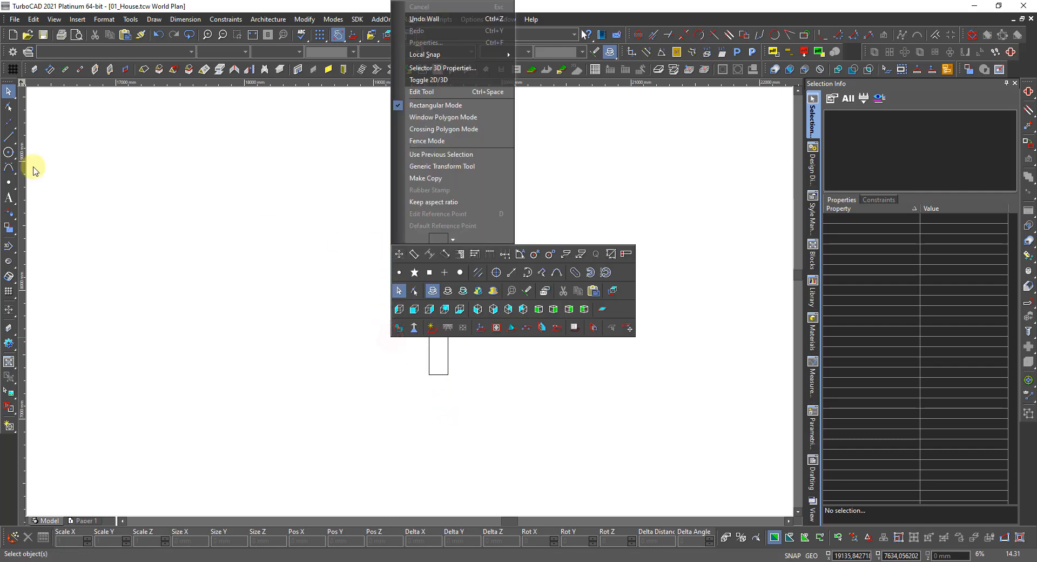
{"action": "left_click", "coordinate": [74, 165]}
{"action": "left_click", "coordinate": [9, 136]}
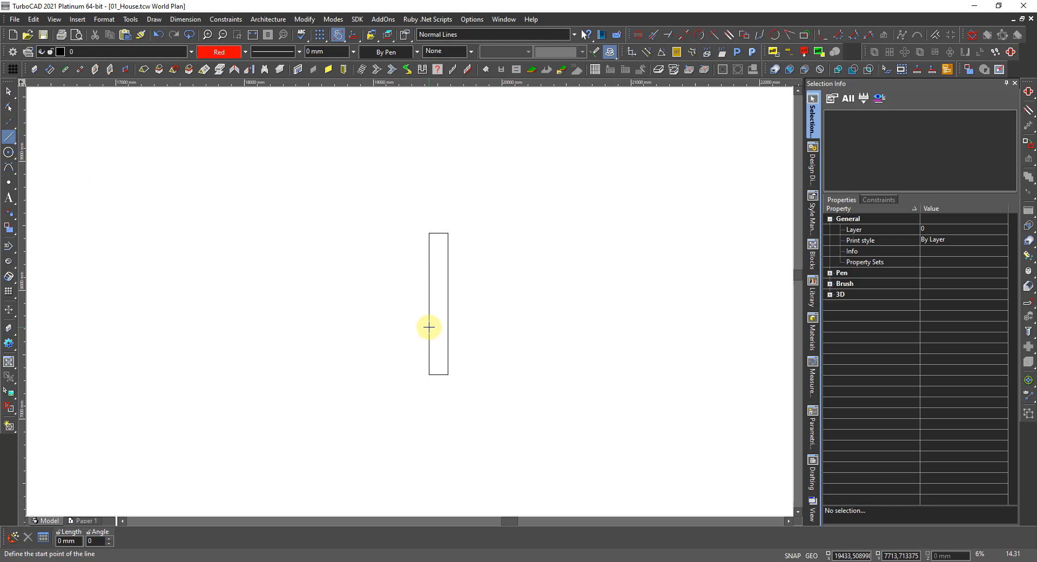
{"action": "left_click", "coordinate": [429, 326]}
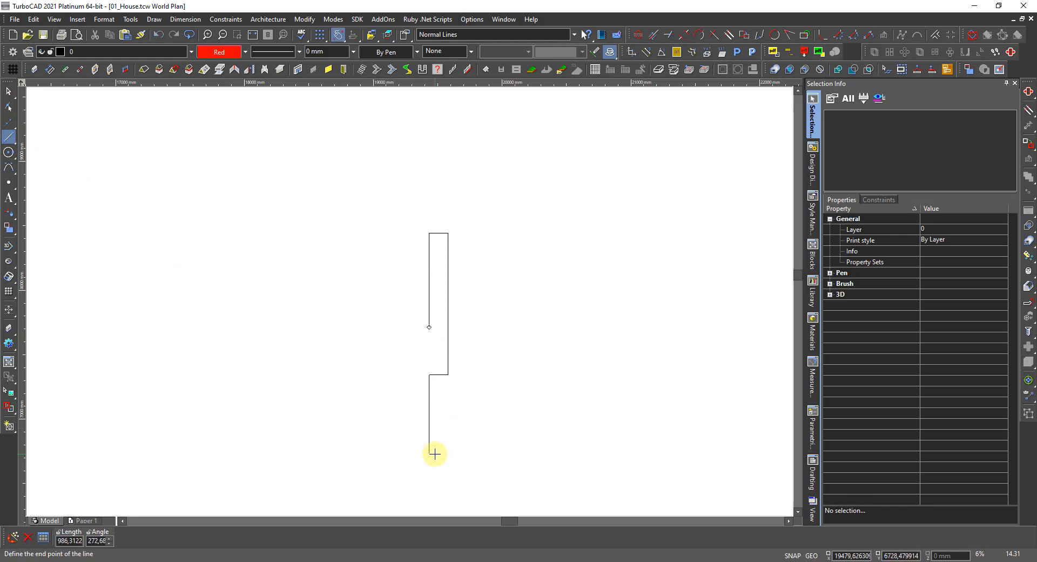
{"action": "left_click", "coordinate": [435, 453]}
{"action": "scroll", "coordinate": [440, 377], "scroll_direction": "up", "scroll_amount": 2}
Add an orthogonal dimension for the wall's thickness between the two corners at its lower end.
{"action": "right_click", "coordinate": [409, 304]}
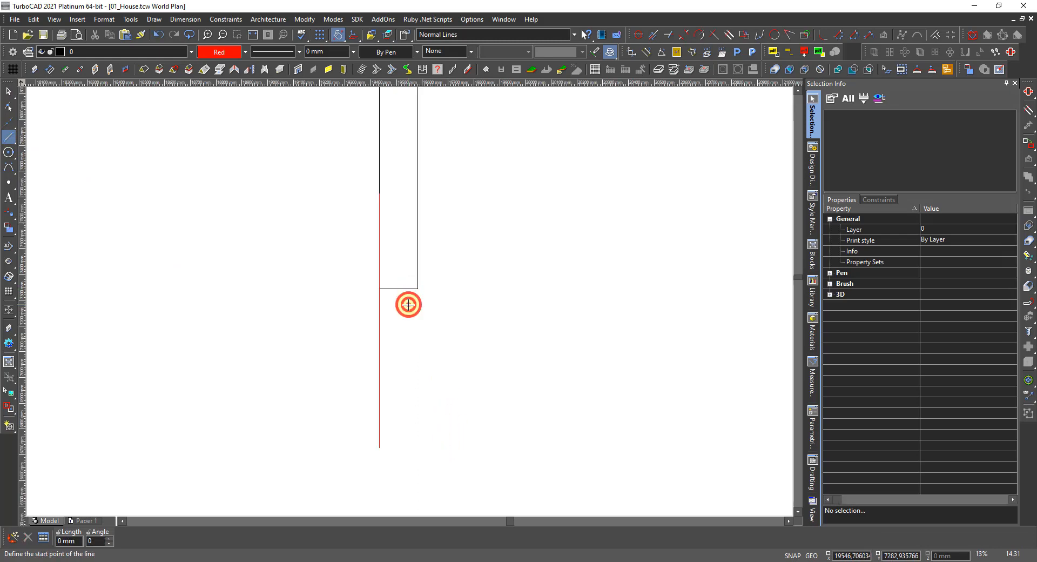
{"action": "left_click", "coordinate": [412, 222]}
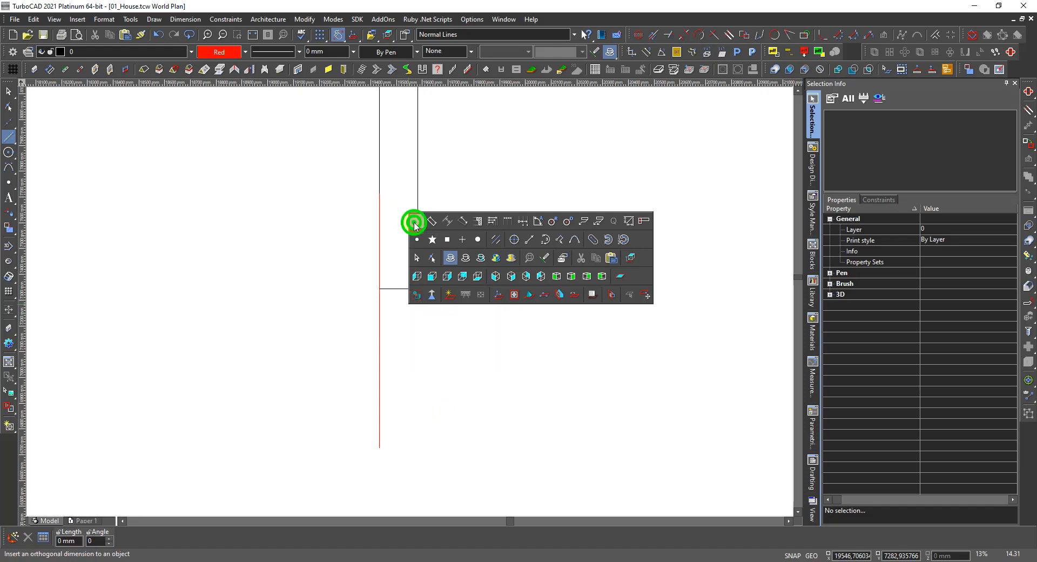
{"action": "left_click", "coordinate": [379, 288]}
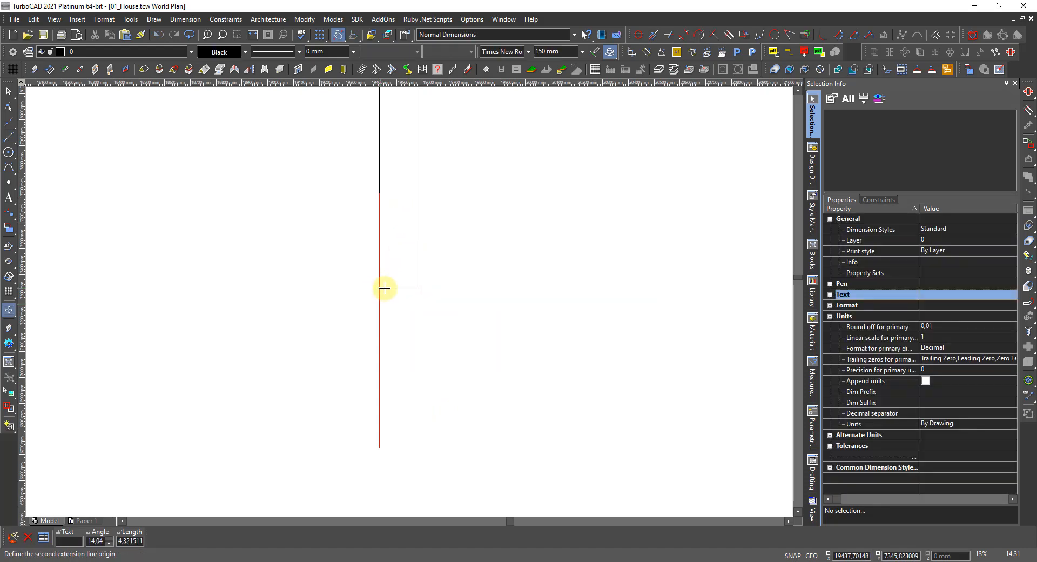
{"action": "left_click", "coordinate": [416, 288]}
{"action": "left_click", "coordinate": [427, 242]}
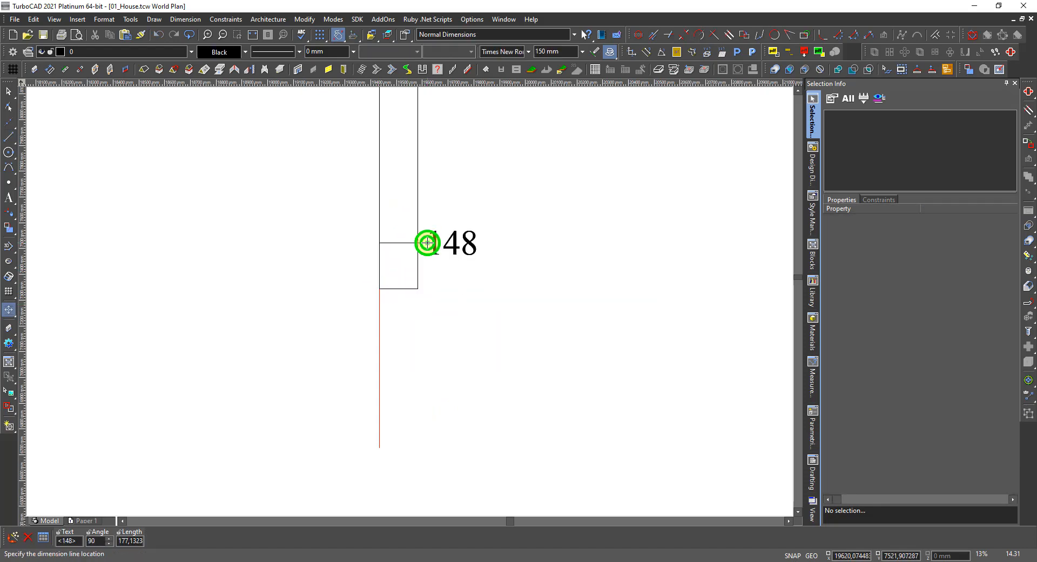
{"action": "scroll", "coordinate": [408, 278], "scroll_direction": "down", "scroll_amount": 1}
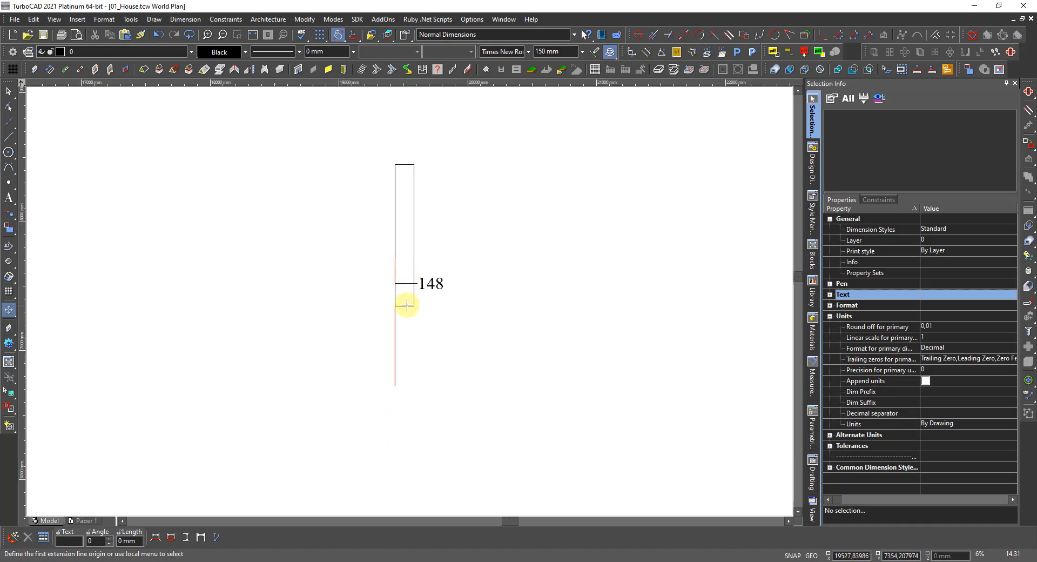
{"action": "scroll", "coordinate": [405, 303], "scroll_direction": "up", "scroll_amount": 1}
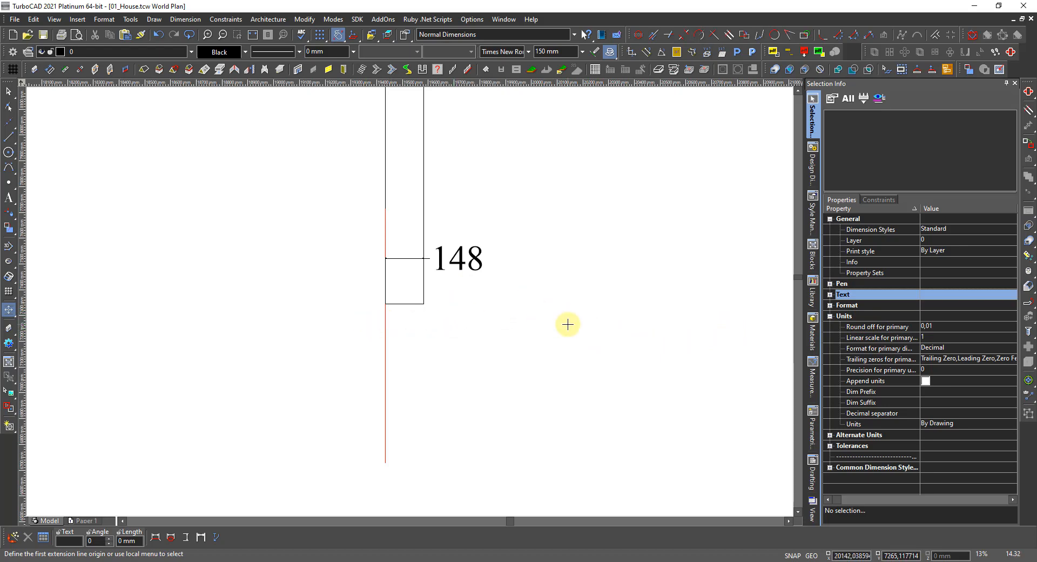
{"action": "key", "text": "Escape"}
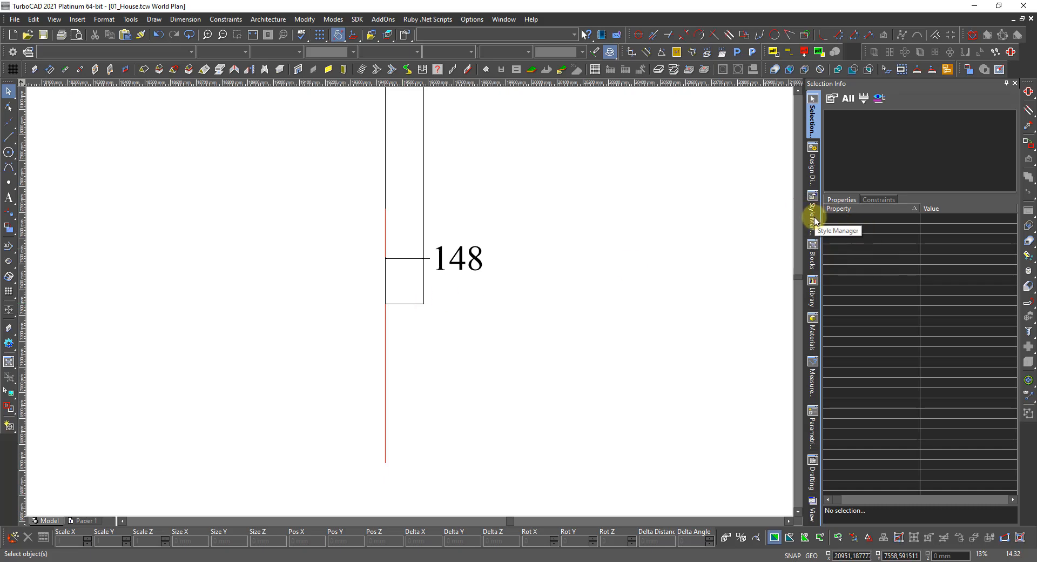
Create a new wall style named "Deluxe + 54".
{"action": "left_click", "coordinate": [815, 218]}
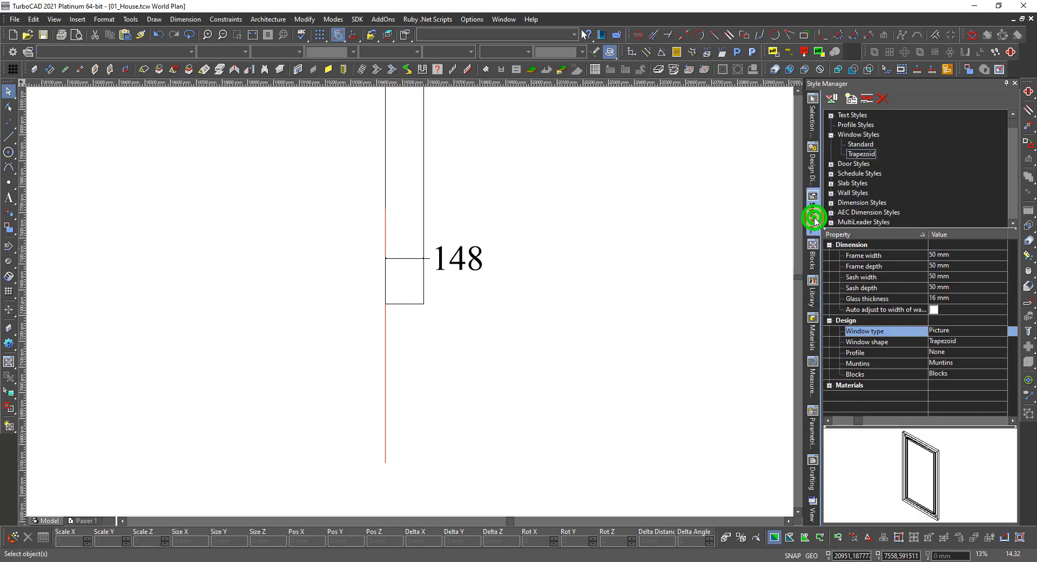
{"action": "left_click", "coordinate": [831, 135]}
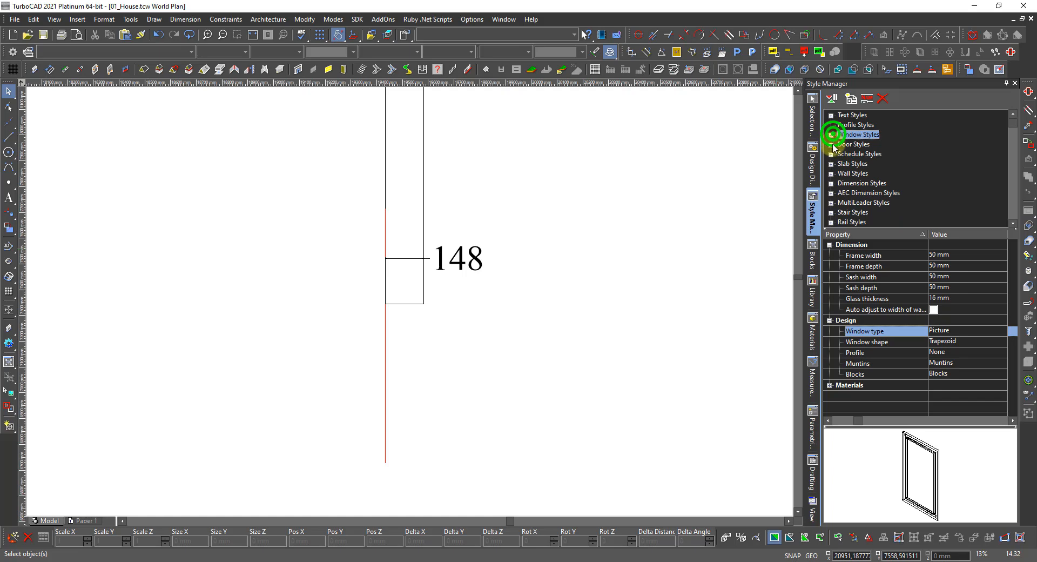
{"action": "left_click", "coordinate": [831, 173]}
{"action": "left_click", "coordinate": [856, 183]}
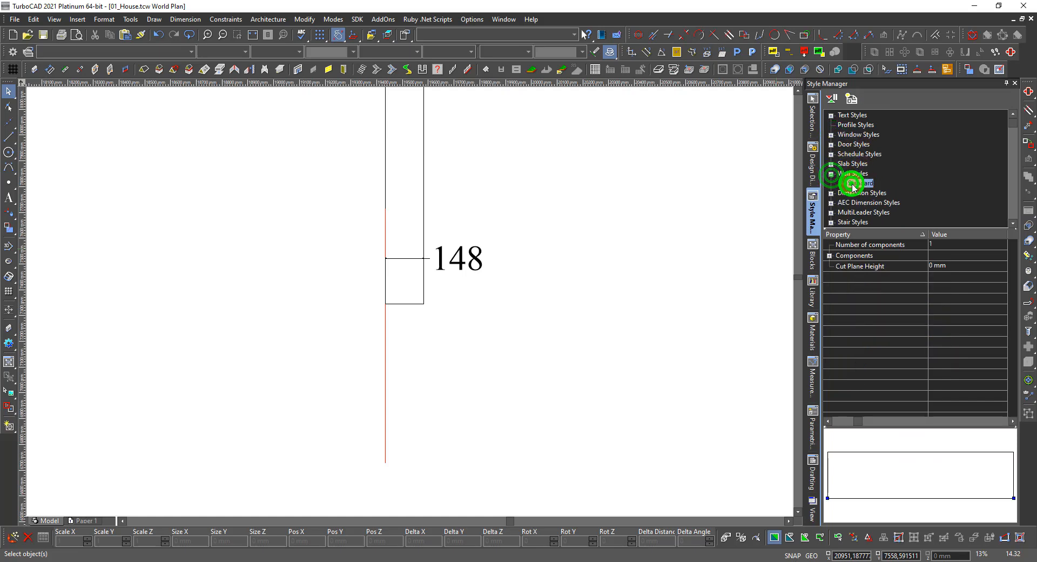
{"action": "left_click", "coordinate": [851, 99]}
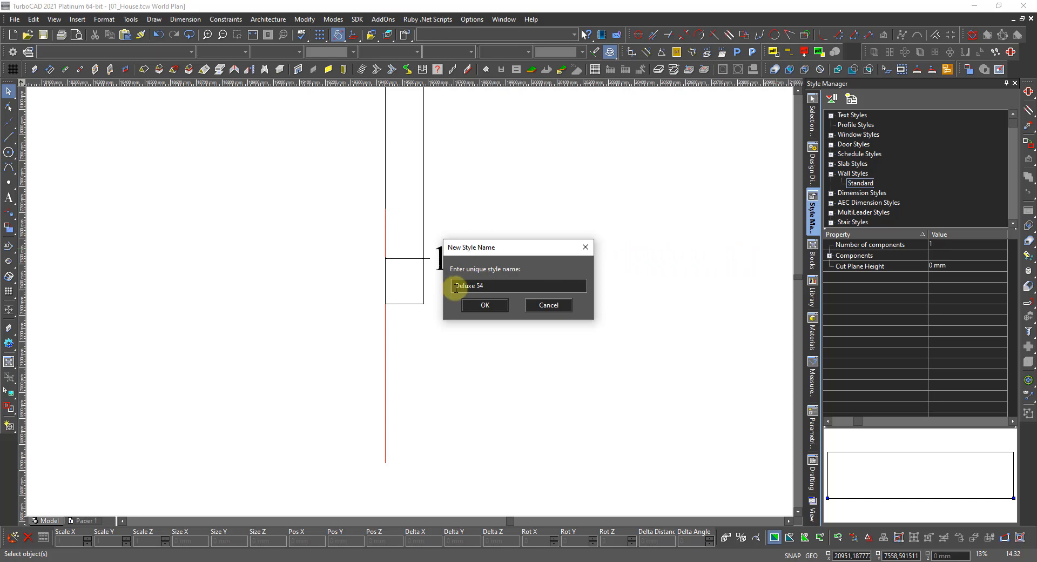
{"action": "left_click", "coordinate": [485, 306]}
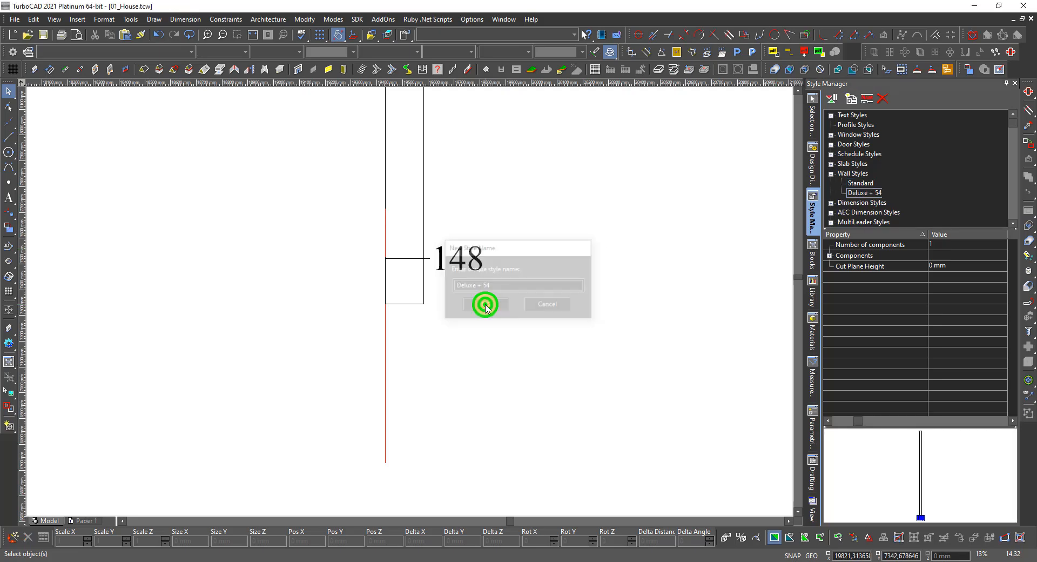
Set the edge offset of the Deluxe + 54 style's Standard component to -54 mm.
{"action": "left_click", "coordinate": [860, 194]}
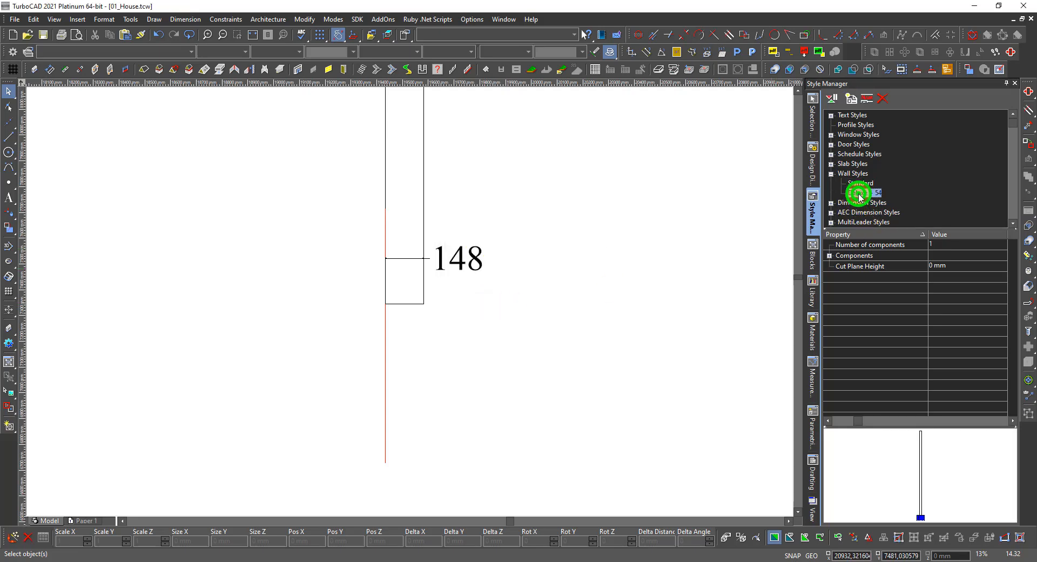
{"action": "left_click", "coordinate": [829, 256]}
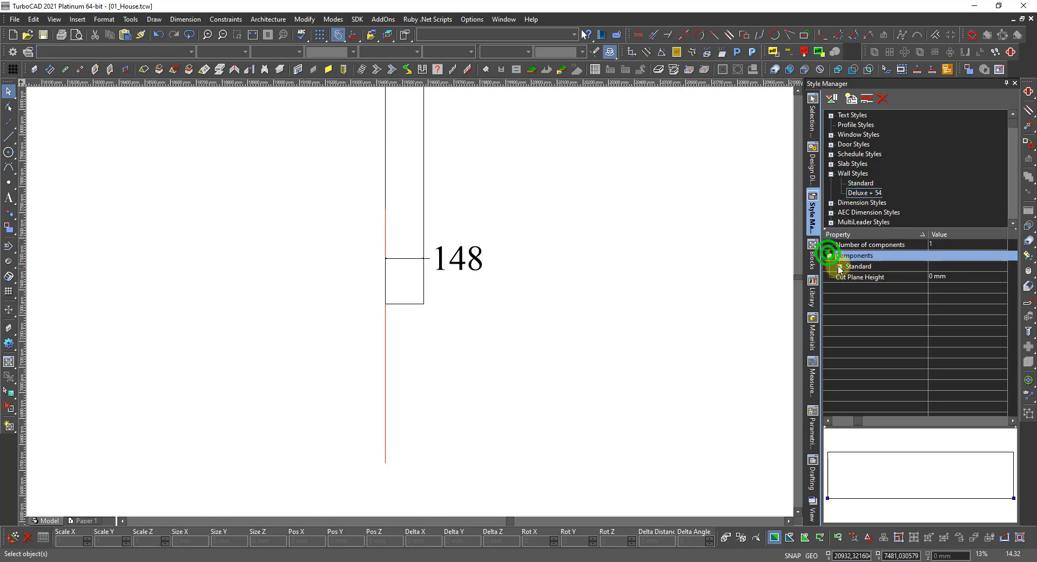
{"action": "left_click", "coordinate": [840, 266]}
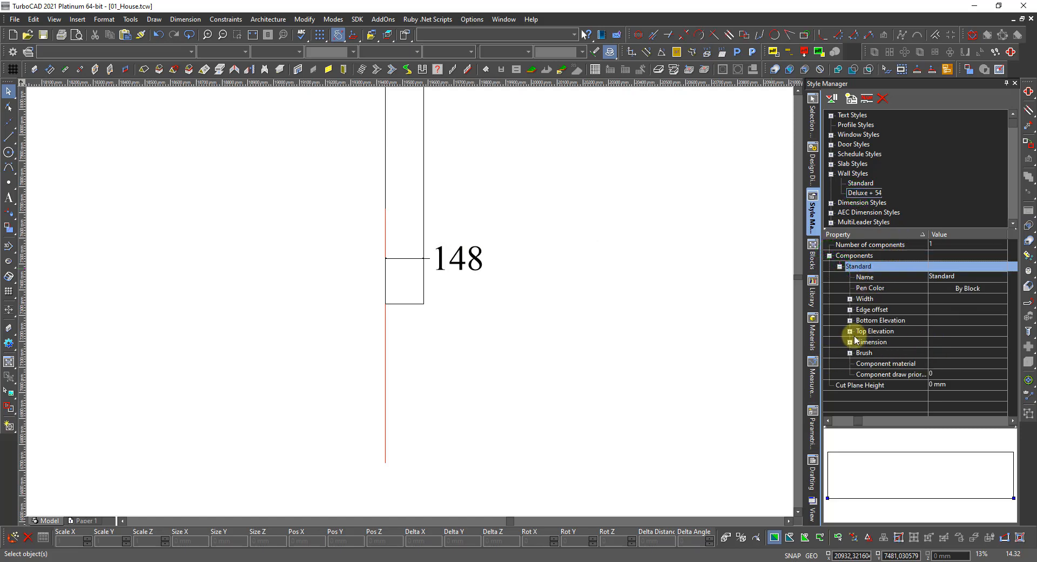
{"action": "left_click", "coordinate": [849, 310]}
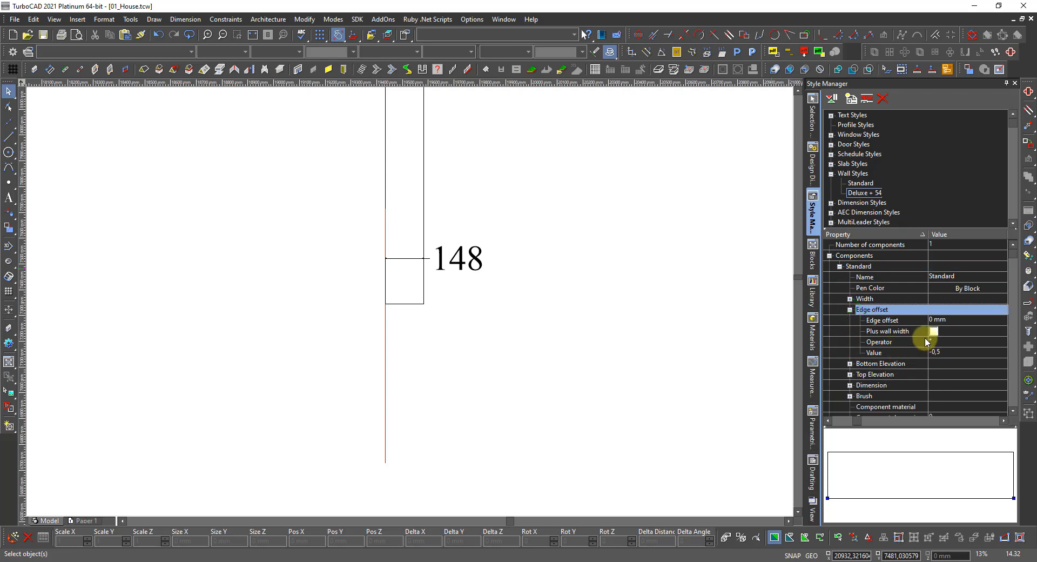
{"action": "left_click", "coordinate": [960, 319]}
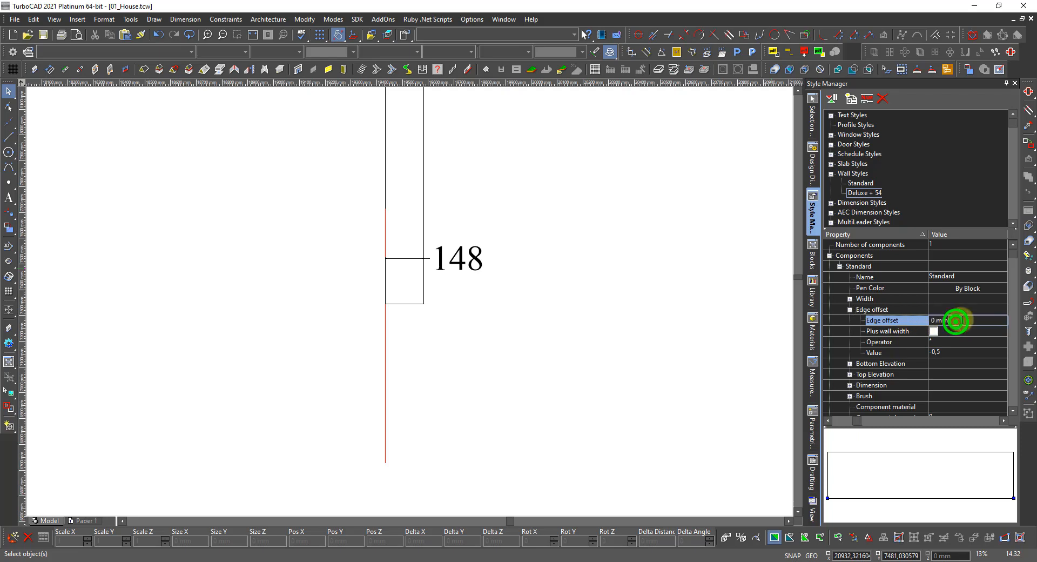
{"action": "type", "text": "-49"}
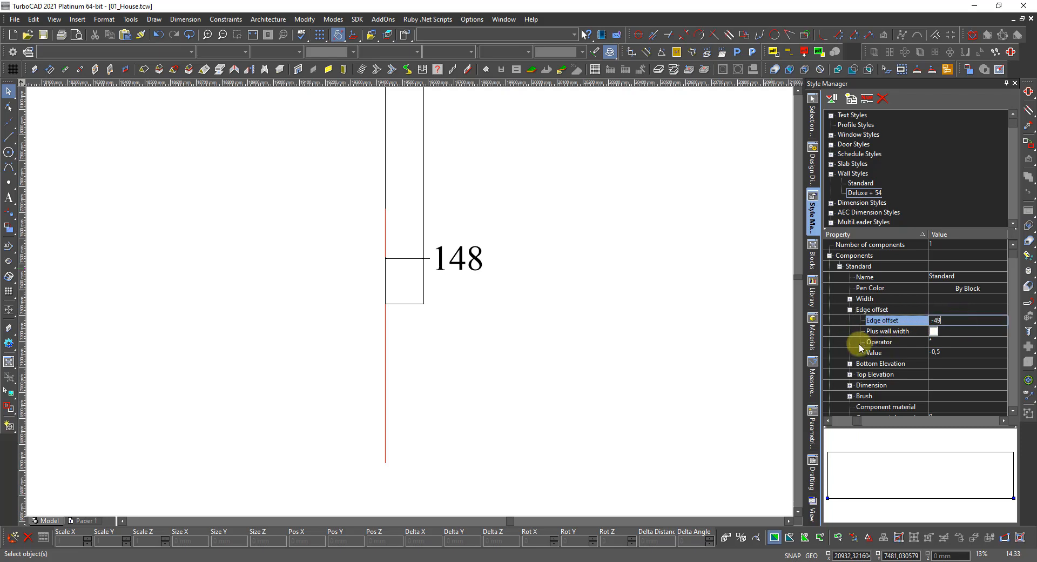
{"action": "key", "text": "BackSpace"}
{"action": "key", "text": "BackSpace"}
{"action": "type", "text": "54"}
{"action": "key", "text": "Return"}
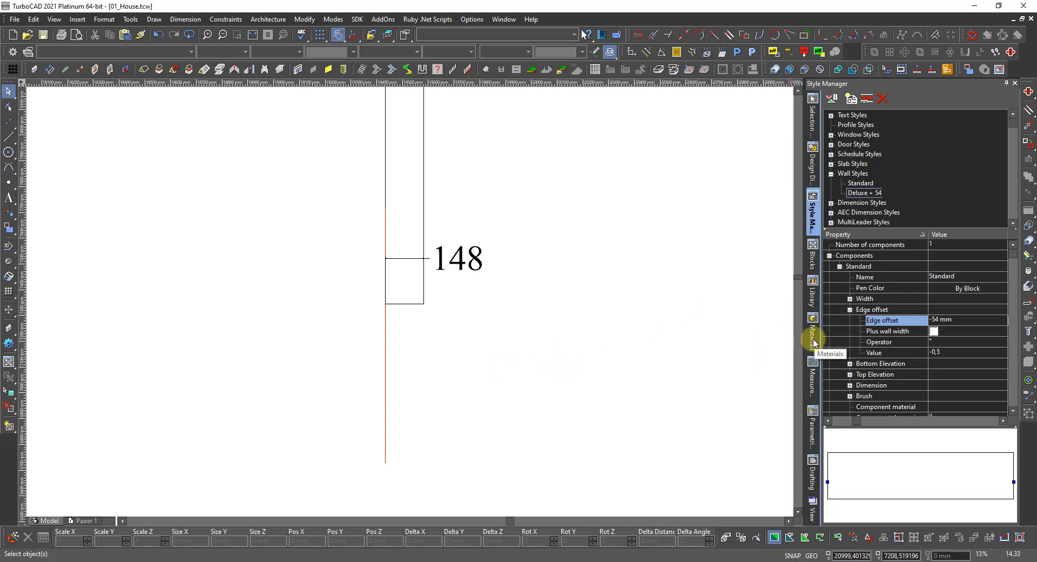
Apply the Deluxe + 54 wall style to the newly drawn wall and deselect it.
{"action": "left_click", "coordinate": [410, 305]}
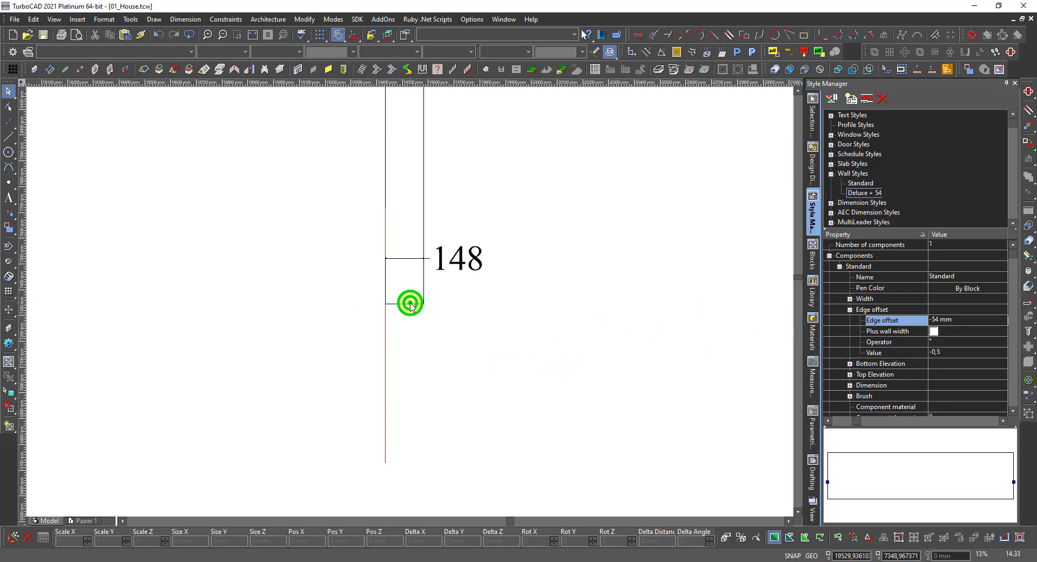
{"action": "left_click", "coordinate": [812, 115]}
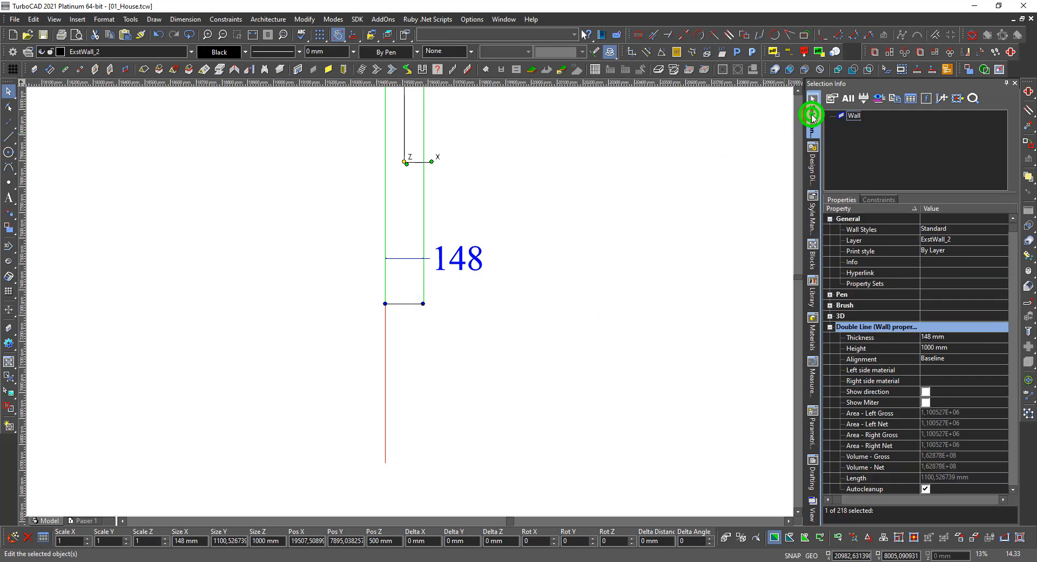
{"action": "left_click", "coordinate": [942, 228]}
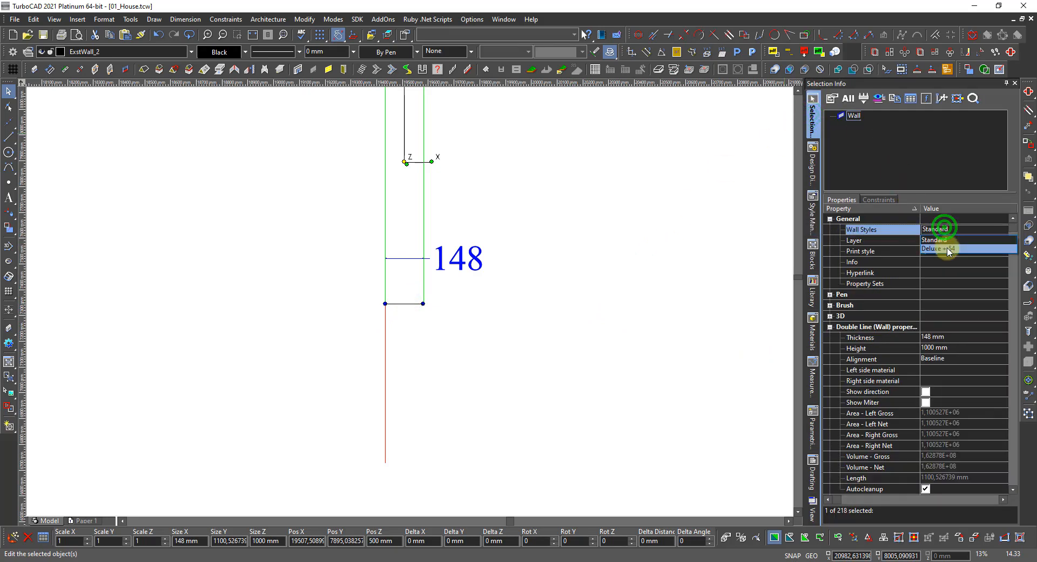
{"action": "left_click", "coordinate": [947, 248]}
{"action": "left_click", "coordinate": [606, 359]}
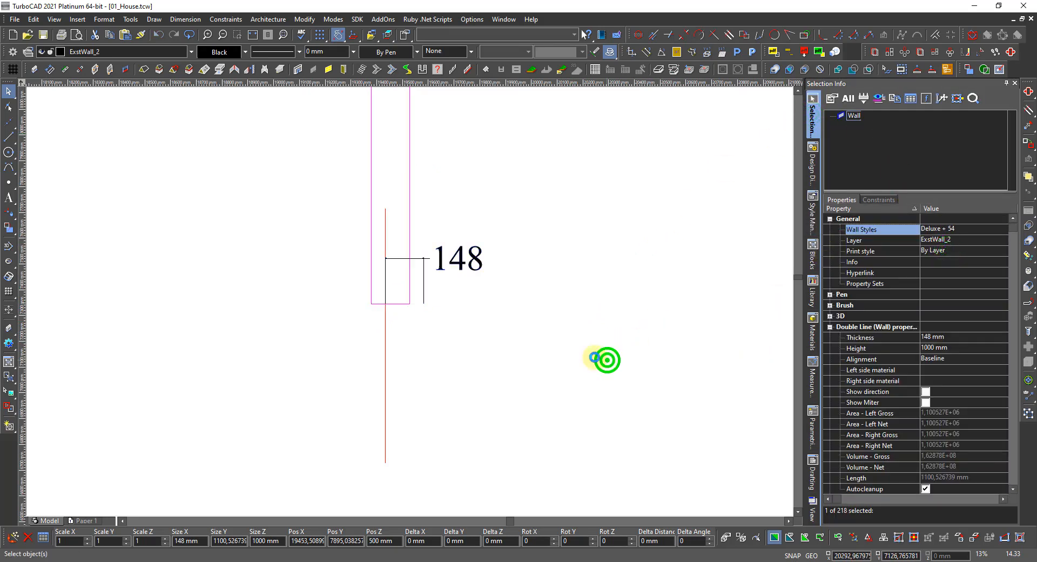
Measure the offset between the wall's lower outer corner and the red line using a temporary orthogonal dimension, without placing it.
{"action": "scroll", "coordinate": [398, 291], "scroll_direction": "up", "scroll_amount": 4}
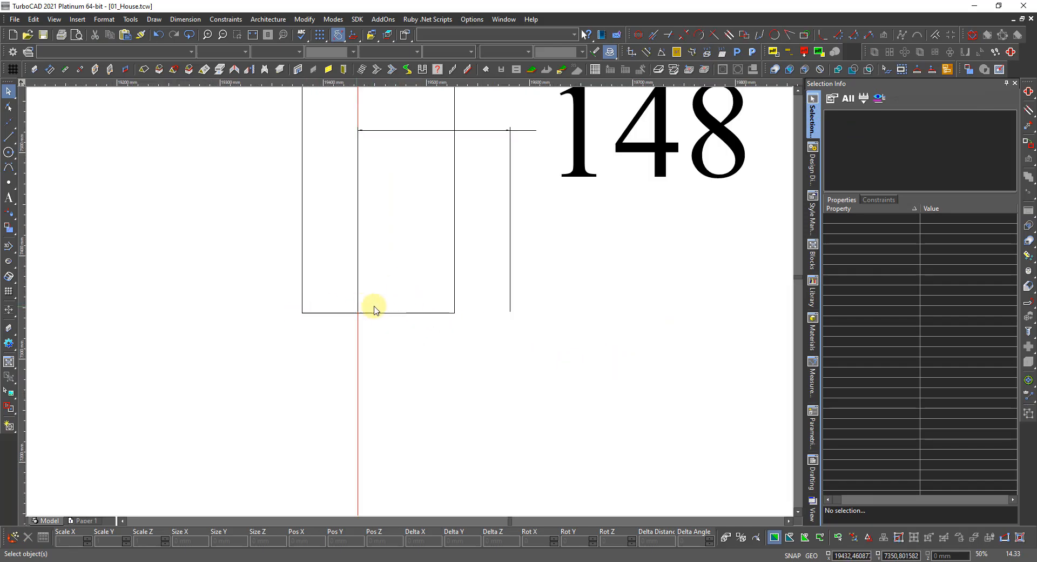
{"action": "scroll", "coordinate": [400, 301], "scroll_direction": "down", "scroll_amount": 2}
{"action": "right_click", "coordinate": [399, 304]}
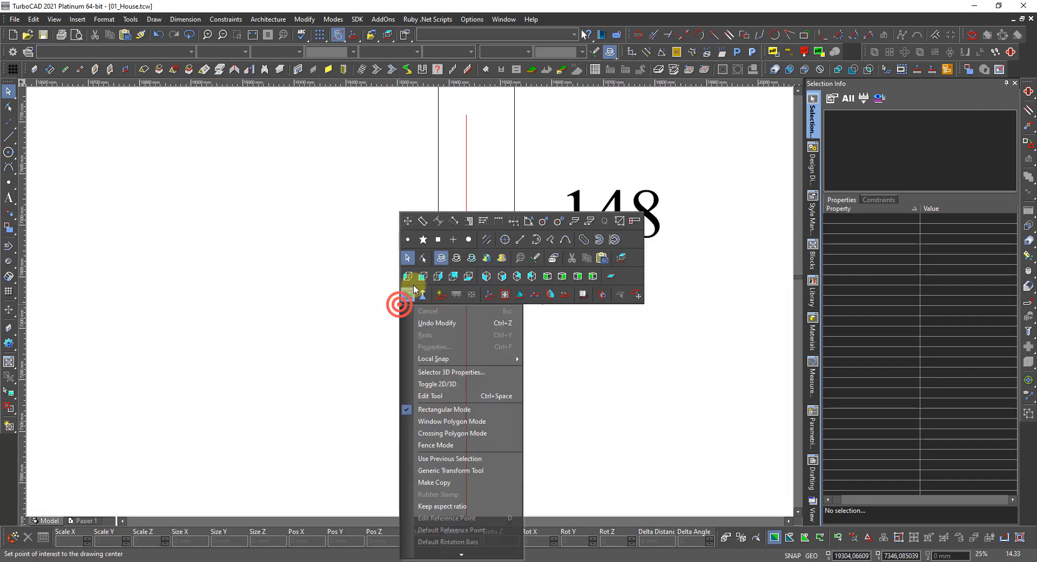
{"action": "left_click", "coordinate": [407, 221]}
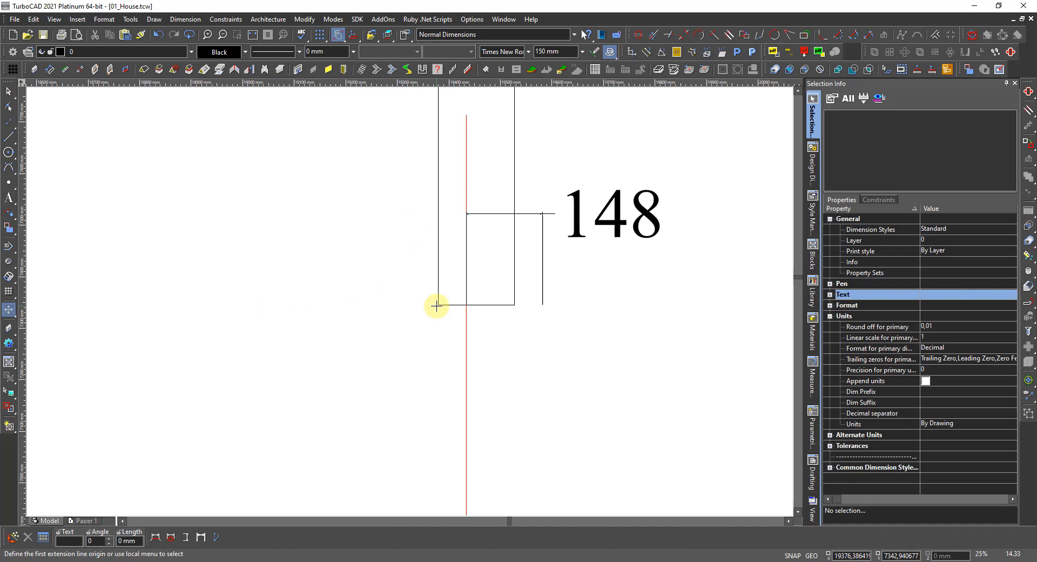
{"action": "left_click", "coordinate": [438, 304]}
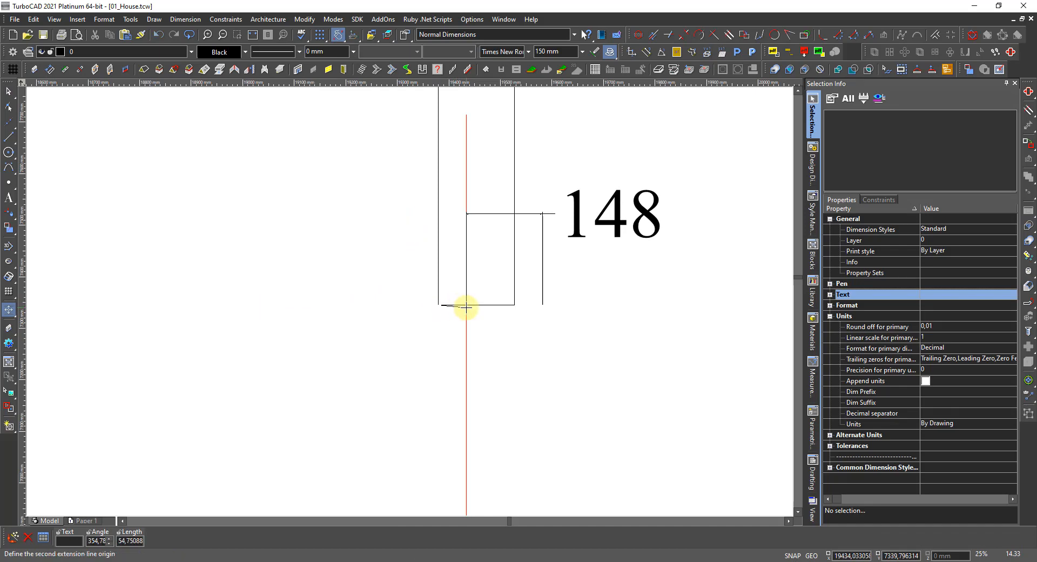
{"action": "left_click", "coordinate": [466, 305]}
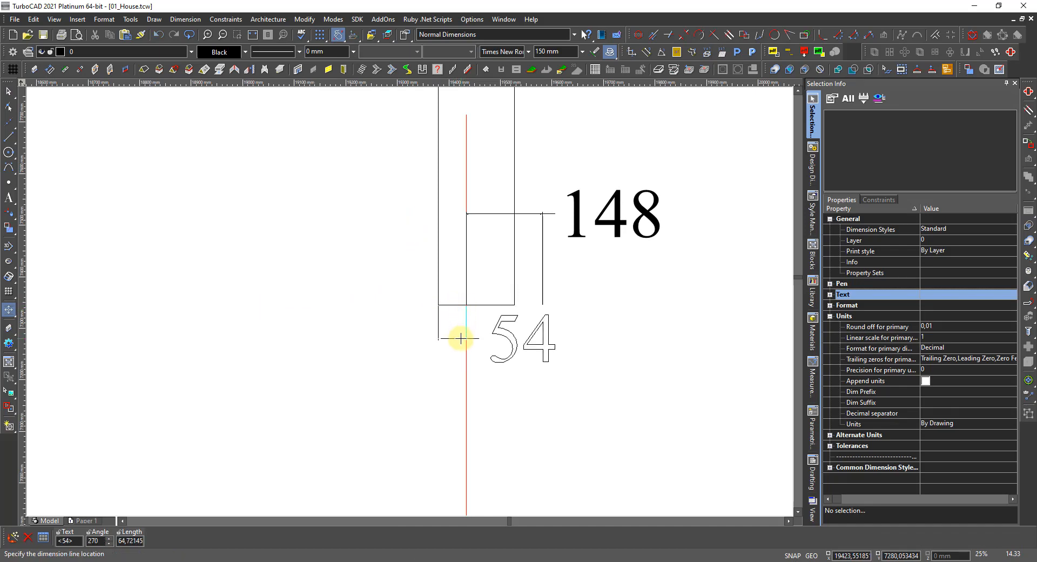
{"action": "key", "text": "Escape"}
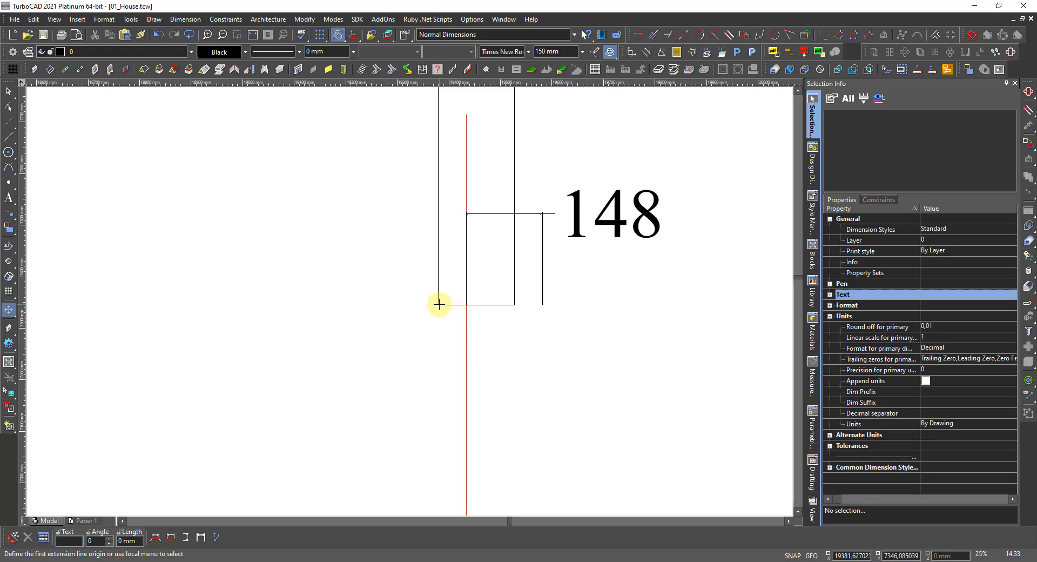
Measure the wall's full thickness between its two lower corners with a temporary orthogonal dimension, without placing it.
{"action": "left_click", "coordinate": [438, 304]}
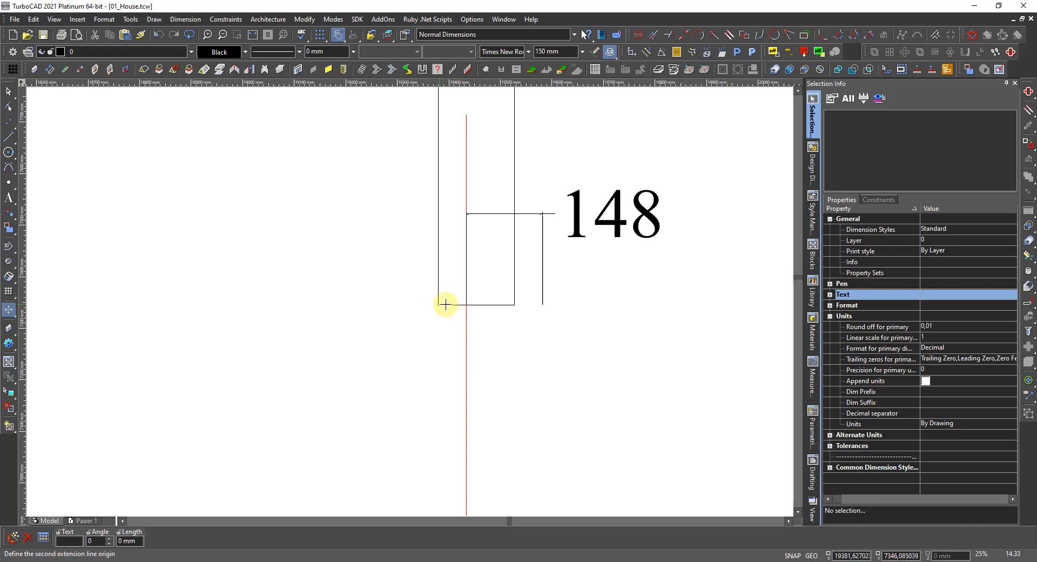
{"action": "left_click", "coordinate": [514, 304]}
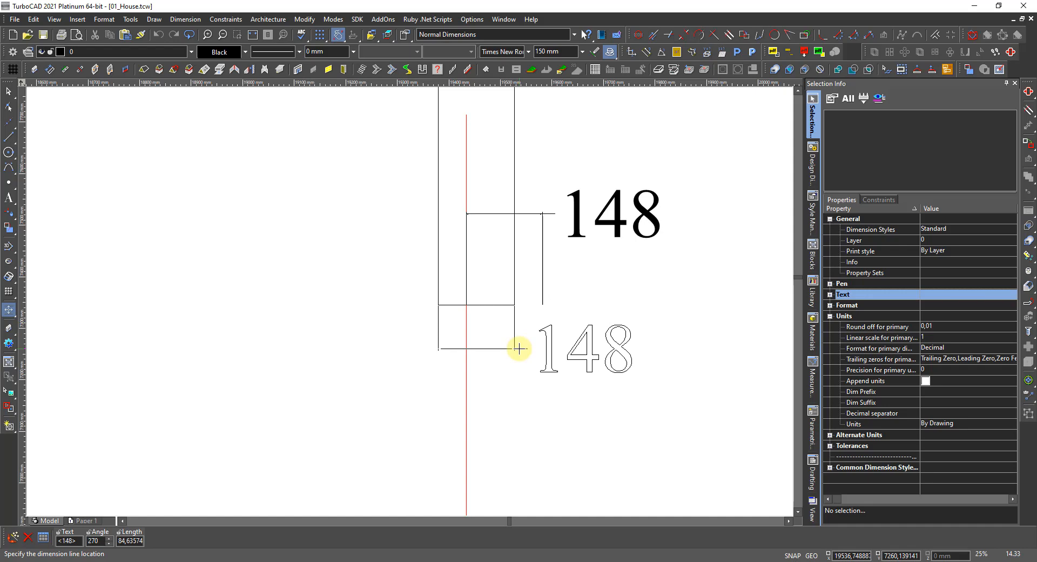
{"action": "key", "text": "Escape"}
Switch to the south-east dimetric view and delete the test wall together with its line and dimension.
{"action": "scroll", "coordinate": [395, 292], "scroll_direction": "down", "scroll_amount": 5}
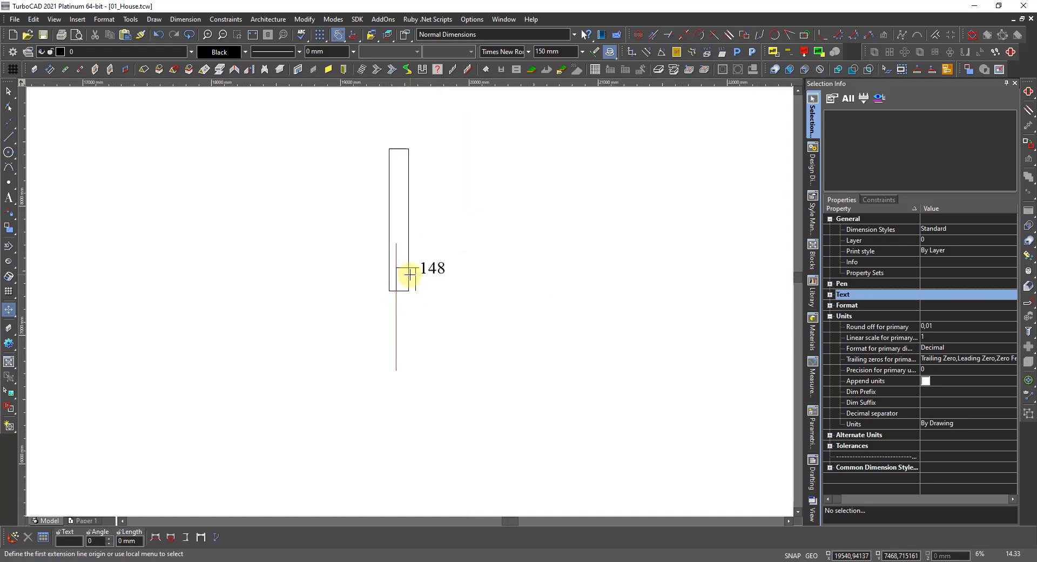
{"action": "scroll", "coordinate": [405, 294], "scroll_direction": "down", "scroll_amount": 4}
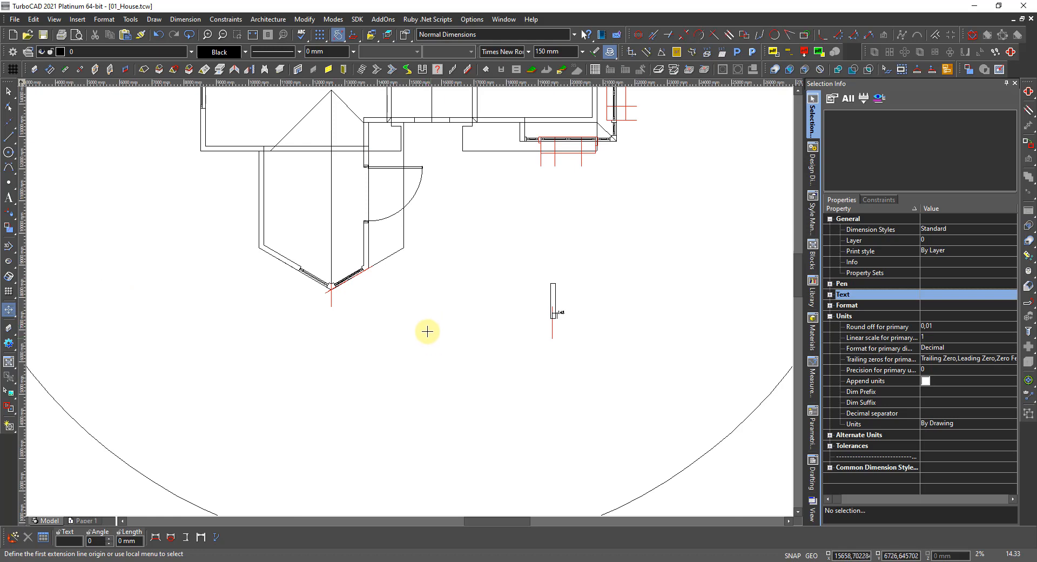
{"action": "key", "text": "Escape"}
{"action": "right_click", "coordinate": [426, 337]}
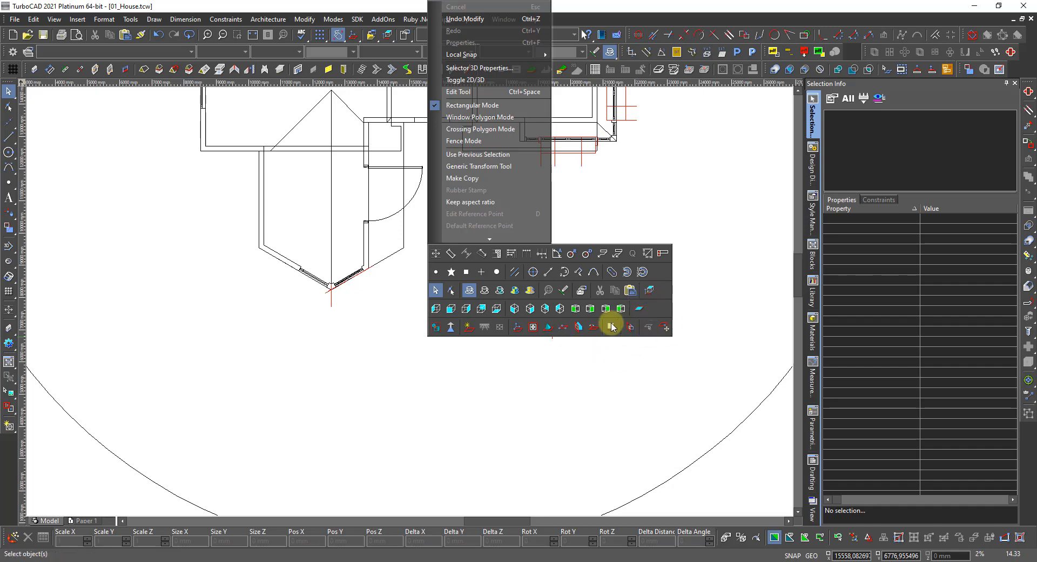
{"action": "left_click", "coordinate": [588, 313]}
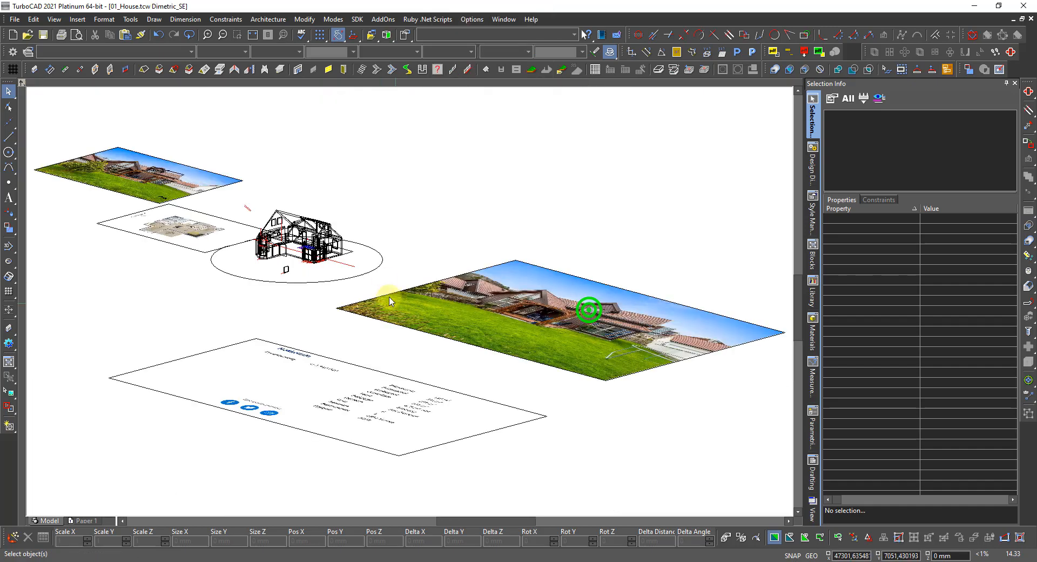
{"action": "scroll", "coordinate": [410, 306], "scroll_direction": "up", "scroll_amount": 3}
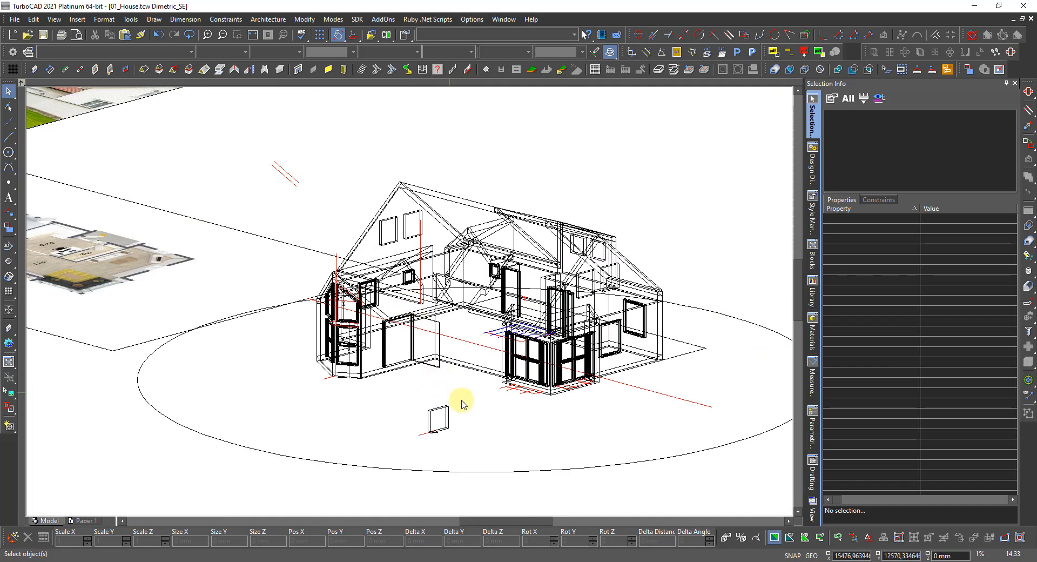
{"action": "left_click_drag", "start_coordinate": [455, 449], "coordinate": [389, 386]}
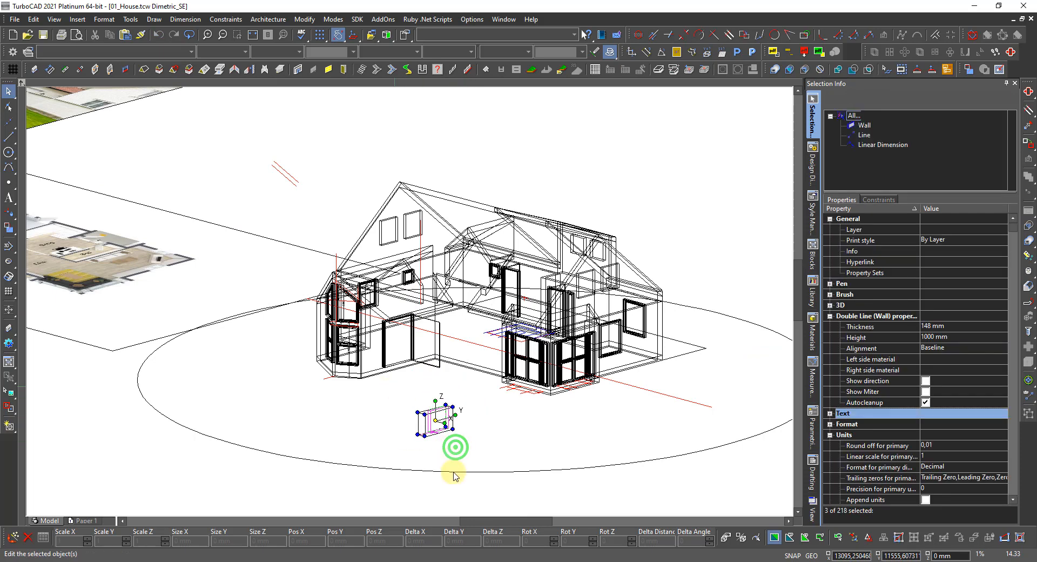
{"action": "left_click", "coordinate": [571, 500]}
Examine the wireframe house model and the images around it from different sides and distances.
{"action": "scroll", "coordinate": [452, 365], "scroll_direction": "up", "scroll_amount": 3}
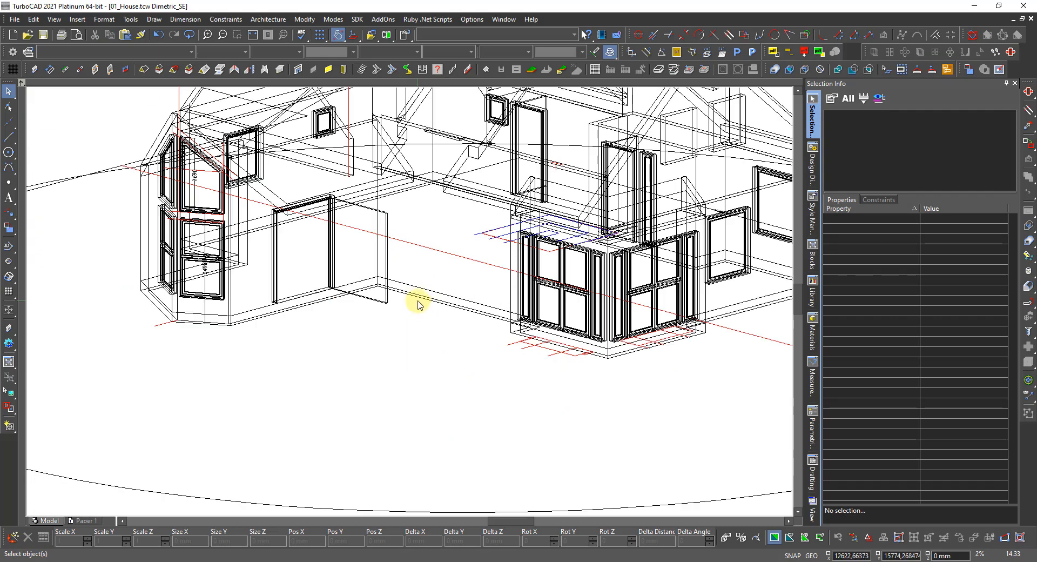
{"action": "scroll", "coordinate": [373, 270], "scroll_direction": "down", "scroll_amount": 5}
{"action": "scroll", "coordinate": [326, 209], "scroll_direction": "up", "scroll_amount": 5}
{"action": "left_click_drag", "start_coordinate": [432, 304], "coordinate": [399, 332]}
{"action": "left_click", "coordinate": [406, 351]}
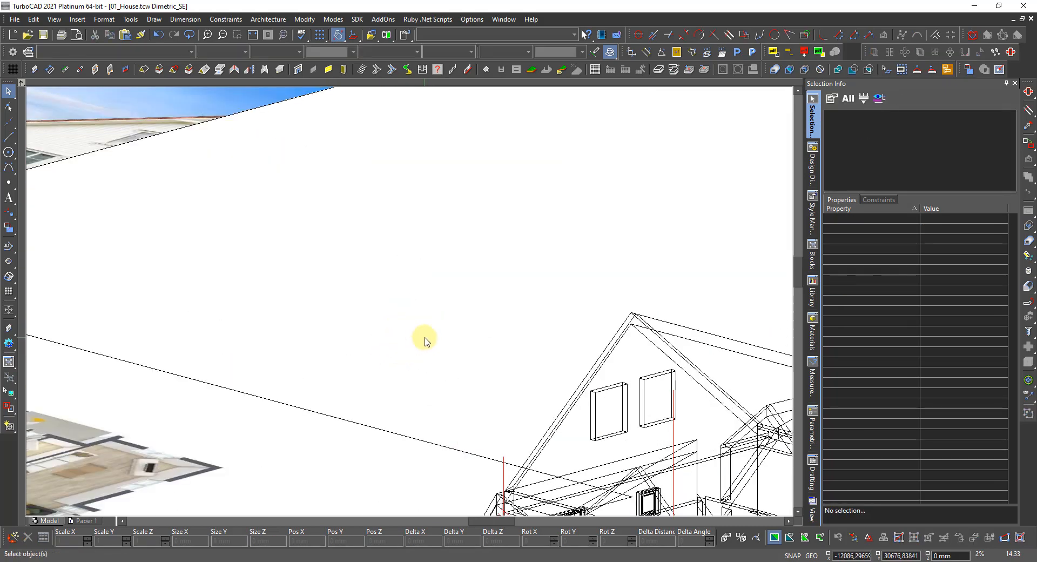
{"action": "scroll", "coordinate": [424, 341], "scroll_direction": "down", "scroll_amount": 5}
{"action": "scroll", "coordinate": [462, 273], "scroll_direction": "up", "scroll_amount": 5}
{"action": "scroll", "coordinate": [436, 337], "scroll_direction": "down", "scroll_amount": 2}
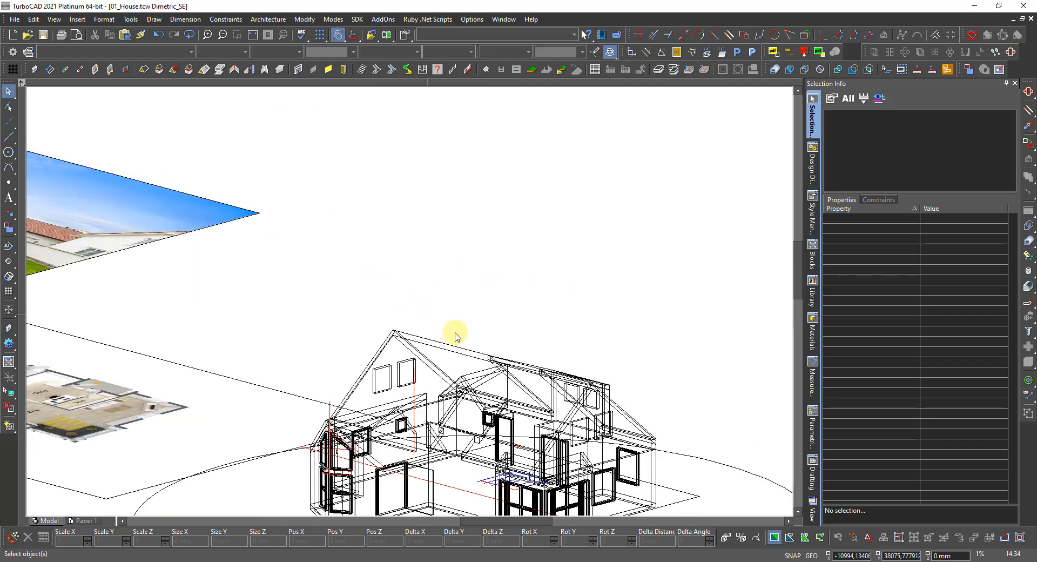
{"action": "mouse_move", "coordinate": [476, 412]}
{"action": "middle_mouse_down", "text": "shift"}
{"action": "mouse_move", "coordinate": [502, 409]}
{"action": "mouse_move", "coordinate": [533, 354]}
{"action": "mouse_move", "coordinate": [493, 331]}
{"action": "mouse_move", "coordinate": [481, 358]}
{"action": "middle_mouse_up", "text": "shift"}
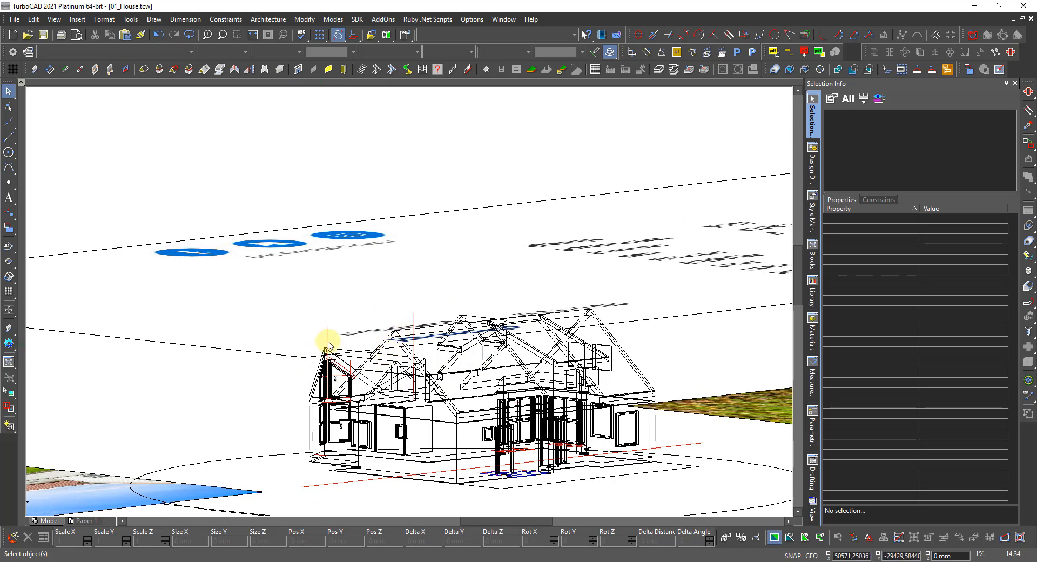
{"action": "scroll", "coordinate": [422, 343], "scroll_direction": "down", "scroll_amount": 5}
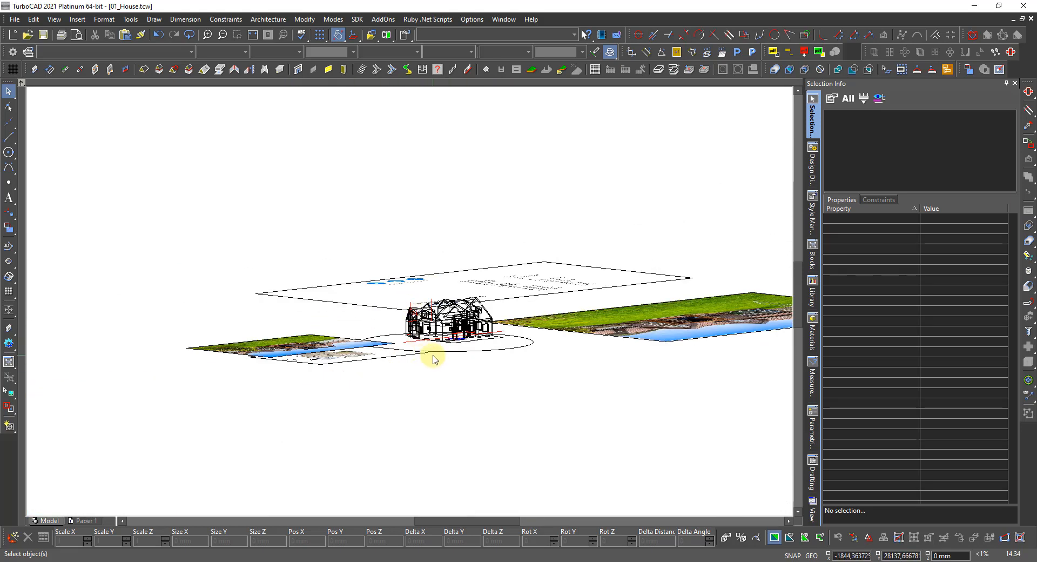
{"action": "middle_click_drag", "start_coordinate": [433, 358], "coordinate": [438, 423]}
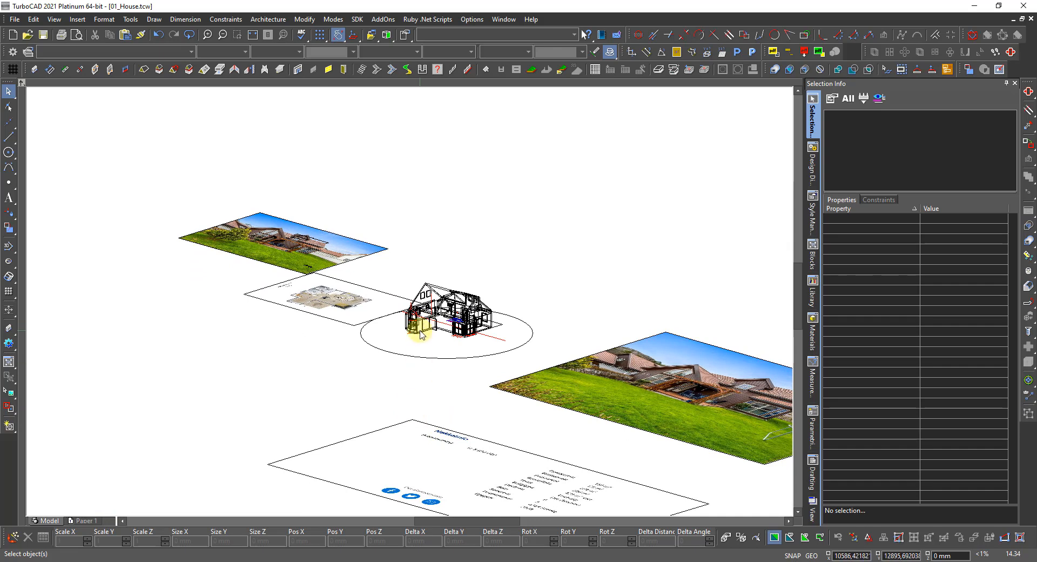
{"action": "scroll", "coordinate": [421, 335], "scroll_direction": "up", "scroll_amount": 2}
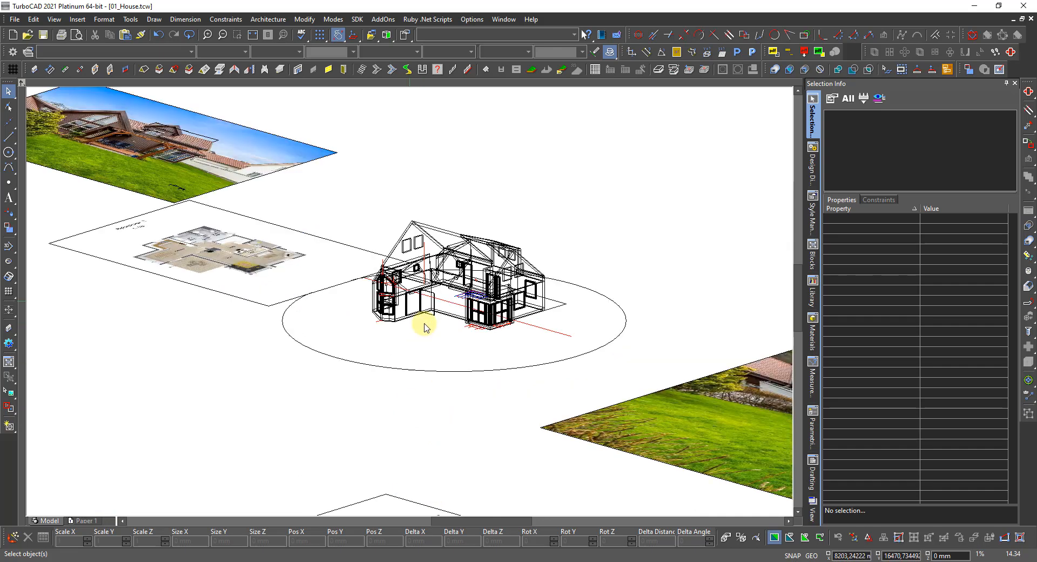
Hide the Picture and Underlay_1 floor layers and delete the small stray object away from the house.
{"action": "left_click", "coordinate": [813, 169]}
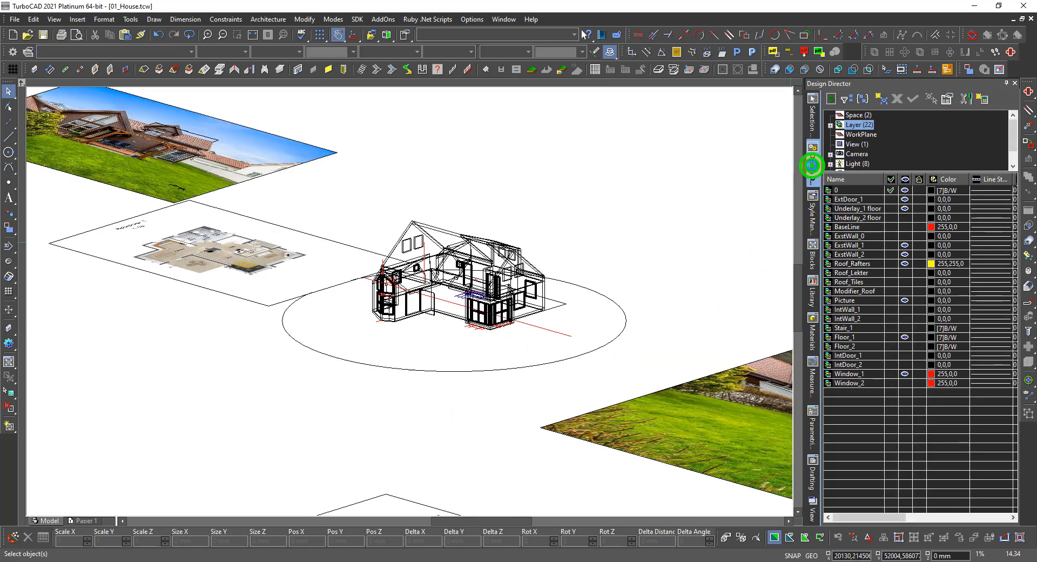
{"action": "left_click", "coordinate": [903, 301]}
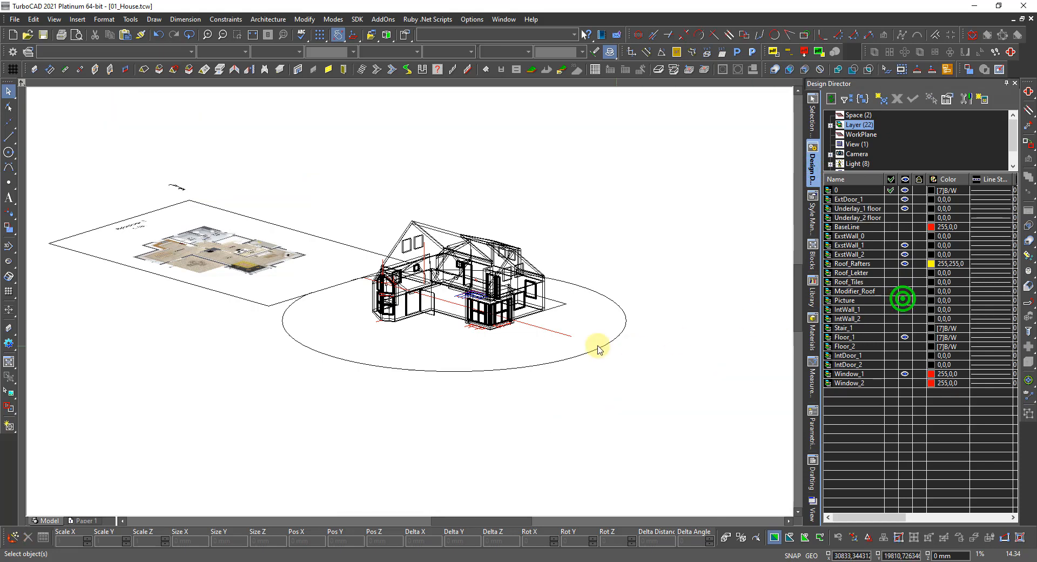
{"action": "left_click", "coordinate": [250, 302]}
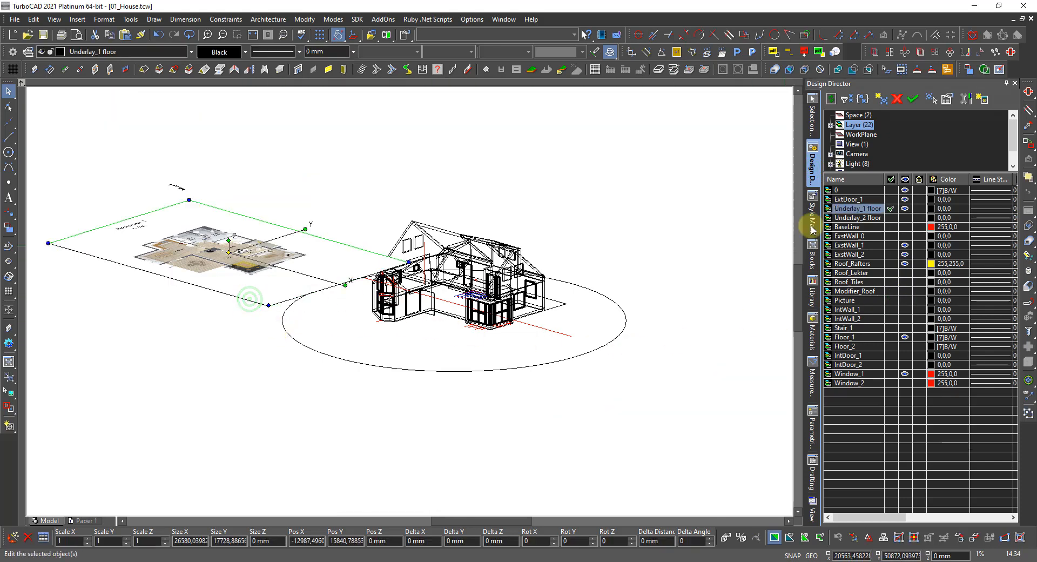
{"action": "left_click", "coordinate": [904, 209]}
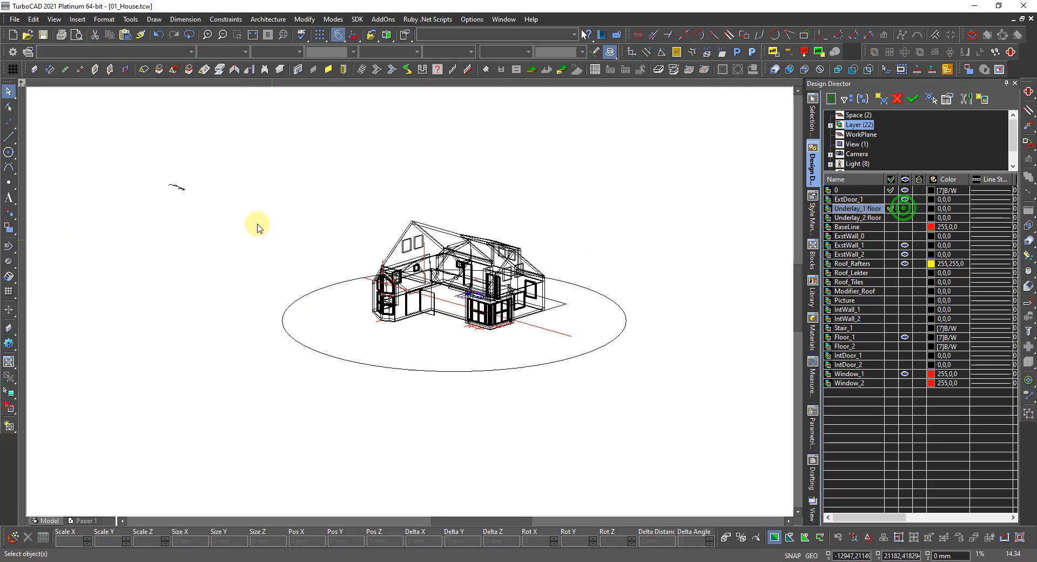
{"action": "left_click_drag", "start_coordinate": [483, 387], "coordinate": [244, 244]}
{"action": "key", "text": "Delete"}
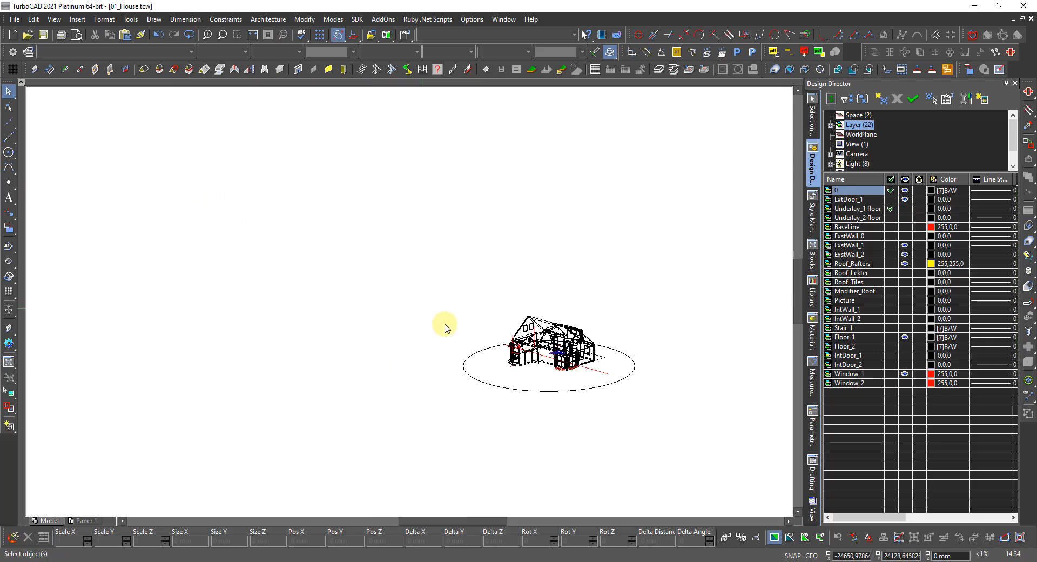
Select all objects on the ExstWall_1 and ExstWall_2 layers.
{"action": "scroll", "coordinate": [529, 371], "scroll_direction": "up", "scroll_amount": 2}
{"action": "scroll", "coordinate": [432, 283], "scroll_direction": "up", "scroll_amount": 2}
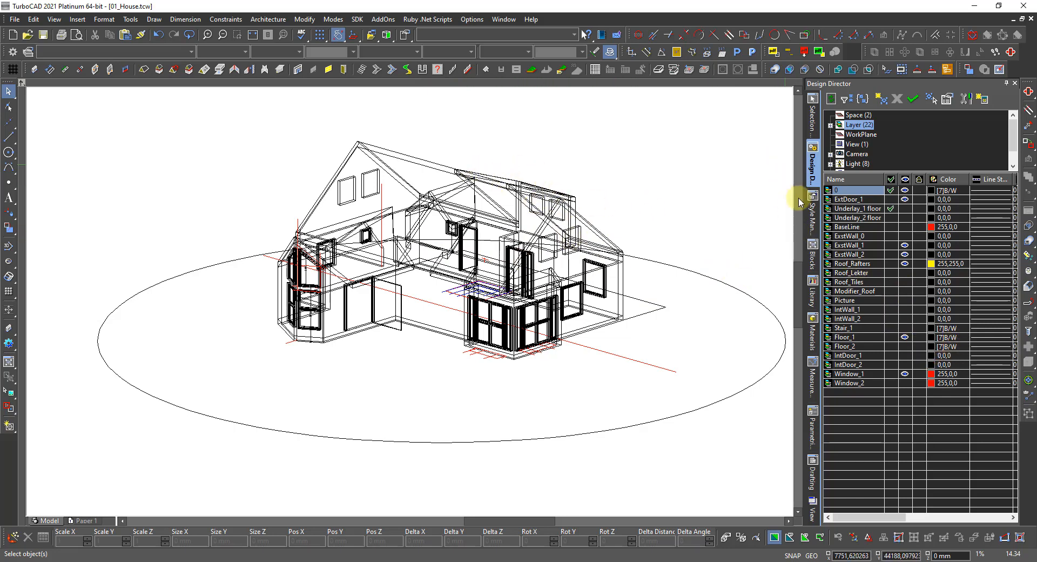
{"action": "left_click", "coordinate": [861, 247]}
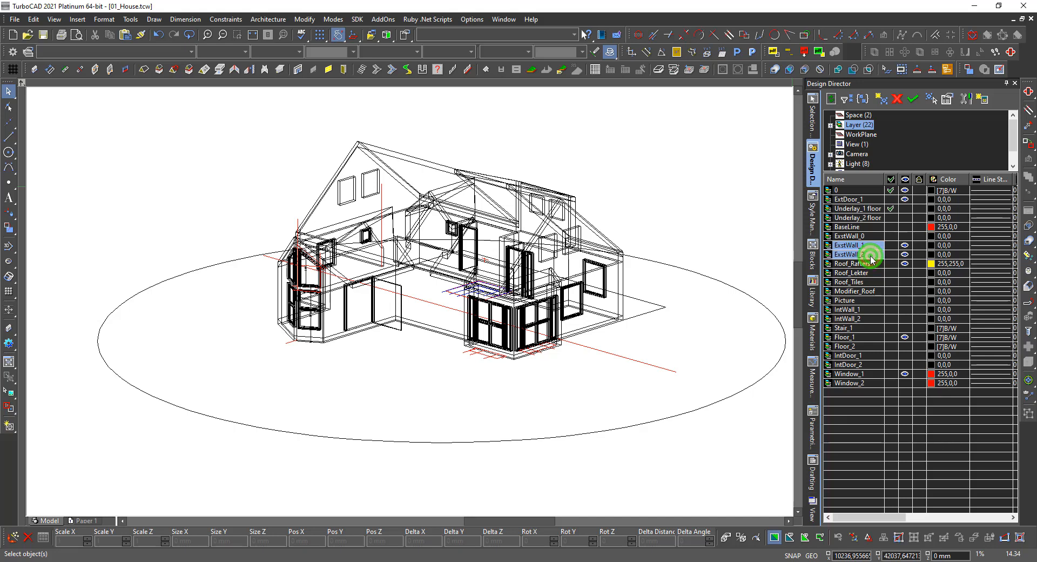
{"action": "right_click", "coordinate": [870, 252]}
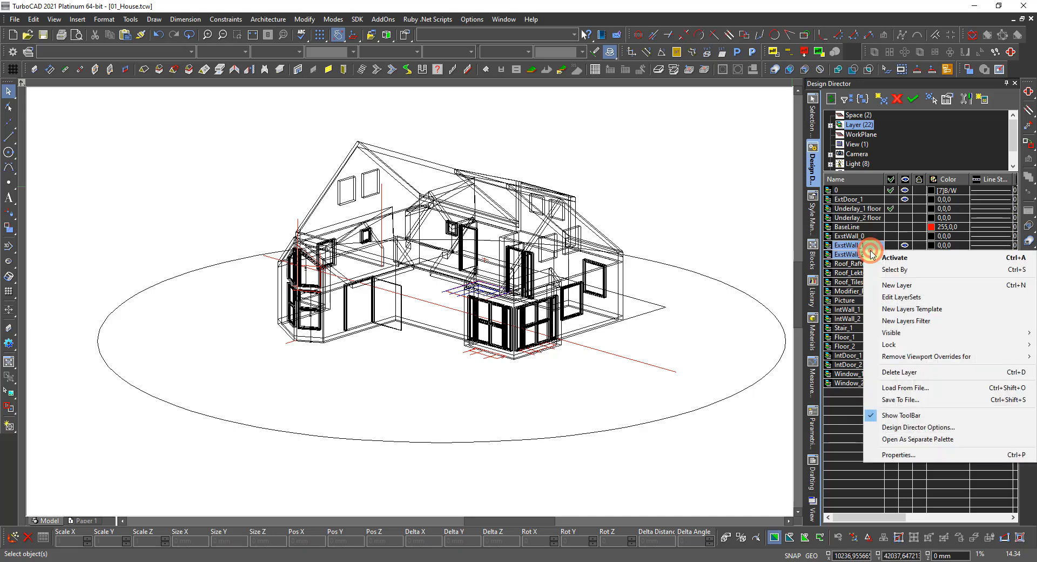
{"action": "left_click", "coordinate": [905, 269]}
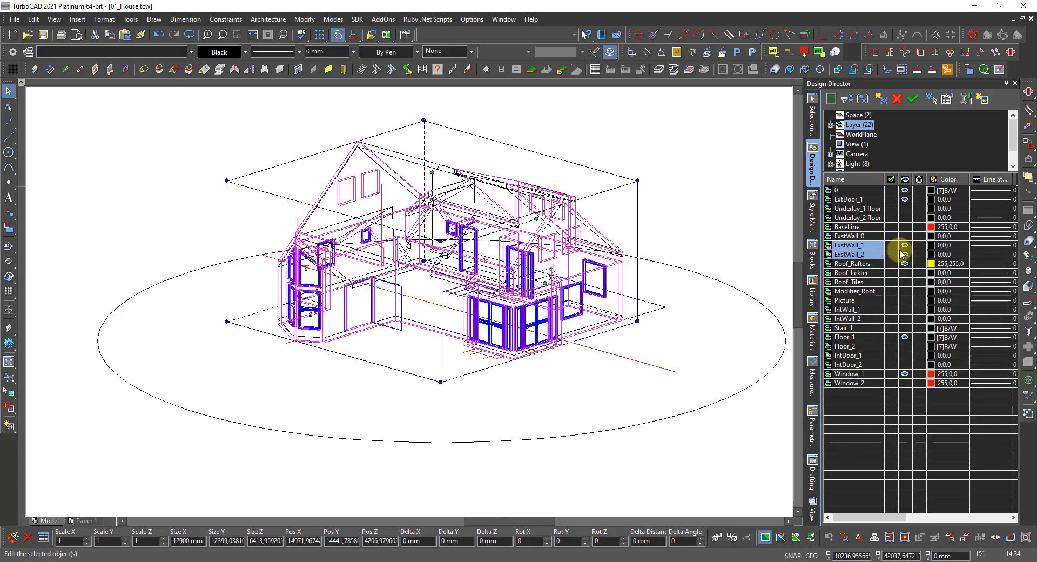
Apply the Deluxe + 54 wall style to all the selected house walls.
{"action": "left_click", "coordinate": [811, 116]}
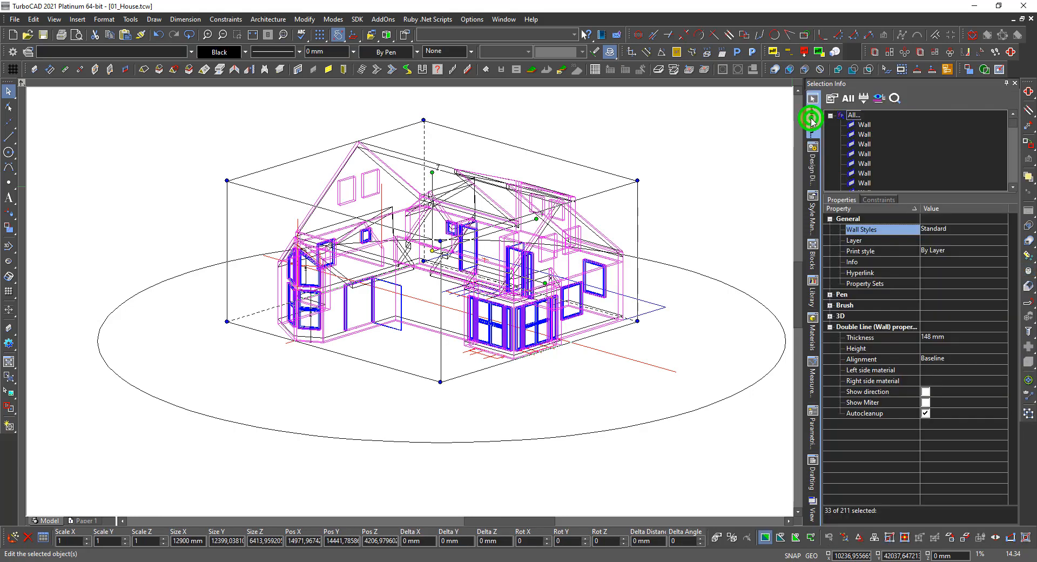
{"action": "left_click", "coordinate": [851, 117]}
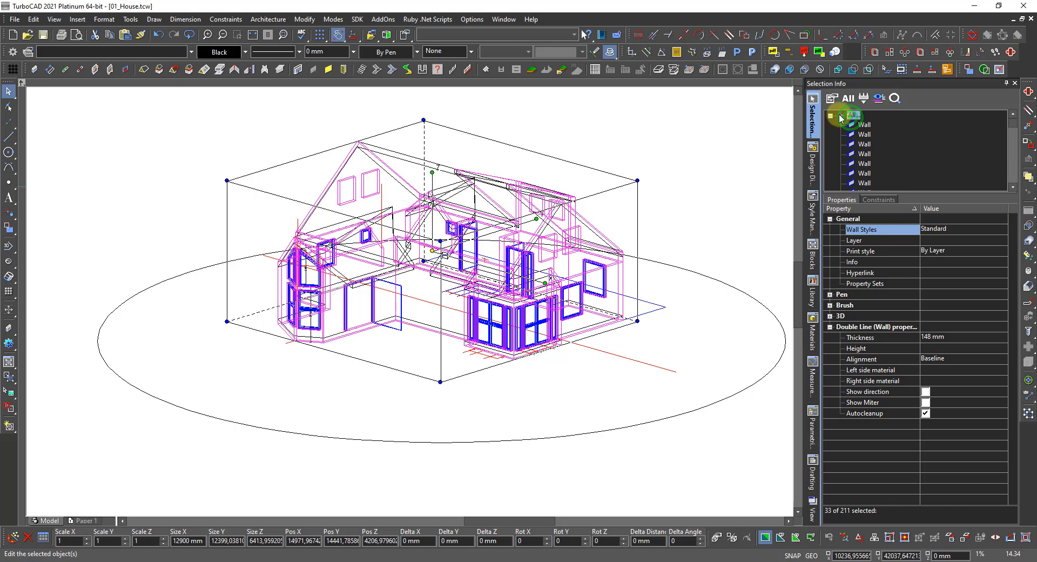
{"action": "left_click", "coordinate": [831, 115]}
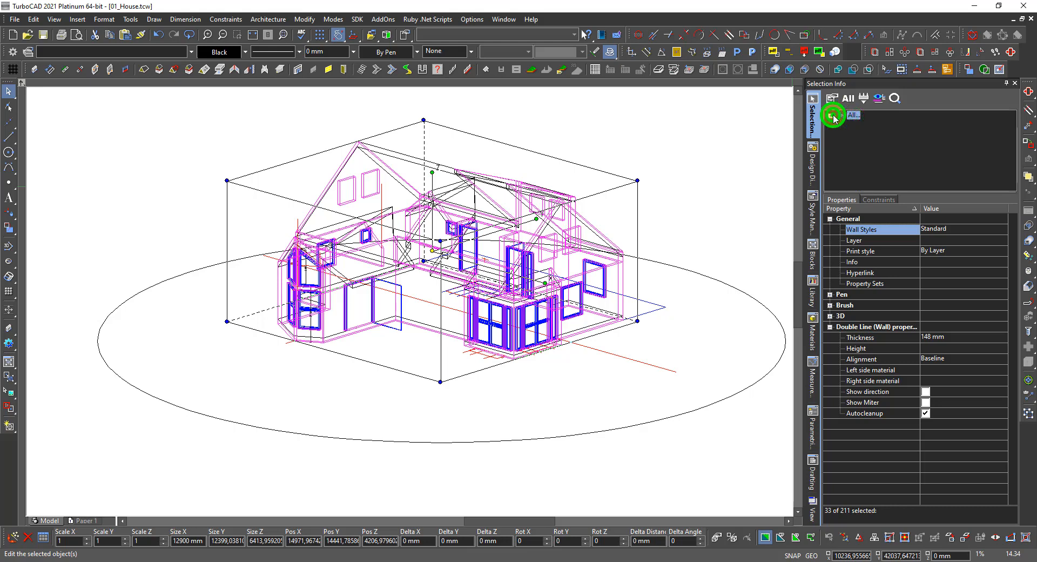
{"action": "left_click", "coordinate": [948, 228]}
{"action": "left_click", "coordinate": [946, 229]}
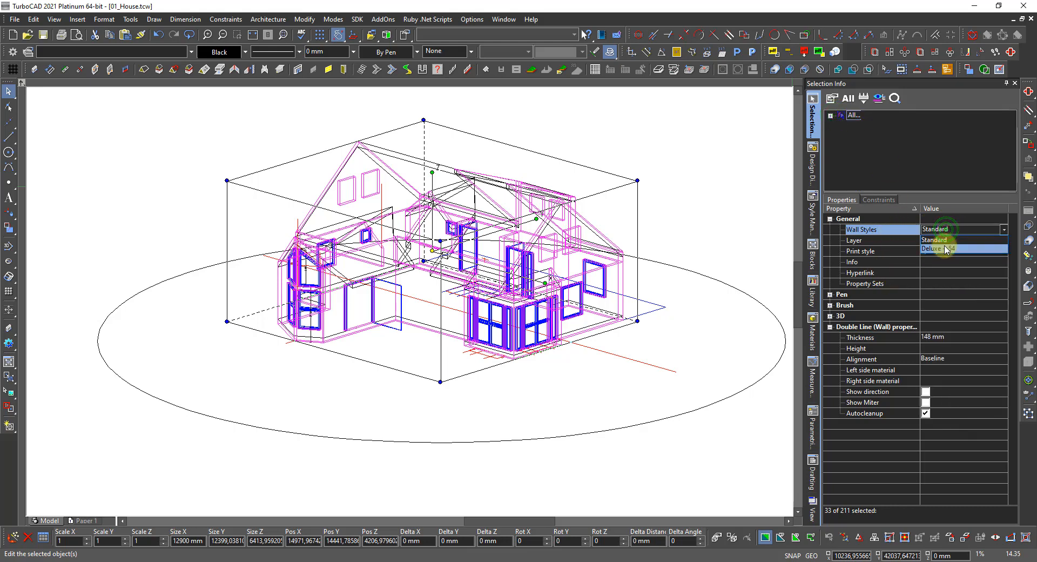
{"action": "left_click", "coordinate": [939, 249]}
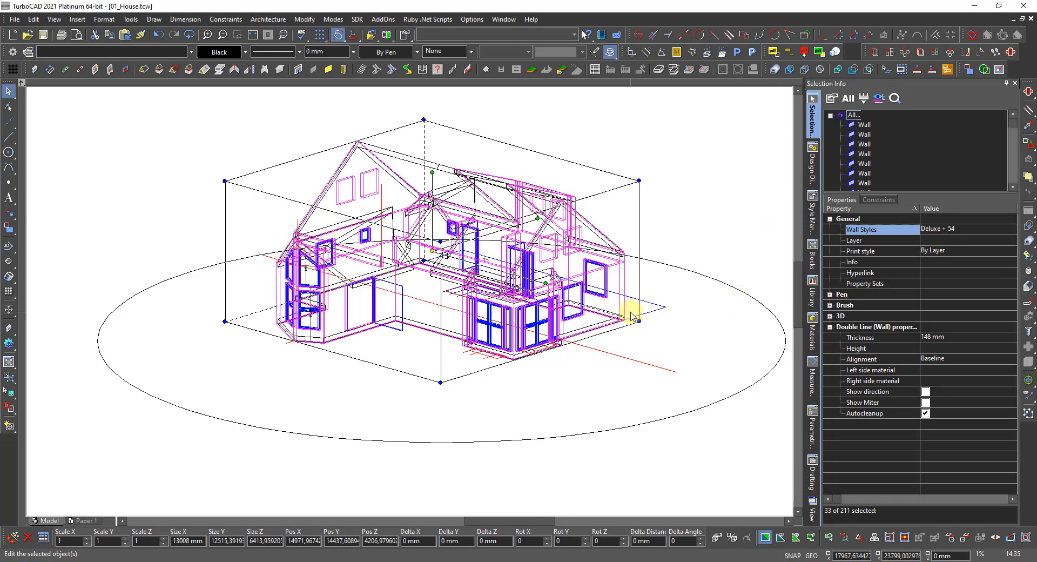
Clear the selection of the house walls and make the ExstWall_0 layer visible.
{"action": "left_click", "coordinate": [568, 386]}
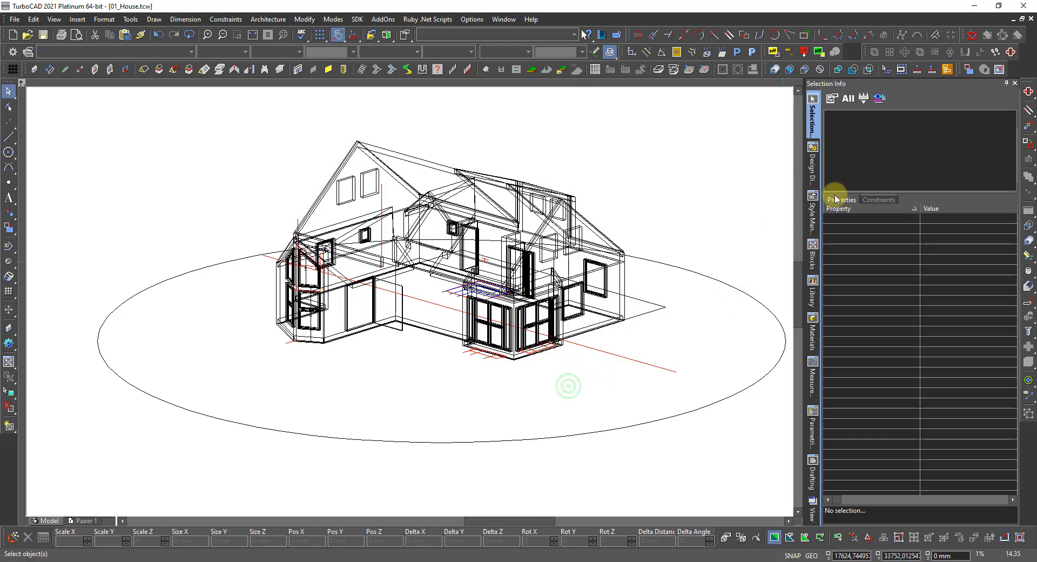
{"action": "left_click", "coordinate": [813, 172]}
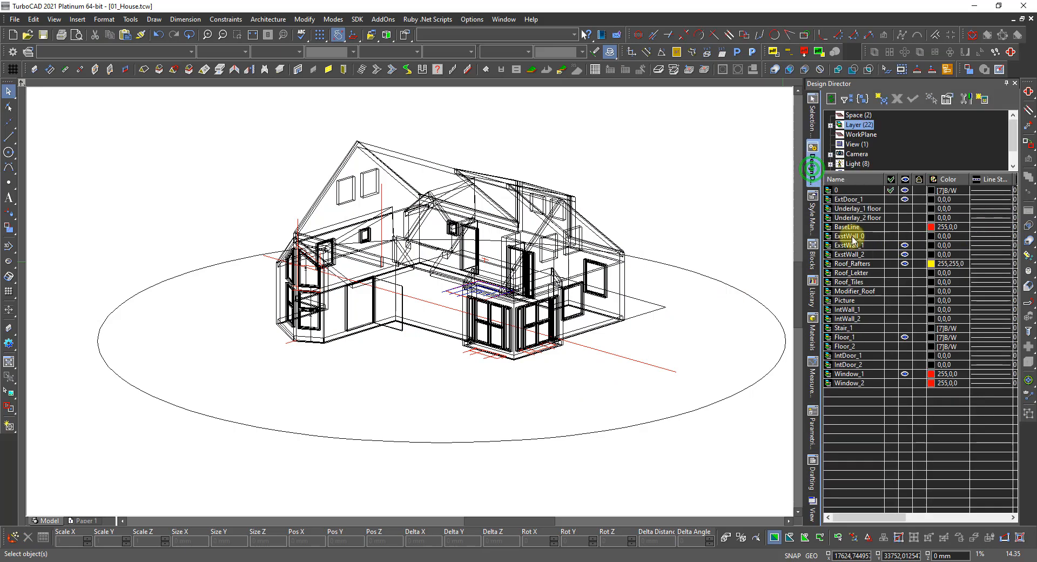
{"action": "left_click", "coordinate": [907, 236]}
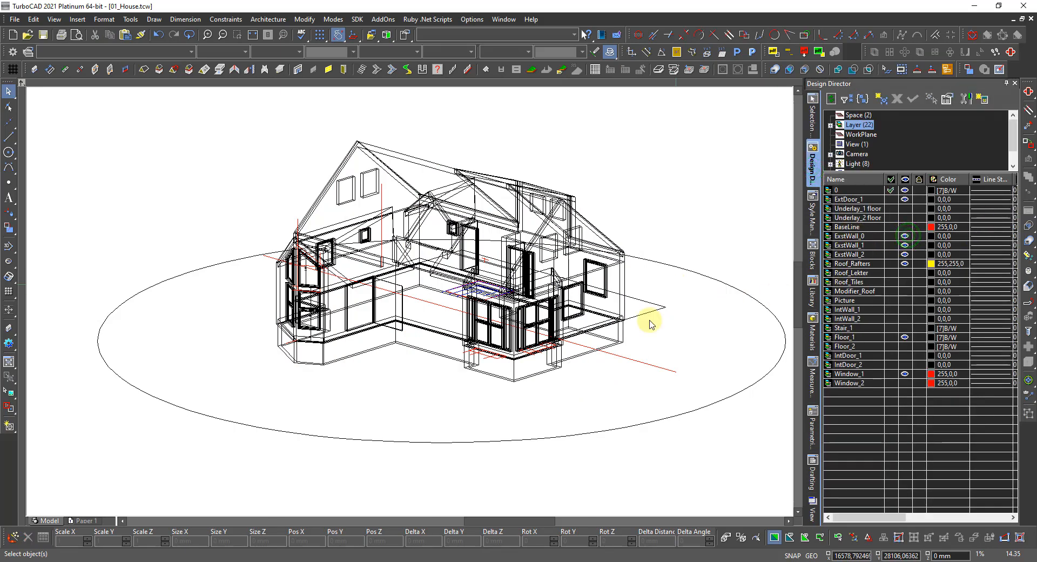
Display the house with hidden lines removed and switch to the Front view.
{"action": "right_click", "coordinate": [432, 350]}
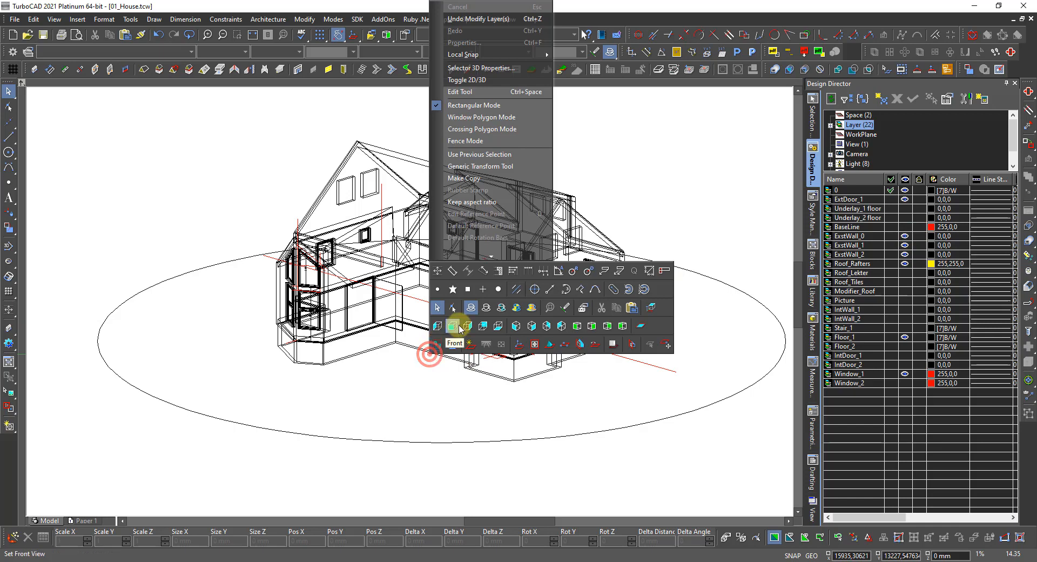
{"action": "left_click", "coordinate": [484, 307]}
{"action": "right_click", "coordinate": [440, 365]}
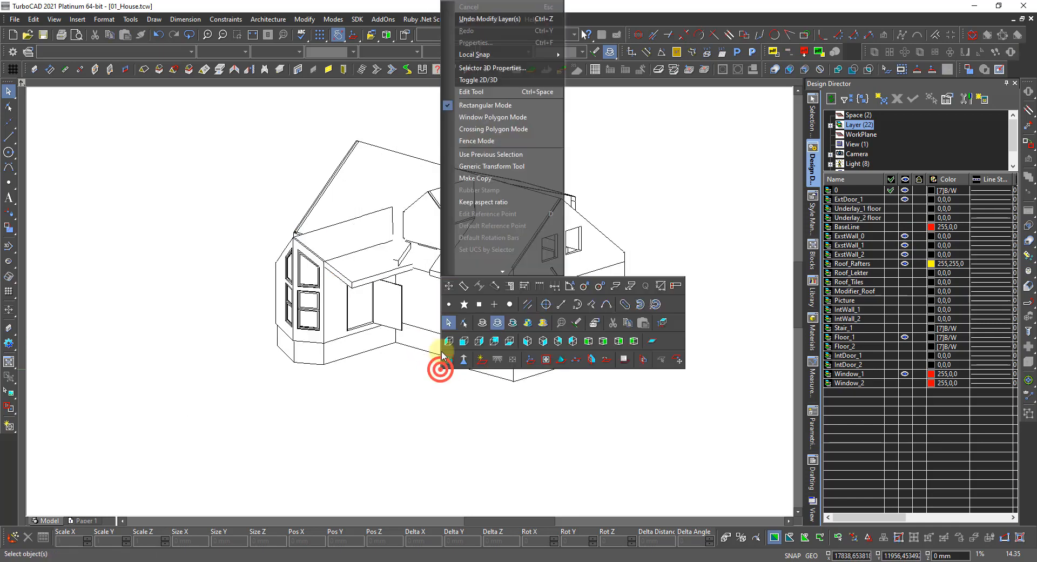
{"action": "left_click", "coordinate": [464, 341]}
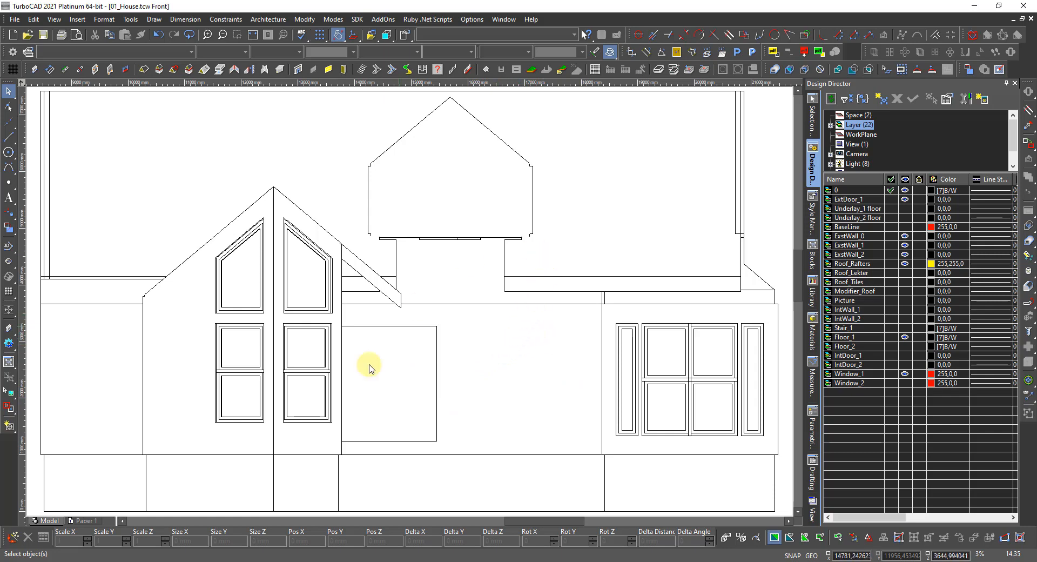
Examine the front elevation, checking how the upper walls and the foundation edges line up with the exterior walls.
{"action": "scroll", "coordinate": [478, 447], "scroll_direction": "down", "scroll_amount": 3}
{"action": "scroll", "coordinate": [406, 274], "scroll_direction": "up", "scroll_amount": 3}
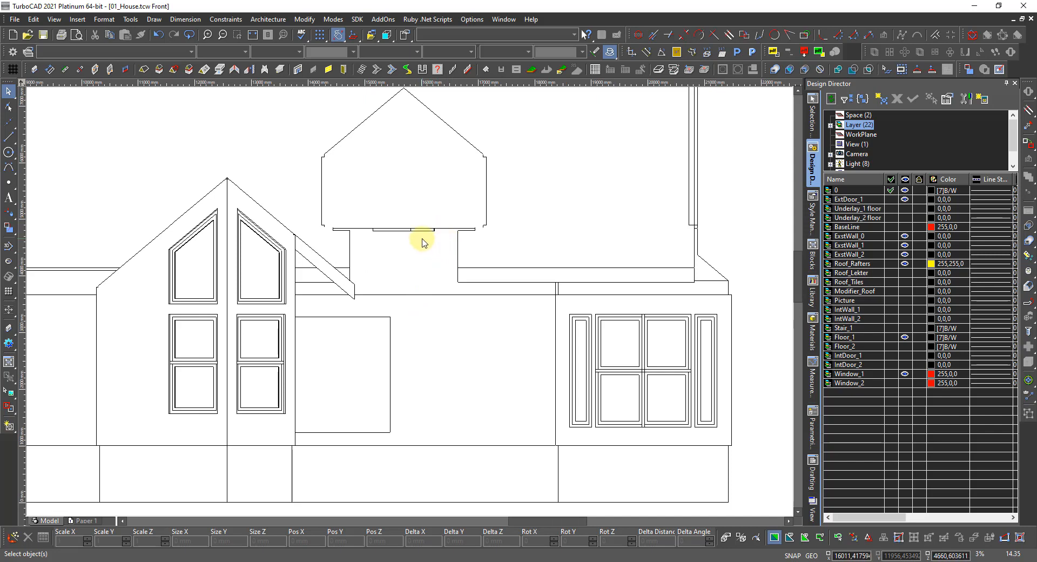
{"action": "scroll", "coordinate": [377, 226], "scroll_direction": "up", "scroll_amount": 2}
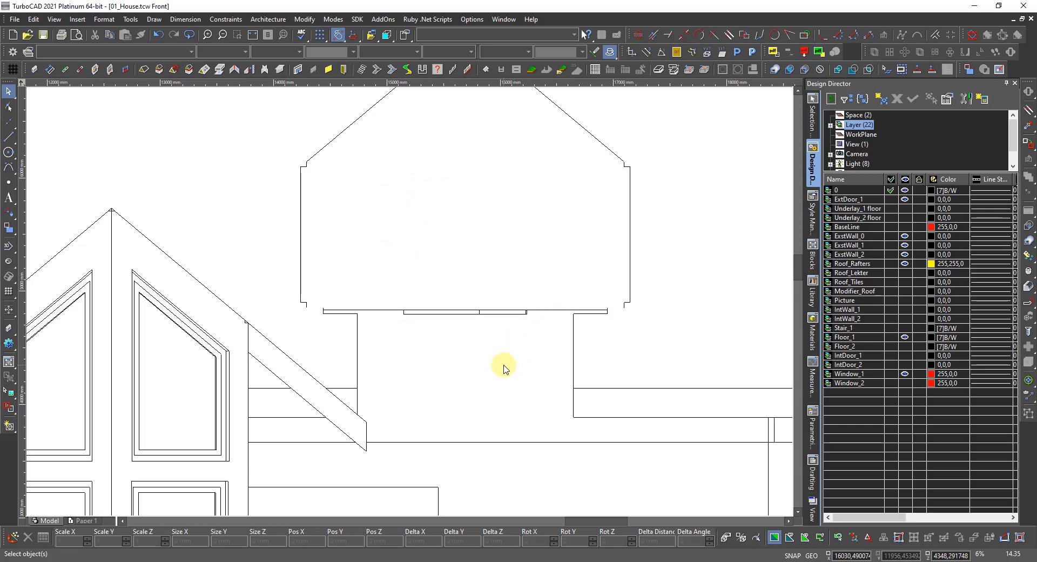
{"action": "scroll", "coordinate": [505, 369], "scroll_direction": "down", "scroll_amount": 3}
{"action": "scroll", "coordinate": [391, 292], "scroll_direction": "up", "scroll_amount": 2}
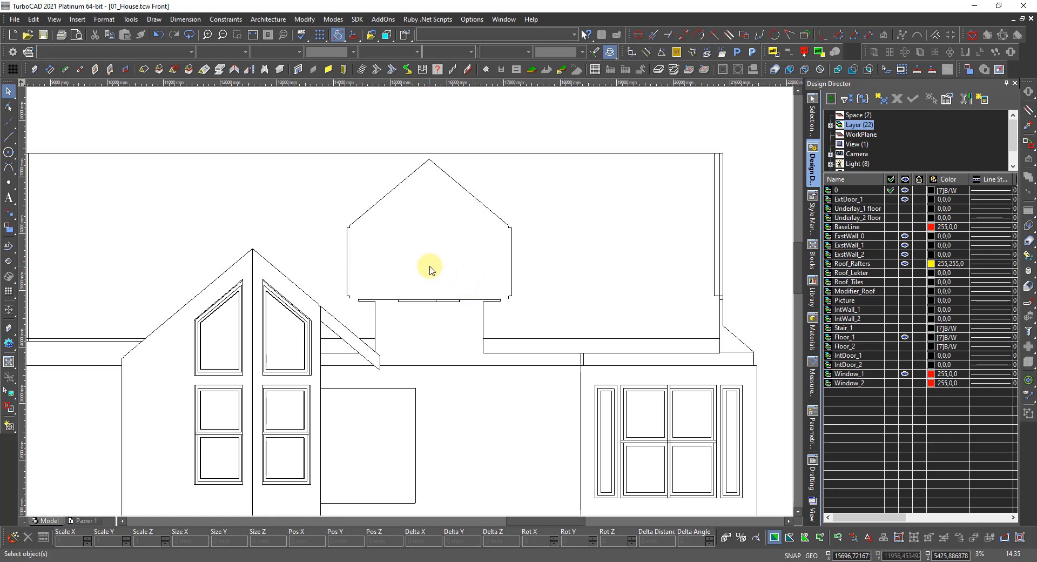
{"action": "scroll", "coordinate": [430, 270], "scroll_direction": "down", "scroll_amount": 2}
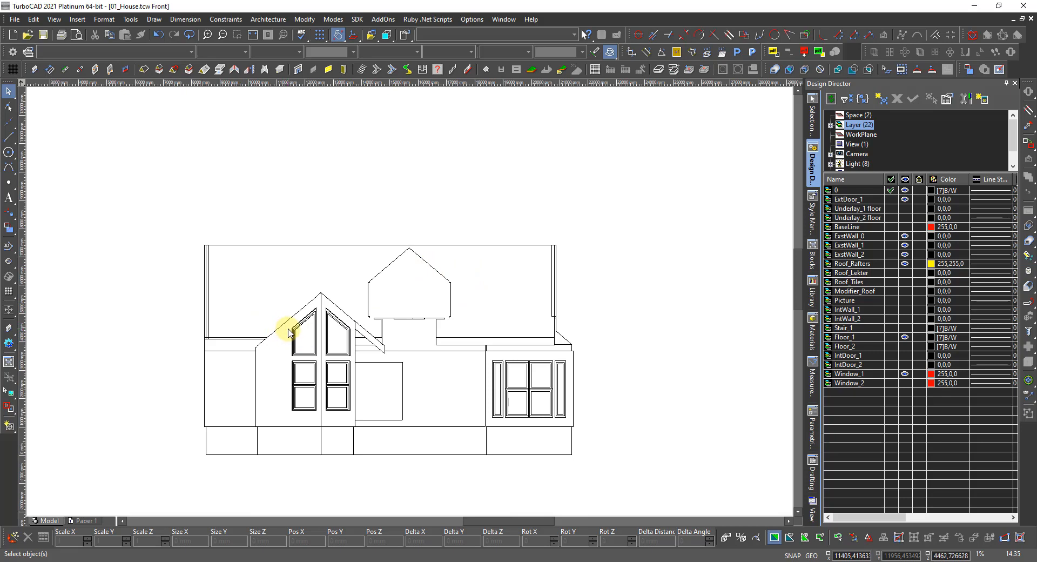
{"action": "scroll", "coordinate": [380, 335], "scroll_direction": "up", "scroll_amount": 2}
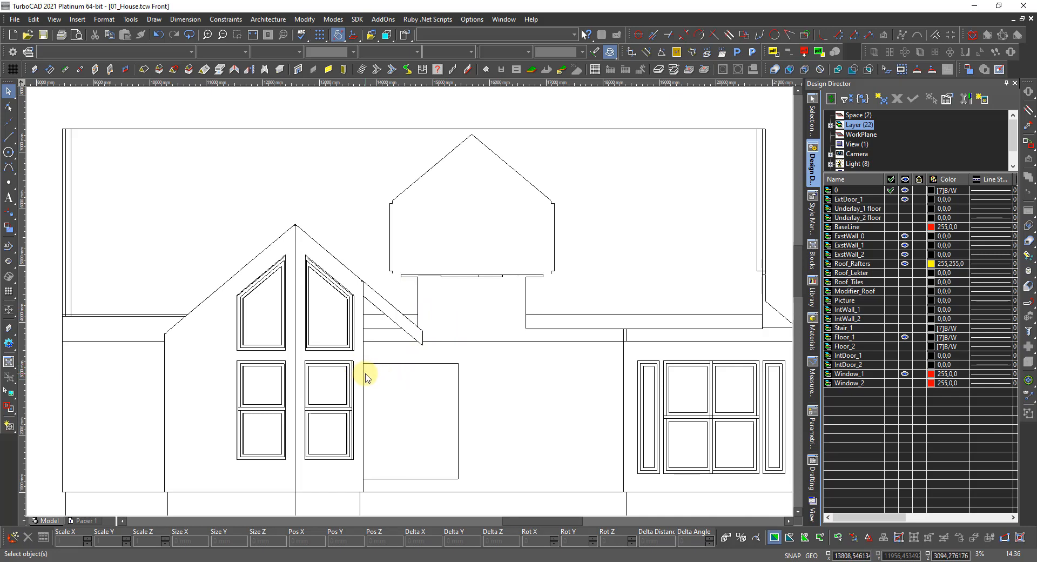
{"action": "scroll", "coordinate": [366, 377], "scroll_direction": "down", "scroll_amount": 2}
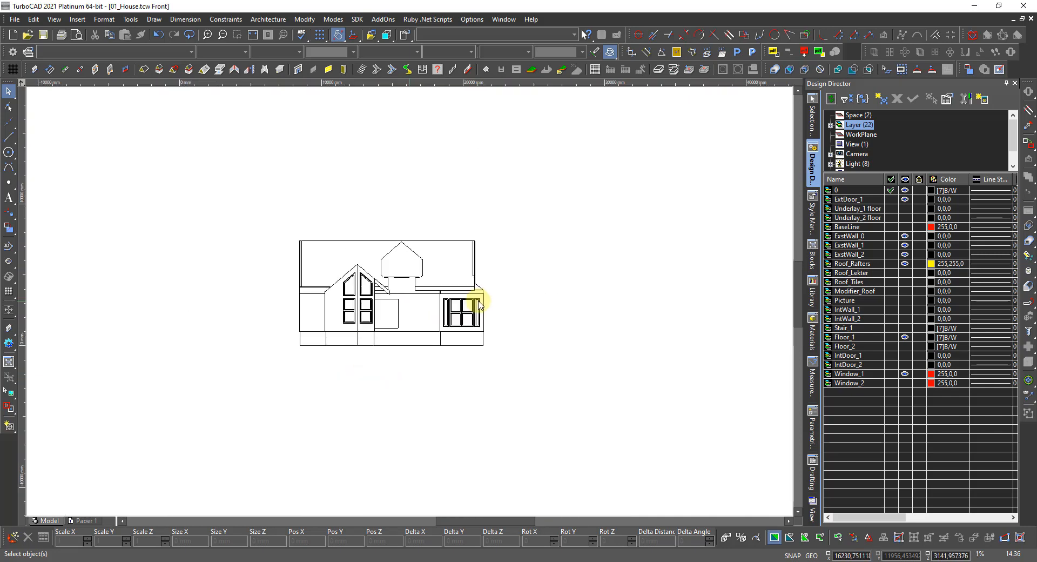
Select the ground-floor wall with the window below the side gable, viewing the house at an angle.
{"action": "middle_click_drag", "start_coordinate": [474, 292], "coordinate": [428, 335], "text": "shift"}
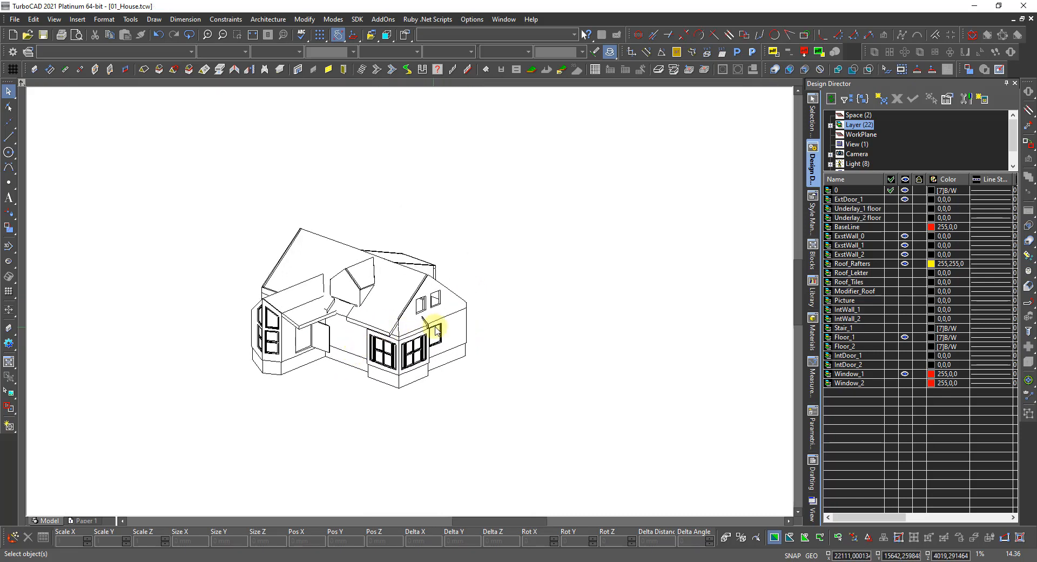
{"action": "scroll", "coordinate": [437, 321], "scroll_direction": "up", "scroll_amount": 1}
{"action": "scroll", "coordinate": [435, 294], "scroll_direction": "up", "scroll_amount": 2}
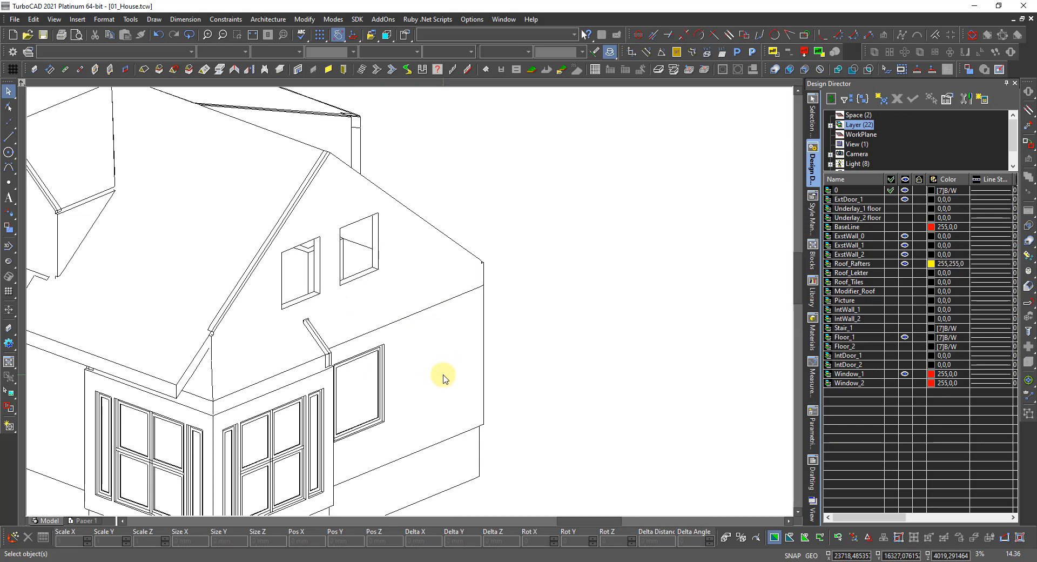
{"action": "left_click", "coordinate": [440, 342]}
{"action": "left_click", "coordinate": [467, 350]}
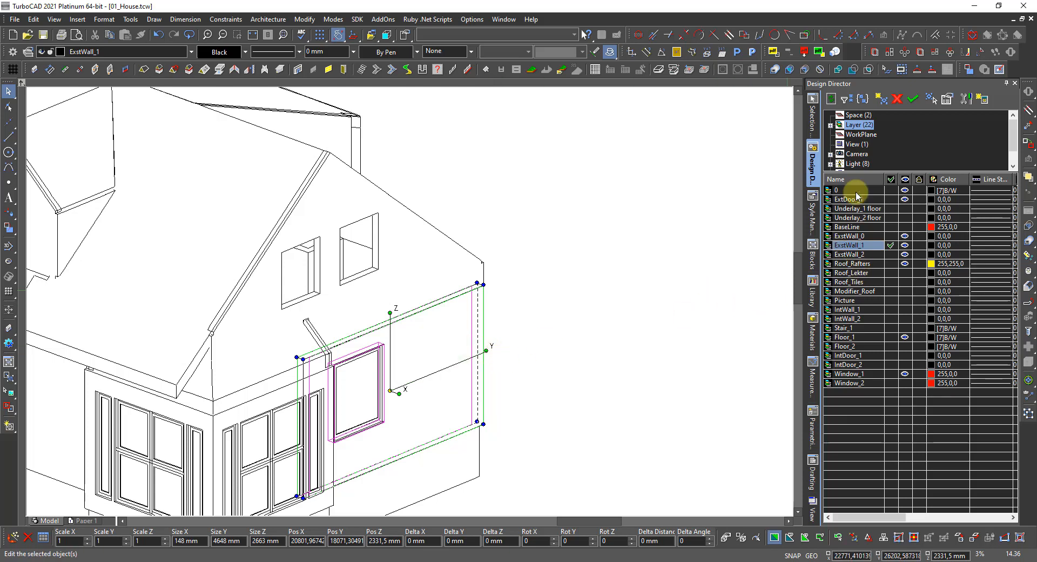
Choose RL Hvit Liggende Panel from the 0 DAKnor category as the component material of the Deluxe + 54 wall style.
{"action": "left_click", "coordinate": [813, 219]}
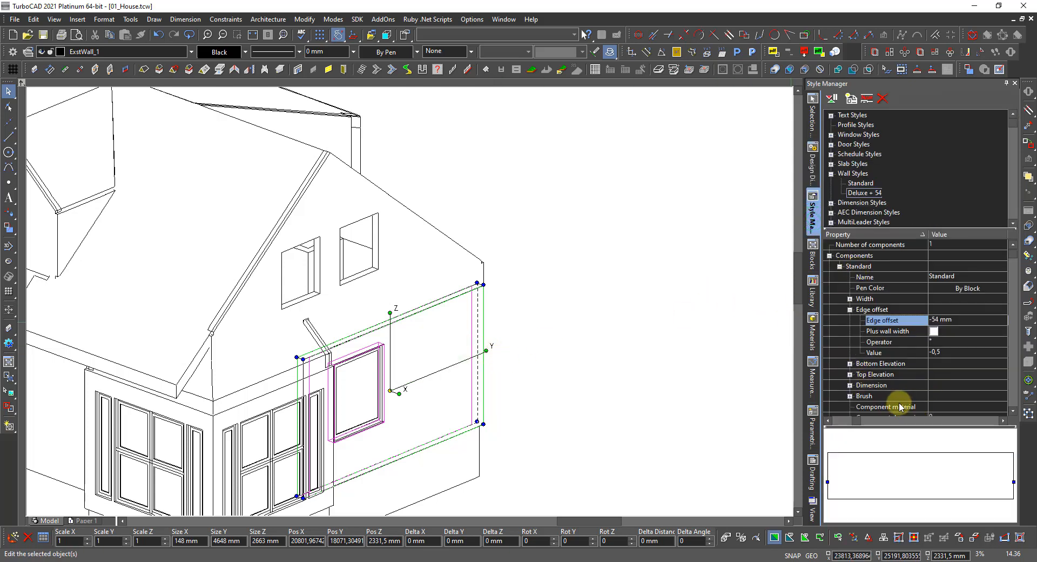
{"action": "scroll", "coordinate": [901, 406], "scroll_direction": "down", "scroll_amount": 1}
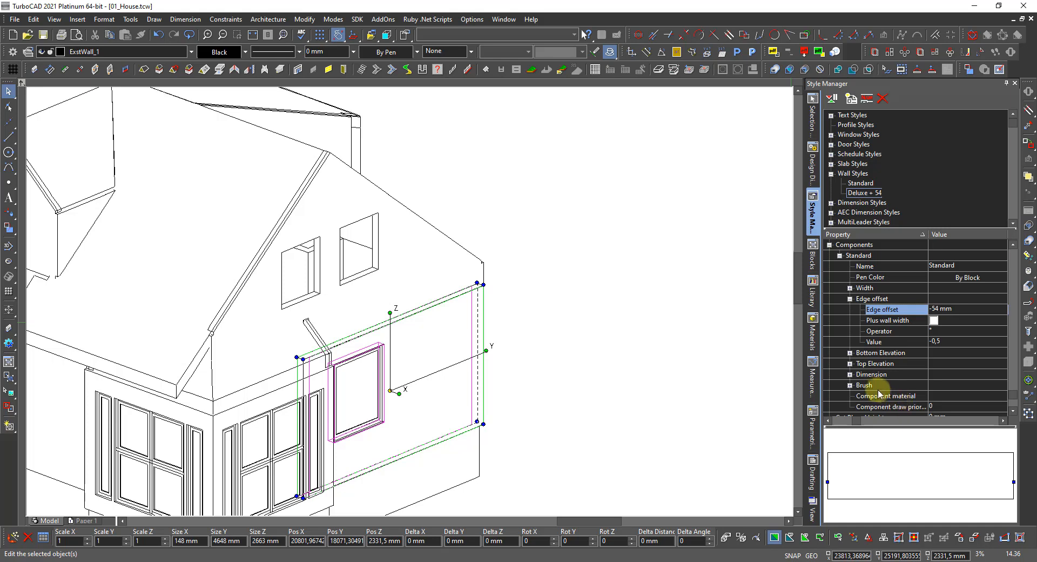
{"action": "left_click", "coordinate": [936, 397]}
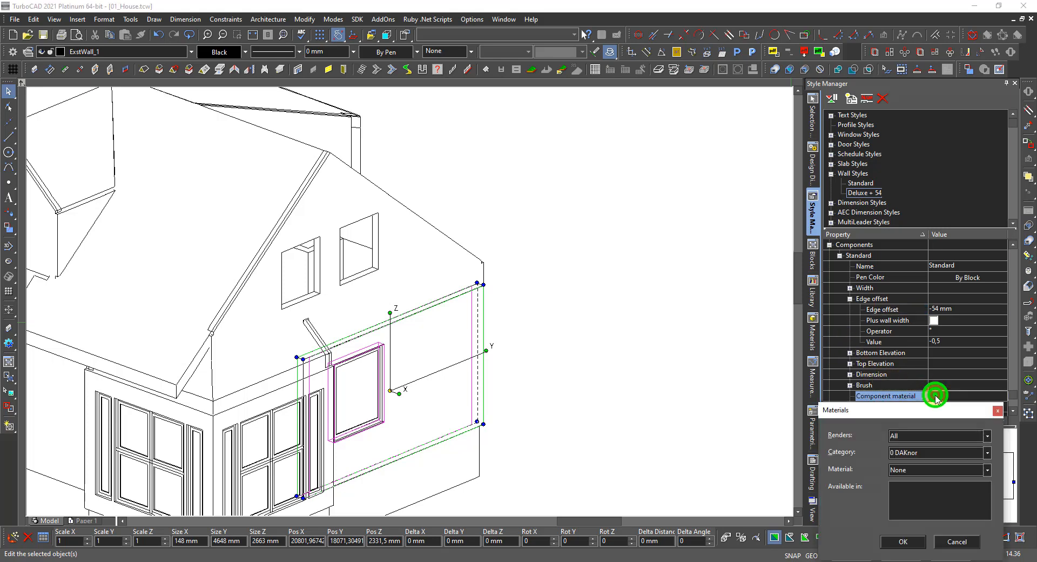
{"action": "left_click", "coordinate": [925, 469]}
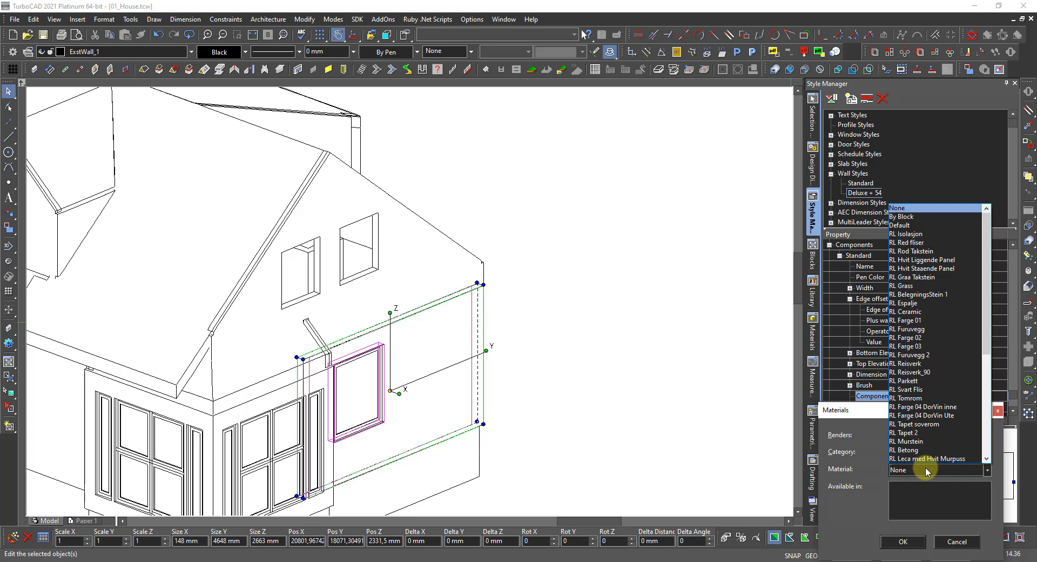
{"action": "left_click", "coordinate": [926, 260]}
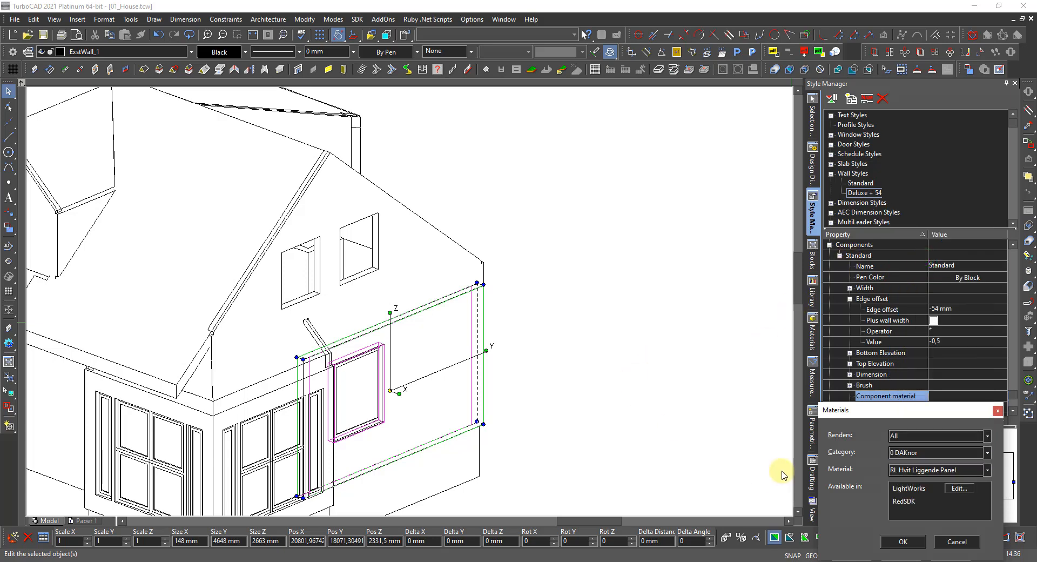
Review the panel material's LightWorks shaders, apply them unchanged and assign the material to the wall style component.
{"action": "left_click", "coordinate": [958, 489]}
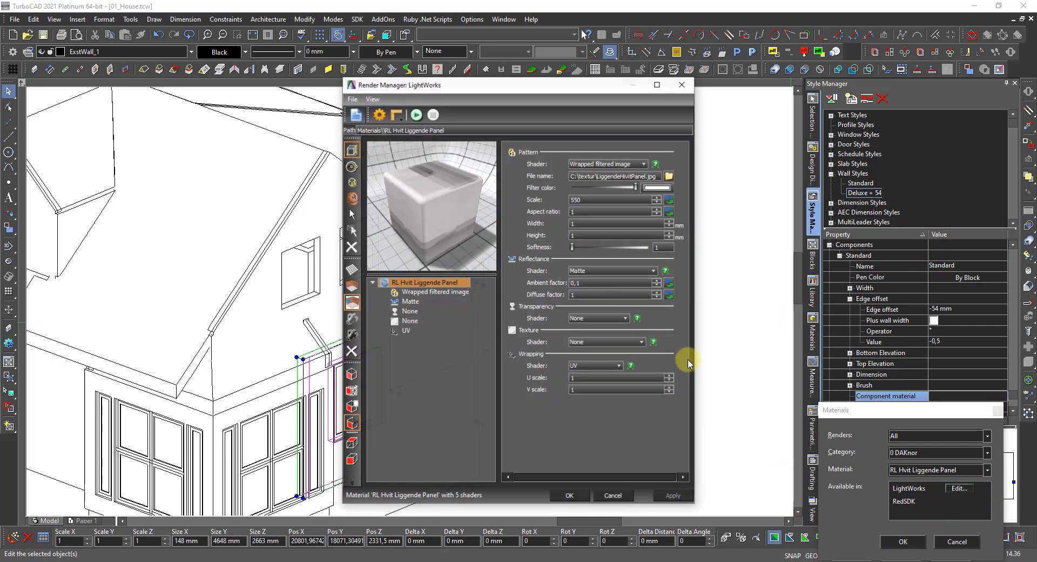
{"action": "left_click", "coordinate": [416, 116]}
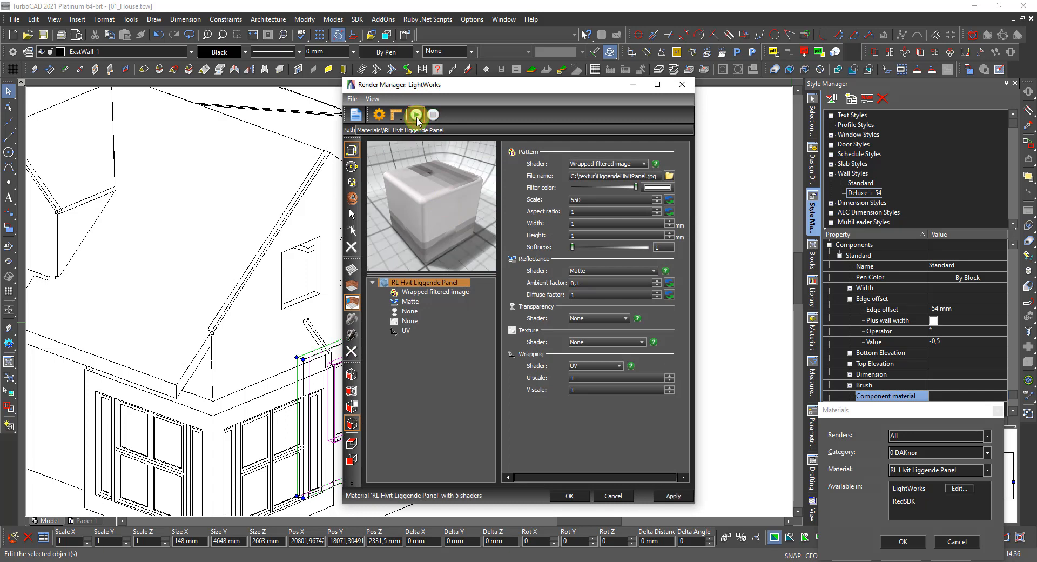
{"action": "left_click", "coordinate": [674, 494]}
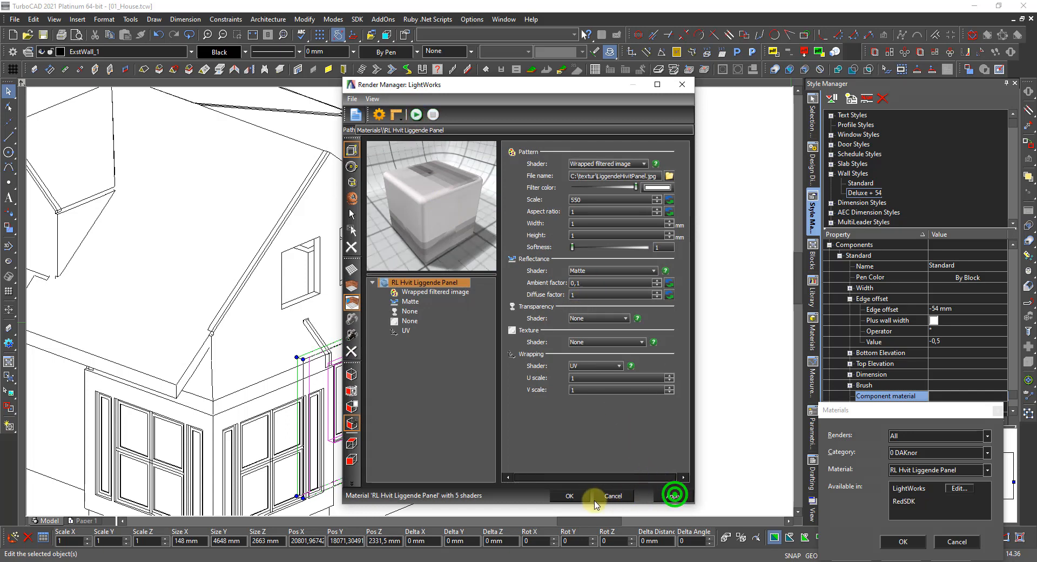
{"action": "left_click", "coordinate": [574, 496]}
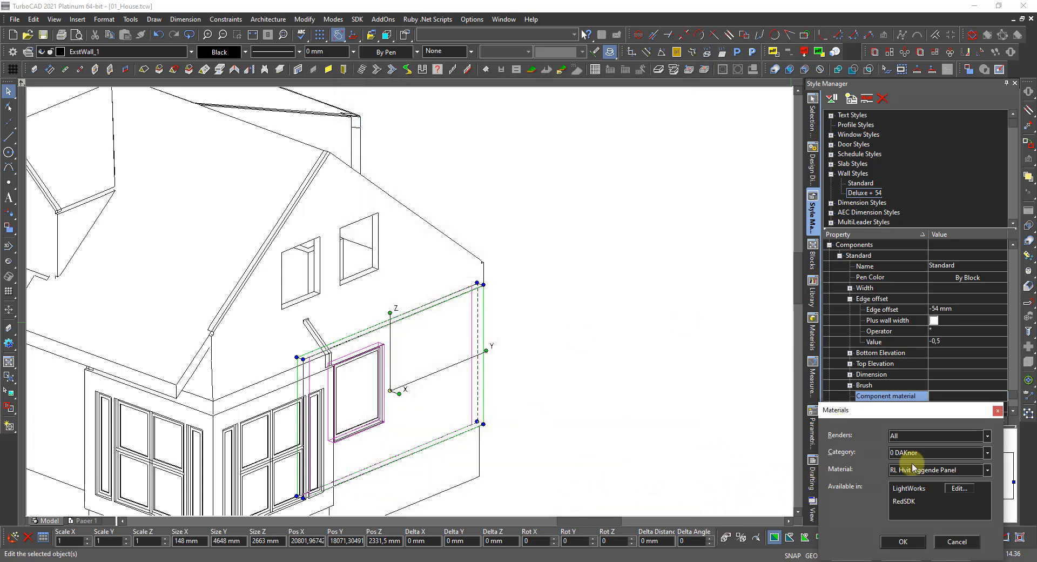
{"action": "left_click", "coordinate": [918, 542]}
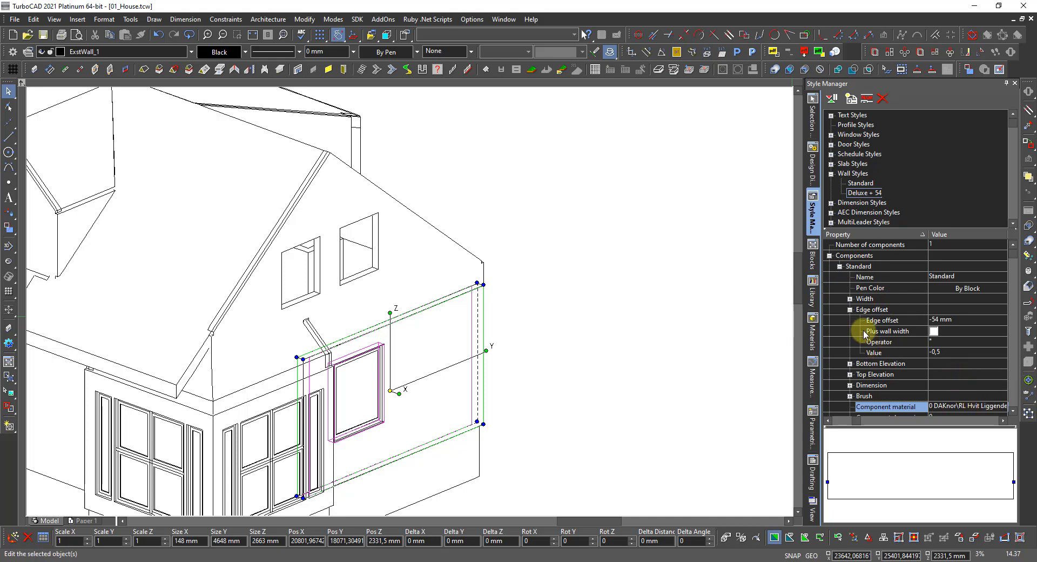
Deselect the wall and display the house in Draft Rendering, using LightWorks with Smooth OpenGL.
{"action": "left_click", "coordinate": [592, 243]}
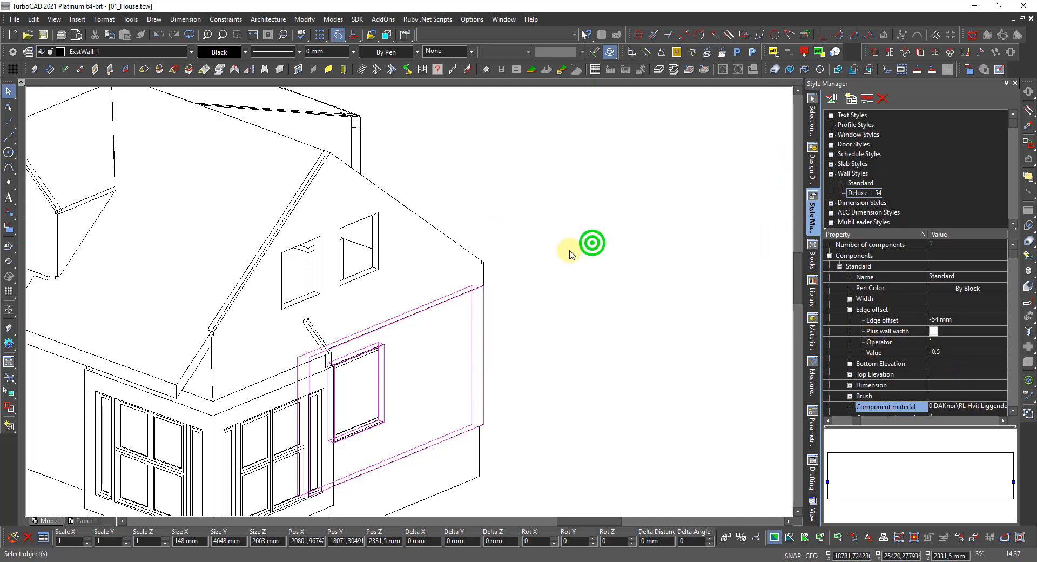
{"action": "right_click", "coordinate": [570, 250]}
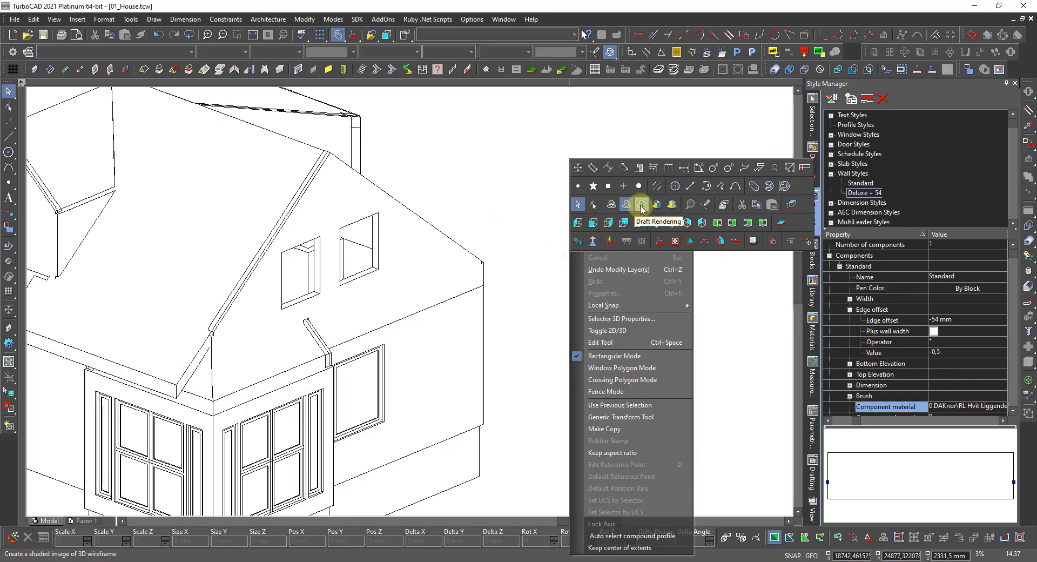
{"action": "left_click", "coordinate": [641, 209]}
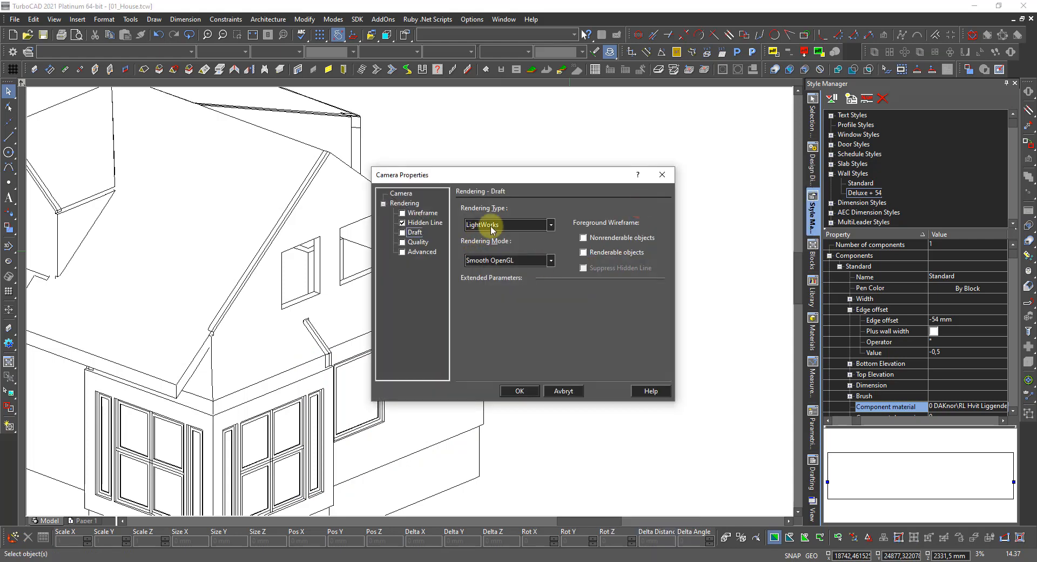
{"action": "left_click", "coordinate": [519, 391]}
{"action": "right_click", "coordinate": [547, 384]}
{"action": "left_click", "coordinate": [619, 337]}
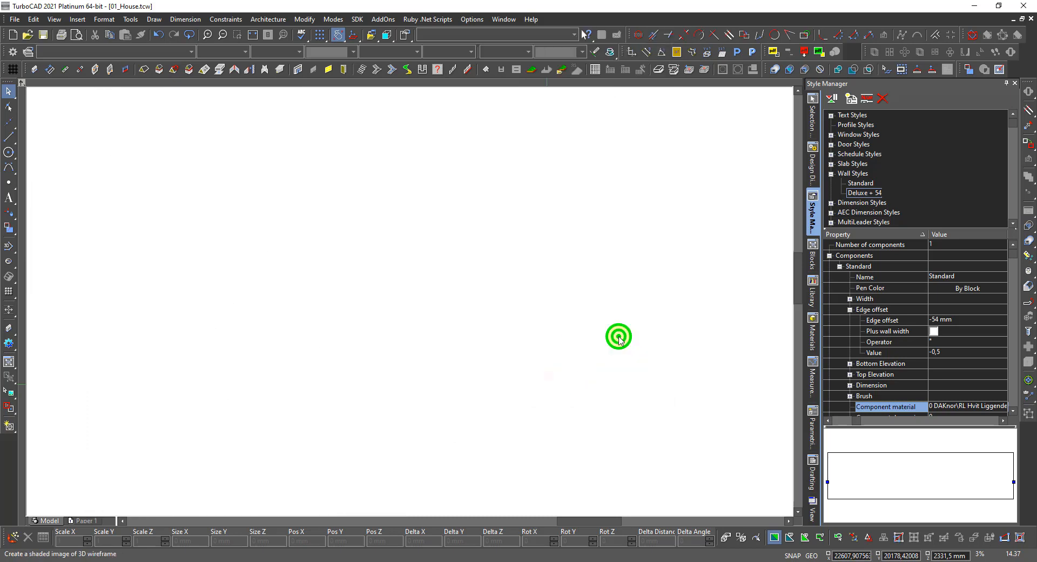
Select the ground-floor wall with the window below the side gable and display its selection properties.
{"action": "scroll", "coordinate": [462, 382], "scroll_direction": "up", "scroll_amount": 1}
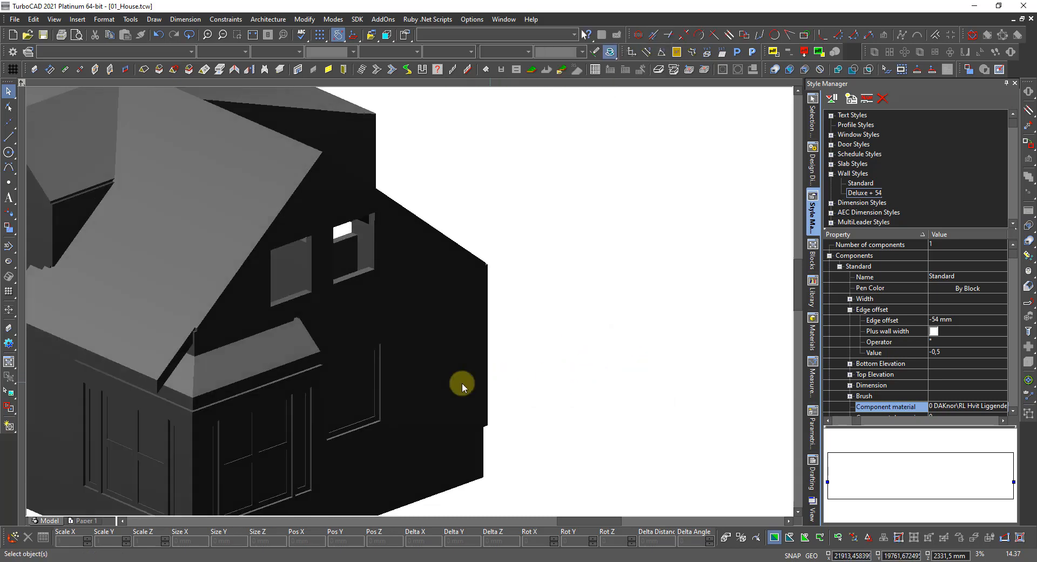
{"action": "scroll", "coordinate": [336, 372], "scroll_direction": "up", "scroll_amount": 3}
{"action": "mouse_move", "coordinate": [336, 373]}
{"action": "middle_mouse_down", "text": "shift"}
{"action": "mouse_move", "coordinate": [297, 371]}
{"action": "mouse_move", "coordinate": [288, 408]}
{"action": "mouse_move", "coordinate": [496, 408]}
{"action": "mouse_move", "coordinate": [395, 325]}
{"action": "mouse_move", "coordinate": [296, 387]}
{"action": "mouse_move", "coordinate": [309, 397]}
{"action": "mouse_move", "coordinate": [471, 398]}
{"action": "middle_mouse_up", "text": "shift"}
{"action": "scroll", "coordinate": [458, 387], "scroll_direction": "up", "scroll_amount": 2}
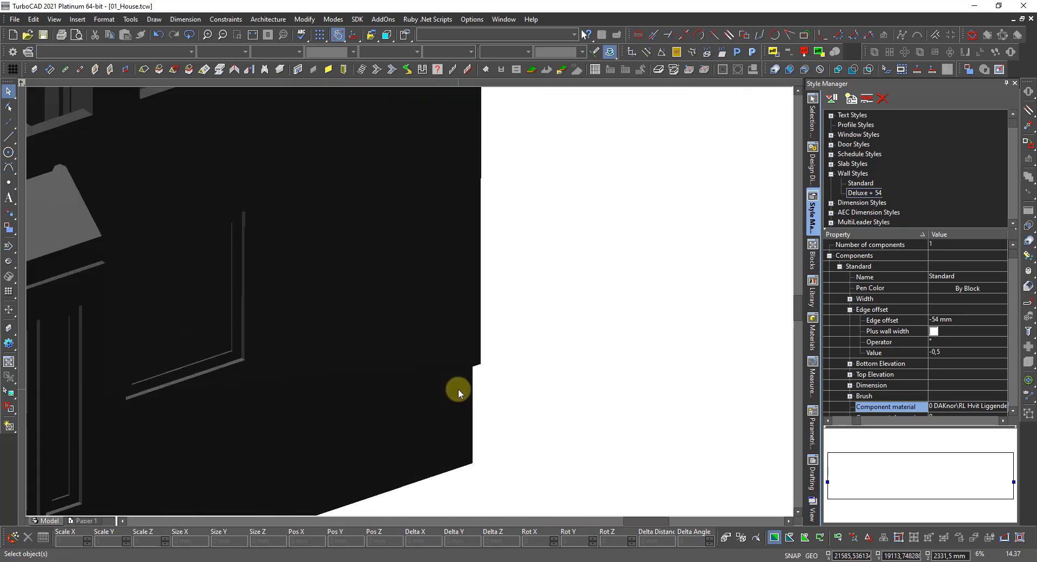
{"action": "scroll", "coordinate": [399, 278], "scroll_direction": "down", "scroll_amount": 2}
{"action": "left_click", "coordinate": [413, 293]}
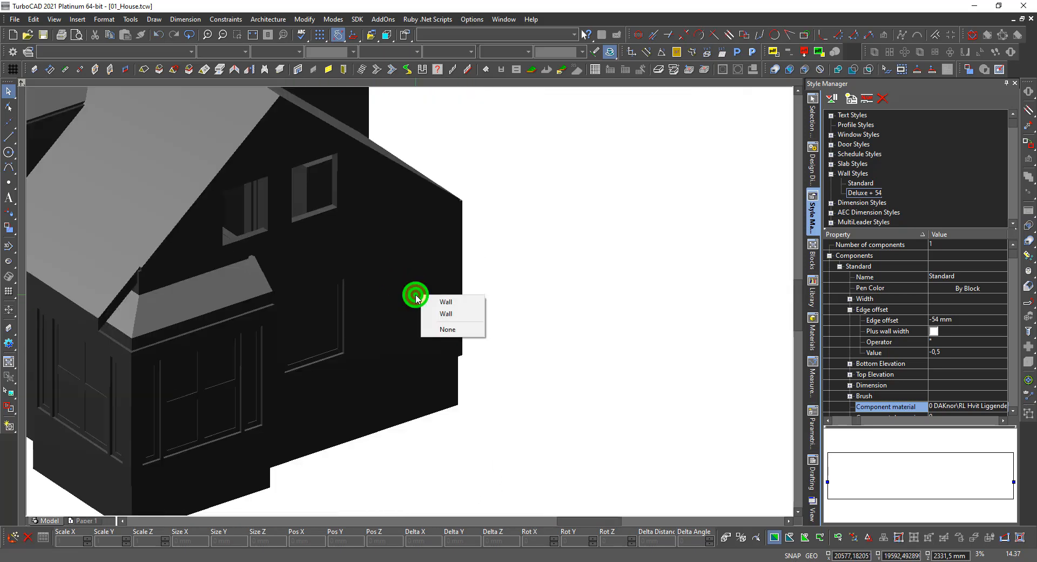
{"action": "left_click", "coordinate": [444, 302]}
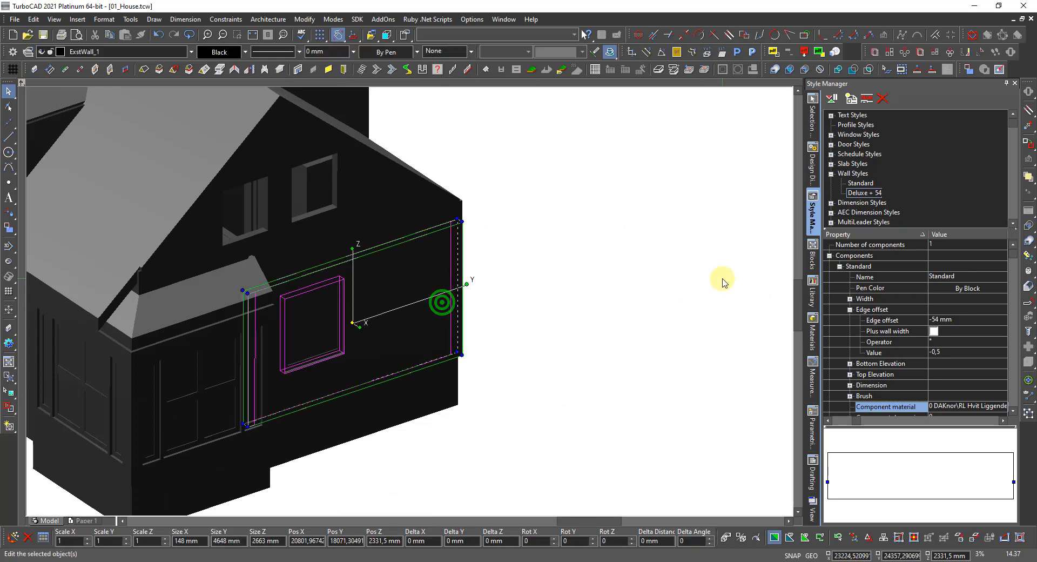
{"action": "left_click", "coordinate": [813, 116]}
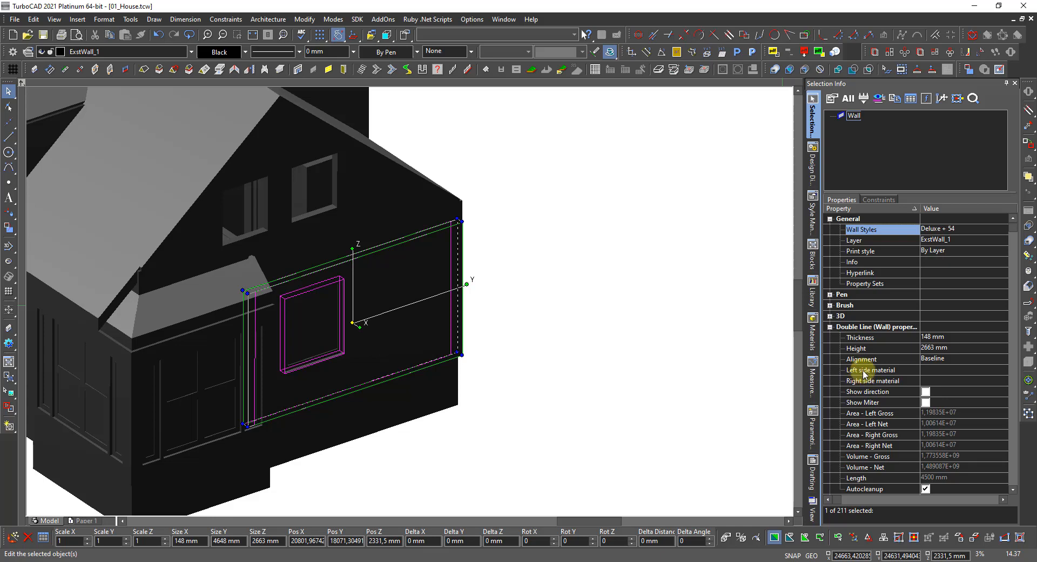
Set the selected wall's right side material to RL Hvit Liggende Panel from the Active Drawing category, and deselect the wall.
{"action": "left_click", "coordinate": [941, 381]}
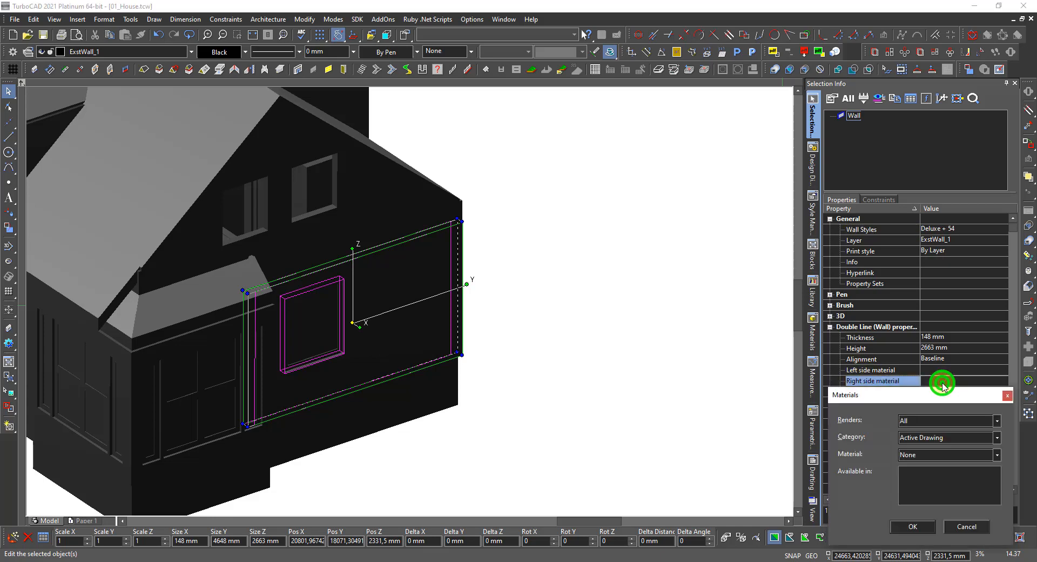
{"action": "left_click", "coordinate": [932, 453]}
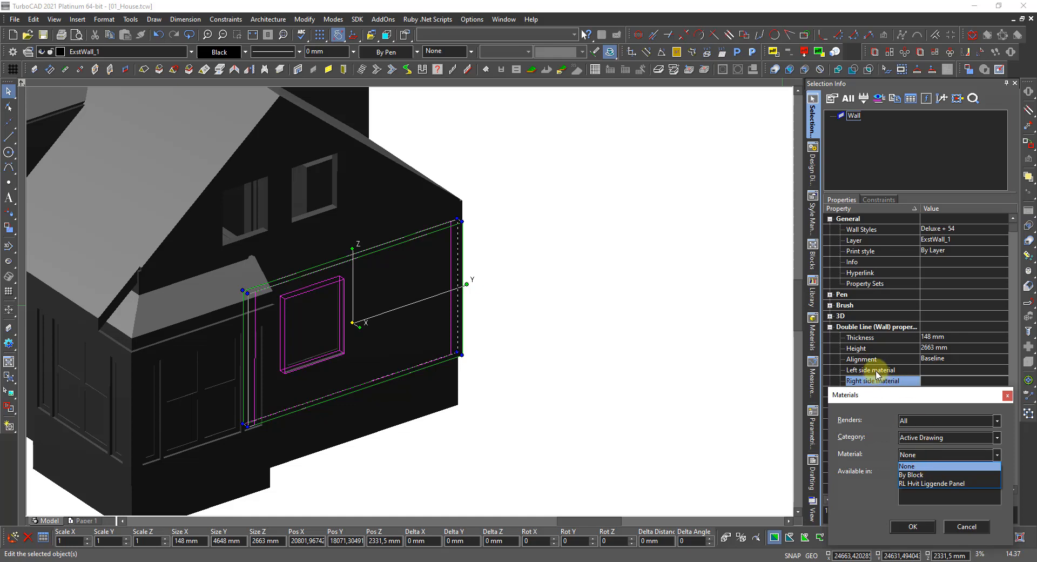
{"action": "left_click", "coordinate": [939, 484]}
{"action": "left_click", "coordinate": [912, 527]}
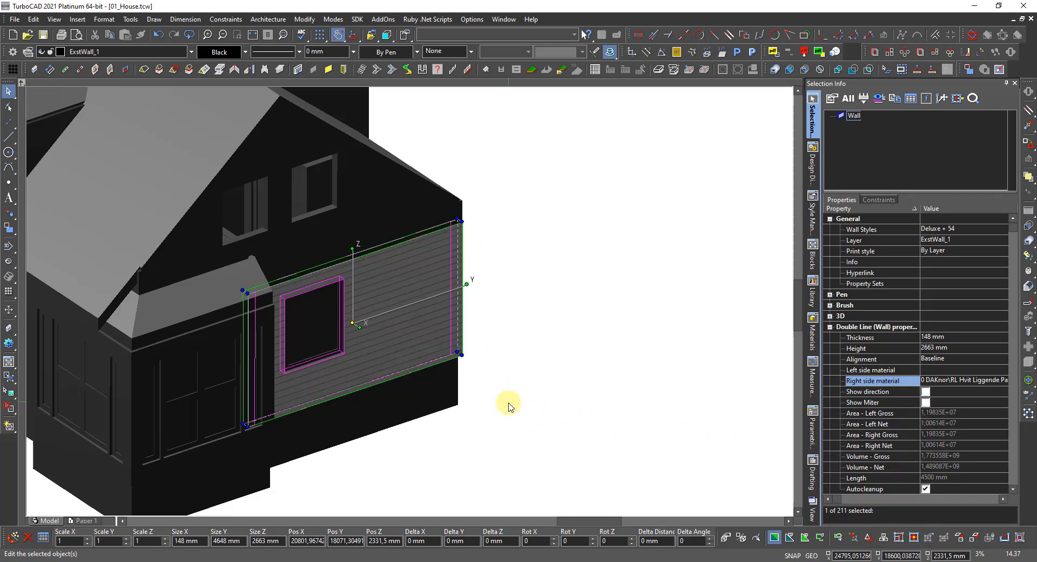
{"action": "left_click", "coordinate": [505, 385]}
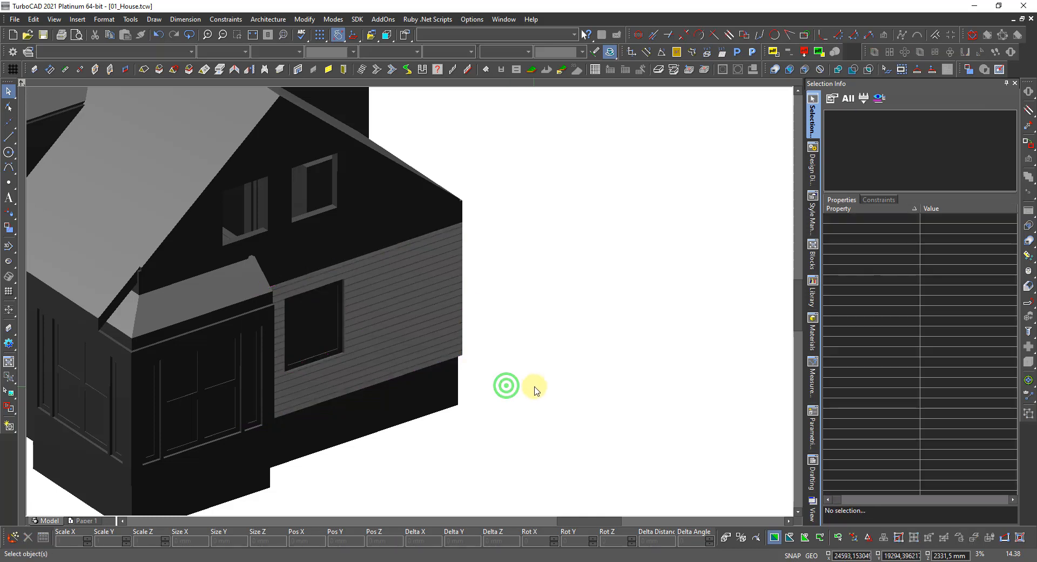
Inspect the panelled wall up close and turn on the Directional_7 light to brighten the rendered house.
{"action": "middle_click_drag", "start_coordinate": [531, 387], "coordinate": [490, 416], "text": "shift"}
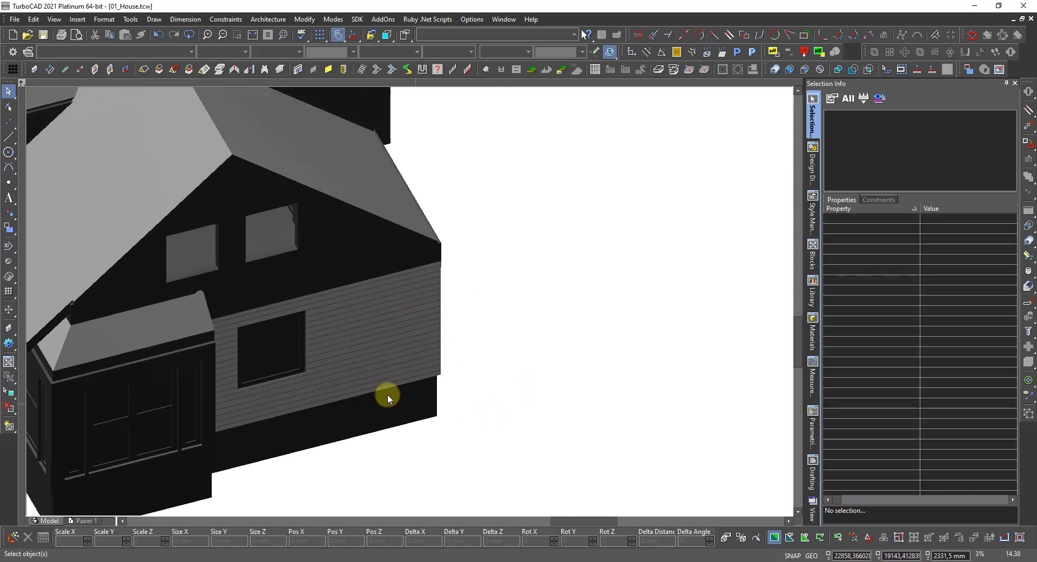
{"action": "scroll", "coordinate": [337, 352], "scroll_direction": "up", "scroll_amount": 3}
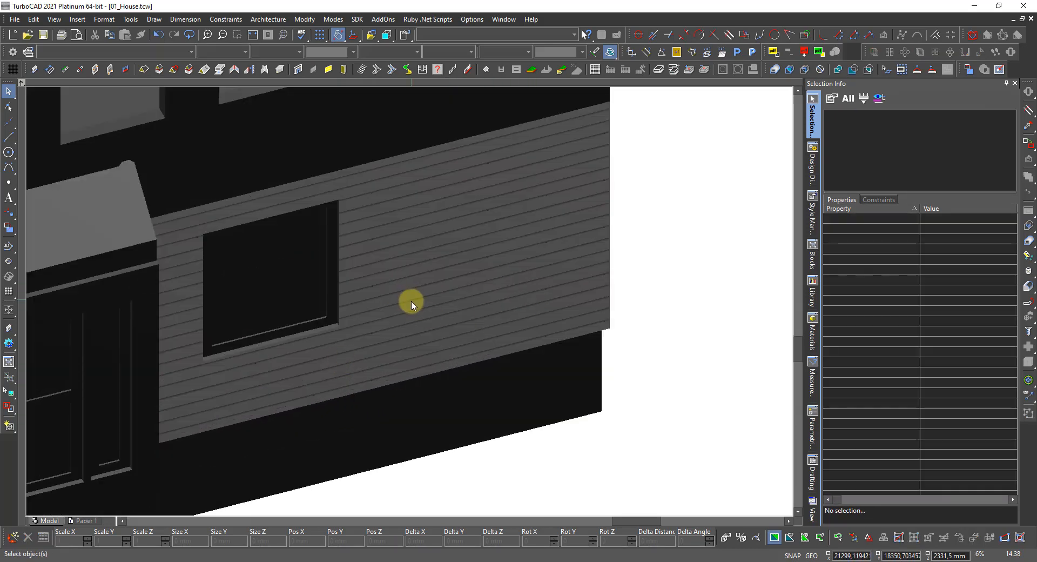
{"action": "scroll", "coordinate": [410, 308], "scroll_direction": "down", "scroll_amount": 3}
{"action": "left_click", "coordinate": [813, 168]}
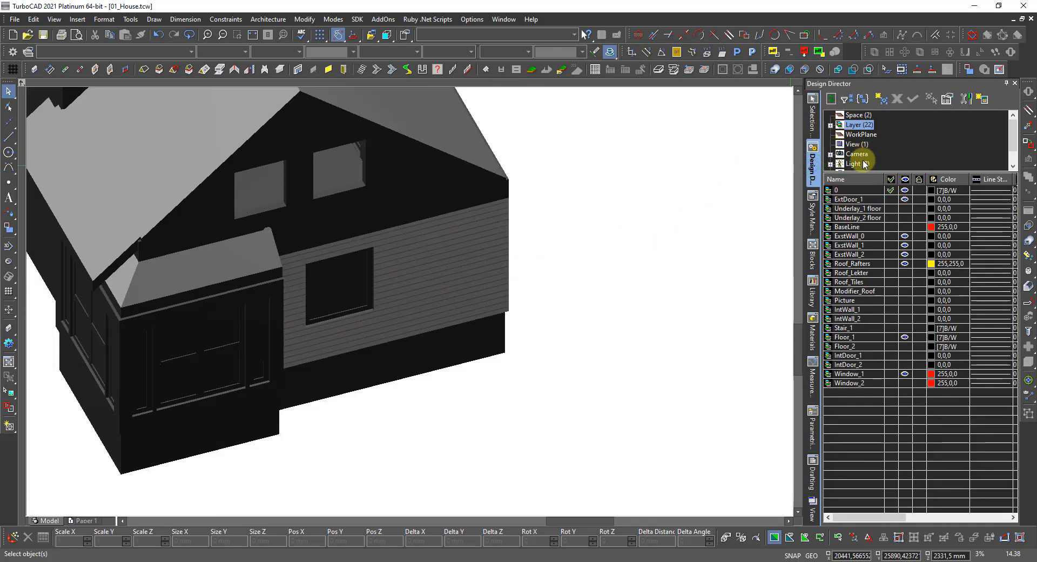
{"action": "left_click", "coordinate": [860, 164]}
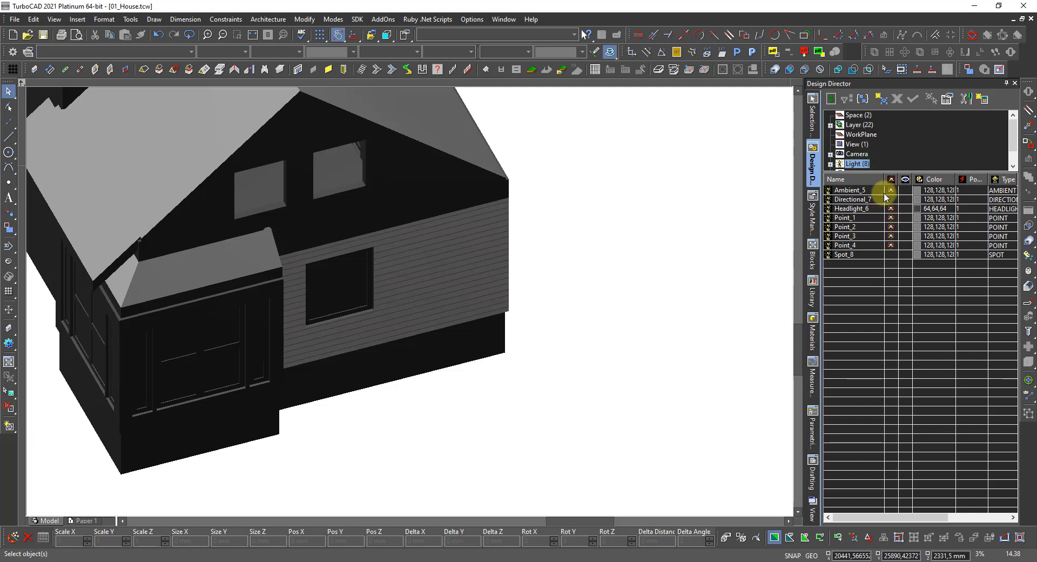
{"action": "left_click", "coordinate": [889, 199]}
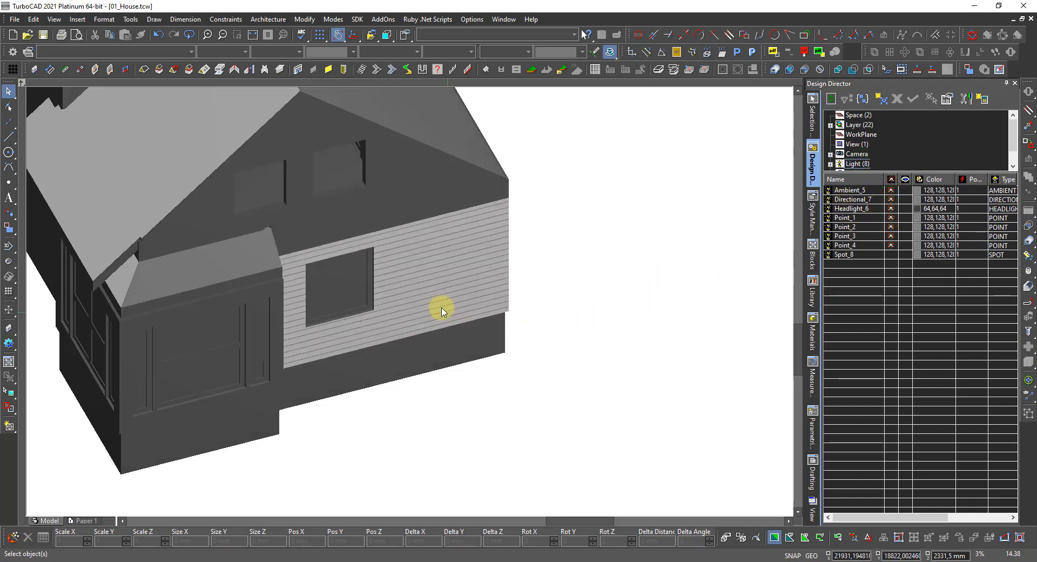
{"action": "middle_click_drag", "start_coordinate": [472, 303], "coordinate": [507, 261], "text": "shift"}
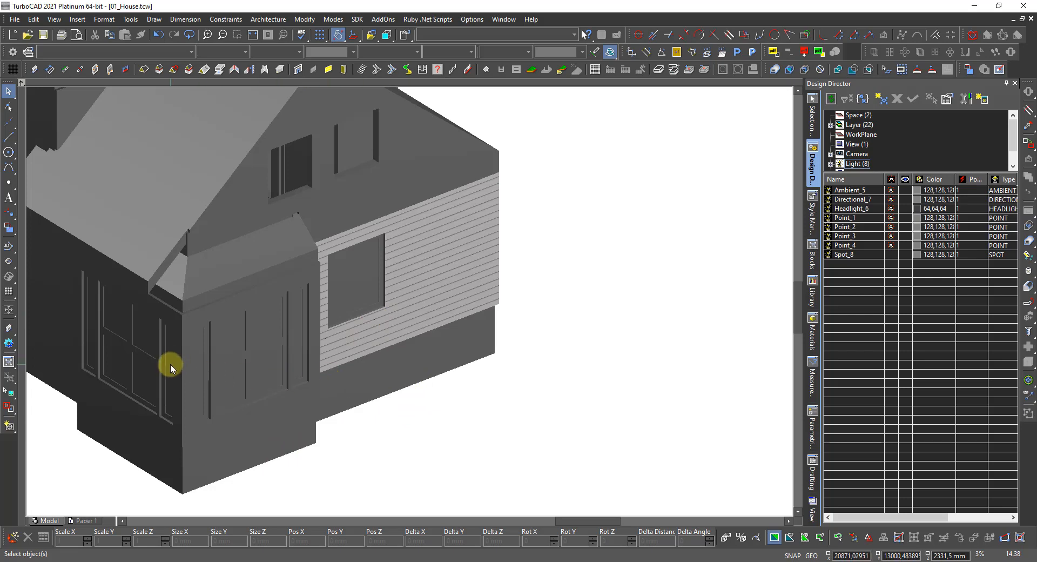
Display the house with hidden lines suppressed for a close look at the lower corner of the small ground-floor window.
{"action": "scroll", "coordinate": [216, 362], "scroll_direction": "down", "scroll_amount": 3}
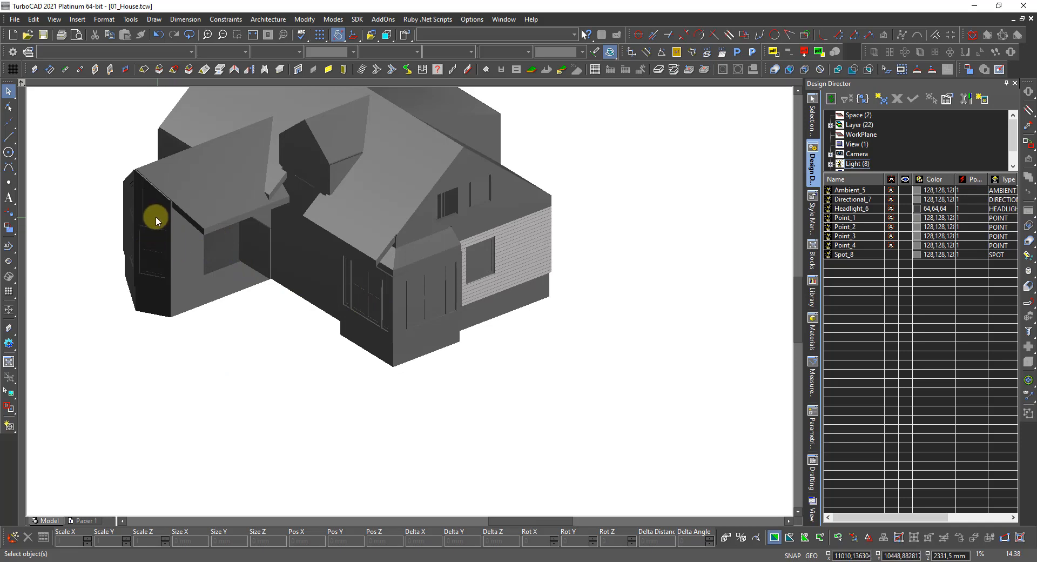
{"action": "right_click", "coordinate": [122, 226]}
{"action": "left_click", "coordinate": [176, 176]}
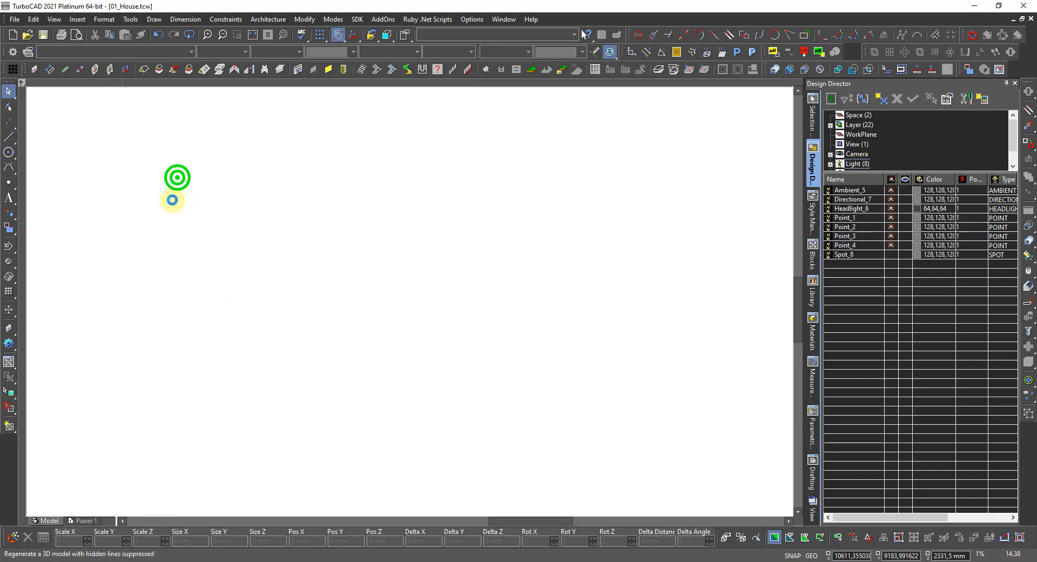
{"action": "middle_click_drag", "start_coordinate": [110, 254], "coordinate": [372, 256], "text": "shift"}
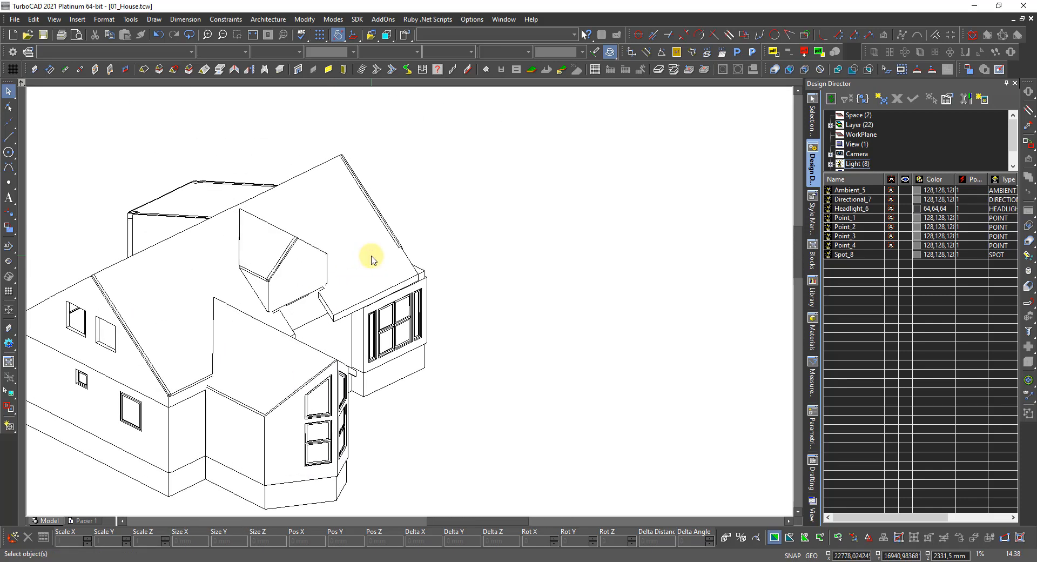
{"action": "scroll", "coordinate": [80, 380], "scroll_direction": "up", "scroll_amount": 5}
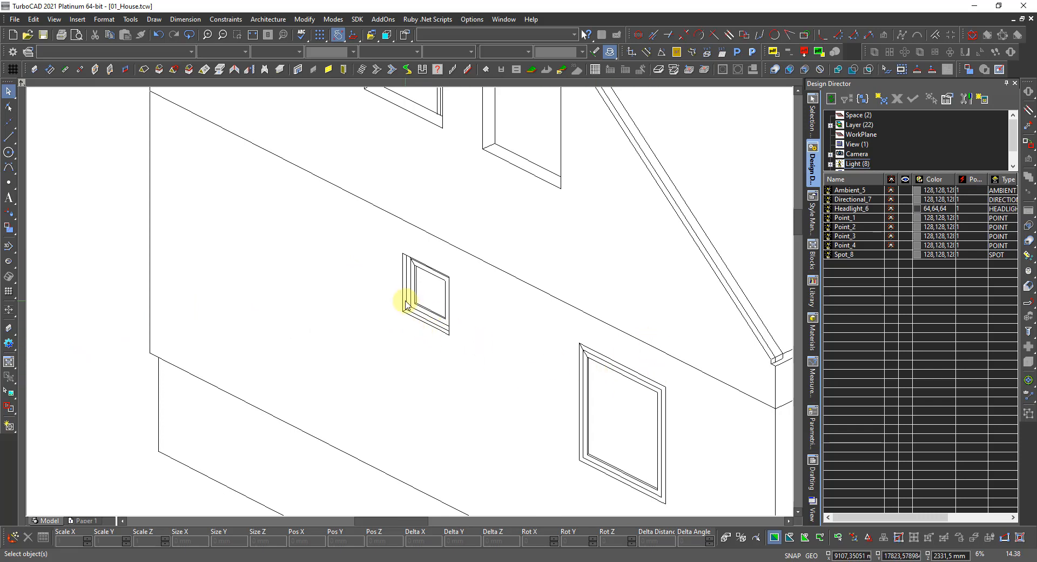
{"action": "scroll", "coordinate": [410, 305], "scroll_direction": "up", "scroll_amount": 3}
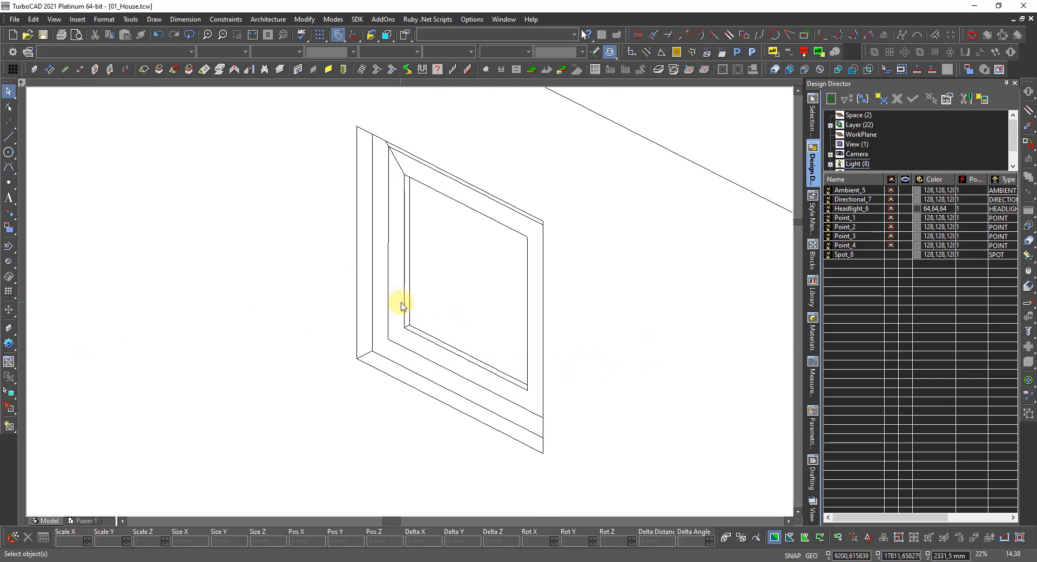
{"action": "scroll", "coordinate": [404, 300], "scroll_direction": "up", "scroll_amount": 2}
{"action": "scroll", "coordinate": [405, 297], "scroll_direction": "up", "scroll_amount": 3}
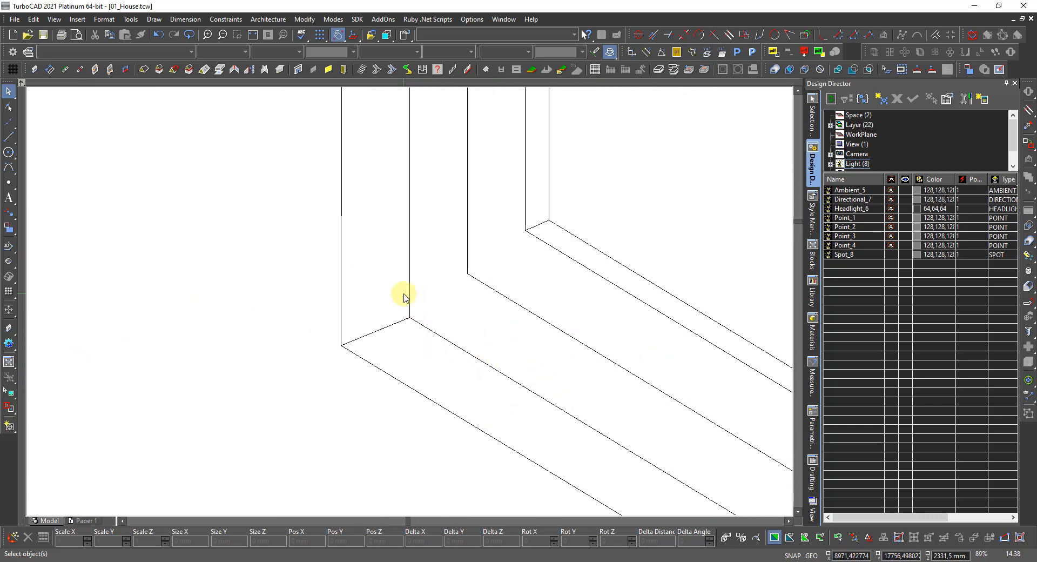
{"action": "right_click", "coordinate": [378, 284]}
{"action": "left_click", "coordinate": [384, 200]}
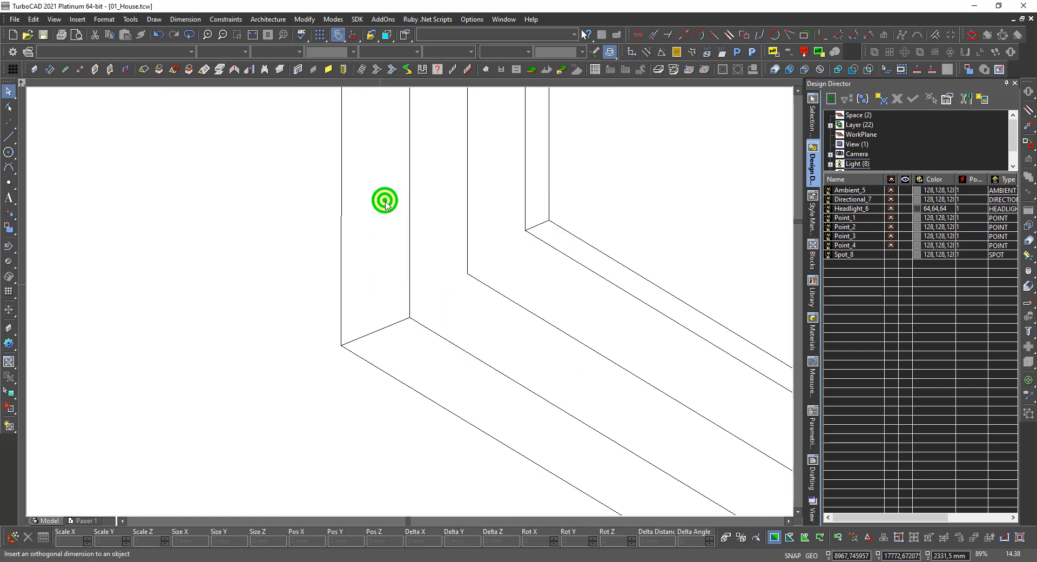
{"action": "left_click", "coordinate": [409, 317]}
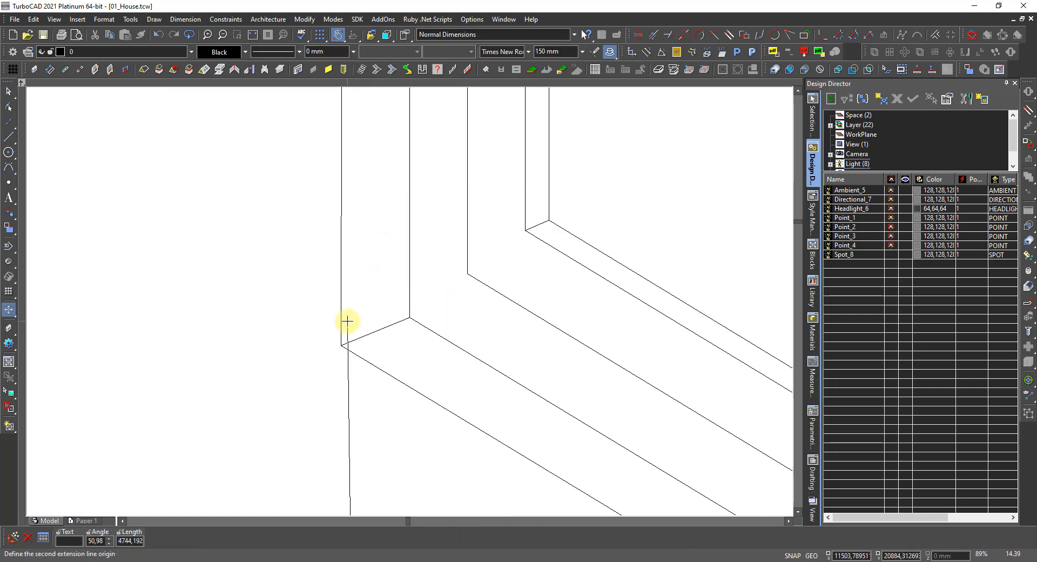
Set the workplane by facet on the side reveal of the small window's opening.
{"action": "right_click", "coordinate": [369, 302]}
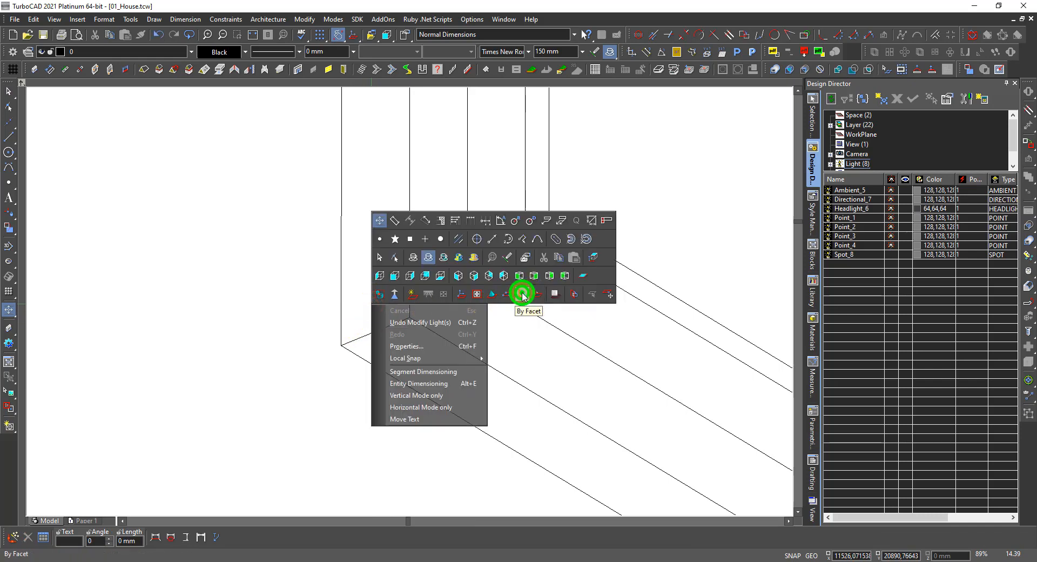
{"action": "left_click", "coordinate": [522, 295]}
{"action": "left_click", "coordinate": [366, 296]}
Measure the depth of the reveal at the window opening's lower corner with an orthogonal dimension, discarding it unplaced.
{"action": "right_click", "coordinate": [371, 297]}
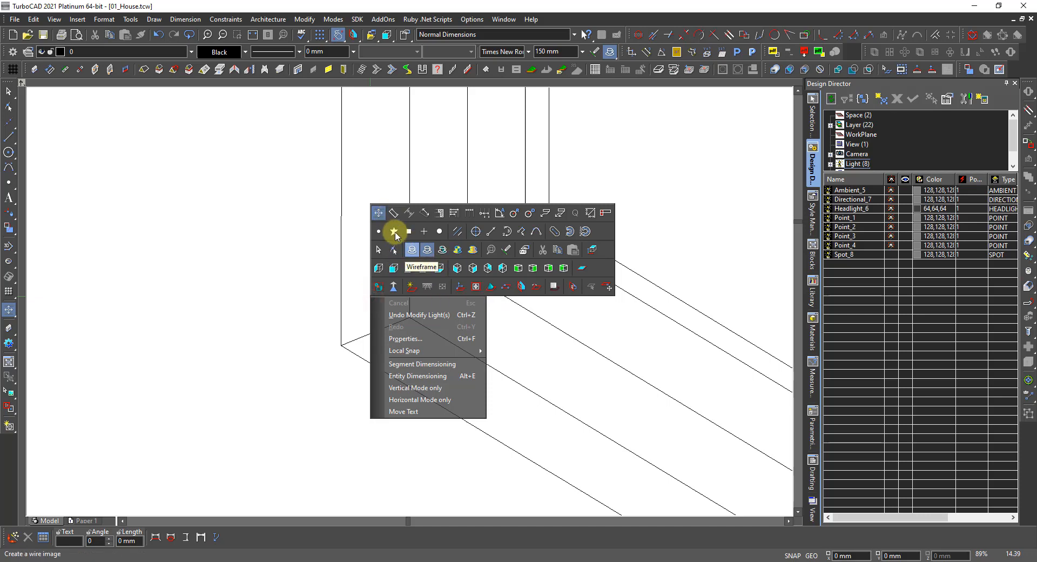
{"action": "left_click", "coordinate": [378, 212]}
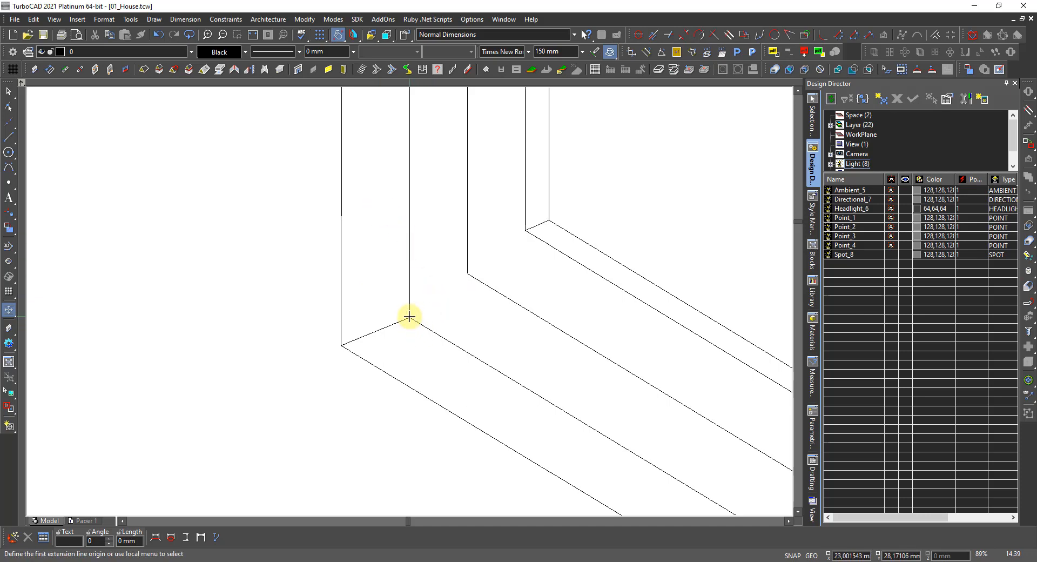
{"action": "left_click", "coordinate": [410, 316]}
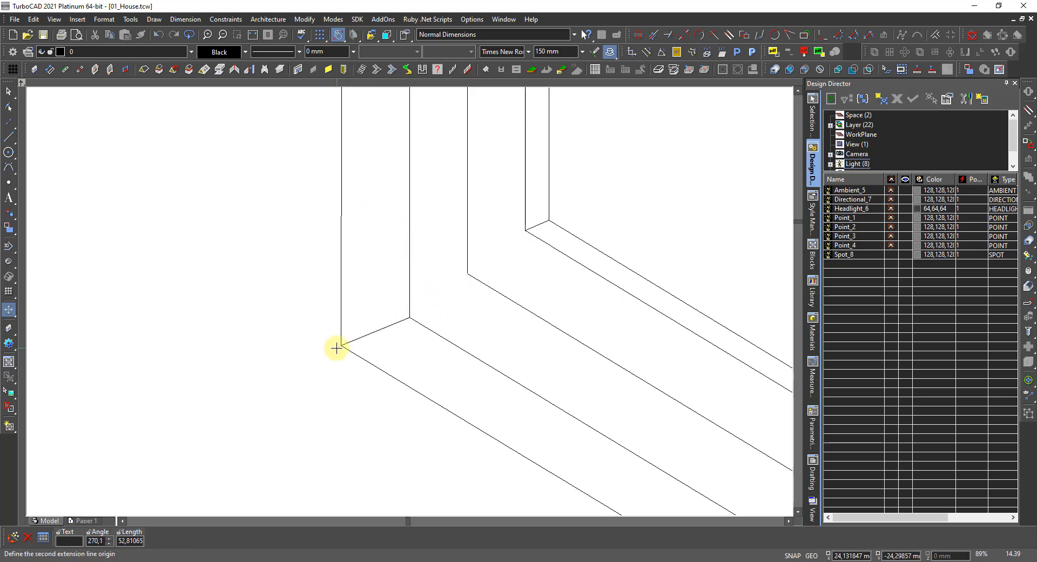
{"action": "left_click", "coordinate": [340, 345]}
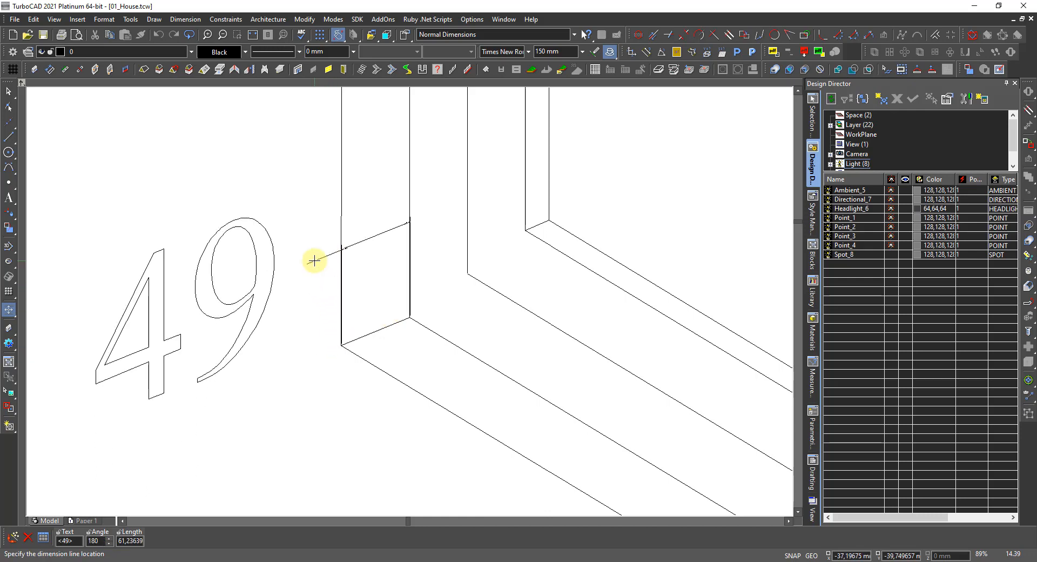
{"action": "key", "text": "Escape"}
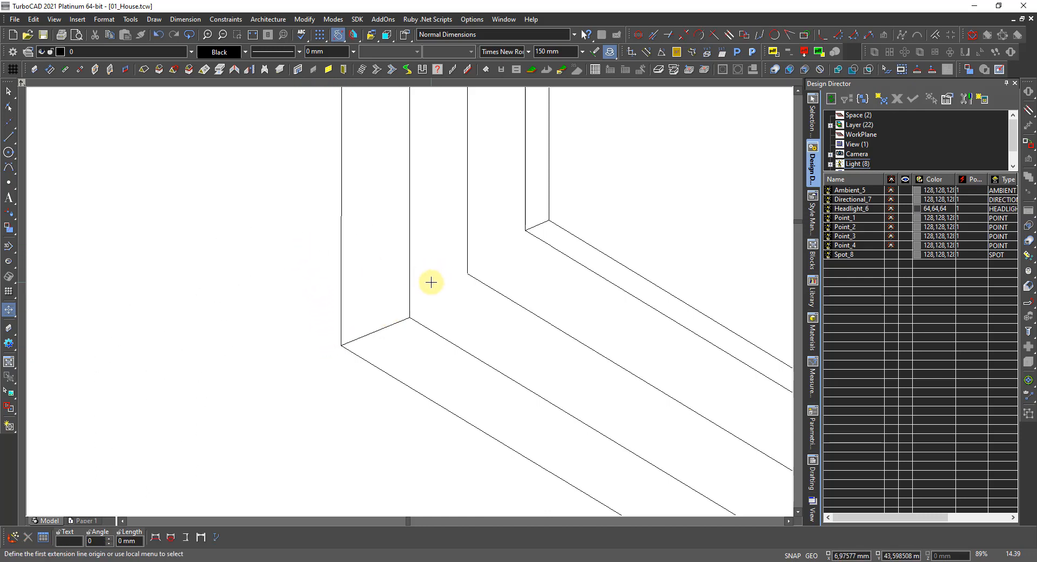
{"action": "key", "text": "Escape"}
Select the small ground-floor window and review its properties, including the frame inset, against its position in the wall.
{"action": "left_click", "coordinate": [480, 272]}
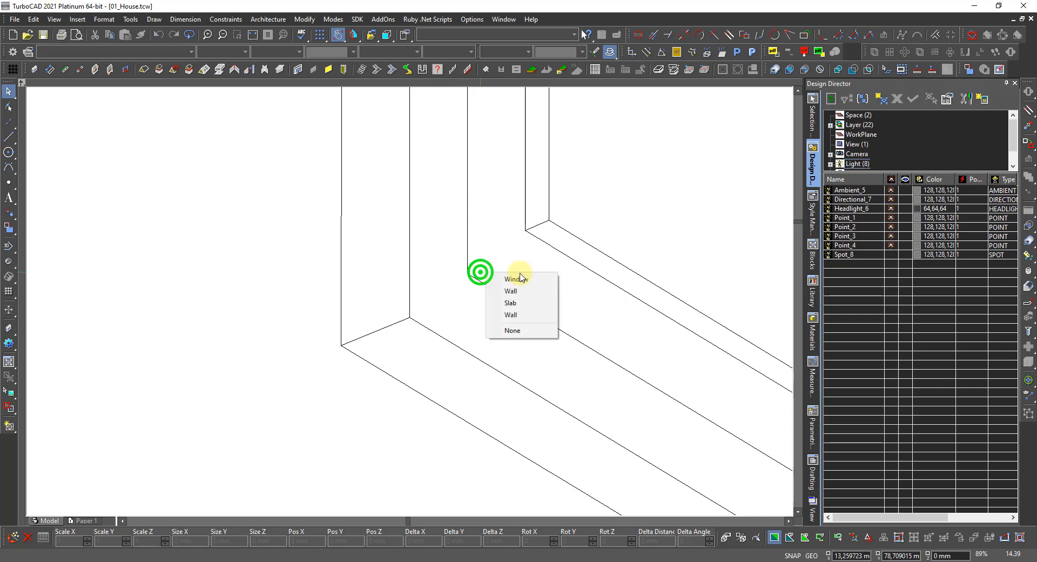
{"action": "left_click", "coordinate": [516, 279]}
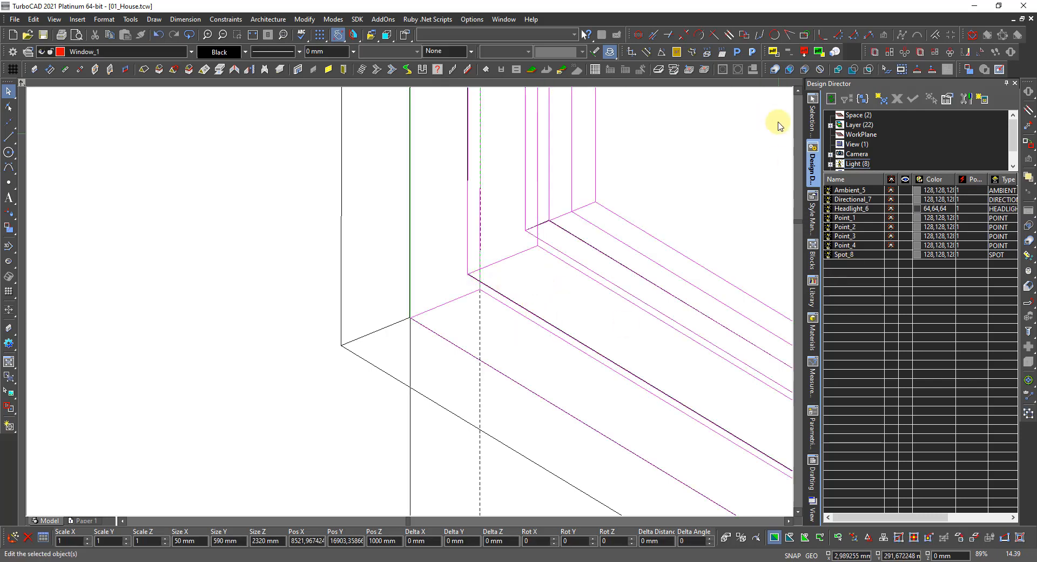
{"action": "left_click", "coordinate": [813, 120]}
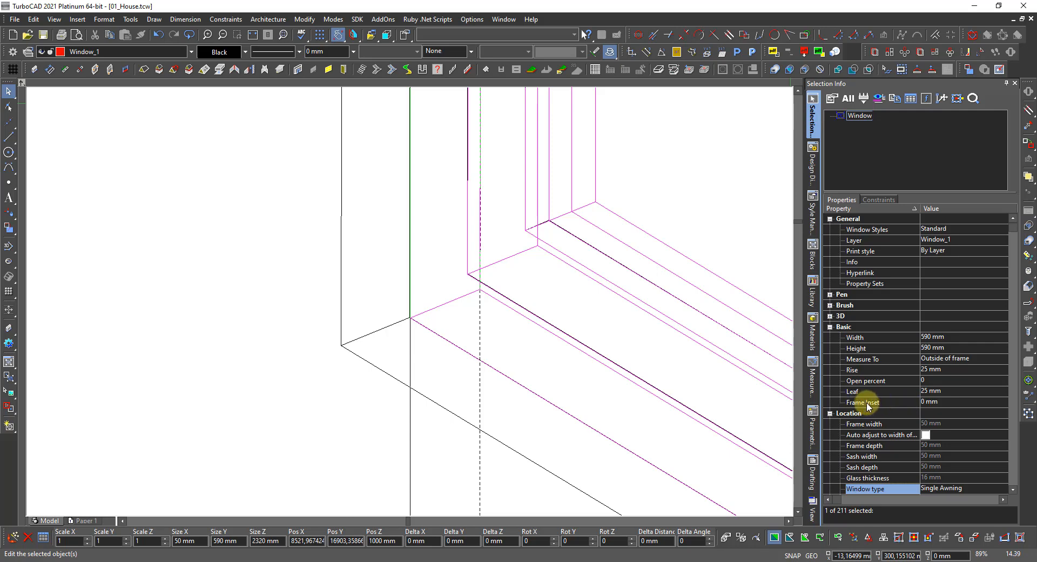
{"action": "scroll", "coordinate": [601, 336], "scroll_direction": "down", "scroll_amount": 10}
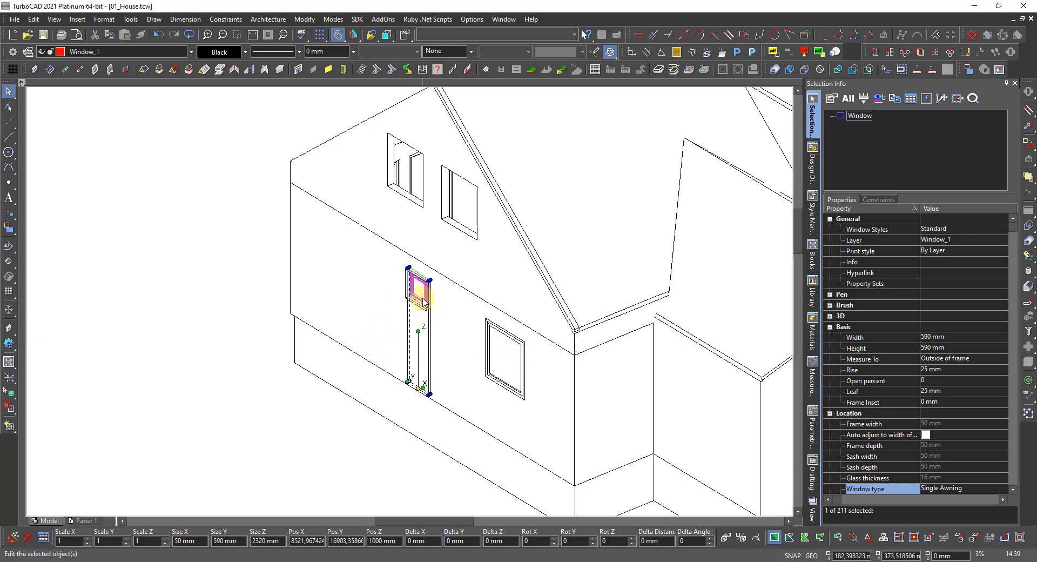
{"action": "scroll", "coordinate": [424, 300], "scroll_direction": "up", "scroll_amount": 4}
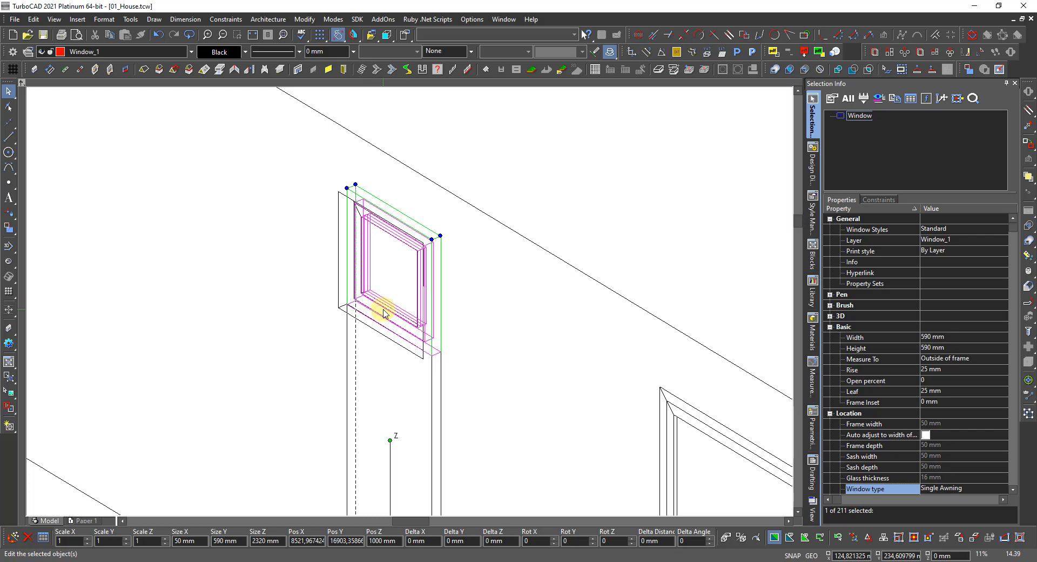
{"action": "scroll", "coordinate": [448, 319], "scroll_direction": "down", "scroll_amount": 4}
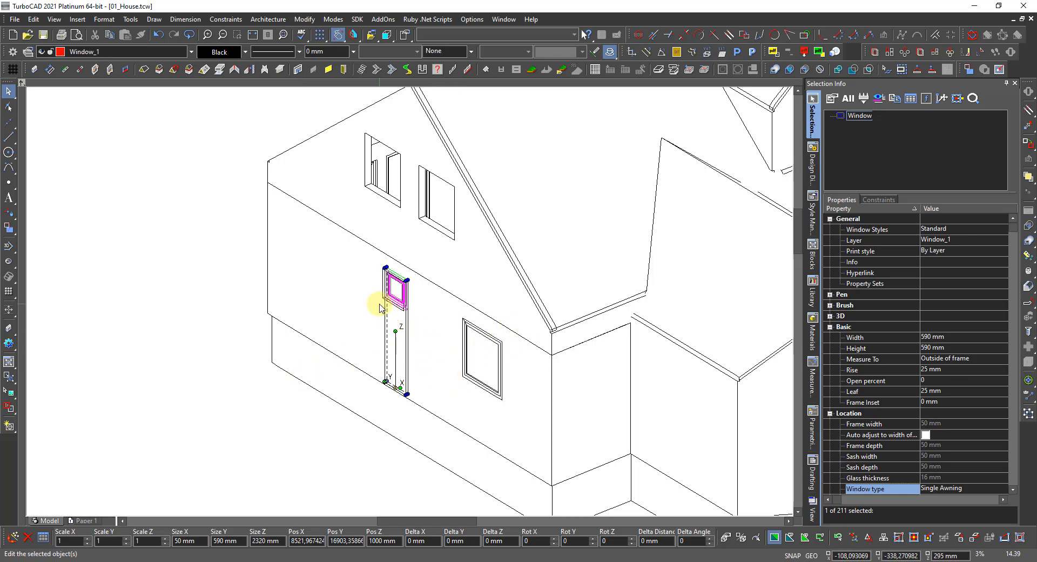
Clear the selection of the small window and make the Window_2 layer visible.
{"action": "left_click", "coordinate": [423, 358]}
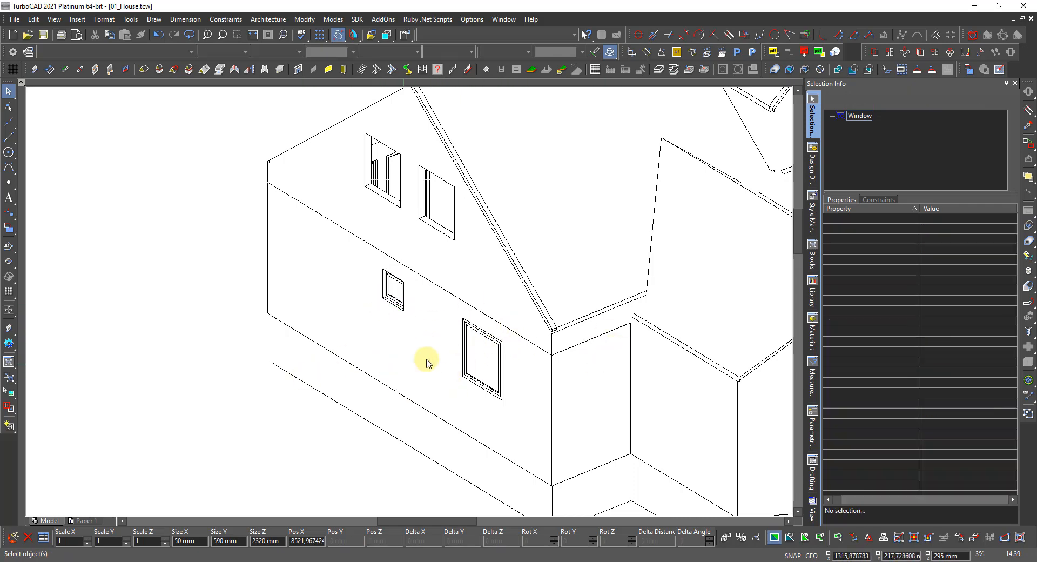
{"action": "left_click", "coordinate": [812, 169]}
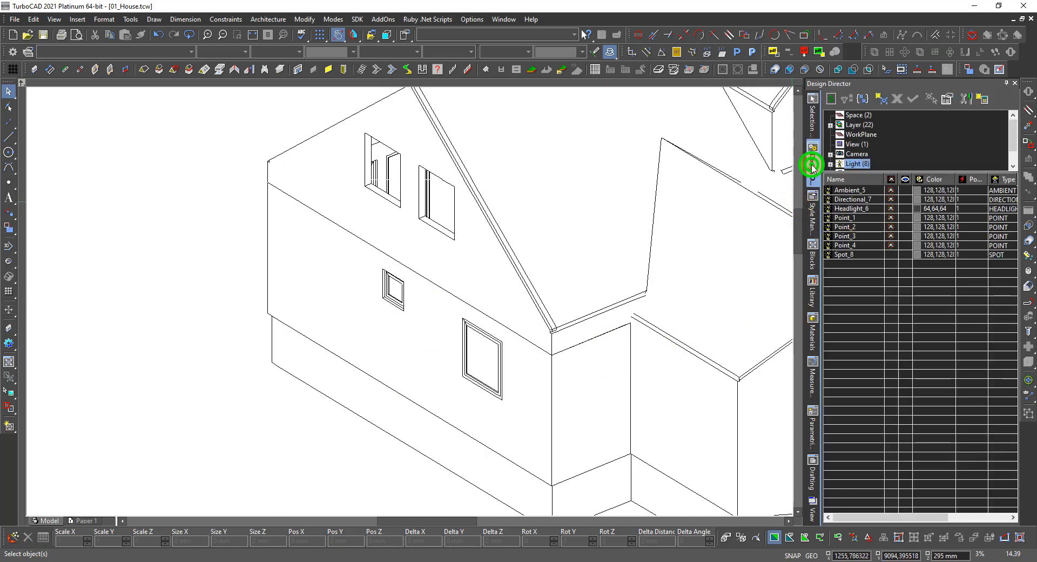
{"action": "left_click", "coordinate": [854, 124]}
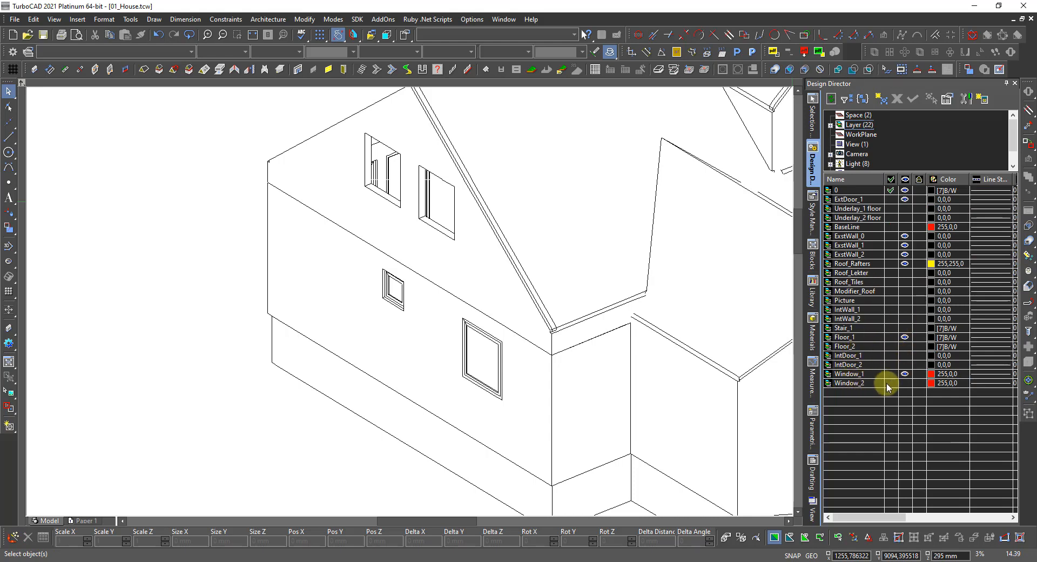
{"action": "left_click", "coordinate": [905, 381]}
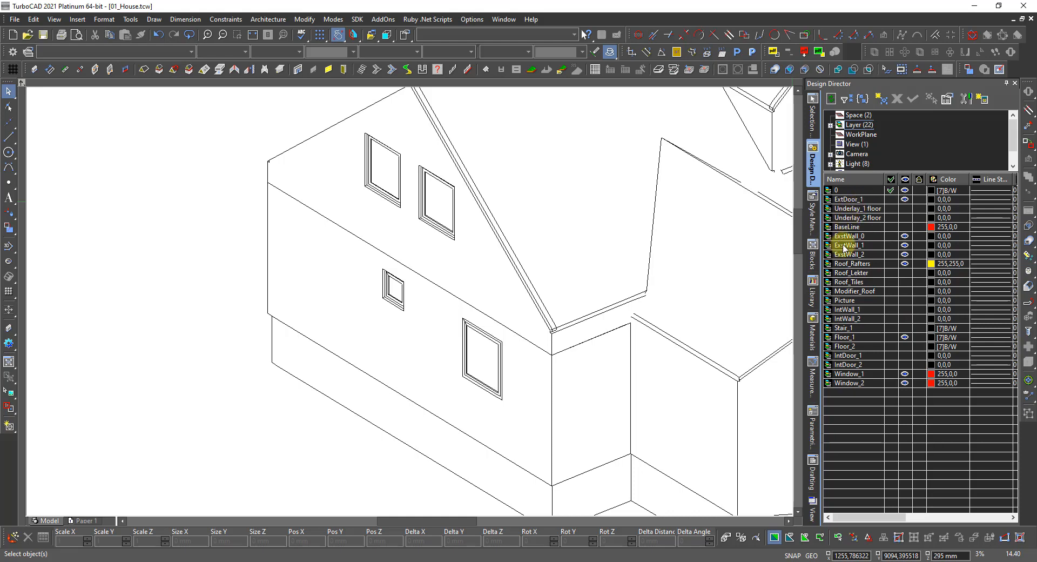
Switch the display to wireframe and select all objects on the Window_1 and Window_2 layers.
{"action": "left_click", "coordinate": [861, 374]}
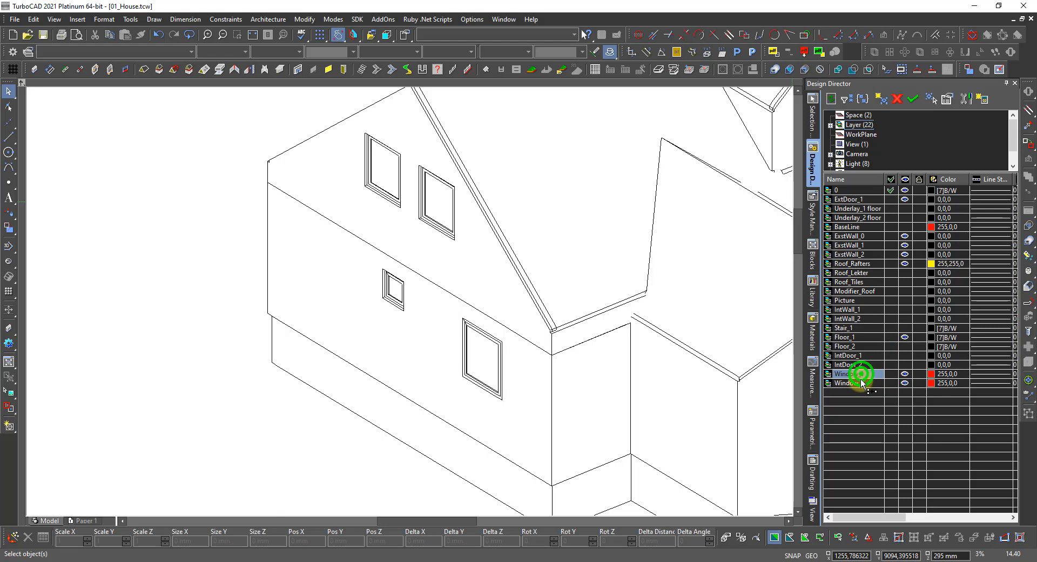
{"action": "left_click_drag", "start_coordinate": [860, 379], "coordinate": [863, 376]}
{"action": "left_click", "coordinate": [862, 376]}
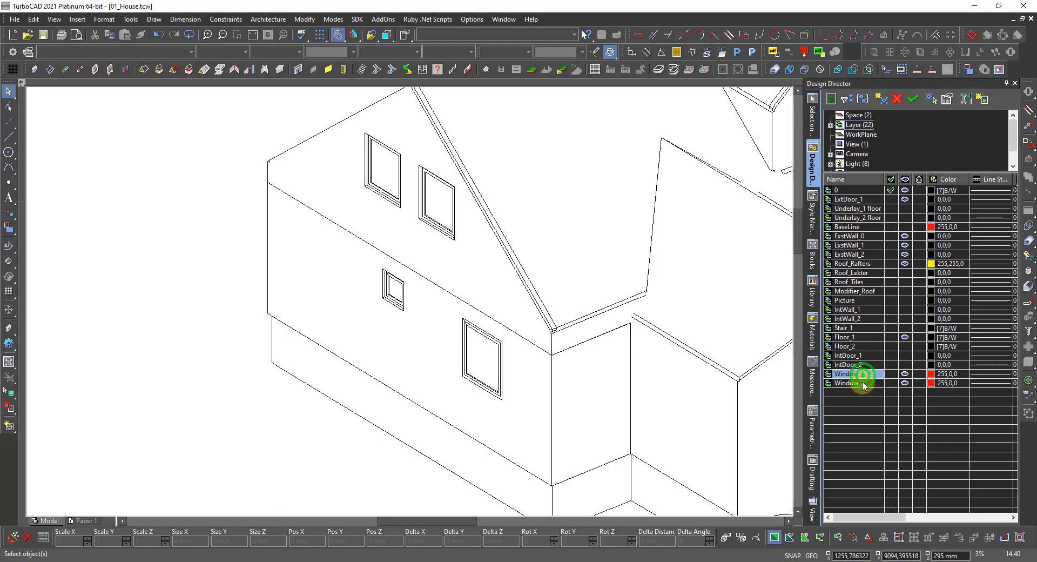
{"action": "left_click", "coordinate": [862, 383], "text": "shift"}
{"action": "right_click", "coordinate": [862, 383]}
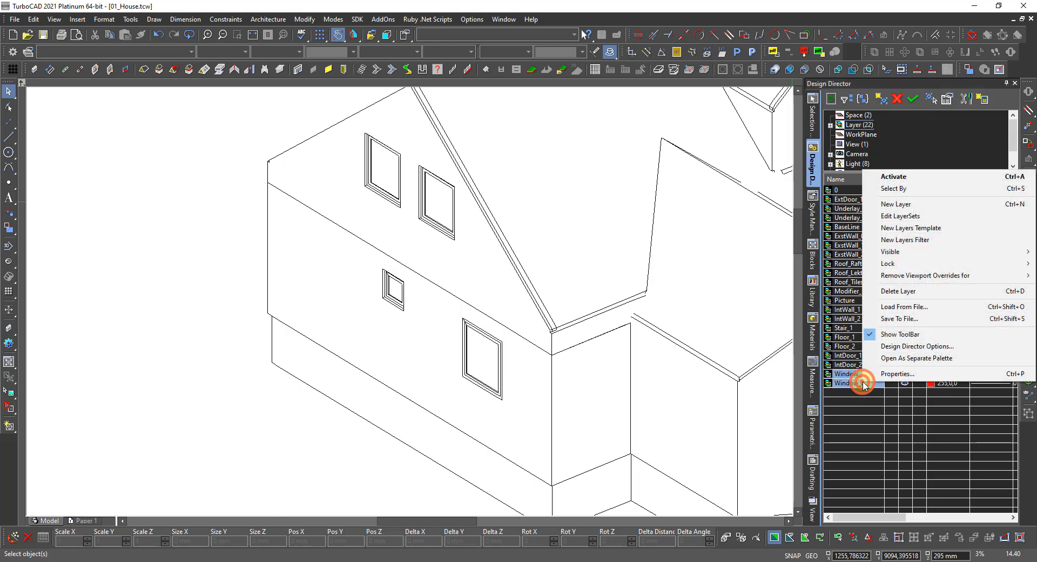
{"action": "left_click", "coordinate": [917, 189]}
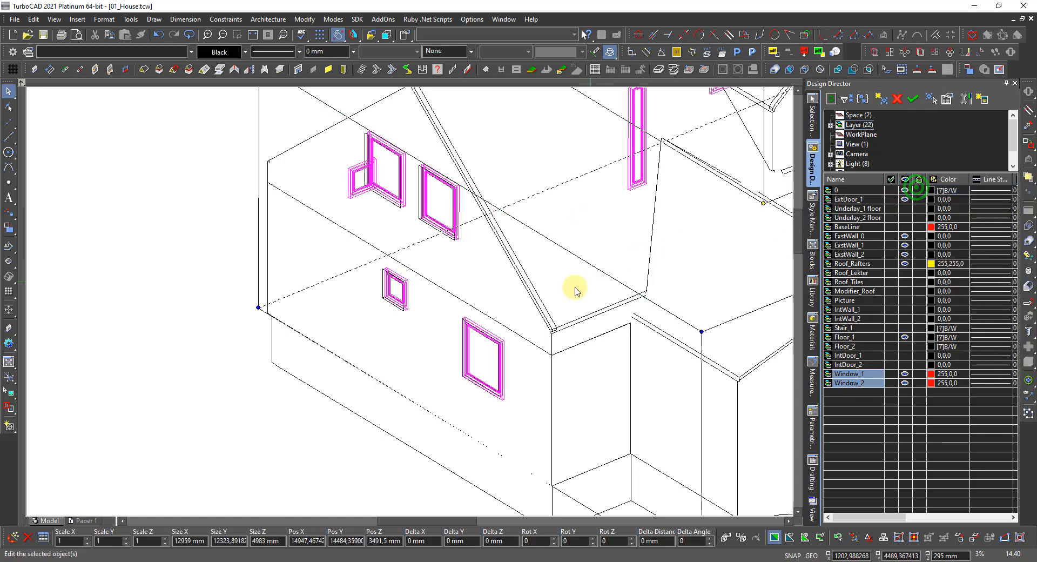
{"action": "key", "text": "Escape"}
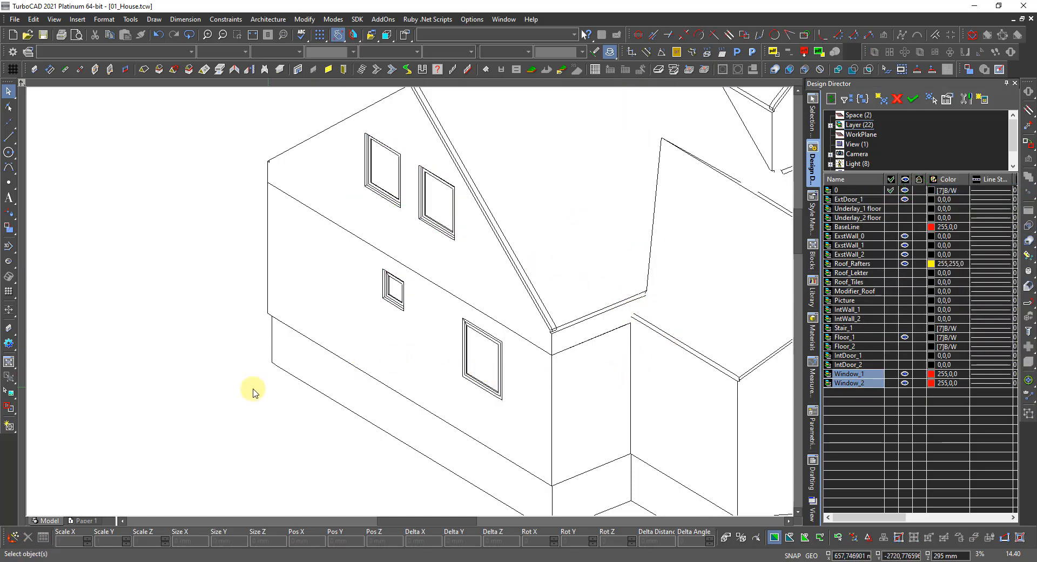
{"action": "right_click", "coordinate": [255, 389]}
{"action": "left_click", "coordinate": [288, 343]}
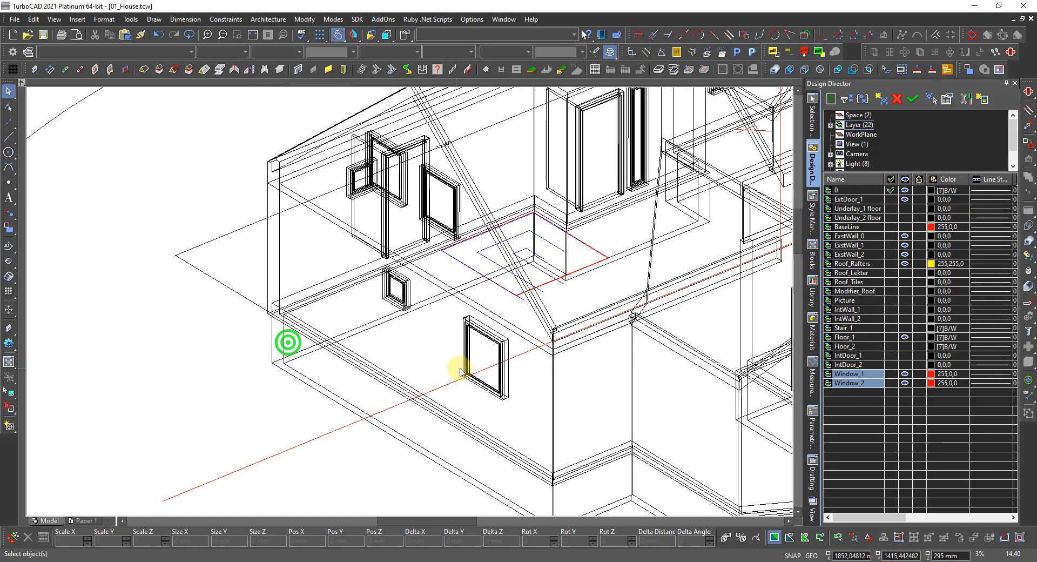
{"action": "right_click", "coordinate": [869, 375]}
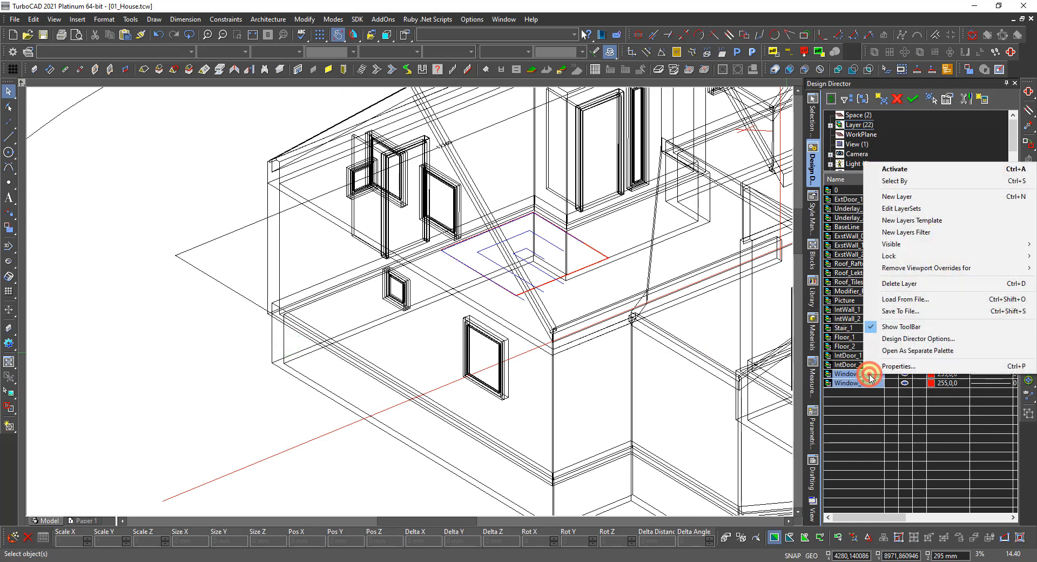
{"action": "left_click", "coordinate": [916, 185]}
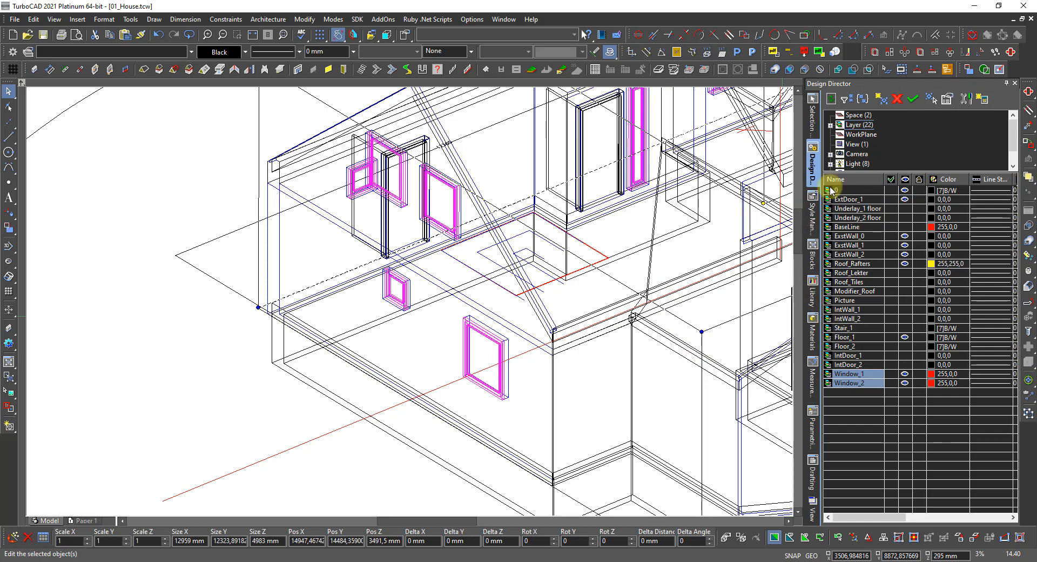
Set the frame inset of all selected windows to -49 mm together, and clear the selection.
{"action": "left_click", "coordinate": [812, 115]}
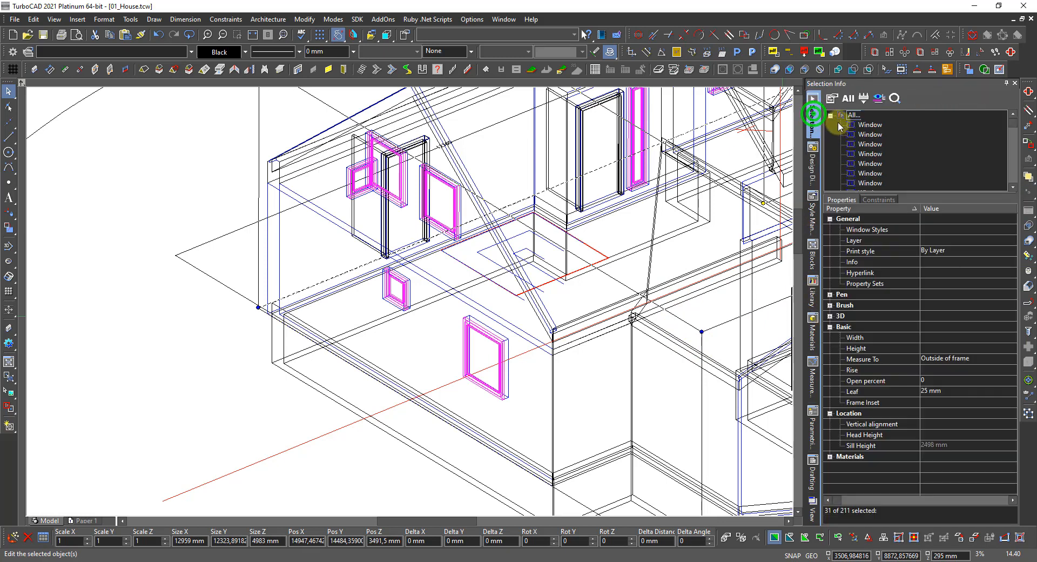
{"action": "left_click", "coordinate": [831, 115]}
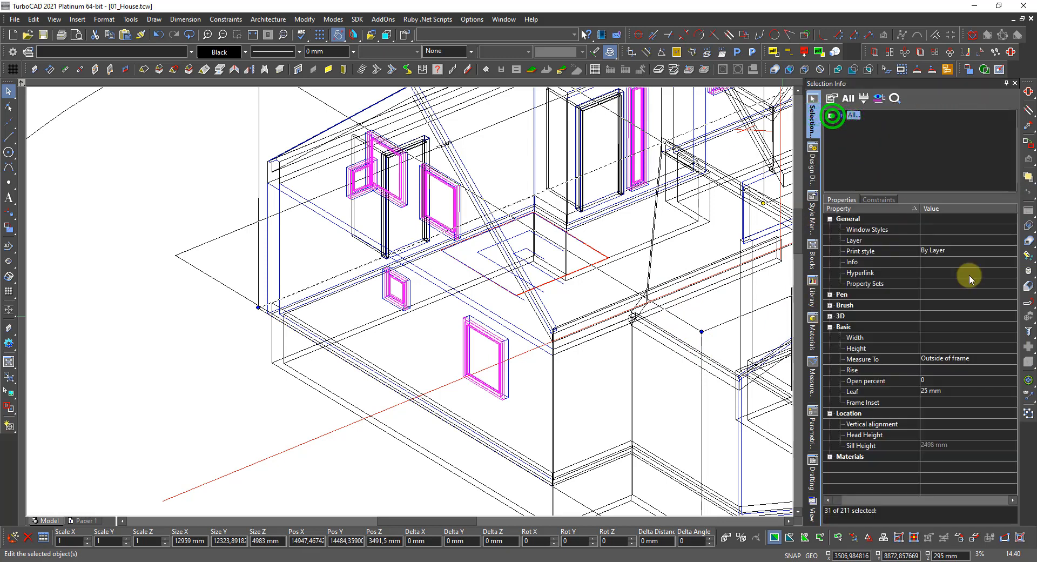
{"action": "left_click", "coordinate": [932, 402]}
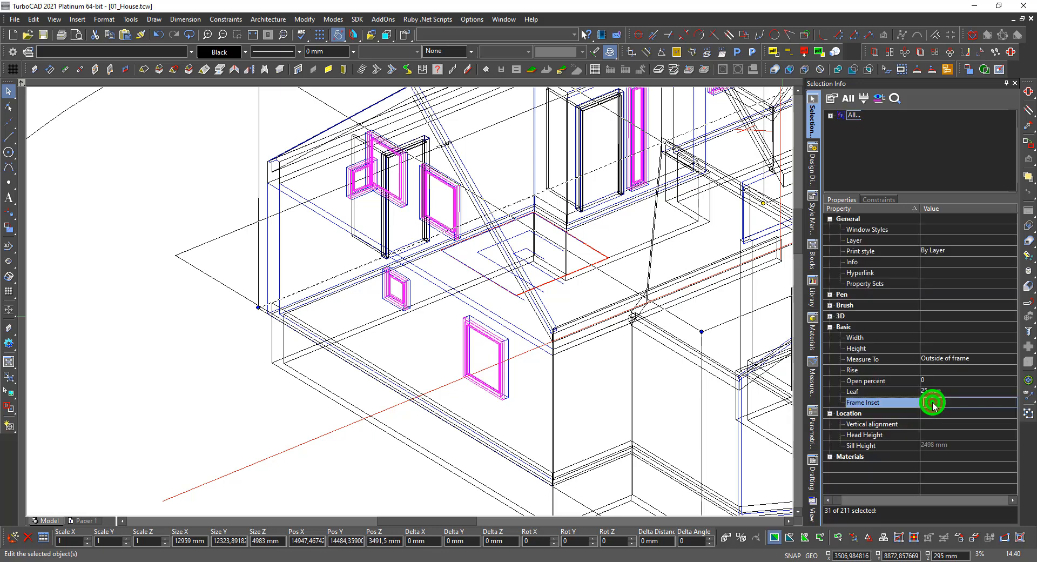
{"action": "type", "text": "-49"}
{"action": "key", "text": "Return"}
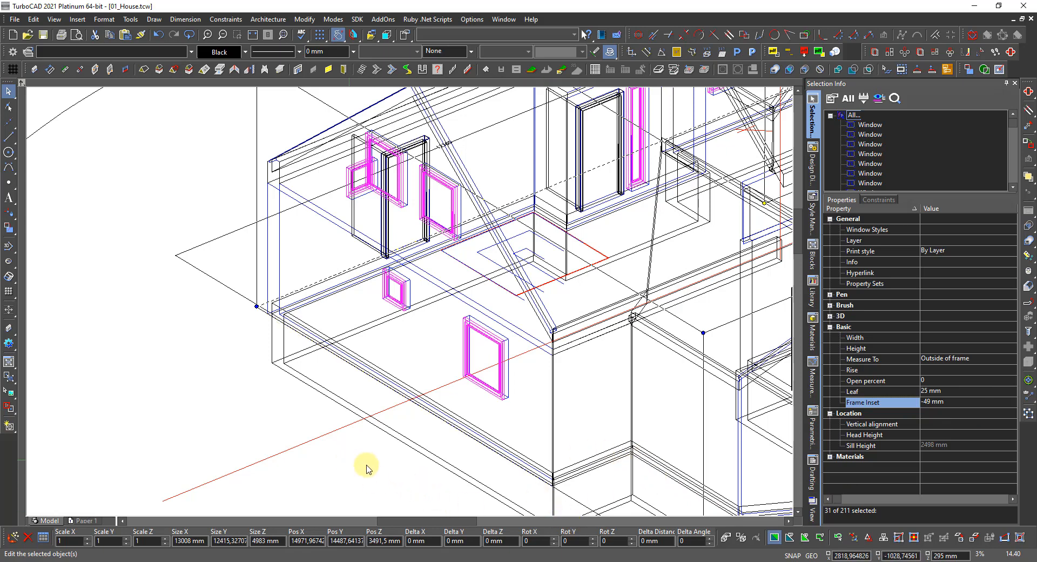
{"action": "left_click", "coordinate": [410, 473]}
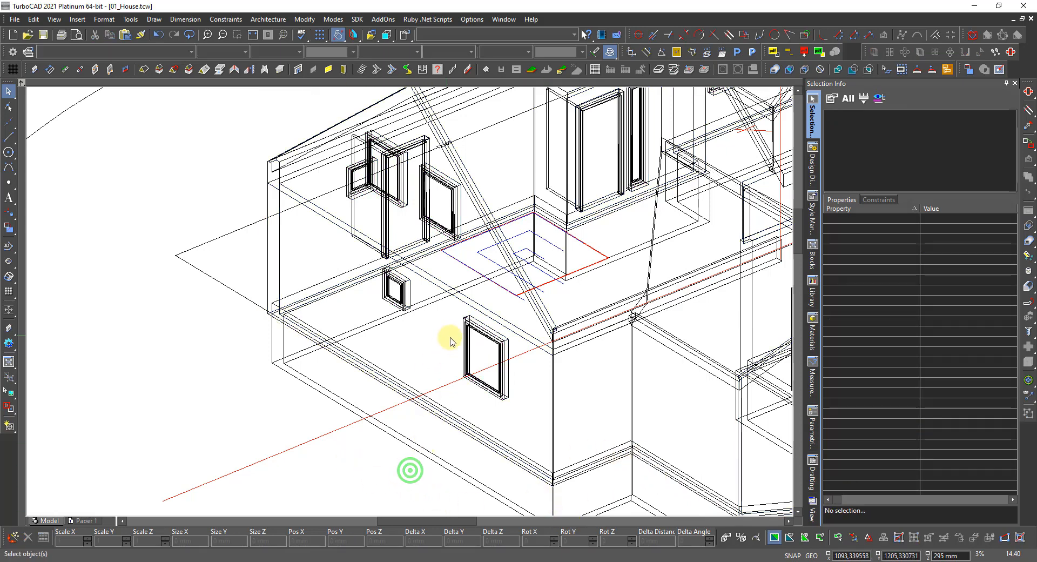
Display the house with hidden lines suppressed and examine how the window frames sit in the gable wall on both floors.
{"action": "right_click", "coordinate": [427, 309]}
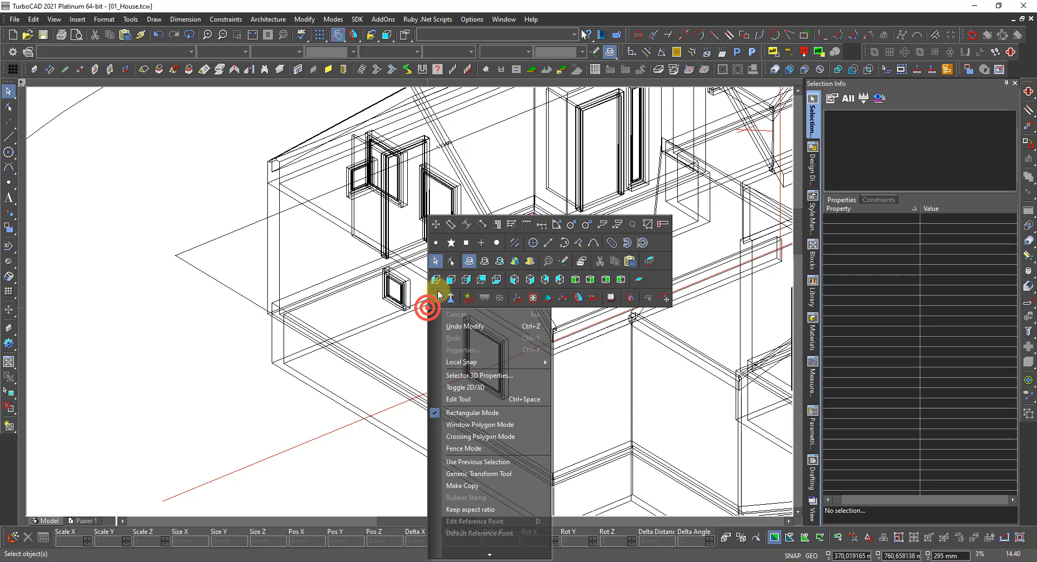
{"action": "left_click", "coordinate": [484, 258]}
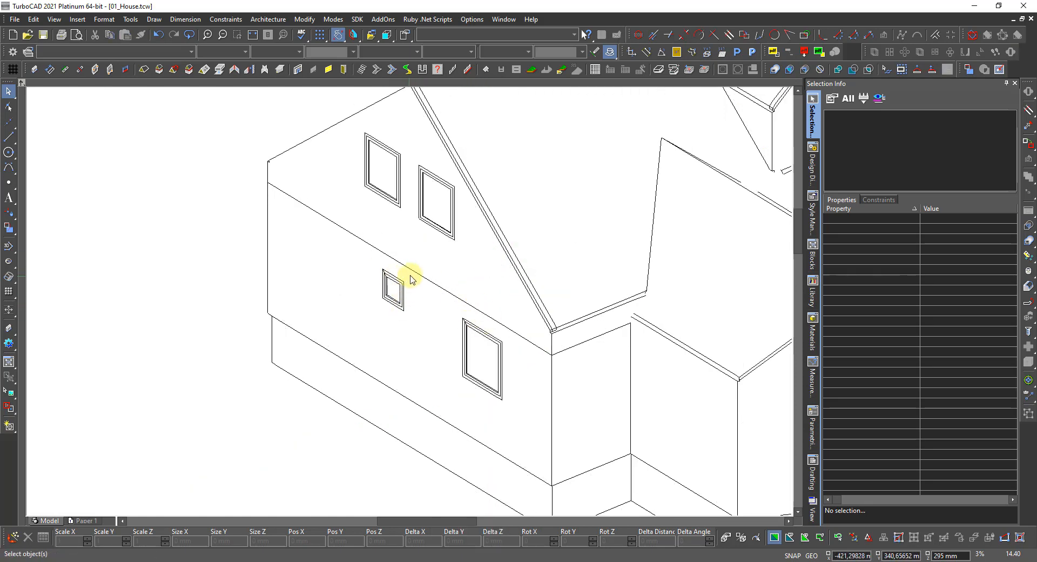
{"action": "scroll", "coordinate": [453, 192], "scroll_direction": "up", "scroll_amount": 2}
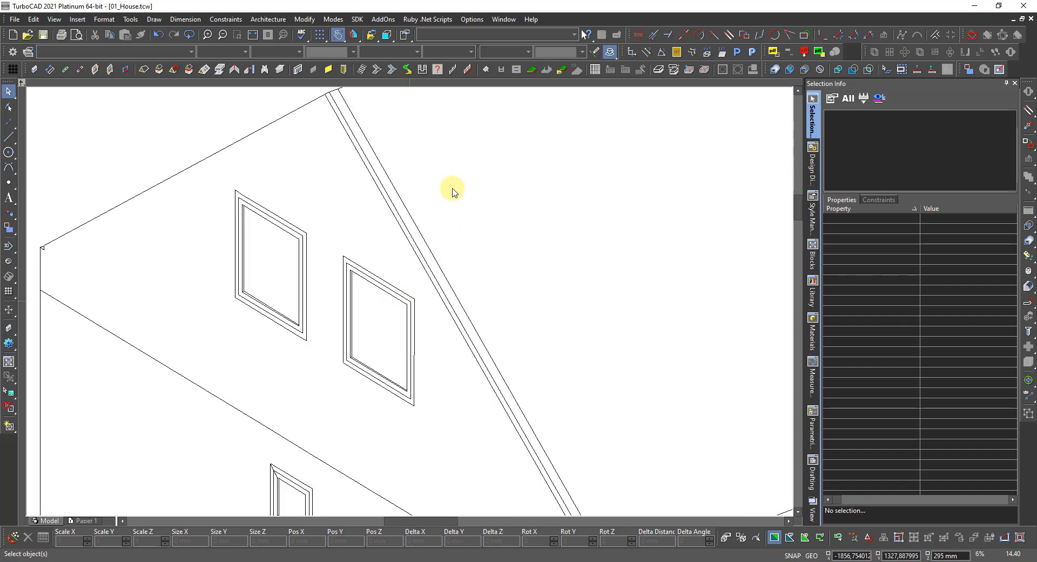
{"action": "scroll", "coordinate": [410, 304], "scroll_direction": "down", "scroll_amount": 2}
{"action": "scroll", "coordinate": [412, 405], "scroll_direction": "up", "scroll_amount": 2}
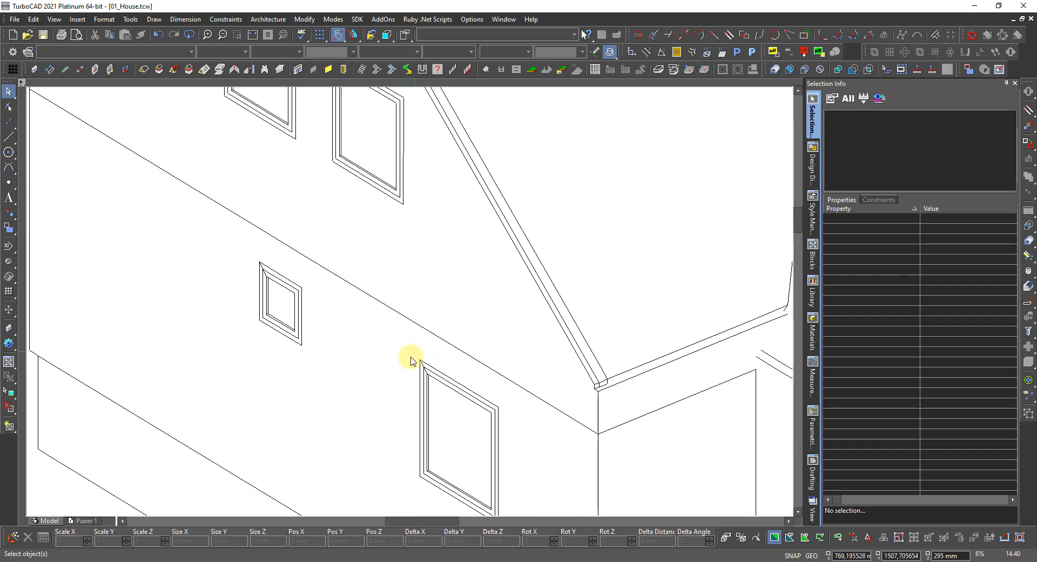
{"action": "scroll", "coordinate": [279, 277], "scroll_direction": "up", "scroll_amount": 2}
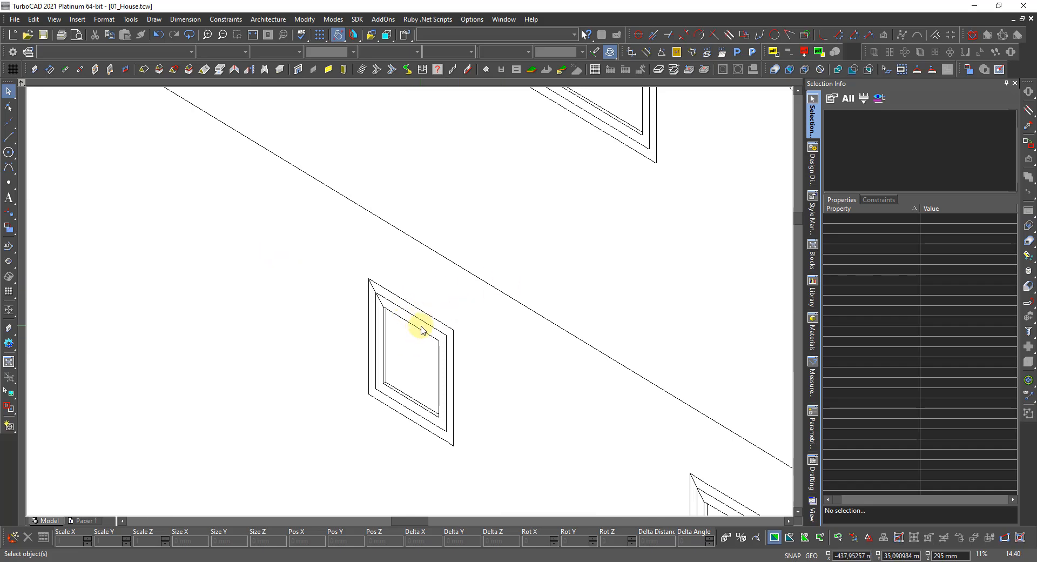
{"action": "scroll", "coordinate": [422, 334], "scroll_direction": "down", "scroll_amount": 2}
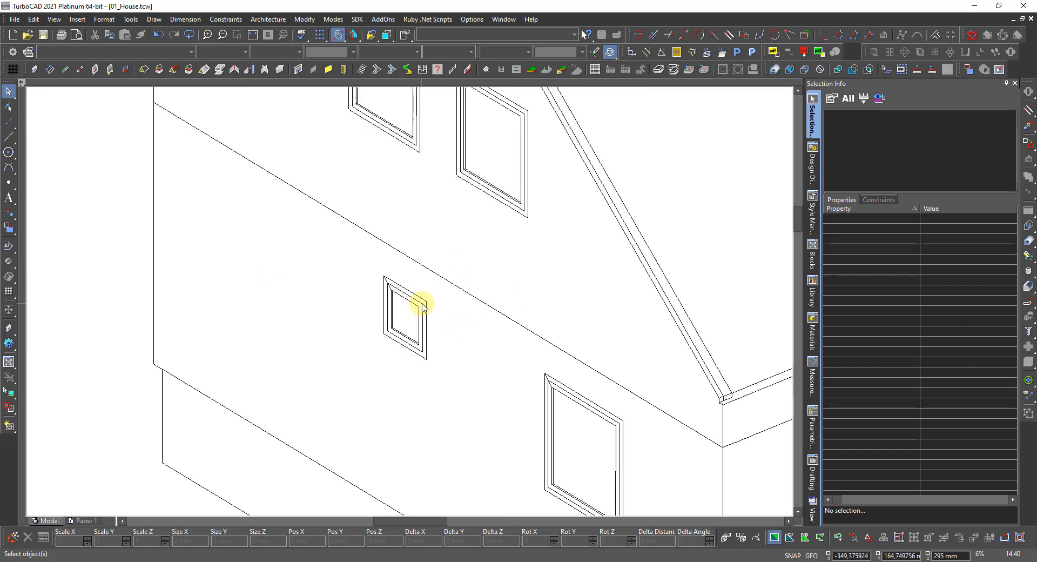
{"action": "scroll", "coordinate": [424, 303], "scroll_direction": "up", "scroll_amount": 2}
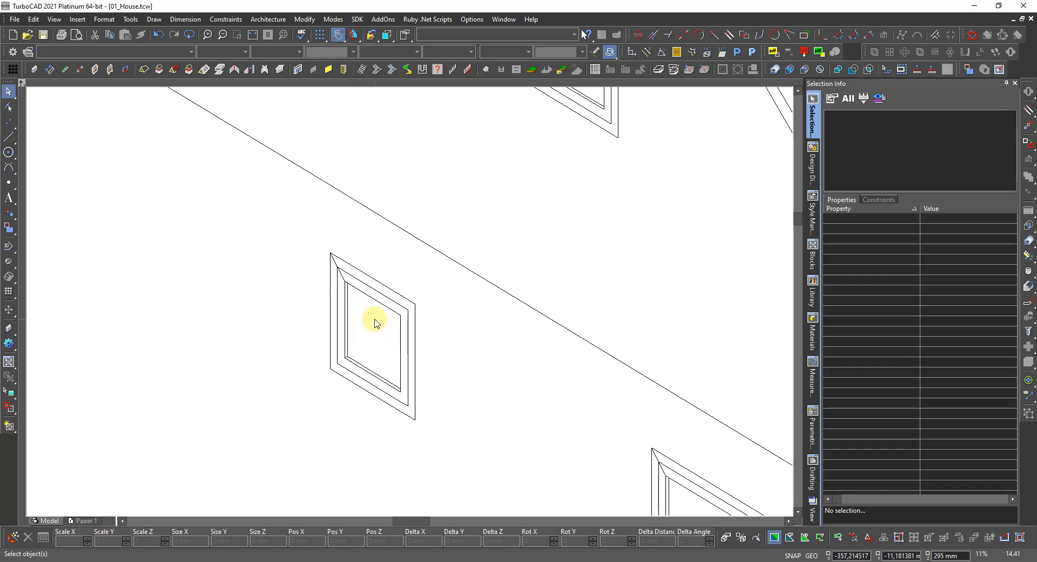
{"action": "scroll", "coordinate": [407, 297], "scroll_direction": "down", "scroll_amount": 5}
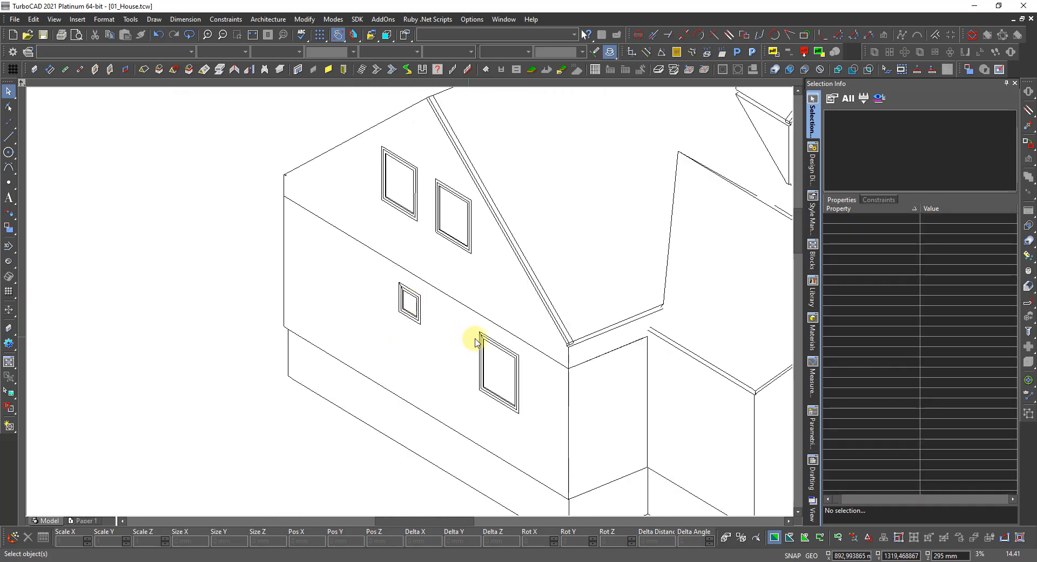
{"action": "scroll", "coordinate": [508, 367], "scroll_direction": "up", "scroll_amount": 3}
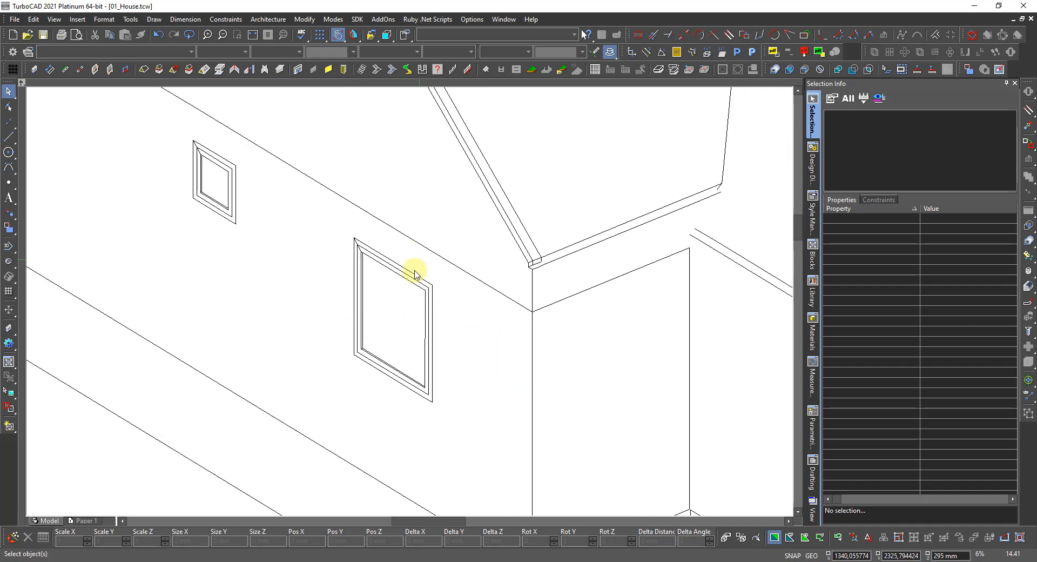
{"action": "scroll", "coordinate": [325, 291], "scroll_direction": "down", "scroll_amount": 3}
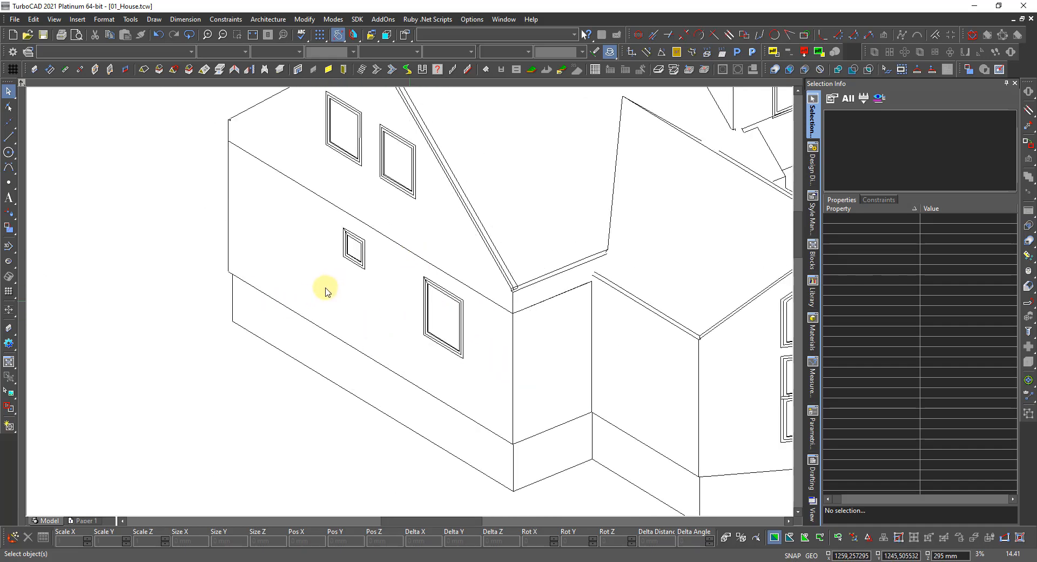
{"action": "scroll", "coordinate": [367, 314], "scroll_direction": "up", "scroll_amount": 2}
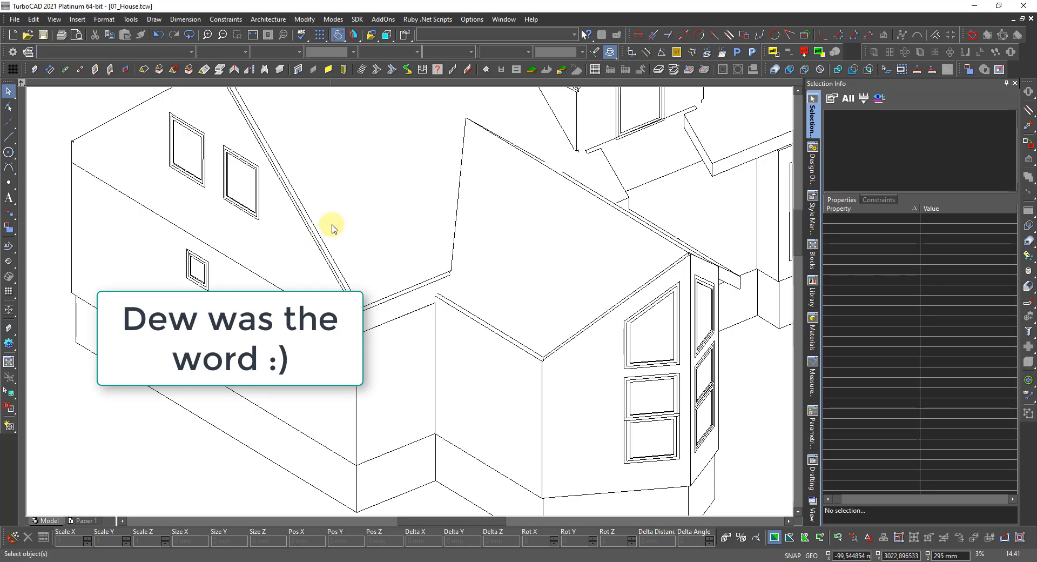
Examine the dormer window and how its lower edge meets the roof below it.
{"action": "scroll", "coordinate": [440, 319], "scroll_direction": "down", "scroll_amount": 3}
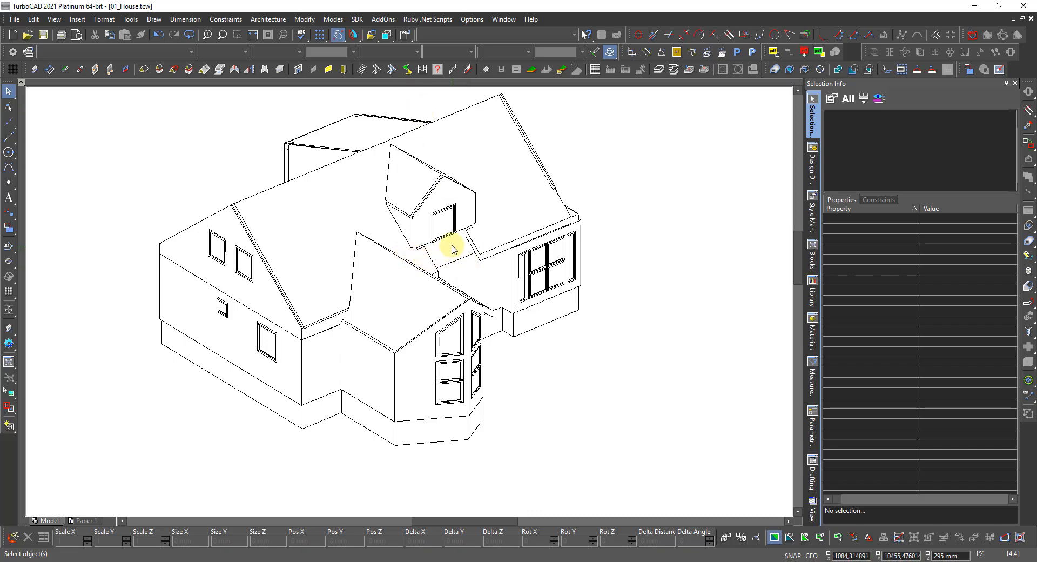
{"action": "scroll", "coordinate": [454, 243], "scroll_direction": "up", "scroll_amount": 2}
{"action": "middle_click_drag", "start_coordinate": [407, 302], "coordinate": [387, 296], "text": "shift"}
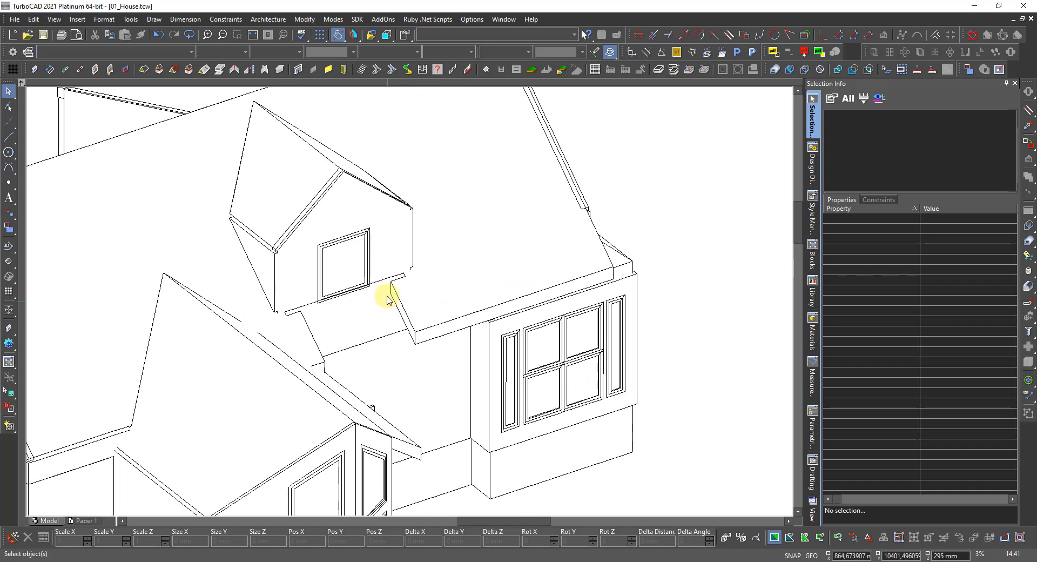
{"action": "scroll", "coordinate": [371, 270], "scroll_direction": "up", "scroll_amount": 1}
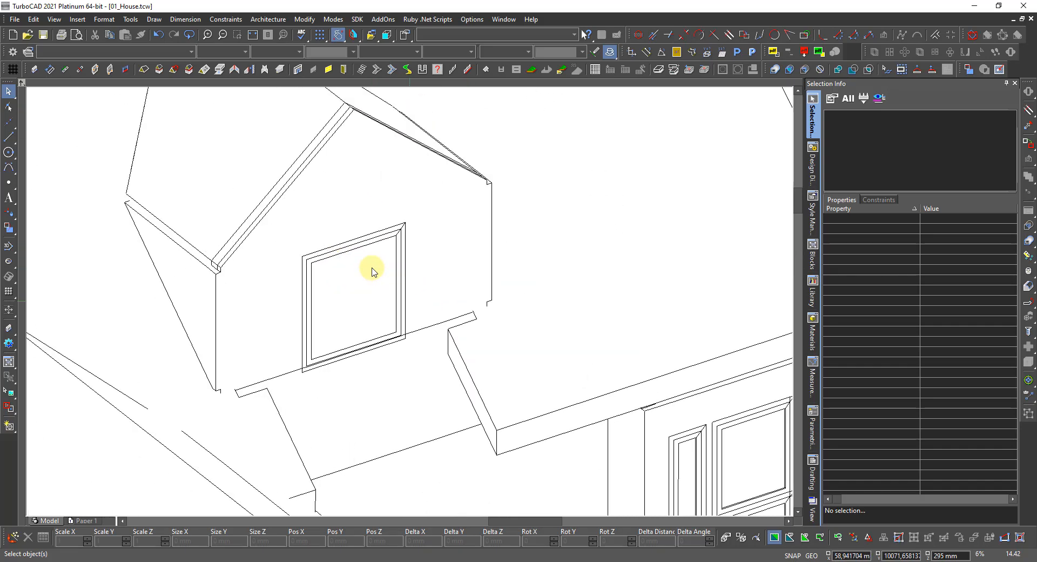
{"action": "scroll", "coordinate": [340, 286], "scroll_direction": "up", "scroll_amount": 1}
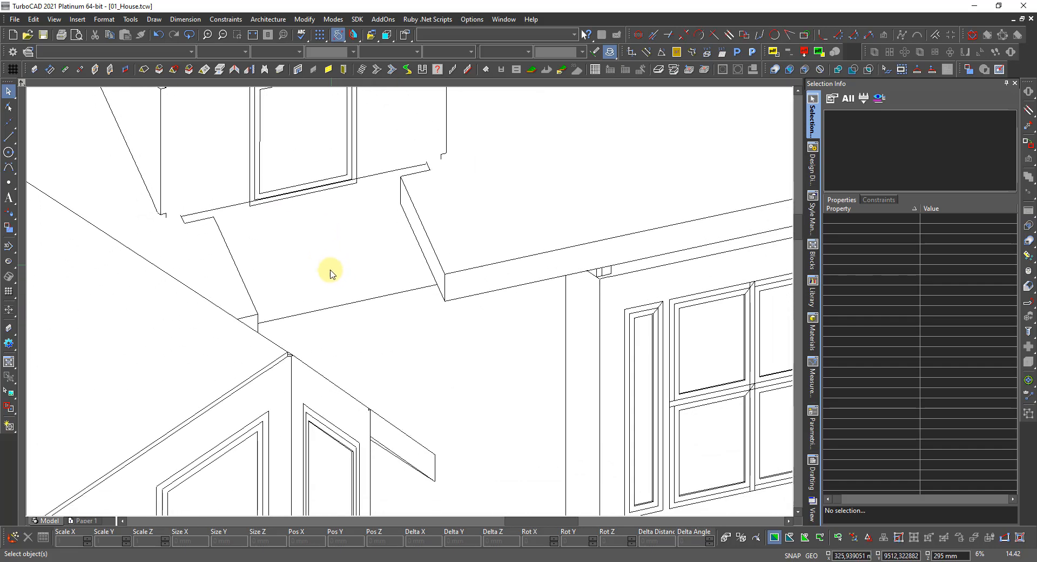
{"action": "scroll", "coordinate": [331, 273], "scroll_direction": "down", "scroll_amount": 1}
{"action": "scroll", "coordinate": [394, 246], "scroll_direction": "up", "scroll_amount": 1}
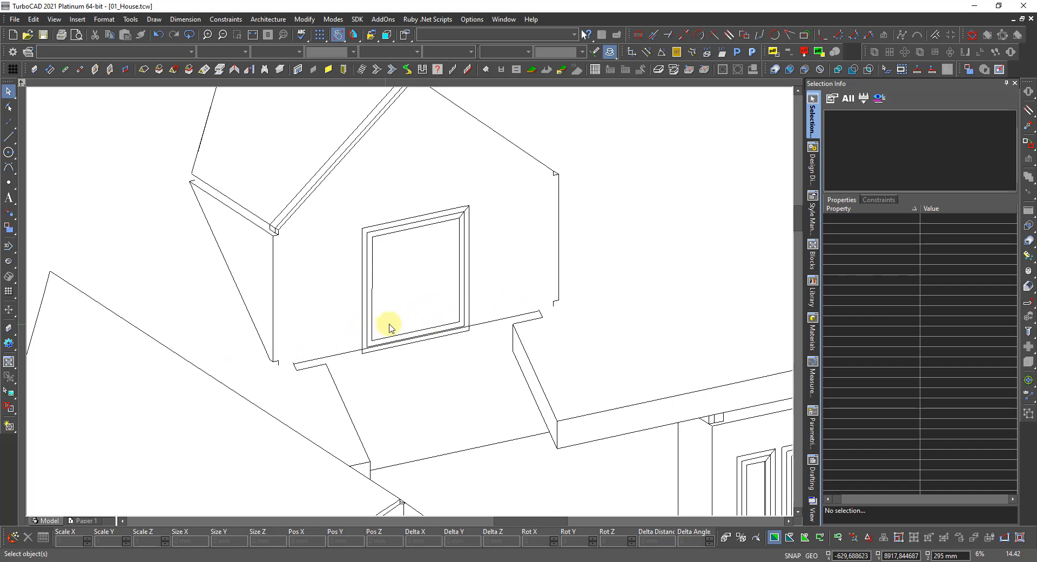
Set the workplane on the front face of the dormer's gable wall, beside the dormer window.
{"action": "scroll", "coordinate": [451, 302], "scroll_direction": "down", "scroll_amount": 1}
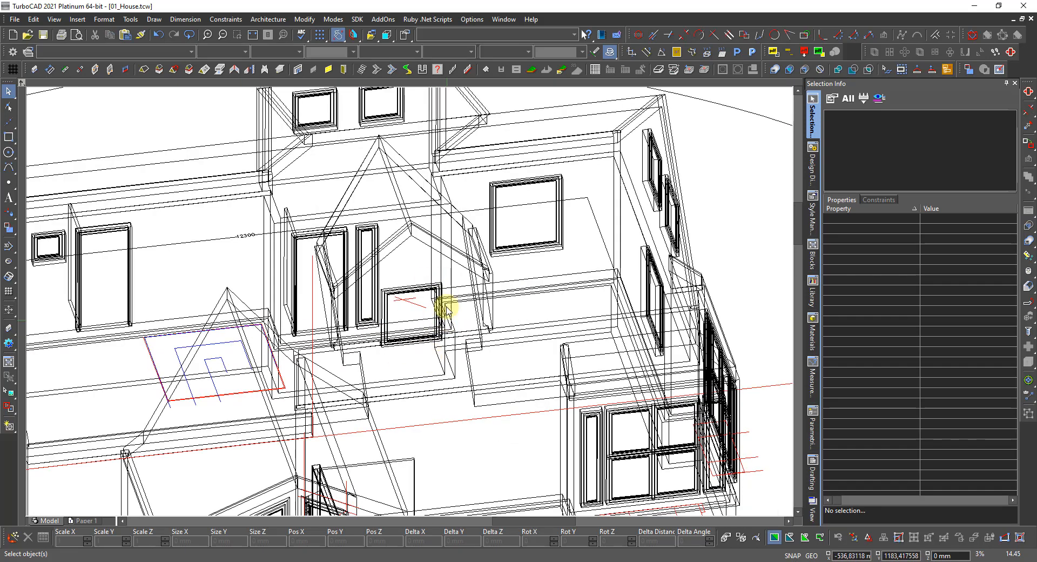
{"action": "middle_click_drag", "start_coordinate": [409, 324], "coordinate": [422, 294]}
{"action": "scroll", "coordinate": [422, 295], "scroll_direction": "up", "scroll_amount": 2}
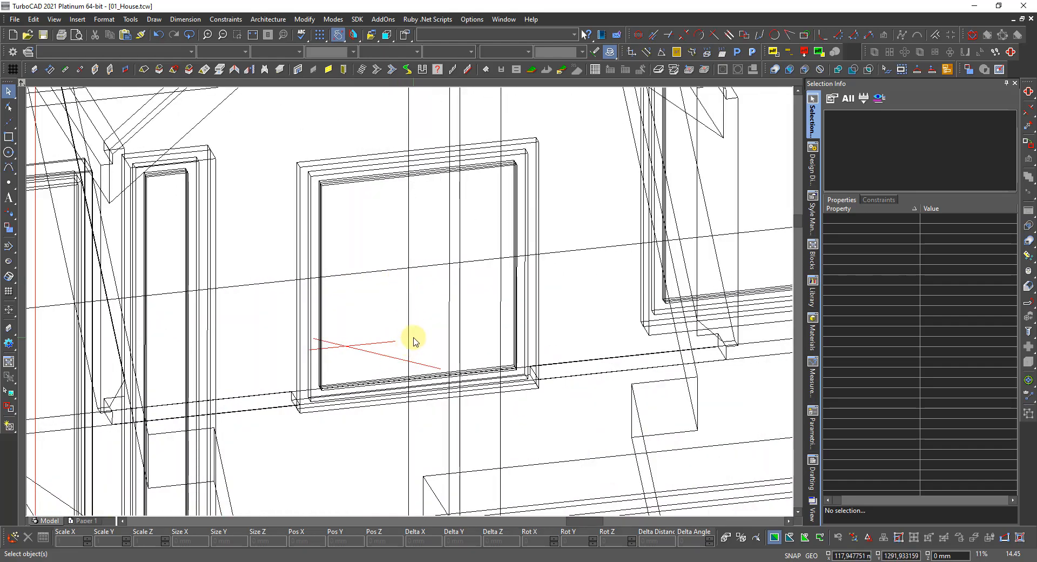
{"action": "right_click", "coordinate": [417, 339]}
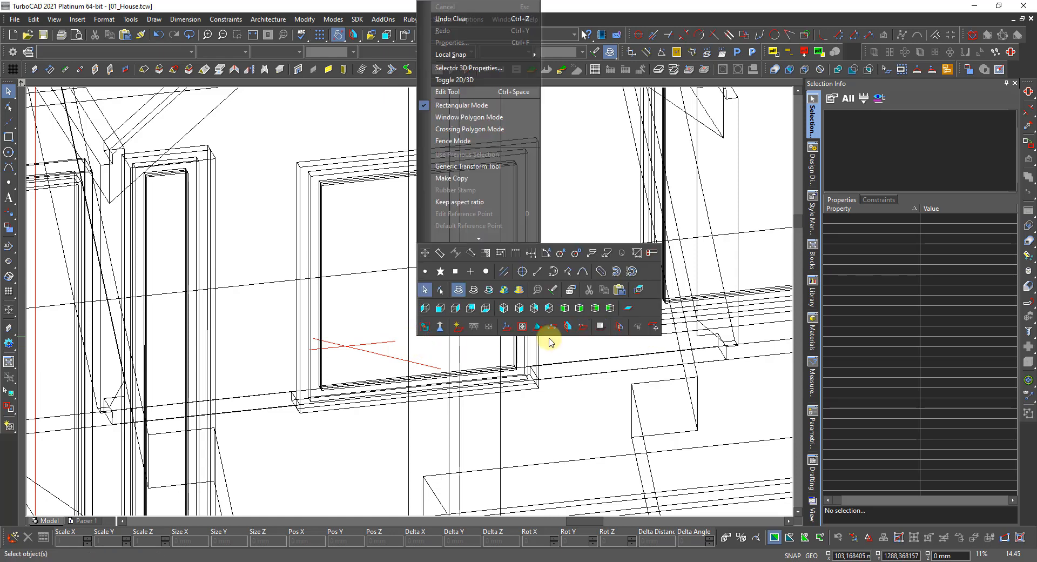
{"action": "left_click", "coordinate": [567, 325]}
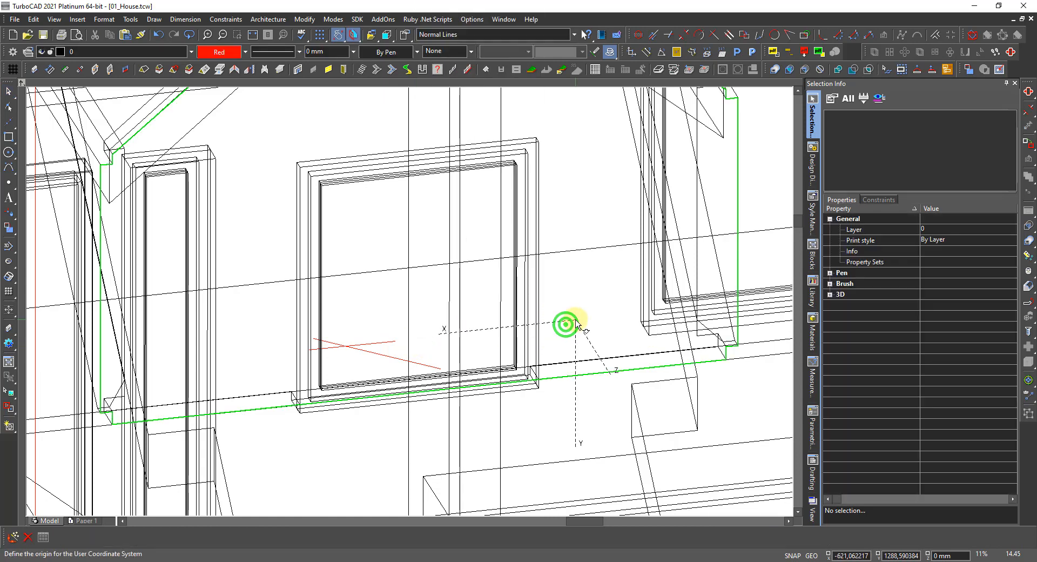
{"action": "left_click", "coordinate": [575, 323]}
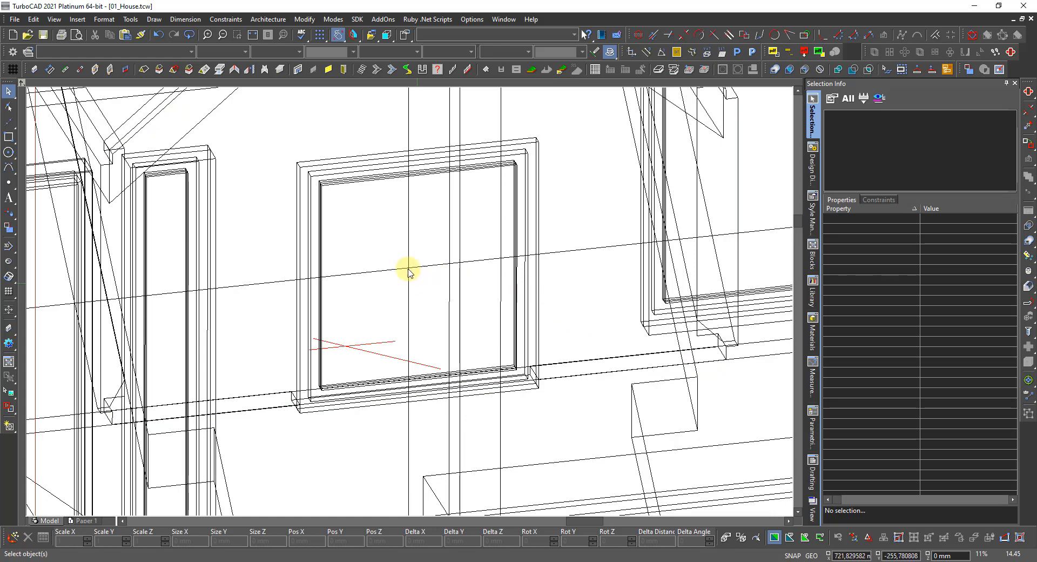
Draw a rectangle between opposite outer corners of the dormer window's frame and leave the tool.
{"action": "left_click", "coordinate": [7, 136]}
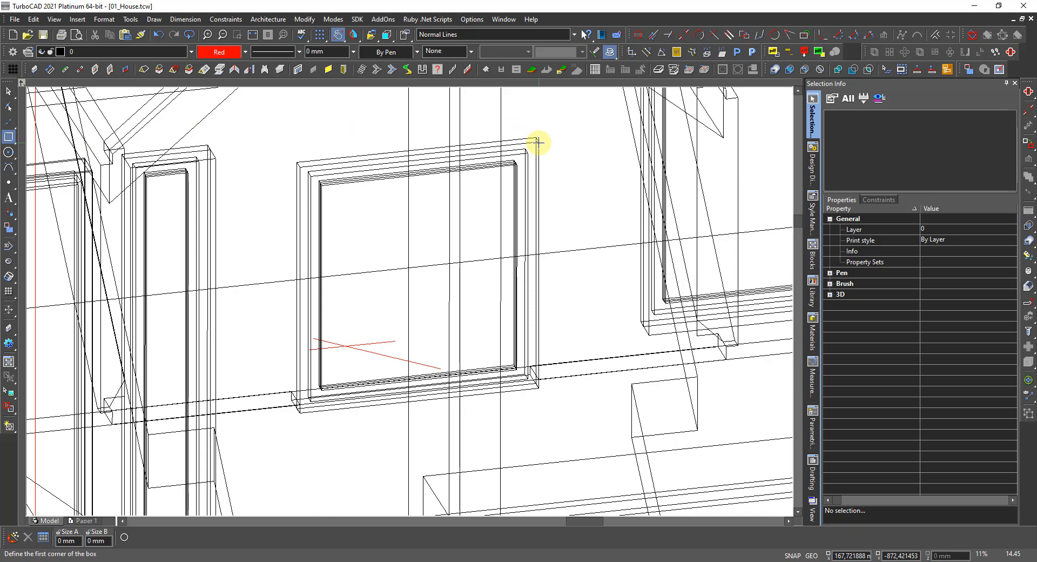
{"action": "left_click", "coordinate": [538, 142]}
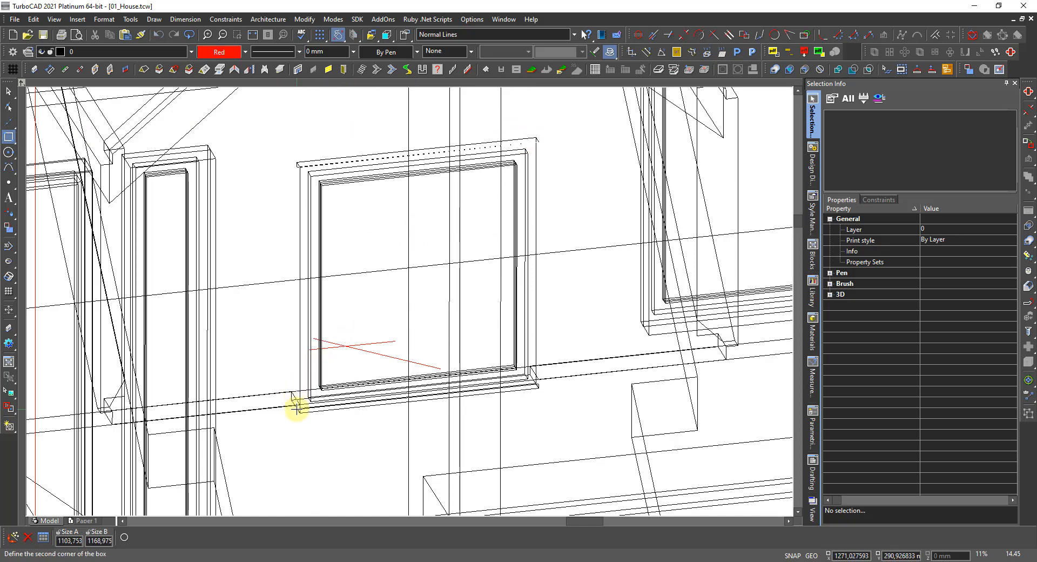
{"action": "left_click", "coordinate": [298, 408]}
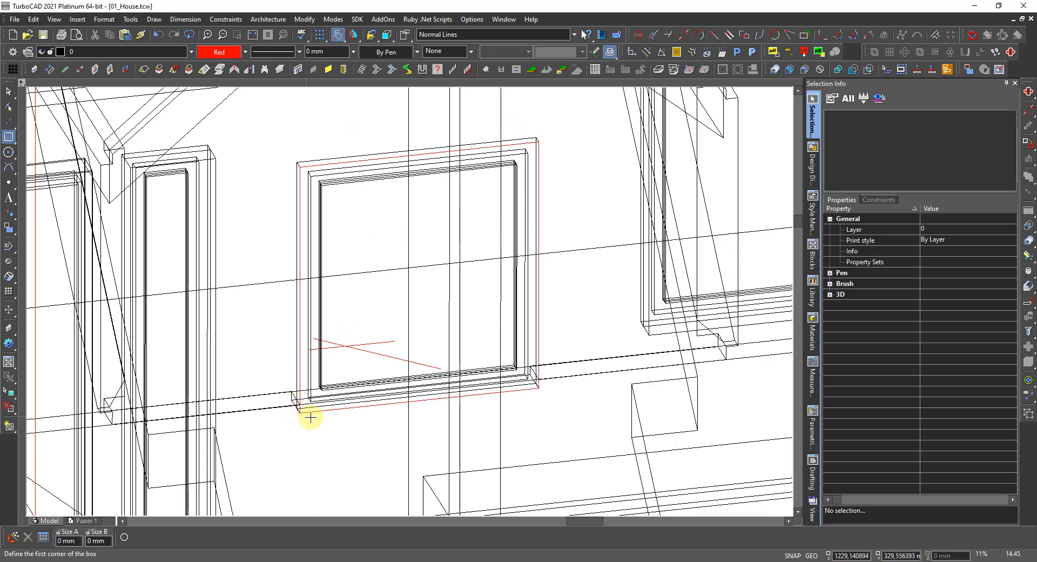
{"action": "key", "text": "Escape"}
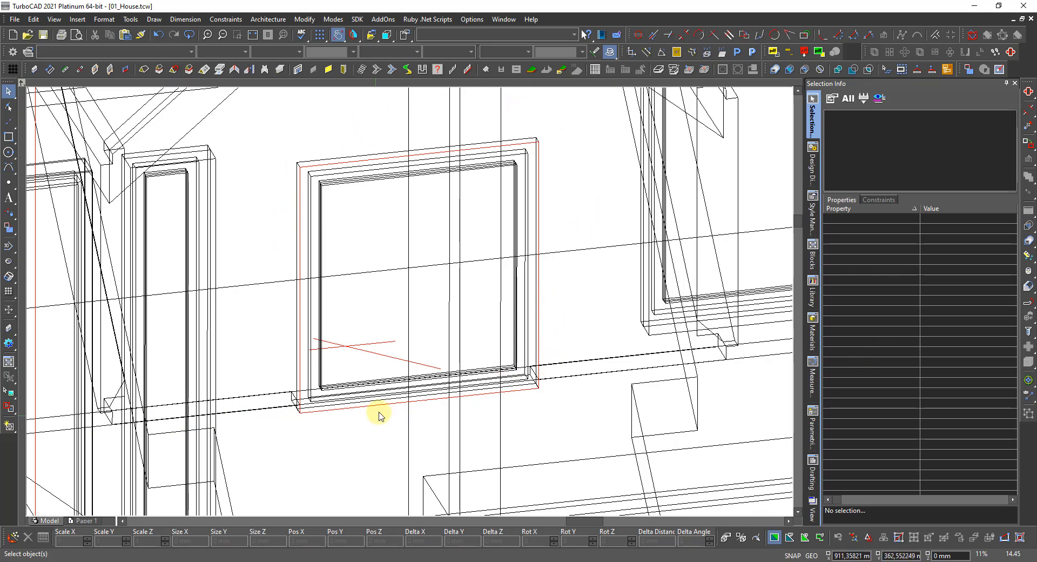
View the workplane straight on and draw a polyline about 1111 mm along the horizontal wall line, up the rectangle's left side and across its top.
{"action": "mouse_move", "coordinate": [324, 401]}
{"action": "middle_mouse_down", "text": "shift"}
{"action": "mouse_move", "coordinate": [316, 387]}
{"action": "mouse_move", "coordinate": [326, 398]}
{"action": "middle_mouse_up", "text": "shift"}
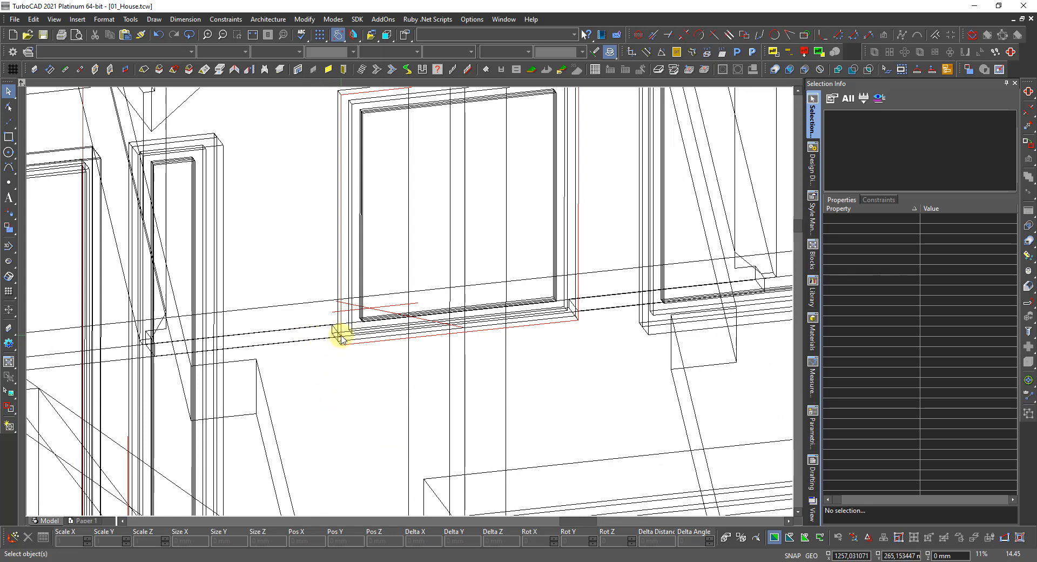
{"action": "right_click", "coordinate": [336, 402]}
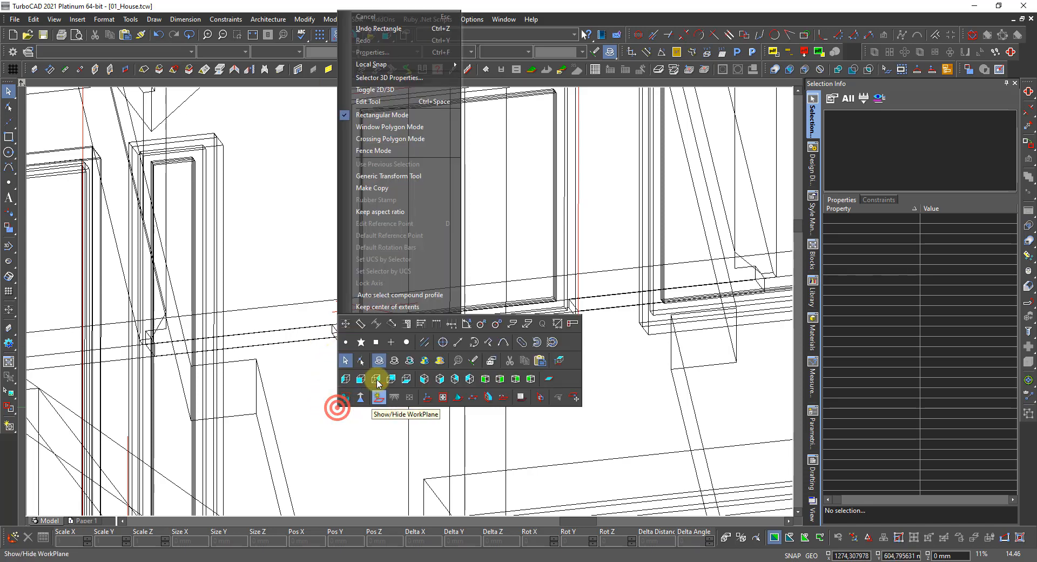
{"action": "left_click", "coordinate": [361, 397]}
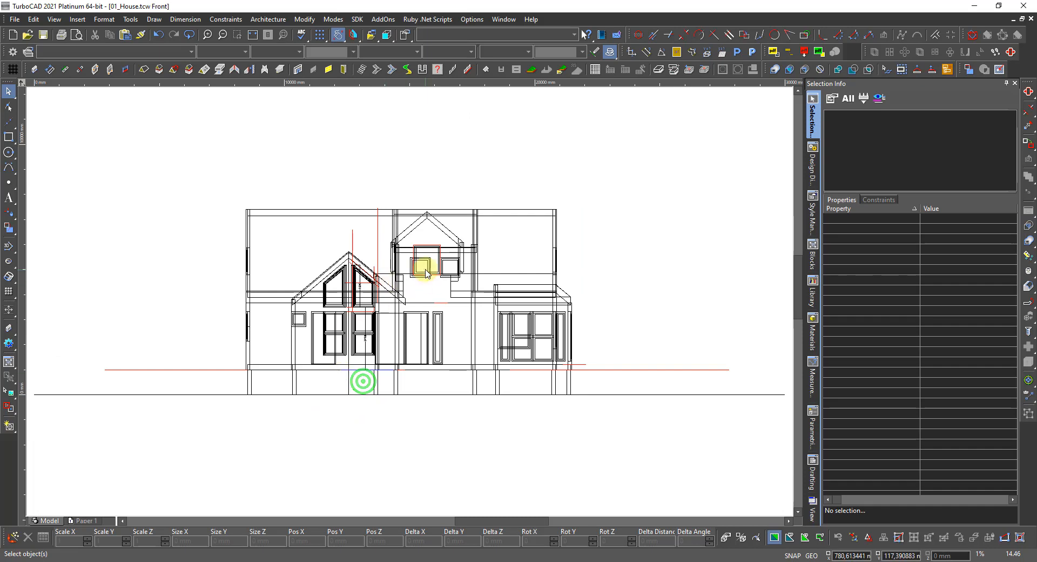
{"action": "scroll", "coordinate": [424, 269], "scroll_direction": "up", "scroll_amount": 6}
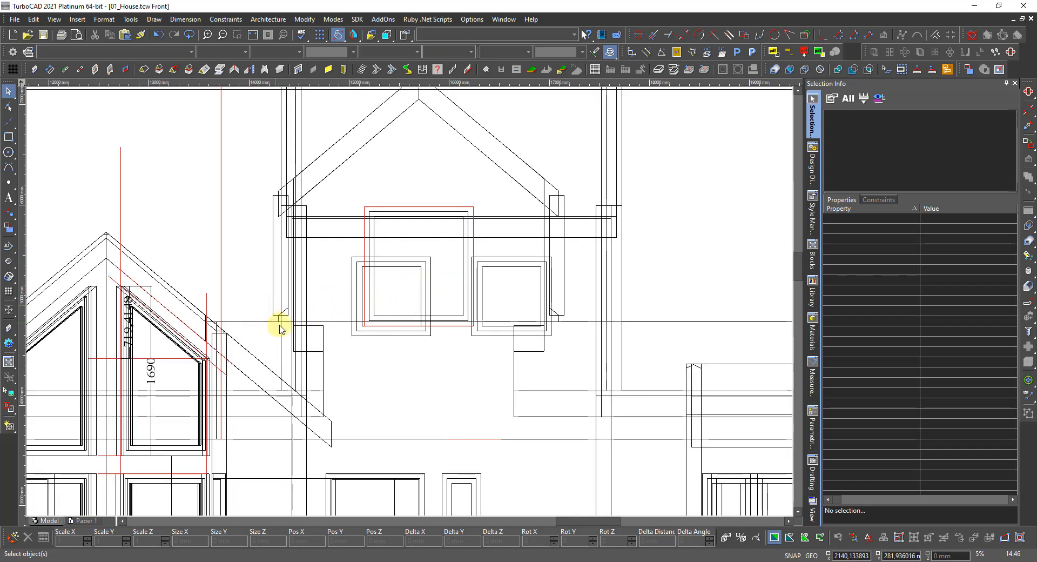
{"action": "left_click", "coordinate": [9, 136]}
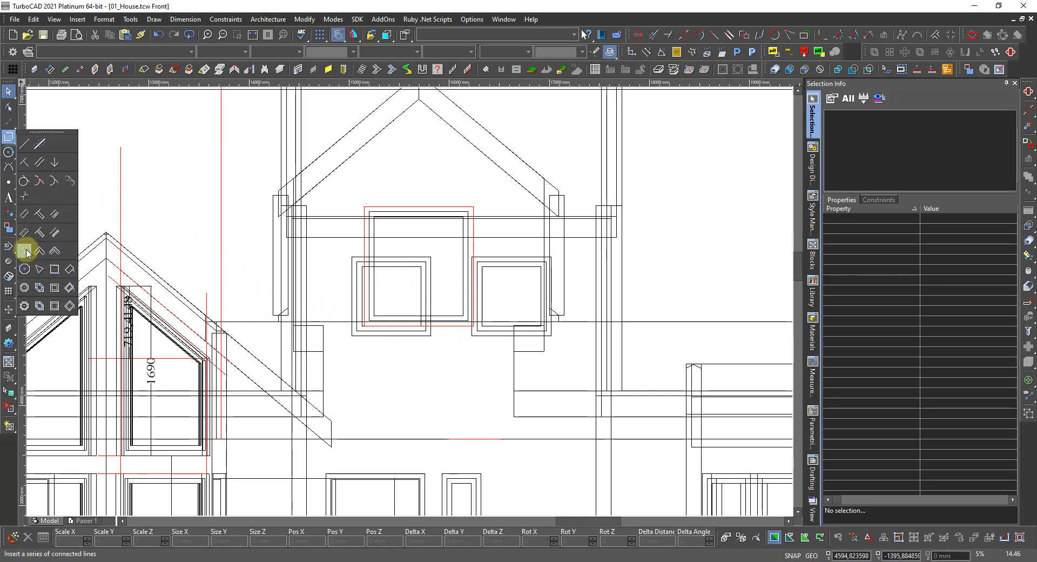
{"action": "left_click", "coordinate": [24, 250]}
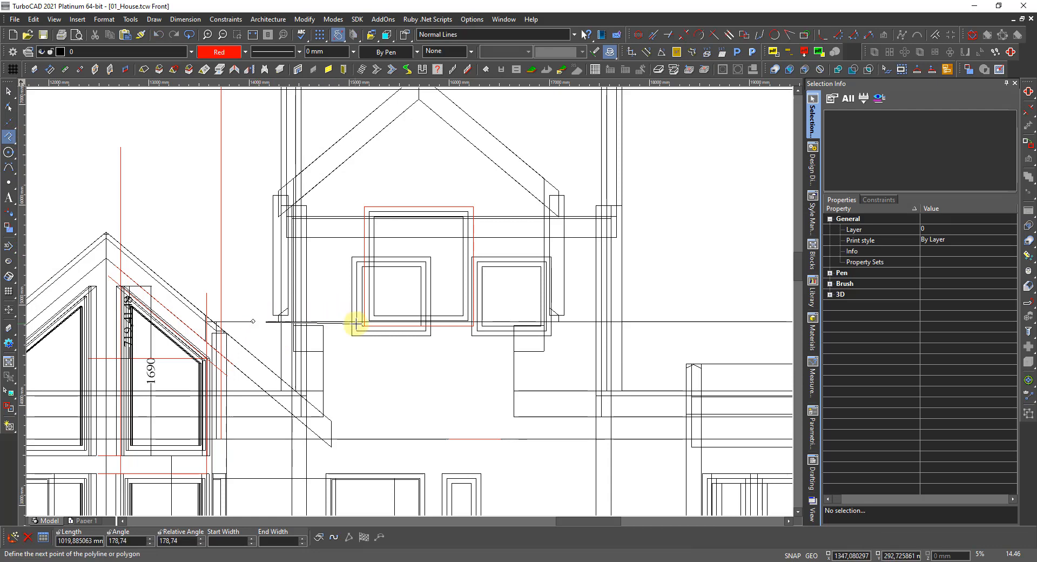
{"action": "scroll", "coordinate": [364, 324], "scroll_direction": "up", "scroll_amount": 3}
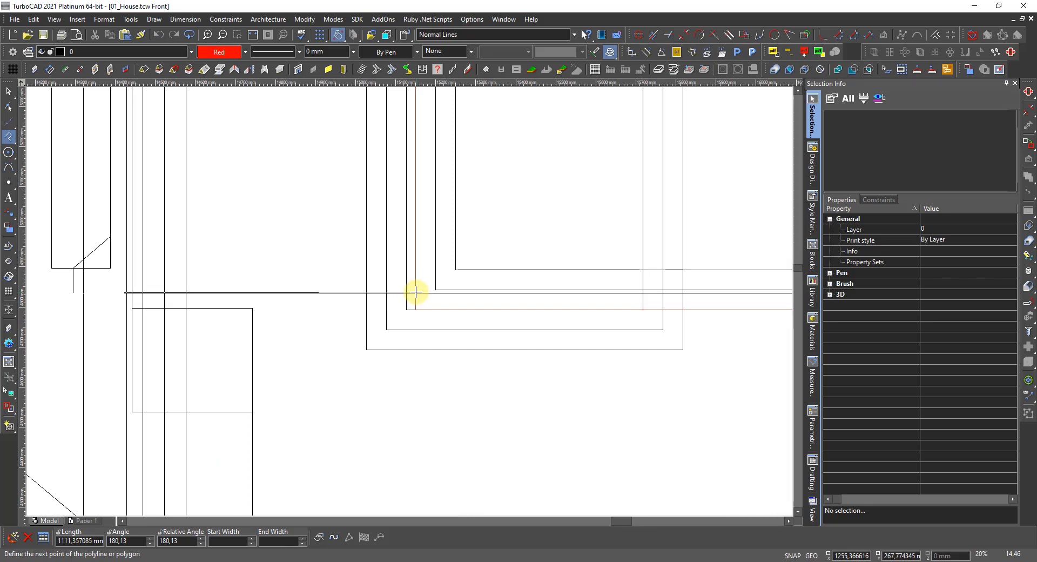
{"action": "scroll", "coordinate": [413, 272], "scroll_direction": "down", "scroll_amount": 3}
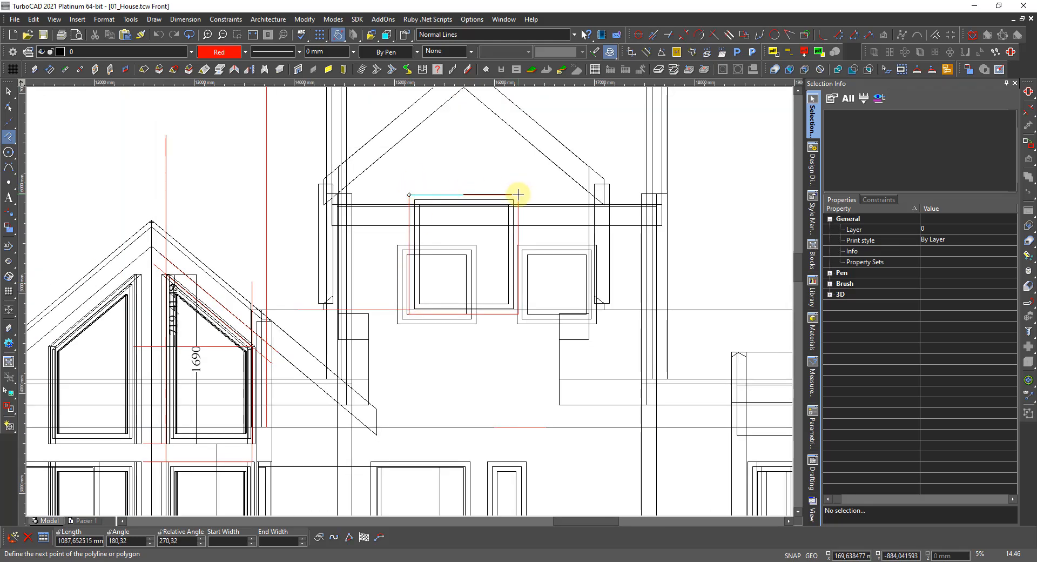
{"action": "left_click", "coordinate": [518, 195]}
Continue the polyline down the rectangle's right side, extend it about 1821 mm outward along the wall line, and finish it open.
{"action": "scroll", "coordinate": [525, 307], "scroll_direction": "up", "scroll_amount": 5}
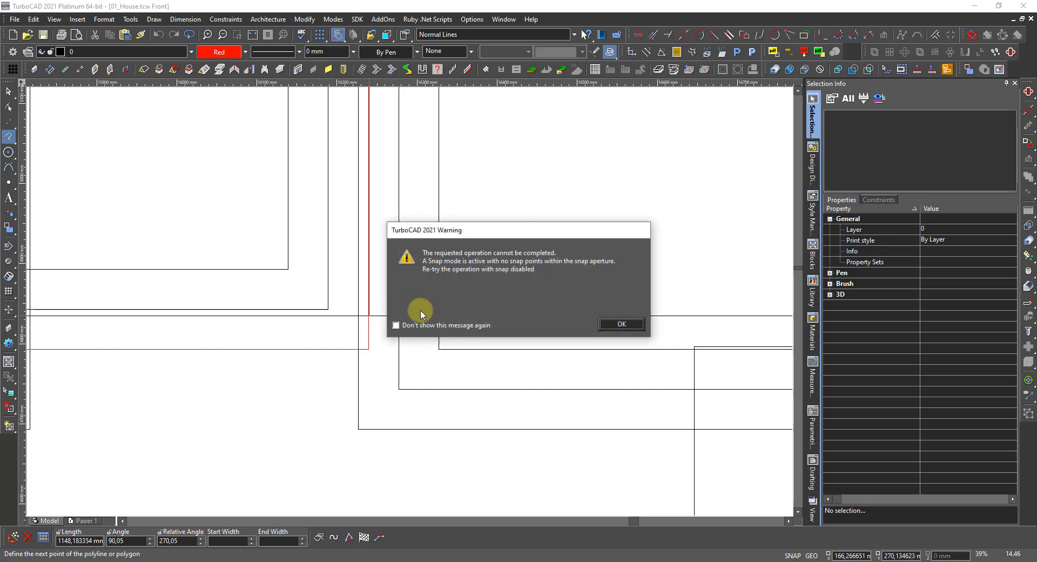
{"action": "left_click", "coordinate": [622, 321]}
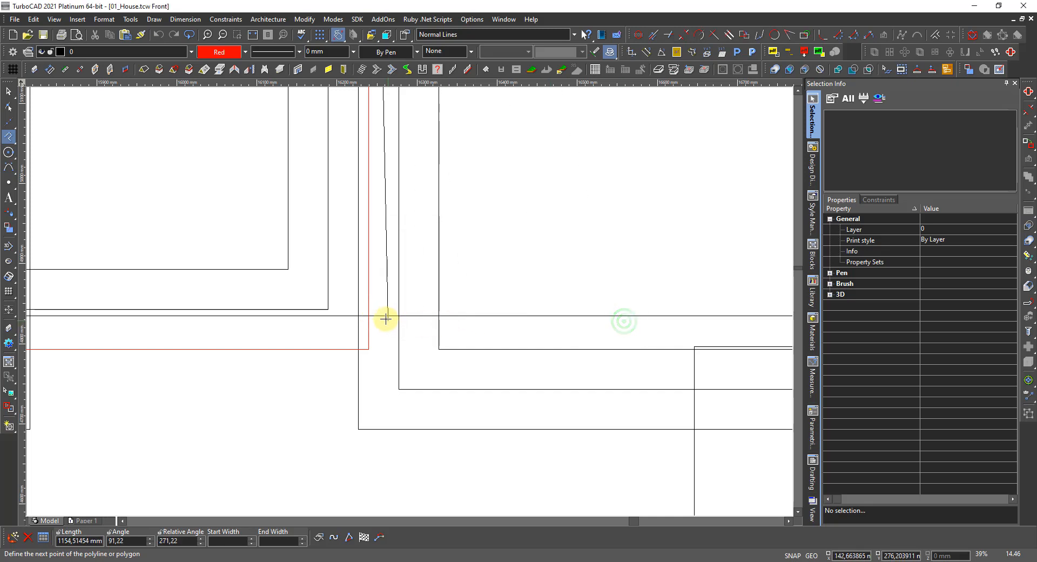
{"action": "scroll", "coordinate": [384, 319], "scroll_direction": "up", "scroll_amount": 4}
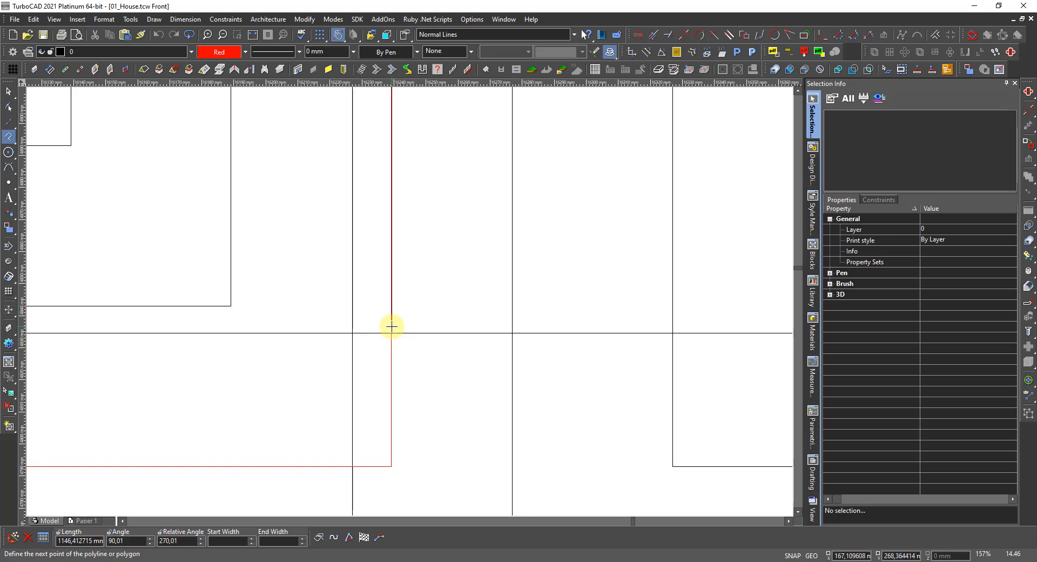
{"action": "scroll", "coordinate": [399, 313], "scroll_direction": "down", "scroll_amount": 10}
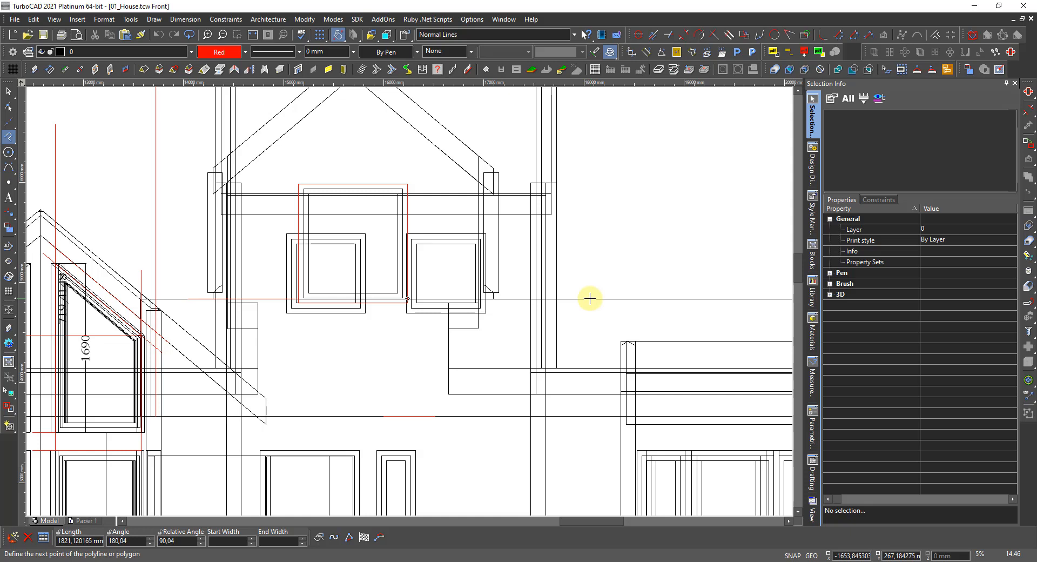
{"action": "left_click", "coordinate": [589, 299]}
{"action": "right_click", "coordinate": [504, 281]}
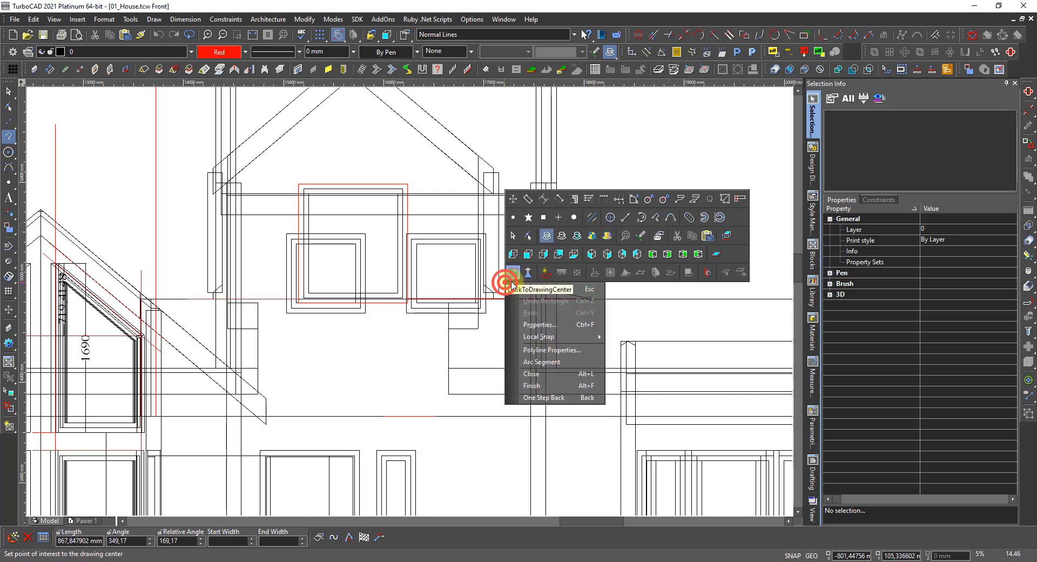
{"action": "left_click", "coordinate": [532, 384]}
Edit the polyline by moving its node at the window's lower right onto the intersection of the rectangle's side and the horizontal wall line.
{"action": "scroll", "coordinate": [373, 301], "scroll_direction": "up", "scroll_amount": 2}
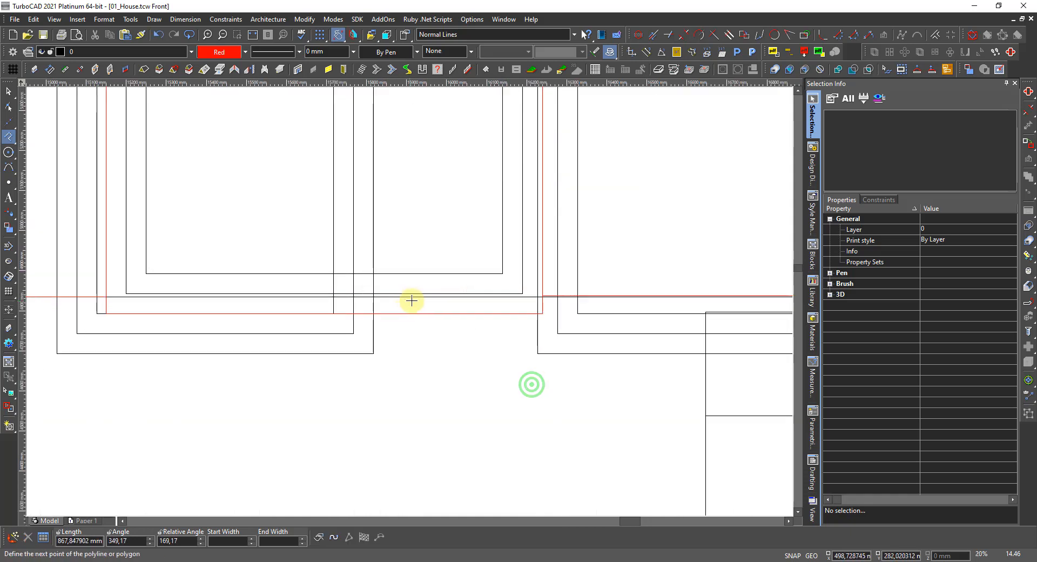
{"action": "scroll", "coordinate": [542, 300], "scroll_direction": "up", "scroll_amount": 3}
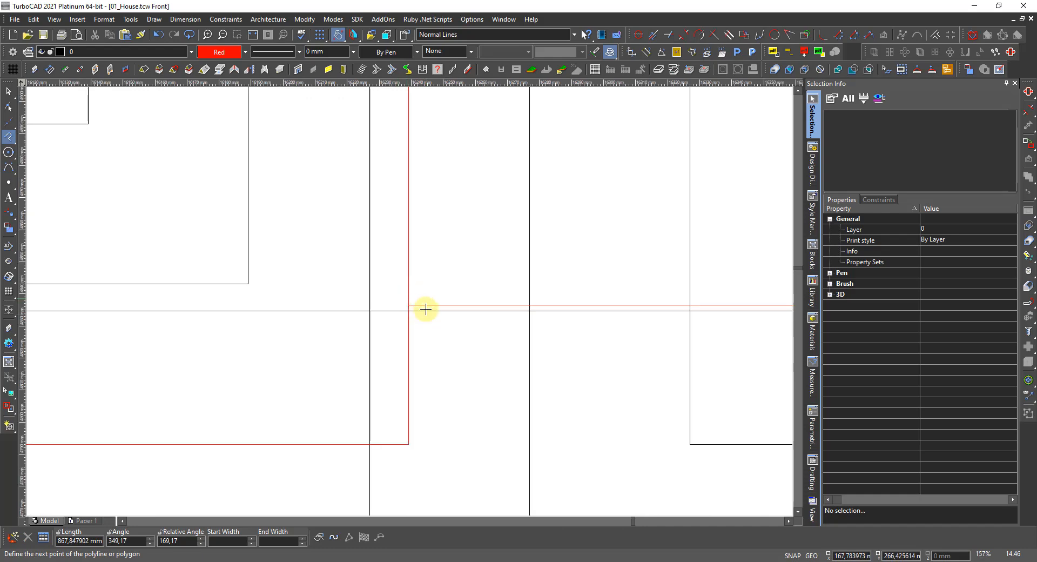
{"action": "key", "text": "Escape"}
{"action": "right_click", "coordinate": [438, 299]}
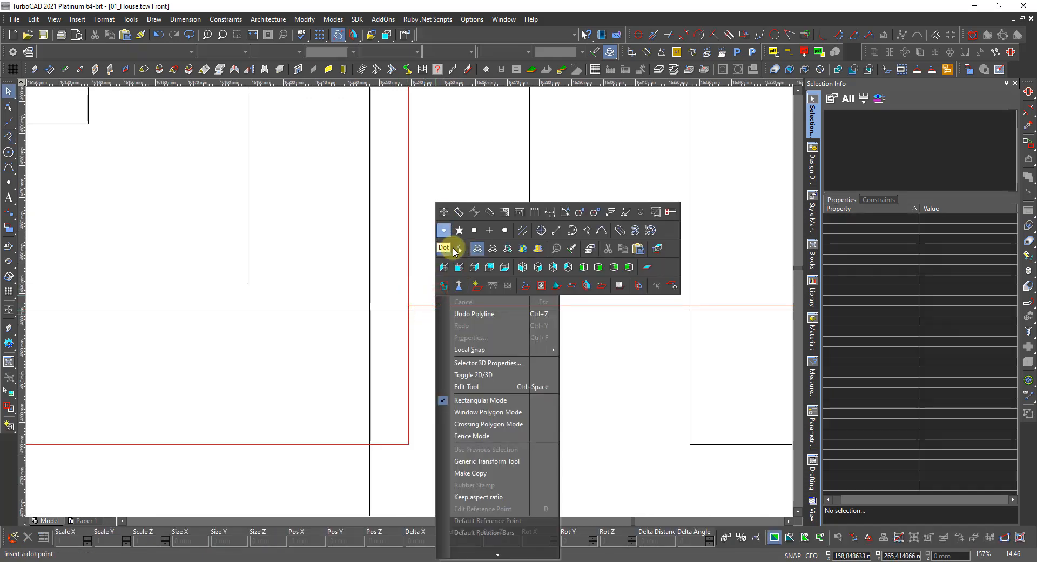
{"action": "left_click", "coordinate": [464, 250]}
{"action": "left_click", "coordinate": [422, 305]}
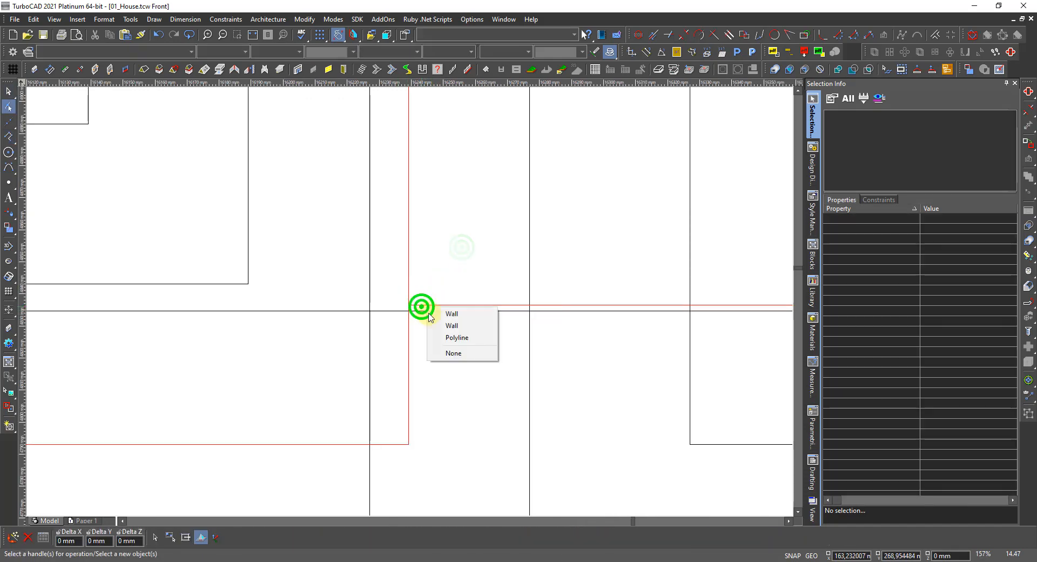
{"action": "left_click", "coordinate": [451, 338]}
{"action": "scroll", "coordinate": [409, 308], "scroll_direction": "up", "scroll_amount": 1}
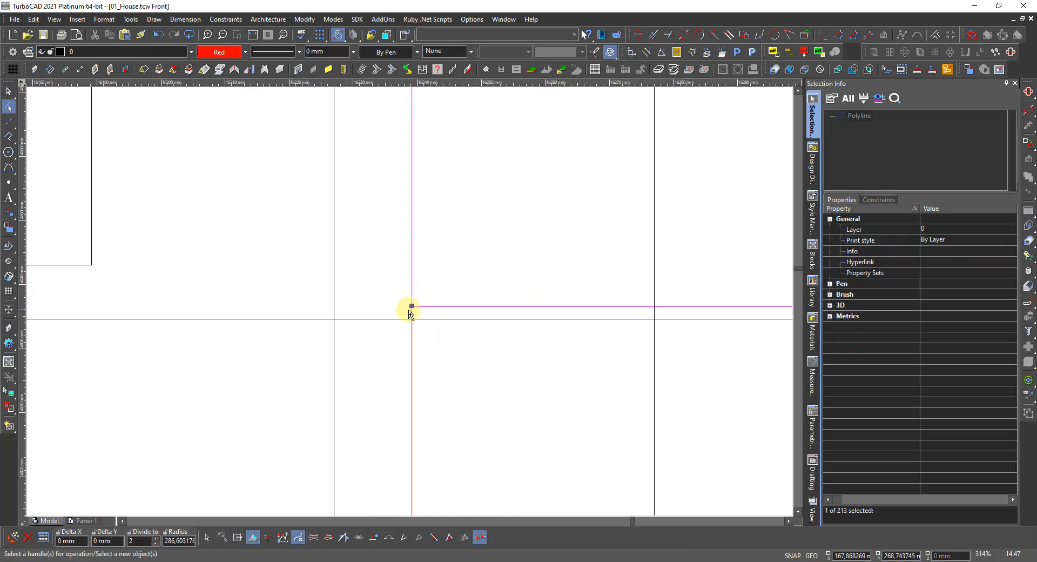
{"action": "left_click", "coordinate": [412, 307]}
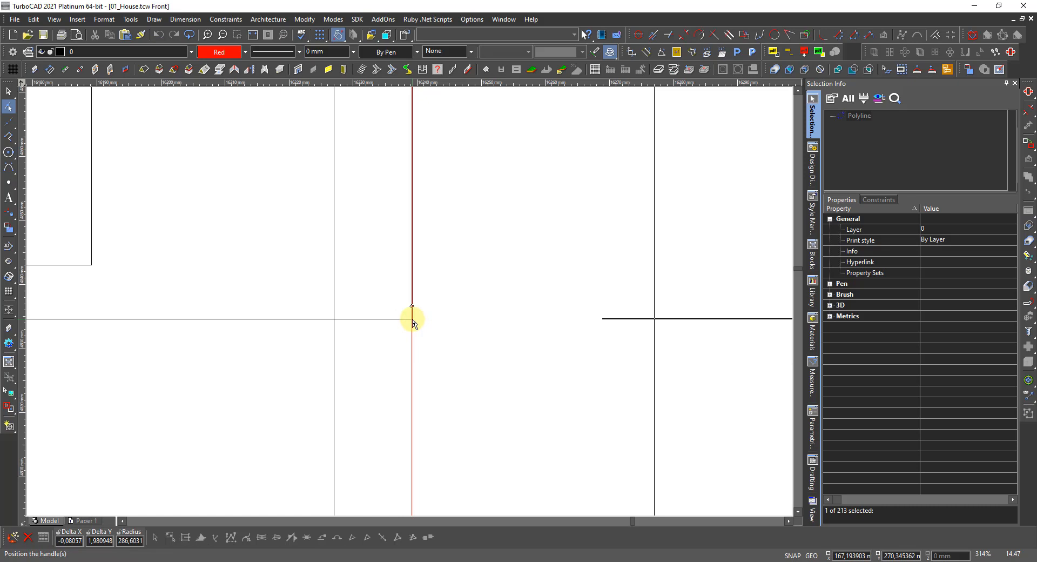
{"action": "left_click", "coordinate": [413, 319]}
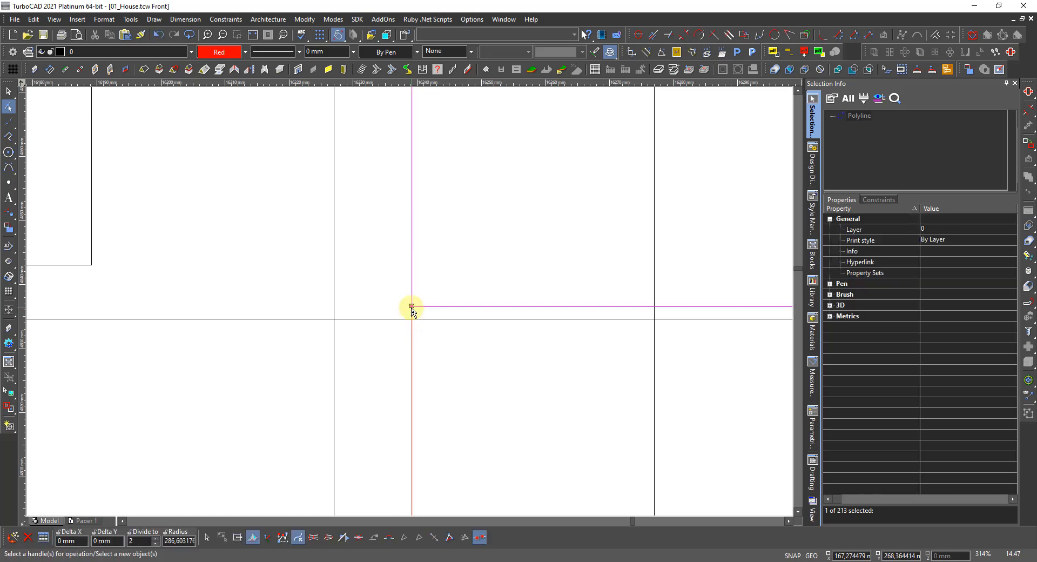
{"action": "left_click", "coordinate": [412, 307]}
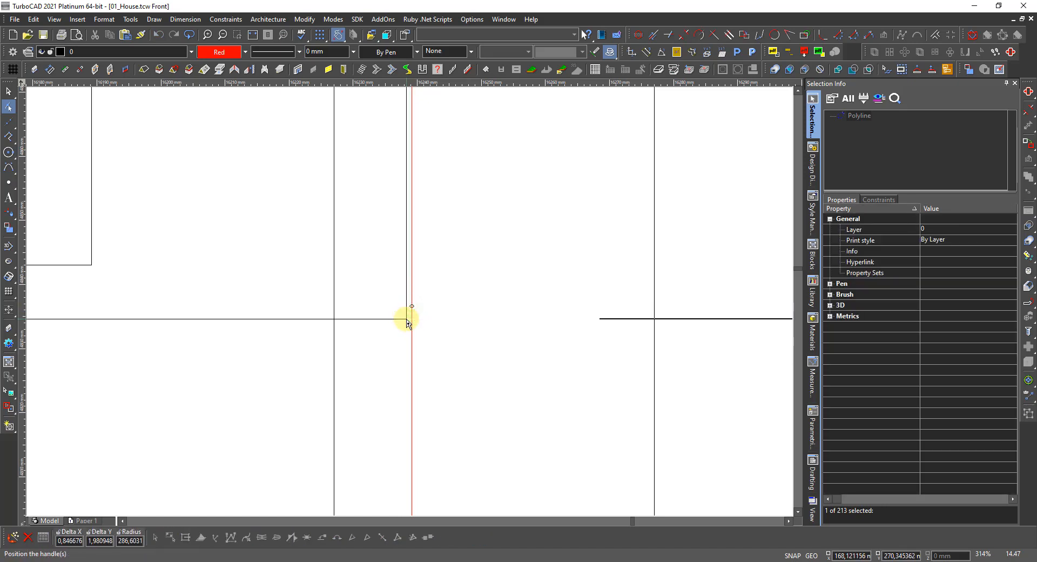
{"action": "left_click", "coordinate": [406, 319]}
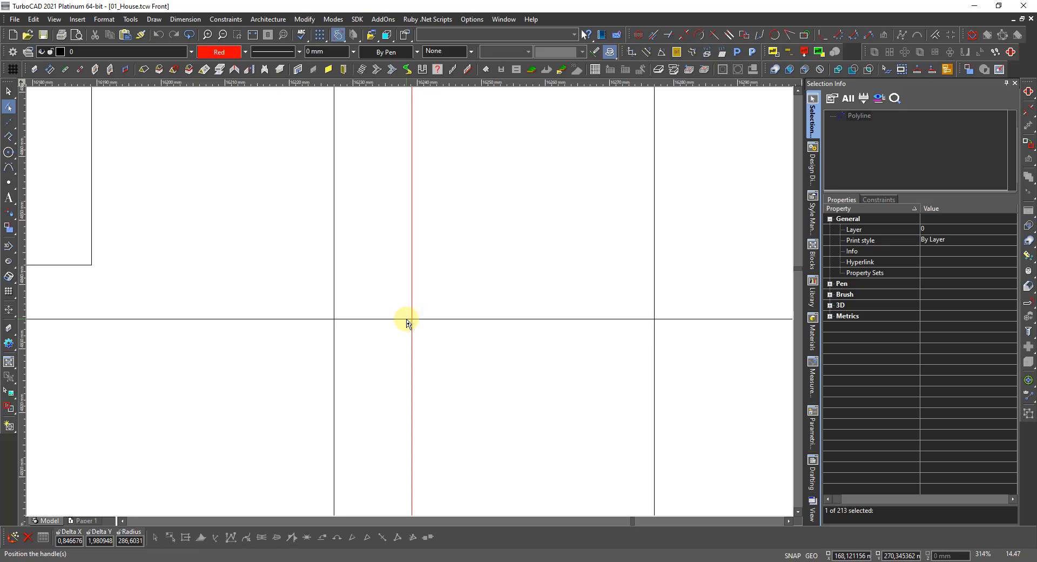
{"action": "left_click", "coordinate": [406, 320]}
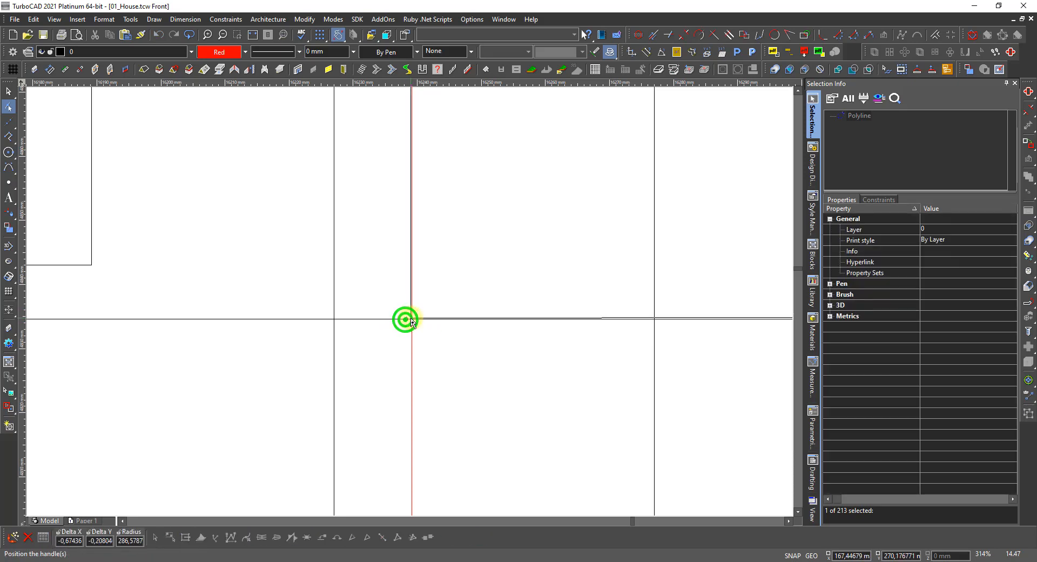
{"action": "left_click", "coordinate": [411, 319]}
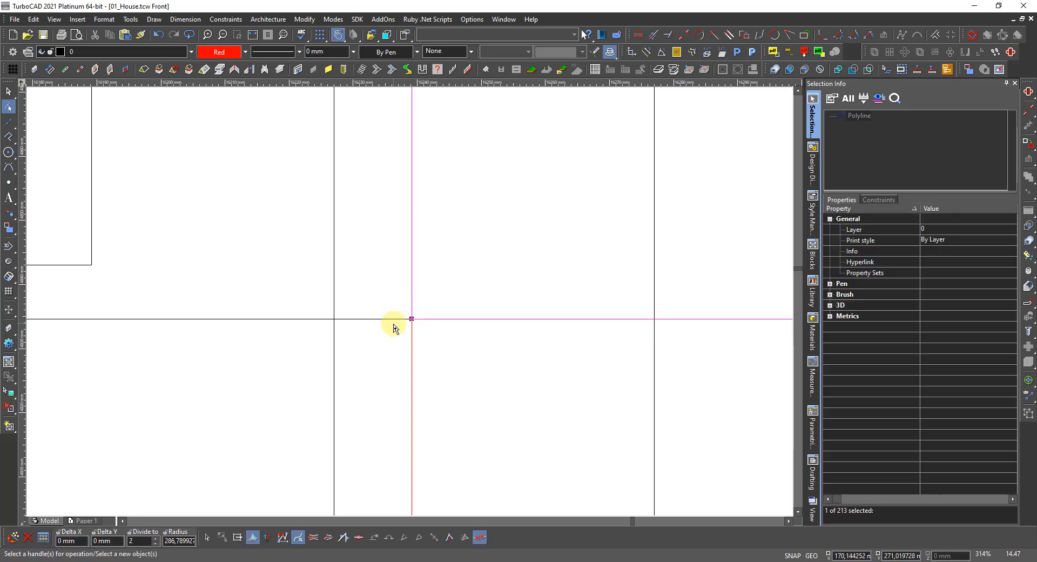
{"action": "scroll", "coordinate": [402, 321], "scroll_direction": "down", "scroll_amount": 6}
{"action": "scroll", "coordinate": [410, 305], "scroll_direction": "down", "scroll_amount": 3}
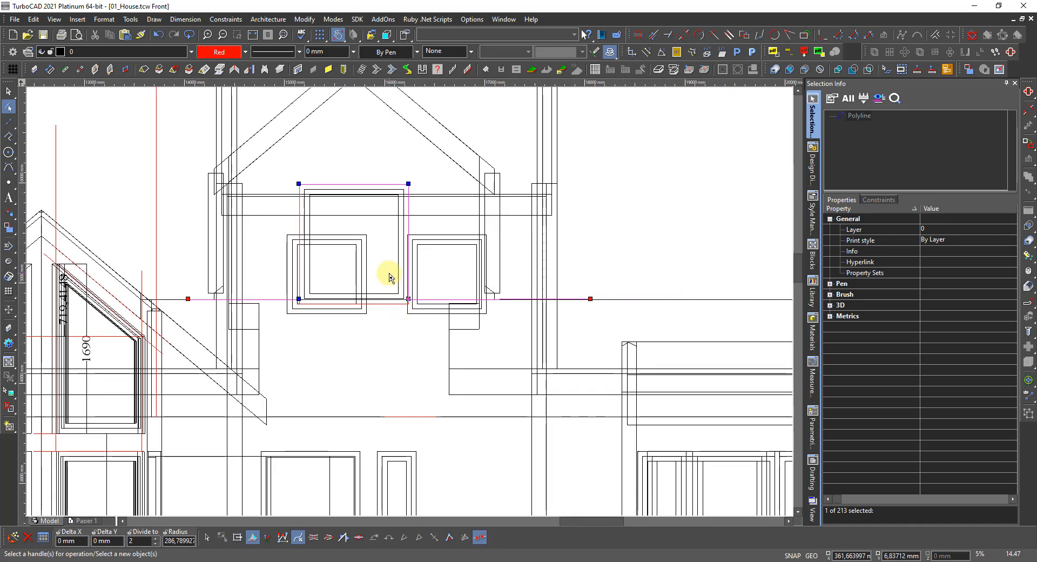
{"action": "key", "text": "Escape"}
{"action": "key", "text": "Escape"}
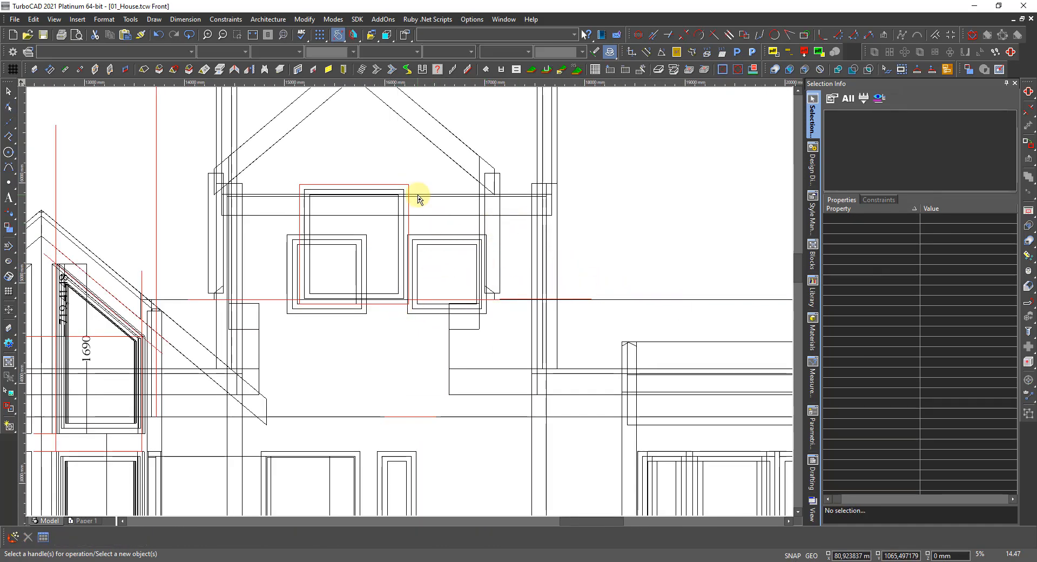
Select the open polyline drawn around the dormer window and create a layer named Modifier_Walls.
{"action": "key", "text": "space"}
{"action": "left_click", "coordinate": [399, 185]}
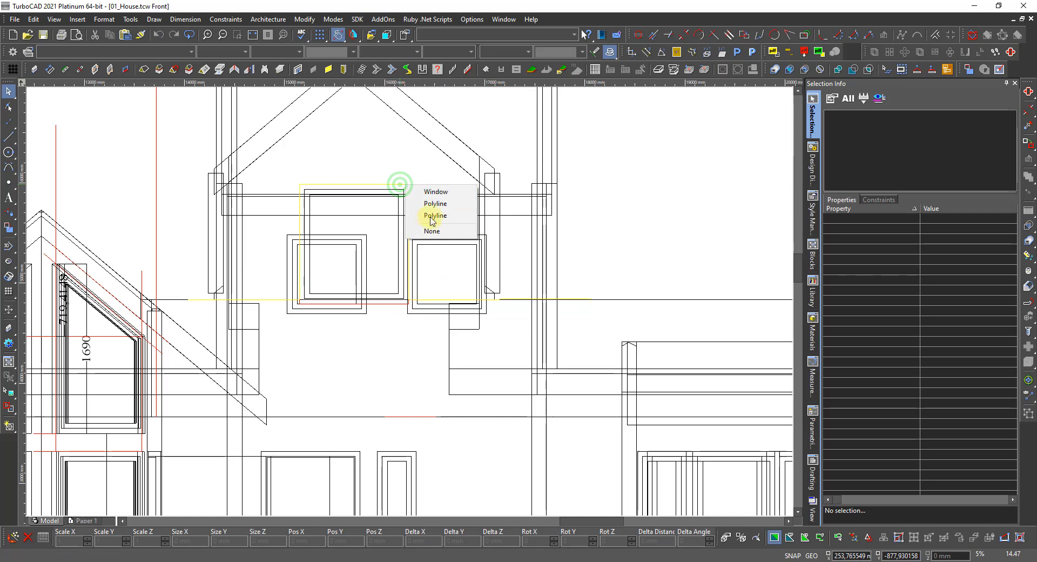
{"action": "left_click", "coordinate": [431, 214]}
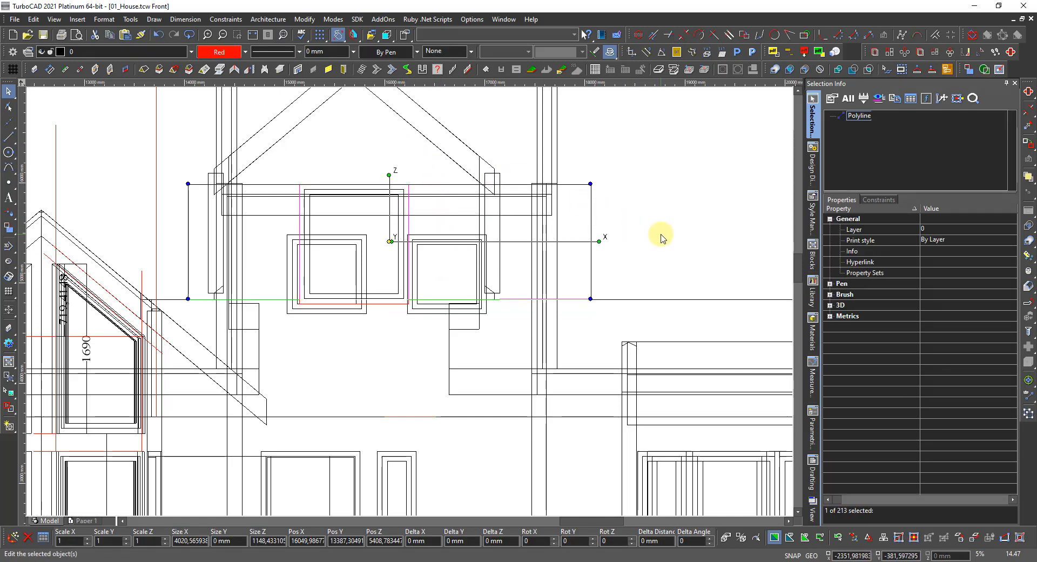
{"action": "left_click", "coordinate": [813, 162]}
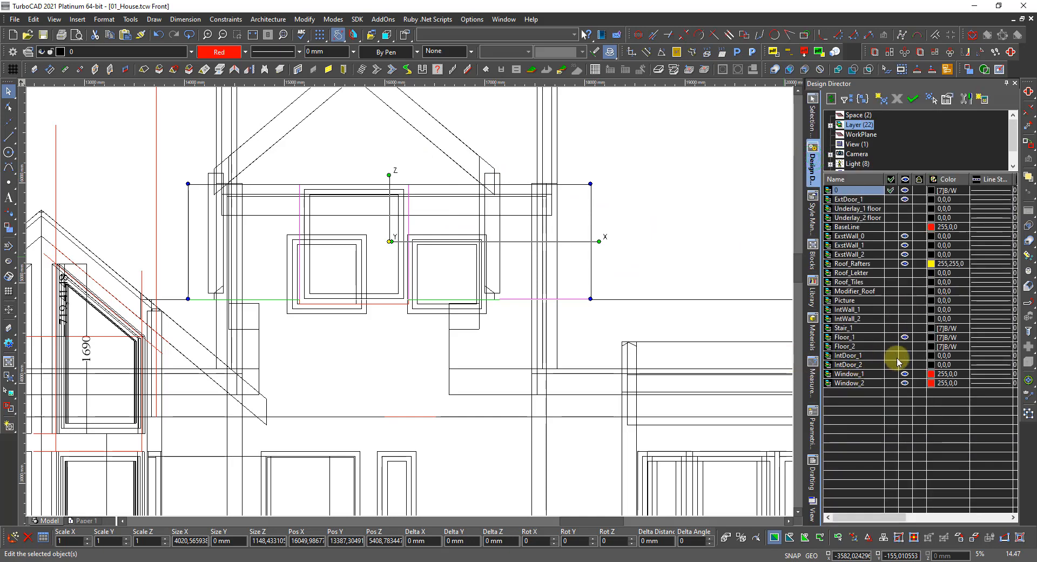
{"action": "left_click", "coordinate": [849, 292]}
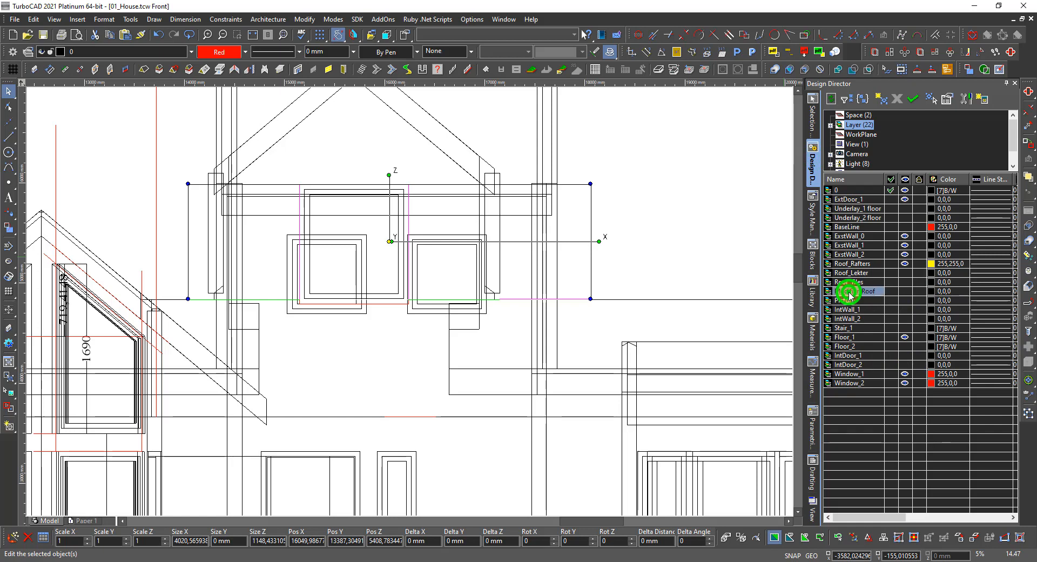
{"action": "left_click", "coordinate": [879, 99]}
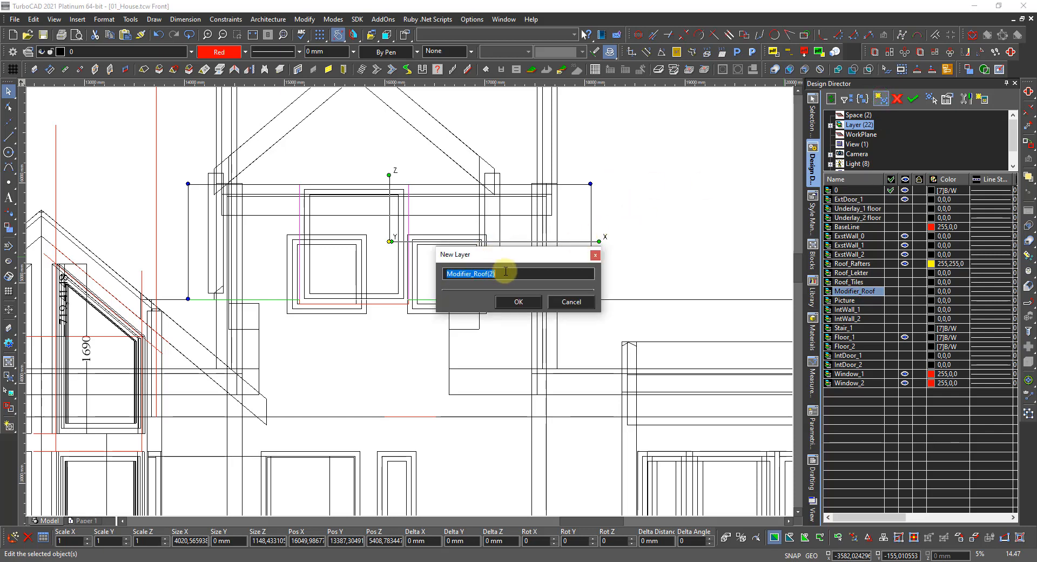
{"action": "left_click_drag", "start_coordinate": [505, 274], "coordinate": [475, 277]}
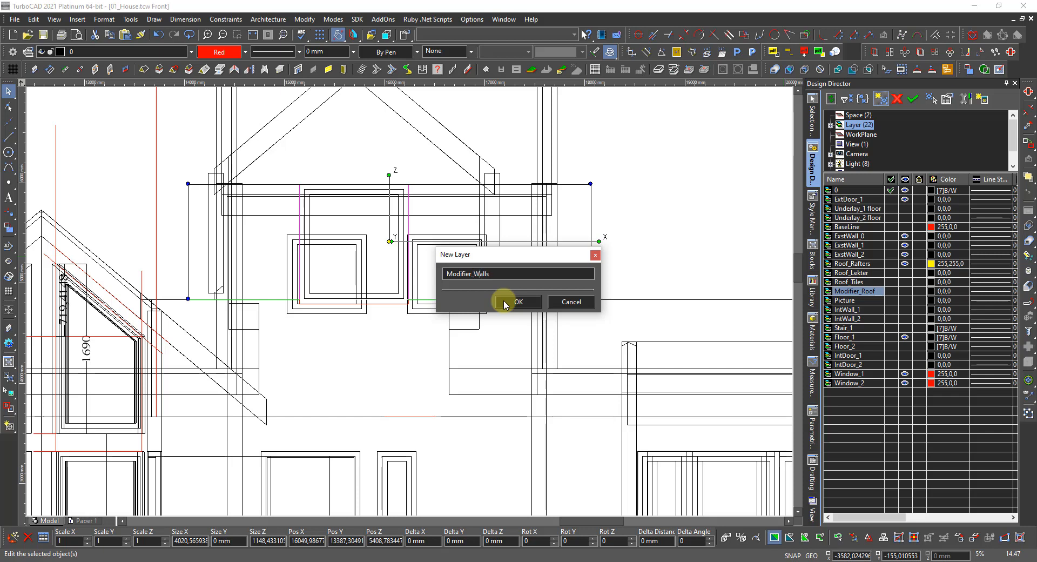
{"action": "left_click", "coordinate": [505, 303]}
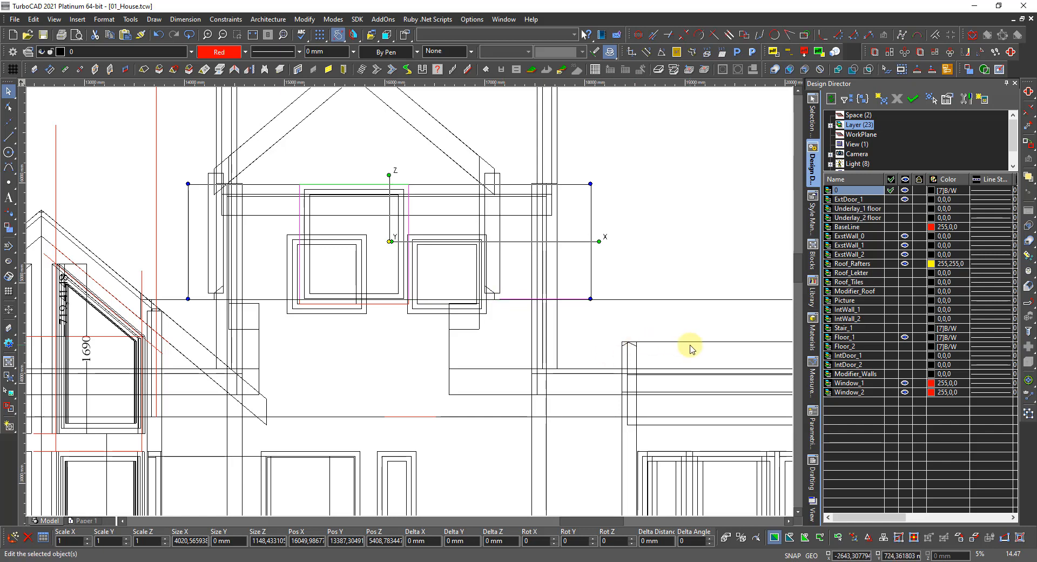
Assign the selected polyline to the Modifier_Walls layer and clear the selection.
{"action": "left_click", "coordinate": [890, 373]}
{"action": "scroll", "coordinate": [412, 293], "scroll_direction": "down", "scroll_amount": 2}
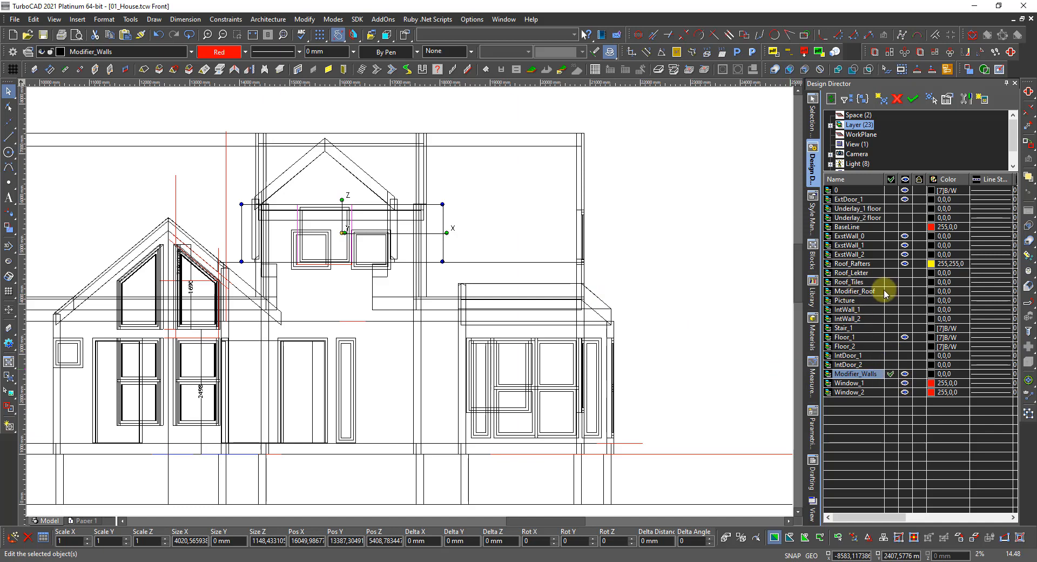
{"action": "scroll", "coordinate": [347, 222], "scroll_direction": "up", "scroll_amount": 3}
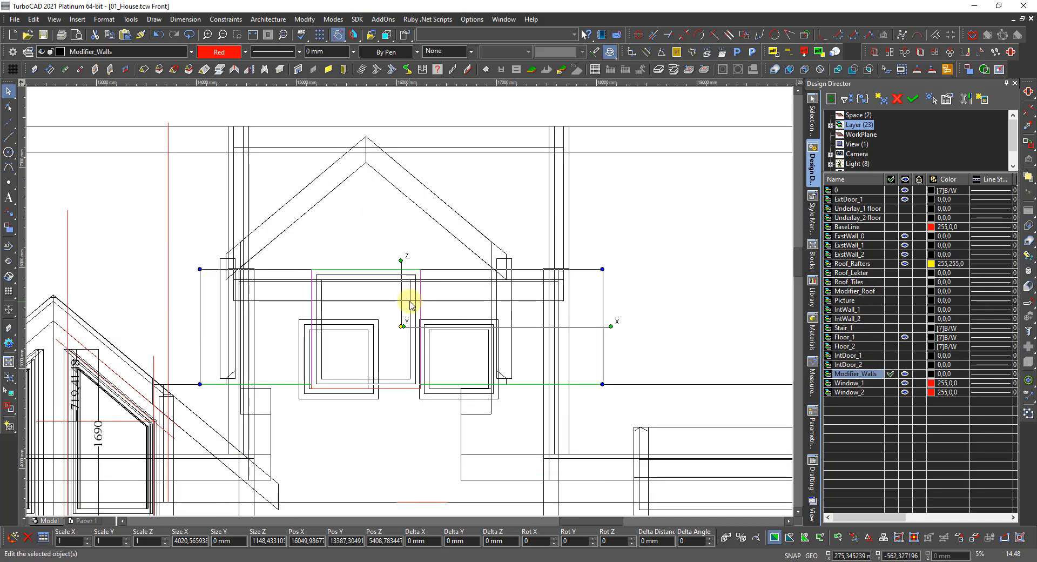
{"action": "key", "text": "Escape"}
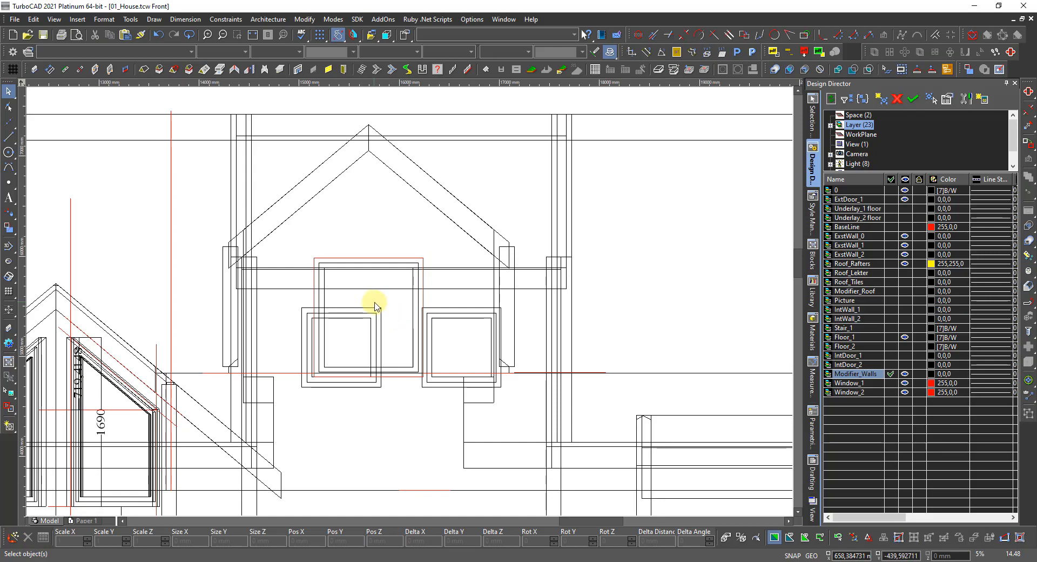
Apply the Bottom Wall Modifier to the dormer's front wall using the open polyline, and check the cut in hidden line display.
{"action": "middle_click_drag", "start_coordinate": [377, 303], "coordinate": [470, 367], "text": "shift"}
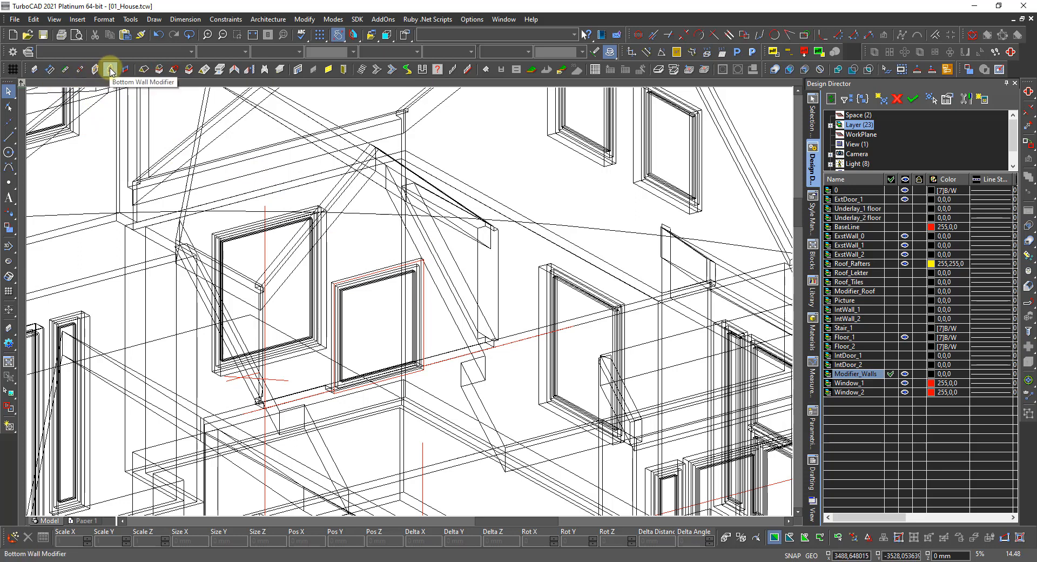
{"action": "left_click", "coordinate": [111, 70]}
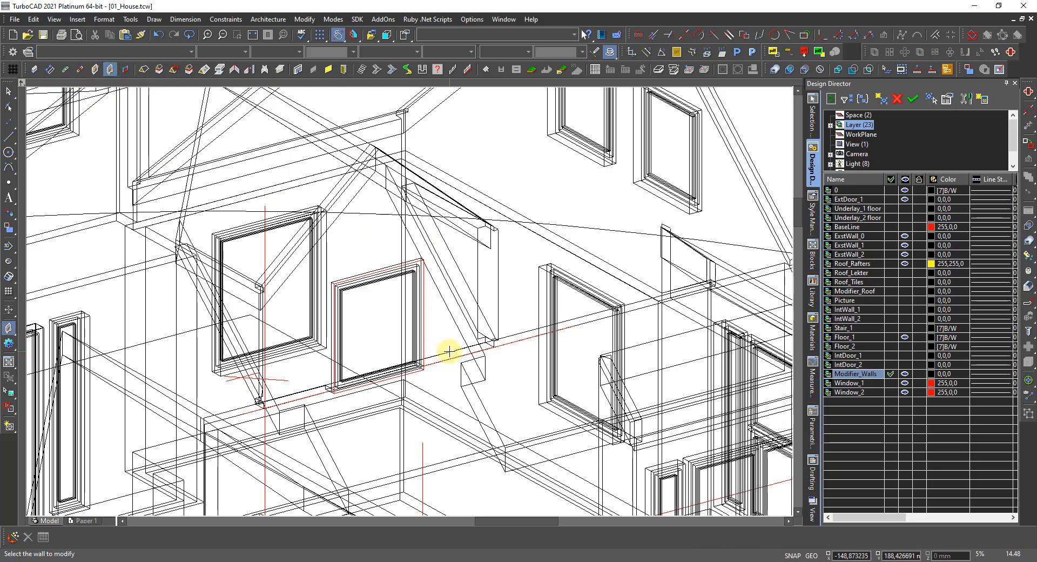
{"action": "left_click", "coordinate": [456, 350]}
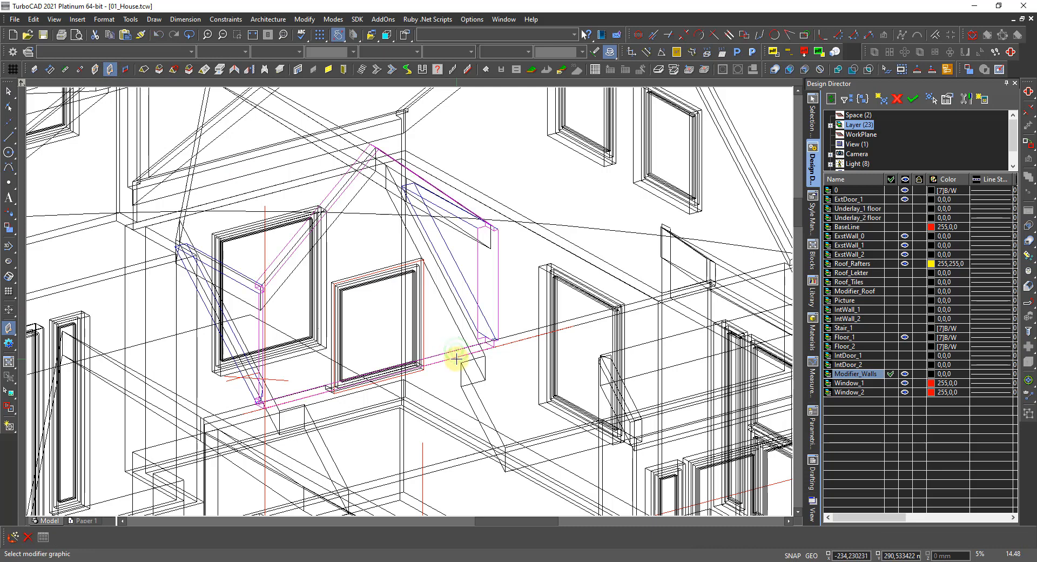
{"action": "left_click", "coordinate": [452, 356]}
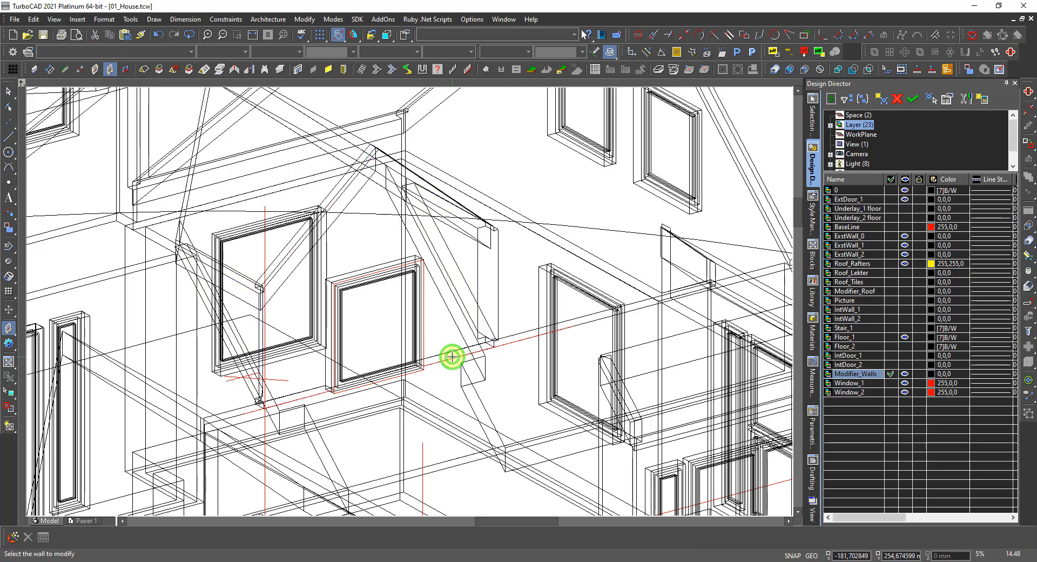
{"action": "right_click", "coordinate": [452, 336]}
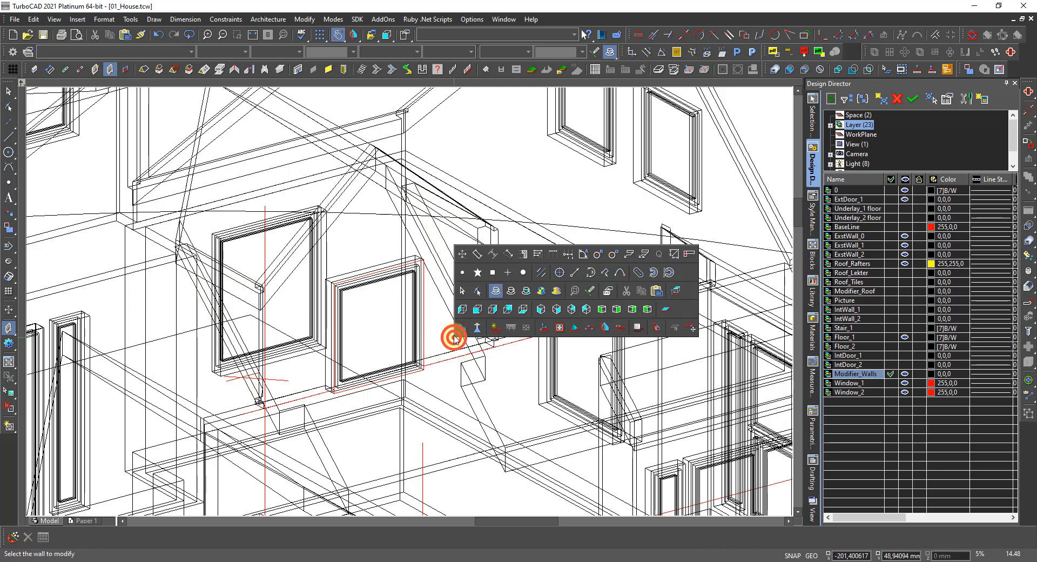
{"action": "left_click", "coordinate": [512, 295]}
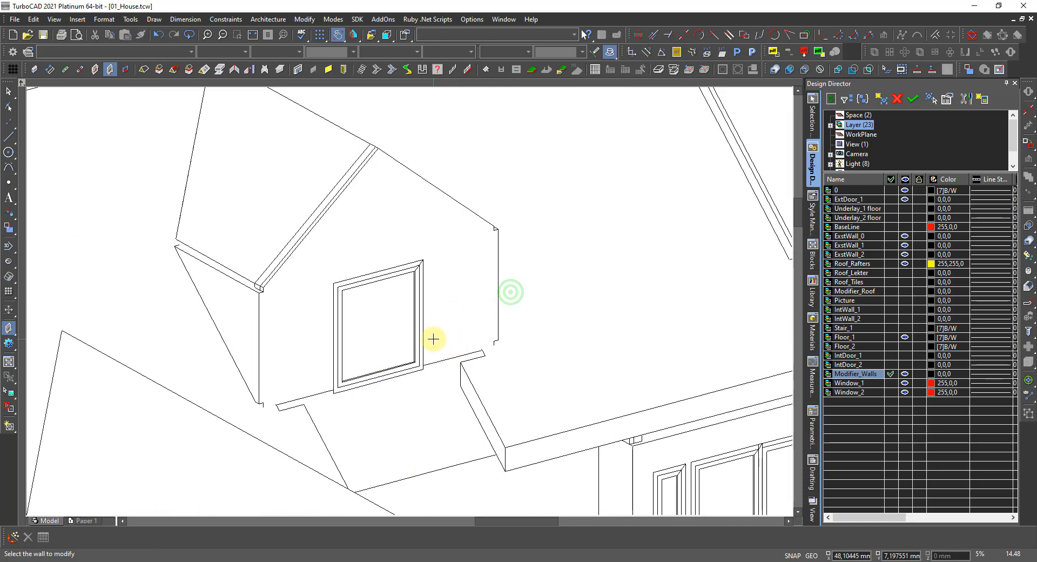
{"action": "right_click", "coordinate": [401, 345]}
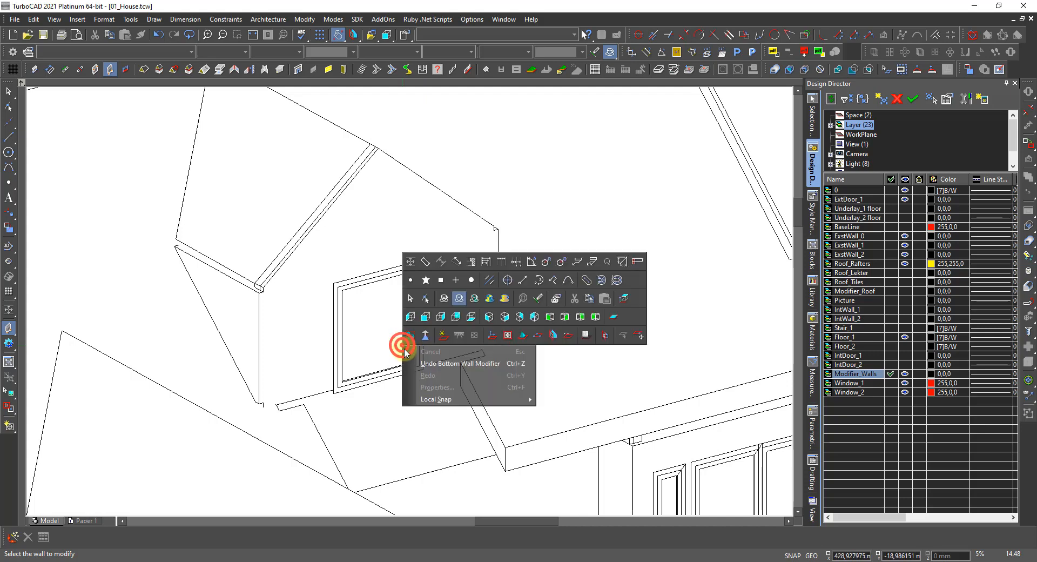
{"action": "left_click", "coordinate": [444, 301]}
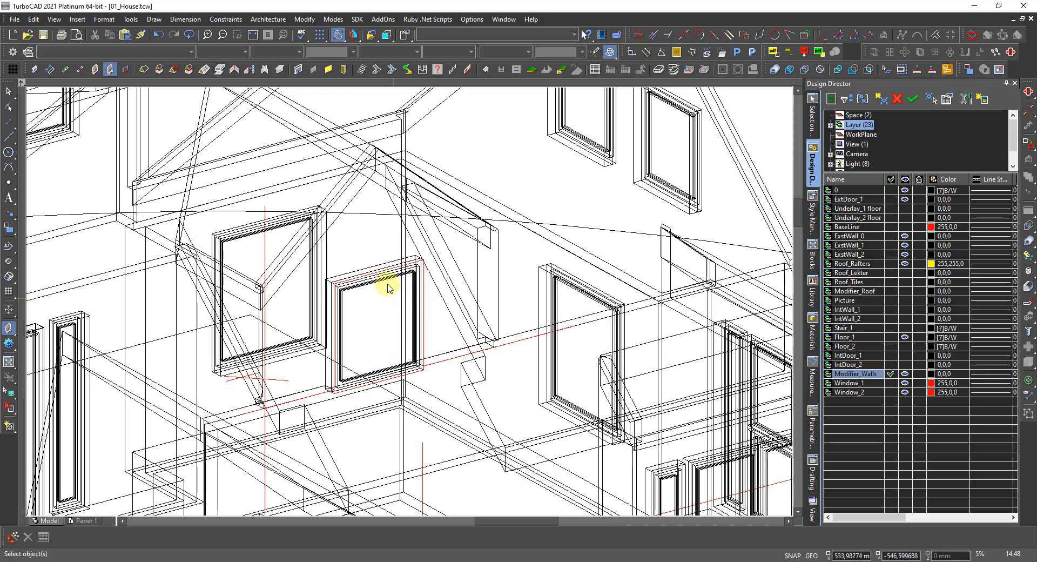
{"action": "left_click", "coordinate": [390, 269]}
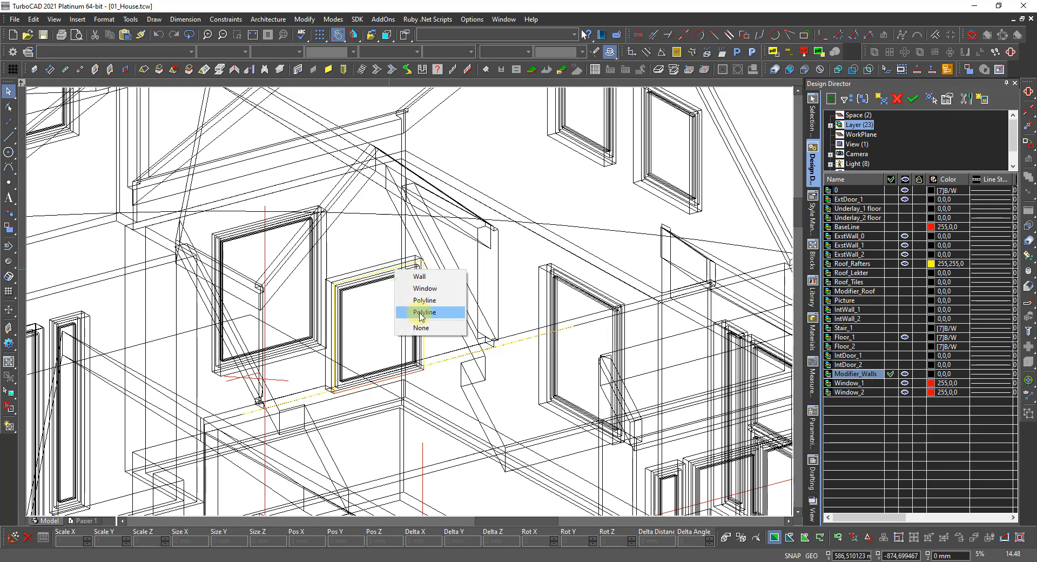
{"action": "left_click", "coordinate": [421, 300]}
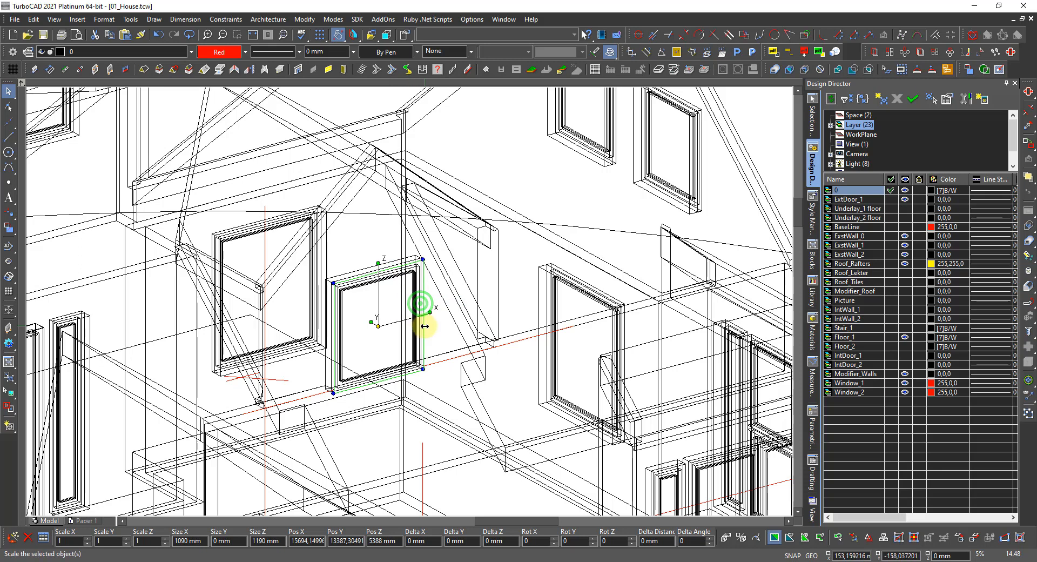
{"action": "key", "text": "Escape"}
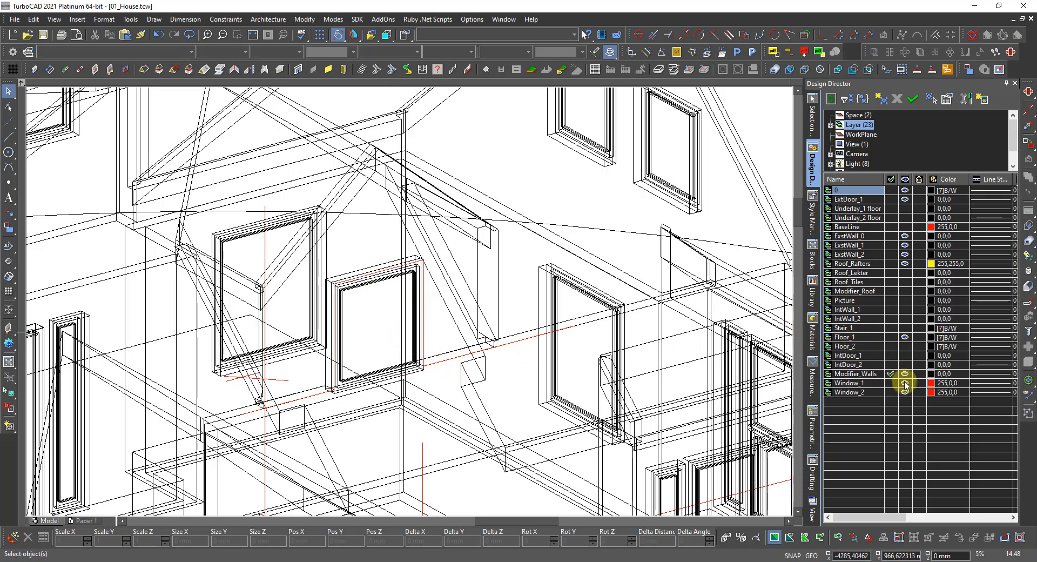
Hide the Modifier_Walls layer and display the whole house in hidden line mode.
{"action": "left_click", "coordinate": [905, 373]}
{"action": "scroll", "coordinate": [347, 317], "scroll_direction": "down", "scroll_amount": 5}
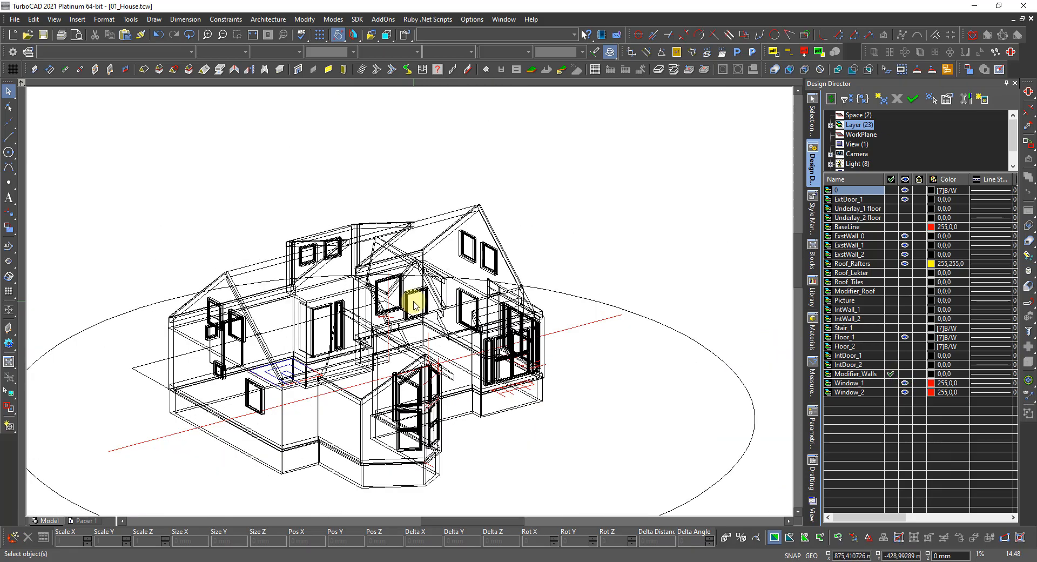
{"action": "middle_click_drag", "start_coordinate": [480, 311], "coordinate": [365, 343], "text": "shift"}
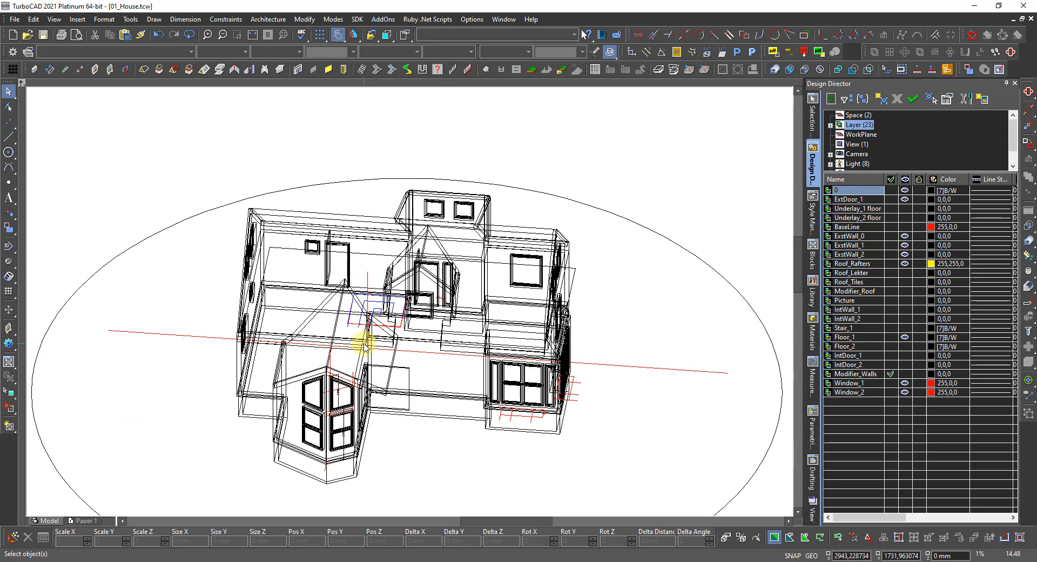
{"action": "right_click", "coordinate": [411, 305]}
{"action": "left_click", "coordinate": [466, 259]}
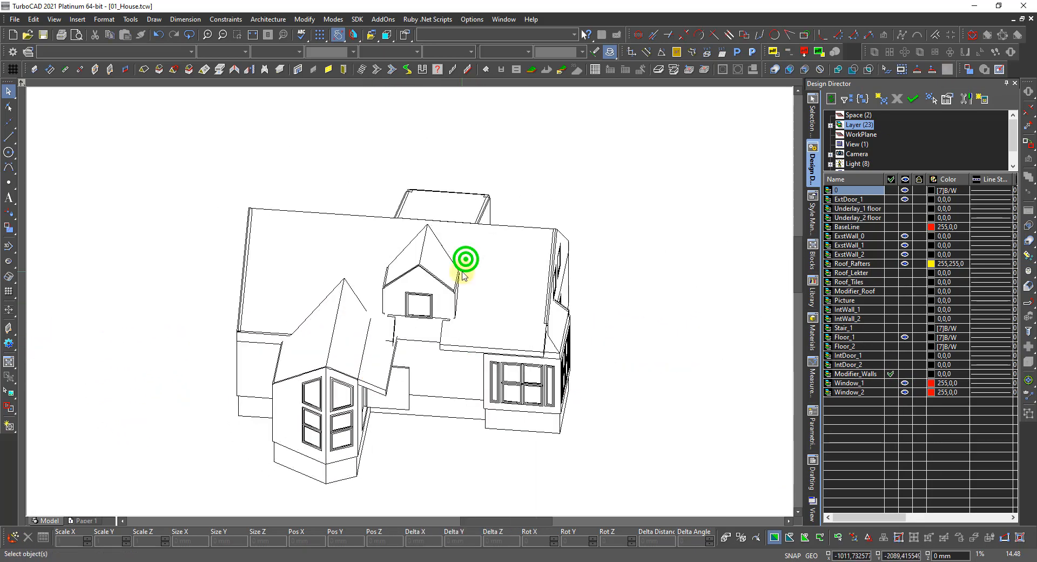
Examine the dormer's junction with the wall and roof, and the house's exterior, up close and from several angles.
{"action": "middle_click_drag", "start_coordinate": [435, 377], "coordinate": [412, 261], "text": "shift"}
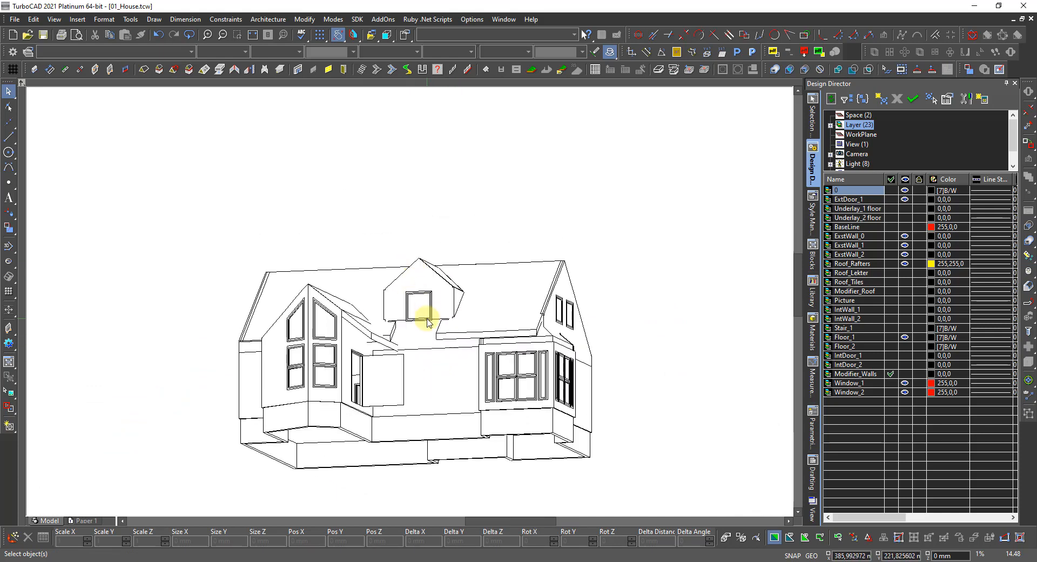
{"action": "scroll", "coordinate": [427, 322], "scroll_direction": "up", "scroll_amount": 3}
{"action": "scroll", "coordinate": [431, 300], "scroll_direction": "up", "scroll_amount": 1}
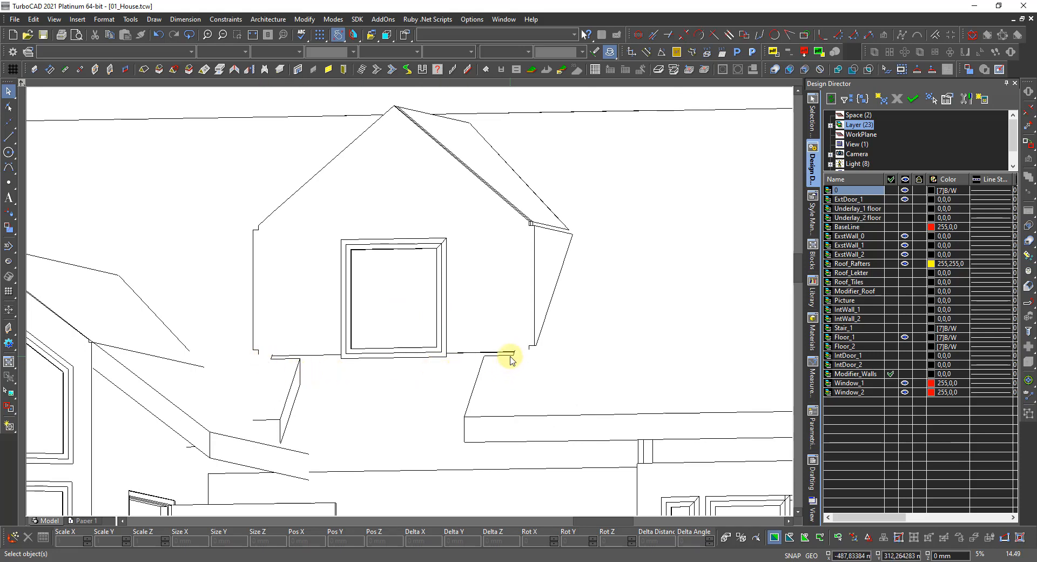
{"action": "scroll", "coordinate": [510, 359], "scroll_direction": "up", "scroll_amount": 3}
{"action": "scroll", "coordinate": [407, 302], "scroll_direction": "down", "scroll_amount": 3}
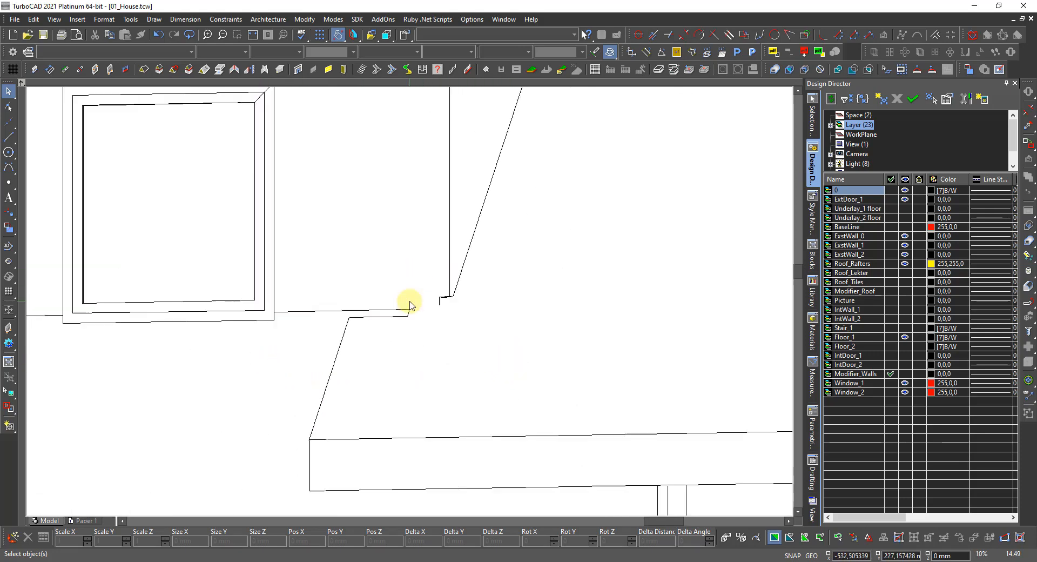
{"action": "scroll", "coordinate": [433, 303], "scroll_direction": "down", "scroll_amount": 5}
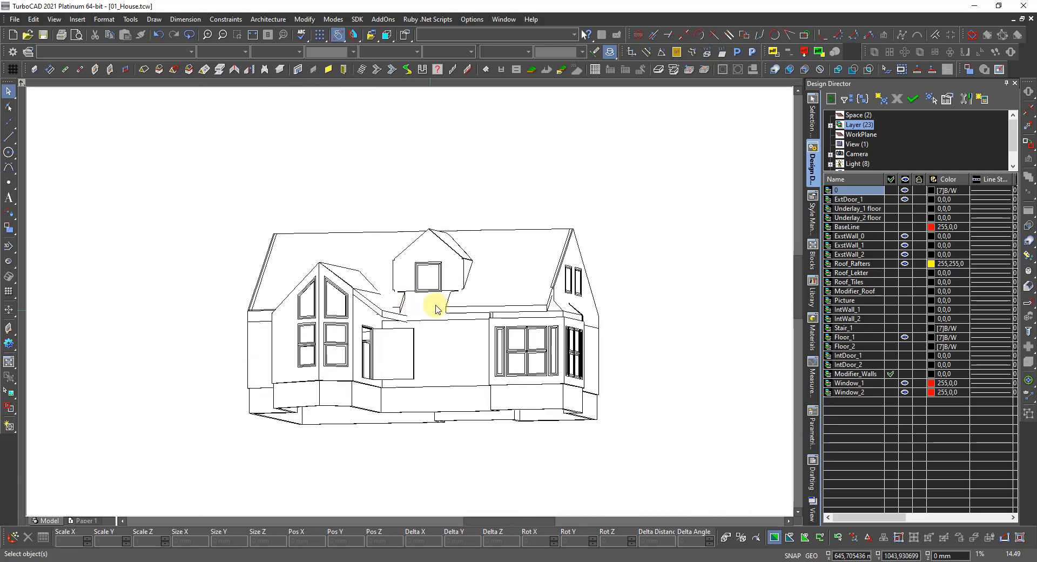
{"action": "middle_click_drag", "start_coordinate": [444, 321], "coordinate": [396, 352], "text": "shift"}
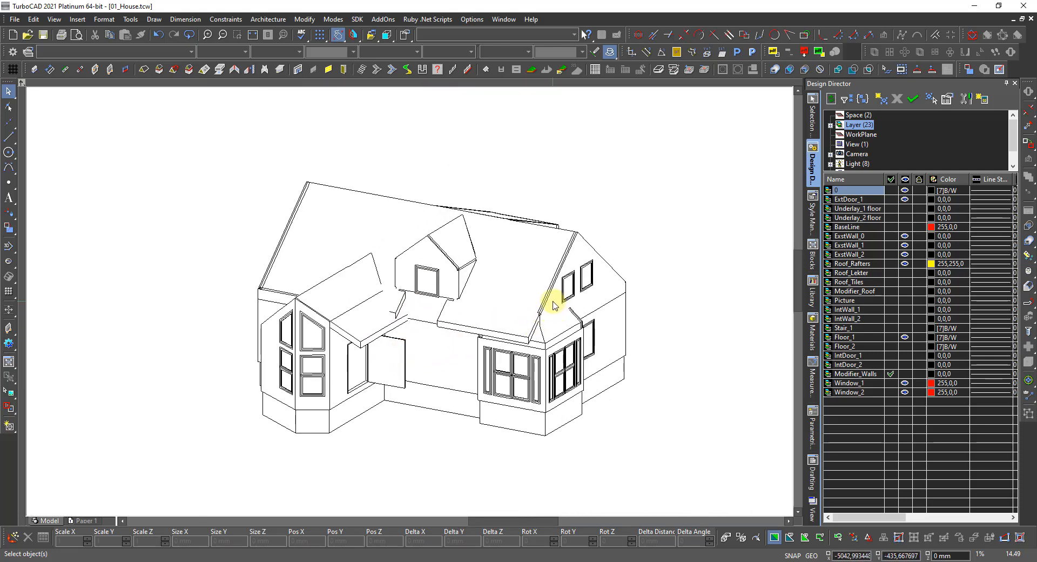
{"action": "scroll", "coordinate": [556, 297], "scroll_direction": "up", "scroll_amount": 5}
{"action": "middle_click_drag", "start_coordinate": [351, 371], "coordinate": [412, 342], "text": "shift"}
{"action": "scroll", "coordinate": [405, 340], "scroll_direction": "down", "scroll_amount": 5}
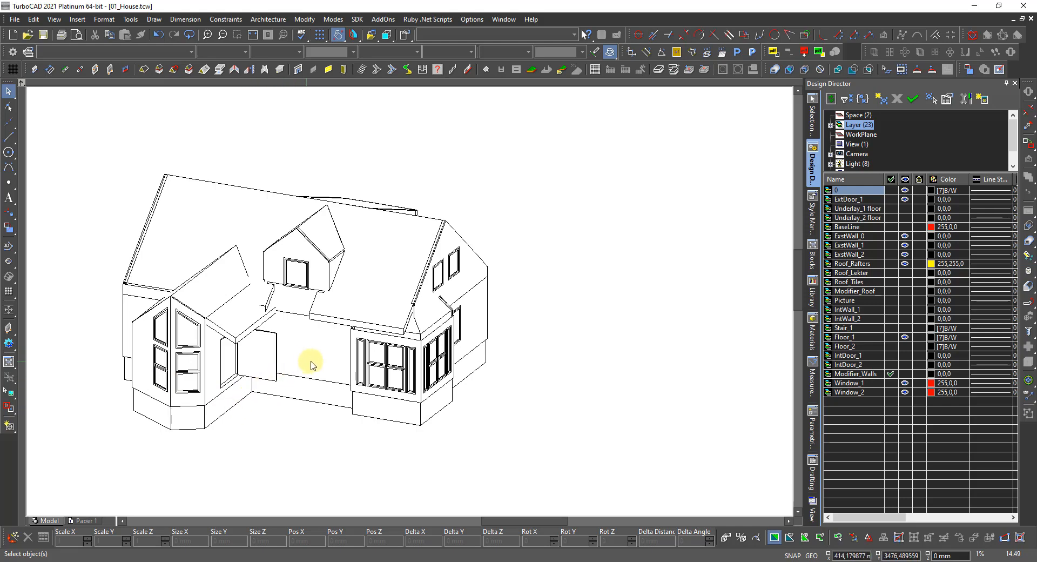
{"action": "middle_click_drag", "start_coordinate": [457, 365], "coordinate": [394, 363], "text": "shift"}
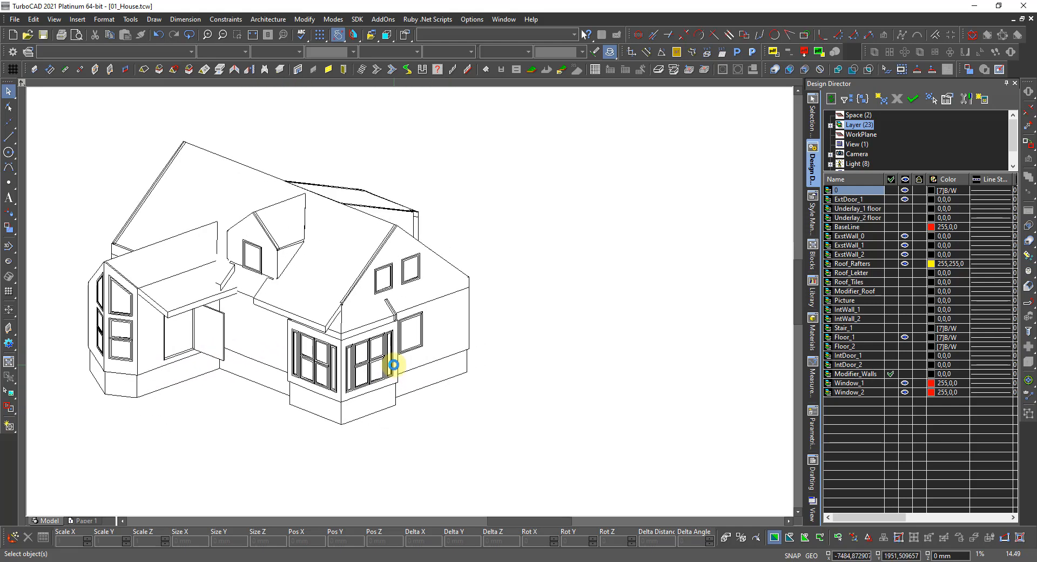
Set the right side material of the ground-floor wall below the two-window gable to None.
{"action": "left_click", "coordinate": [453, 331]}
{"action": "left_click", "coordinate": [485, 335]}
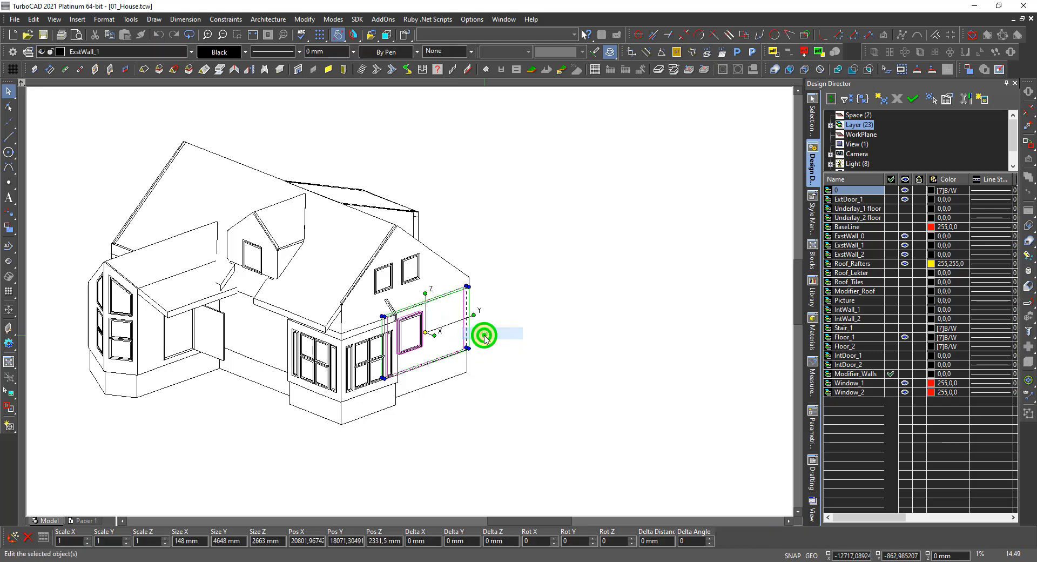
{"action": "left_click", "coordinate": [813, 119]}
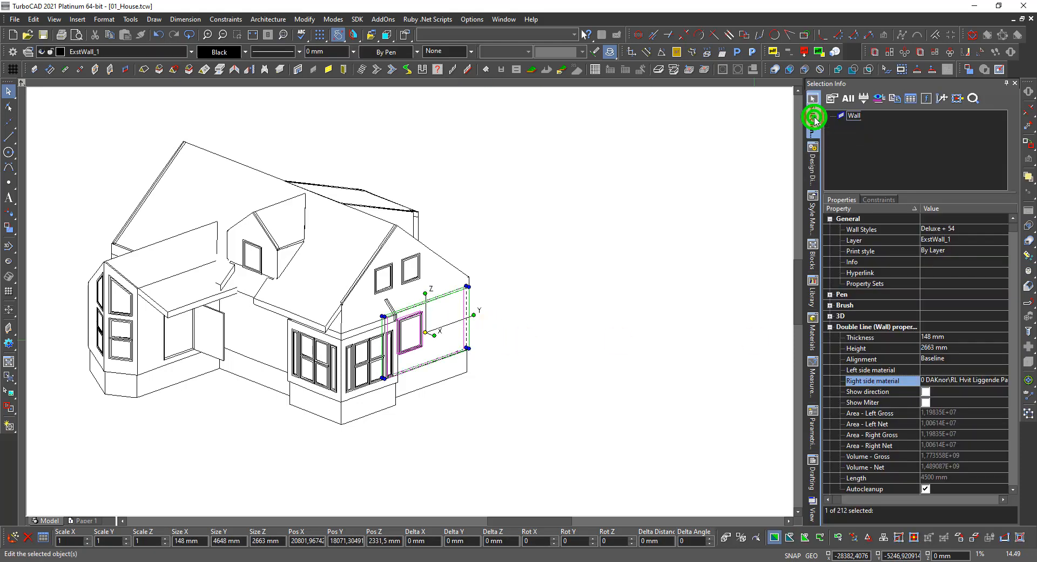
{"action": "left_click", "coordinate": [953, 382]}
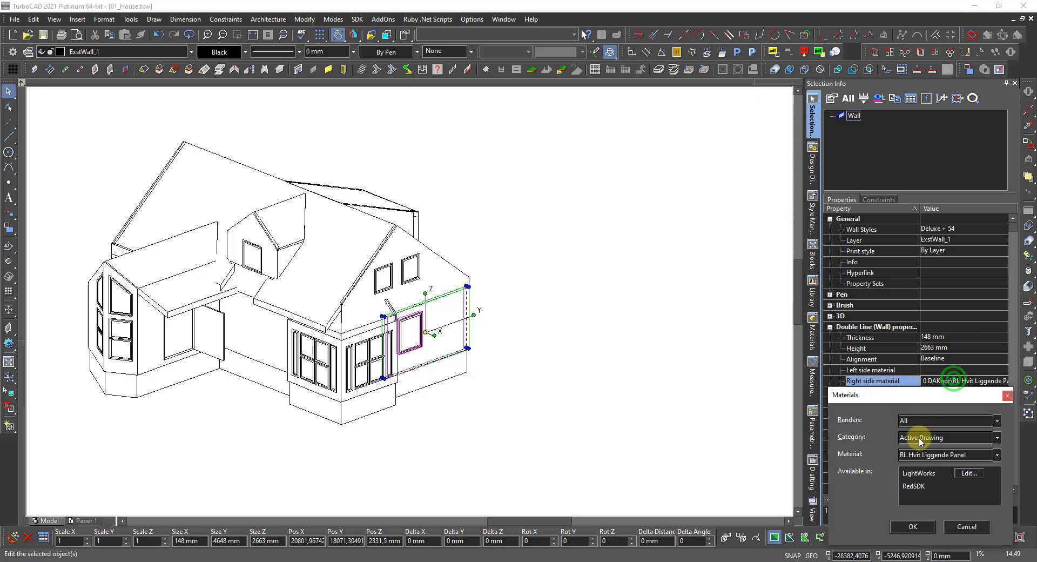
{"action": "left_click", "coordinate": [950, 455]}
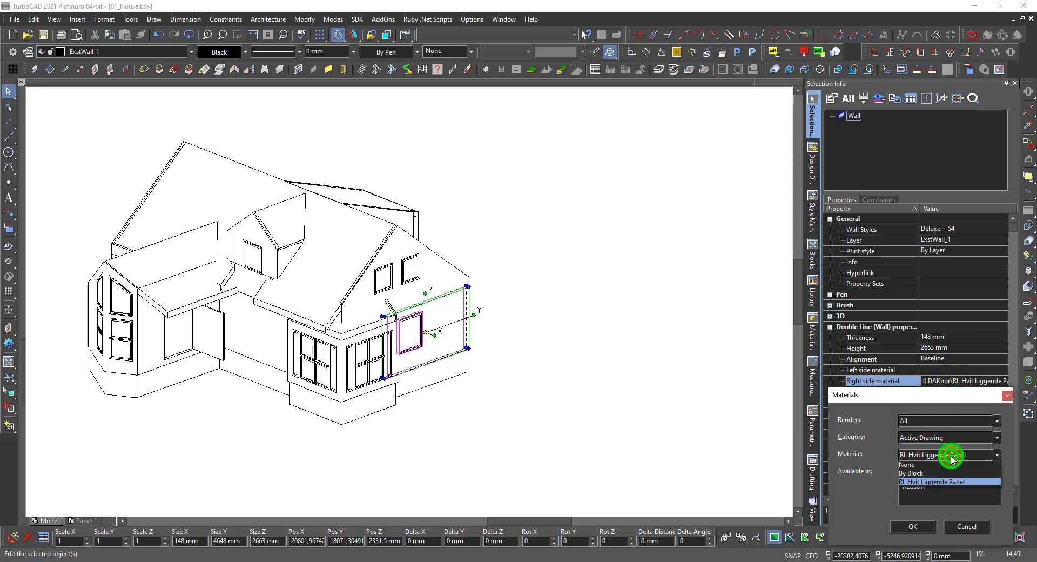
{"action": "left_click", "coordinate": [920, 465]}
{"action": "left_click", "coordinate": [909, 525]}
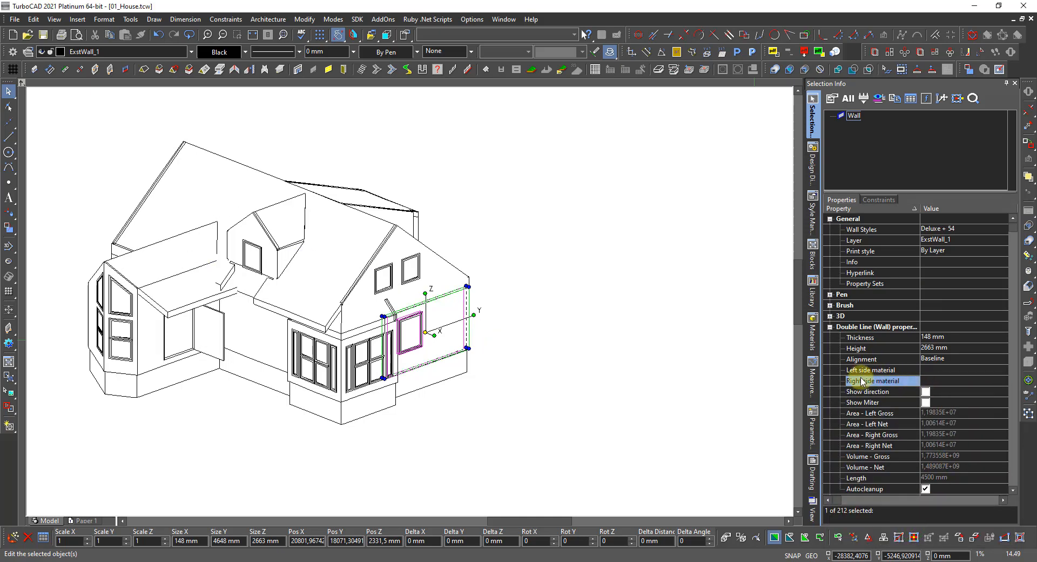
Set the Standard component's material to None in the selected wall's Deluxe + 54 style, and clear the selection.
{"action": "scroll", "coordinate": [896, 352], "scroll_direction": "down", "scroll_amount": 1}
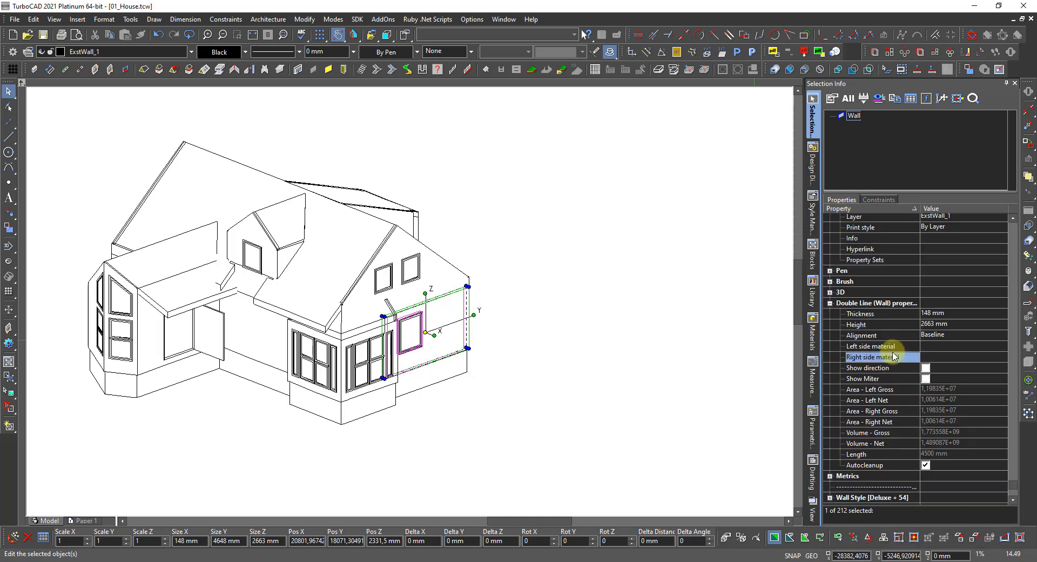
{"action": "left_click", "coordinate": [830, 498]}
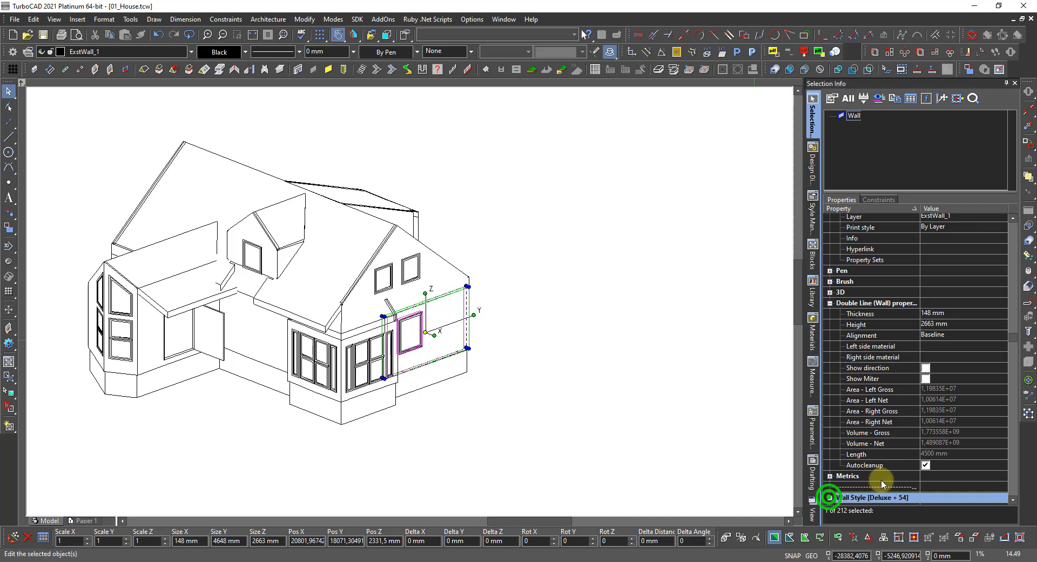
{"action": "left_click", "coordinate": [840, 488]}
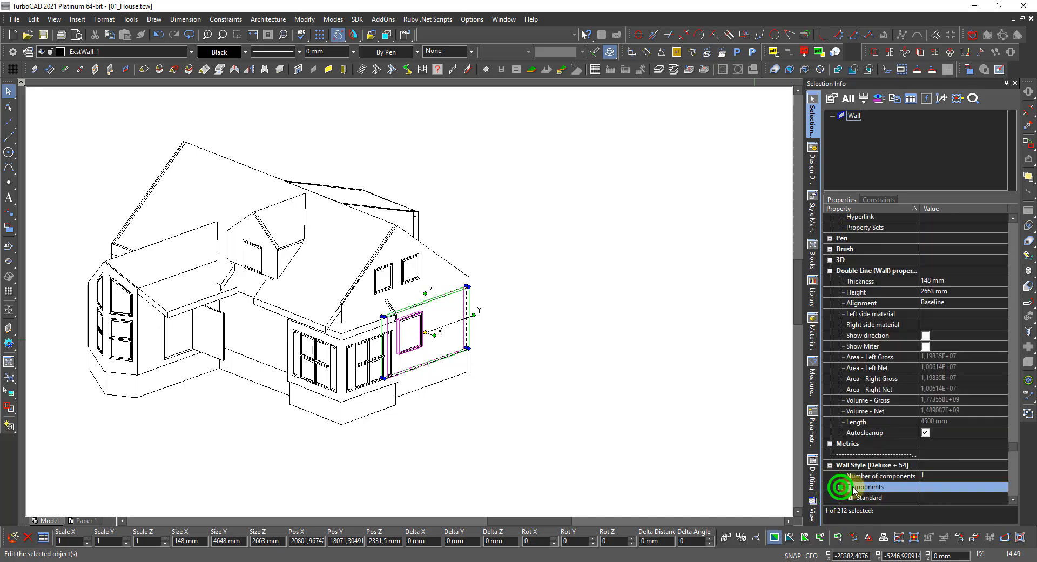
{"action": "left_click", "coordinate": [850, 487]}
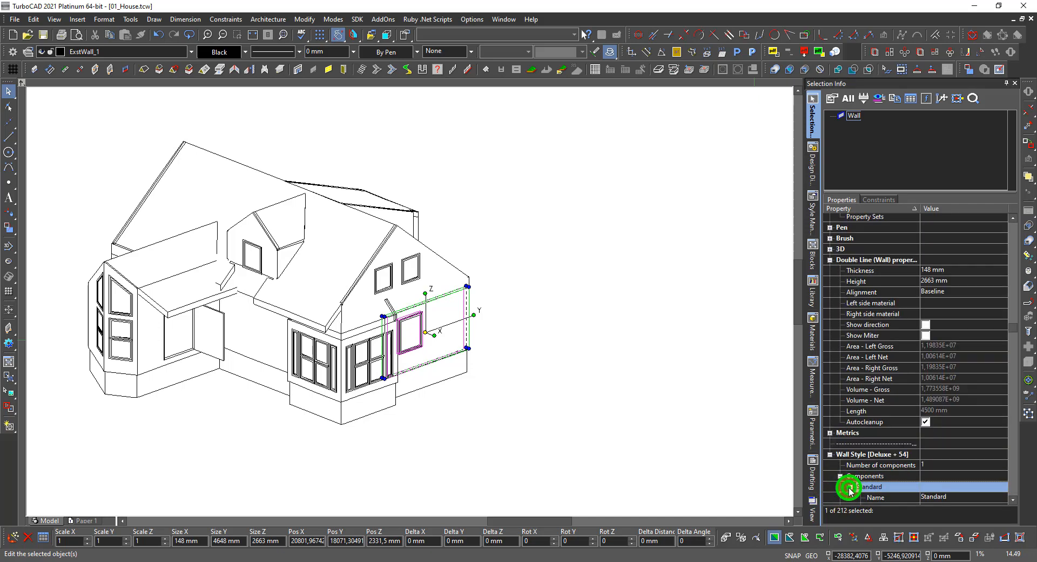
{"action": "left_click", "coordinate": [959, 489]}
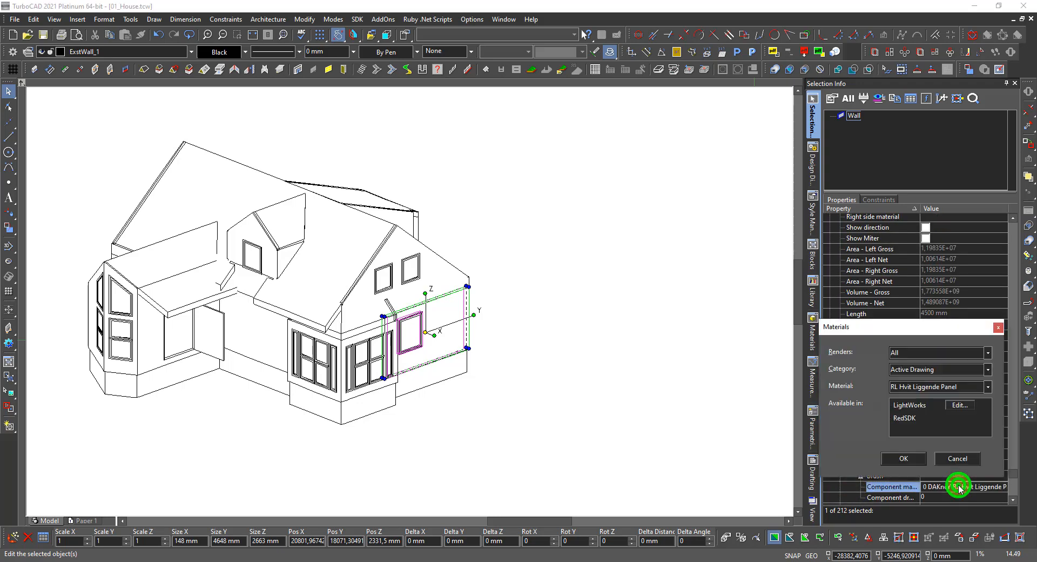
{"action": "left_click", "coordinate": [920, 391]}
{"action": "left_click", "coordinate": [914, 397]}
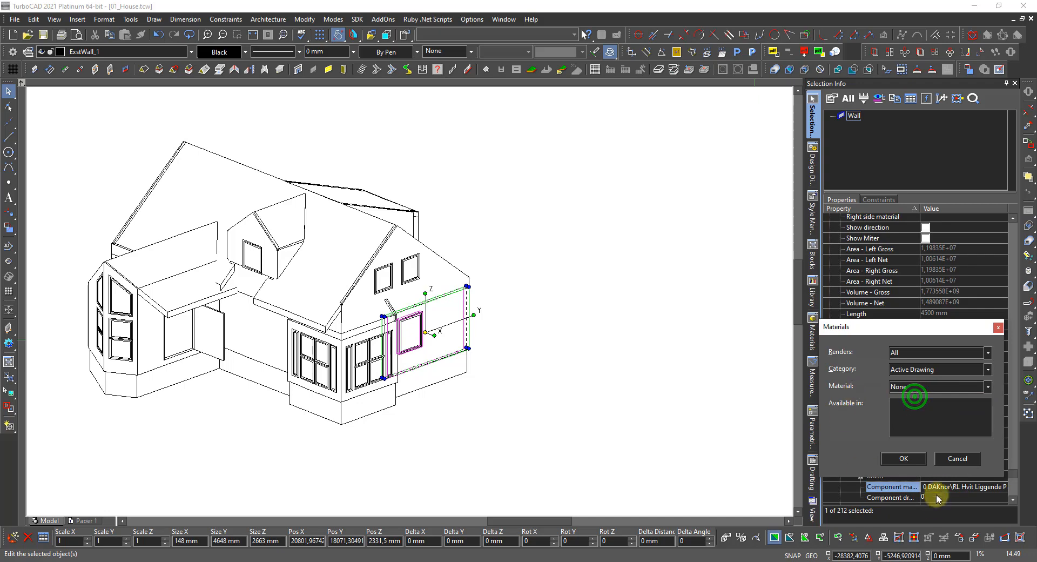
{"action": "left_click", "coordinate": [911, 460]}
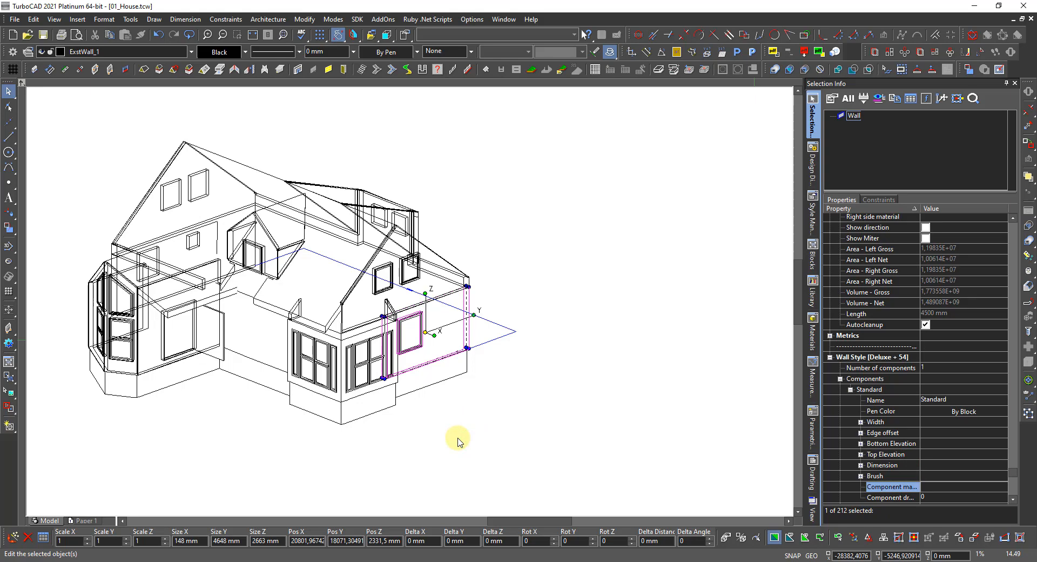
{"action": "left_click", "coordinate": [468, 435]}
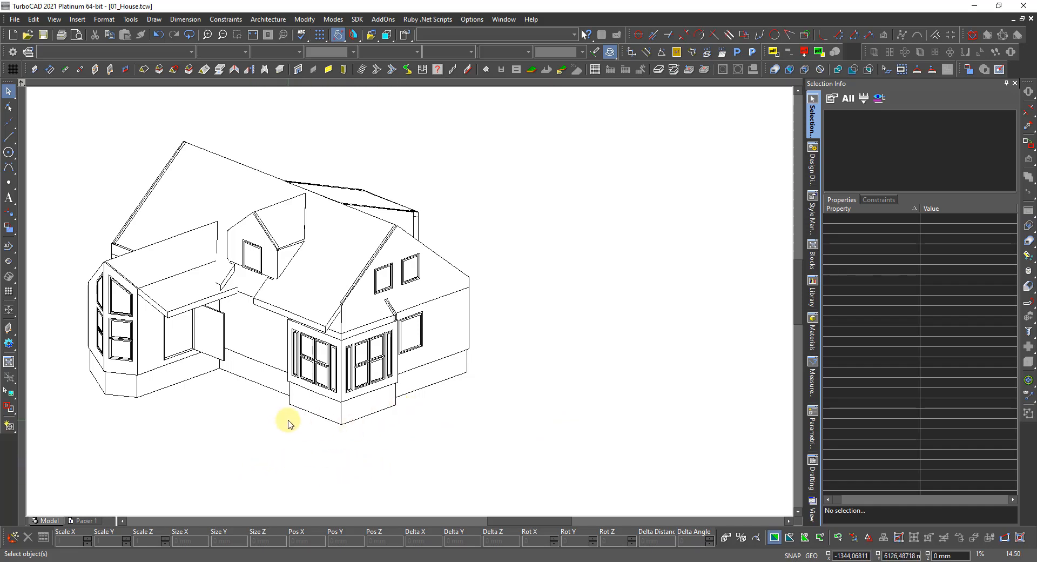
Examine the bay's walls and windows and the house front up close.
{"action": "middle_click_drag", "start_coordinate": [272, 450], "coordinate": [343, 439], "text": "shift"}
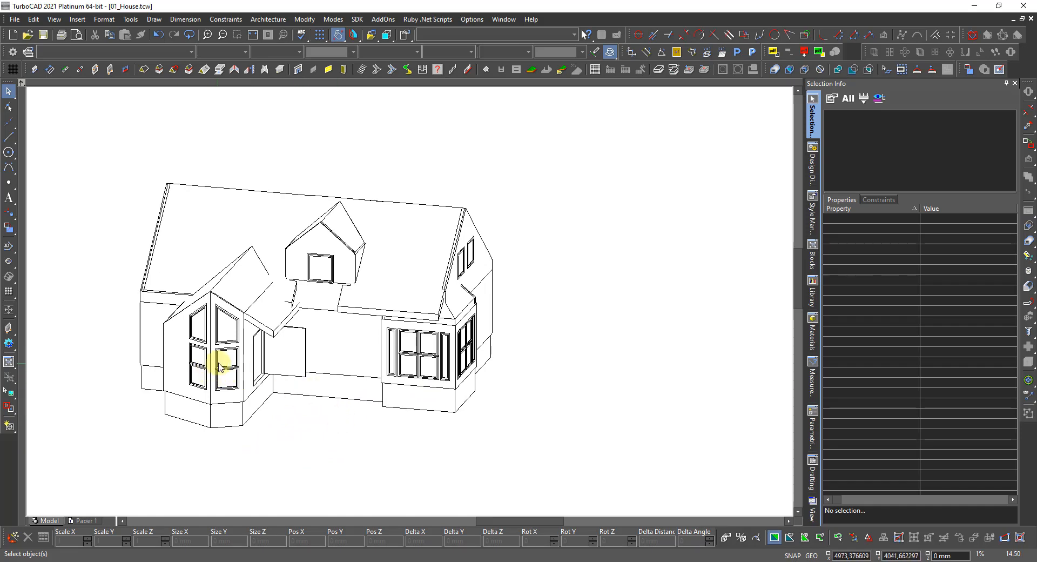
{"action": "scroll", "coordinate": [215, 363], "scroll_direction": "up", "scroll_amount": 3}
{"action": "scroll", "coordinate": [430, 324], "scroll_direction": "down", "scroll_amount": 3}
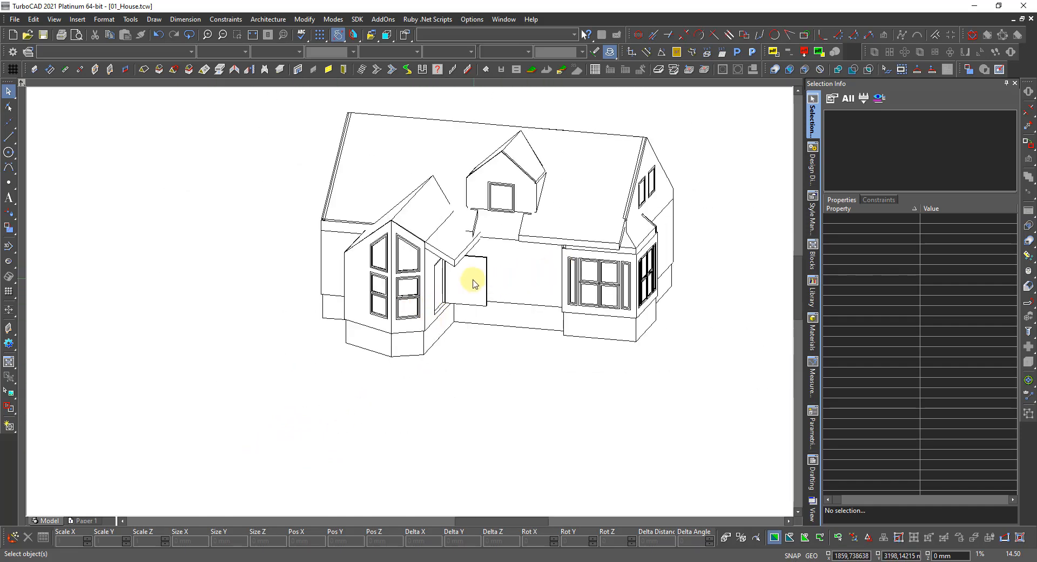
{"action": "scroll", "coordinate": [383, 282], "scroll_direction": "up", "scroll_amount": 3}
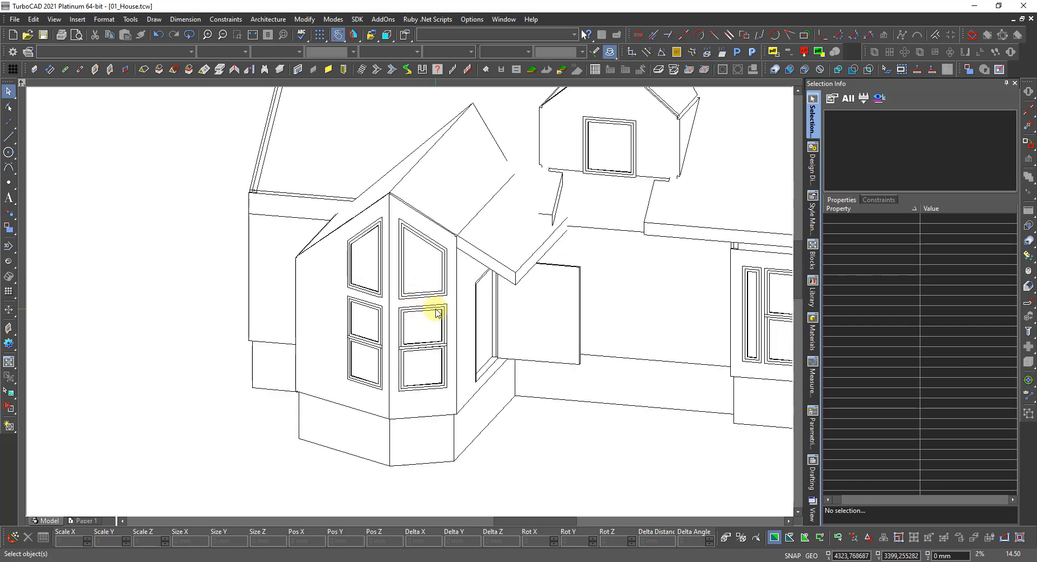
{"action": "scroll", "coordinate": [437, 312], "scroll_direction": "down", "scroll_amount": 3}
{"action": "scroll", "coordinate": [491, 288], "scroll_direction": "up", "scroll_amount": 3}
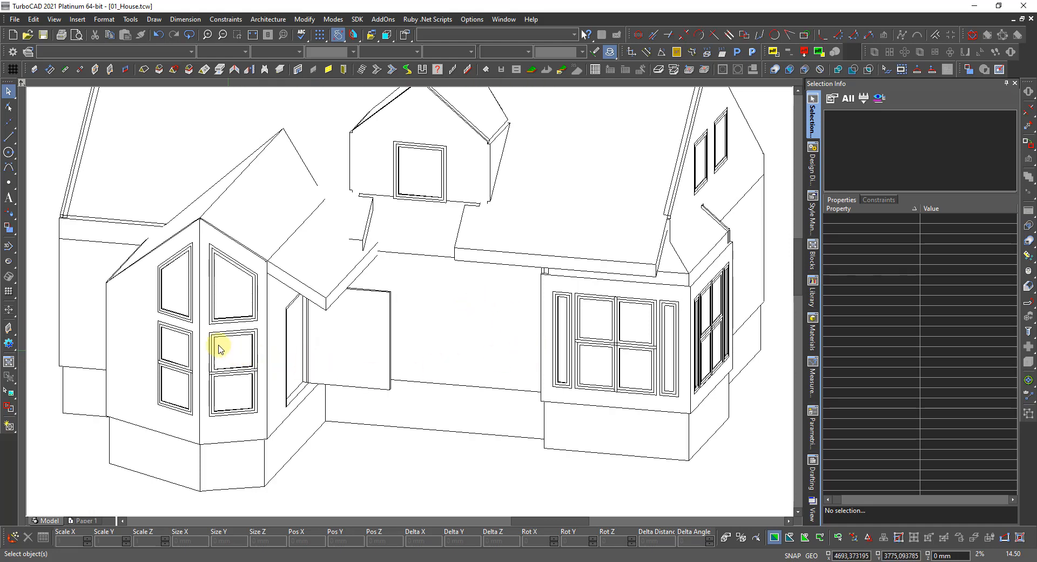
{"action": "scroll", "coordinate": [184, 341], "scroll_direction": "up", "scroll_amount": 3}
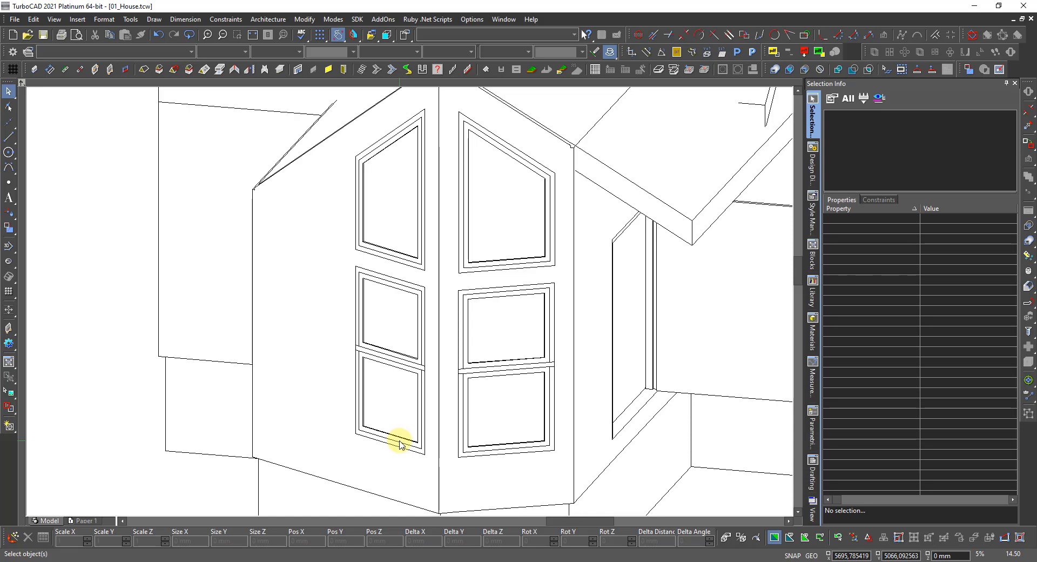
{"action": "scroll", "coordinate": [400, 444], "scroll_direction": "down", "scroll_amount": 3}
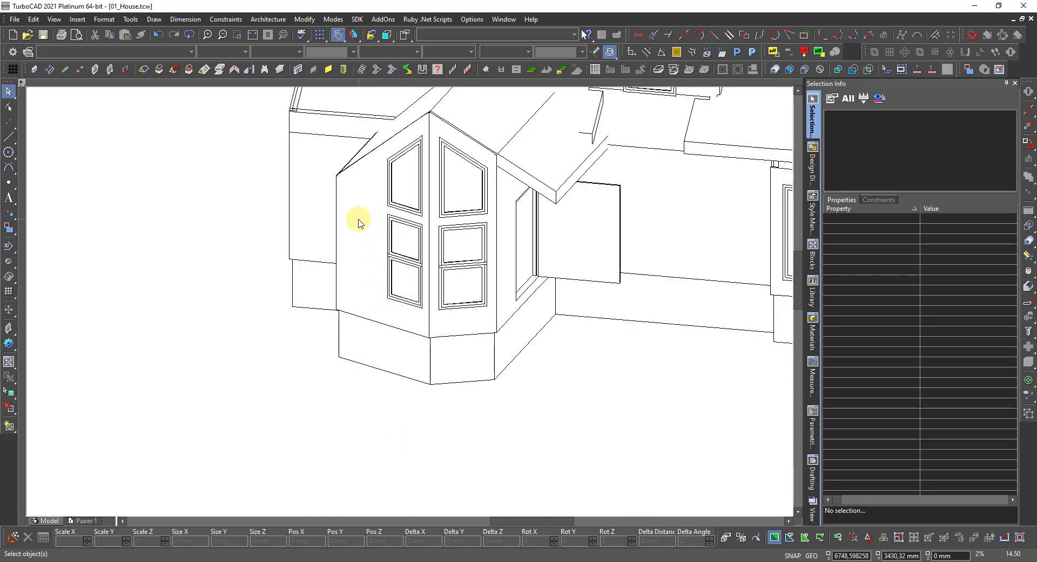
{"action": "scroll", "coordinate": [359, 220], "scroll_direction": "up", "scroll_amount": 3}
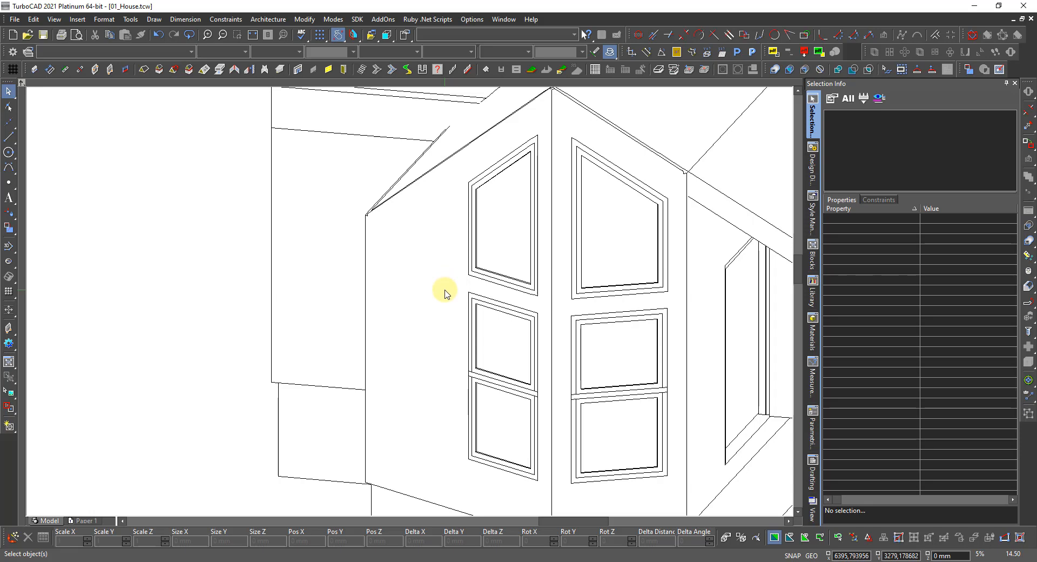
Switch to Calculator, add up the wall layer thicknesses starting with 148 + 13 and ending with 19, and close it.
{"action": "key", "text": "alt+Tab"}
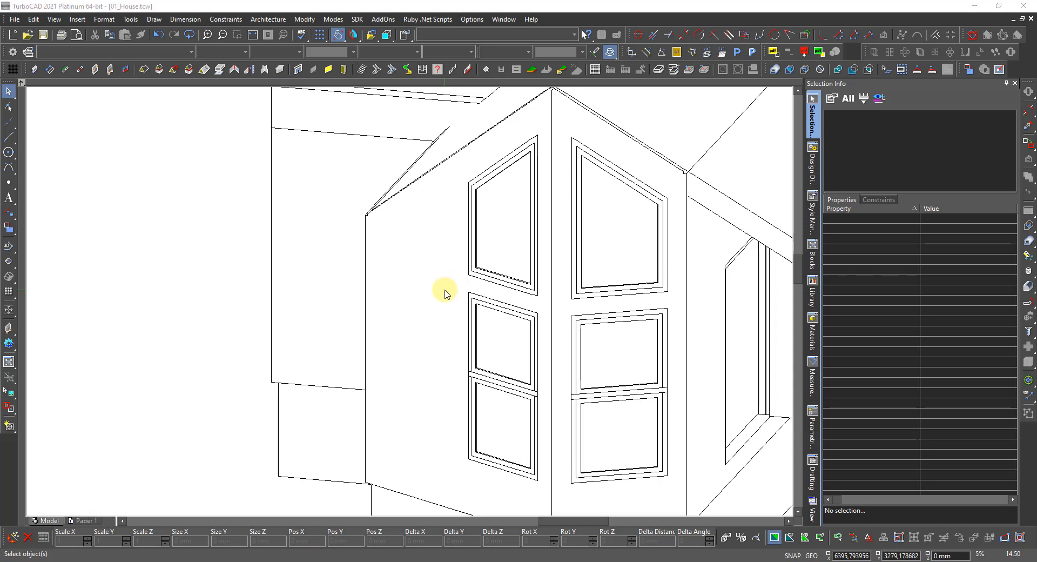
{"action": "key", "text": "plus"}
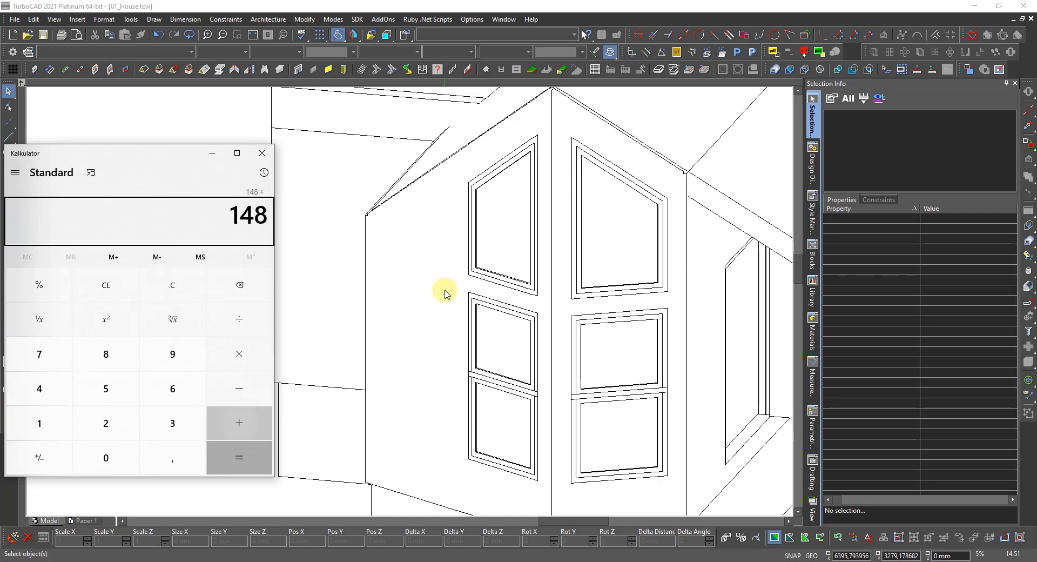
{"action": "type", "text": "13"}
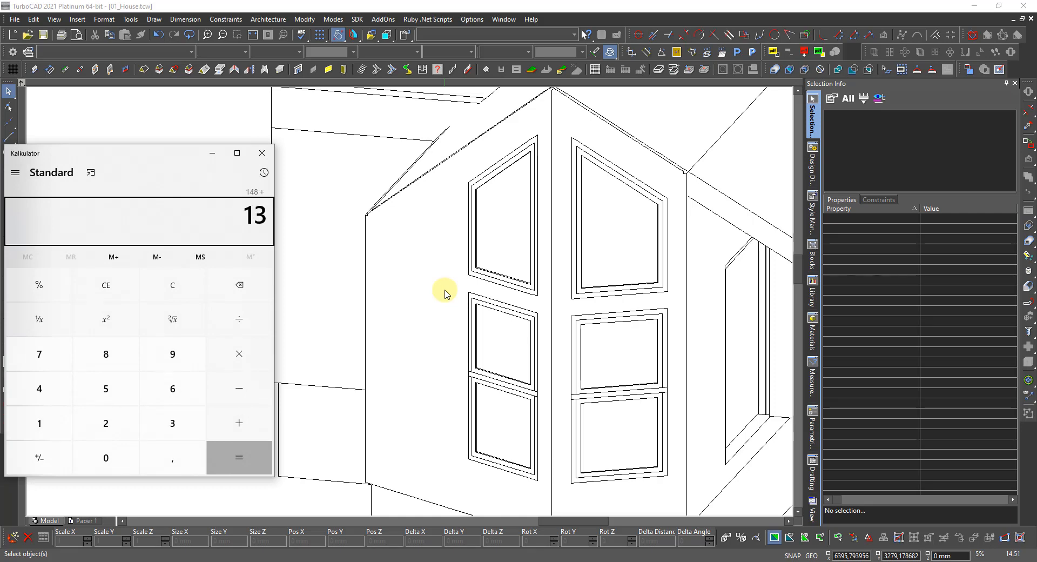
{"action": "key", "text": "plus"}
{"action": "key", "text": "plus"}
{"action": "key", "text": "plus"}
{"action": "key", "text": "plus"}
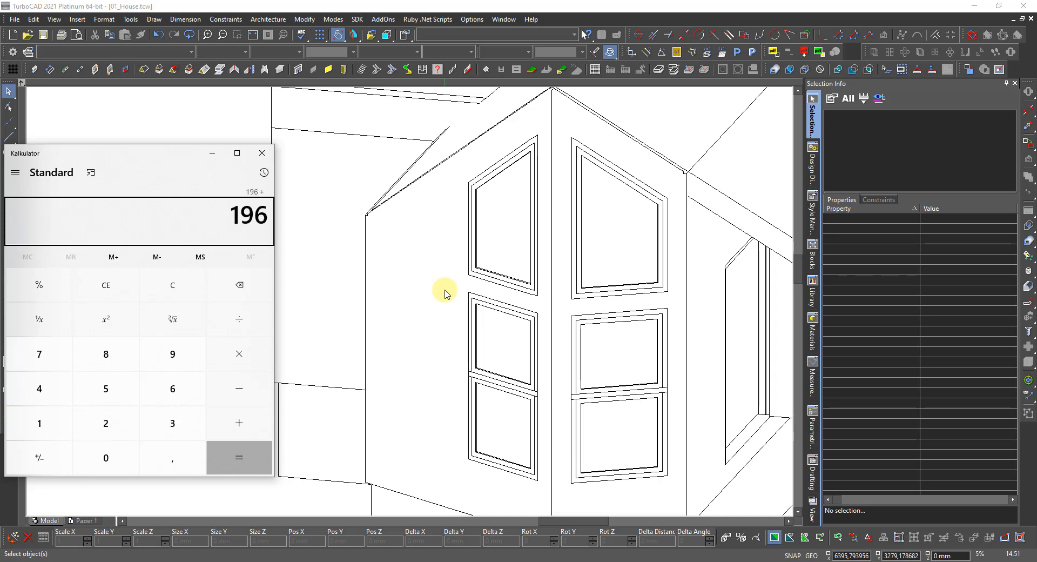
{"action": "key", "text": "Return"}
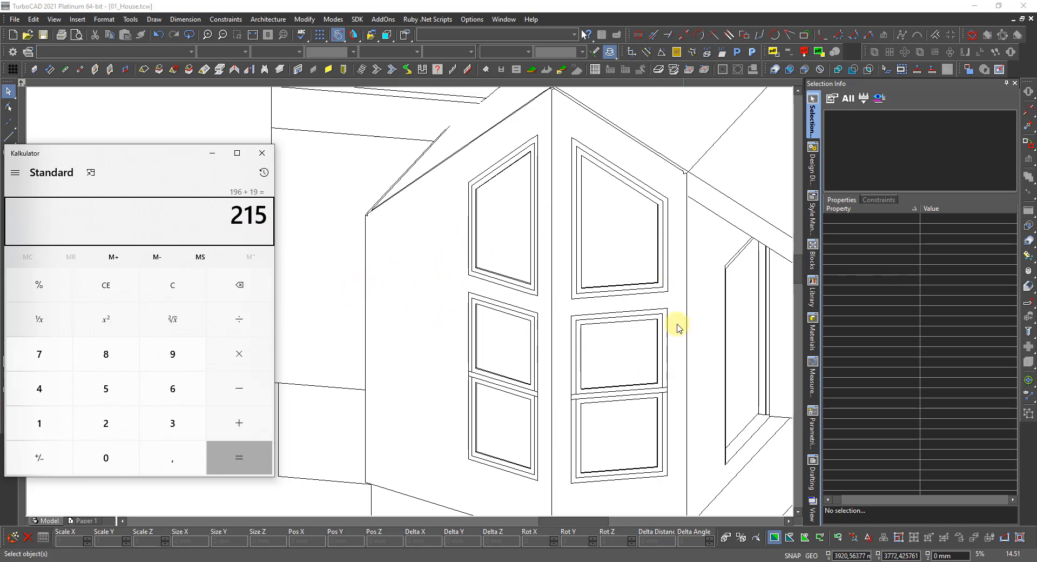
{"action": "left_click", "coordinate": [263, 154]}
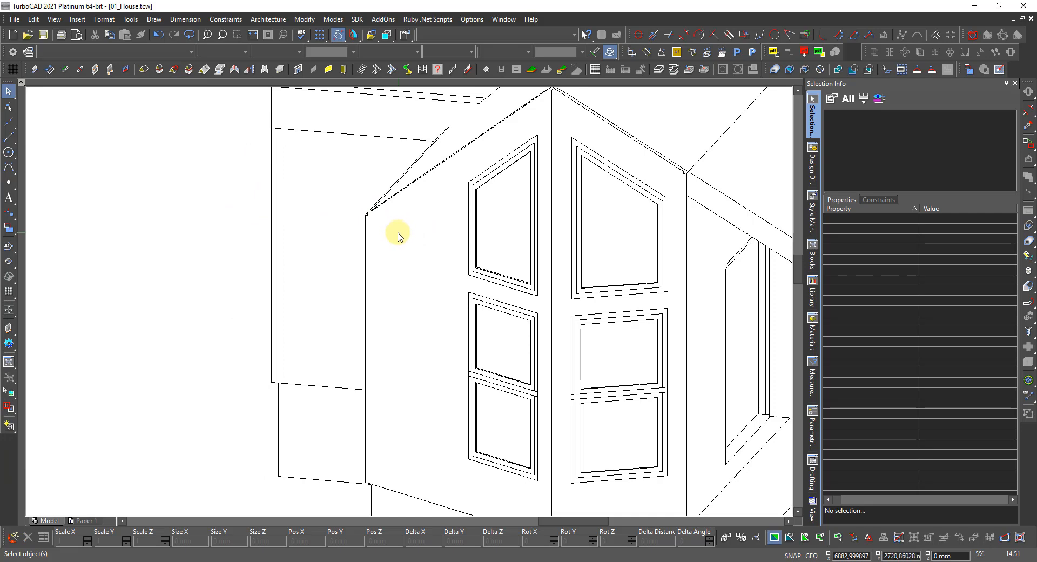
Show the whole house in the southeast dimetric view and display it as wireframe.
{"action": "scroll", "coordinate": [426, 281], "scroll_direction": "down", "scroll_amount": 2}
{"action": "right_click", "coordinate": [503, 327]}
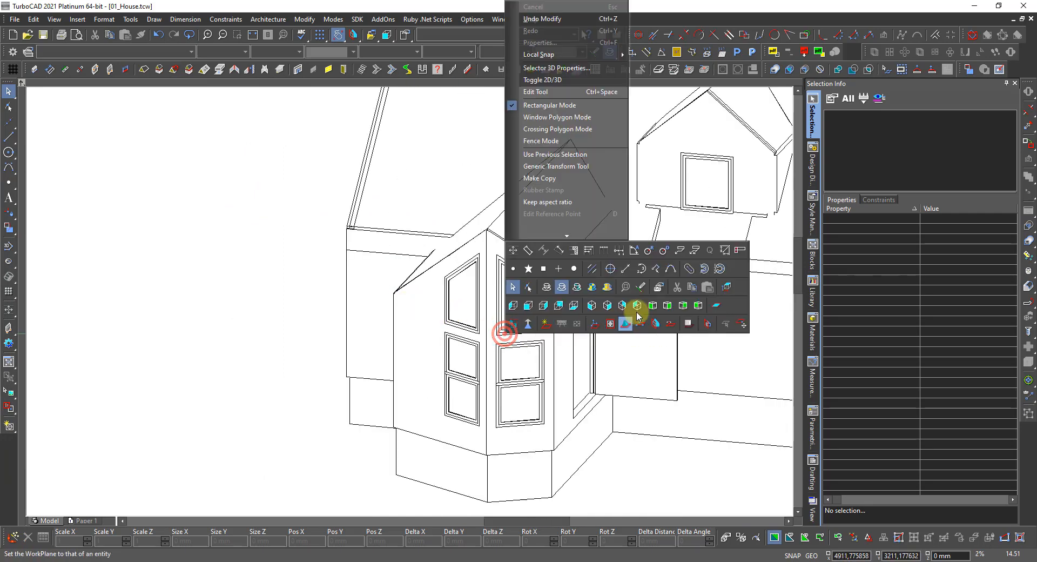
{"action": "left_click", "coordinate": [660, 307]}
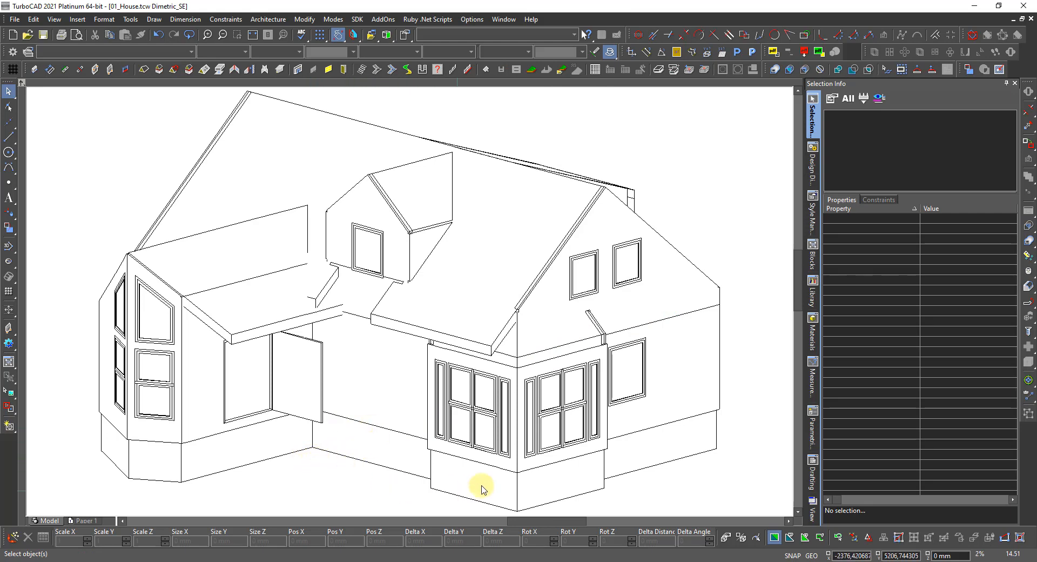
{"action": "right_click", "coordinate": [722, 246]}
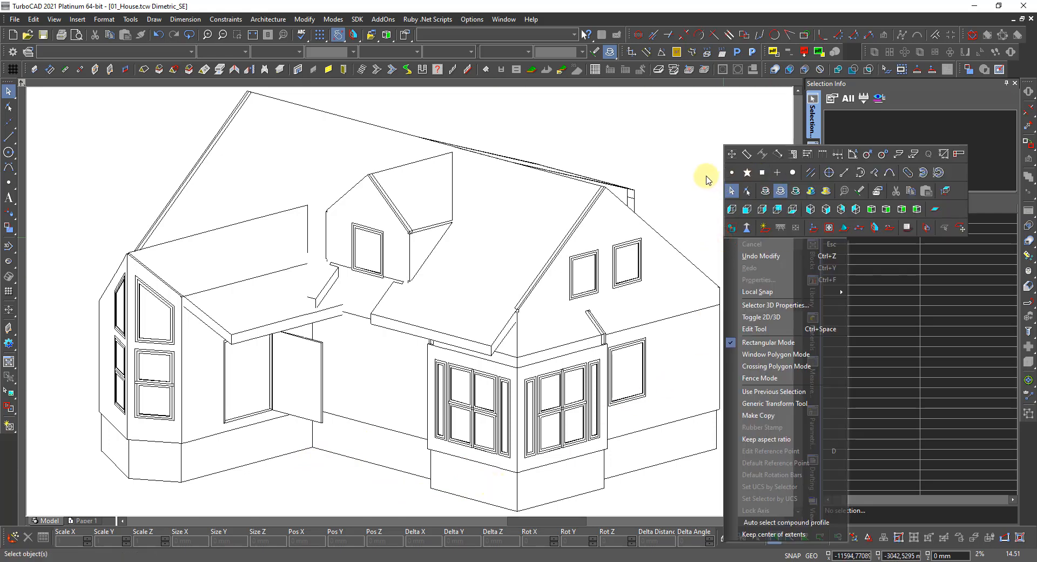
{"action": "left_click", "coordinate": [764, 188]}
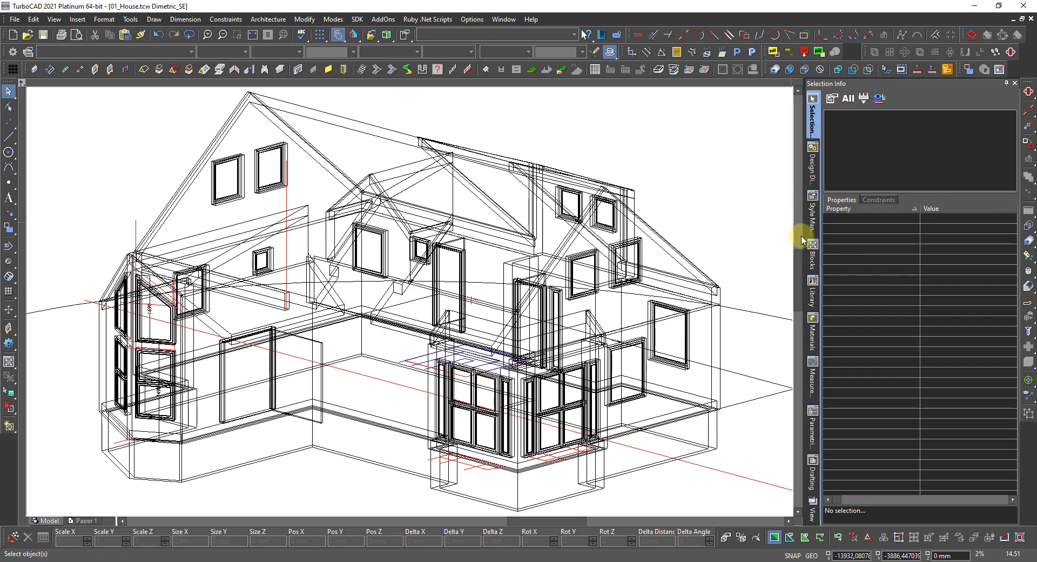
Hide the ExstWall_0, ExstWall_1 and ExstWall_2 layers.
{"action": "left_click", "coordinate": [813, 162]}
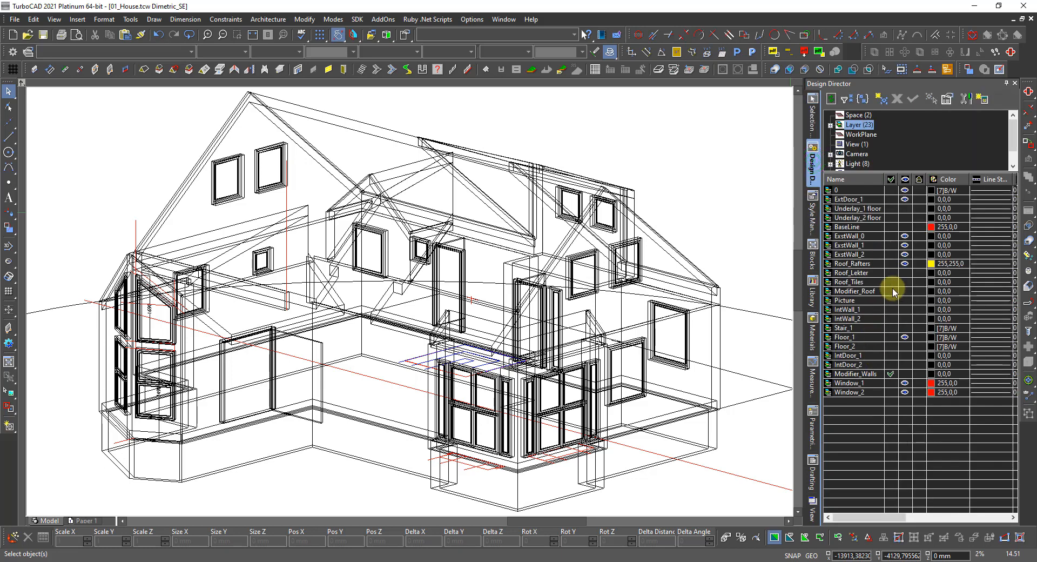
{"action": "left_click", "coordinate": [905, 246]}
{"action": "left_click", "coordinate": [905, 255]}
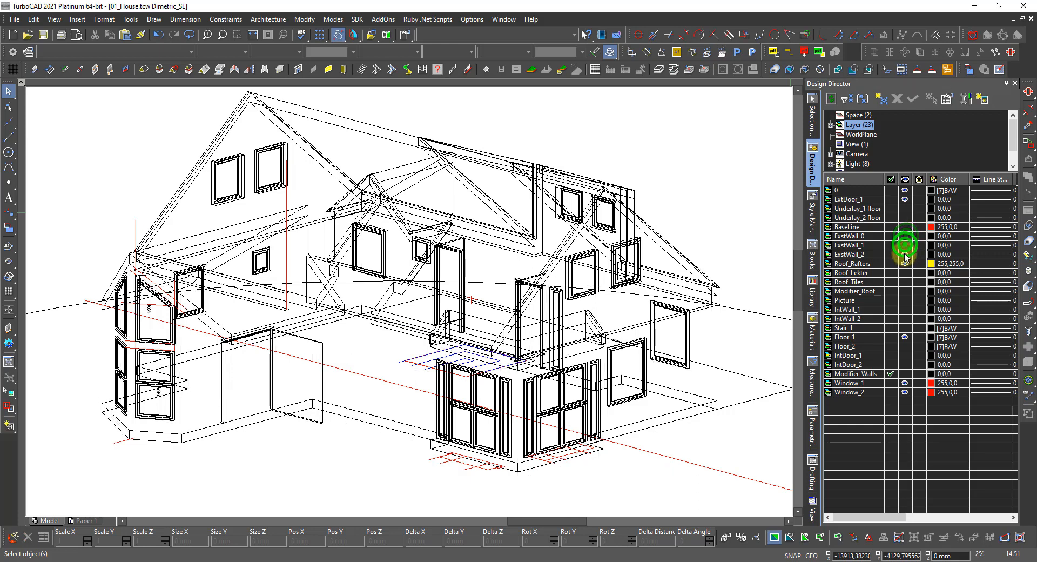
{"action": "left_click", "coordinate": [905, 263]}
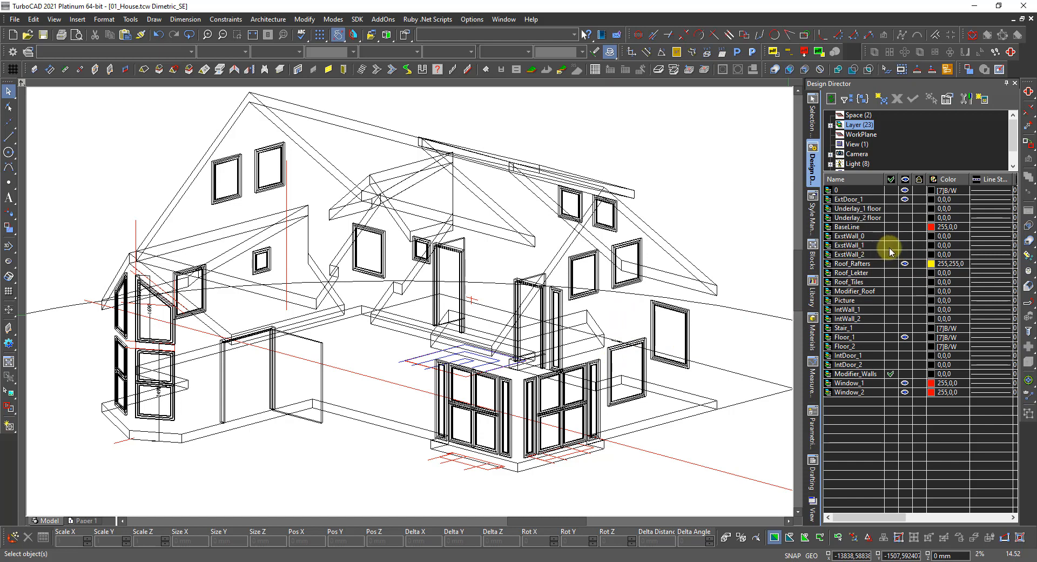
Show the ExstWall_2 and ExstWall_1 layers again, and switch ExstWall_0 on and back off.
{"action": "left_click", "coordinate": [904, 255]}
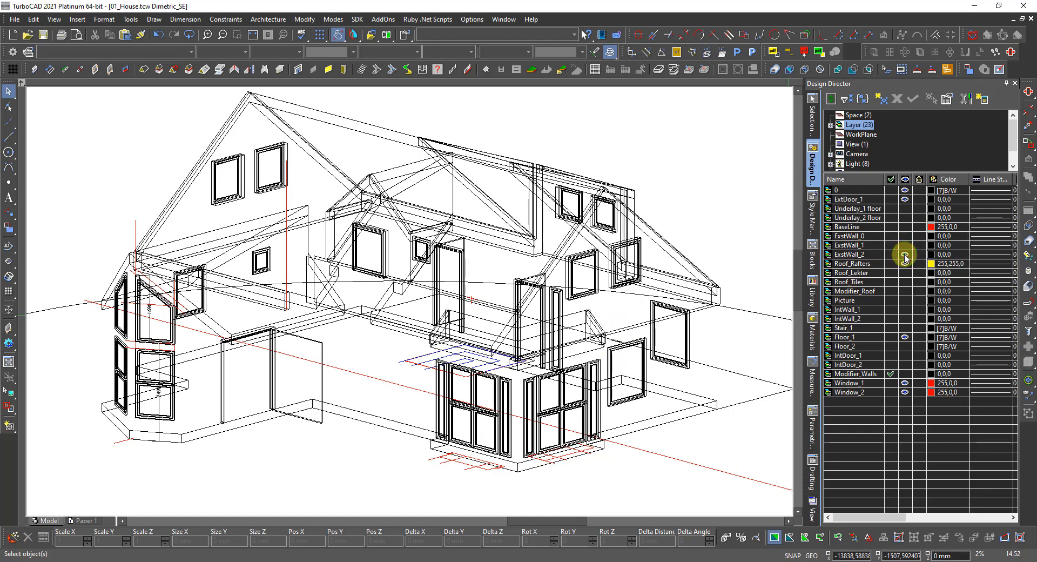
{"action": "left_click", "coordinate": [904, 263]}
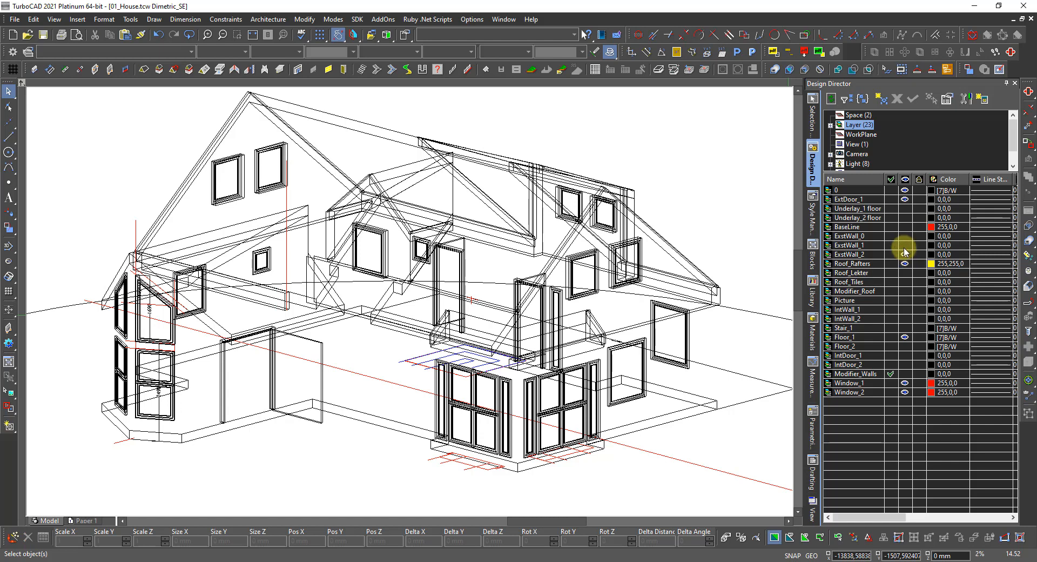
{"action": "left_click", "coordinate": [904, 245]}
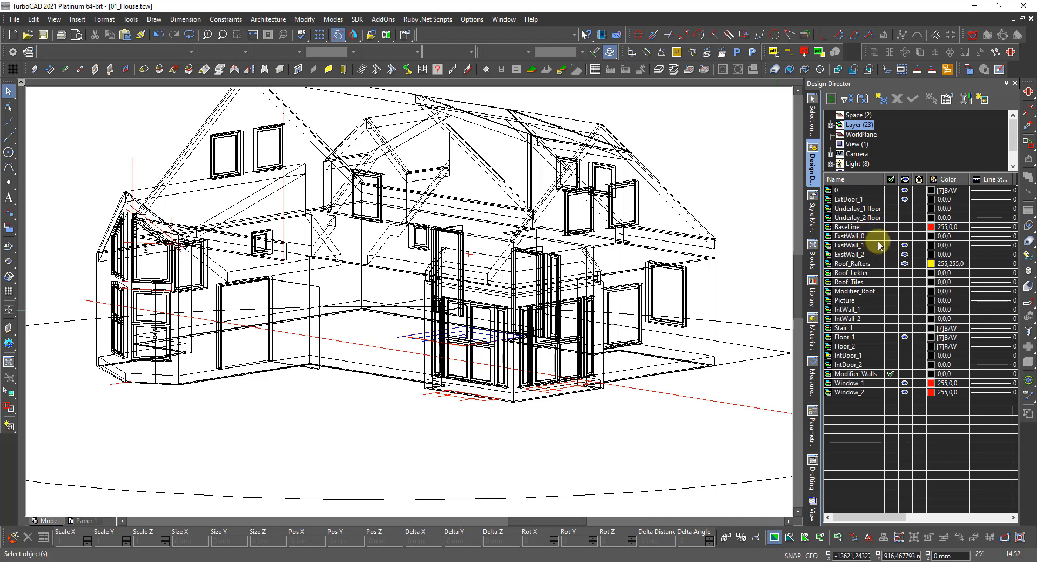
{"action": "left_click", "coordinate": [905, 236]}
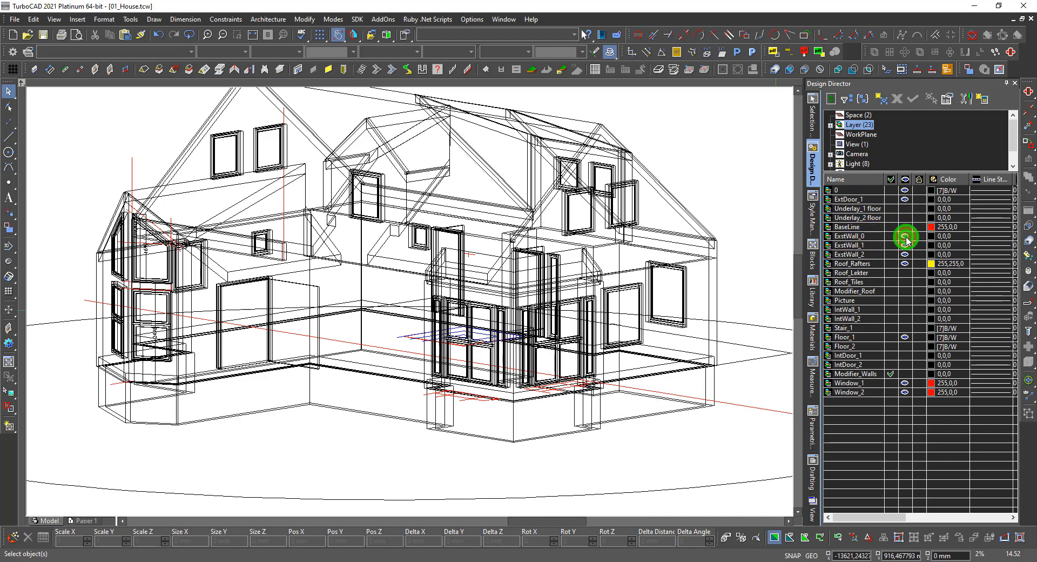
{"action": "left_click", "coordinate": [906, 237]}
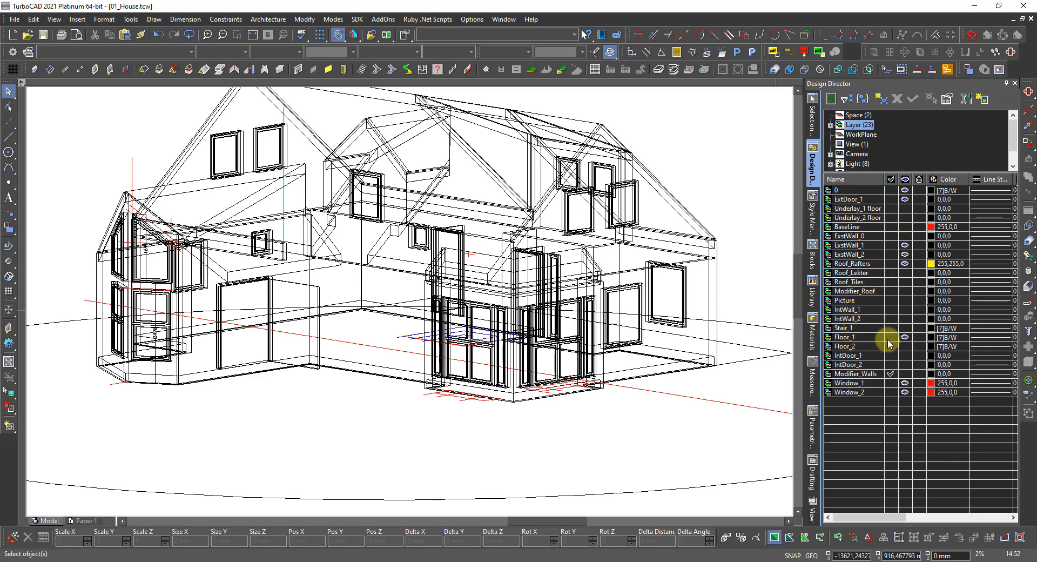
Show the Floor_2 layer and hide the ExstWall_1, ExstWall_2 and Roof_Rafters layers.
{"action": "left_click", "coordinate": [901, 345]}
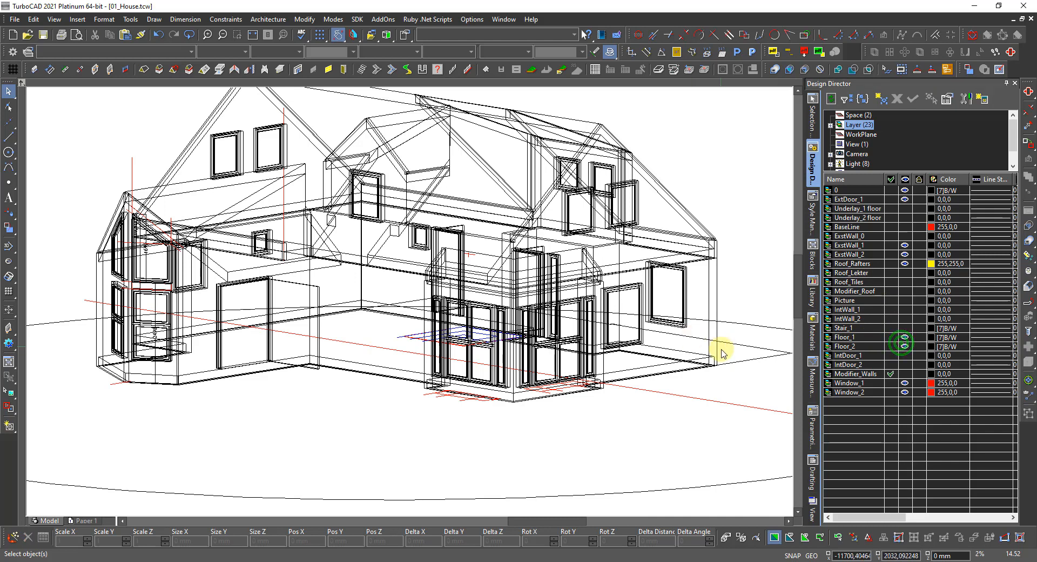
{"action": "left_click", "coordinate": [904, 245]}
{"action": "left_click", "coordinate": [904, 254]}
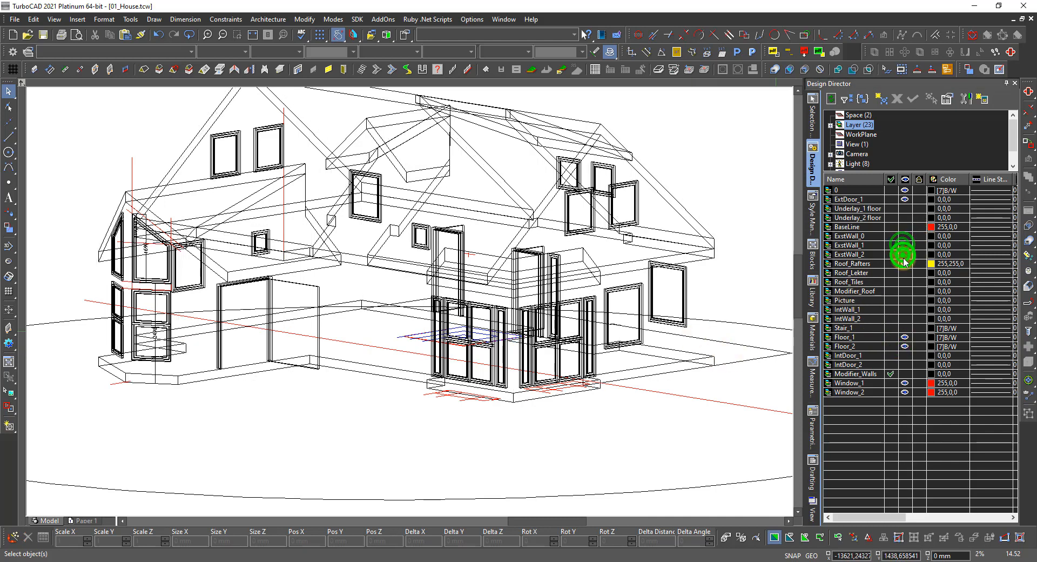
{"action": "left_click", "coordinate": [904, 263]}
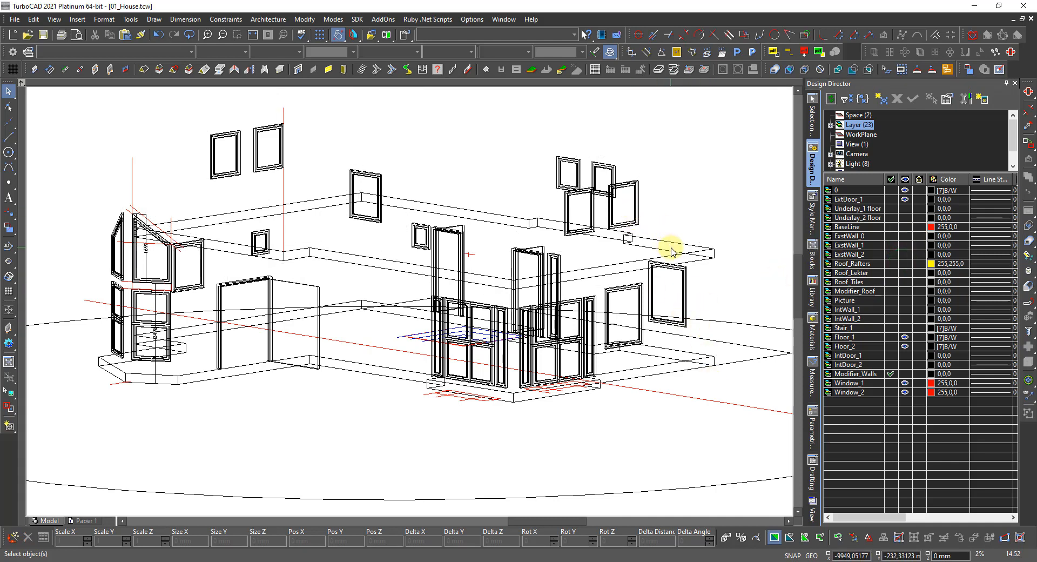
Examine the upper floor slab up close by selecting it, and clear the selection.
{"action": "scroll", "coordinate": [669, 250], "scroll_direction": "up", "scroll_amount": 2}
{"action": "left_click", "coordinate": [443, 321]}
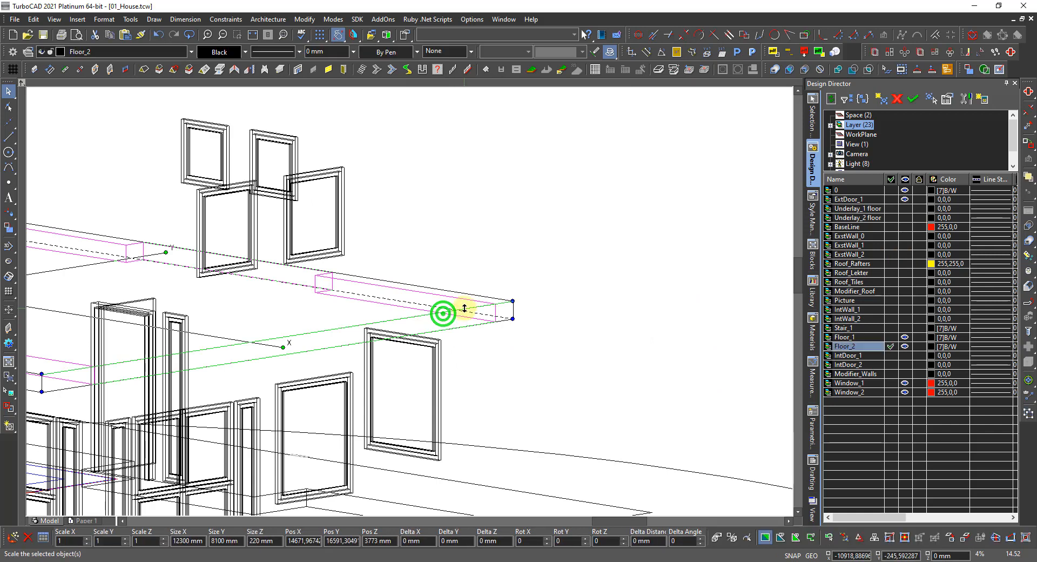
{"action": "left_click", "coordinate": [599, 353]}
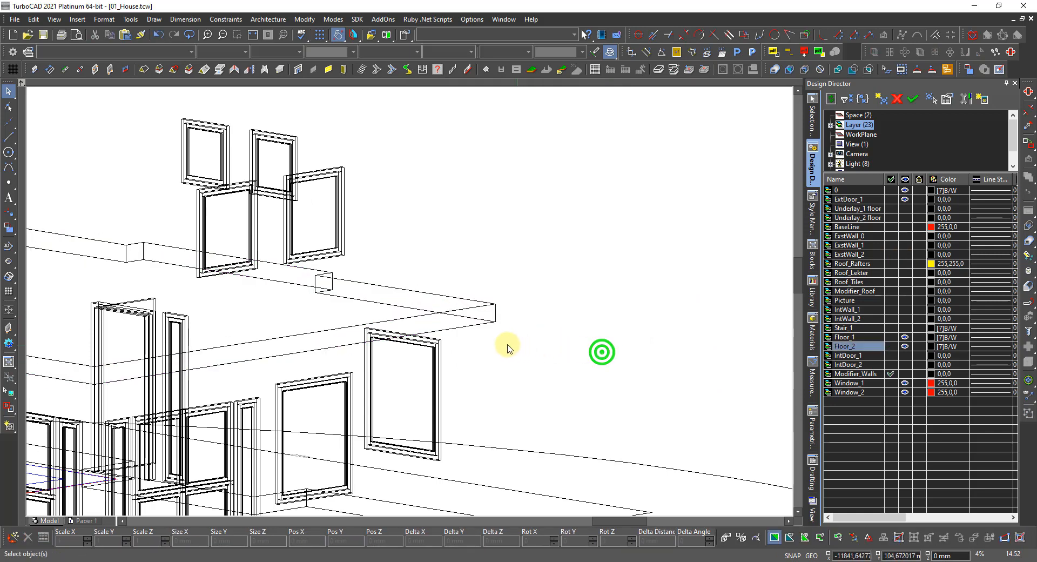
{"action": "scroll", "coordinate": [396, 313], "scroll_direction": "down", "scroll_amount": 2}
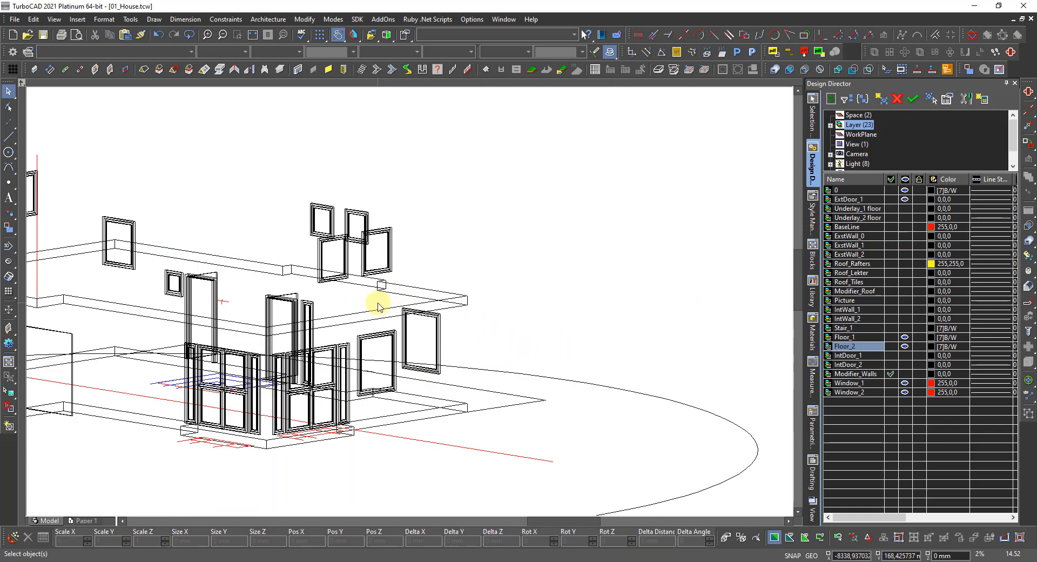
{"action": "scroll", "coordinate": [378, 306], "scroll_direction": "up", "scroll_amount": 2}
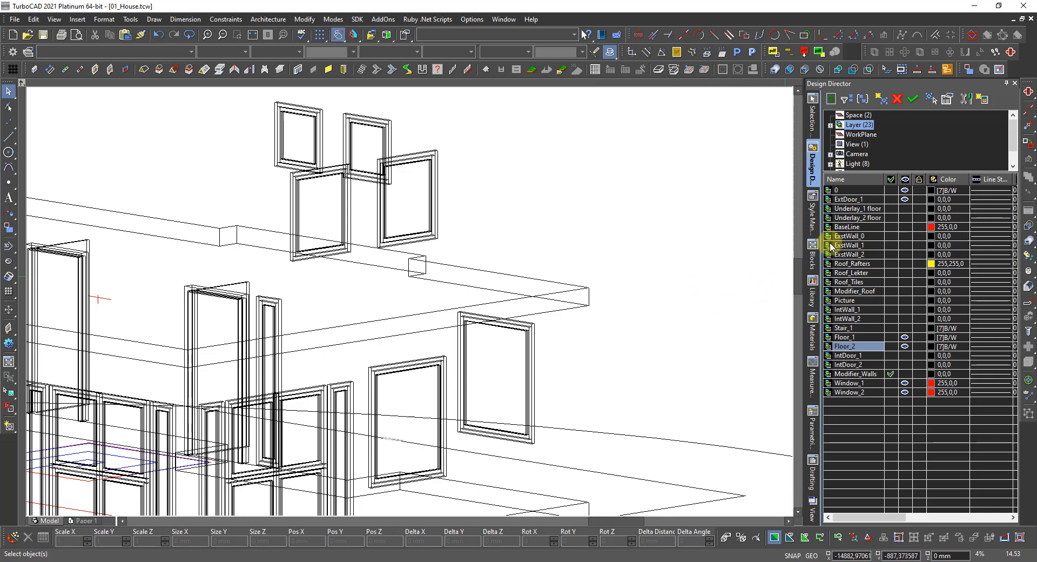
Create a new slab style named 198 + 22 from the Standard slab style.
{"action": "left_click", "coordinate": [810, 219]}
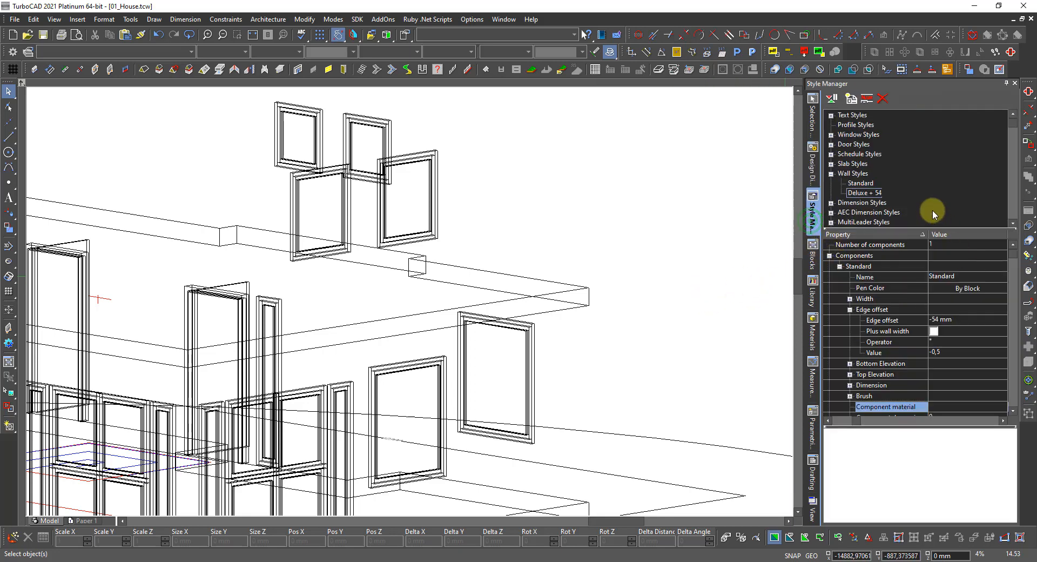
{"action": "left_click", "coordinate": [831, 174]}
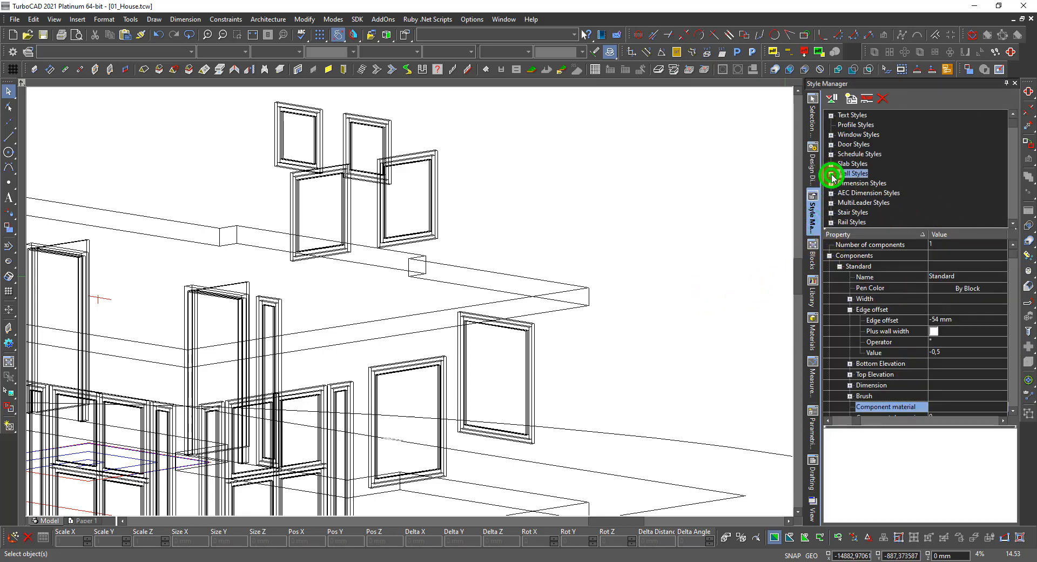
{"action": "left_click", "coordinate": [831, 164]}
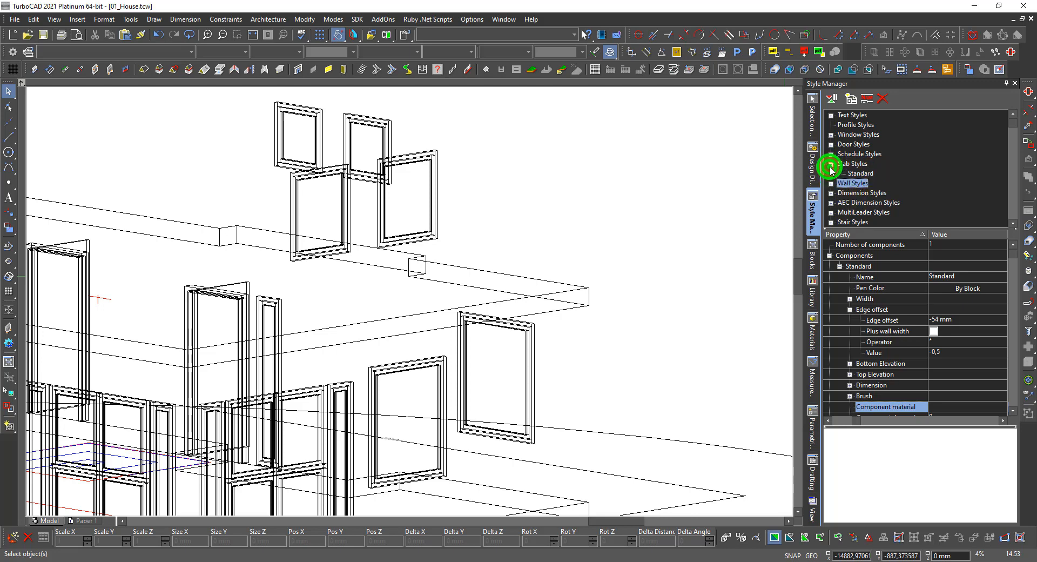
{"action": "left_click", "coordinate": [856, 173]}
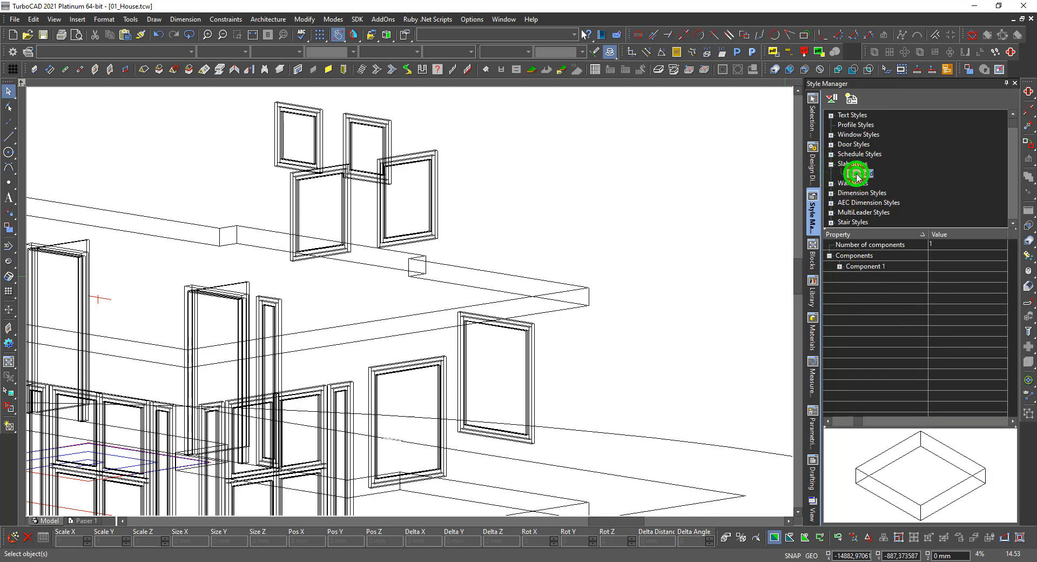
{"action": "left_click", "coordinate": [852, 97]}
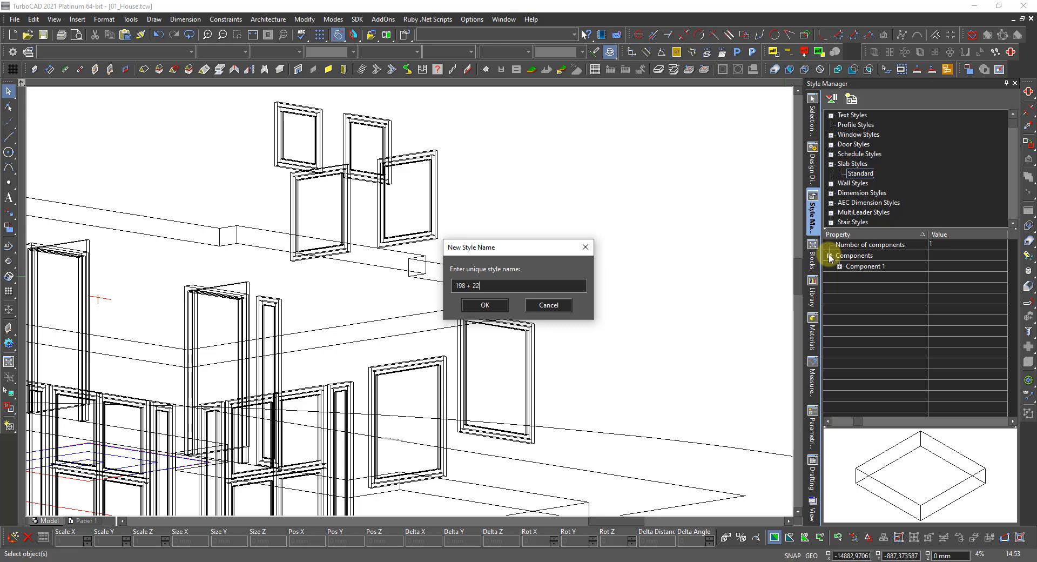
{"action": "key", "text": "Return"}
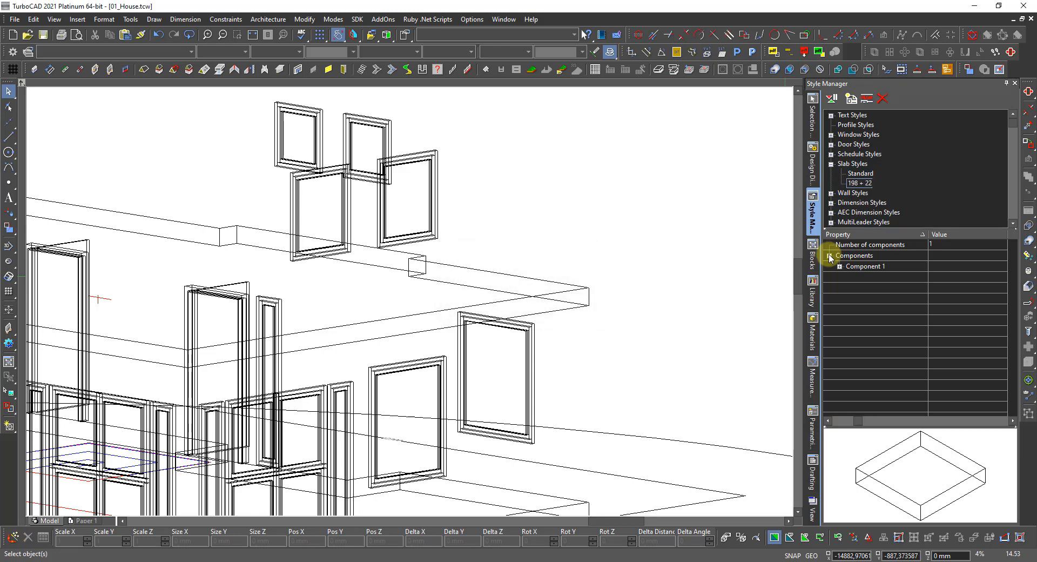
Set the number of components in the 198 + 22 slab style to 2.
{"action": "left_click", "coordinate": [858, 183]}
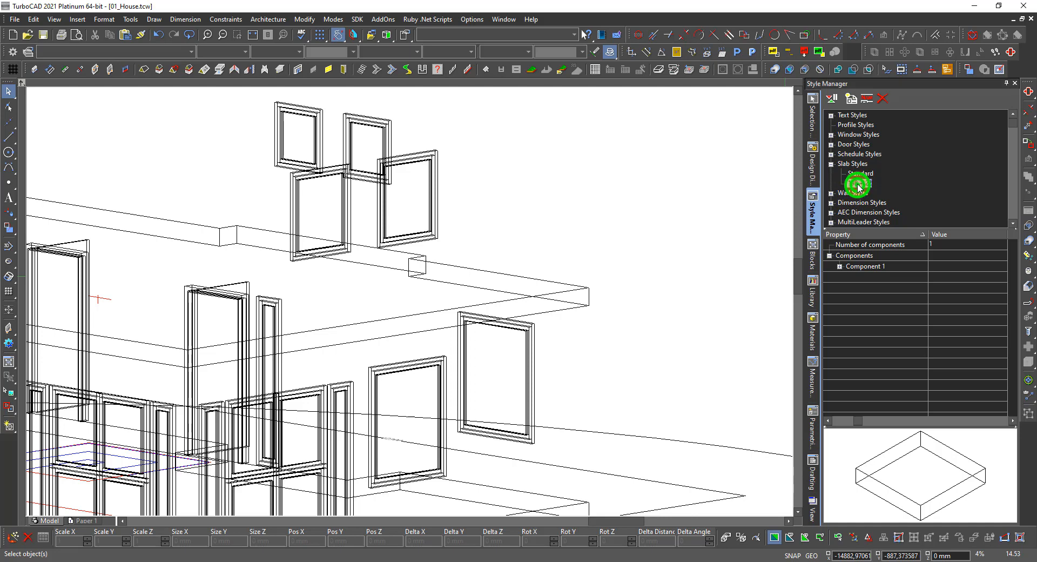
{"action": "left_click", "coordinate": [939, 245]}
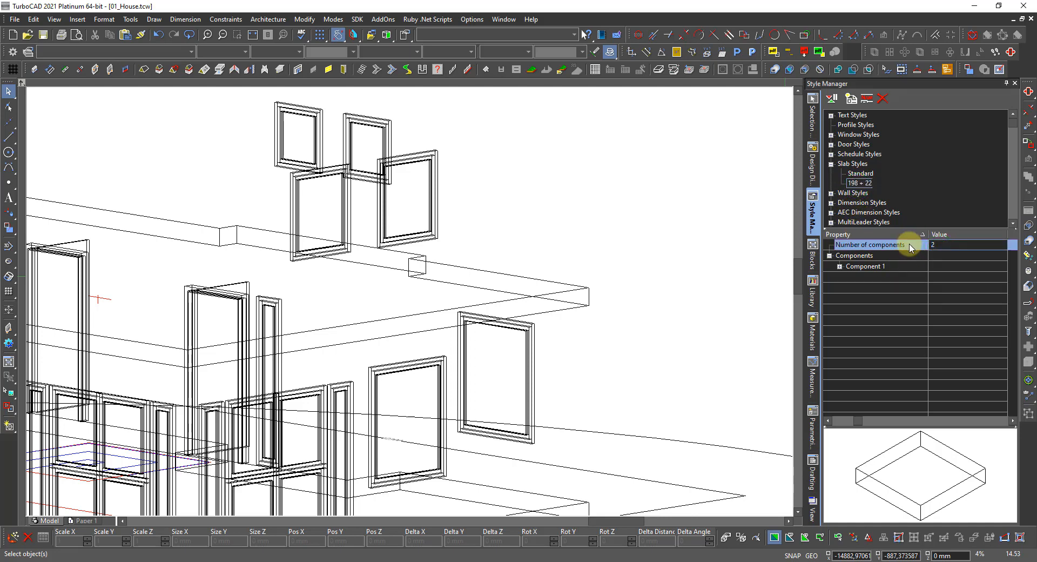
{"action": "type", "text": "2"}
{"action": "left_click", "coordinate": [911, 246]}
Name Component 1 of the 198 + 22 slab style Beam and set its thickness to 198 mm.
{"action": "left_click", "coordinate": [840, 266]}
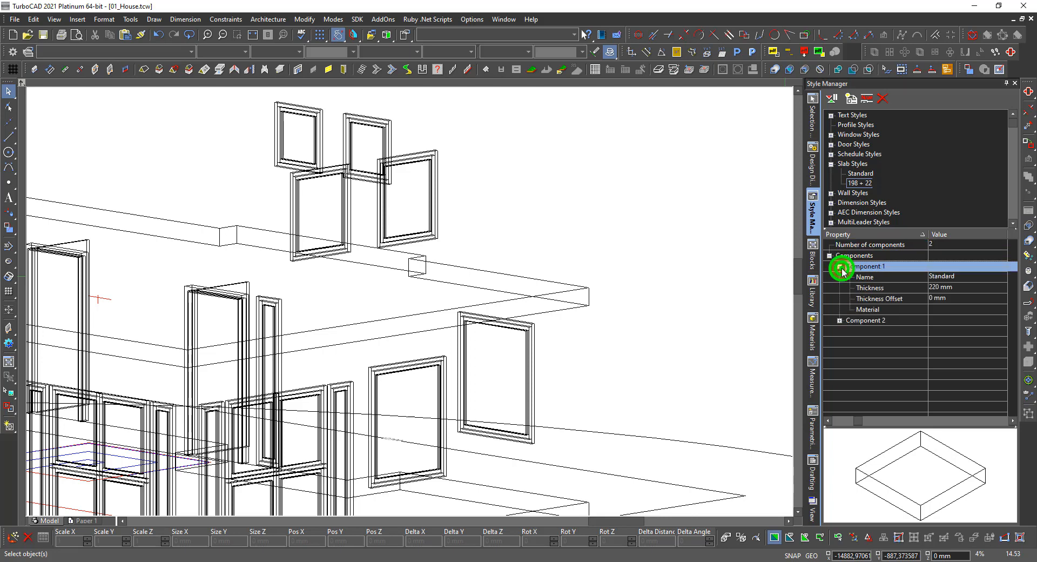
{"action": "left_click", "coordinate": [966, 276]}
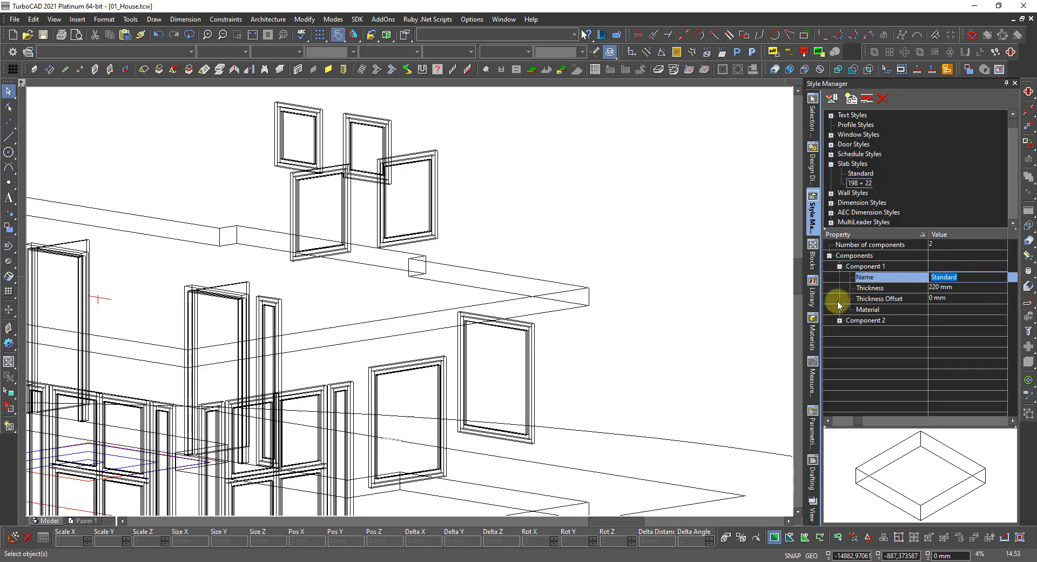
{"action": "type", "text": "Beam"}
{"action": "key", "text": "Return"}
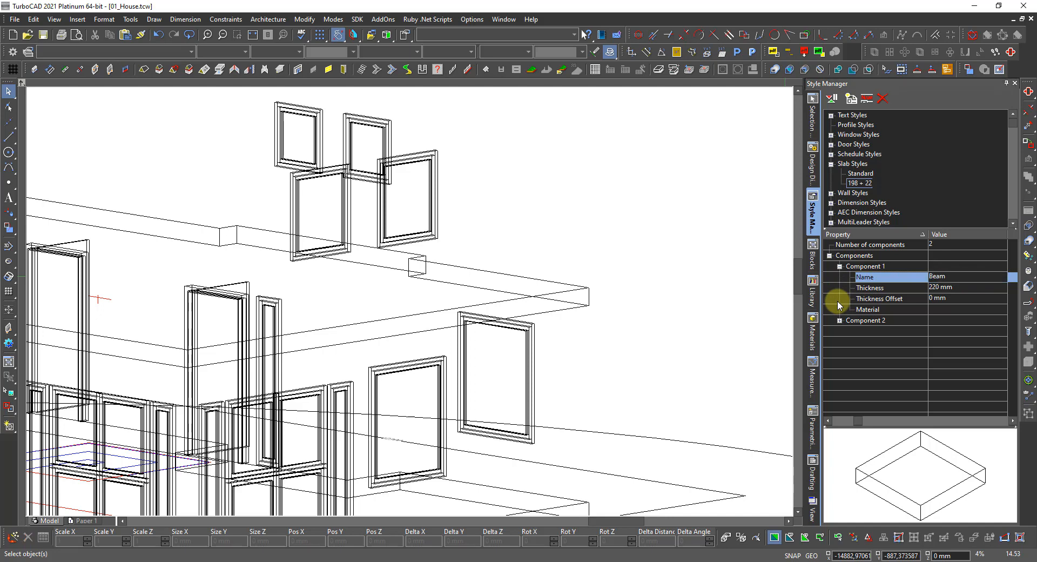
{"action": "left_click", "coordinate": [935, 288]}
{"action": "left_click_drag", "start_coordinate": [965, 292], "coordinate": [914, 292]}
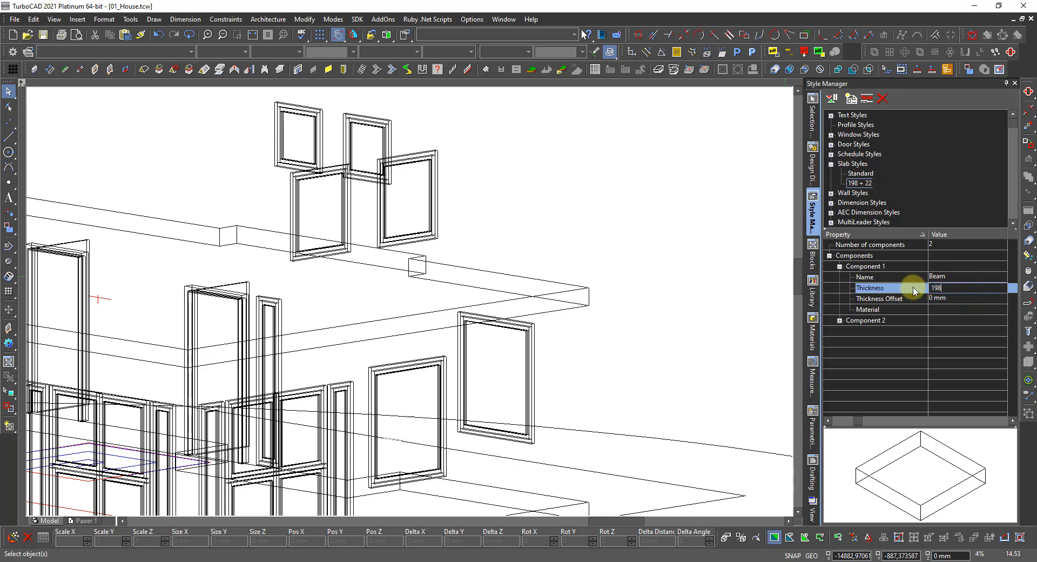
{"action": "type", "text": "198"}
{"action": "key", "text": "Return"}
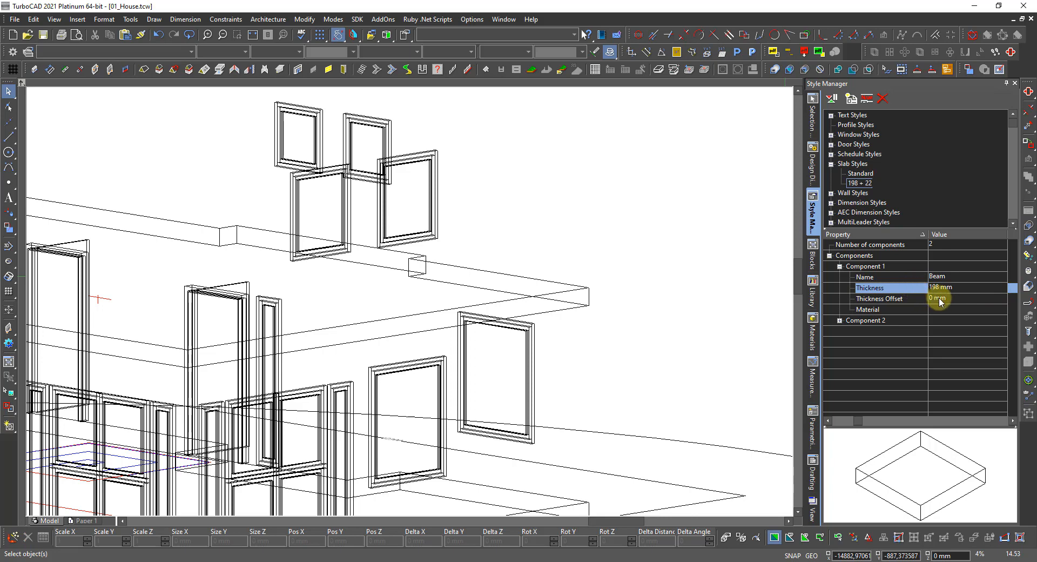
Name Component 2 of the 198 + 22 slab style ChipBoard and set its thickness to 22 mm.
{"action": "left_click", "coordinate": [840, 320]}
{"action": "left_click", "coordinate": [934, 331]}
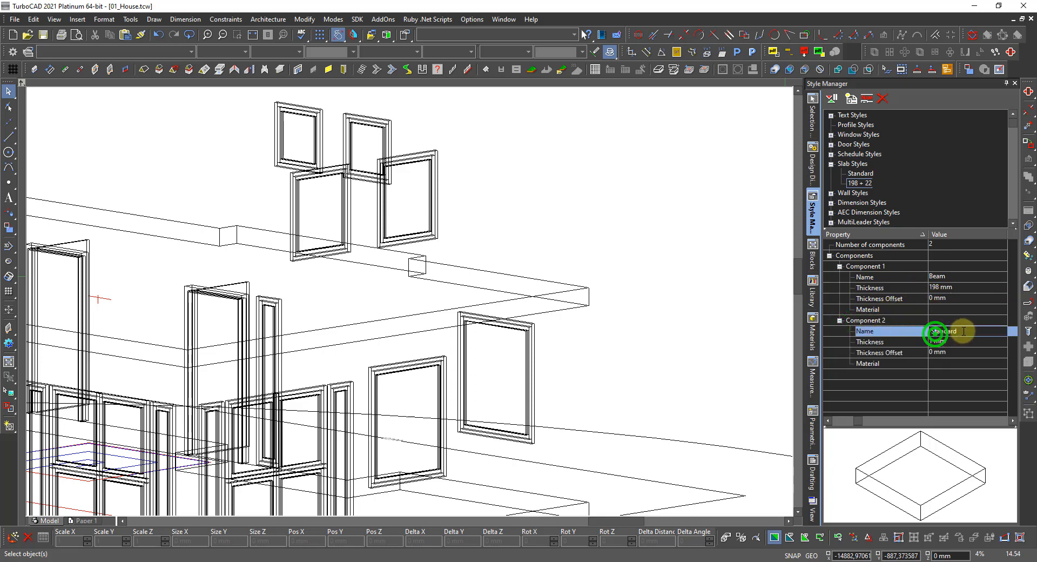
{"action": "left_click", "coordinate": [961, 330]}
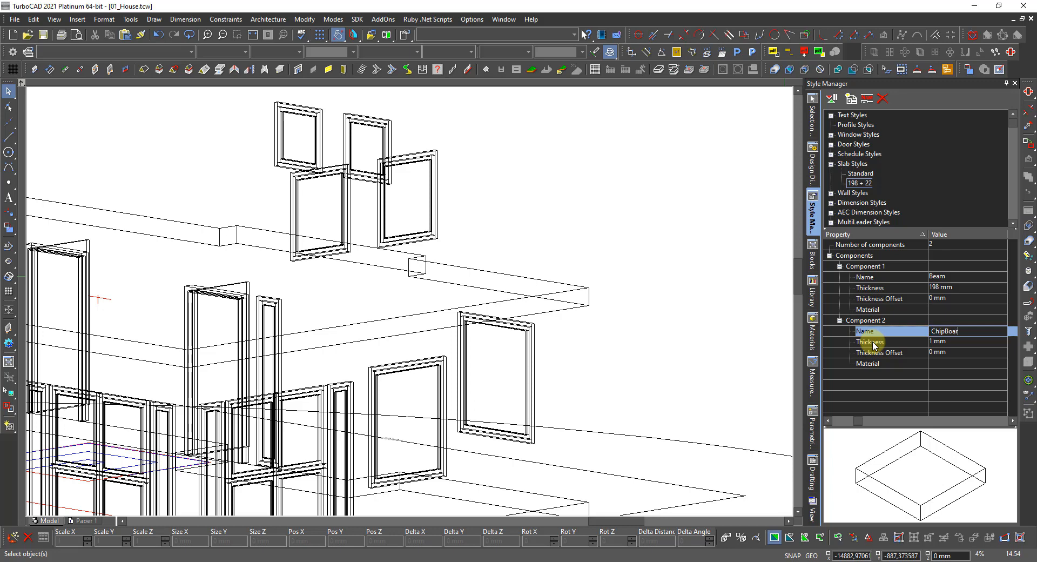
{"action": "key", "text": "Return"}
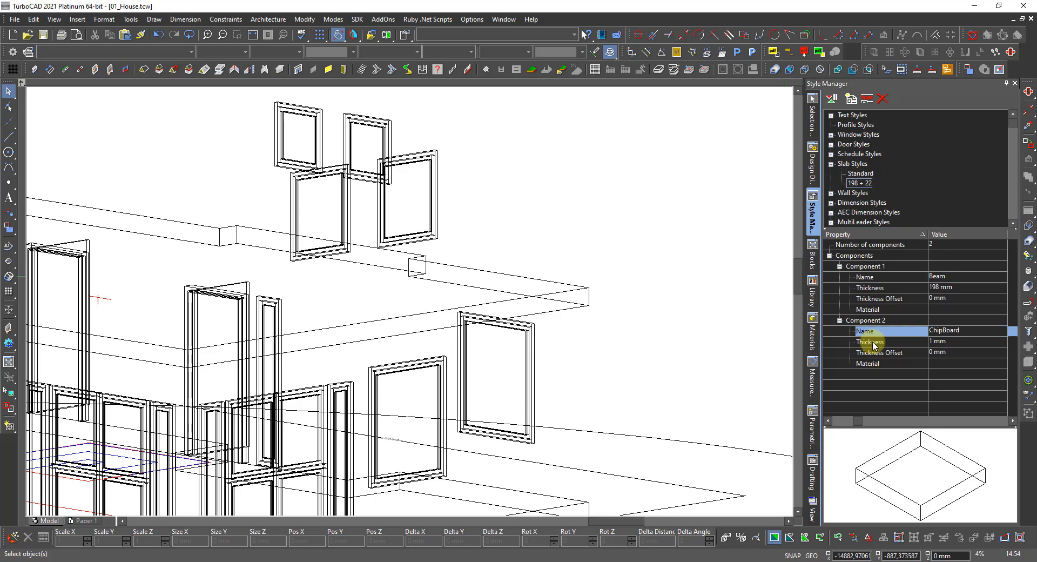
{"action": "left_click", "coordinate": [952, 341]}
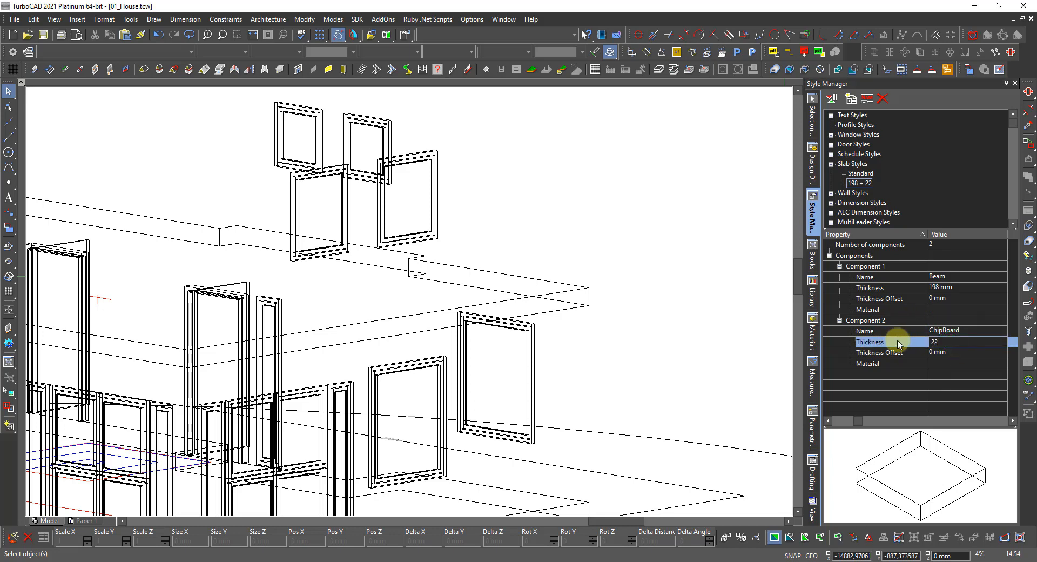
{"action": "key", "text": "Return"}
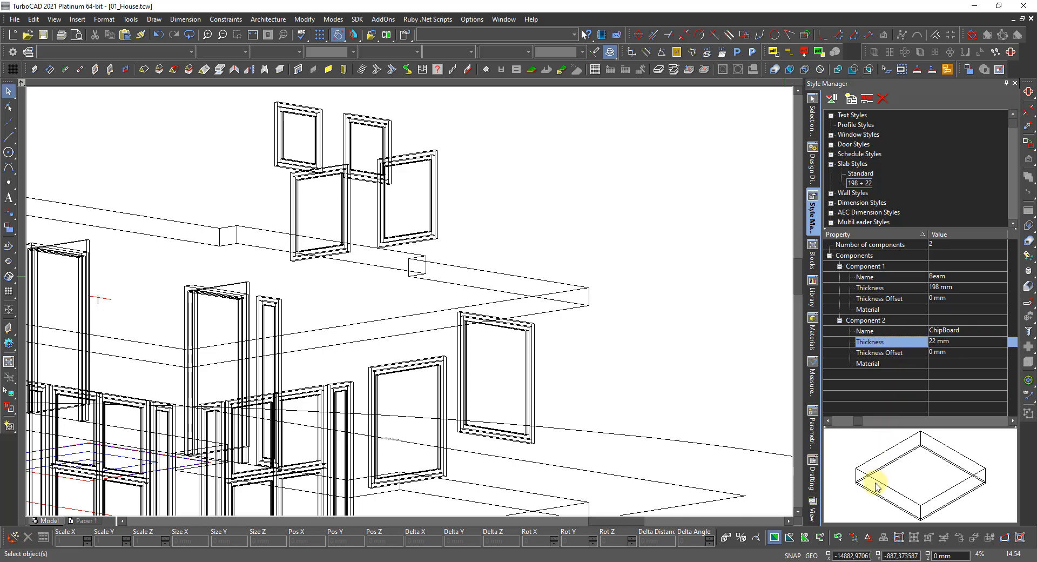
Set the thickness offset of the ChipBoard component to 198 mm.
{"action": "left_click", "coordinate": [955, 352]}
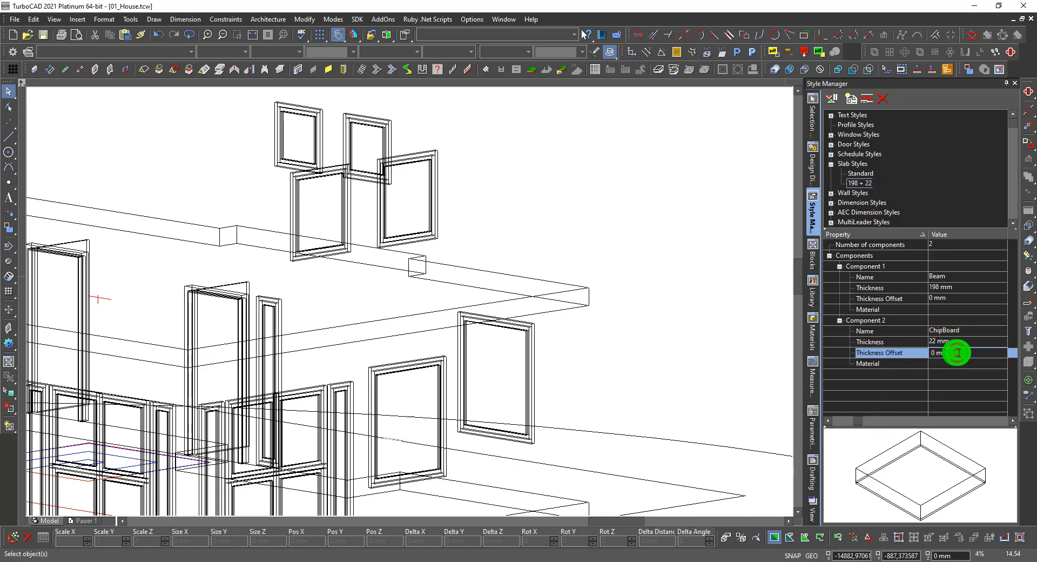
{"action": "type", "text": "198"}
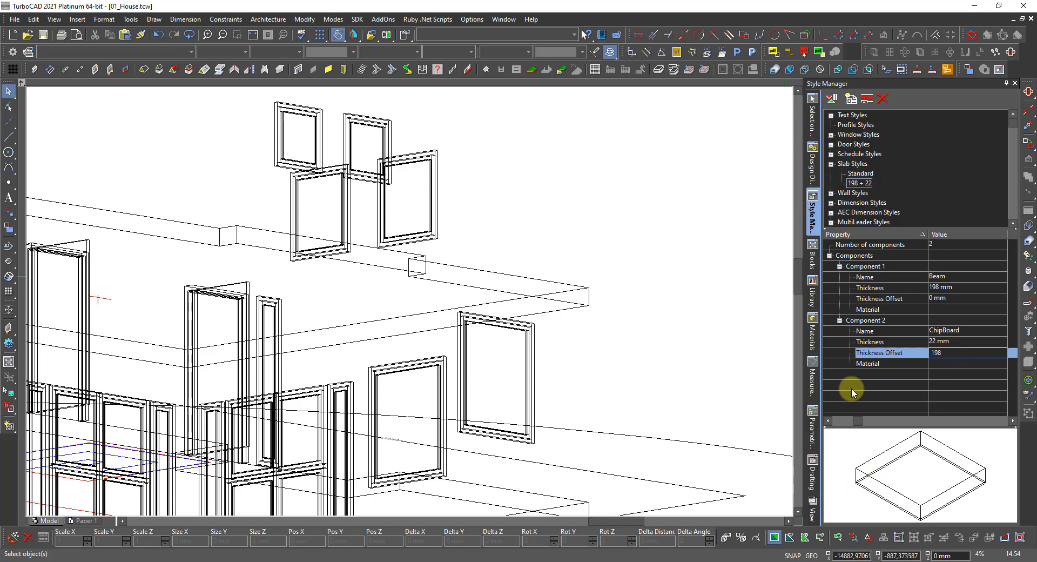
{"action": "key", "text": "Return"}
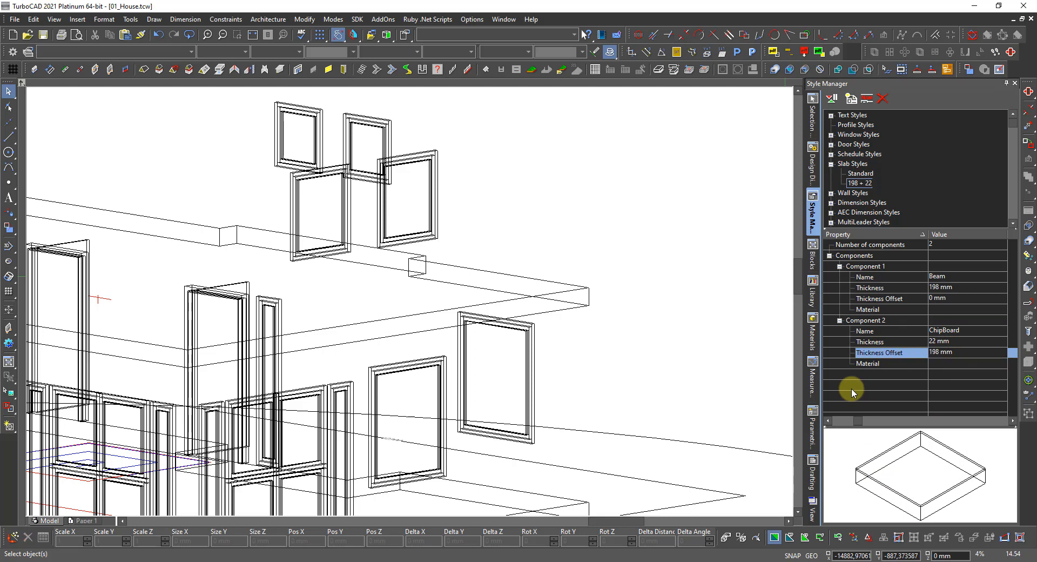
Apply the 198 + 22 slab style to both the lower and upper floor slabs, and clear the selection.
{"action": "scroll", "coordinate": [629, 398], "scroll_direction": "down", "scroll_amount": 2}
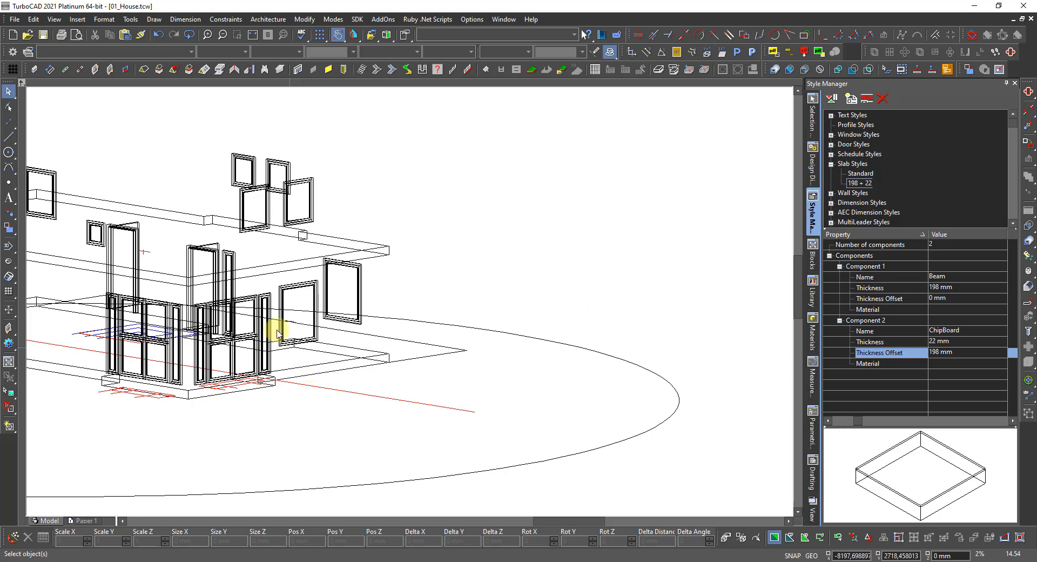
{"action": "scroll", "coordinate": [412, 305], "scroll_direction": "up", "scroll_amount": 2}
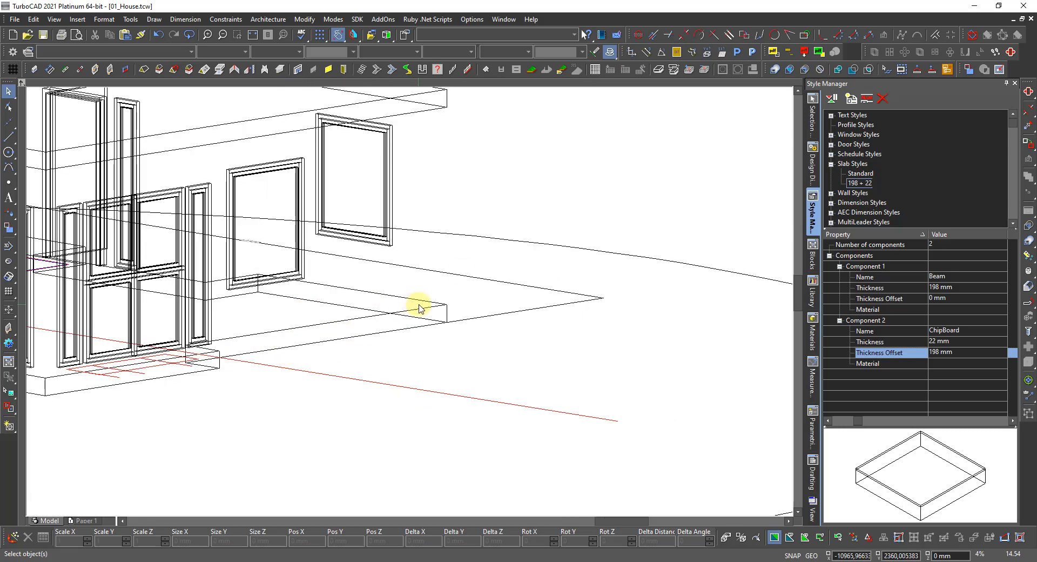
{"action": "left_click", "coordinate": [419, 308]}
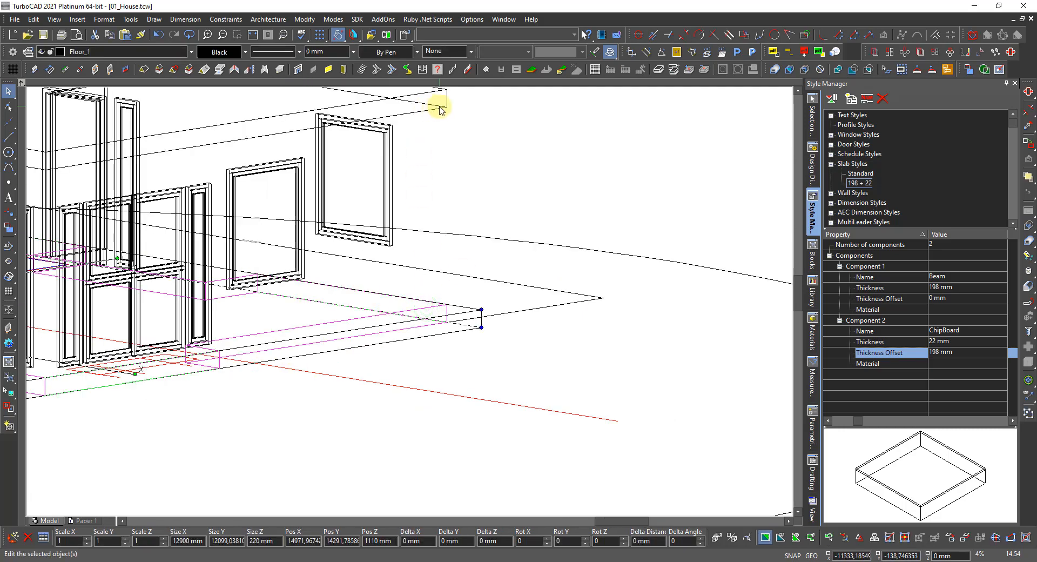
{"action": "left_click_drag", "start_coordinate": [448, 108], "coordinate": [497, 103]}
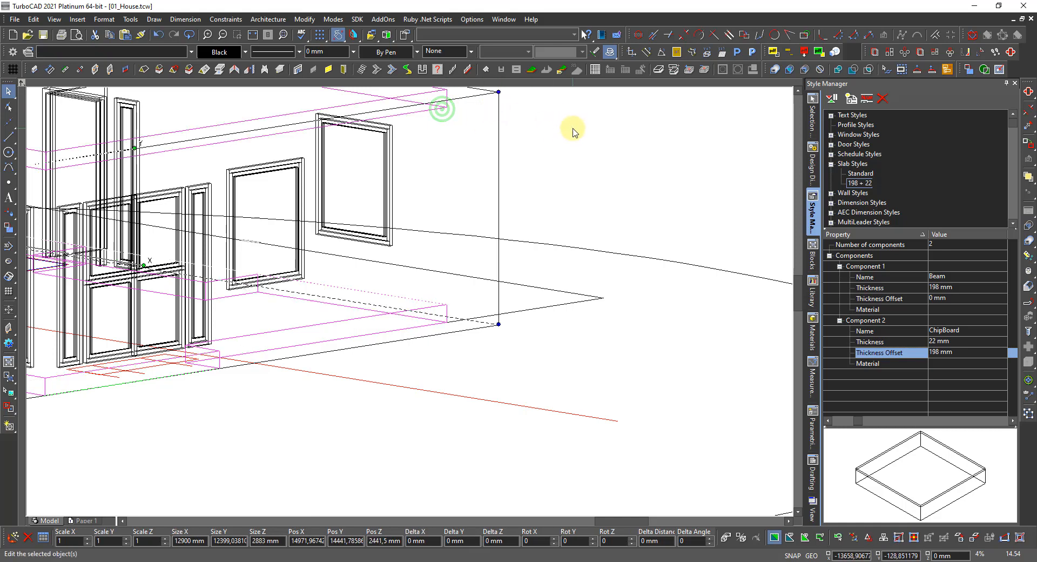
{"action": "left_click", "coordinate": [814, 114]}
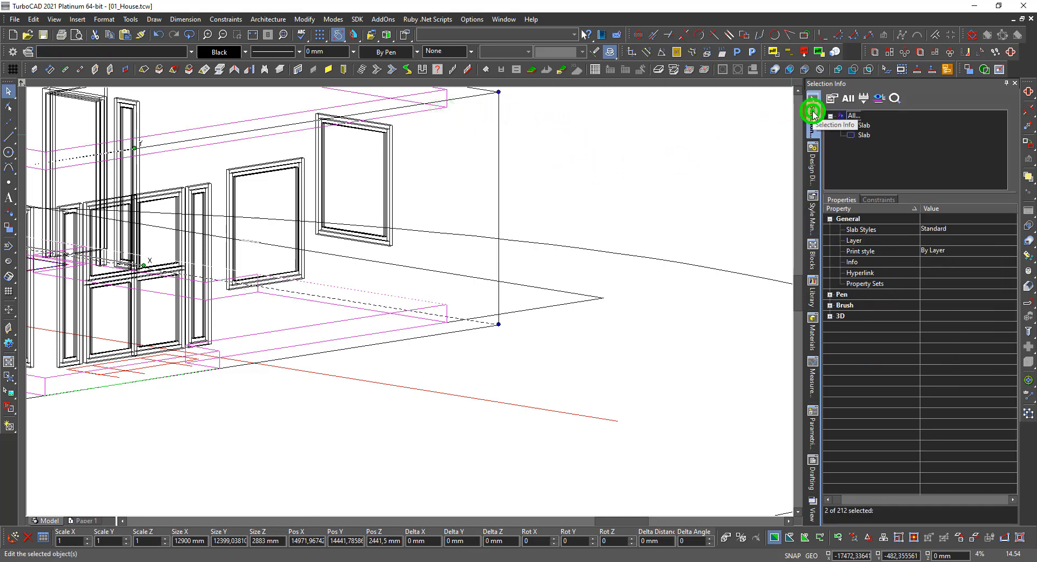
{"action": "double_click", "coordinate": [848, 116]}
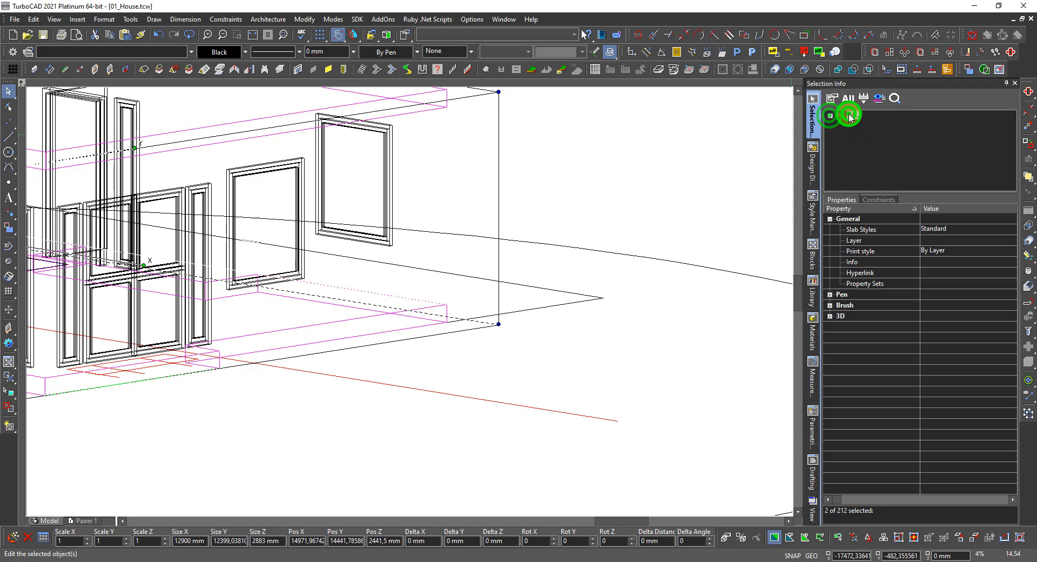
{"action": "left_click", "coordinate": [934, 226]}
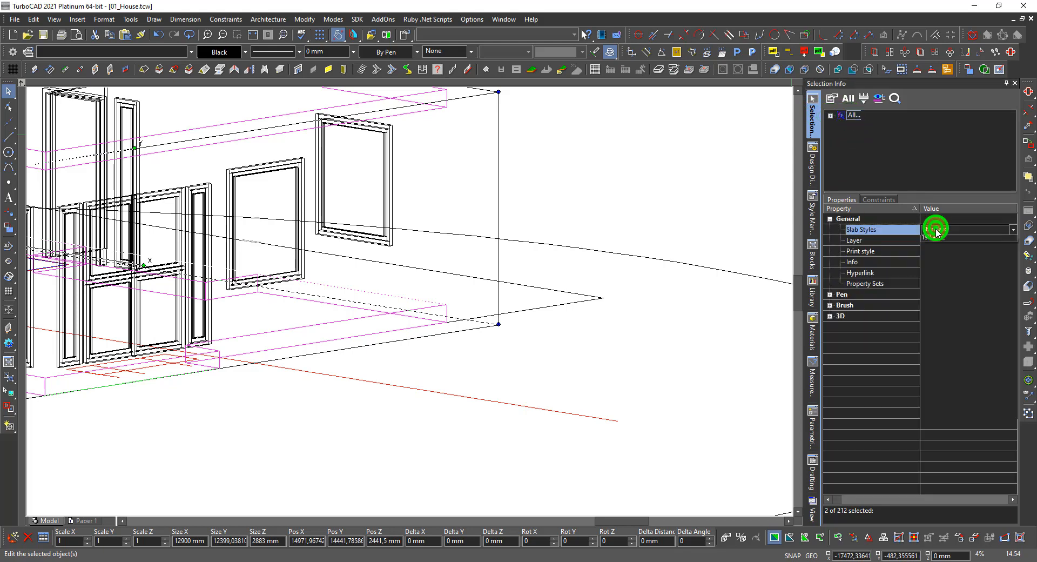
{"action": "left_click", "coordinate": [934, 248]}
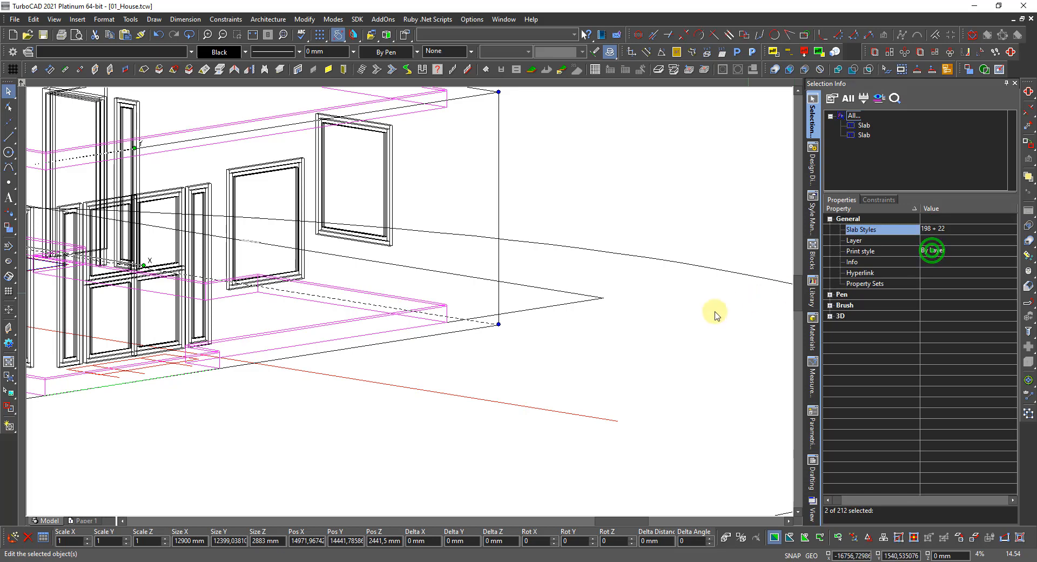
{"action": "left_click", "coordinate": [506, 446]}
Inspect the layered slab edges, switch to the south-east dimetric view of the whole house, and save the drawing.
{"action": "scroll", "coordinate": [479, 427], "scroll_direction": "down", "scroll_amount": 1}
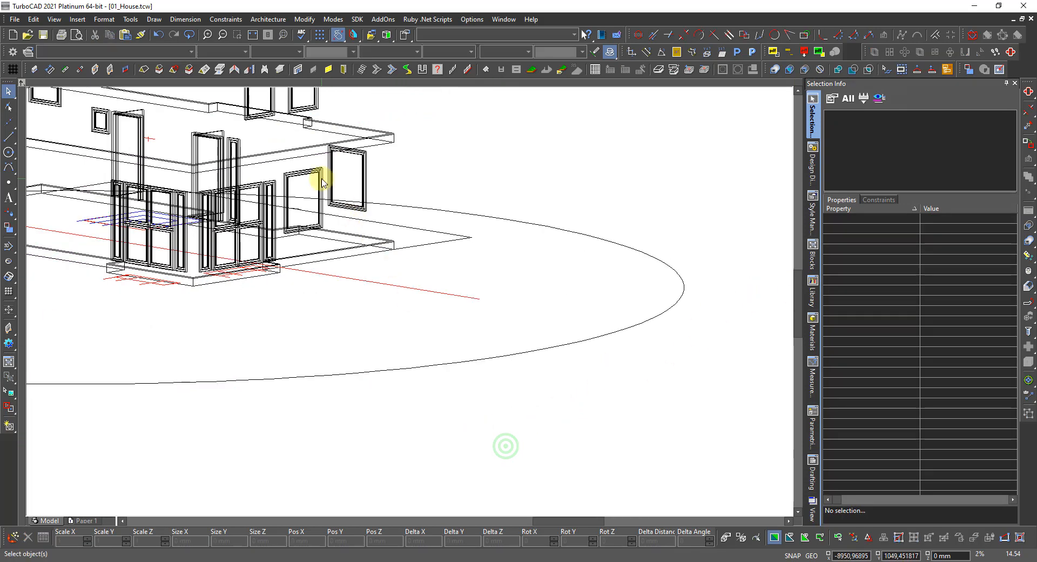
{"action": "scroll", "coordinate": [290, 135], "scroll_direction": "up", "scroll_amount": 2}
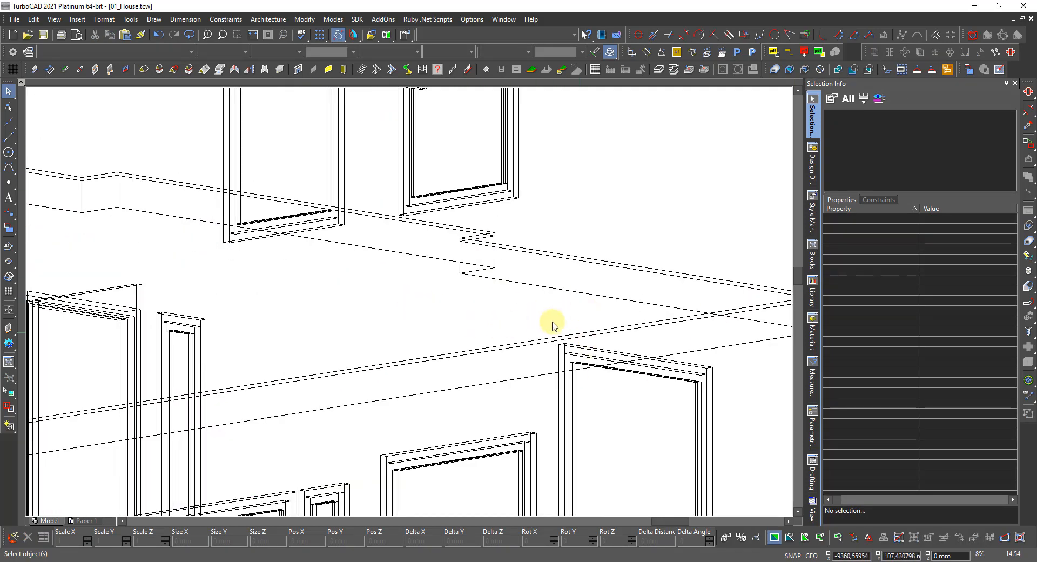
{"action": "scroll", "coordinate": [531, 330], "scroll_direction": "down", "scroll_amount": 1}
{"action": "scroll", "coordinate": [531, 331], "scroll_direction": "down", "scroll_amount": 2}
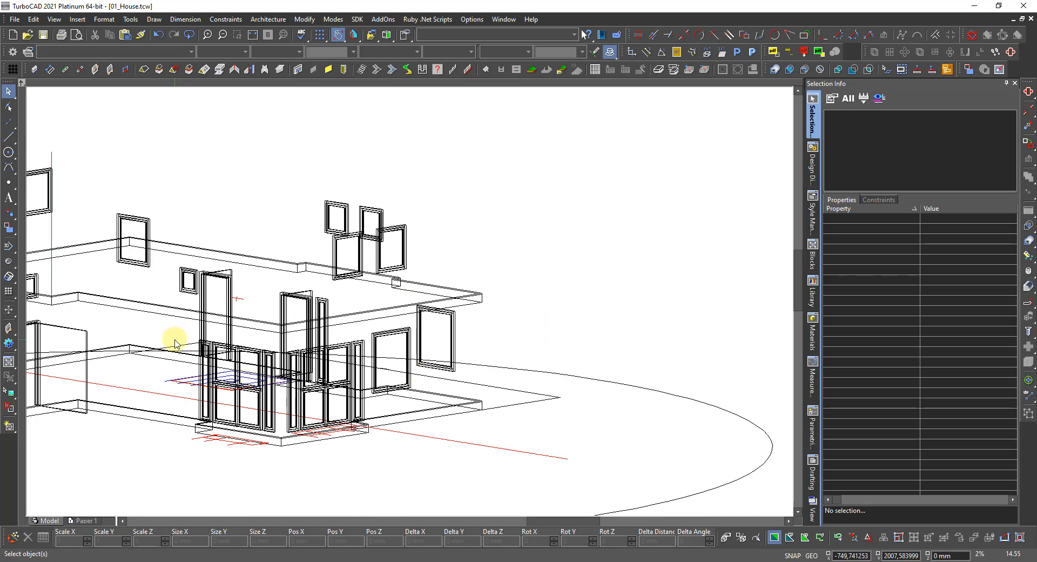
{"action": "right_click", "coordinate": [167, 333]}
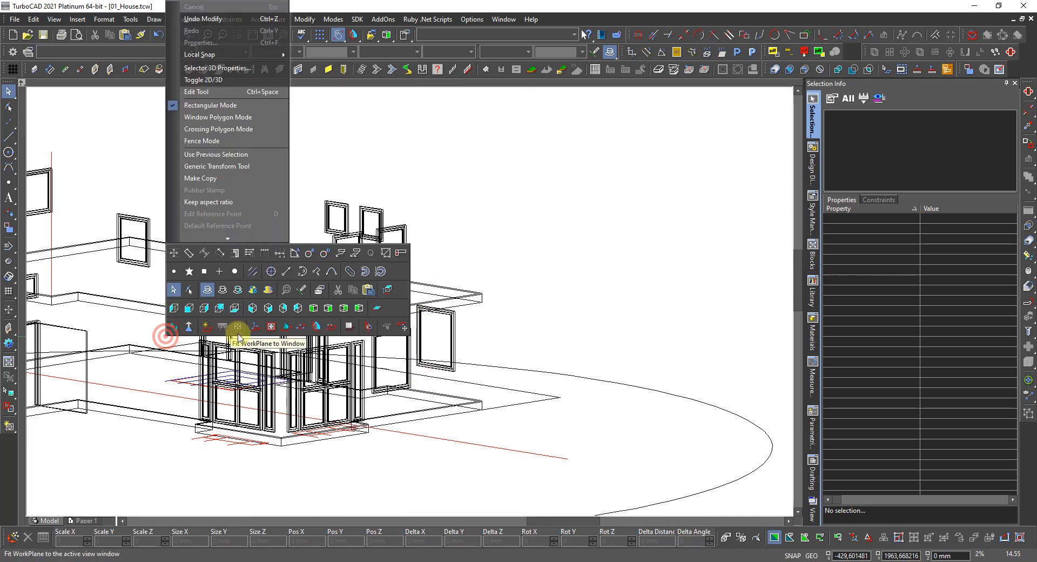
{"action": "left_click", "coordinate": [326, 306]}
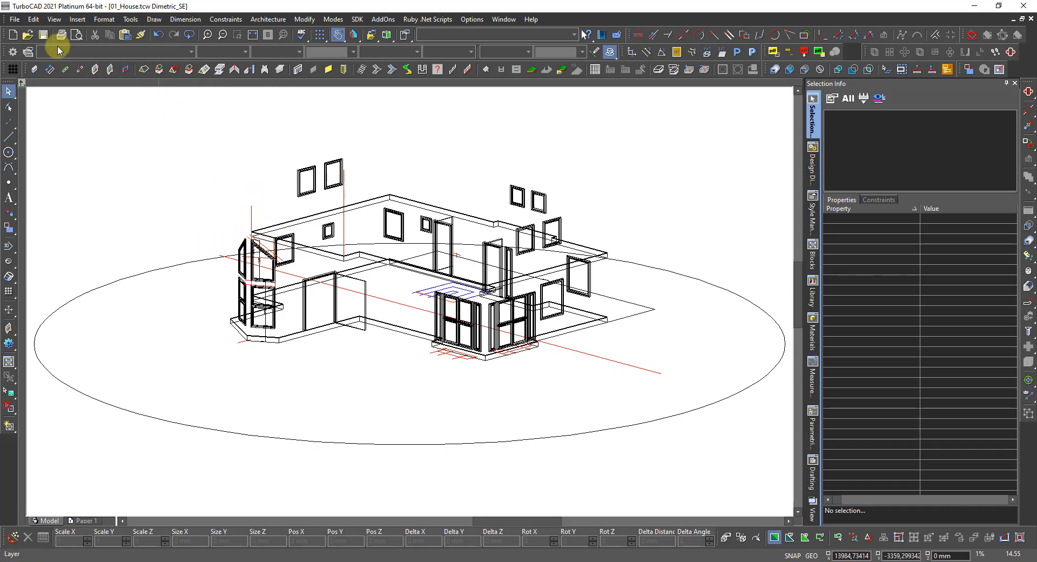
{"action": "left_click", "coordinate": [43, 37]}
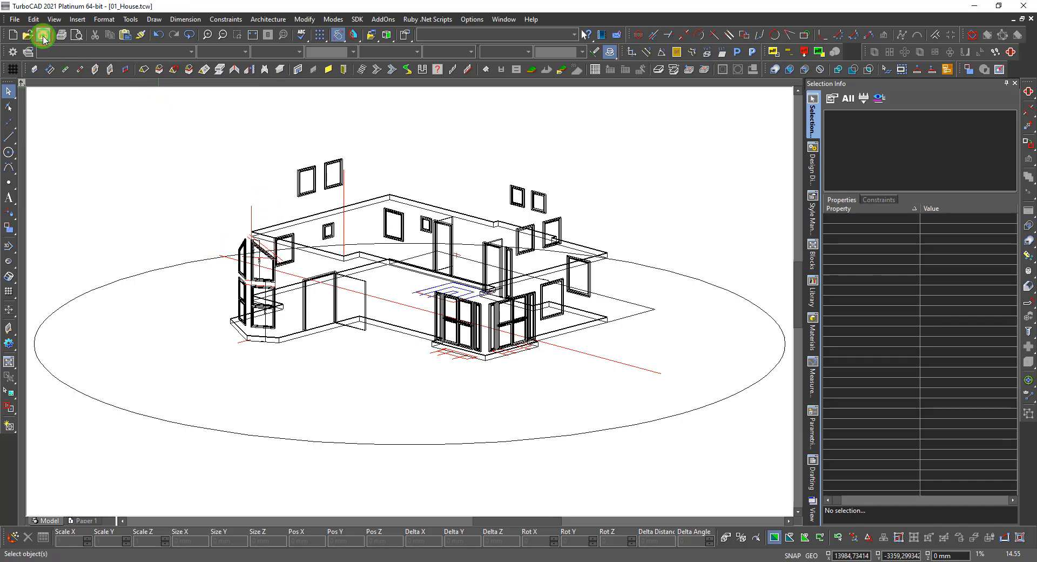